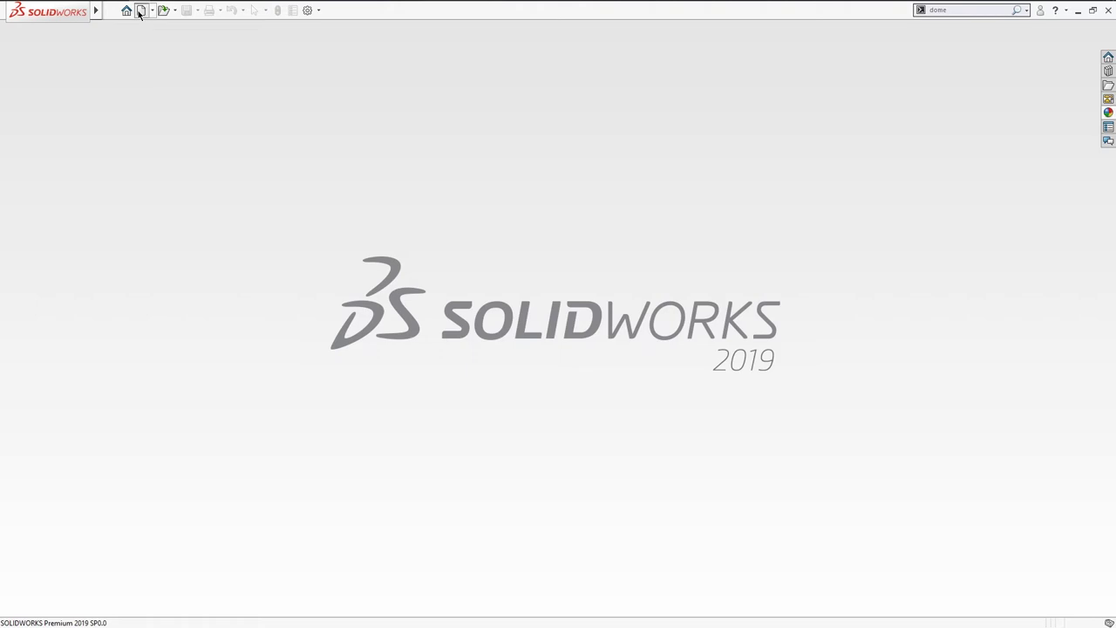
Step: Create a new part and draw a horizontal line leftward from the origin on the Top Plane
click(461, 450)
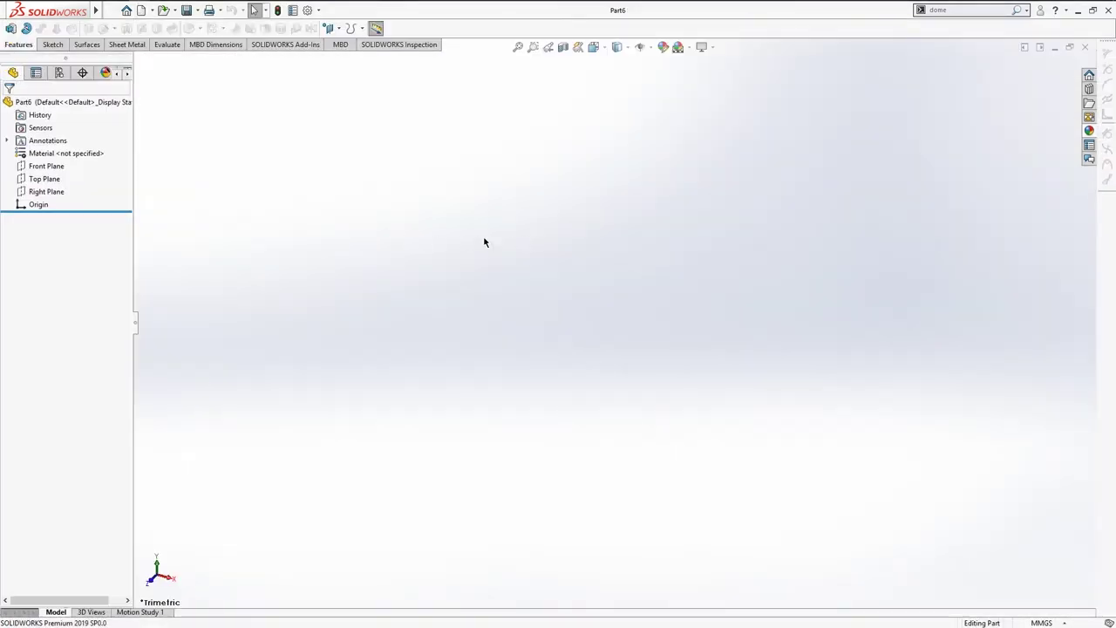
click(393, 309)
key(s)
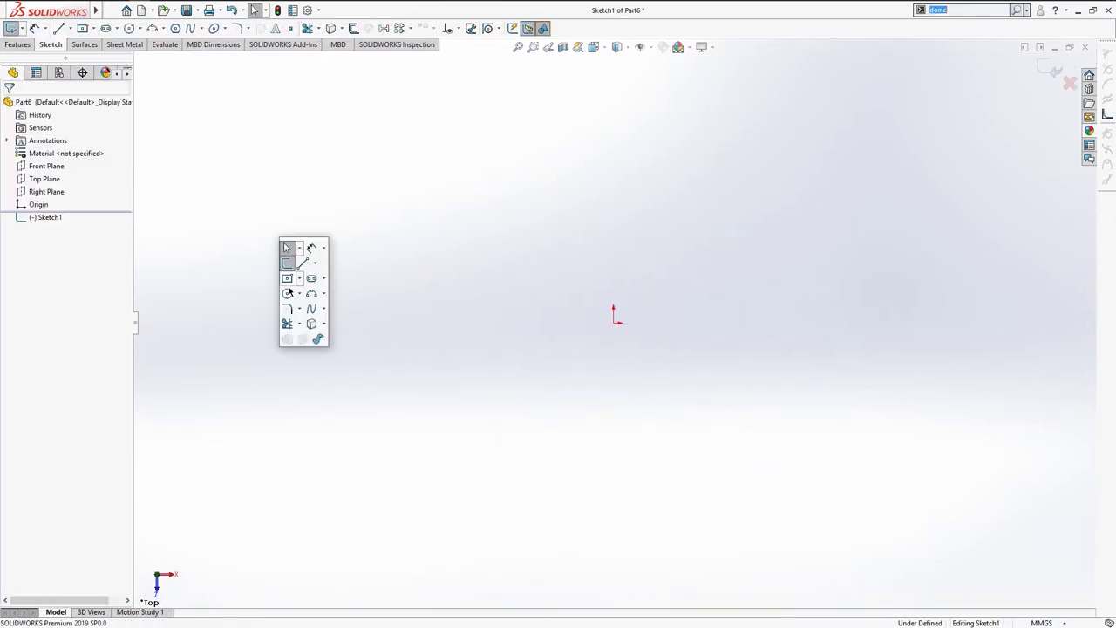
click(302, 262)
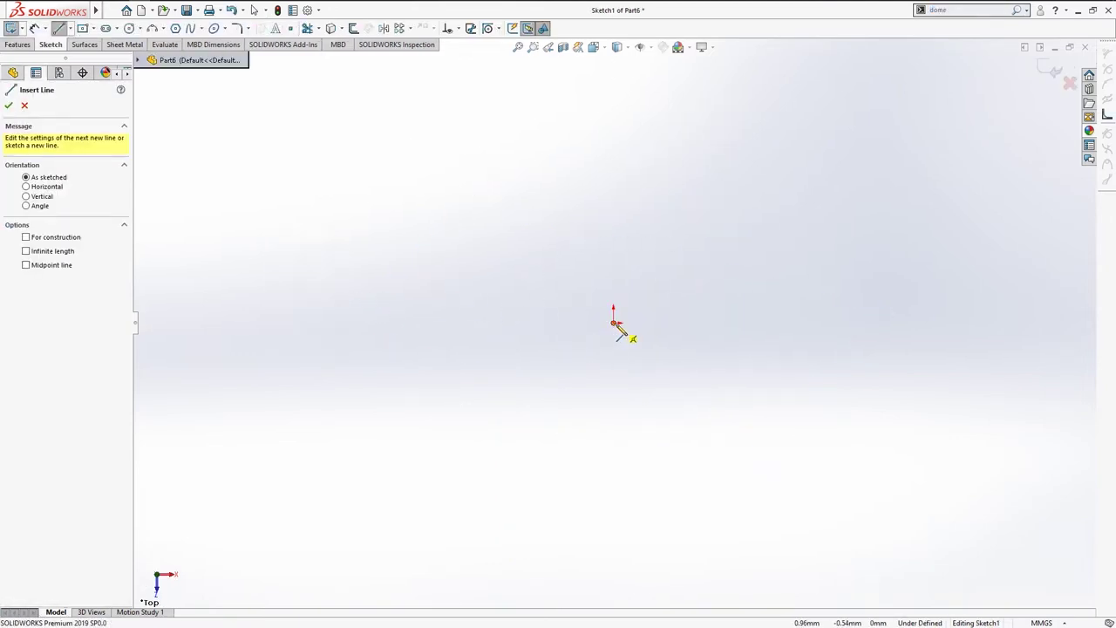
click(616, 323)
click(428, 322)
key(Escape)
Step: Draw a circle centred at the line's left end
key(s)
click(463, 419)
click(428, 323)
click(521, 322)
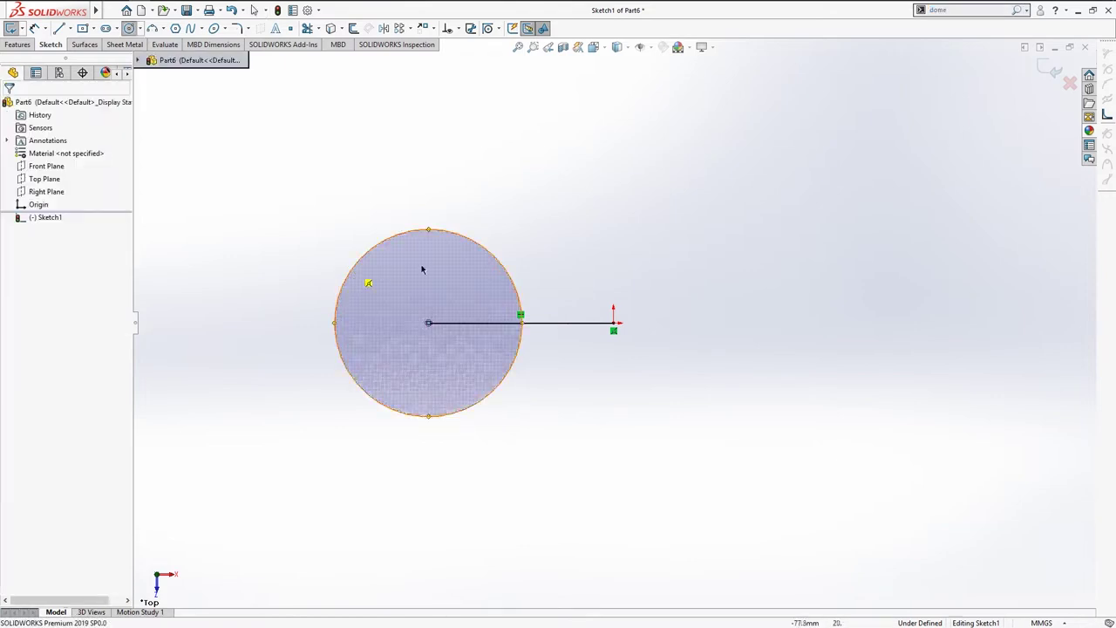
key(Escape)
Step: Dimension the circle to Ø60 mm and the line to 45 mm
click(493, 256)
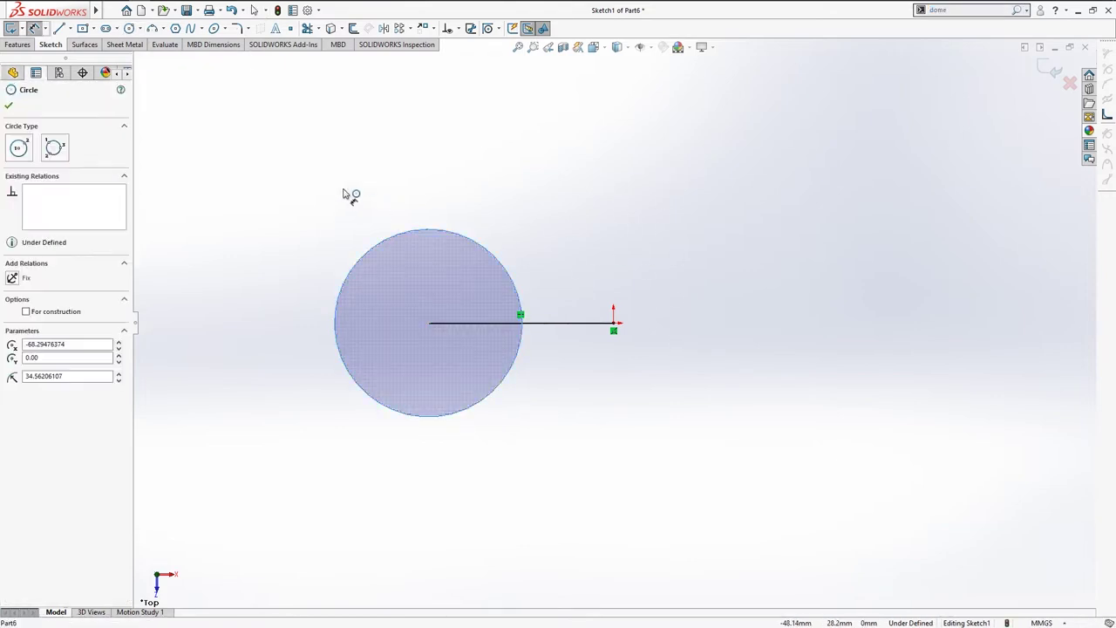
click(341, 186)
text(60)
key(Return)
key(d)
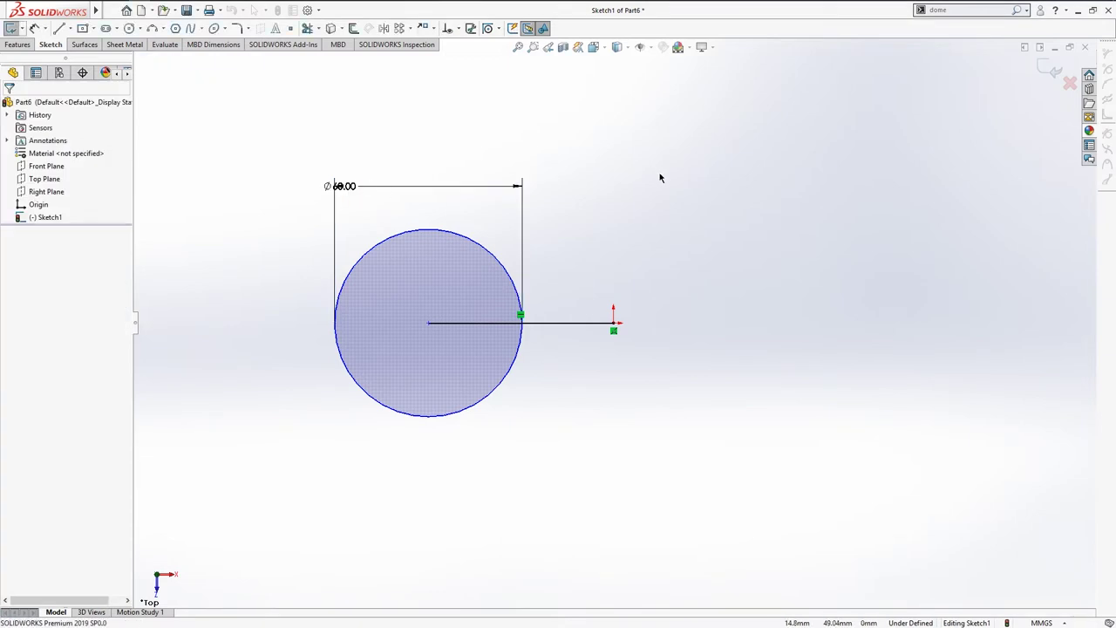
click(571, 322)
click(562, 279)
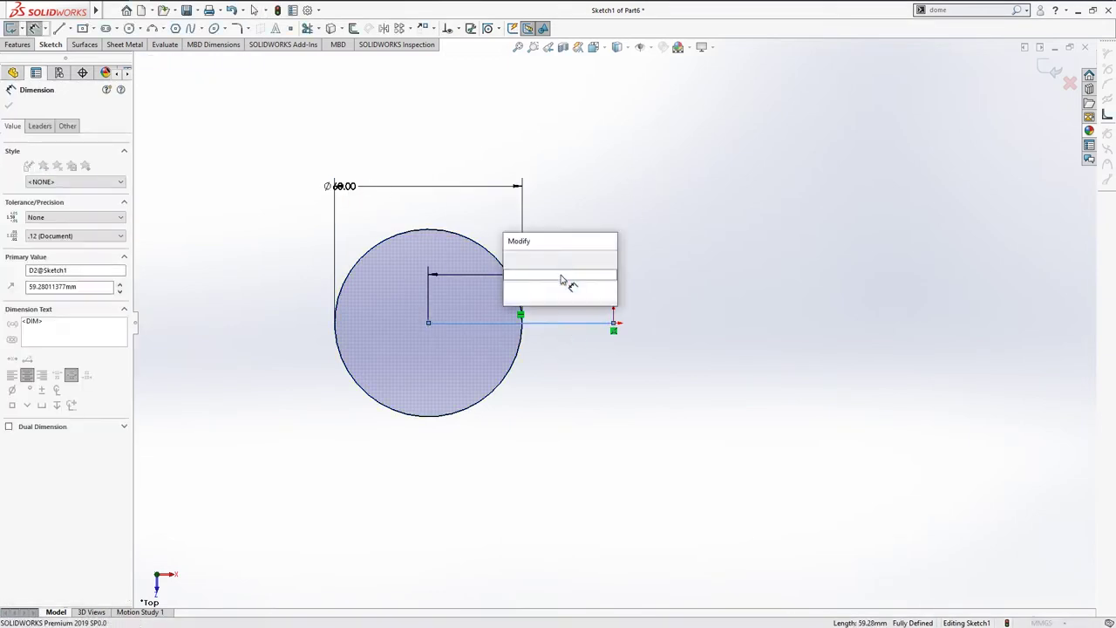
text(45)
key(Return)
key(Escape)
Step: Switch to the isometric view and start an Extruded Boss from the sketch
click(598, 328)
key(Escape)
key(ctrl+7)
key(s)
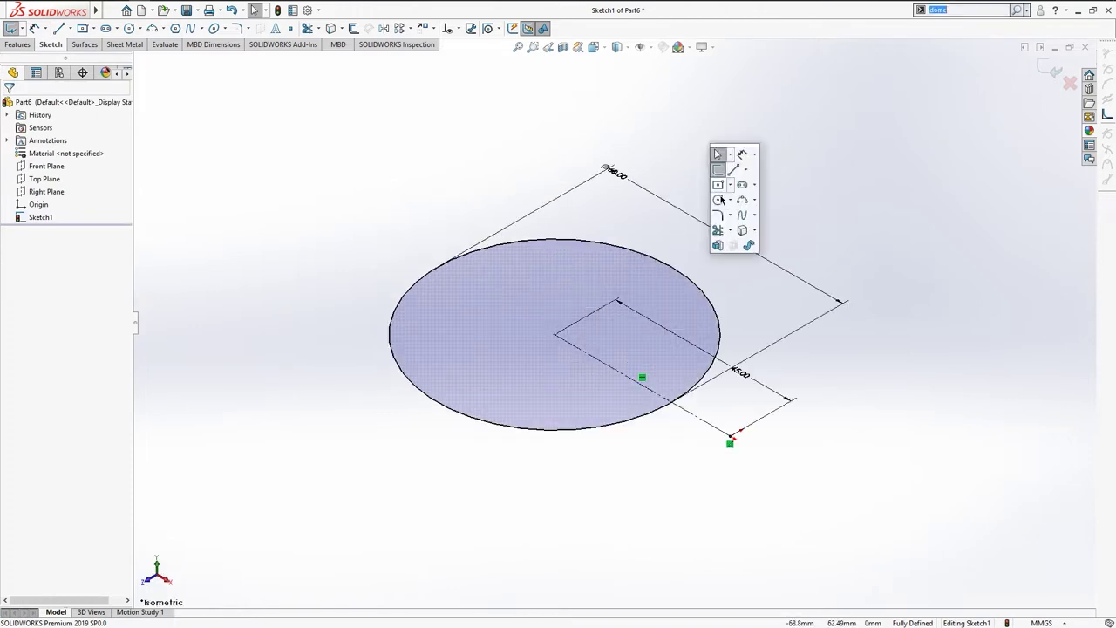
click(718, 245)
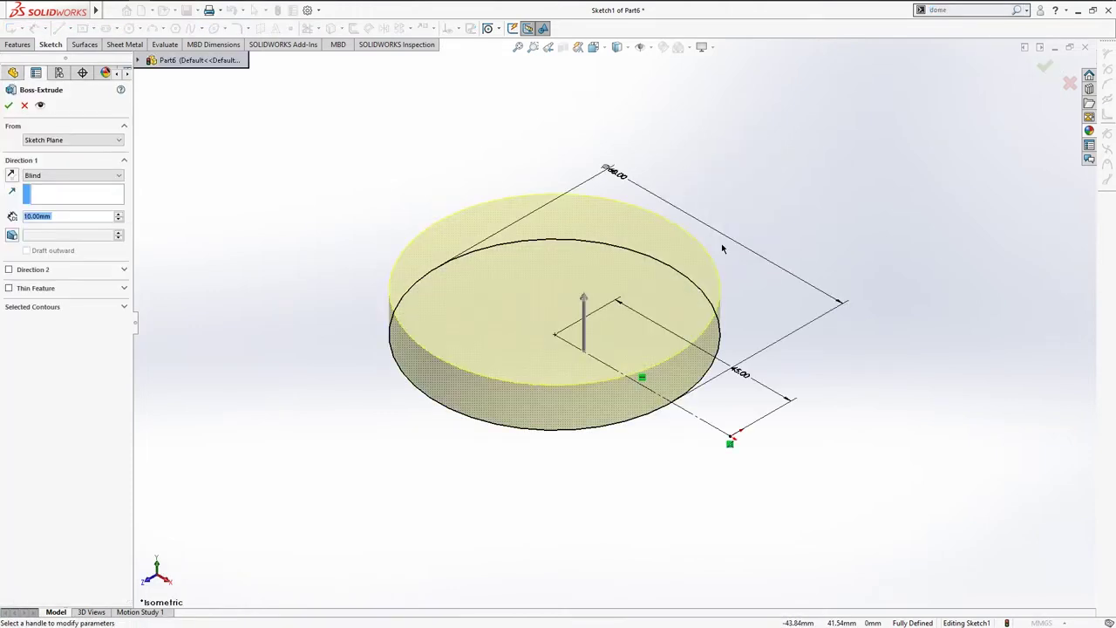
Step: Extrude the circle 2 mm into a thin disc
text(2)
key(Return)
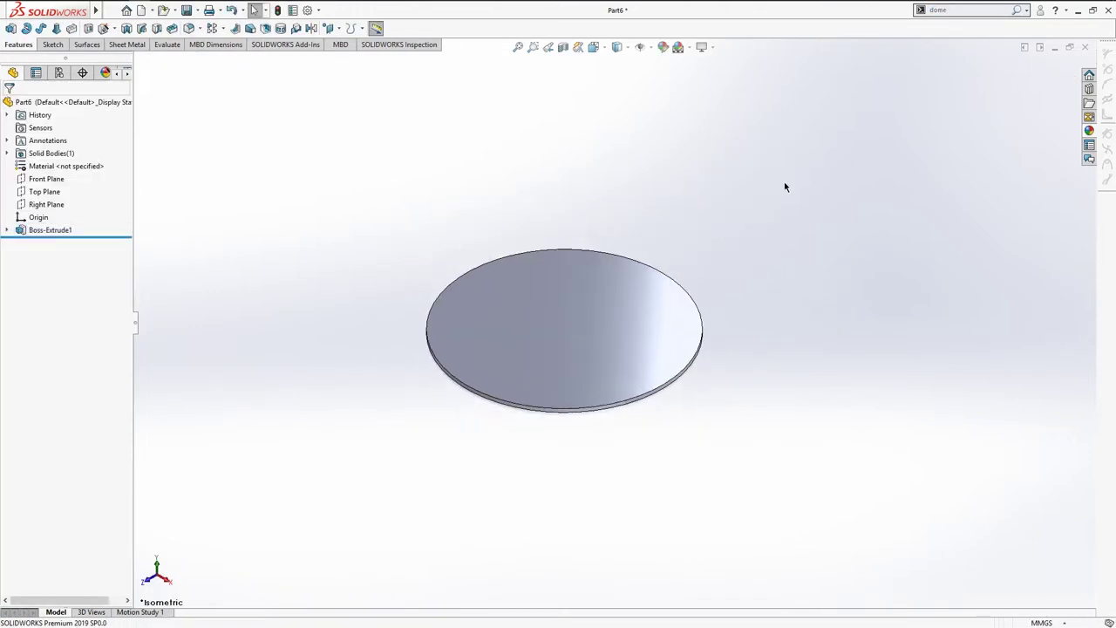
middle_drag(784, 187, 678, 167)
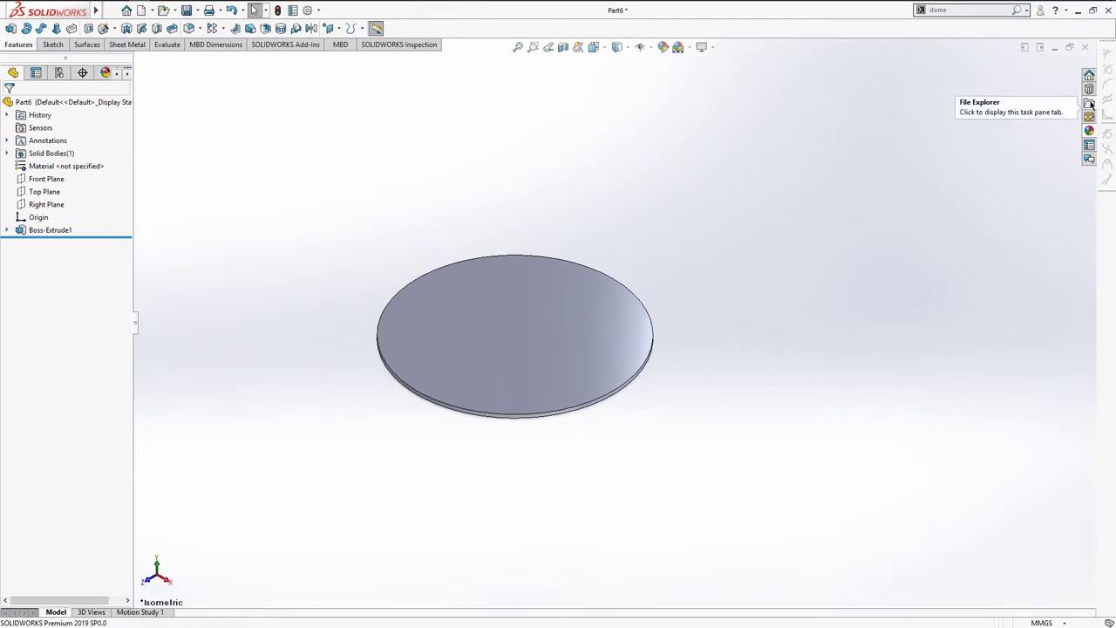
Step: Apply a satin stainless steel appearance to the whole part
click(1089, 130)
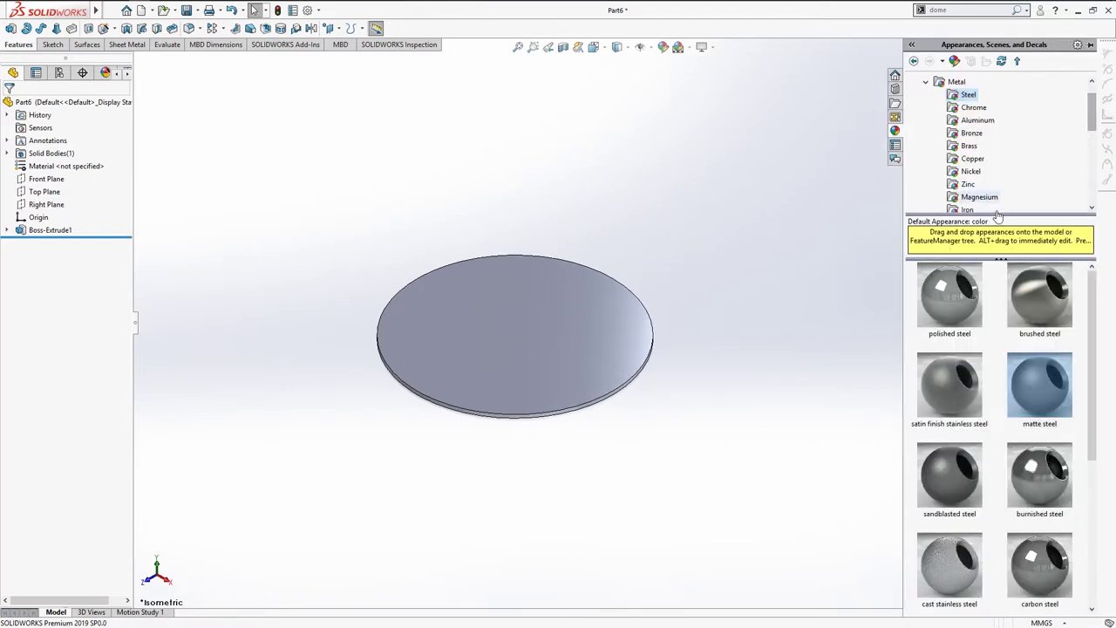
drag(964, 383, 502, 349)
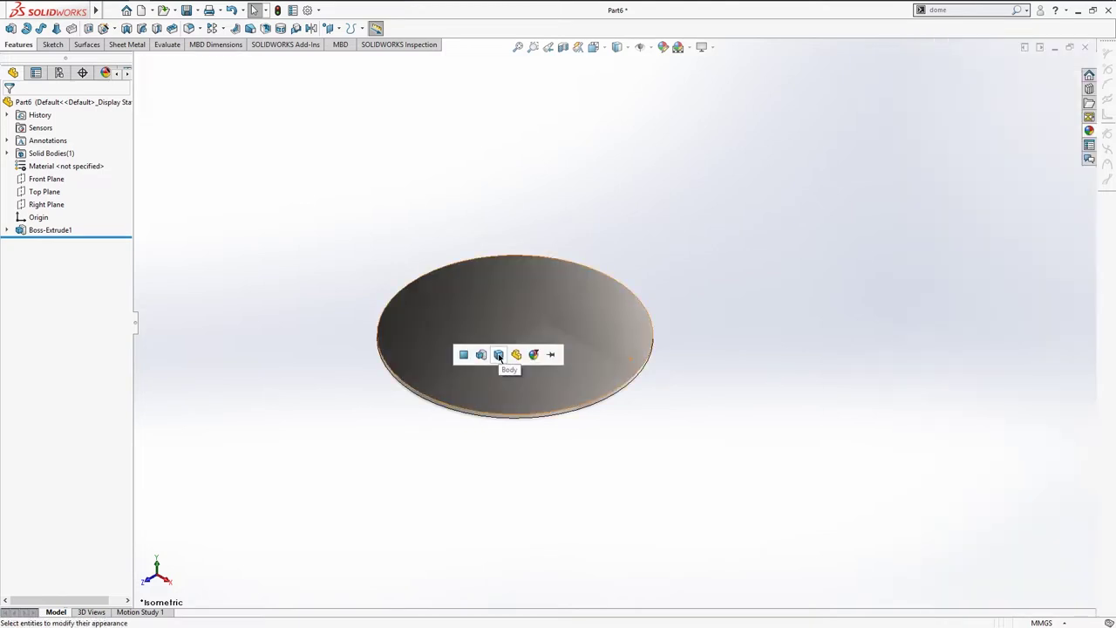
click(515, 355)
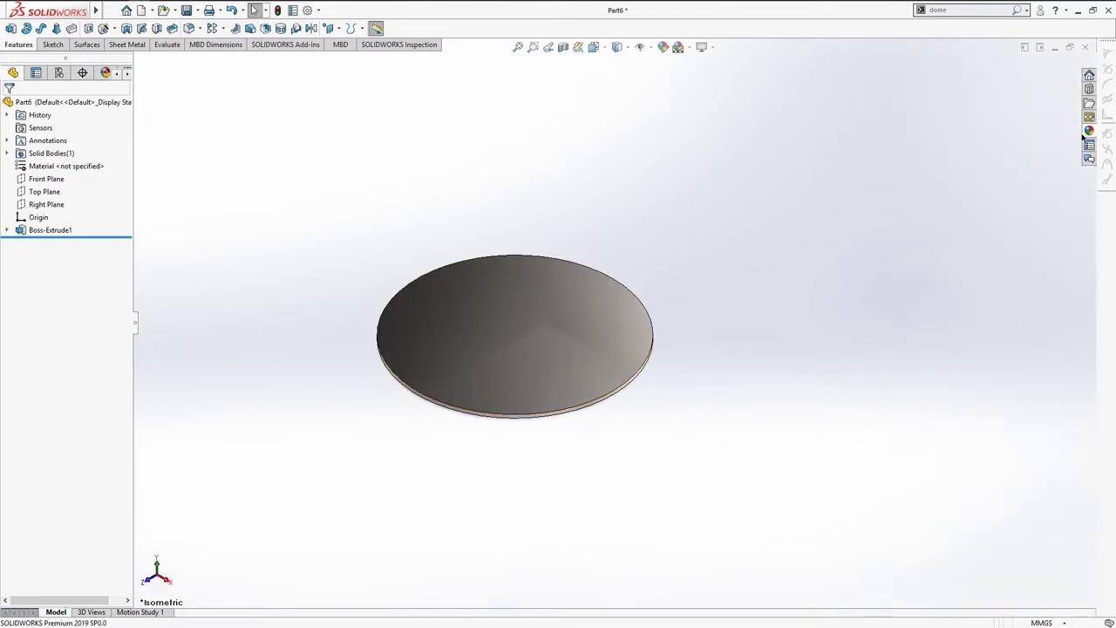
click(1089, 129)
drag(1034, 384, 593, 342)
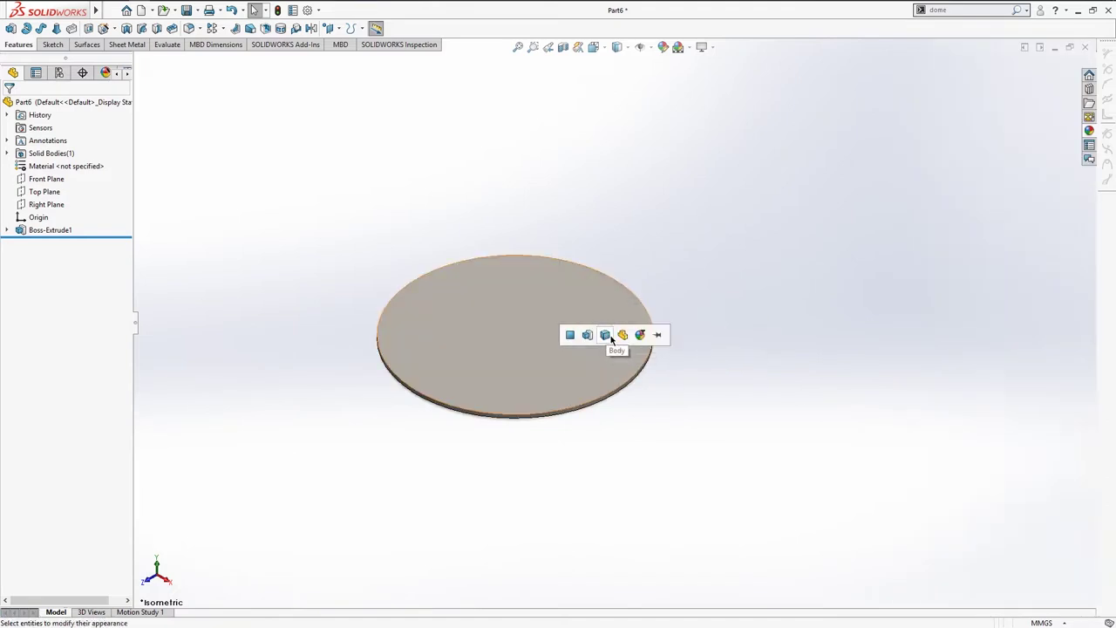
click(621, 335)
scroll(706, 209, up, 3)
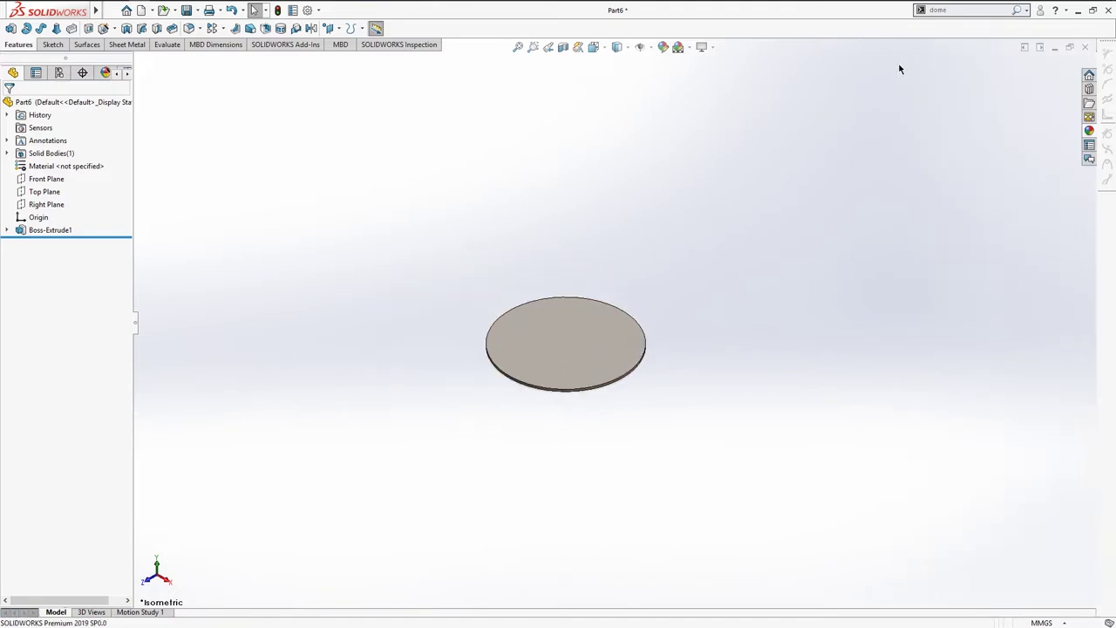
Step: Add a Dome with the default distance to the disc's top face
click(1003, 10)
text(dome)
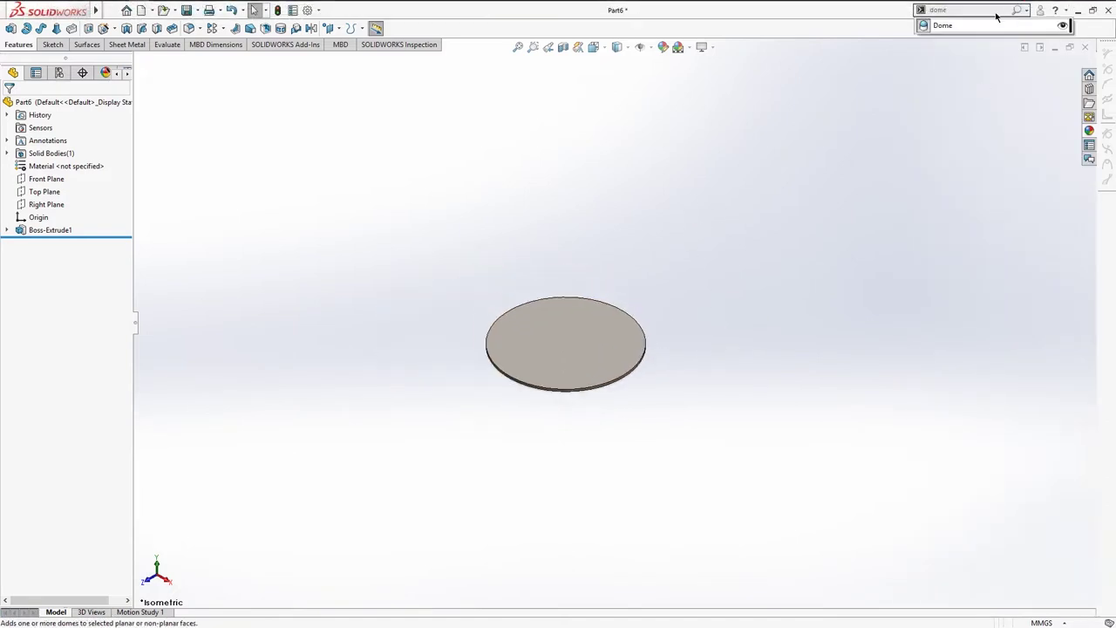
click(945, 31)
click(553, 348)
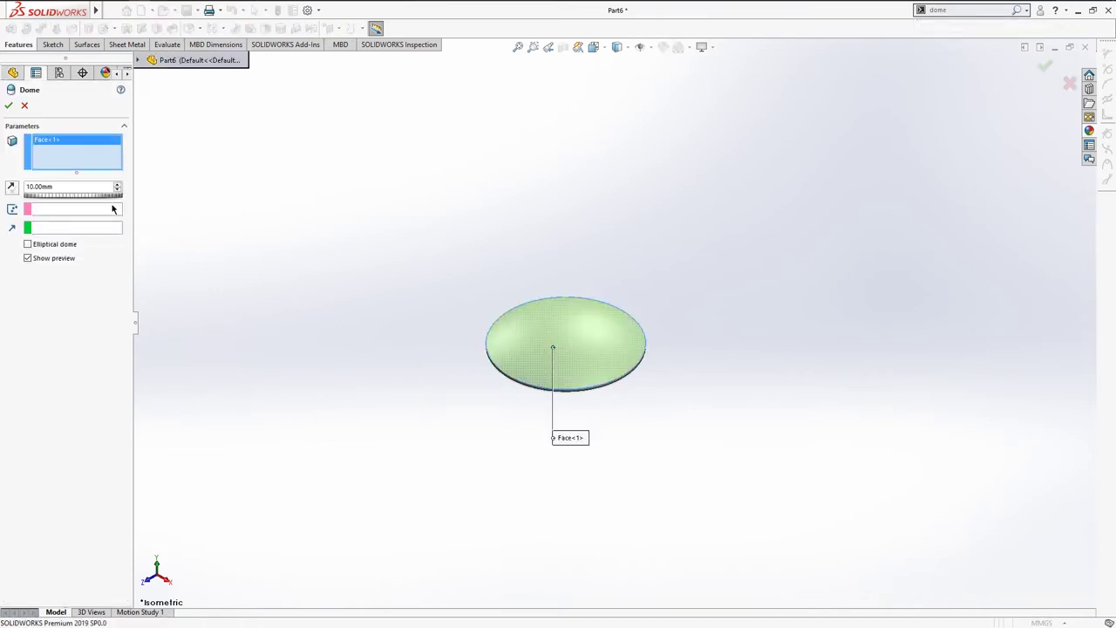
click(312, 155)
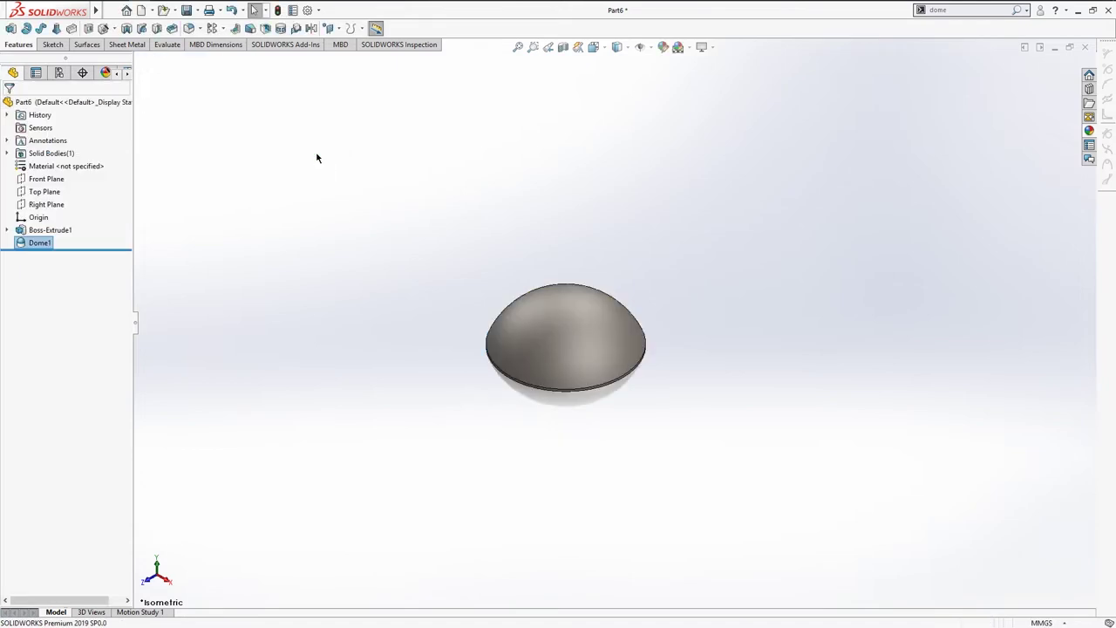
scroll(309, 149, down, 3)
scroll(355, 229, up, 4)
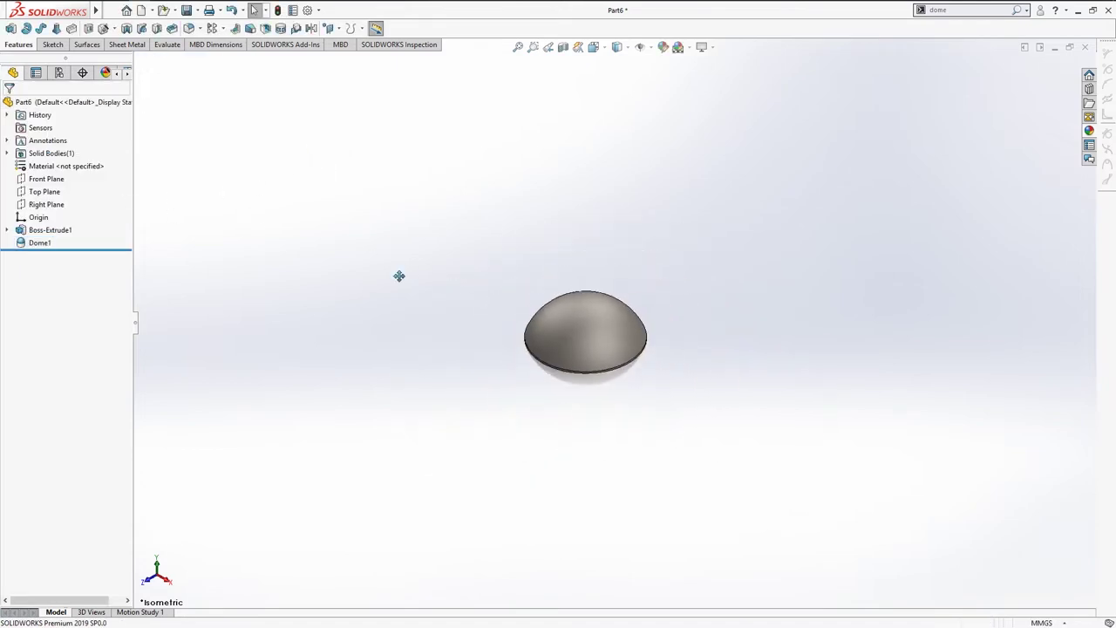
scroll(398, 273, up, 2)
Step: Create Plane1 offset 131 mm above the Top Plane and select it
click(46, 179)
click(317, 274)
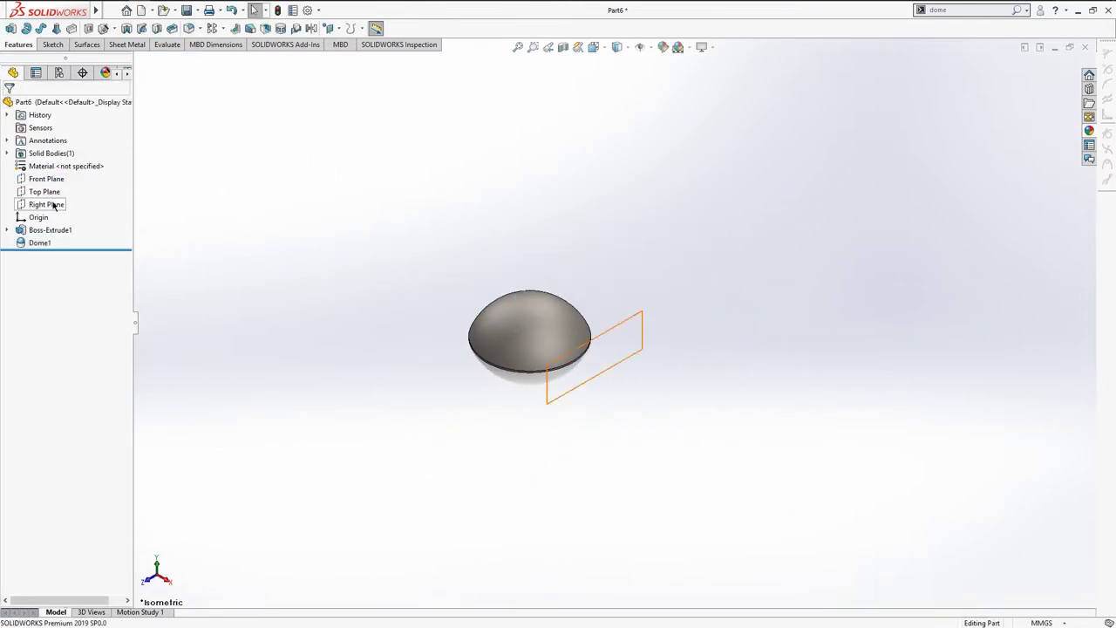
click(44, 191)
ctrl+drag(439, 341, 471, 241)
text(131)
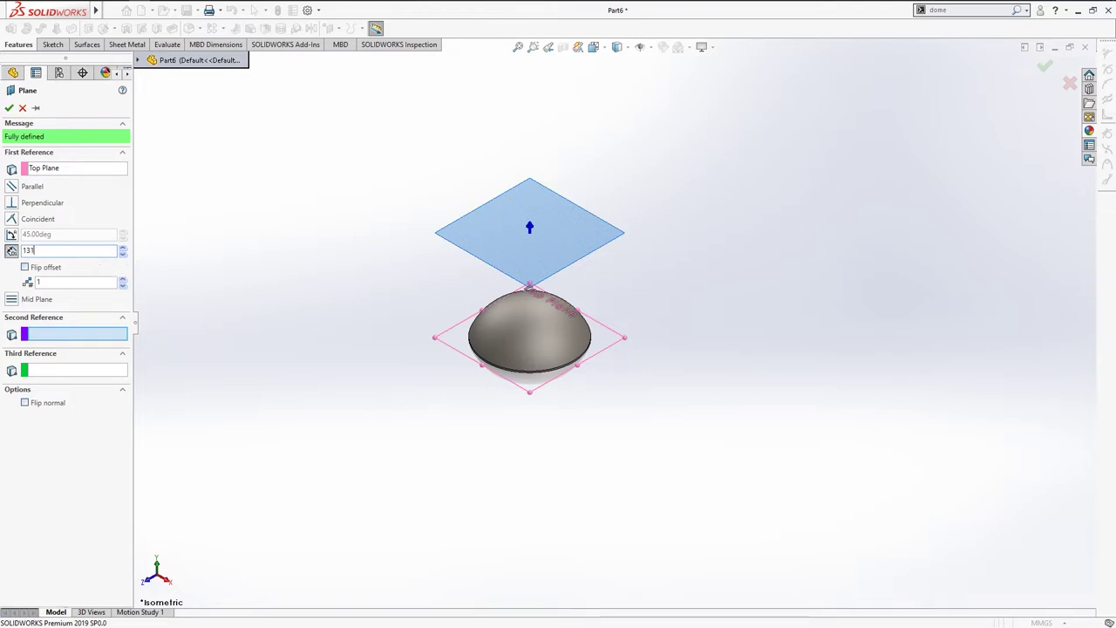
key(Return)
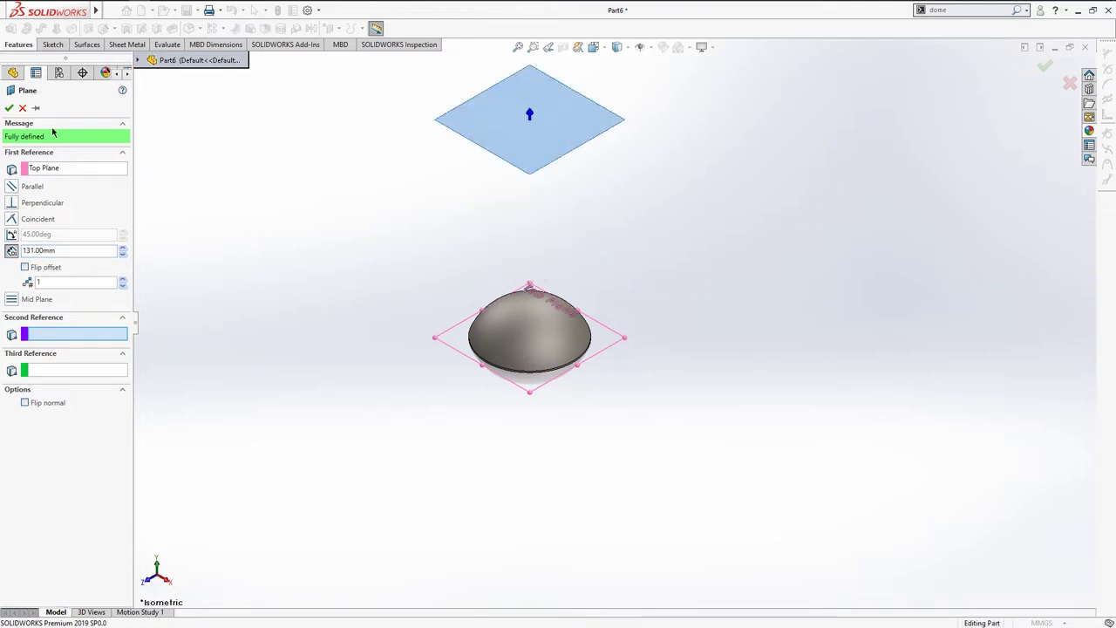
click(13, 108)
scroll(489, 230, down, 2)
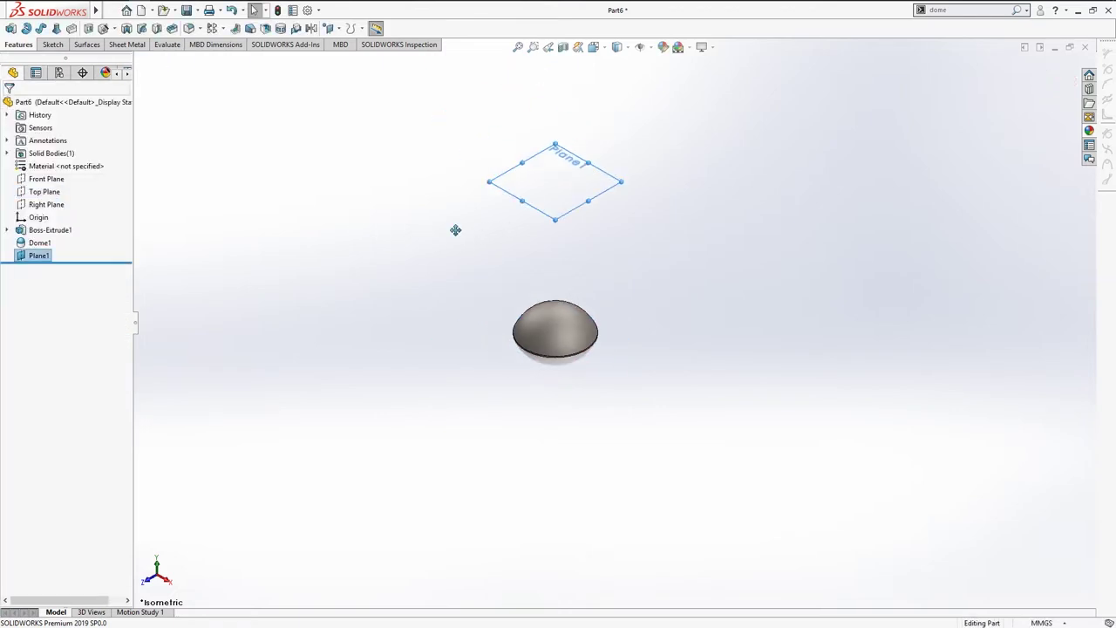
click(512, 190)
Step: Sketch a Ø100 mm circle centred on the origin on Plane1
click(578, 158)
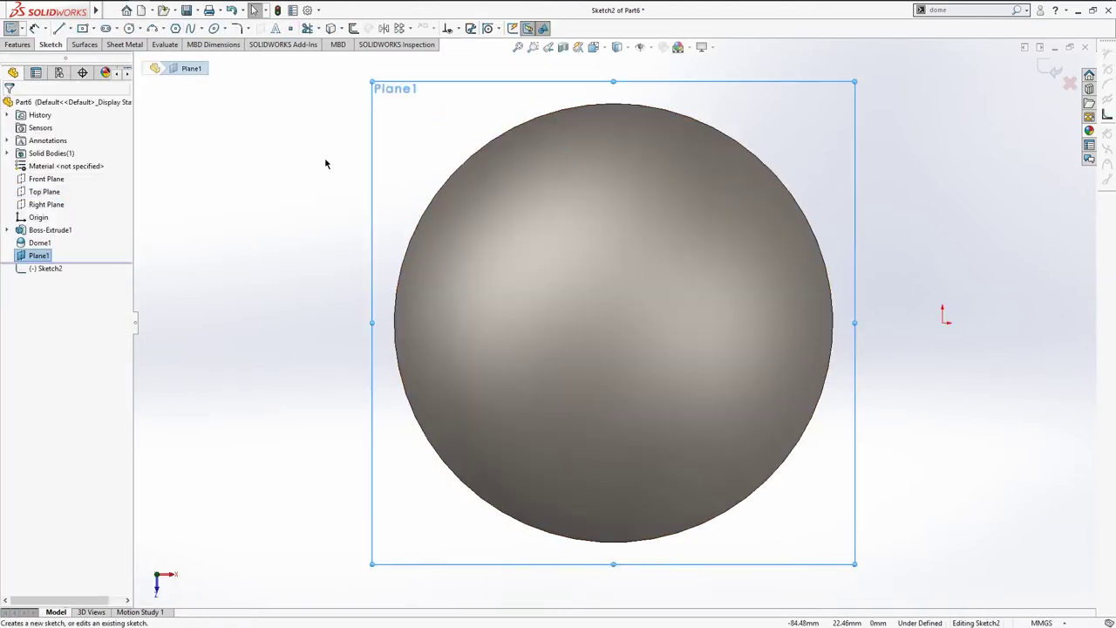
key(s)
click(348, 243)
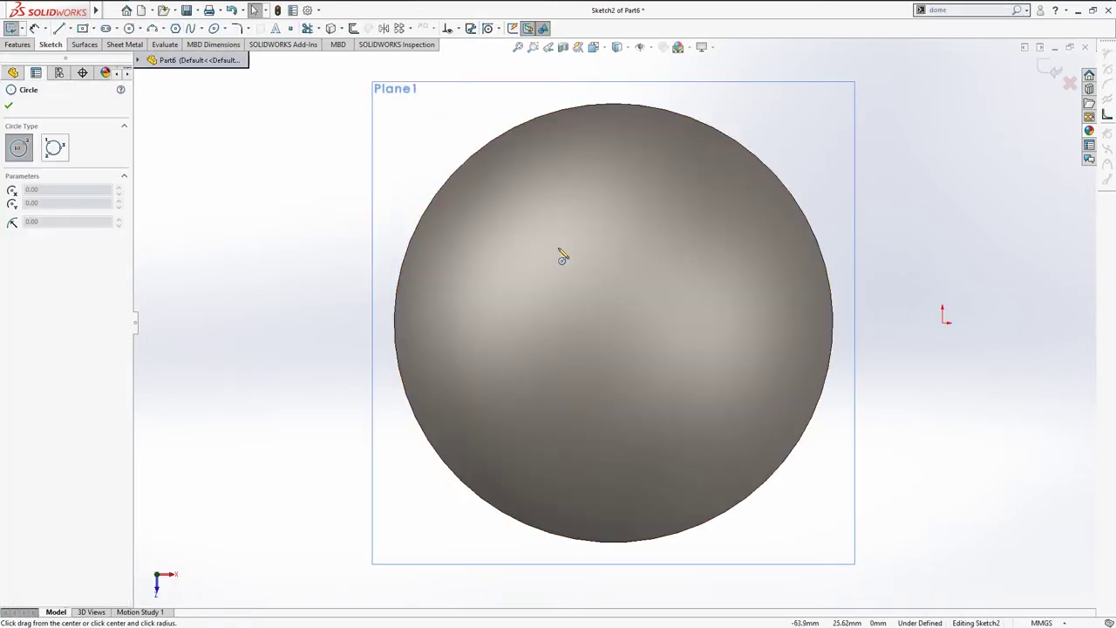
scroll(525, 277, down, 3)
click(604, 286)
click(663, 211)
key(Escape)
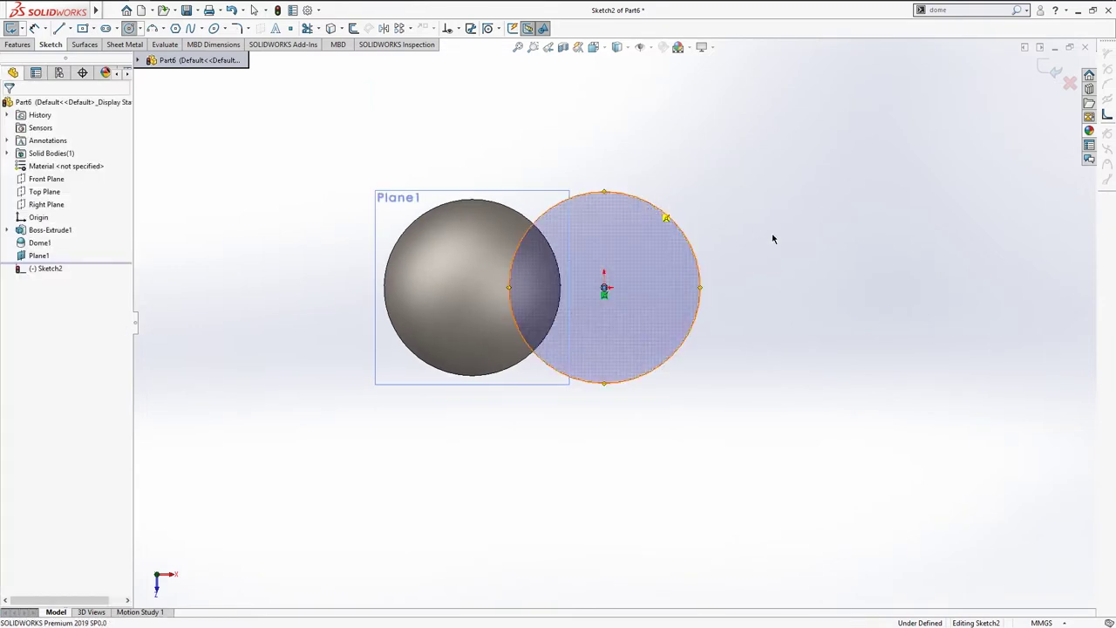
key(d)
click(699, 272)
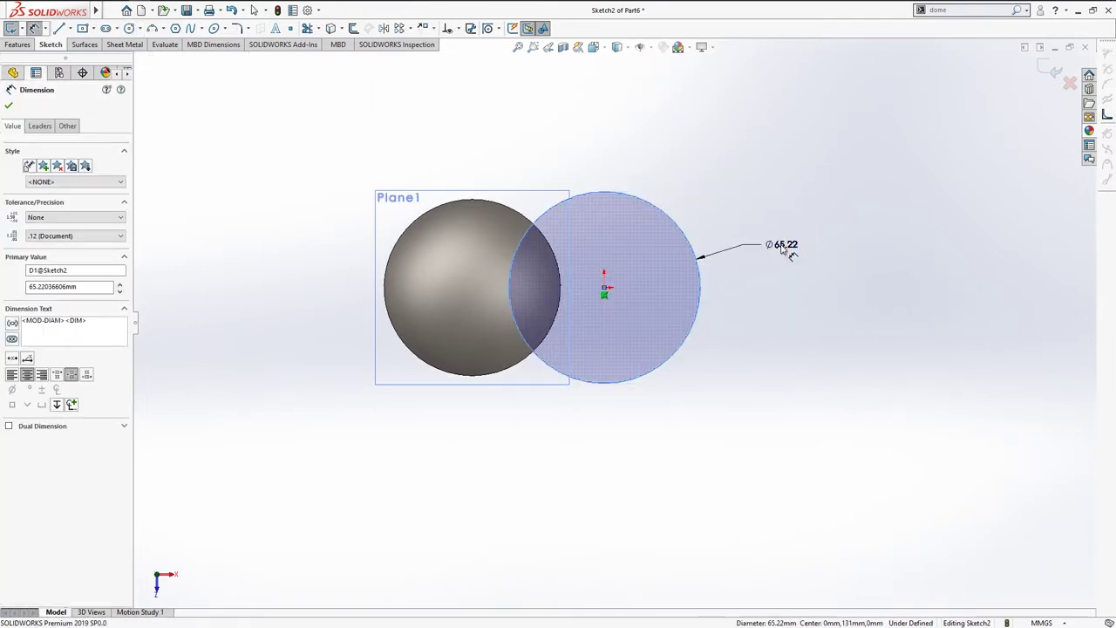
click(783, 244)
key(Return)
text(100)
key(Return)
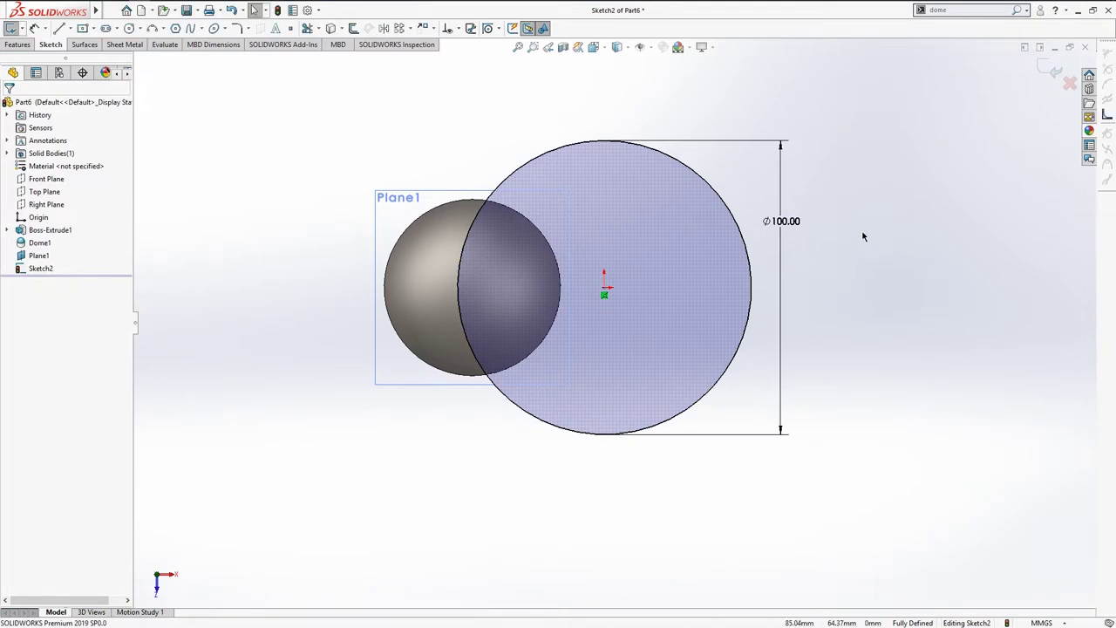
Step: Switch to the isometric view and start an Extruded Boss from the circle
key(ctrl+7)
key(s)
click(809, 337)
key(ctrl+1)
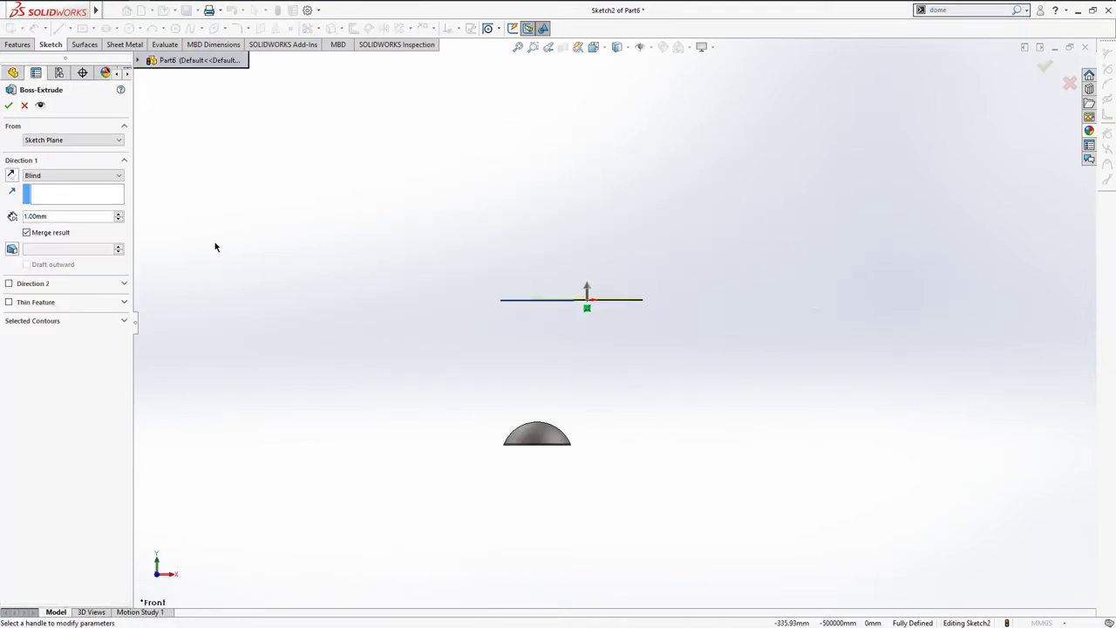
Step: Extrude the circle 130 mm with an outward draft taper
text(130)
key(Return)
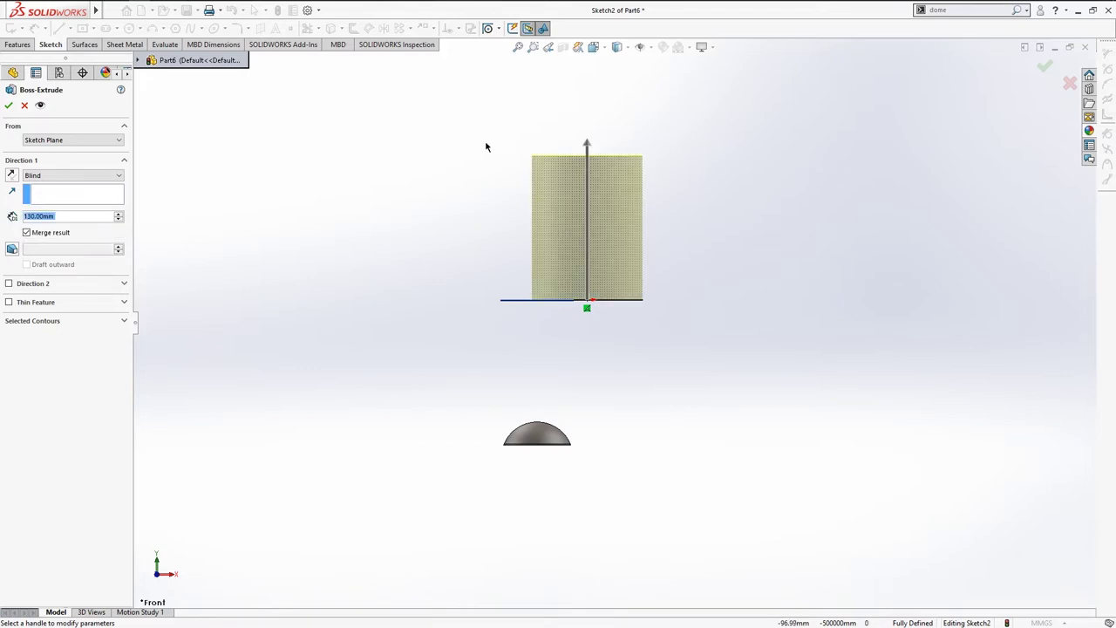
click(12, 249)
click(26, 264)
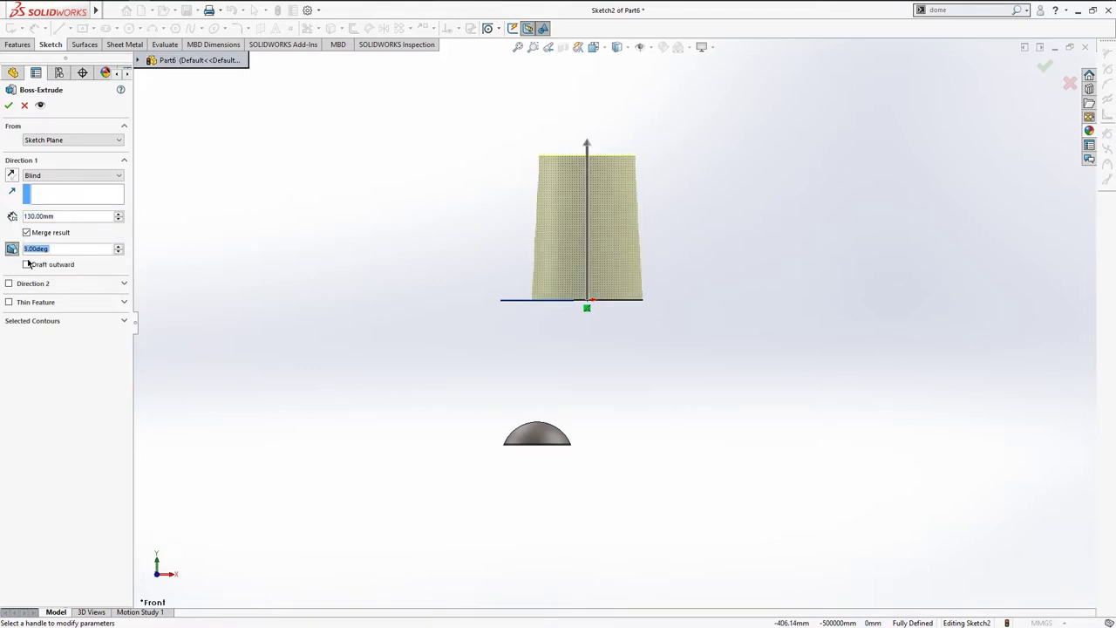
click(119, 246)
click(119, 247)
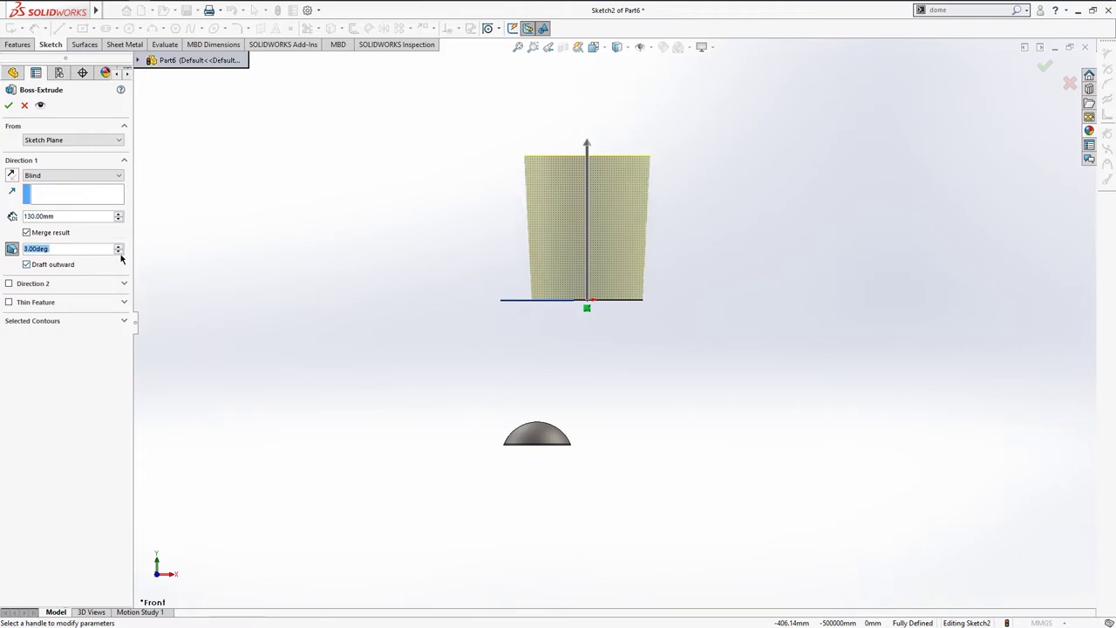
click(9, 105)
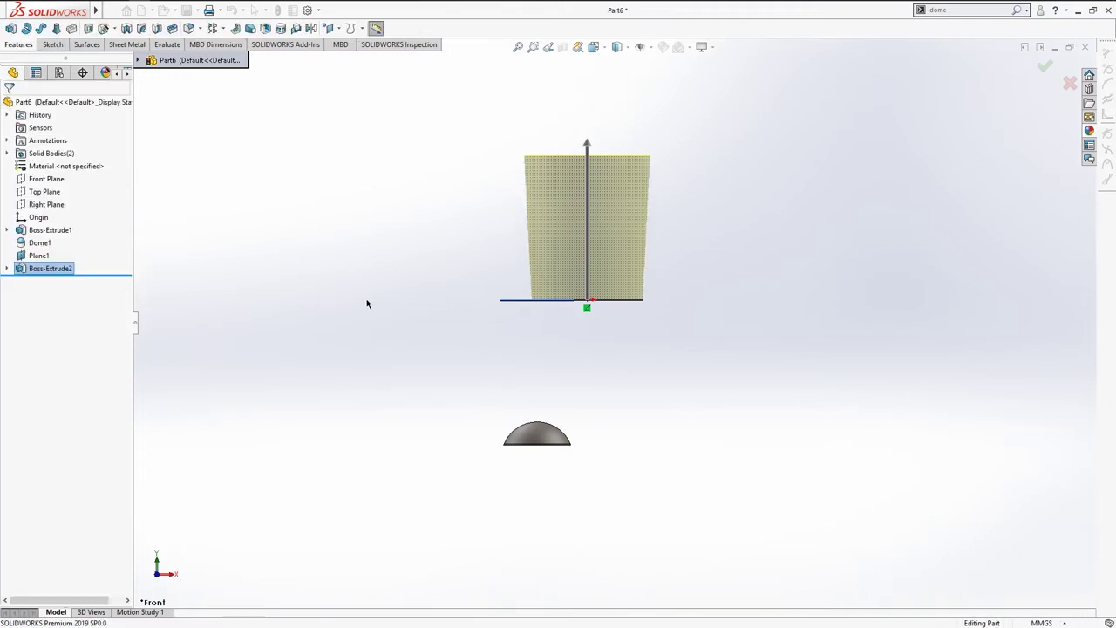
Step: Hide Plane1 and return to the isometric view
middle_drag(689, 283, 663, 302)
click(663, 301)
click(725, 266)
key(ctrl+7)
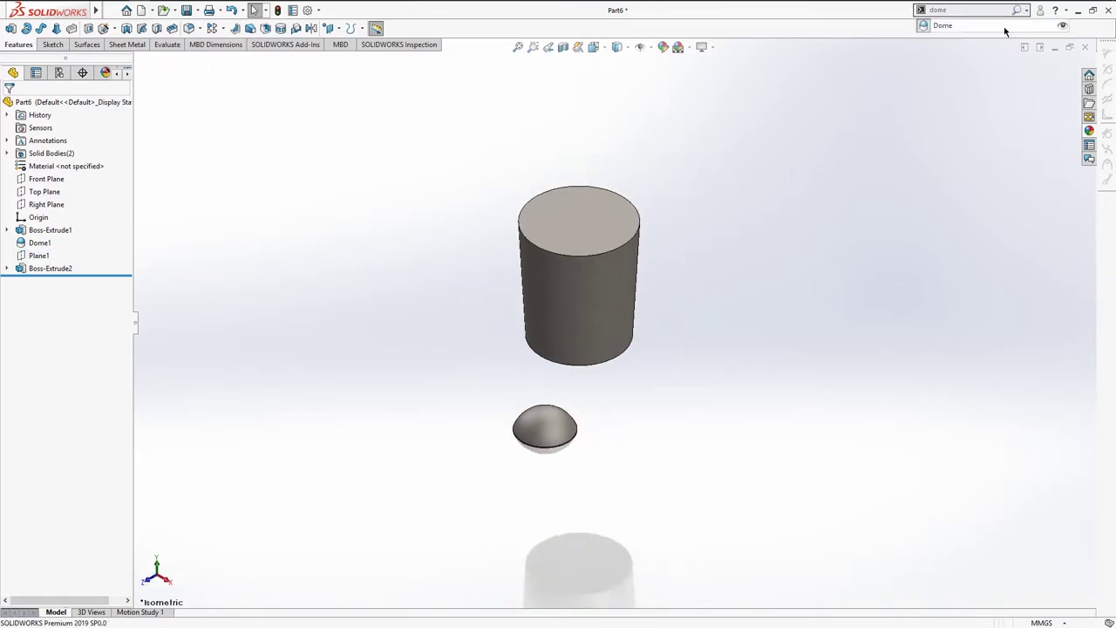
Step: Add a Dome to the tapered body's top face, then view it from the front
click(938, 24)
click(573, 224)
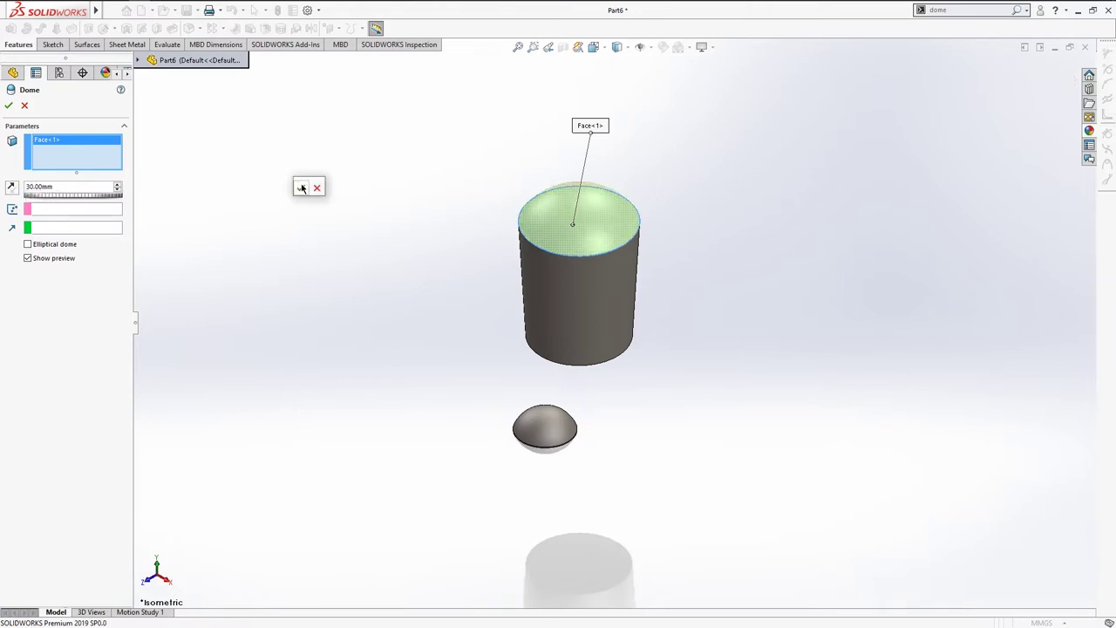
right_click(301, 182)
key(ctrl+1)
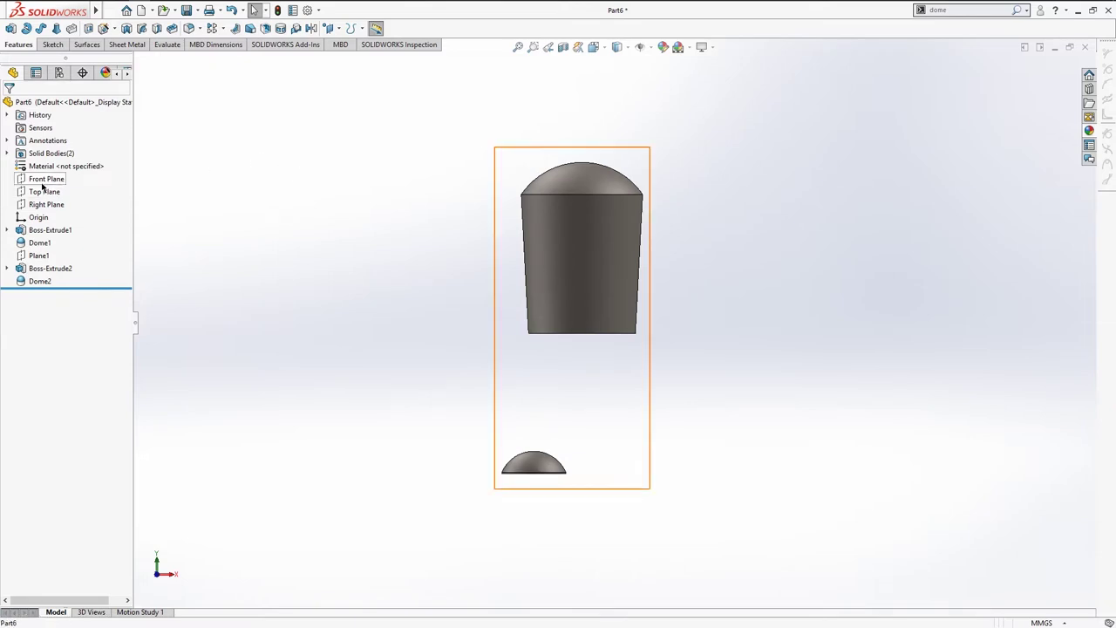
Step: Sketch a 60 mm wide centre rectangle on the Front Plane at the dome's tip
click(43, 180)
click(61, 162)
key(s)
click(822, 186)
scroll(600, 166, down, 5)
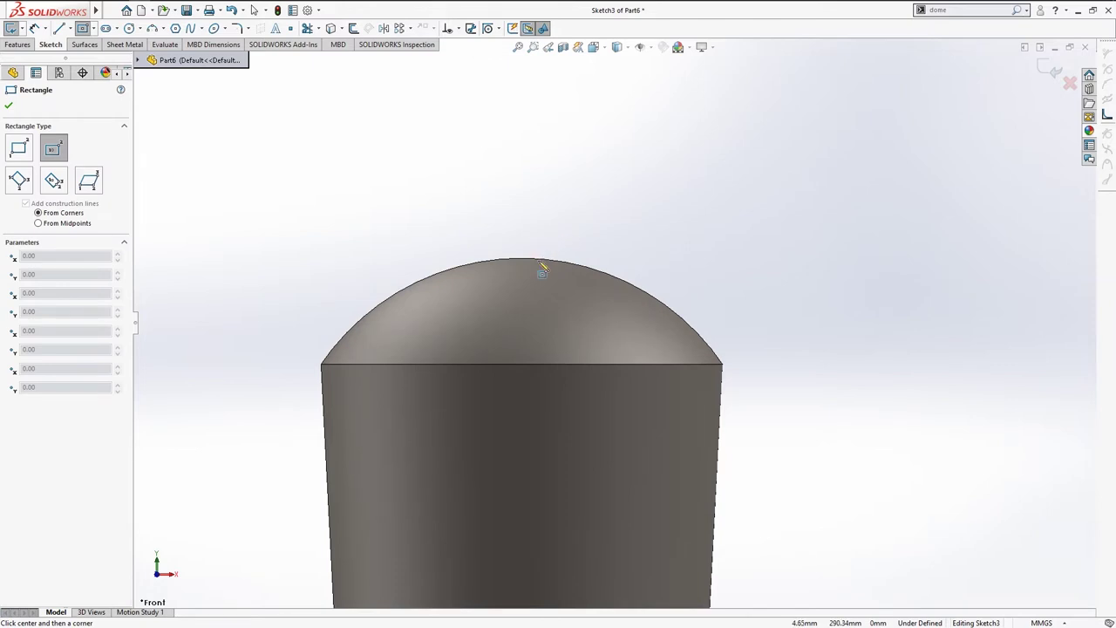
click(521, 259)
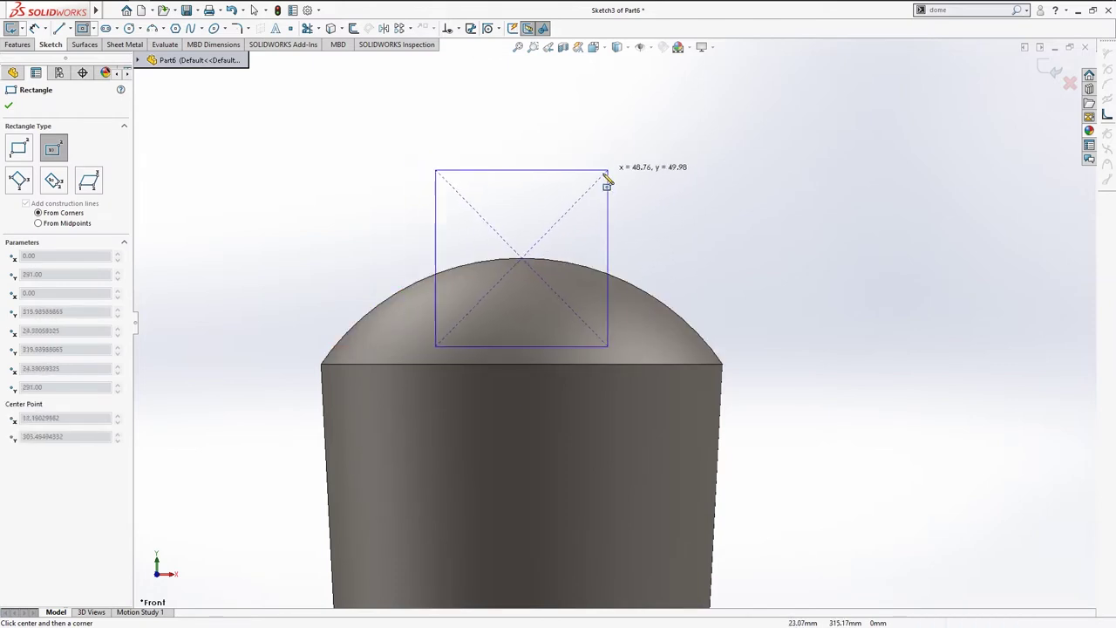
click(601, 176)
click(577, 176)
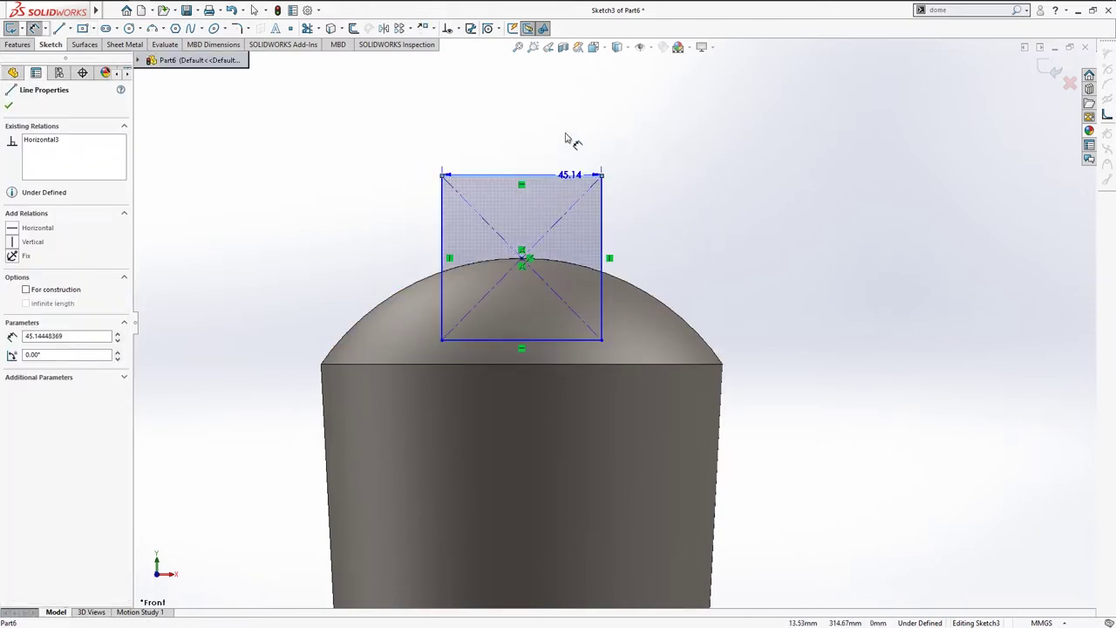
click(565, 133)
key(Return)
key(Escape)
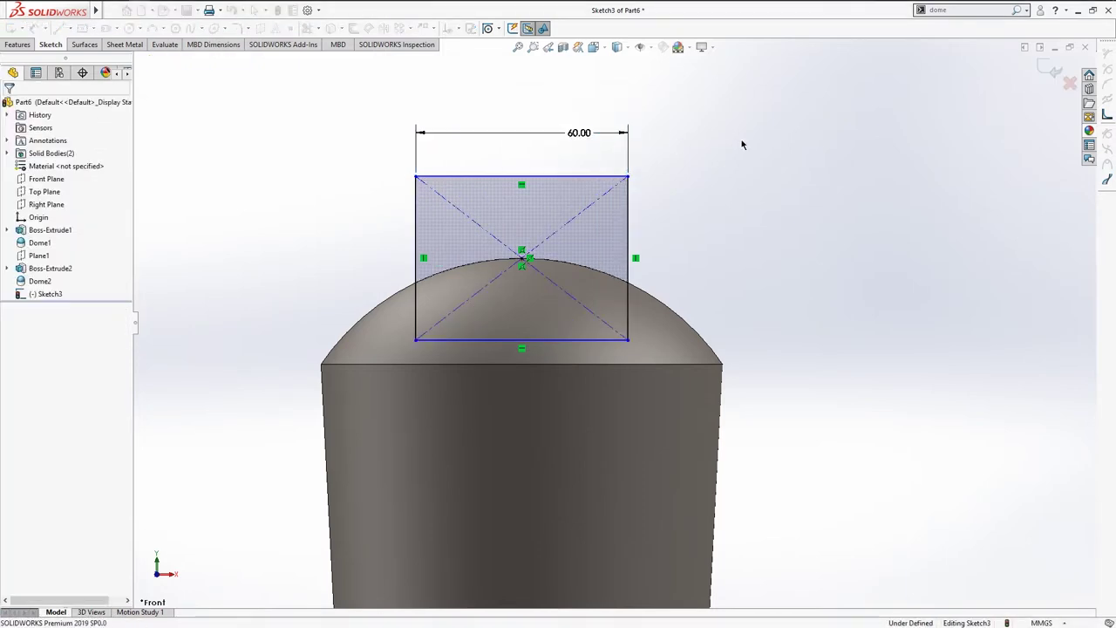
drag(628, 340, 637, 288)
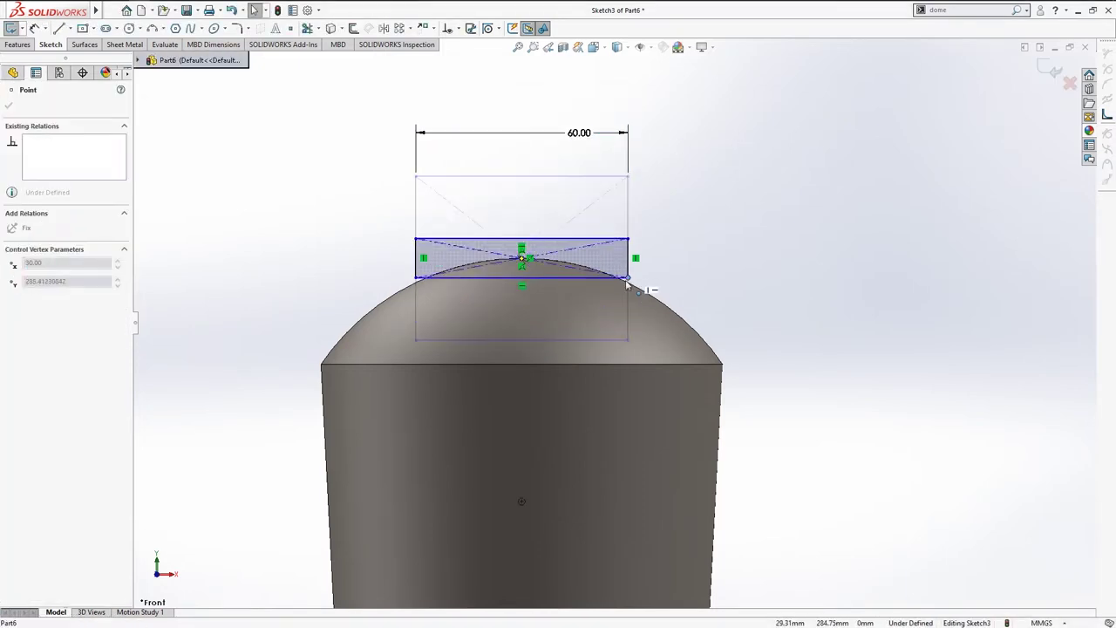
click(706, 153)
Step: Cut-extrude the rectangle Through All in both directions
key(ctrl+7)
key(s)
click(759, 225)
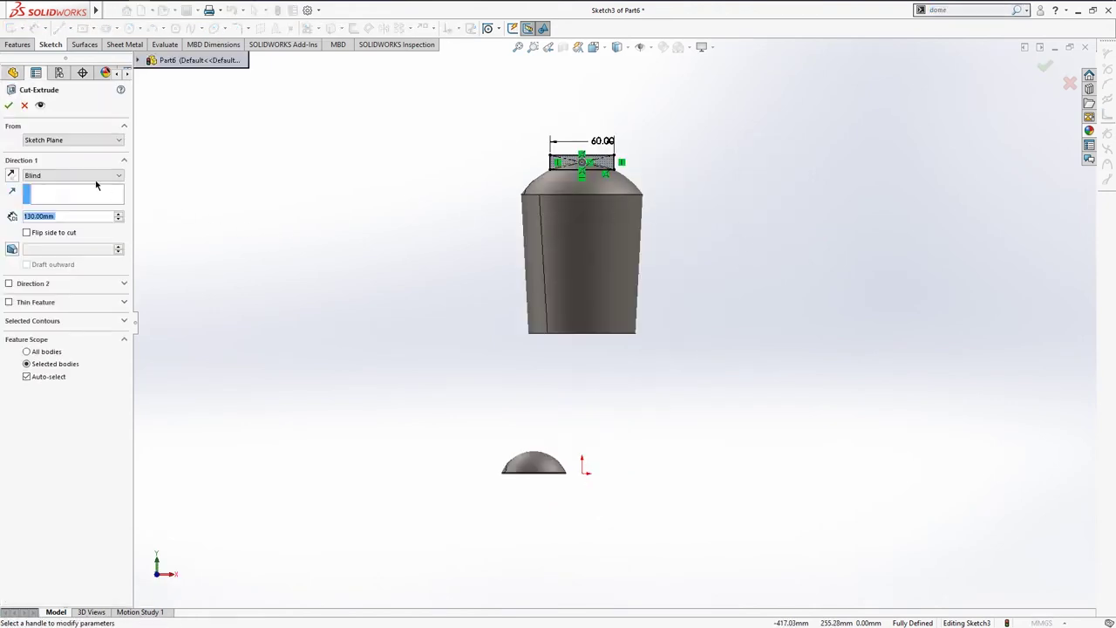
click(96, 178)
click(68, 206)
click(87, 176)
click(53, 202)
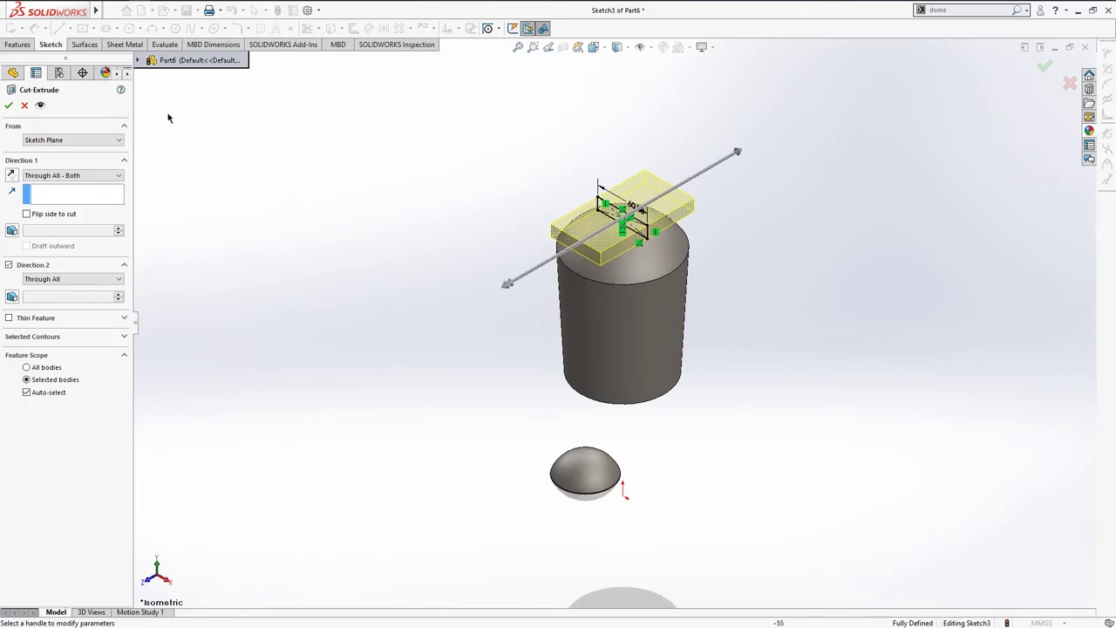
click(9, 105)
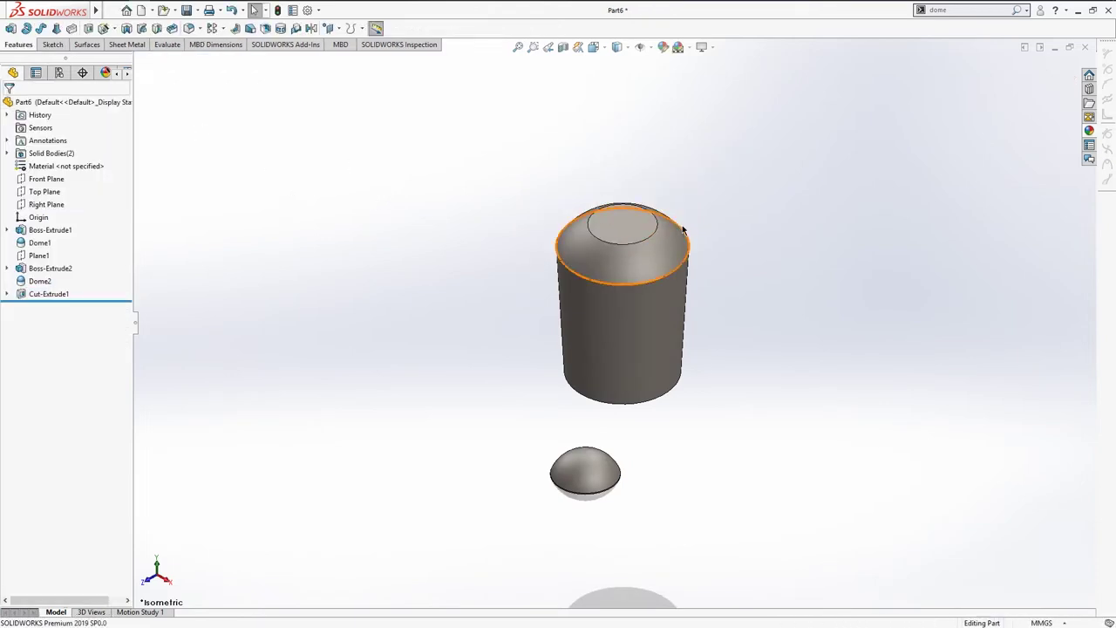
Step: Sketch on the flat top face and convert its circular edge into the sketch
click(686, 183)
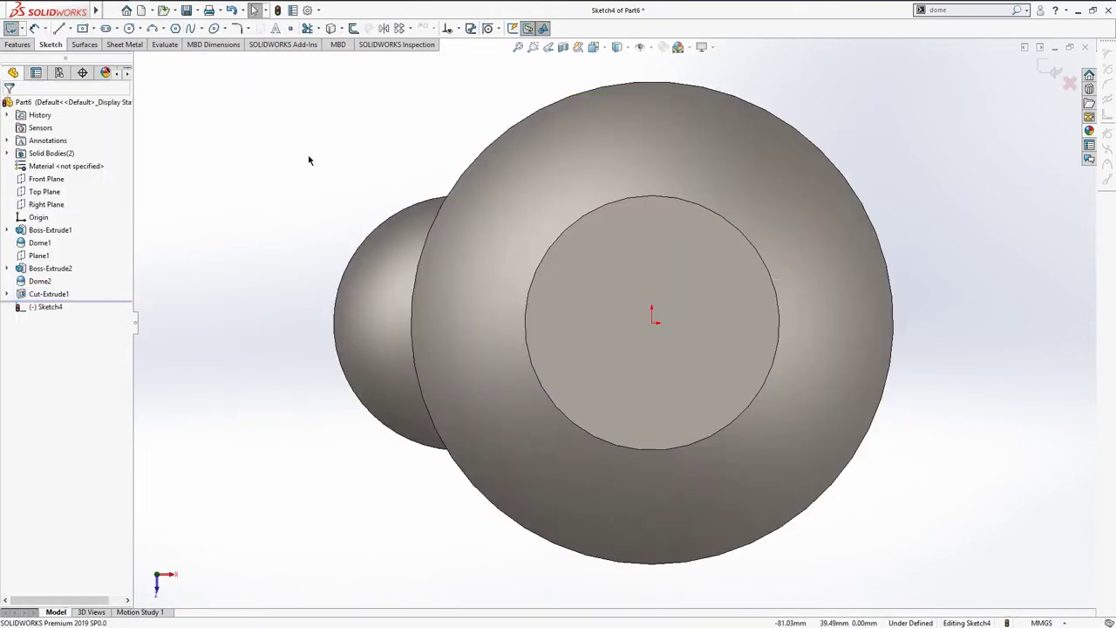
click(336, 29)
click(706, 316)
key(Return)
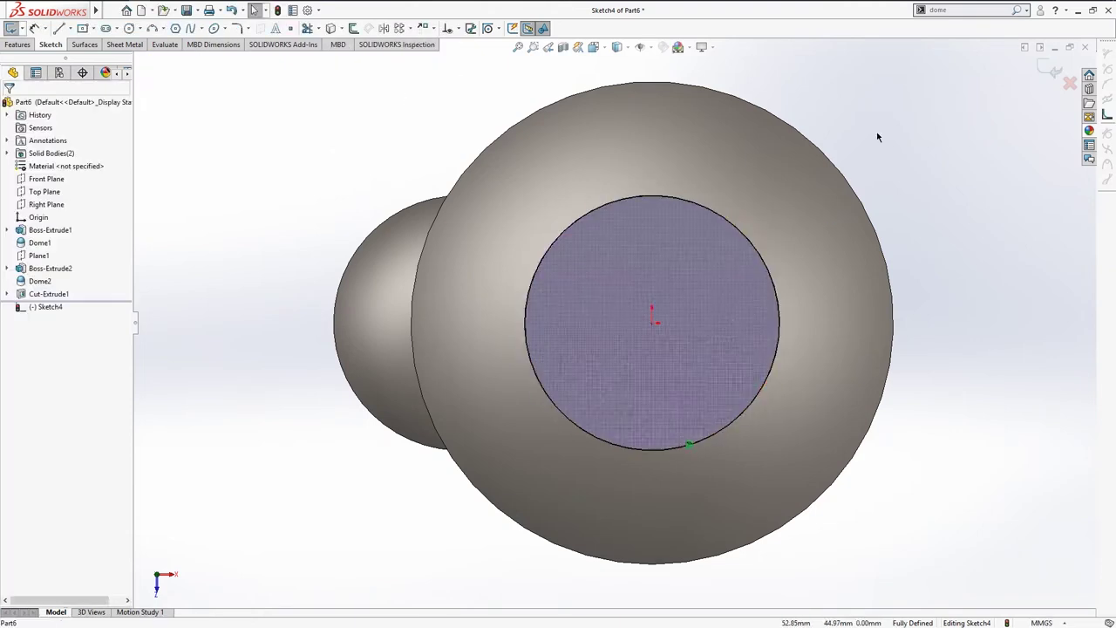
Step: Extrude the converted circle 70 mm upward as the neck
key(ctrl+7)
key(s)
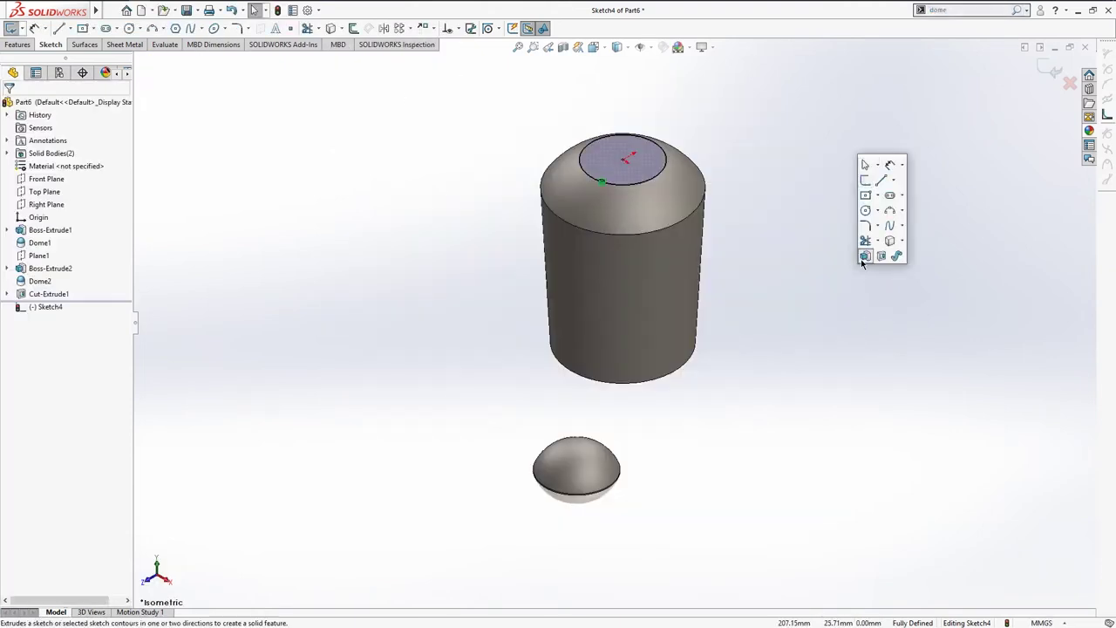
click(864, 256)
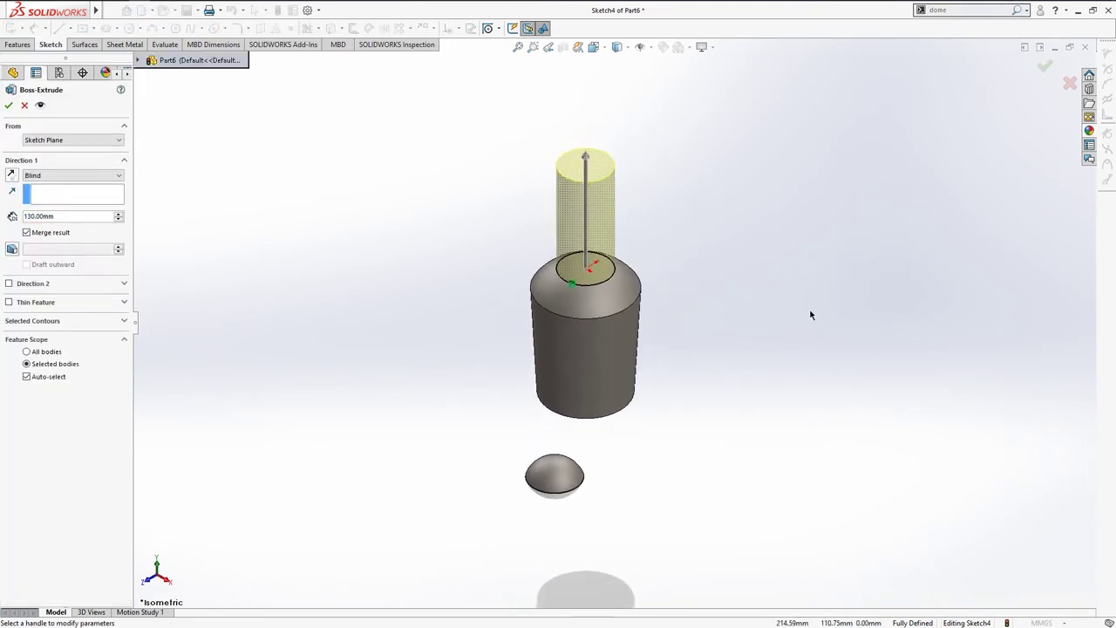
ctrl+middle_drag(742, 315, 768, 303)
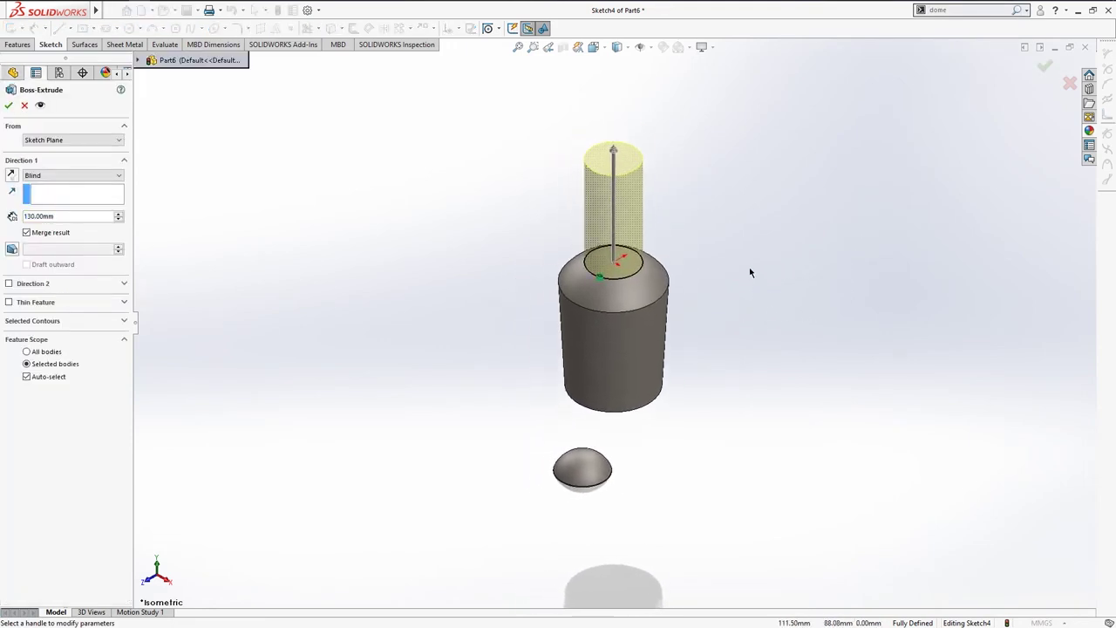
scroll(754, 279, down, 2)
scroll(746, 277, down, 1)
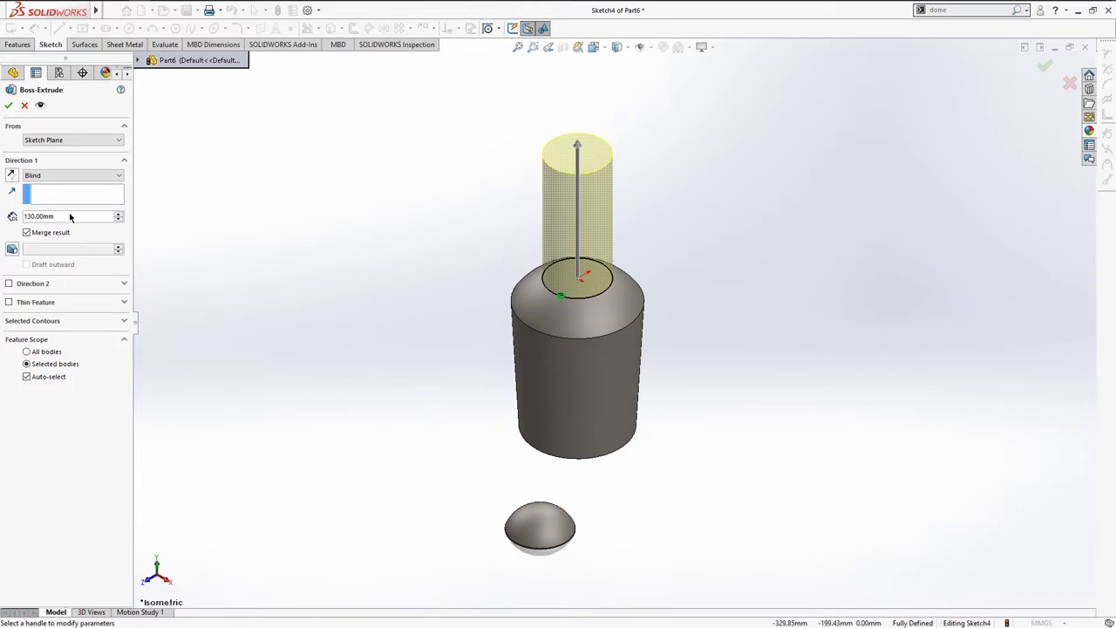
text(70)
key(Return)
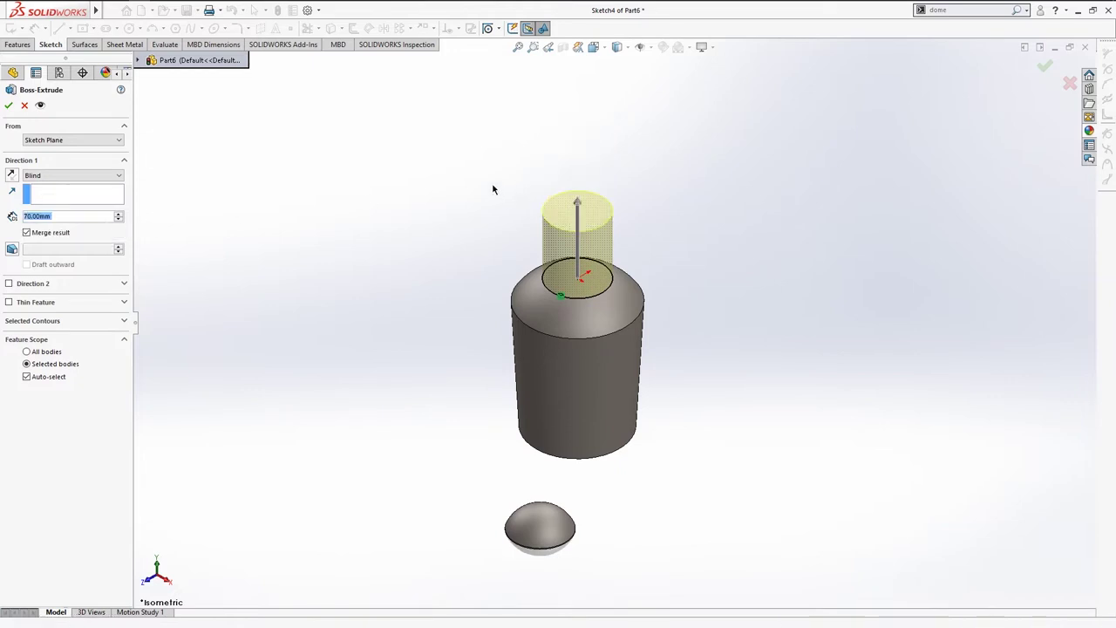
ctrl+middle_drag(505, 193, 367, 186)
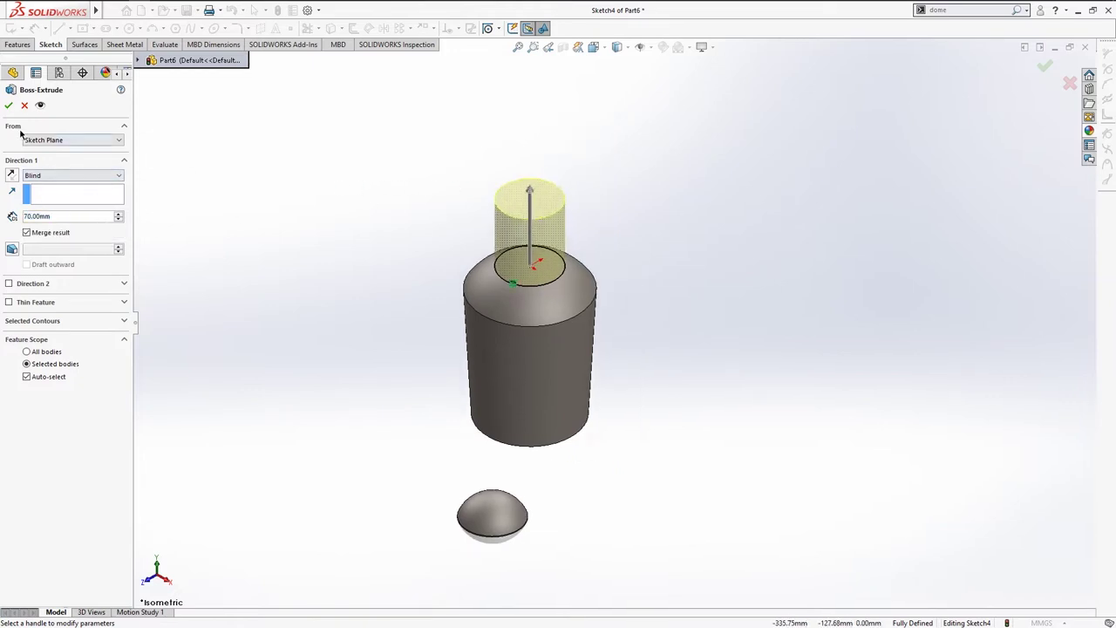
key(Return)
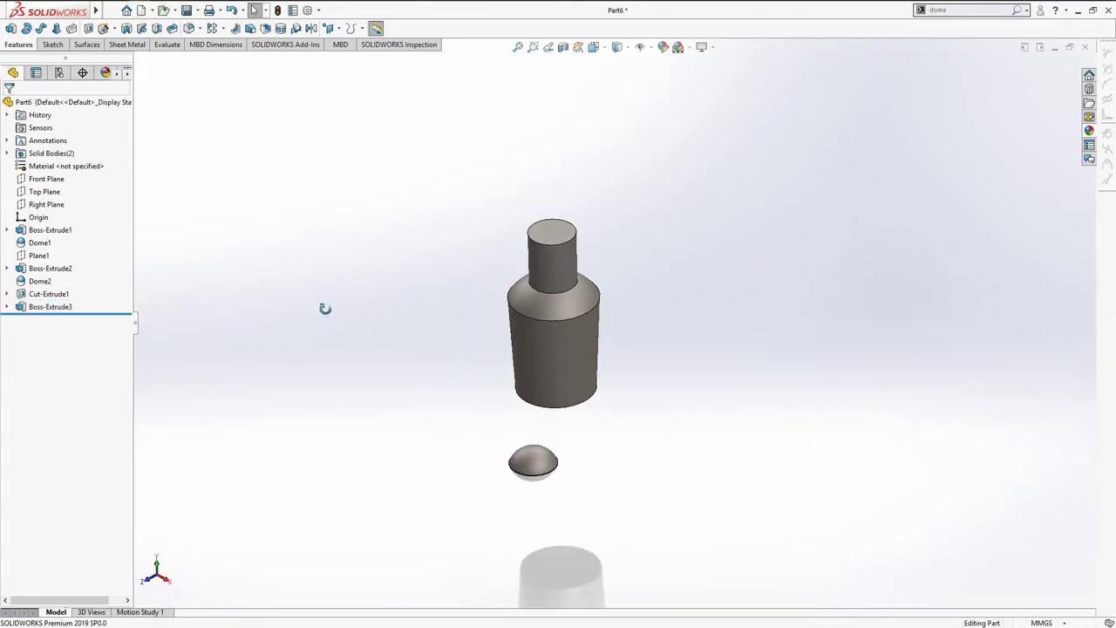
Step: Dome the neck's top face, then select the body's bottom face
middle_drag(324, 308, 330, 261)
click(1016, 11)
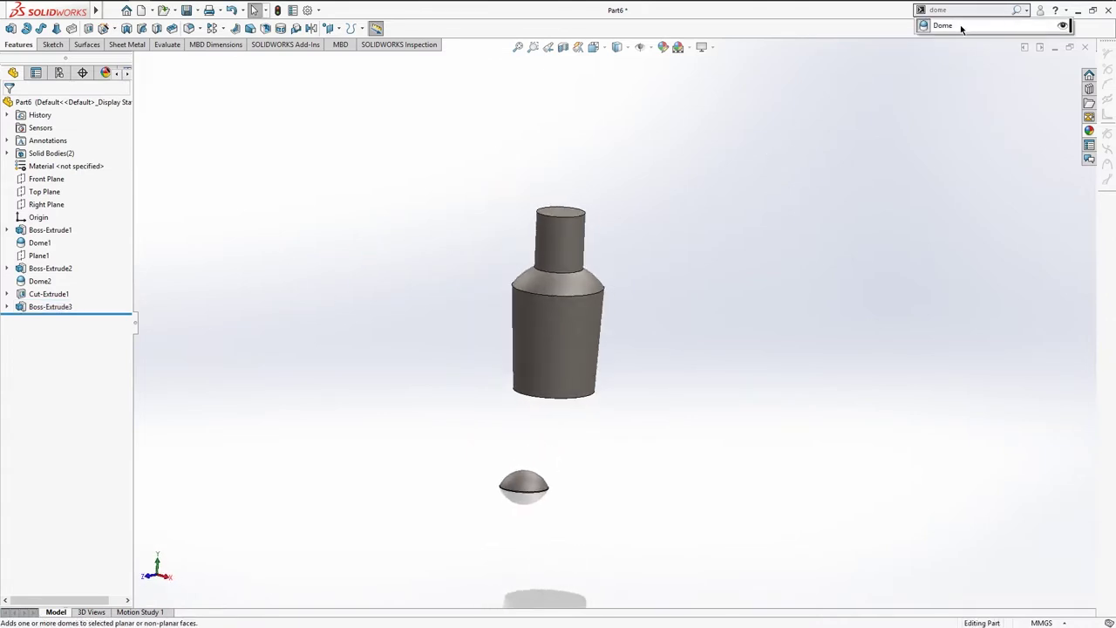
click(942, 31)
click(559, 216)
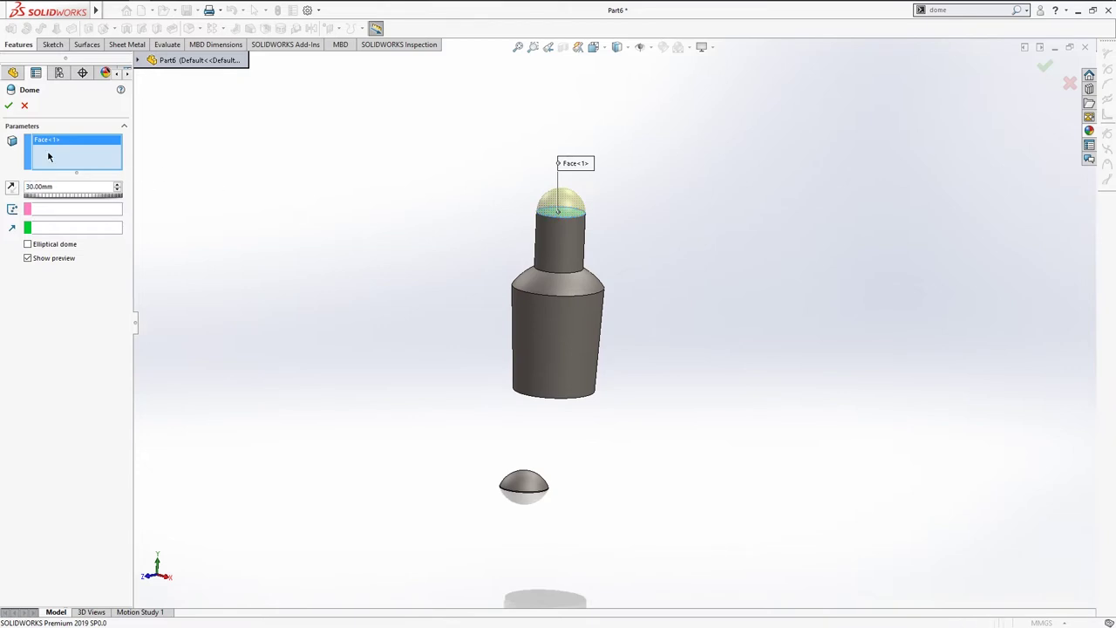
click(9, 106)
key(ctrl+1)
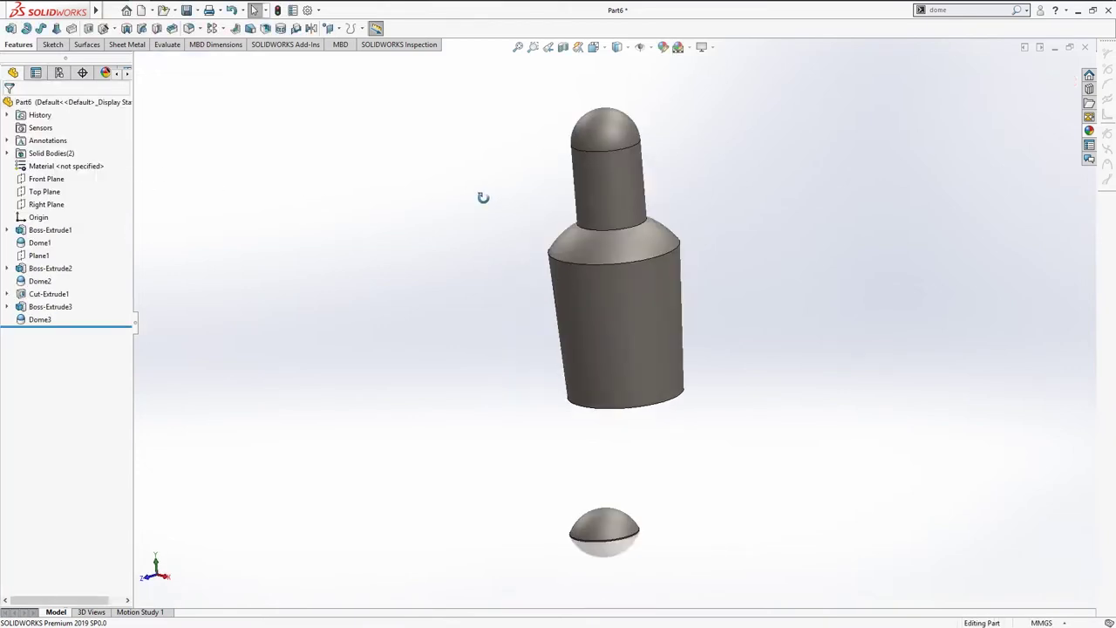
key(ctrl+7)
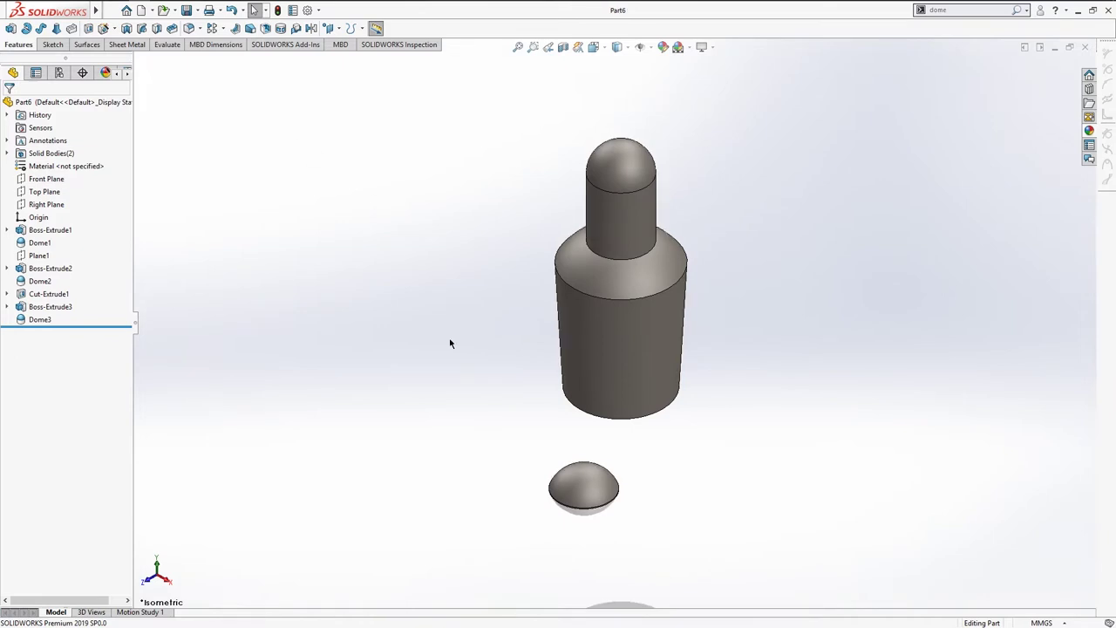
middle_drag(492, 343, 647, 385)
click(647, 385)
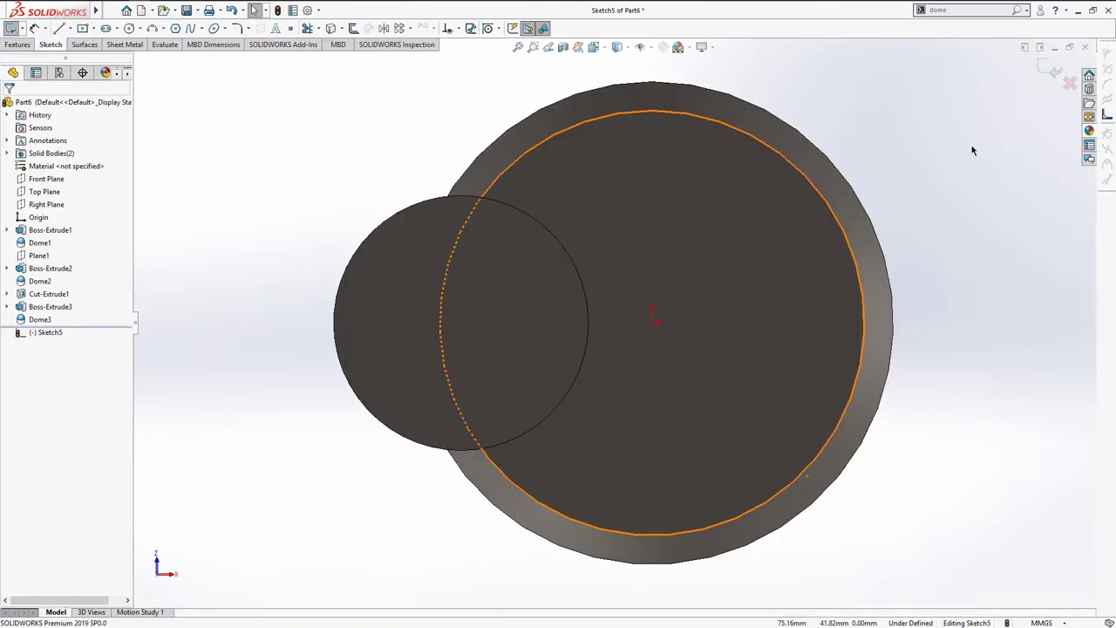
Step: Draw a horizontal construction line from the origin across the body's bottom face
key(l)
click(652, 322)
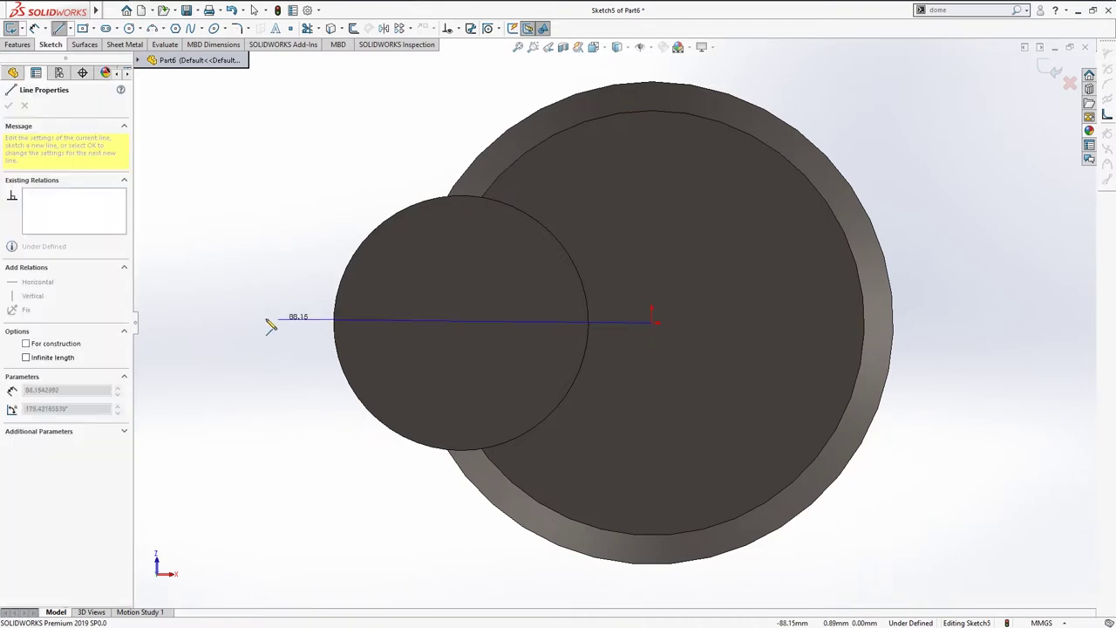
click(230, 322)
key(Escape)
click(270, 322)
click(302, 229)
click(242, 282)
Step: Dimension the construction line to 22 mm, exit Sketch5 and orbit to view the undersides
key(z)
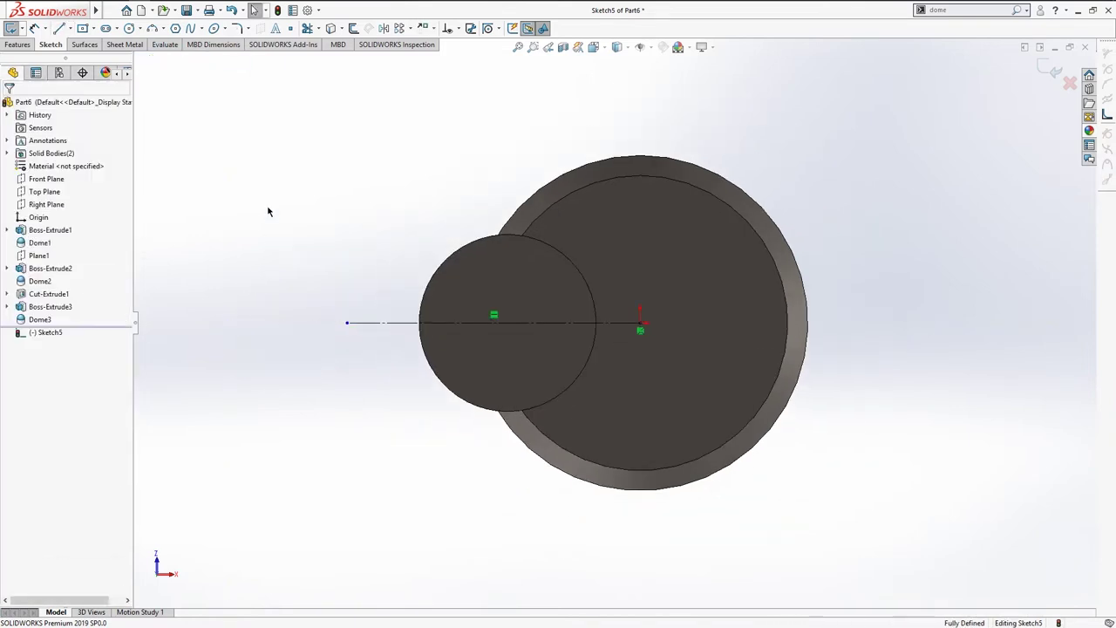
click(385, 320)
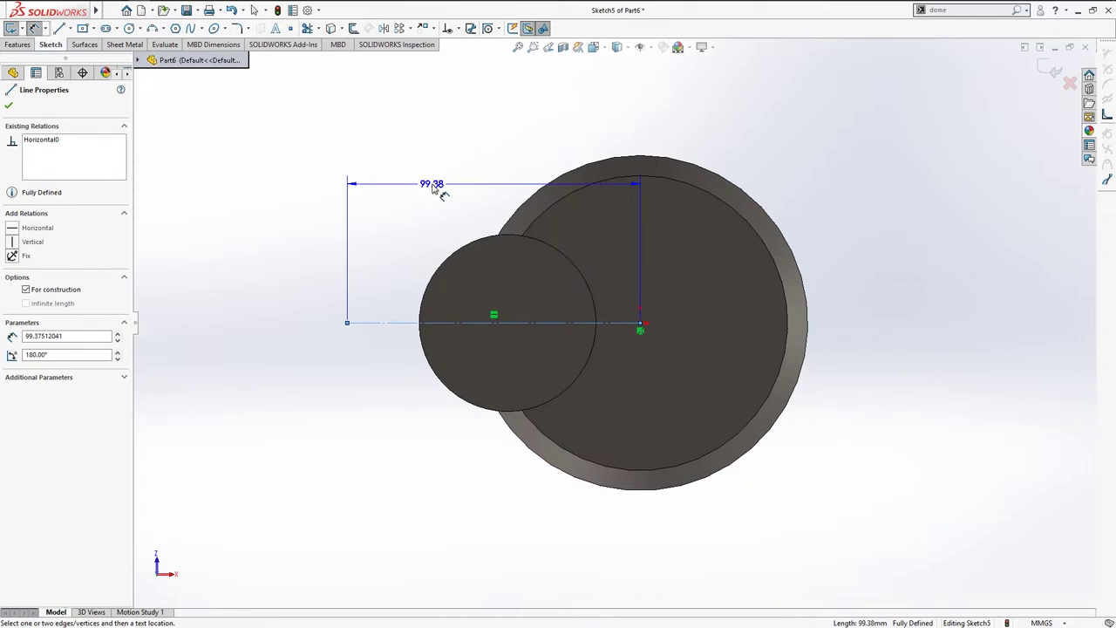
click(432, 188)
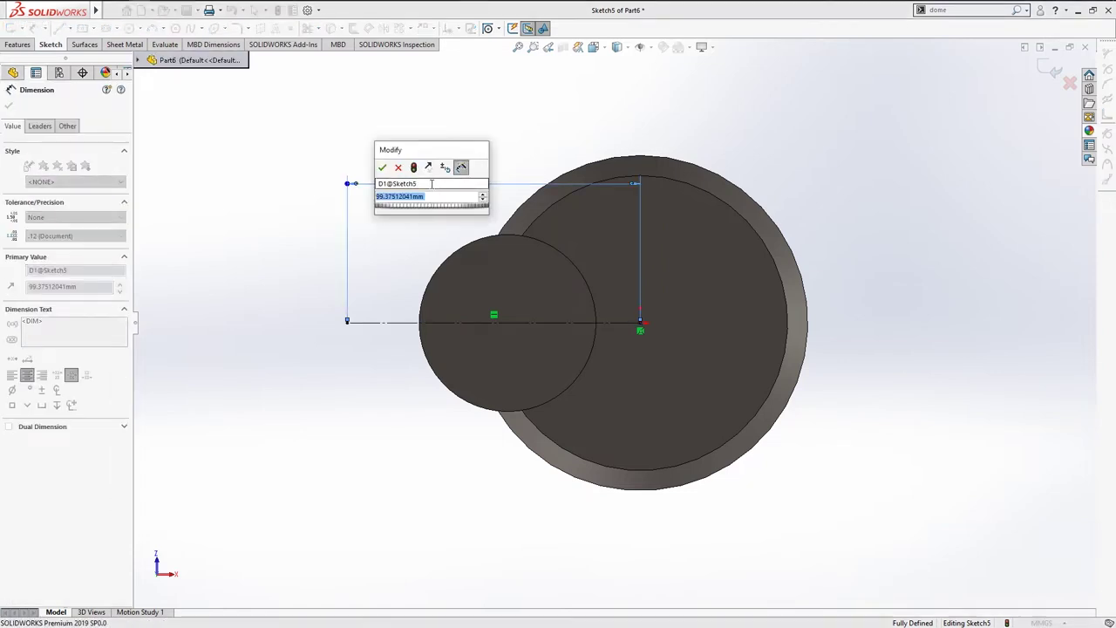
text(21)
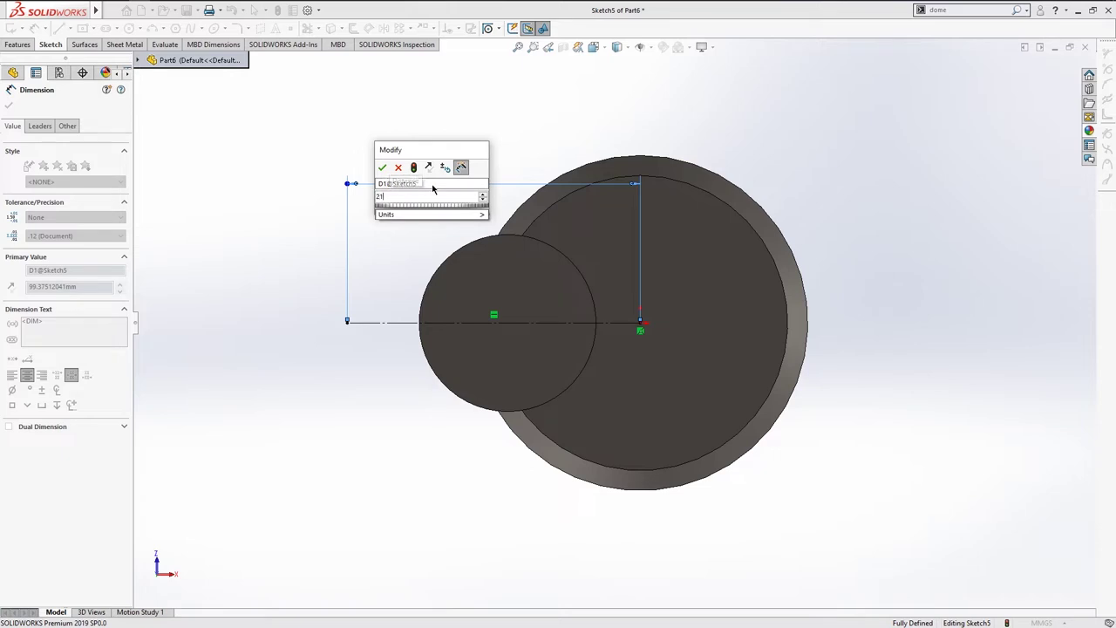
key(Return)
key(Escape)
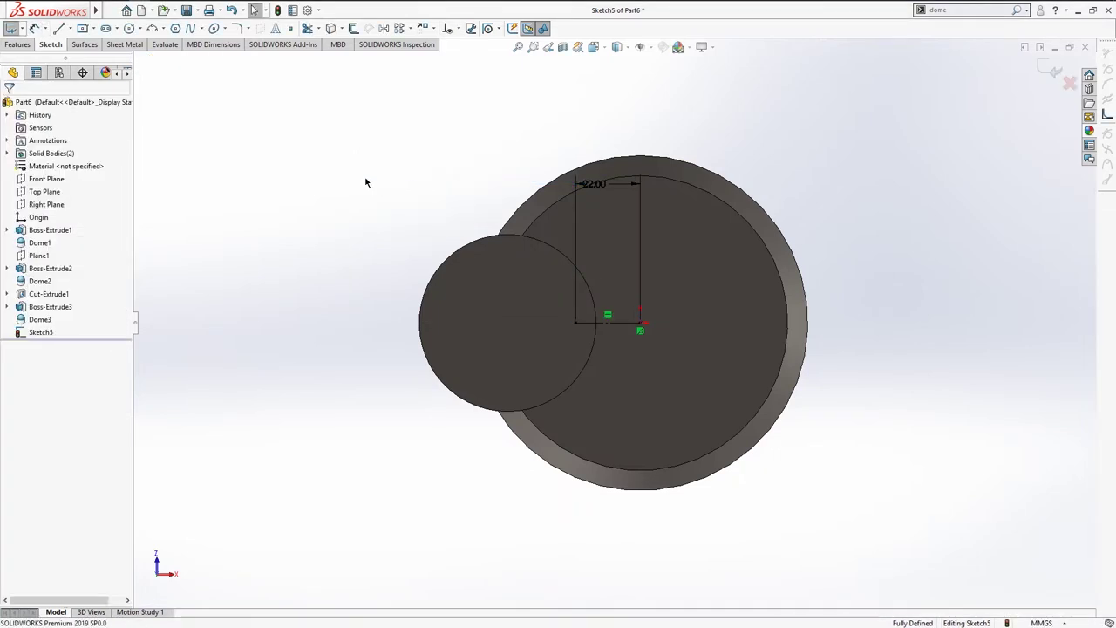
key(ctrl+7)
key(ctrl+b)
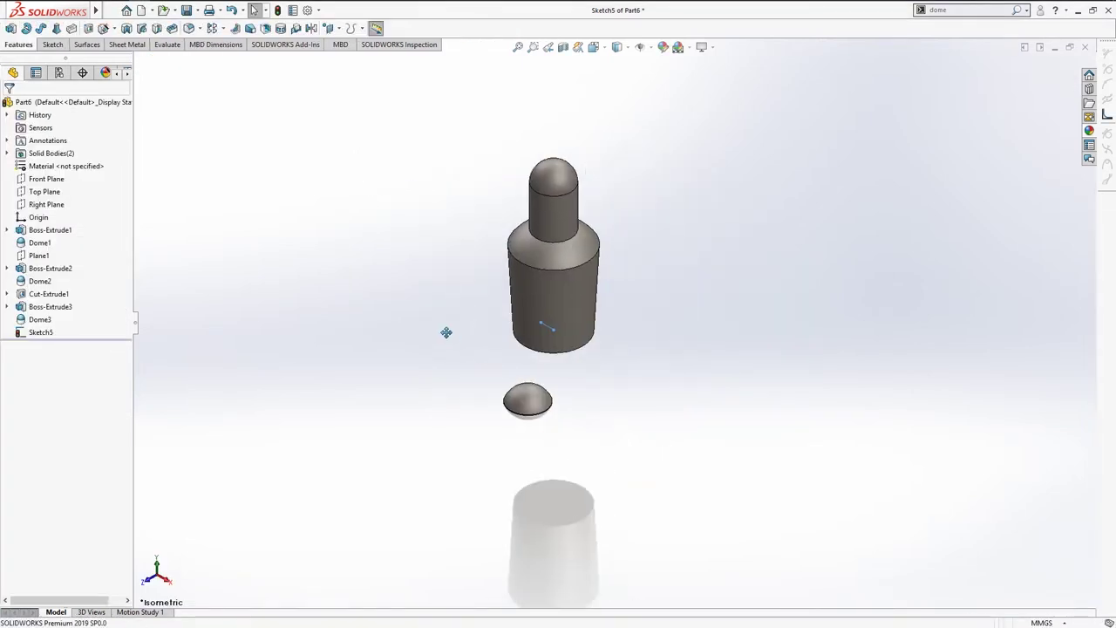
scroll(543, 332, down, 3)
middle_drag(515, 363, 479, 414)
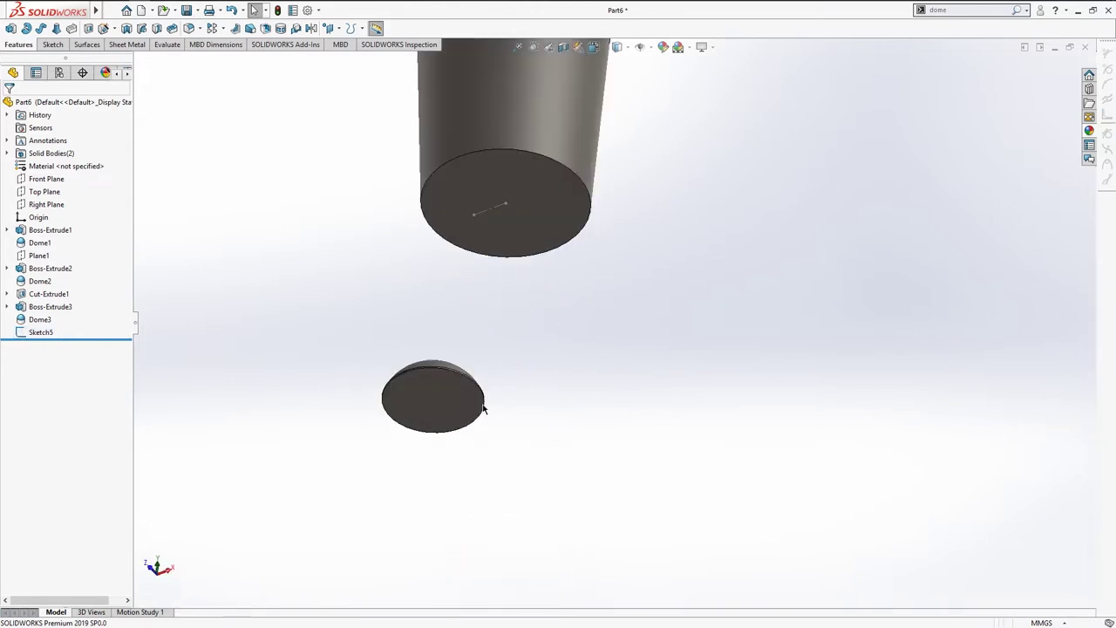
Step: Sketch a single point at the circle centre on the small dome's flat face, then exit Sketch6
click(471, 396)
click(500, 373)
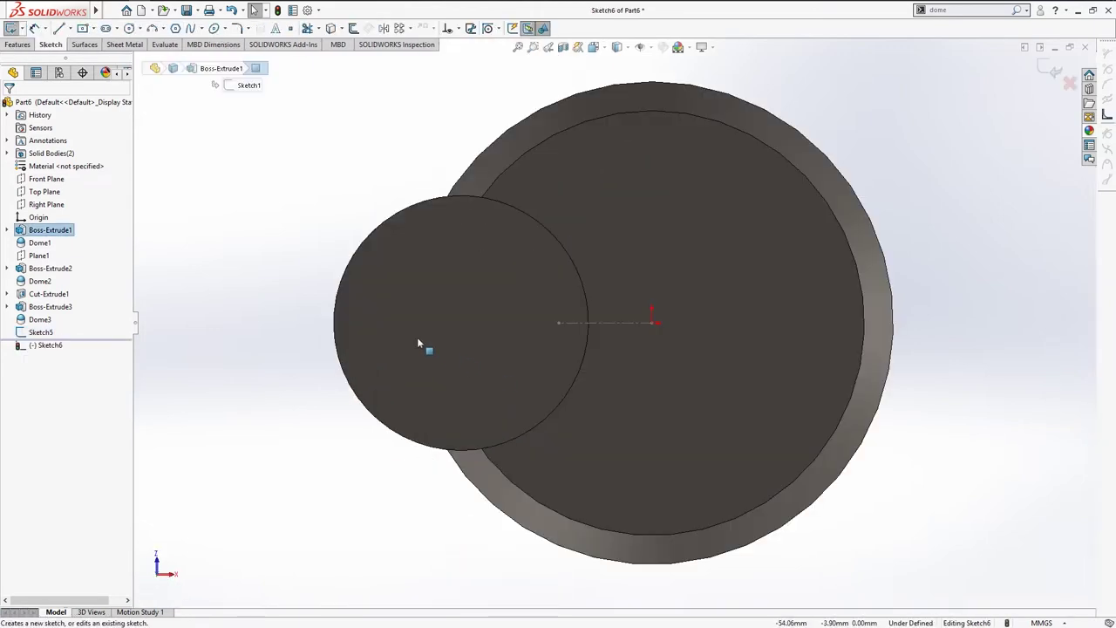
click(290, 29)
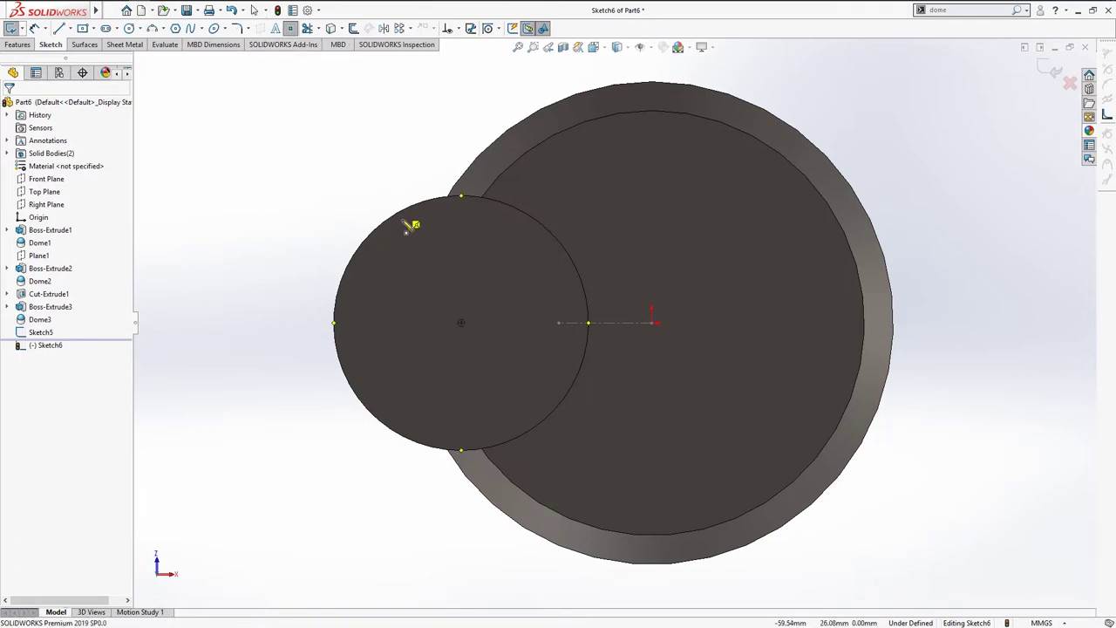
click(461, 323)
key(Escape)
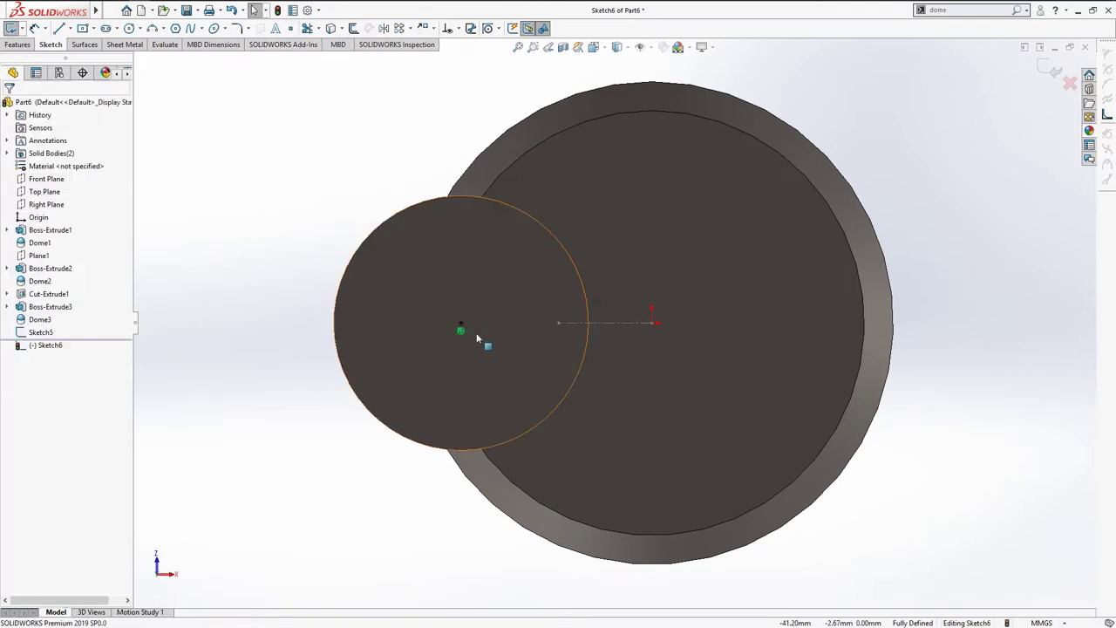
key(ctrl+7)
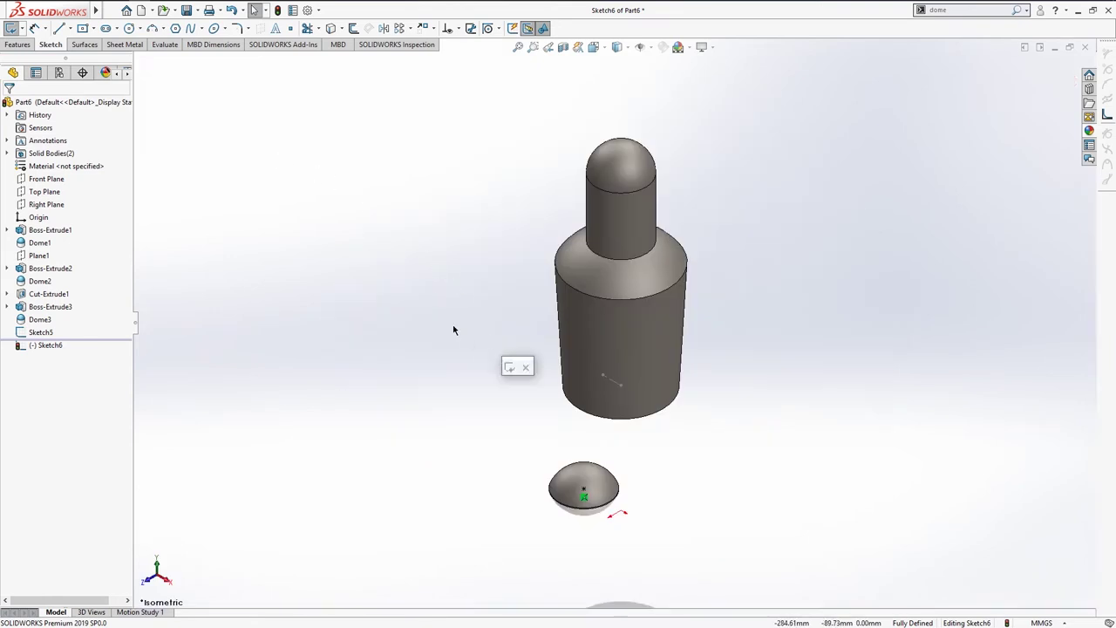
click(507, 366)
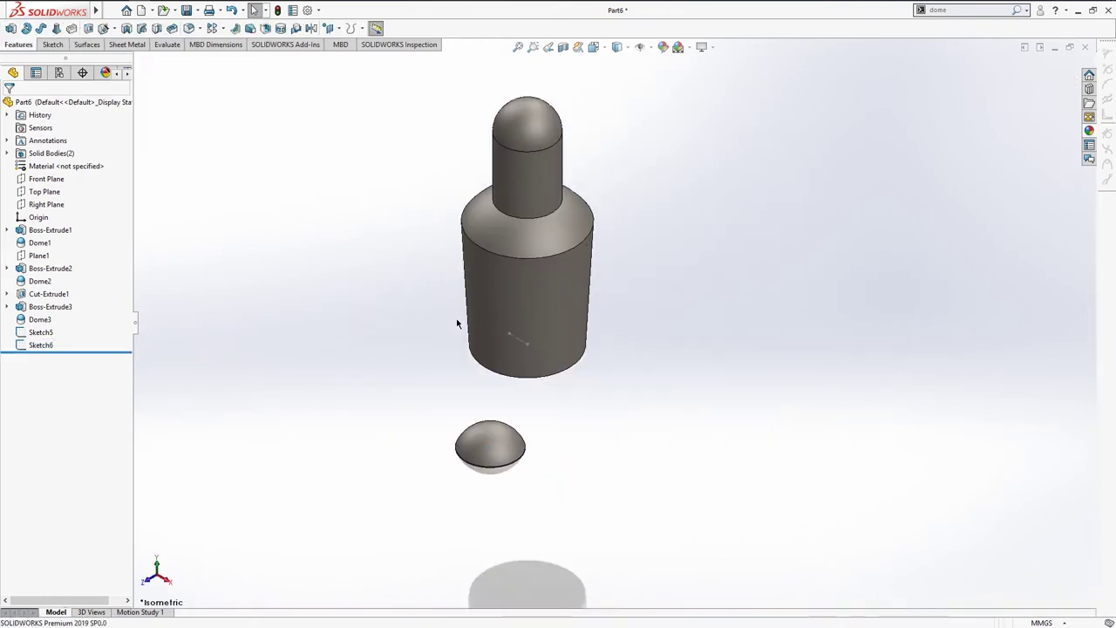
click(510, 334)
click(675, 435)
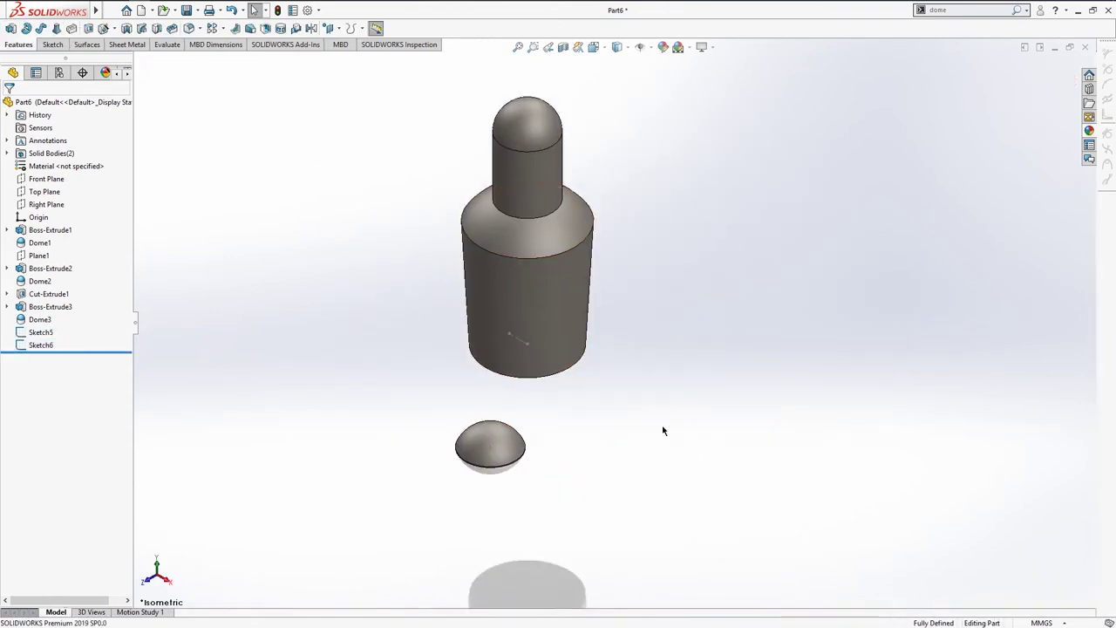
Step: Start a new reference plane through the body-end and dome-centre sketch points and the Right Plane
click(32, 344)
mouse_move(311, 424)
middle_down()
mouse_move(401, 207)
mouse_move(375, 278)
mouse_move(411, 264)
middle_up()
key(ctrl+7)
mouse_move(452, 323)
middle_down()
mouse_move(539, 295)
mouse_move(398, 163)
mouse_move(393, 289)
middle_up()
key(s)
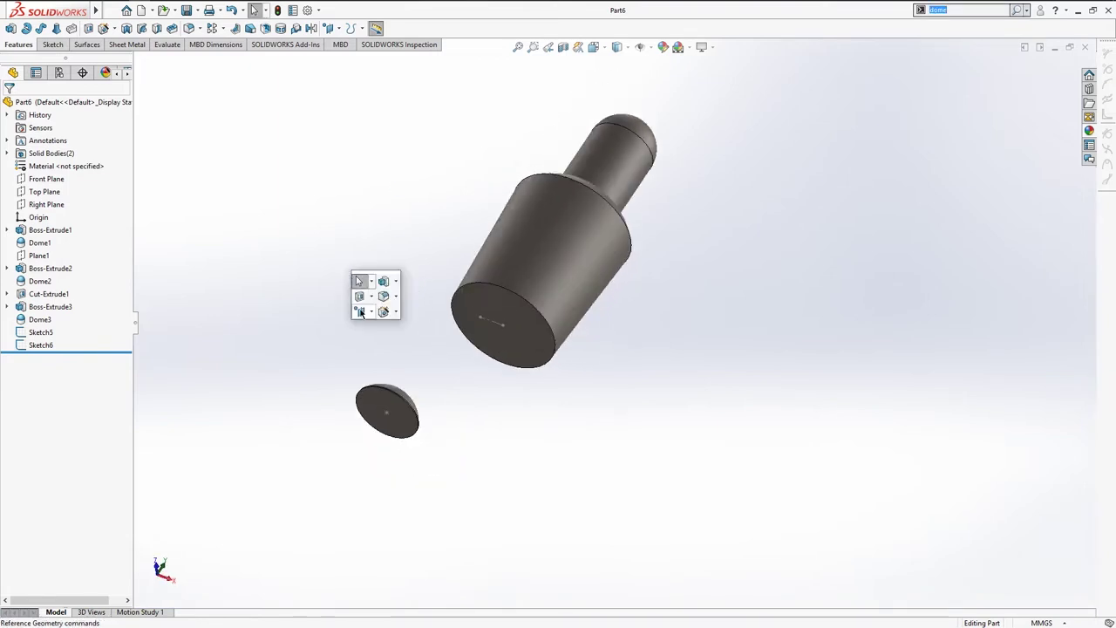
click(359, 313)
click(378, 325)
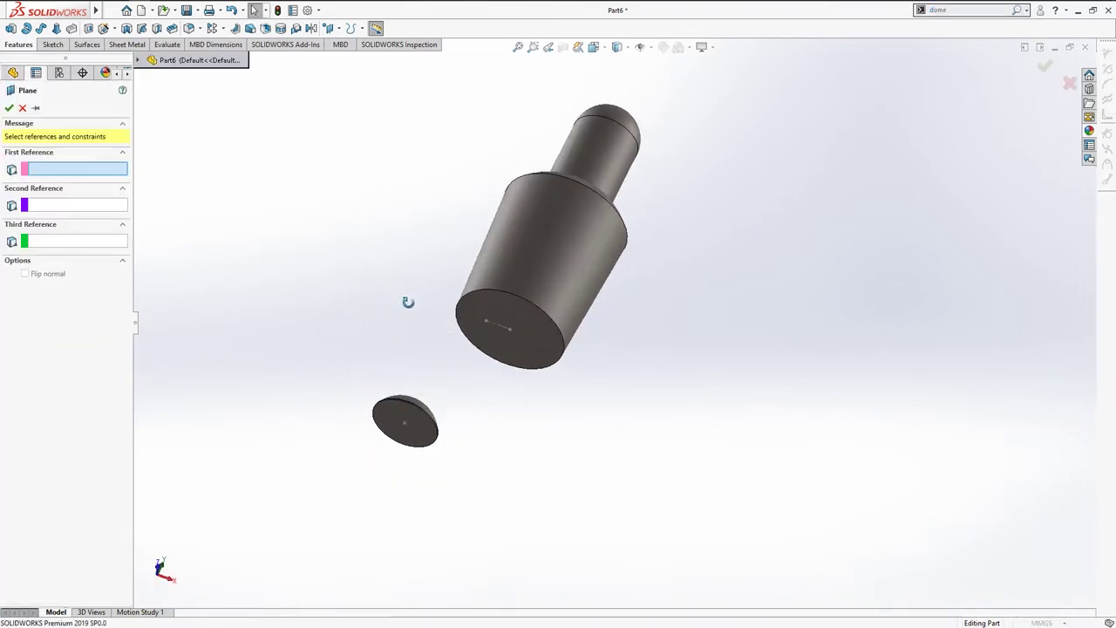
middle_drag(406, 299, 512, 346)
click(485, 327)
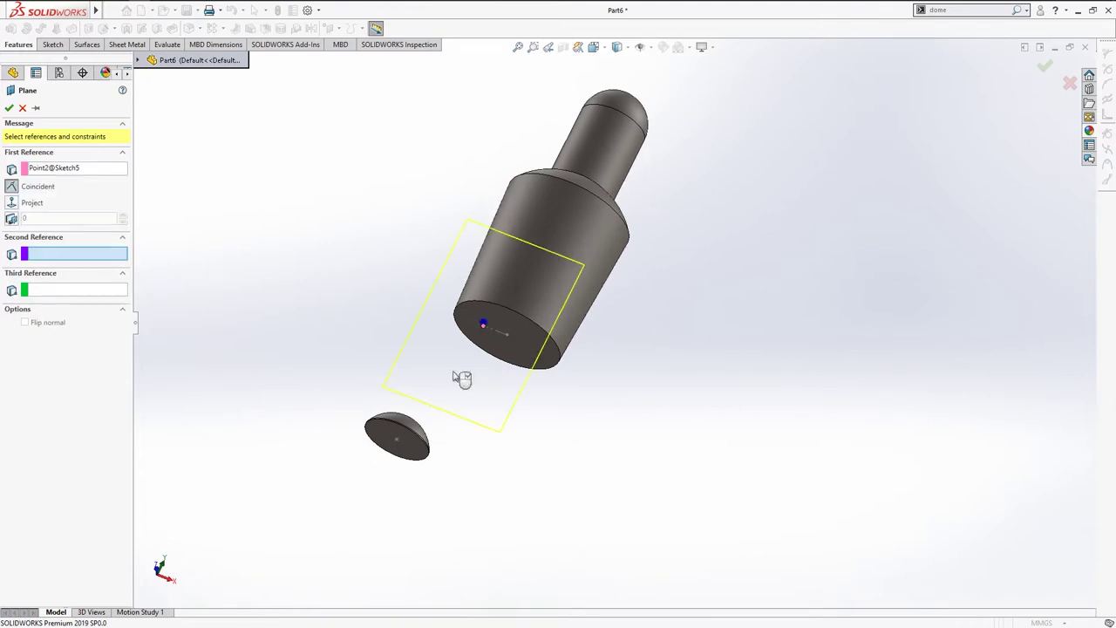
click(397, 443)
mouse_move(398, 443)
middle_down()
mouse_move(433, 302)
mouse_move(485, 409)
middle_up()
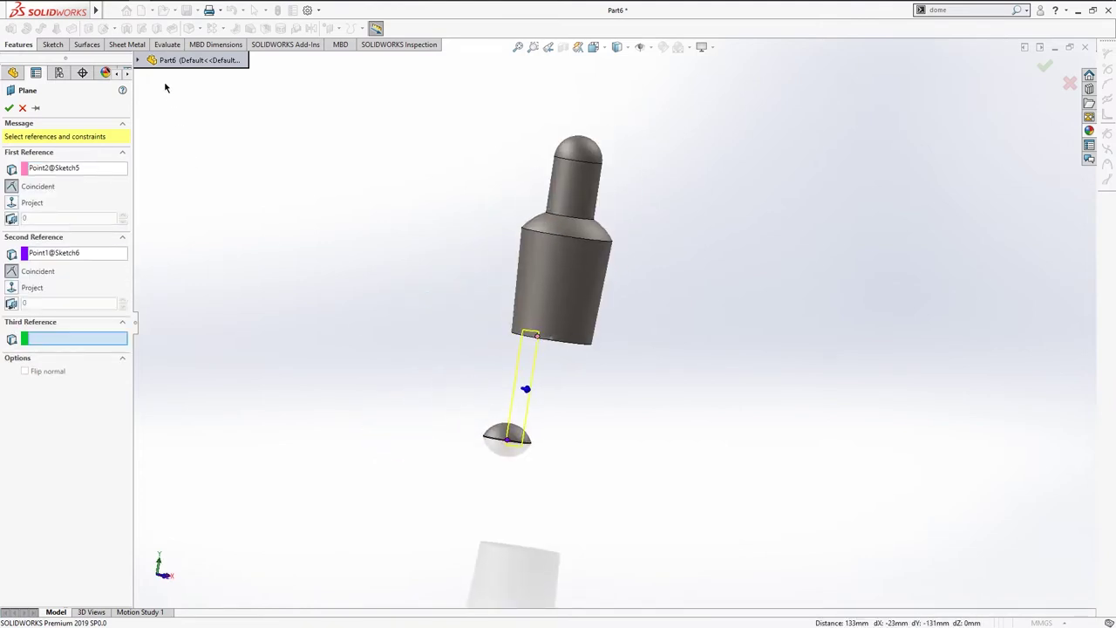
click(138, 61)
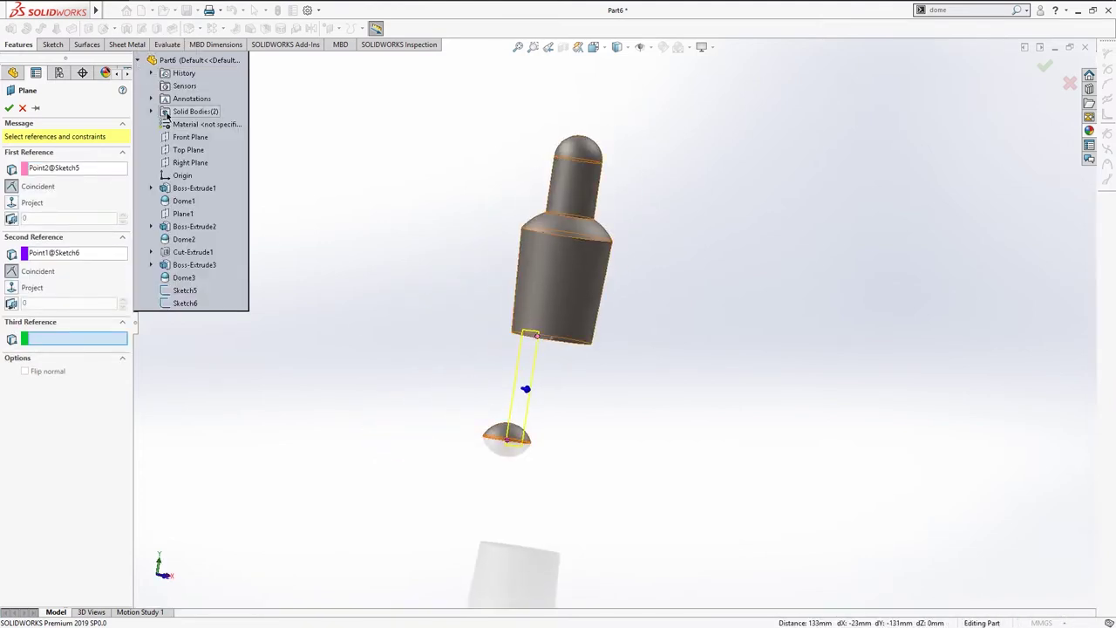
click(185, 164)
Step: Angle Plane2 at 15° to Right Plane, flip it, confirm, and start a sketch on it
mouse_move(337, 232)
middle_down()
mouse_move(312, 219)
mouse_move(306, 241)
mouse_move(361, 233)
mouse_move(374, 312)
mouse_move(364, 299)
middle_up()
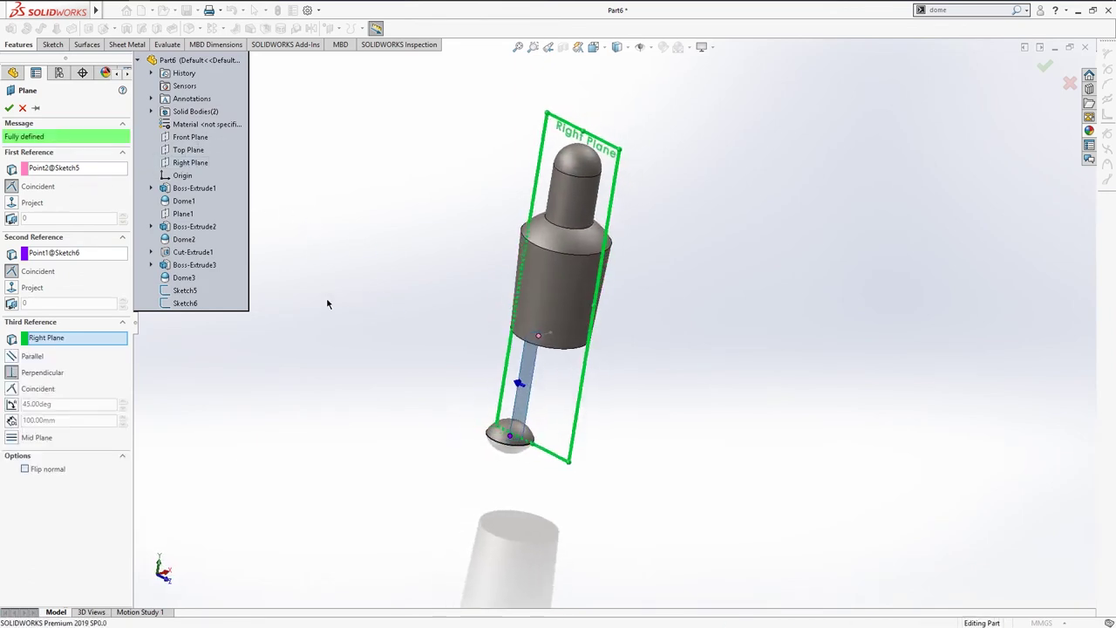
click(11, 404)
mouse_move(314, 399)
middle_down()
mouse_move(356, 369)
mouse_move(346, 334)
middle_up()
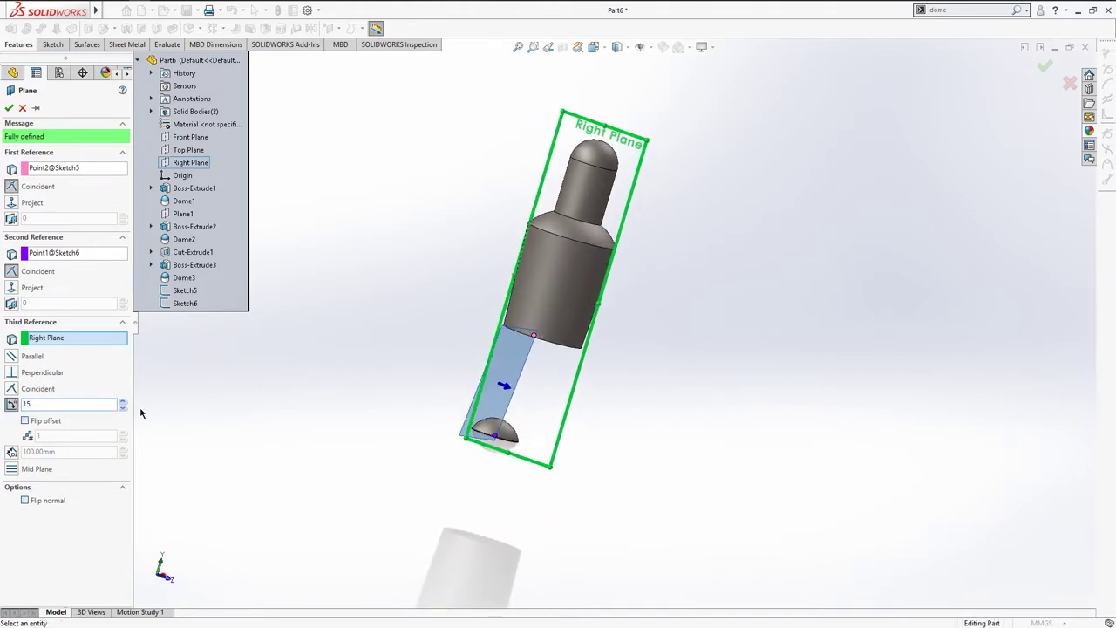
key(Return)
mouse_move(306, 392)
middle_down()
mouse_move(326, 337)
mouse_move(389, 319)
mouse_move(332, 395)
mouse_move(288, 396)
mouse_move(254, 369)
mouse_move(224, 366)
mouse_move(245, 395)
mouse_move(235, 393)
middle_up()
click(26, 420)
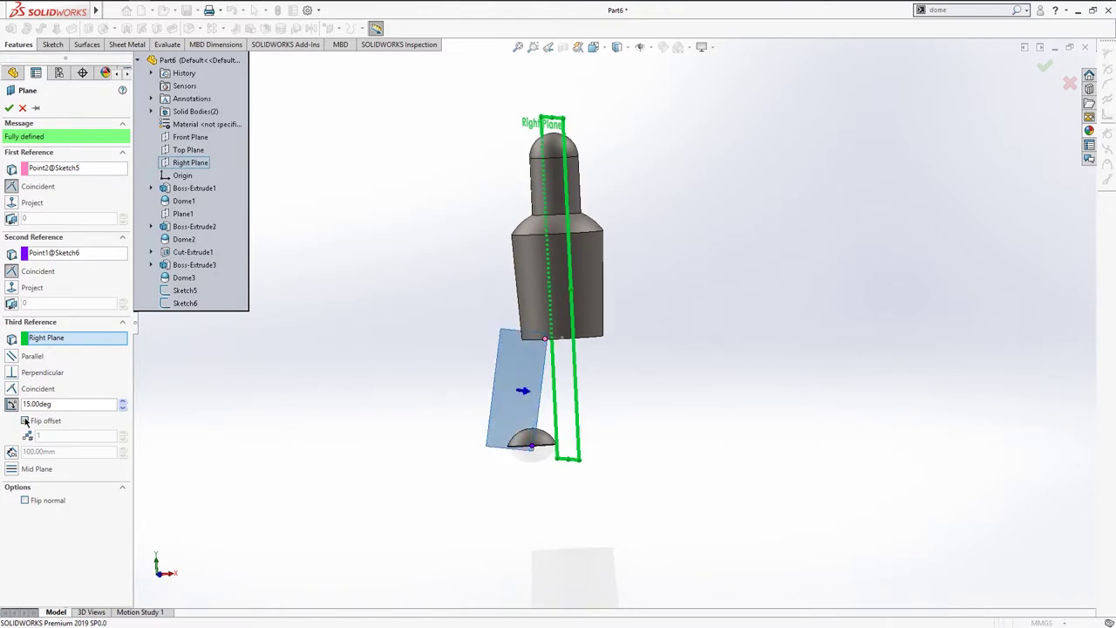
mouse_move(370, 383)
middle_down()
mouse_move(374, 314)
mouse_move(347, 316)
mouse_move(334, 355)
mouse_move(242, 384)
mouse_move(373, 368)
mouse_move(373, 381)
mouse_move(283, 299)
middle_up()
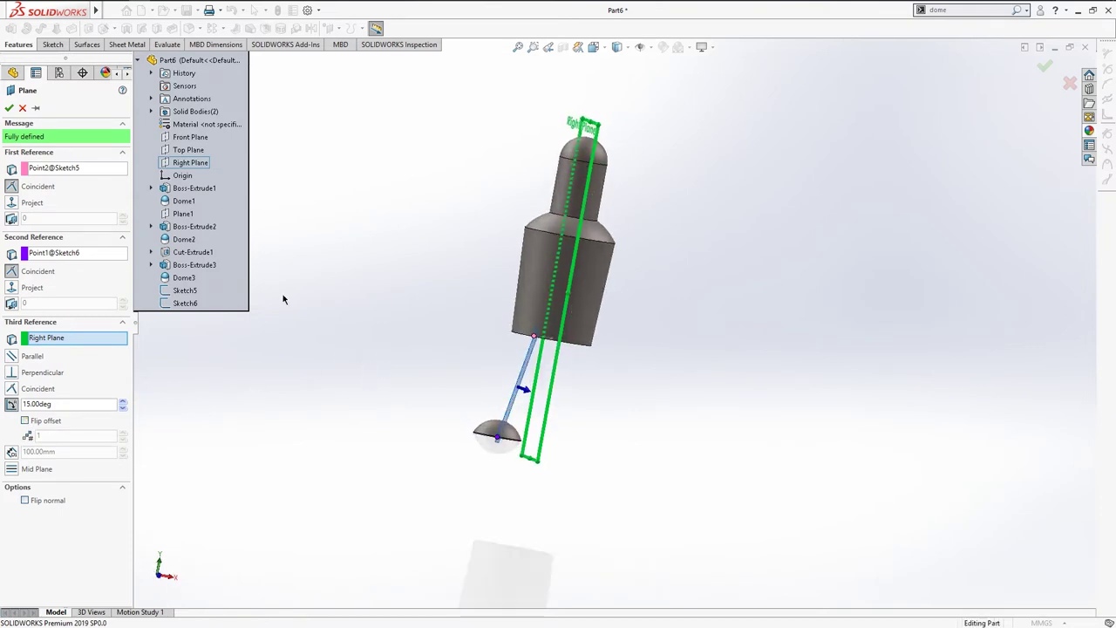
click(11, 108)
key(ctrl+7)
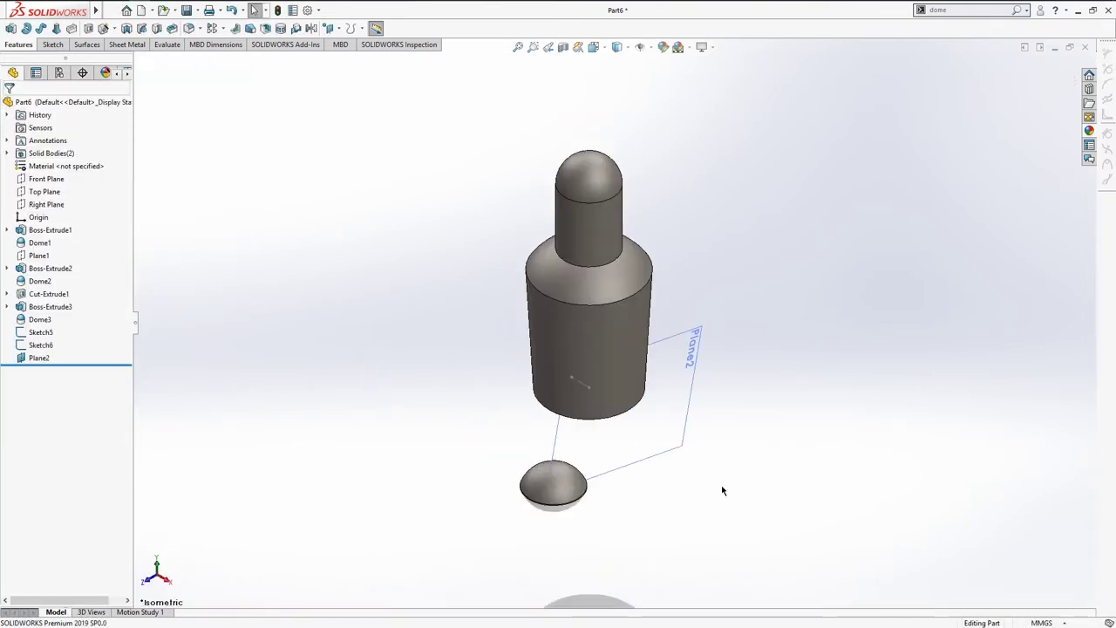
click(680, 424)
click(731, 390)
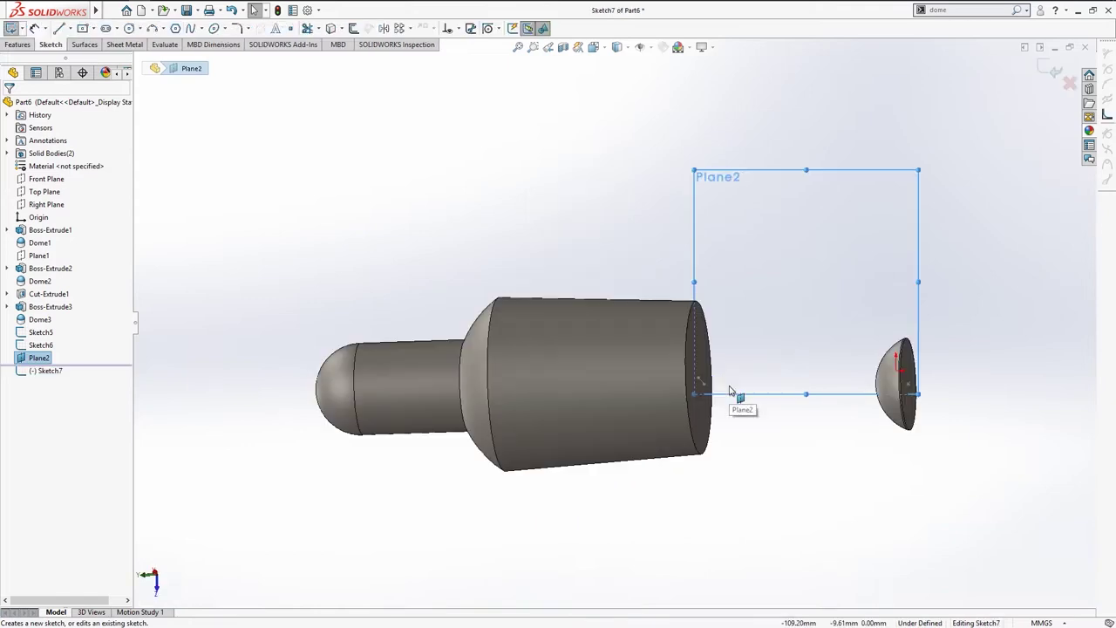
Step: Draw a first spline from the dome, then delete the unwanted straight attempt
key(ctrl+8)
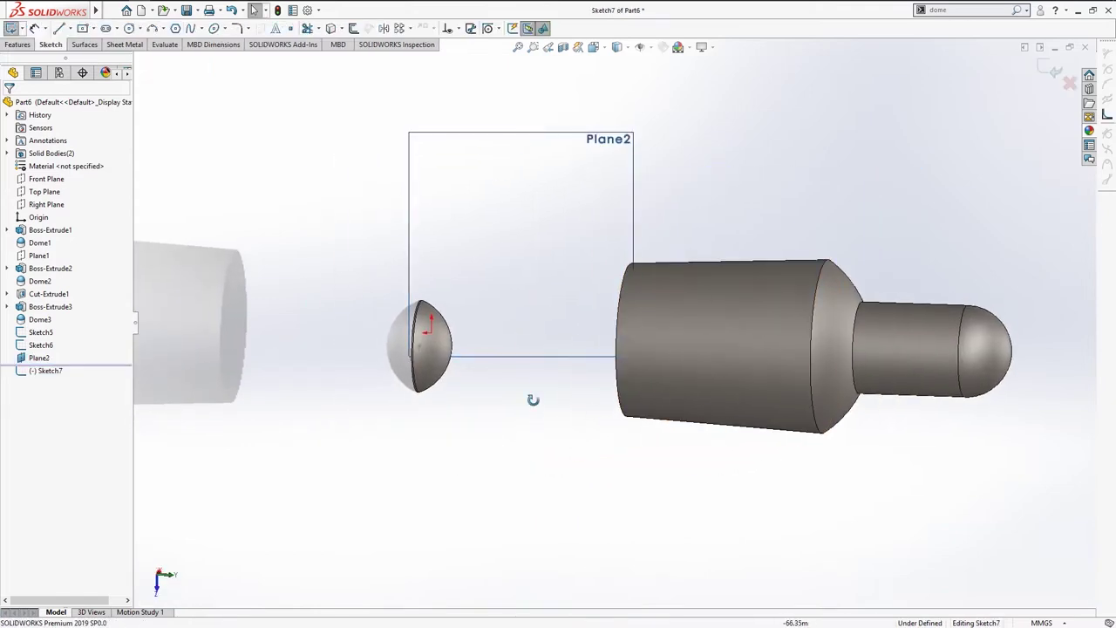
key(ctrl+8)
key(ctrl+8)
key(s)
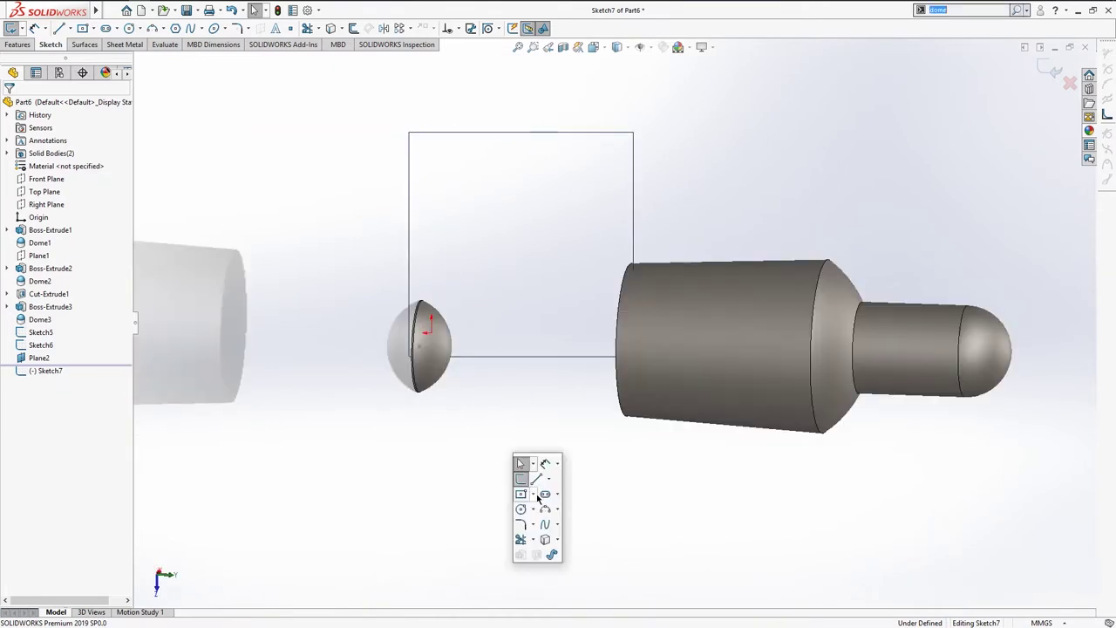
click(550, 523)
scroll(440, 370, down, 3)
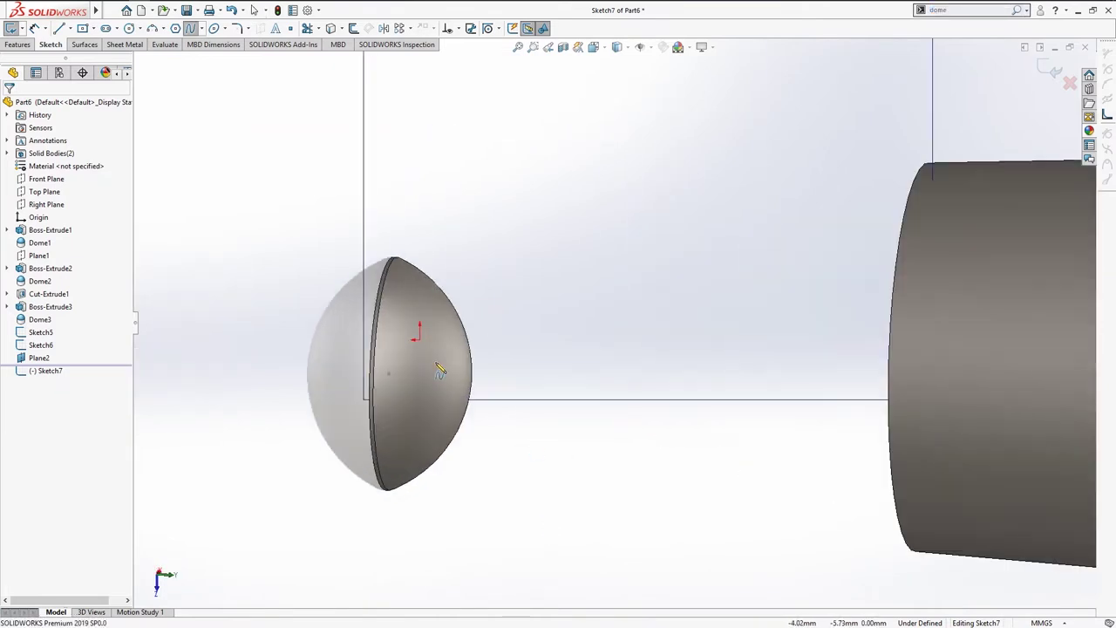
click(390, 374)
scroll(611, 364, up, 2)
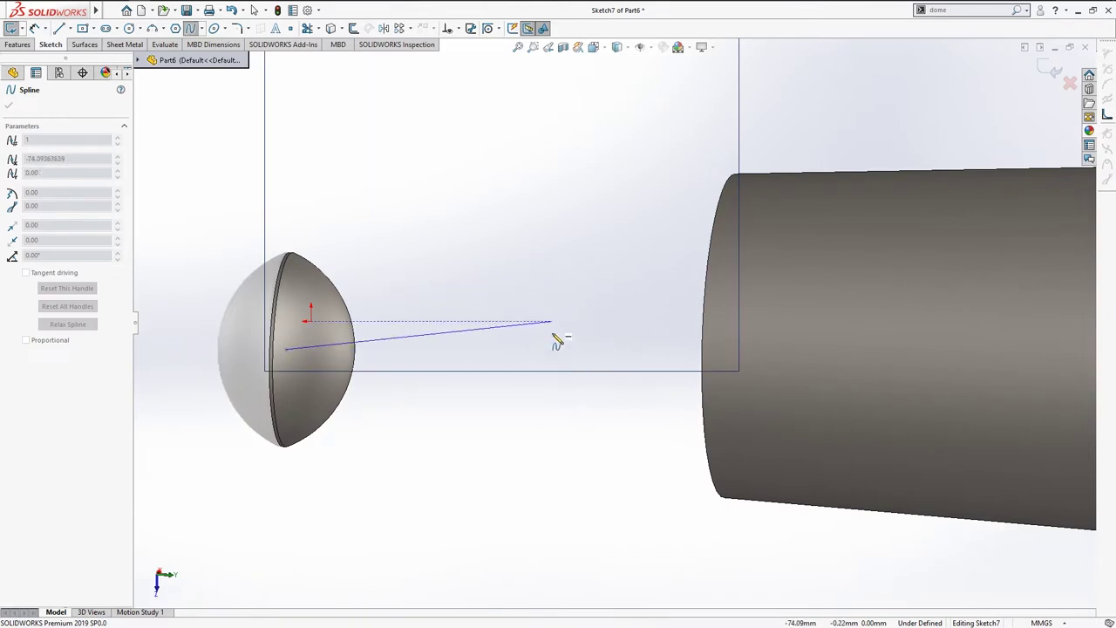
scroll(556, 336, up, 2)
click(567, 381)
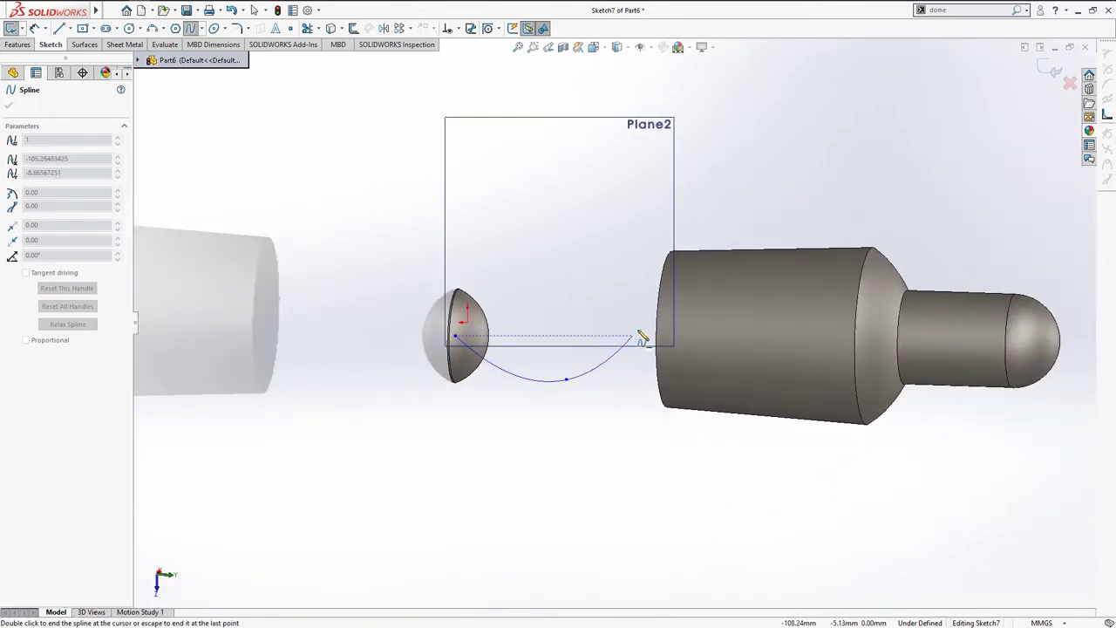
mouse_move(640, 332)
middle_down()
mouse_move(665, 328)
mouse_move(667, 340)
middle_up()
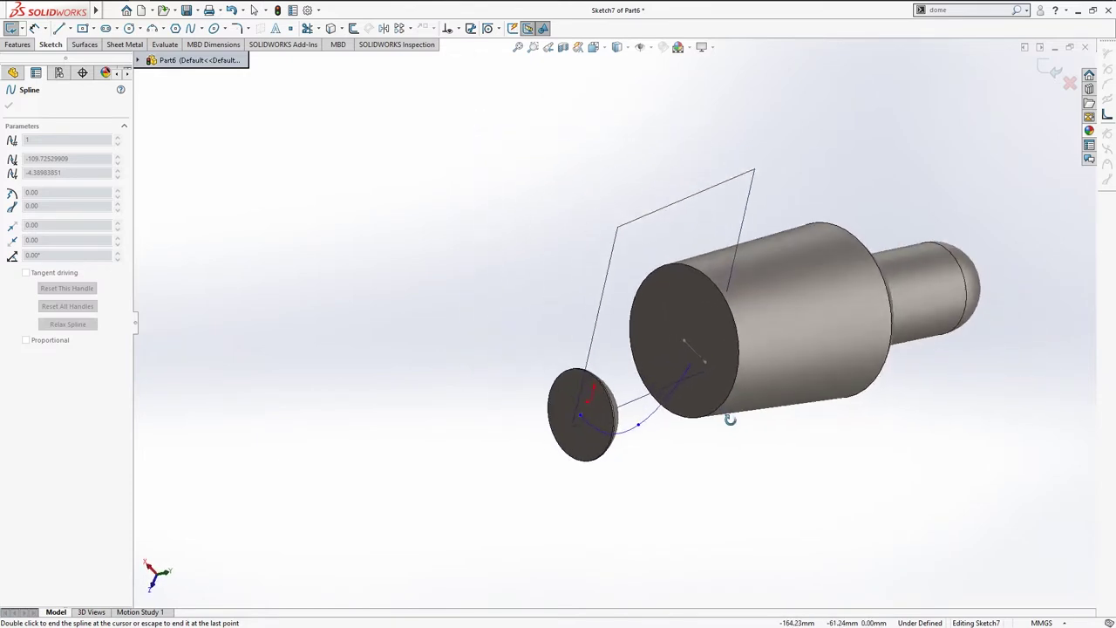
scroll(667, 340, down, 2)
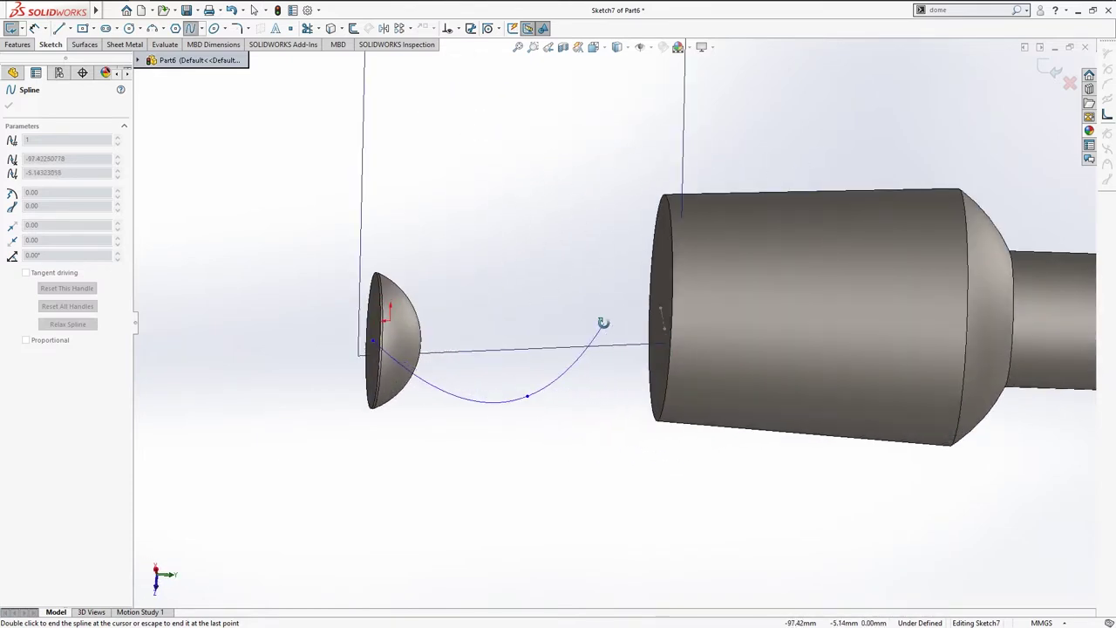
key(Escape)
click(512, 394)
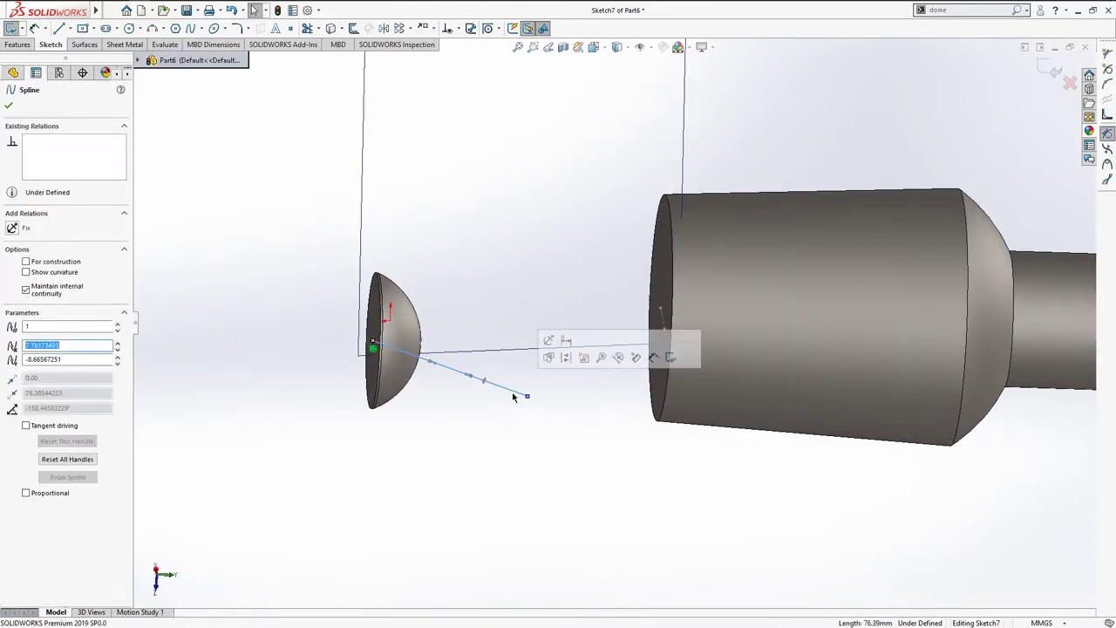
key(Delete)
Step: Draw a spline from the dome's centre through a low point to the body's bottom edge
key(s)
click(596, 496)
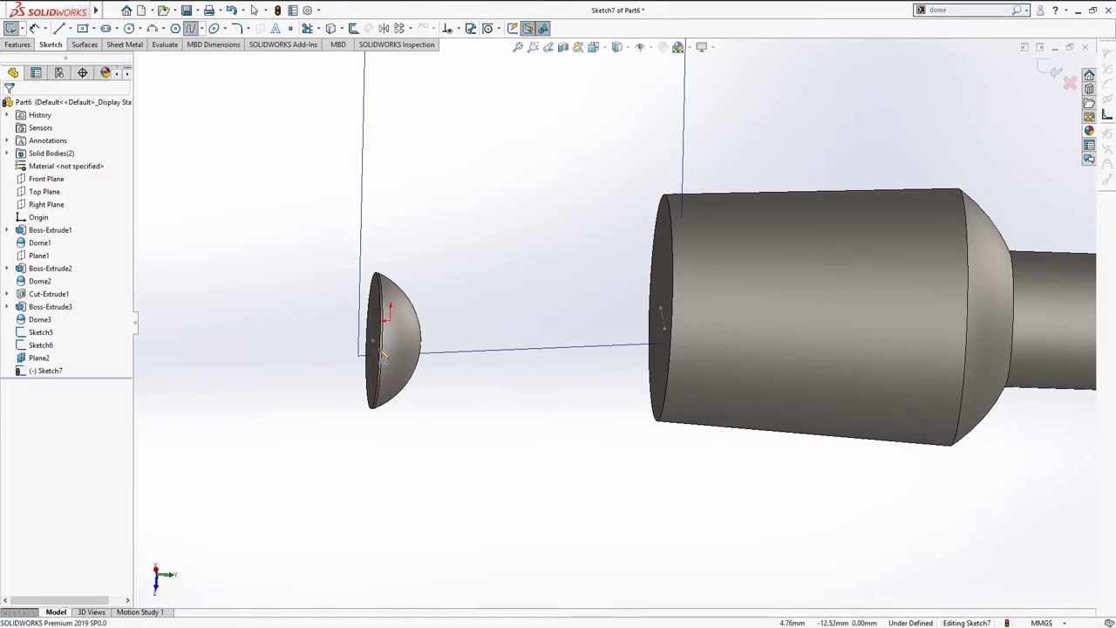
click(375, 342)
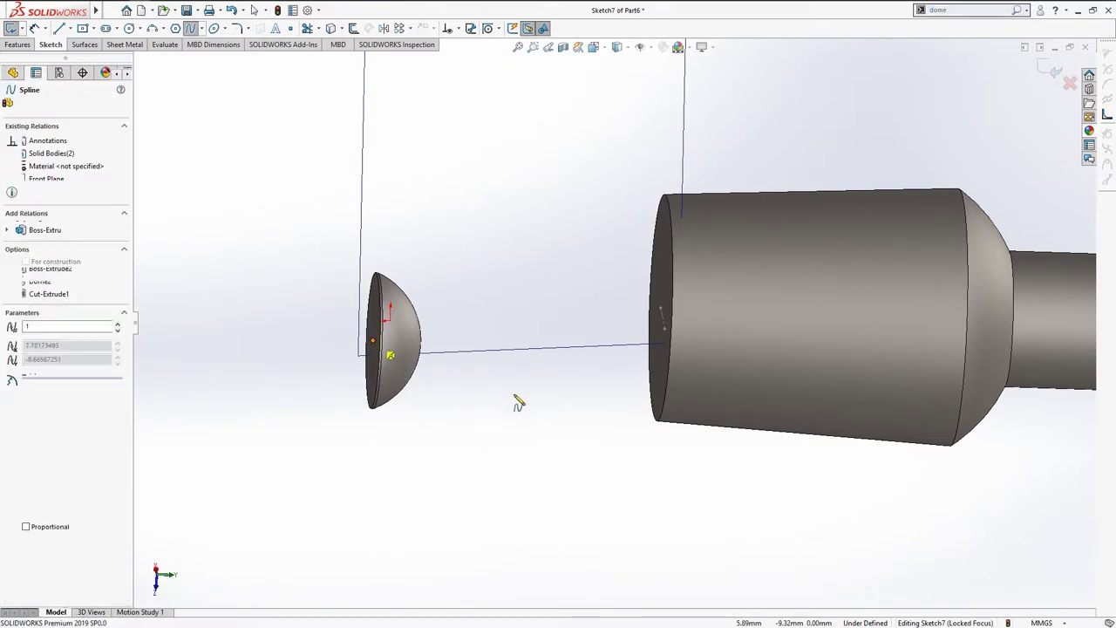
click(559, 406)
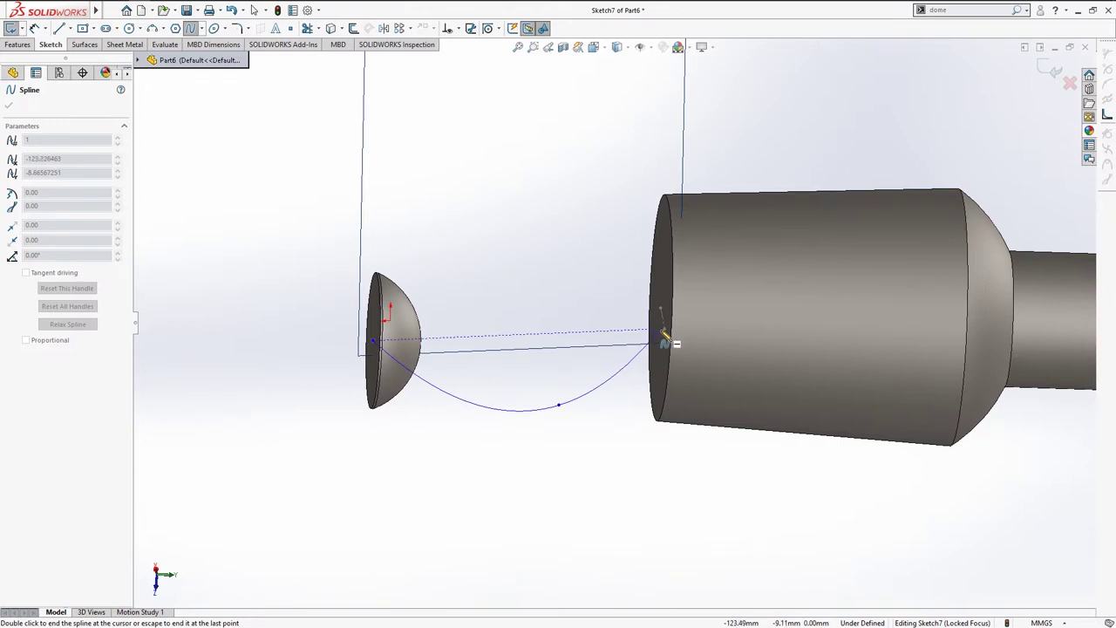
click(664, 330)
Step: End the spline at the bottom face's centre and reshape it into an S-curve
double_click(722, 322)
mouse_move(592, 392)
middle_down()
mouse_move(567, 376)
mouse_move(625, 462)
middle_up()
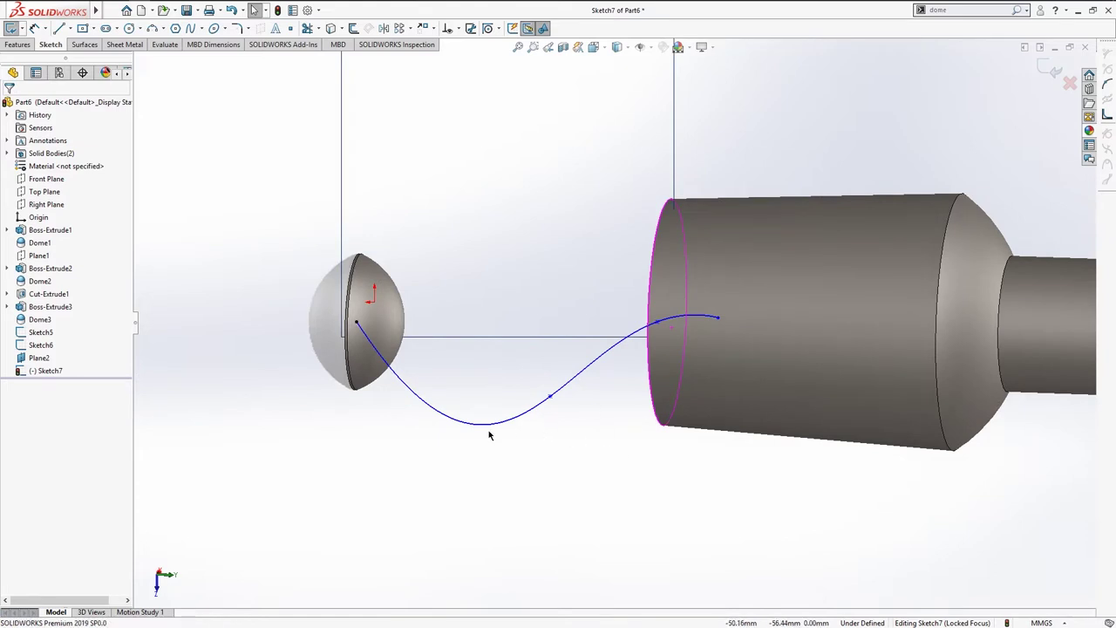
drag(550, 398, 589, 375)
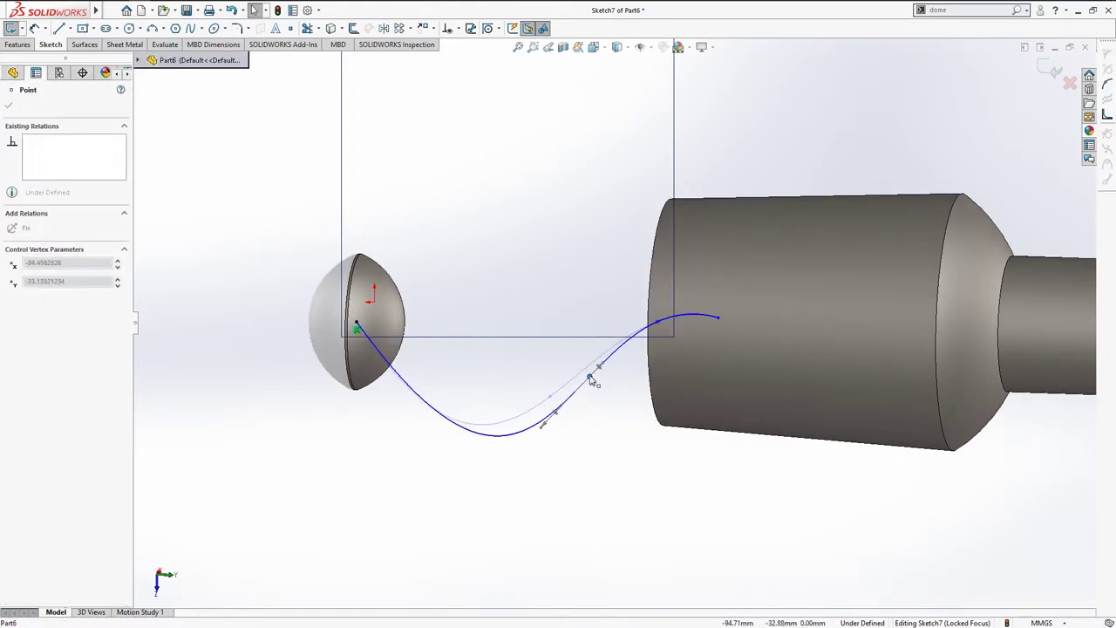
click(479, 380)
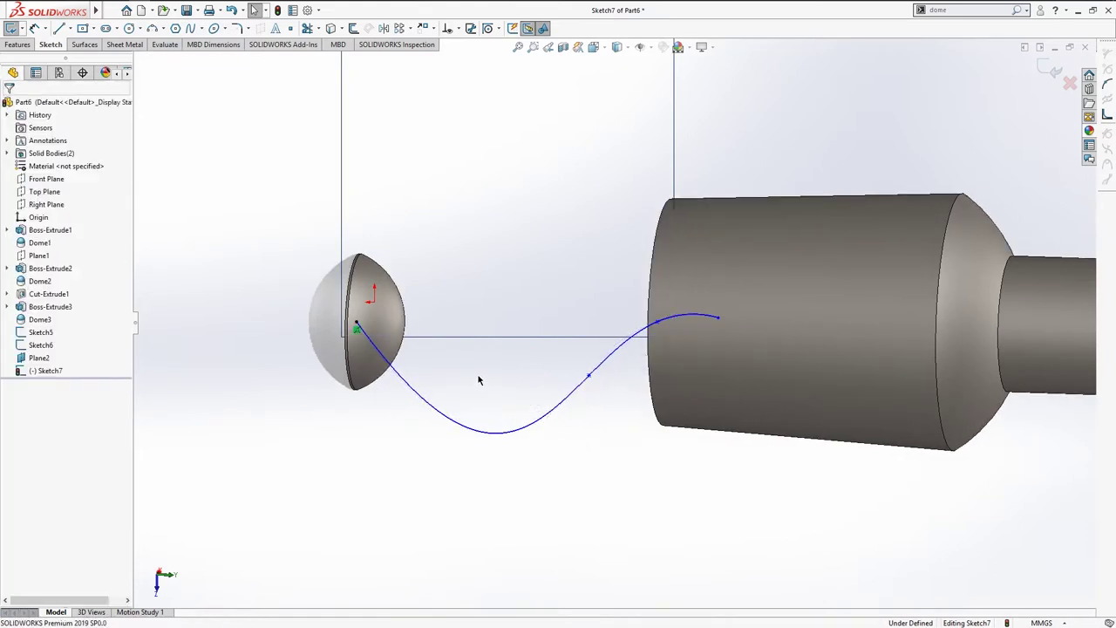
click(385, 364)
mouse_move(453, 459)
mouse_down()
mouse_move(489, 372)
mouse_move(439, 364)
mouse_up()
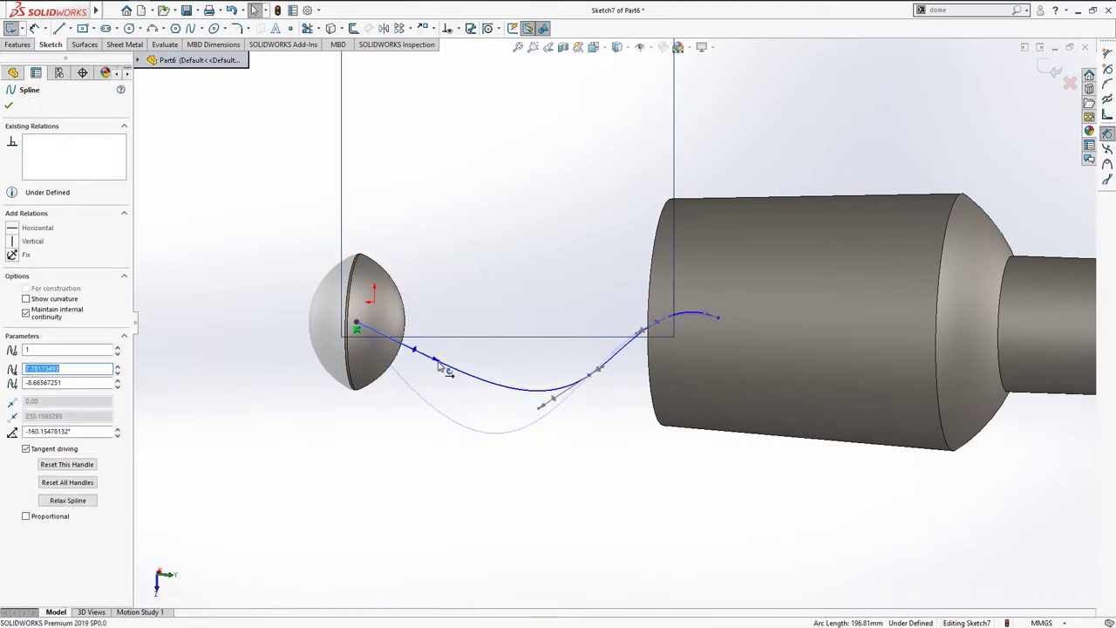
click(377, 471)
Step: Set the dome-end tangent handle length to 80 and make it horizontal, then exit the sketch
click(405, 350)
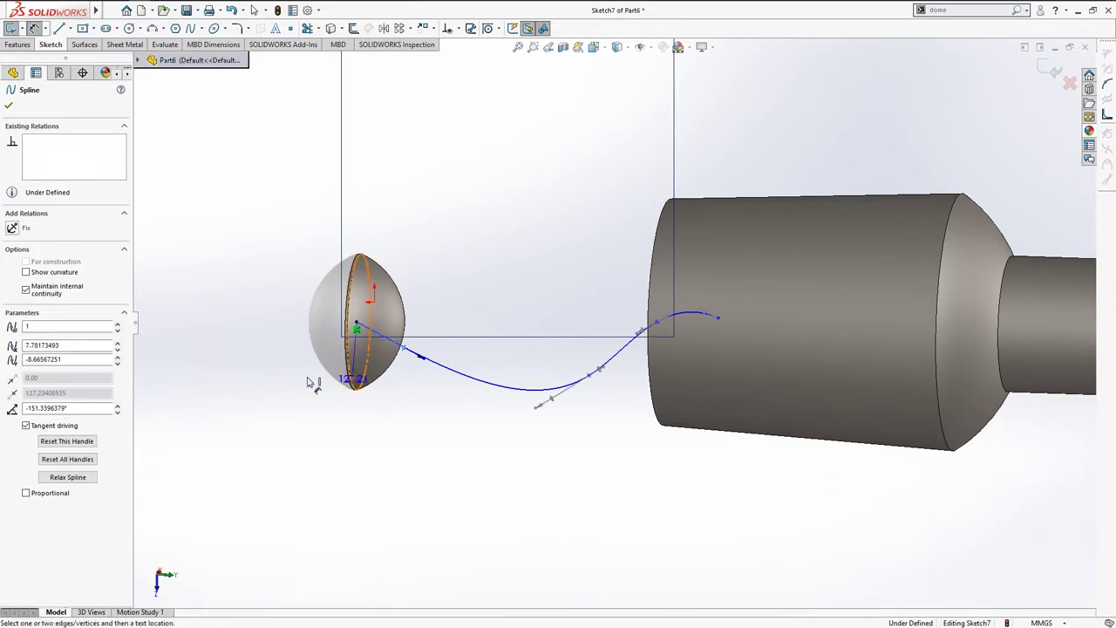
double_click(272, 234)
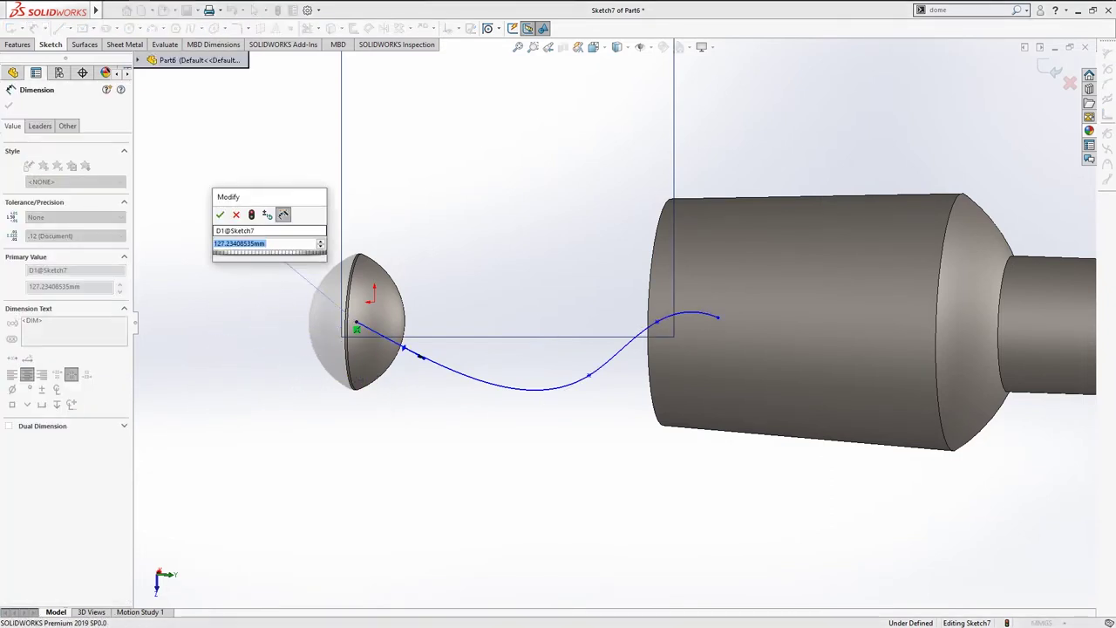
key(Escape)
key(Return)
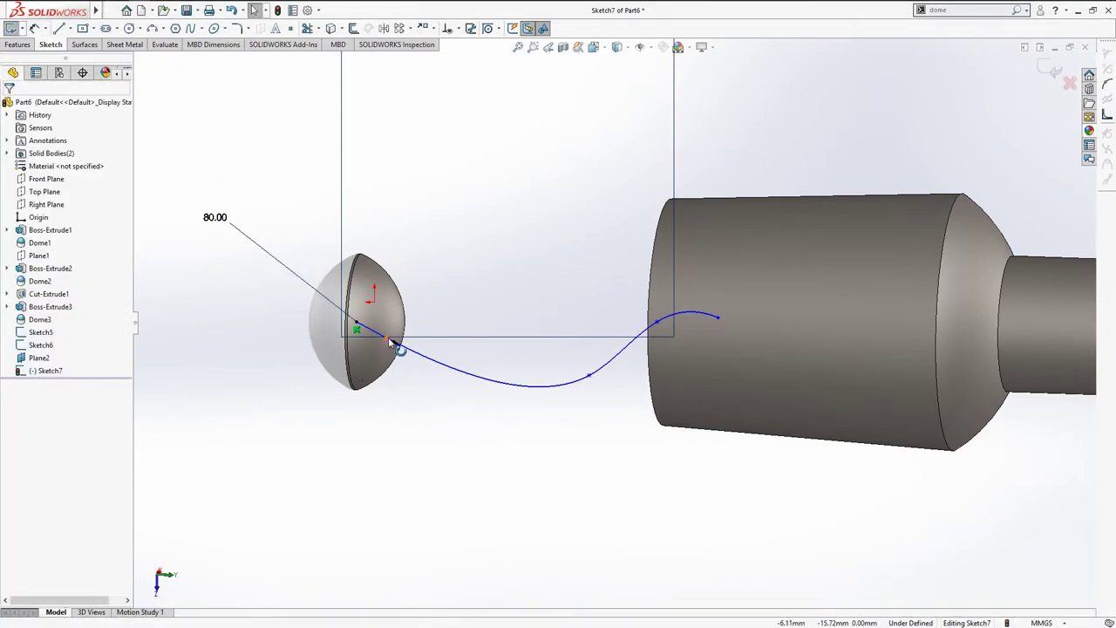
click(390, 341)
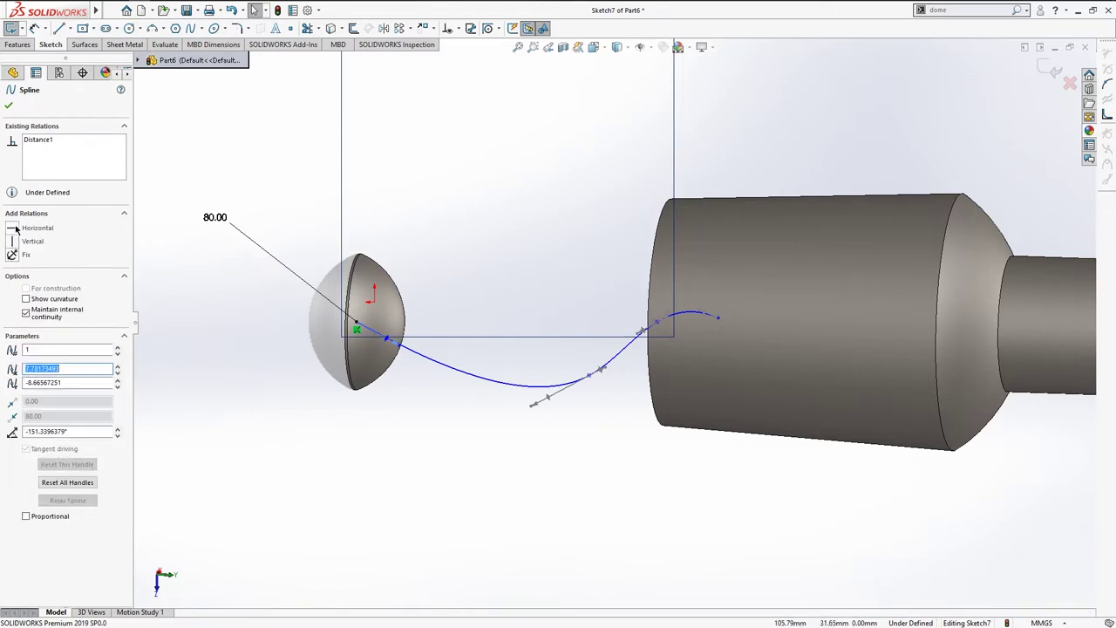
click(14, 229)
click(384, 433)
mouse_move(384, 433)
middle_down()
mouse_move(506, 299)
mouse_move(580, 381)
mouse_move(451, 413)
mouse_move(339, 248)
mouse_move(264, 217)
mouse_move(511, 299)
mouse_move(503, 324)
mouse_move(425, 232)
mouse_move(404, 279)
mouse_move(393, 243)
middle_up()
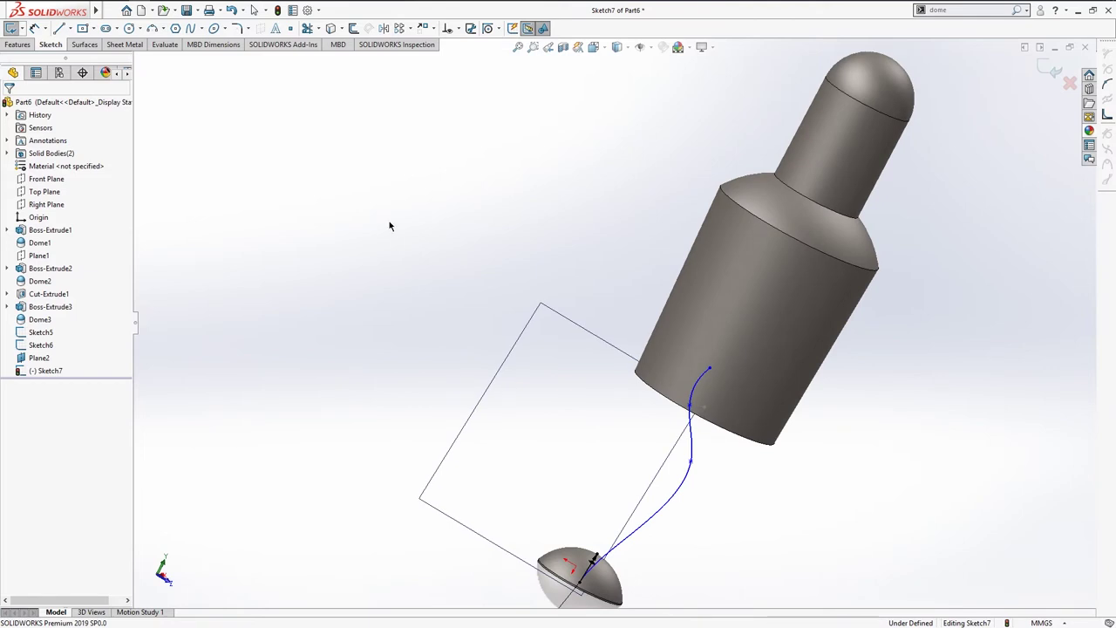
click(400, 231)
Step: Hide Plane2 and start a new sketch on the foot dome's flat face
key(ctrl+7)
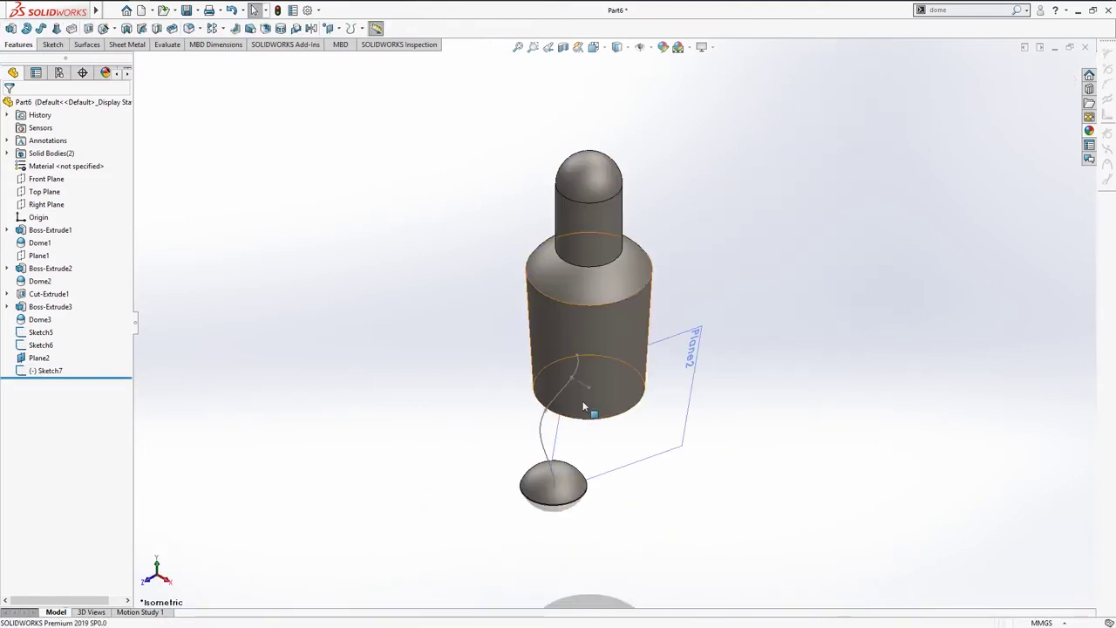
mouse_move(584, 440)
middle_down()
mouse_move(645, 314)
mouse_move(754, 381)
middle_up()
click(477, 397)
click(553, 359)
mouse_move(549, 506)
middle_down()
mouse_move(531, 281)
mouse_move(518, 374)
middle_up()
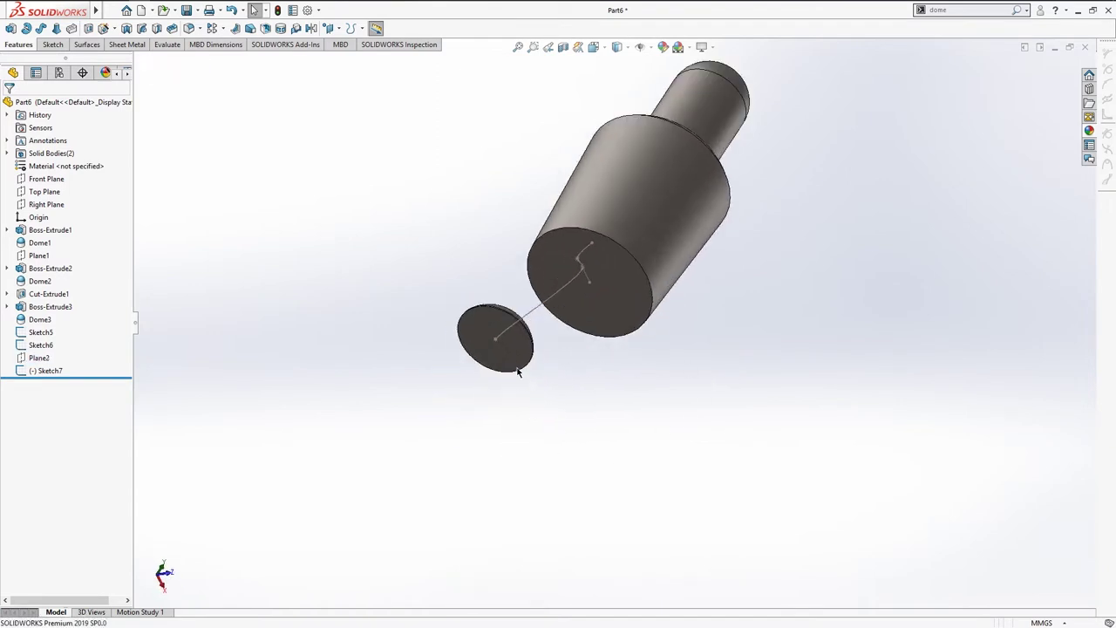
click(518, 374)
click(566, 327)
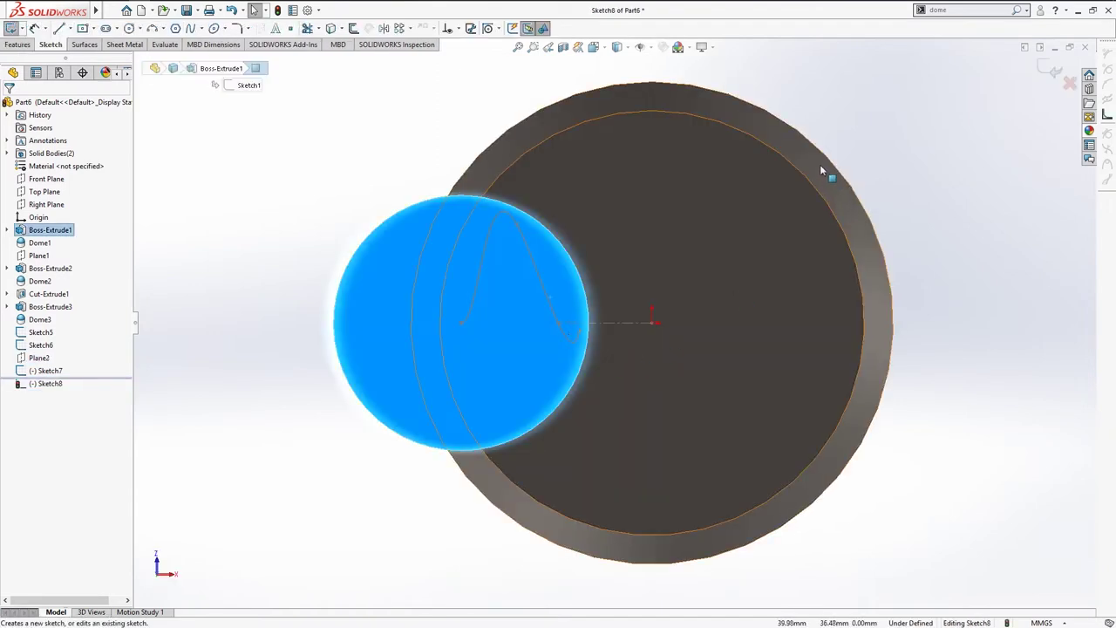
Step: Draw a Ø25 circle and centre it on the spline's end point with a Pierce relation
key(s)
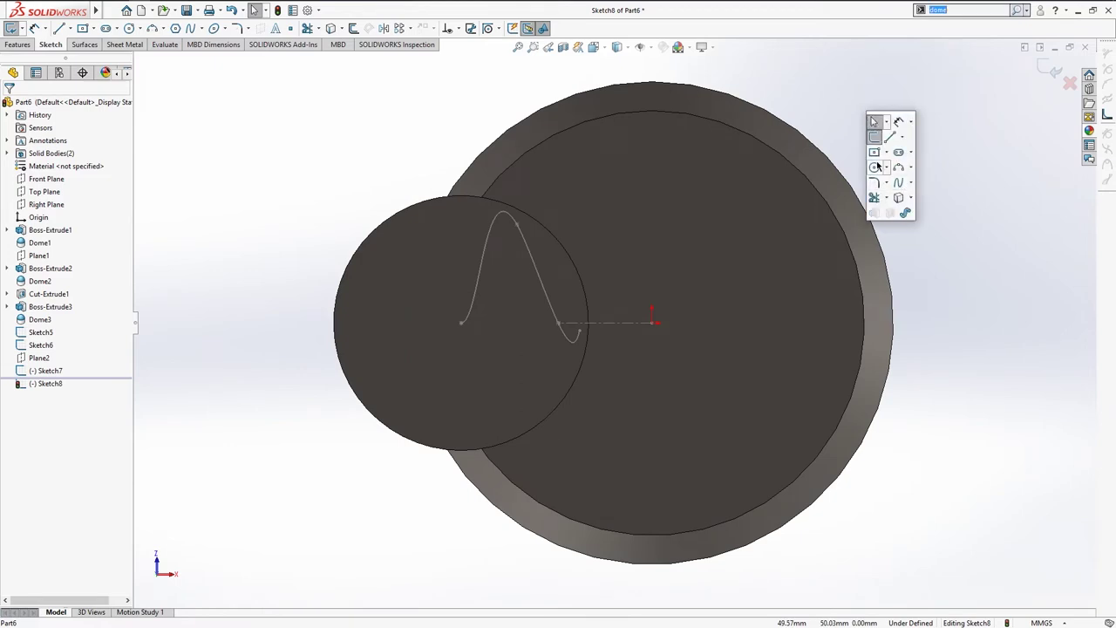
click(874, 166)
click(327, 159)
click(367, 201)
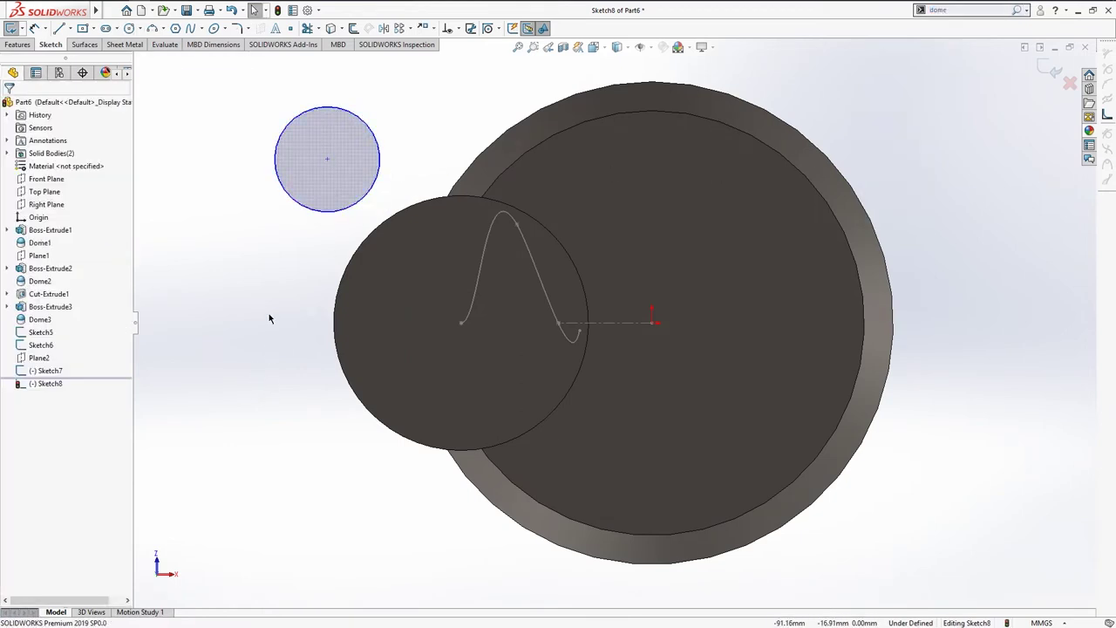
click(296, 201)
click(220, 201)
key(Return)
key(Escape)
click(461, 322)
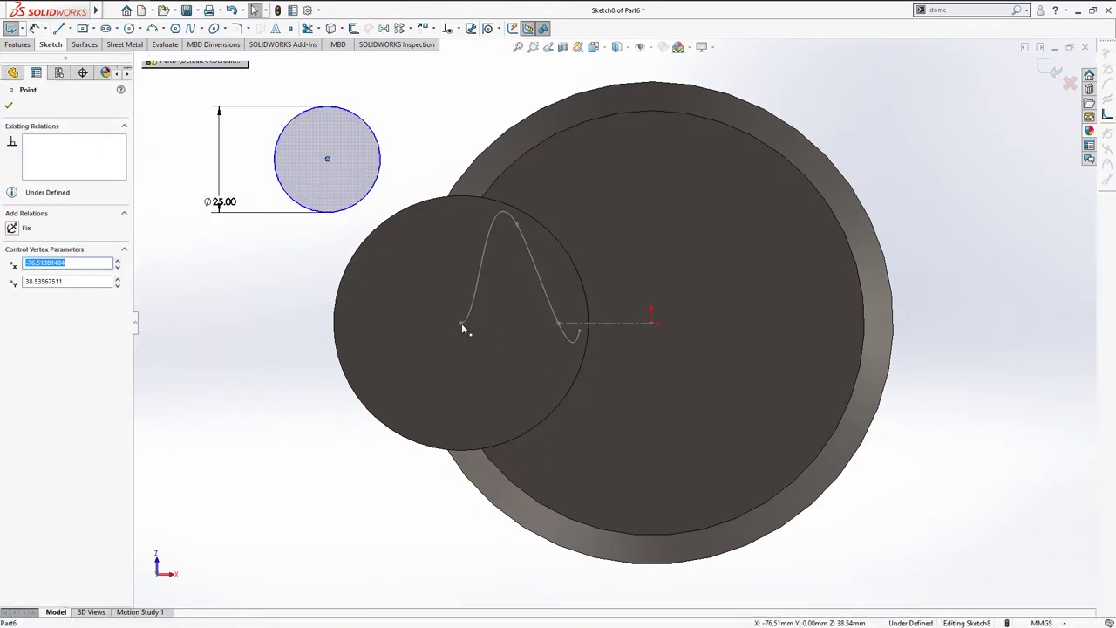
ctrl+click(462, 323)
click(539, 275)
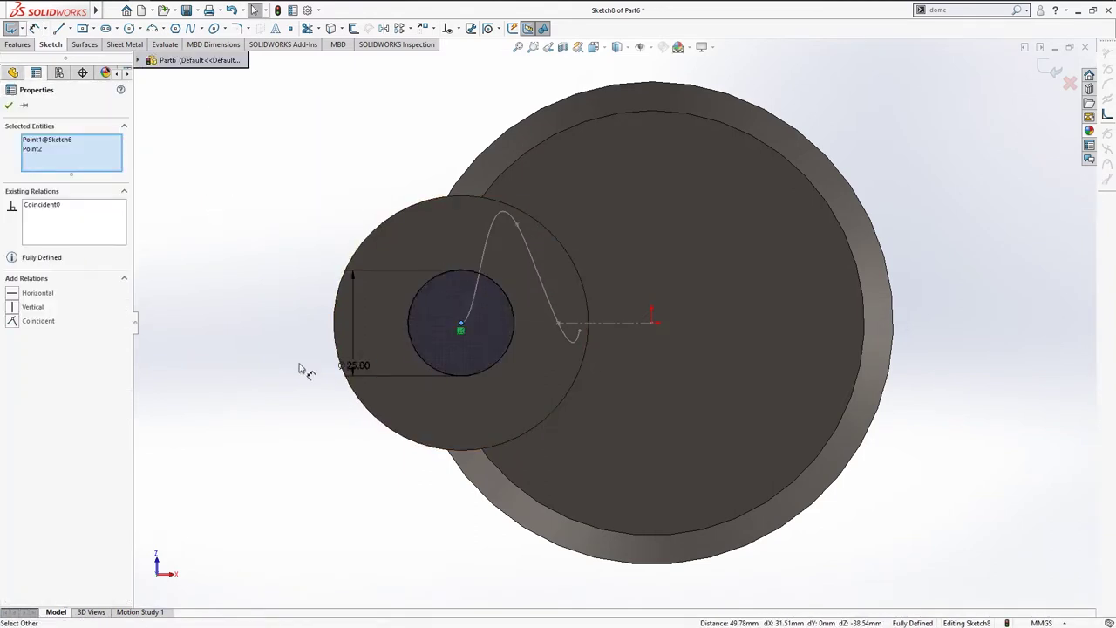
key(ctrl+7)
ctrl+middle_drag(460, 312, 402, 291)
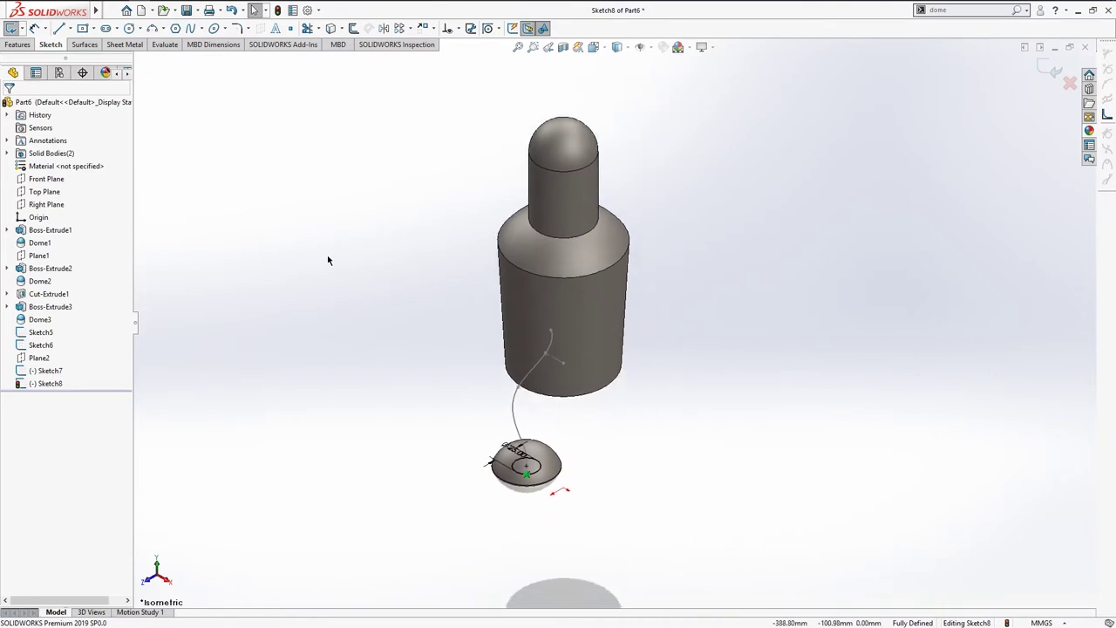
Step: Sweep the Ø25 circle along the leg spline to create Sweep1
key(s)
click(372, 365)
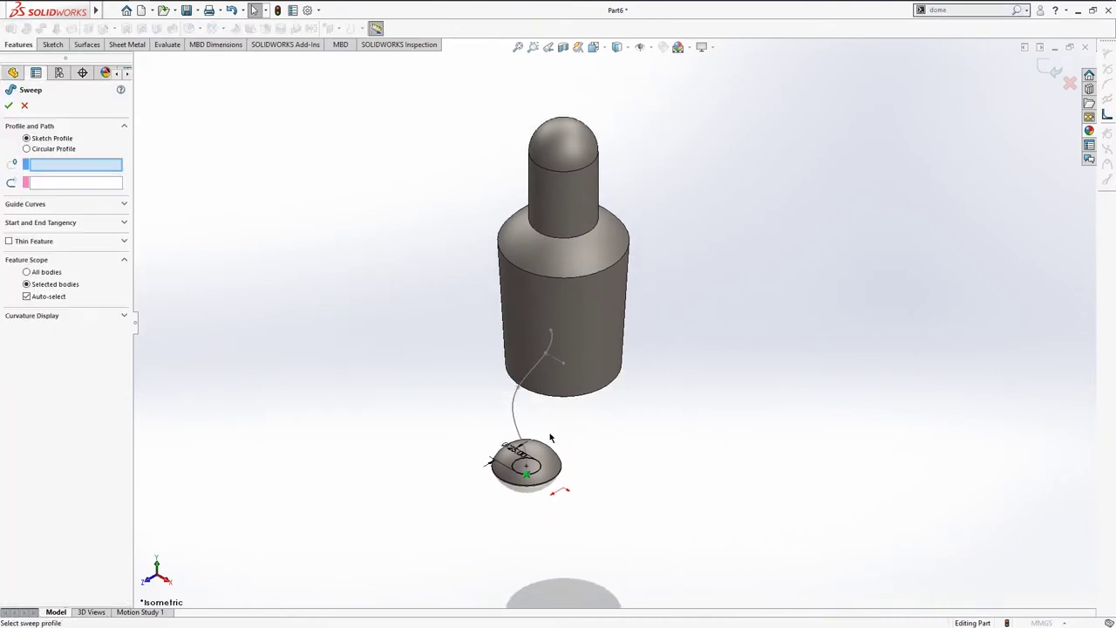
click(540, 470)
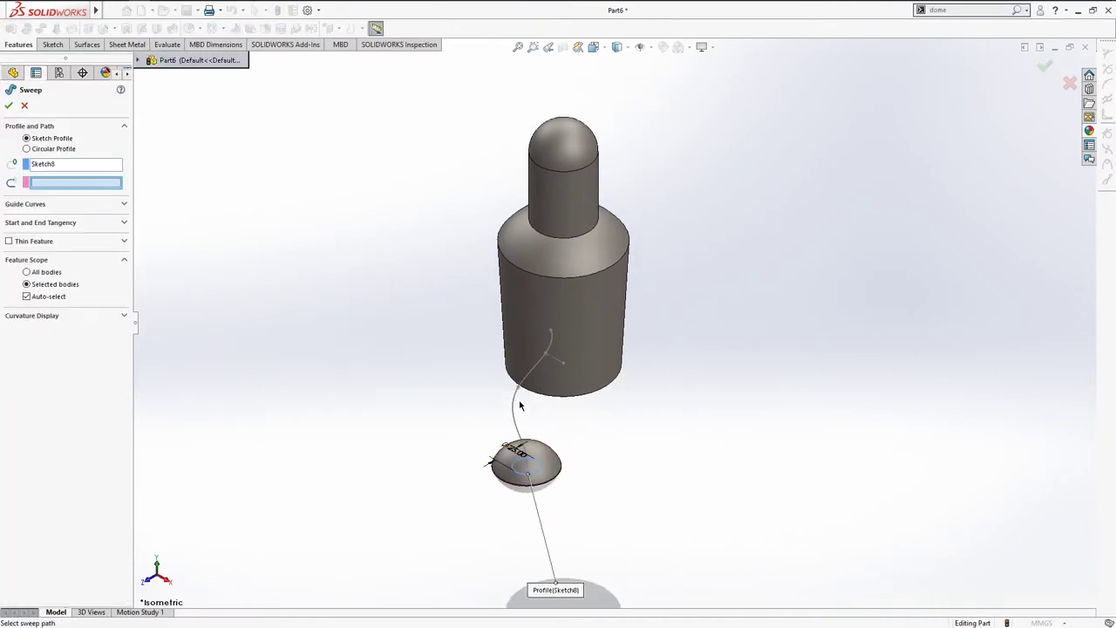
click(517, 400)
key(Return)
mouse_move(372, 304)
middle_down()
mouse_move(456, 376)
mouse_move(426, 302)
mouse_move(453, 318)
mouse_move(573, 324)
mouse_move(360, 286)
middle_up()
key(ctrl+7)
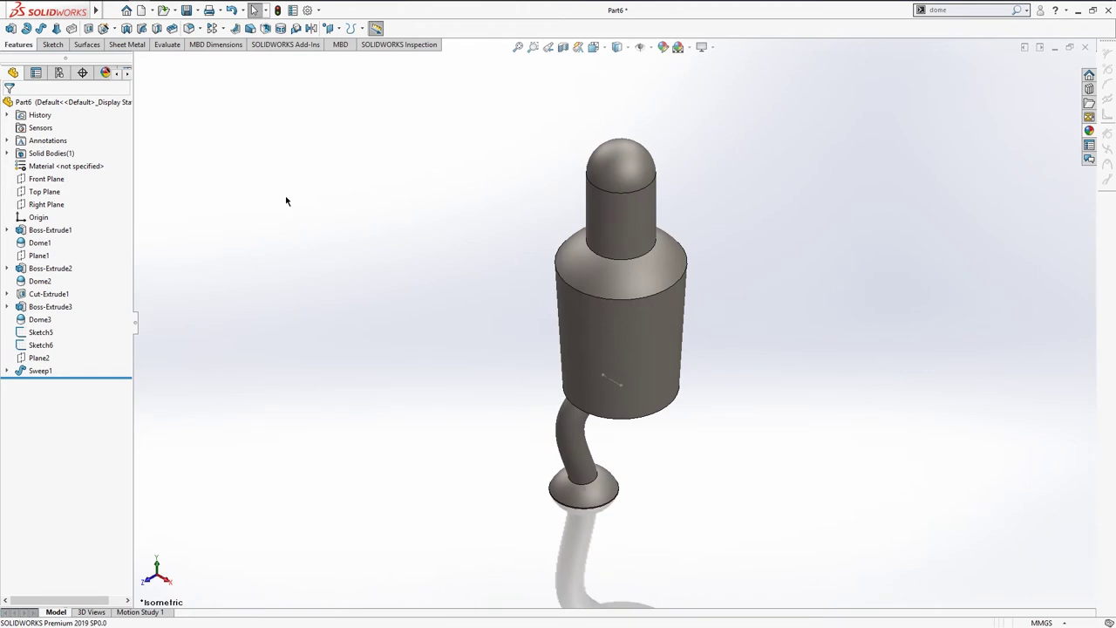
Step: Hide Sketch5 on the body and inspect the foot's bottom face
click(614, 386)
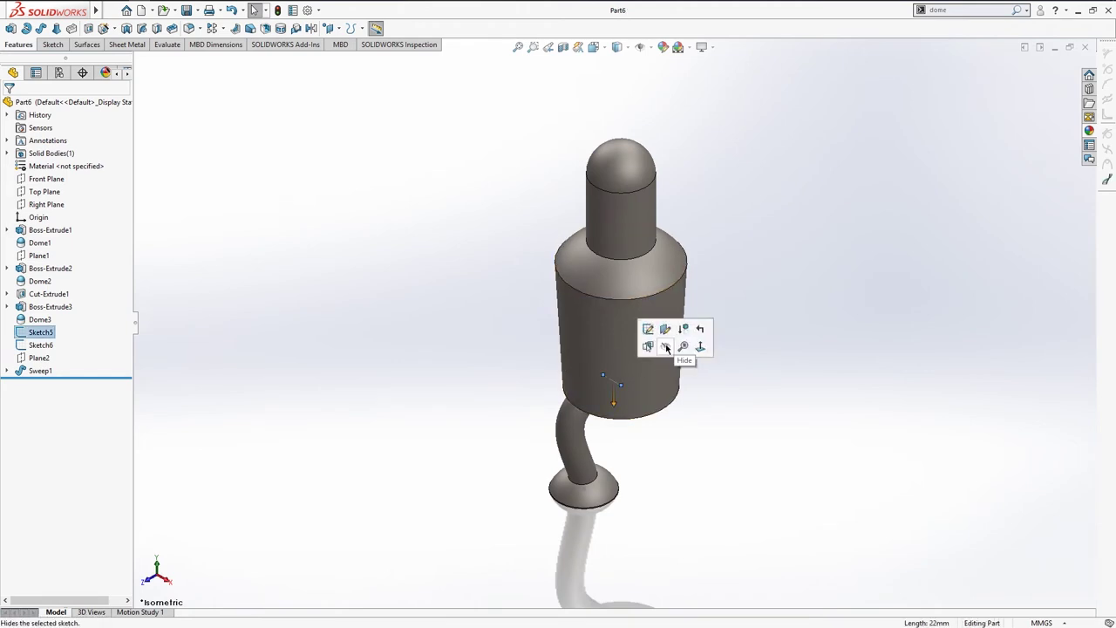
click(705, 351)
middle_drag(721, 226, 587, 406)
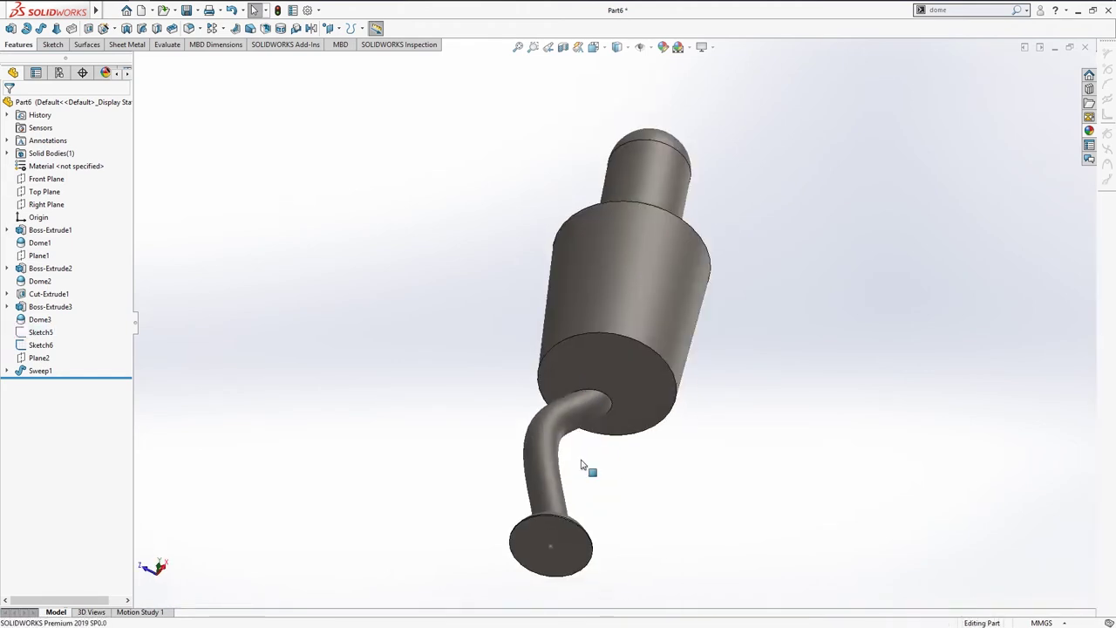
scroll(557, 518, down, 5)
click(551, 508)
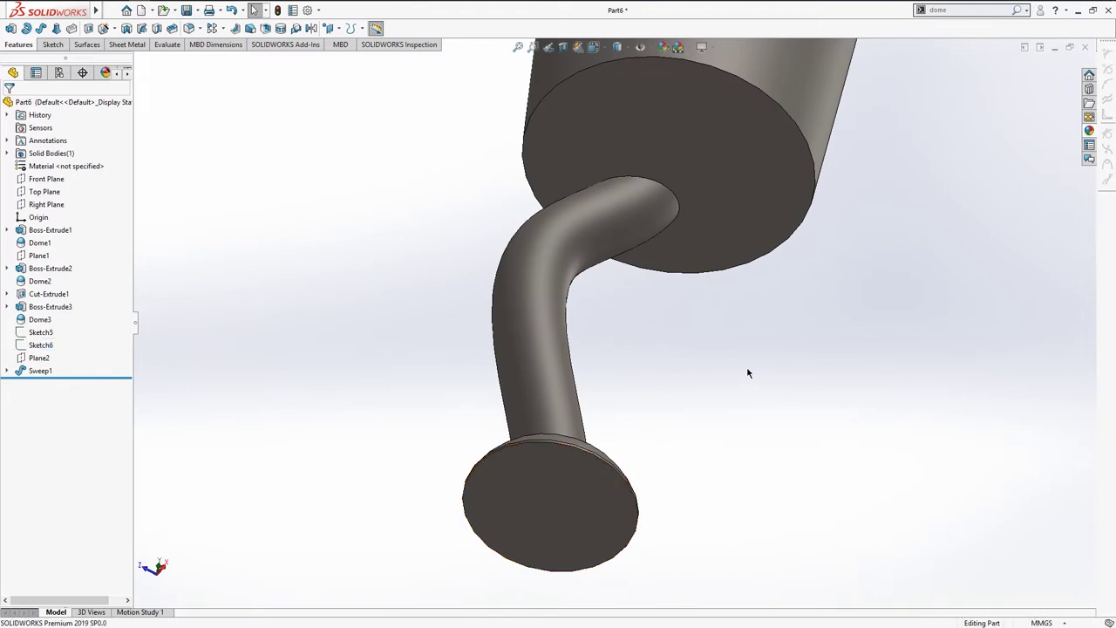
key(ctrl+7)
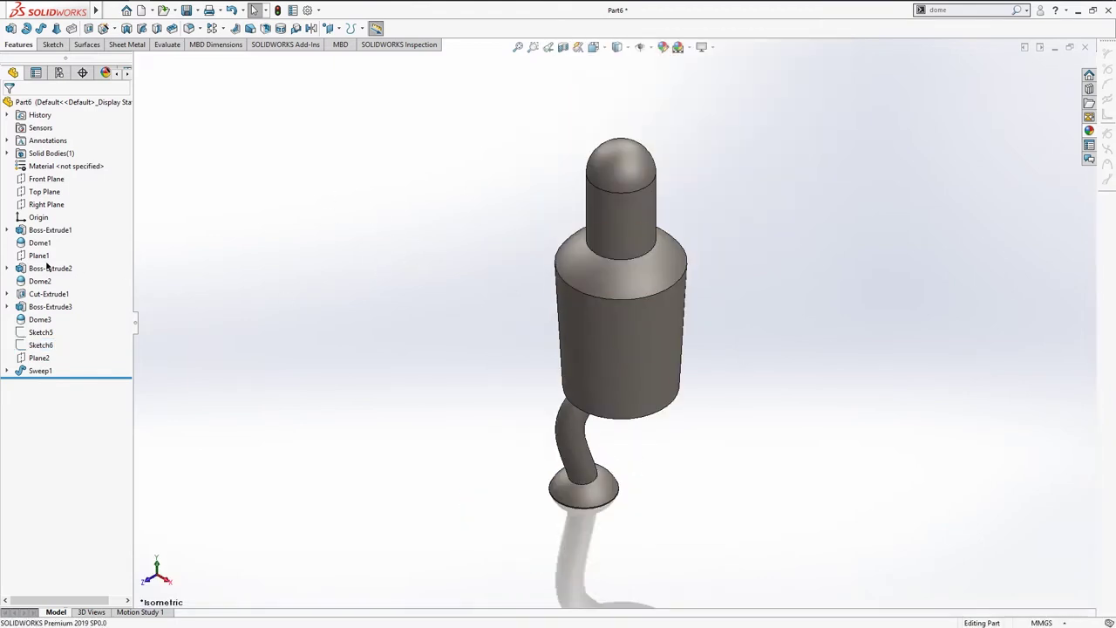
Step: On the Front Plane, draw a vertical construction line up the body and an angled one leftward
click(41, 180)
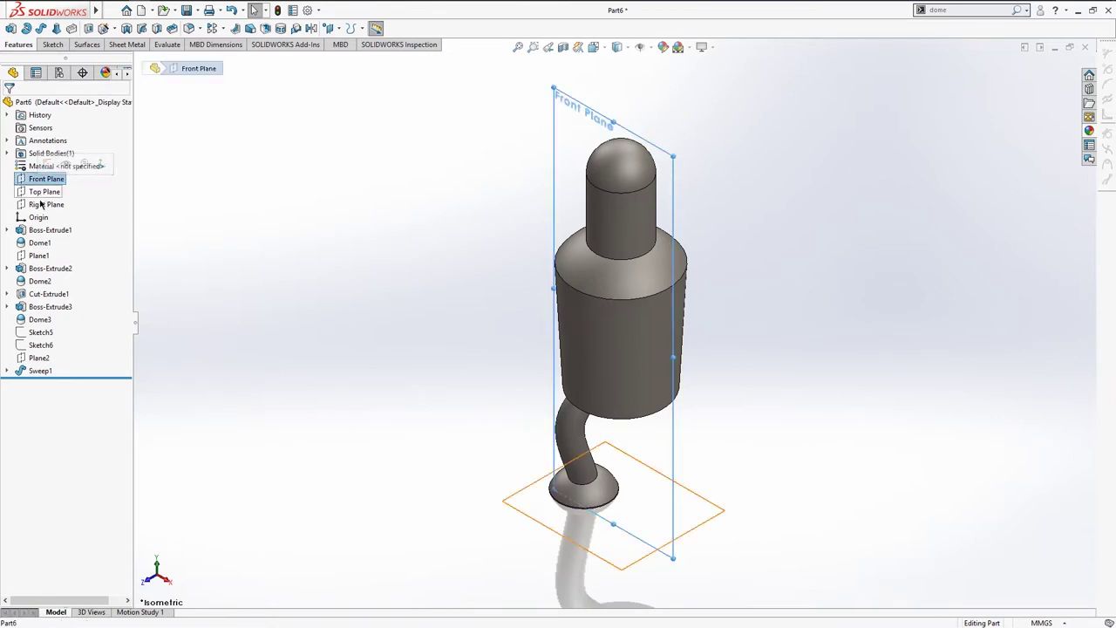
click(41, 206)
click(41, 178)
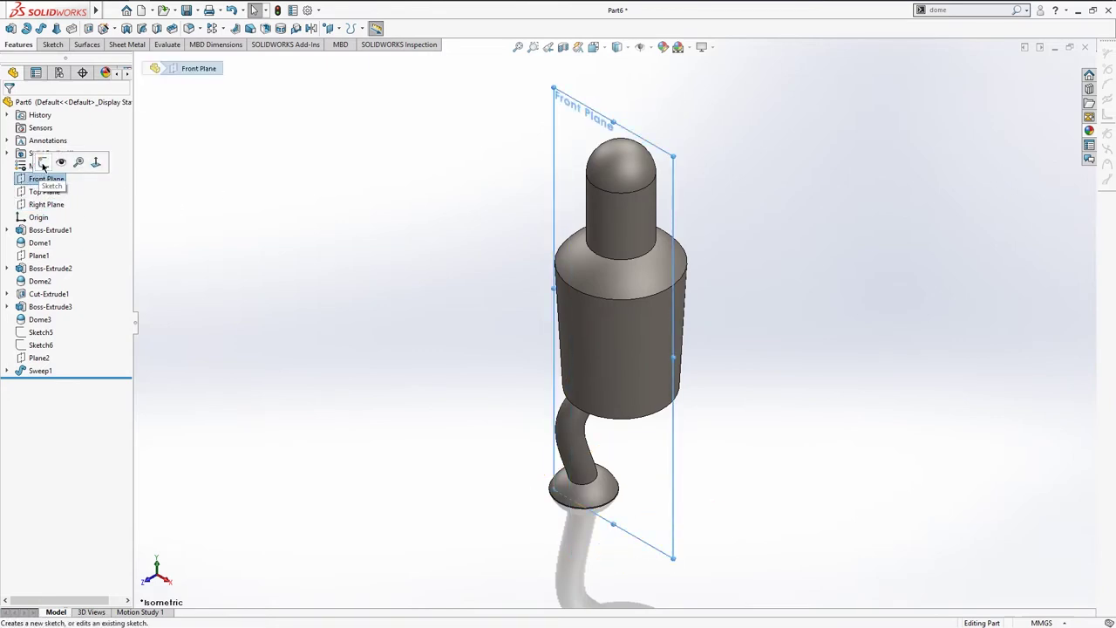
click(43, 163)
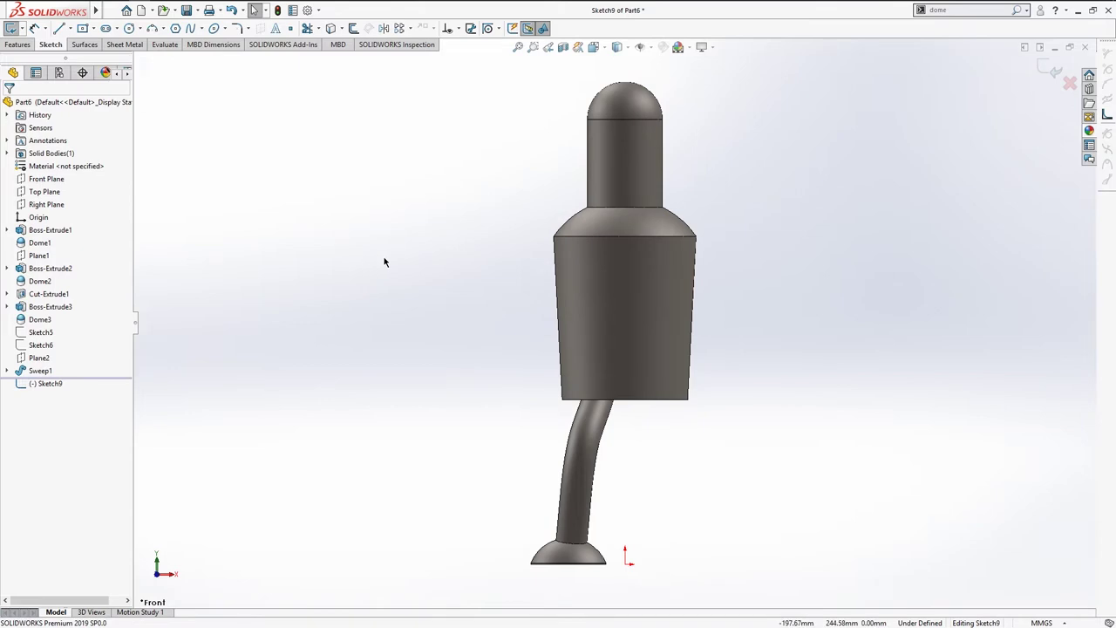
key(l)
scroll(632, 392, up, 3)
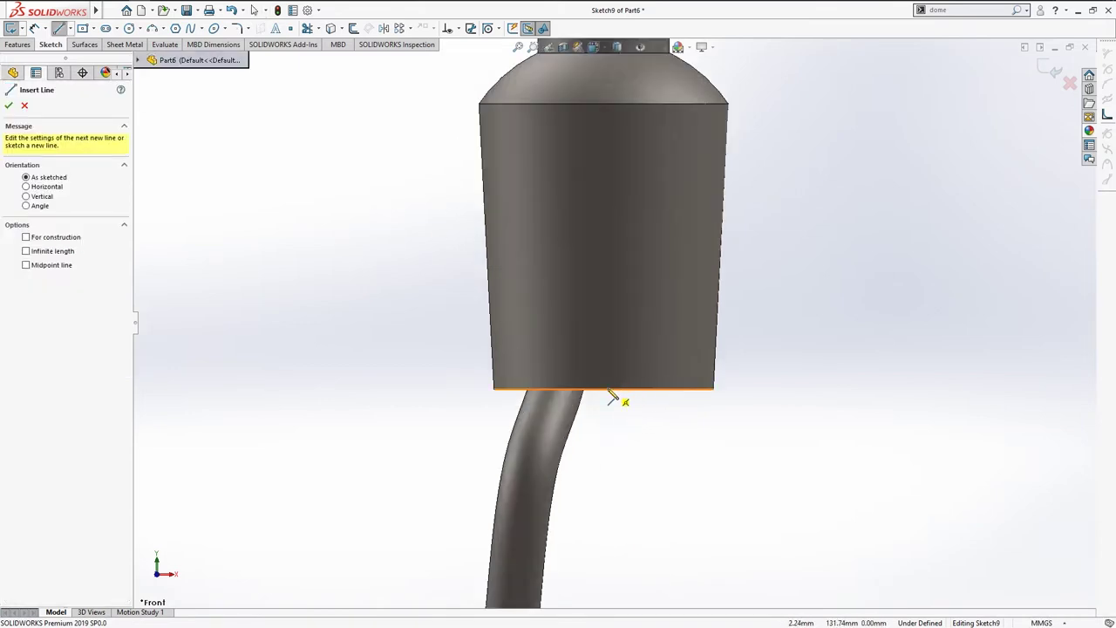
click(602, 388)
ctrl+middle_drag(600, 261, 605, 369)
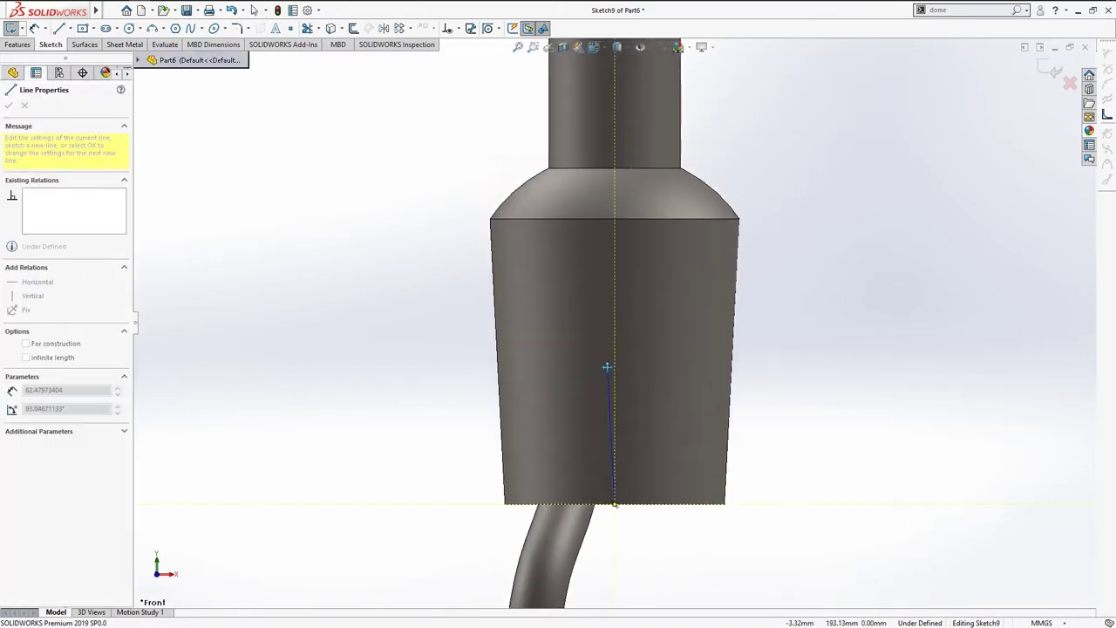
click(615, 242)
click(304, 287)
key(Escape)
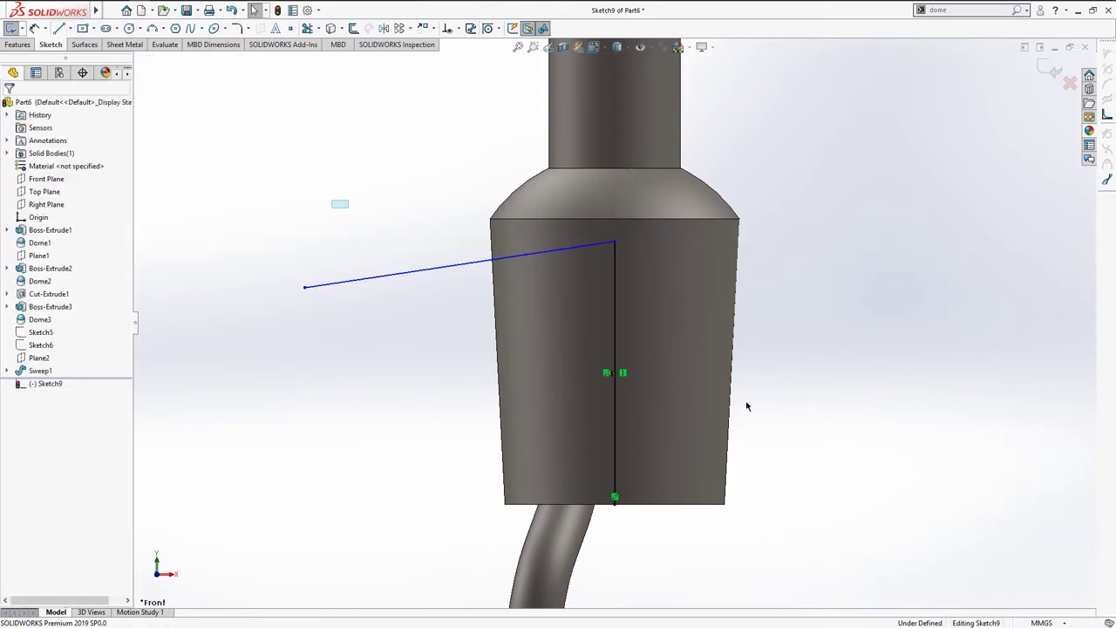
drag(857, 511, 401, 186)
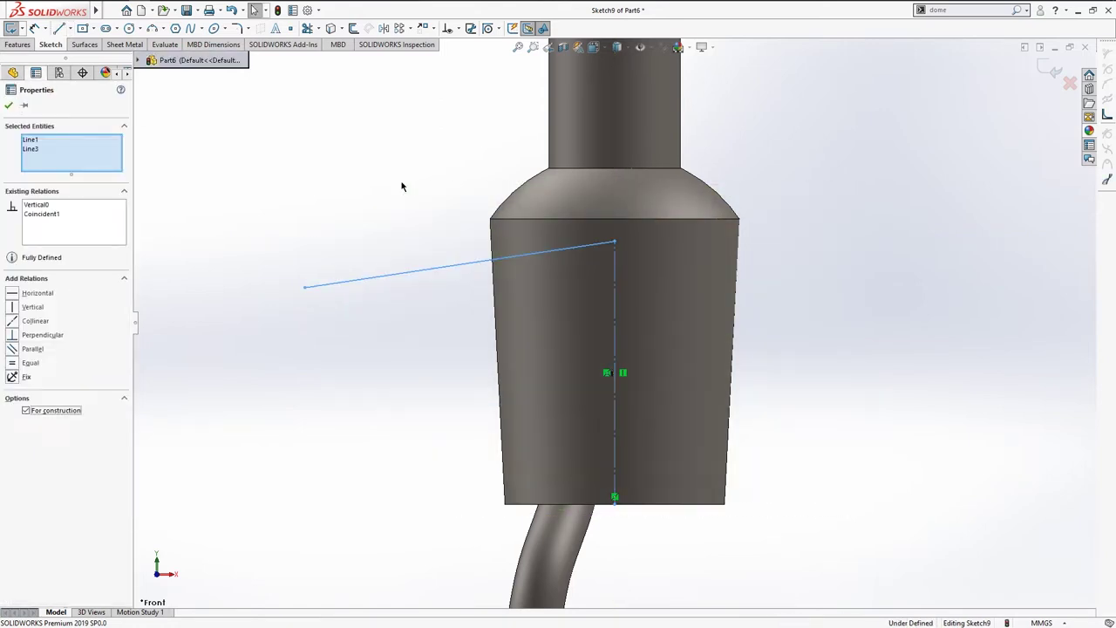
click(402, 186)
Step: Dimension the vertical construction line to 110 mm
scroll(422, 241, up, 3)
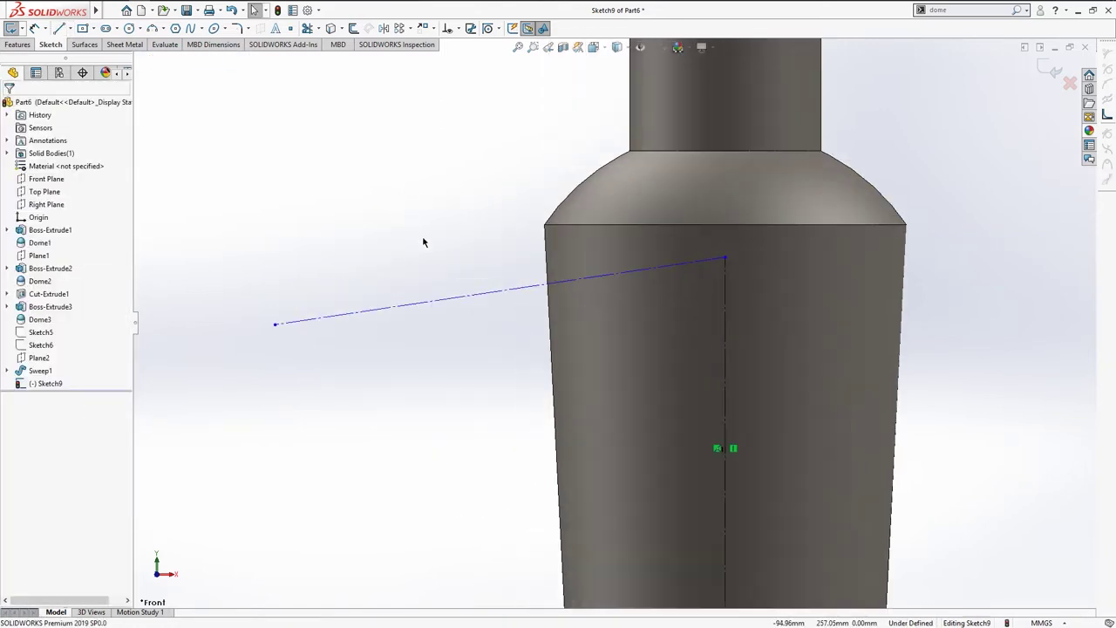
click(724, 327)
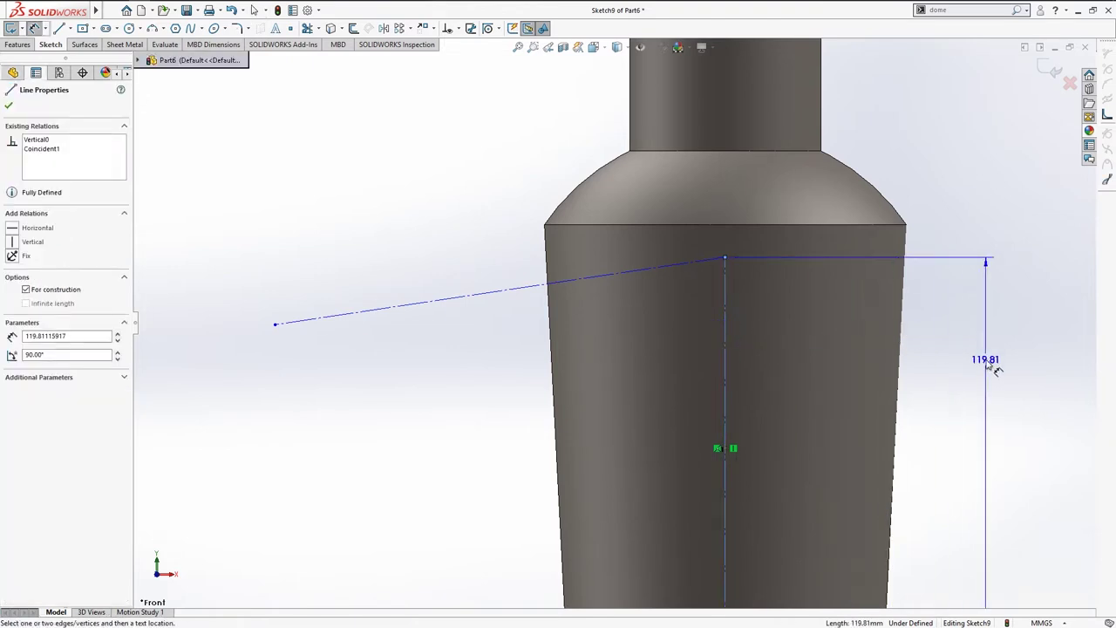
click(994, 369)
text(110)
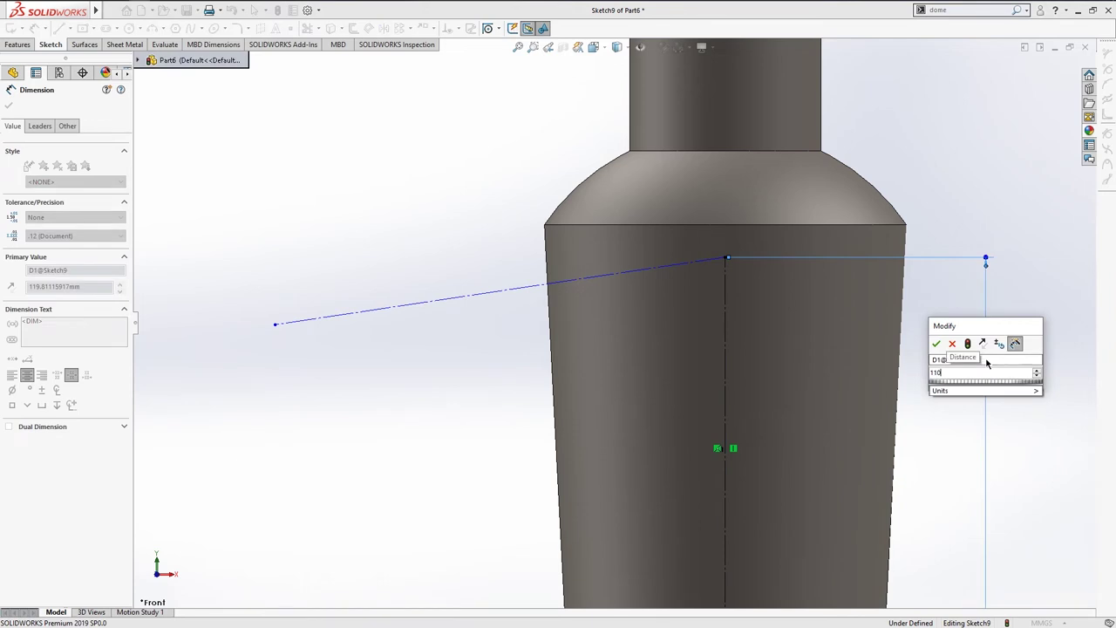
key(Return)
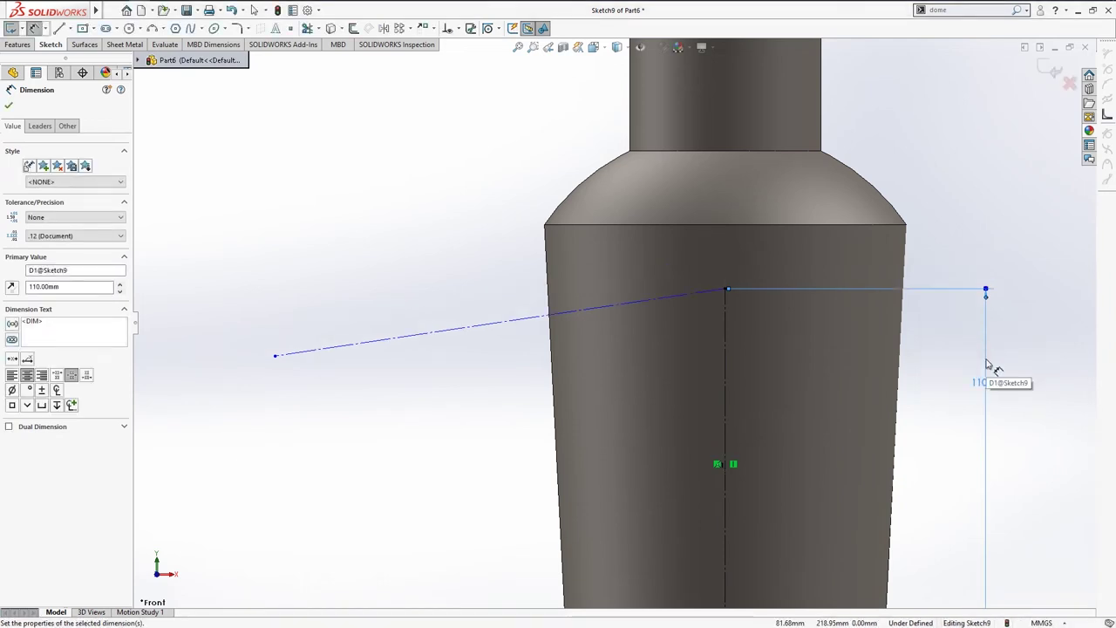
key(Escape)
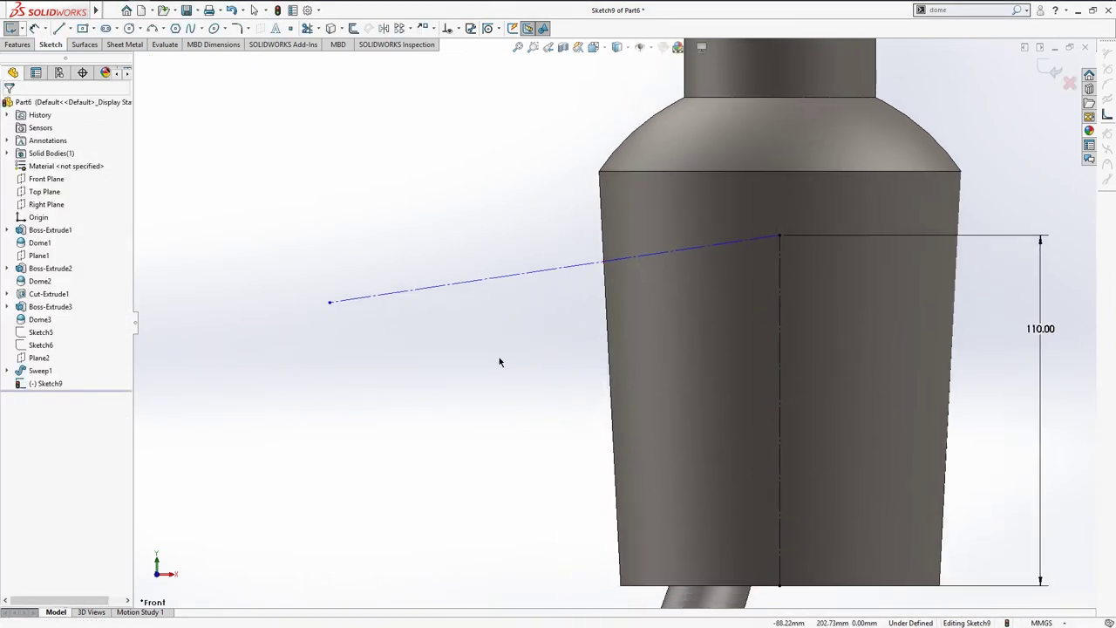
key(s)
click(568, 356)
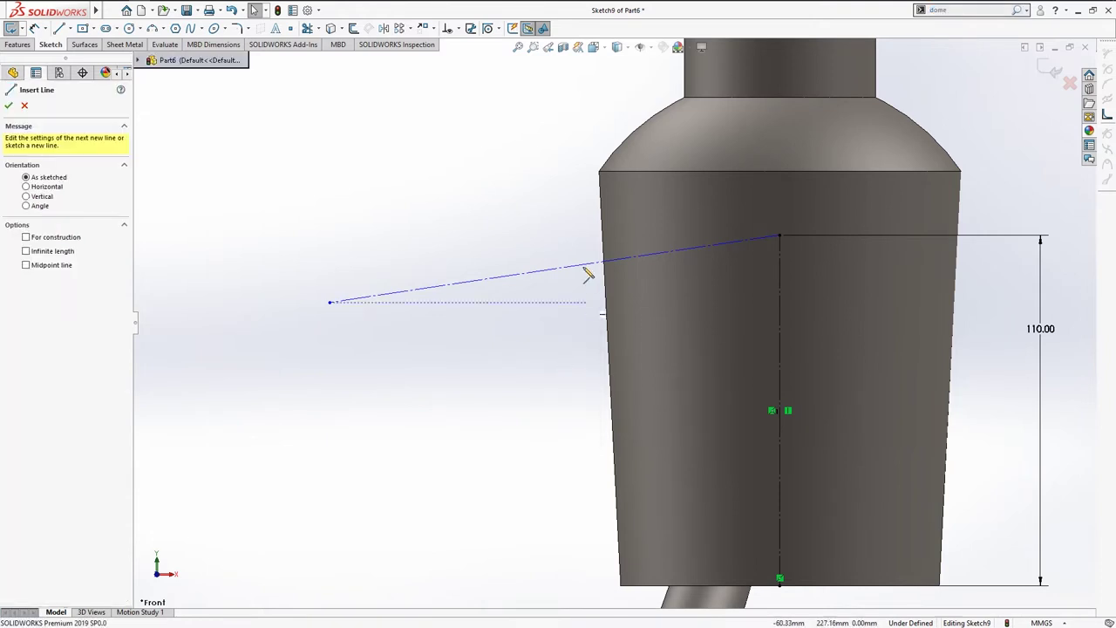
Step: Draw a short line across the sloping construction line and make the two perpendicular
drag(538, 231, 557, 329)
key(Escape)
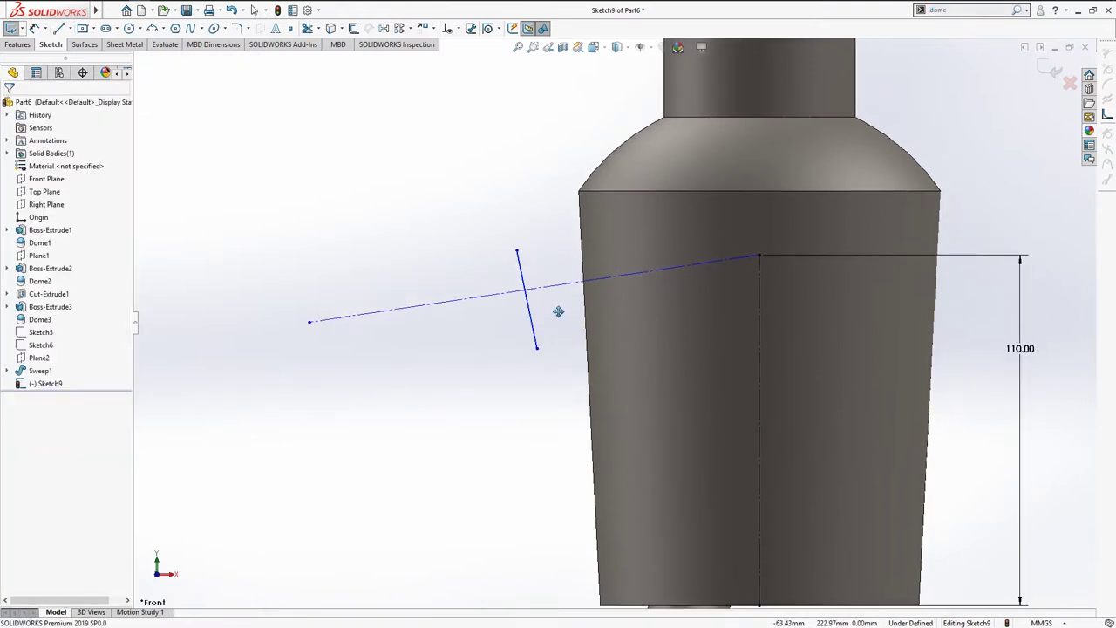
scroll(558, 310, down, 4)
click(514, 297)
ctrl+click(498, 279)
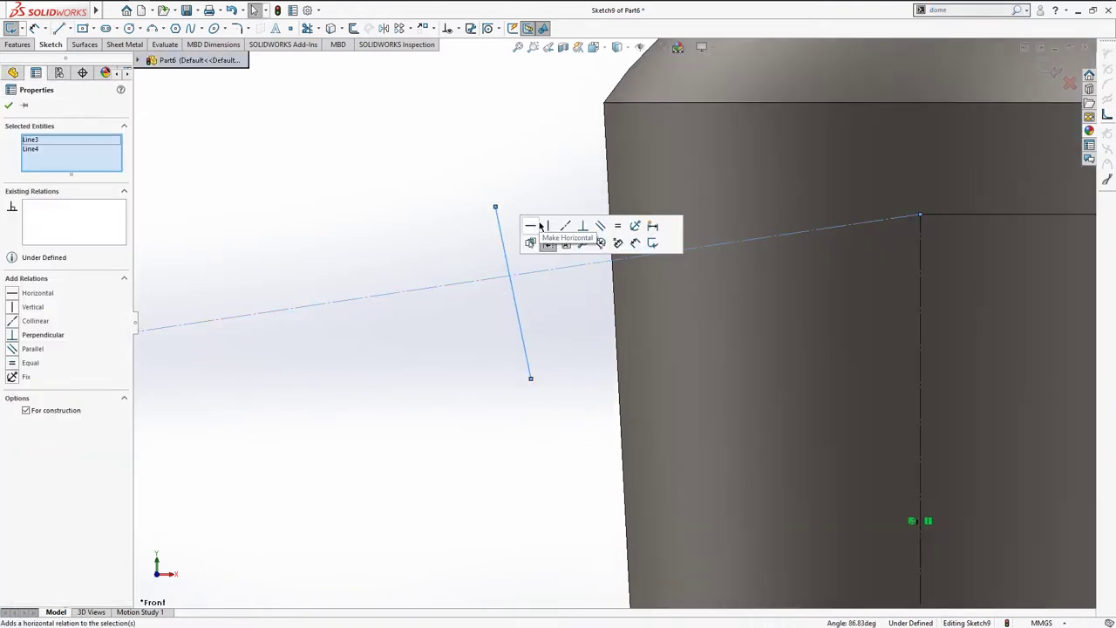
click(582, 226)
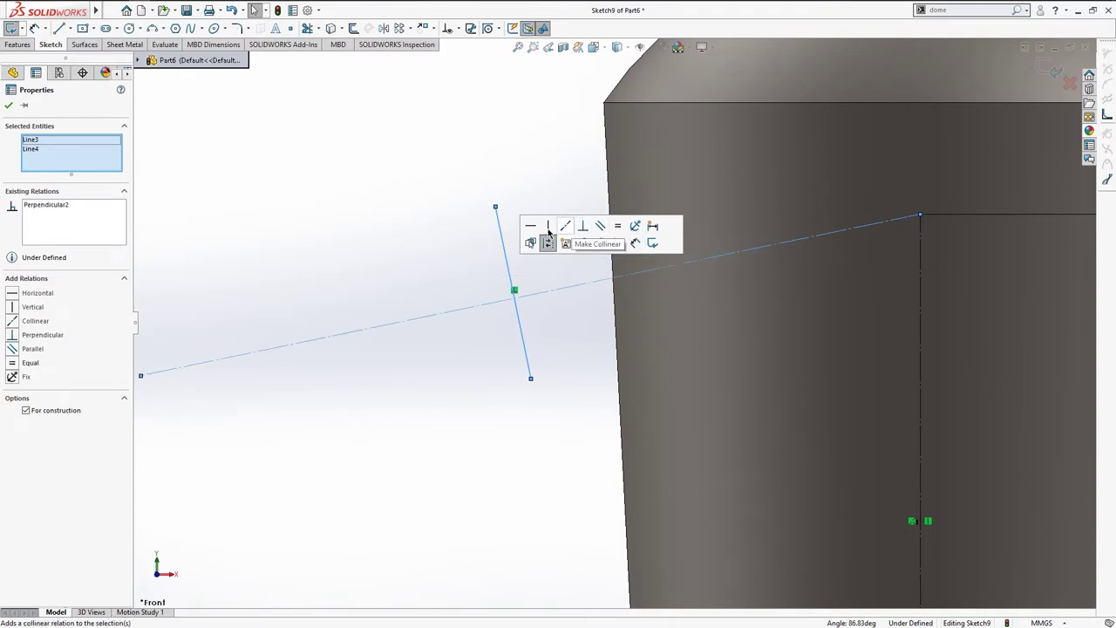
click(413, 217)
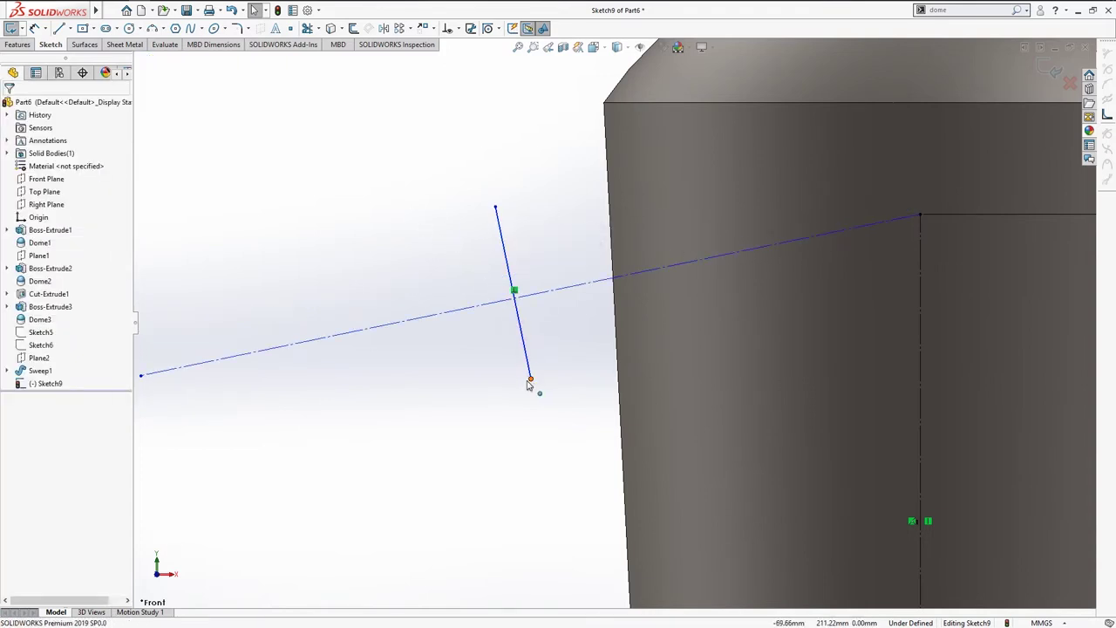
drag(533, 384, 520, 384)
click(425, 209)
Step: Make the short line parallel to the body's tapered side edge
scroll(426, 209, down, 2)
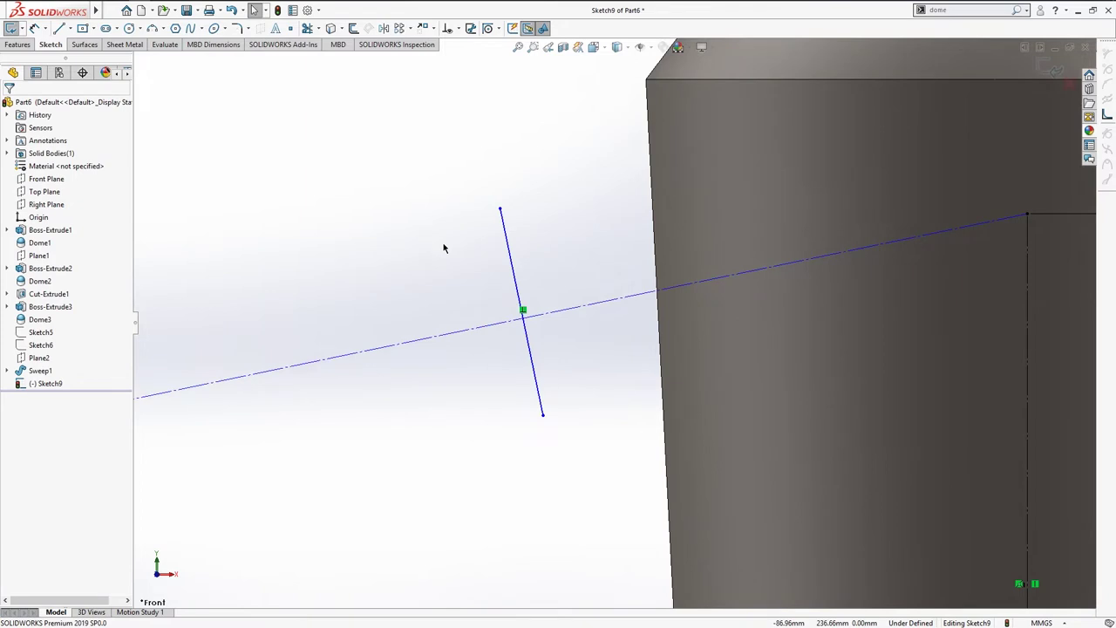
key(z)
click(551, 285)
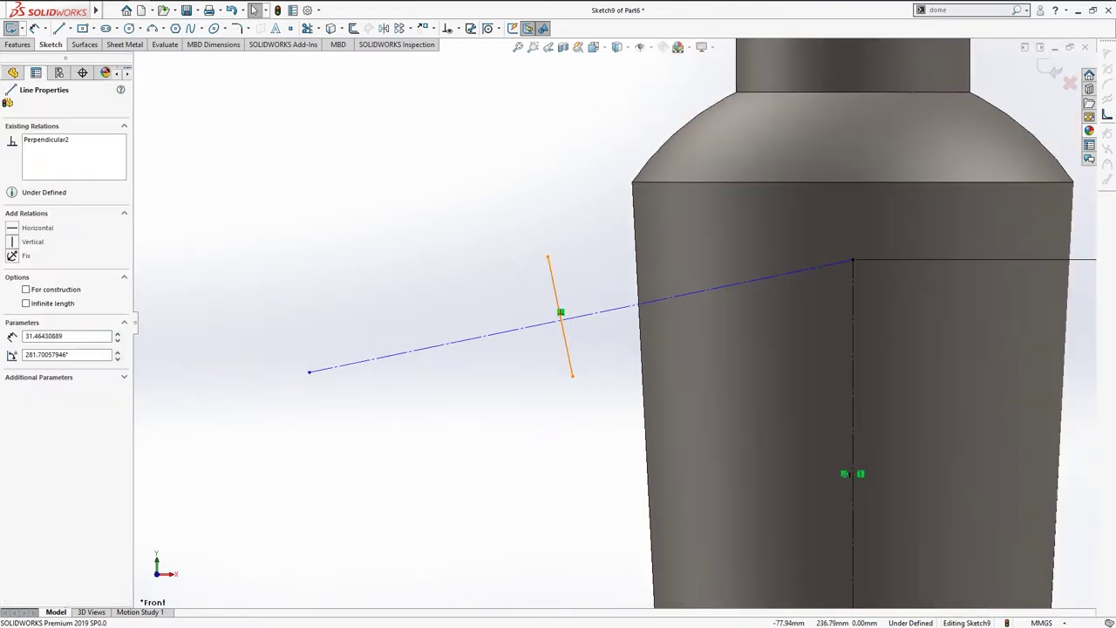
click(638, 278)
click(553, 281)
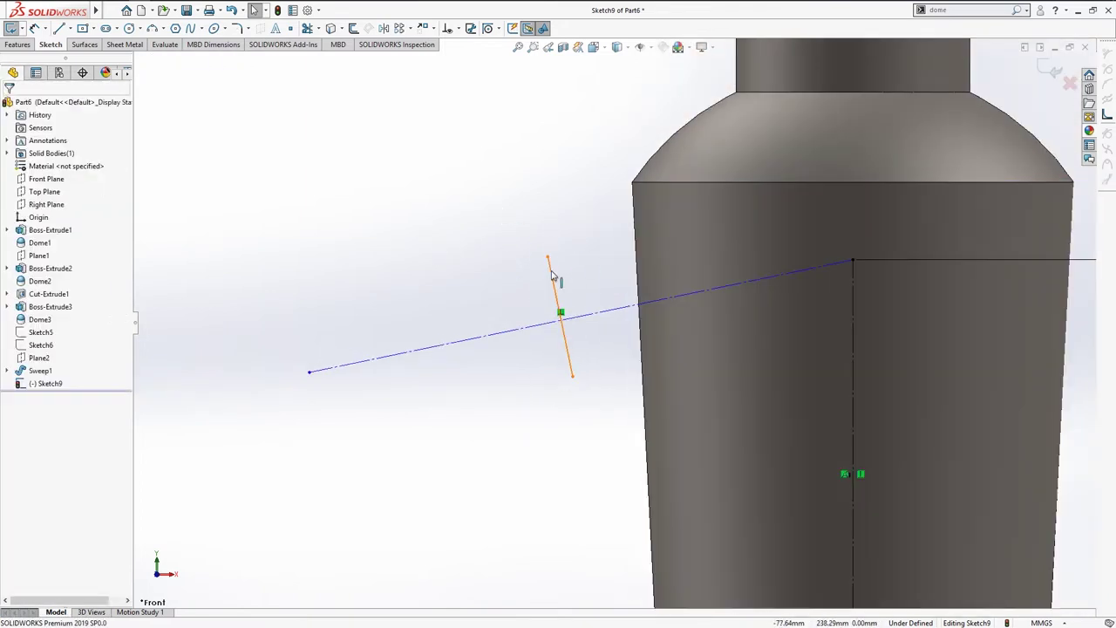
ctrl+click(637, 278)
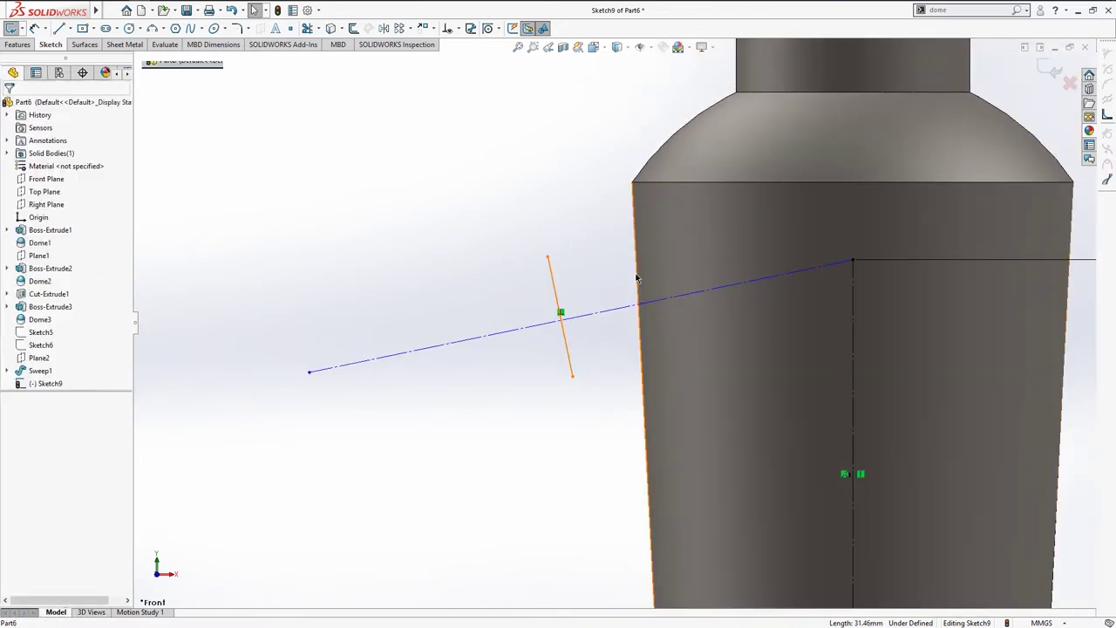
click(553, 281)
ctrl+click(637, 276)
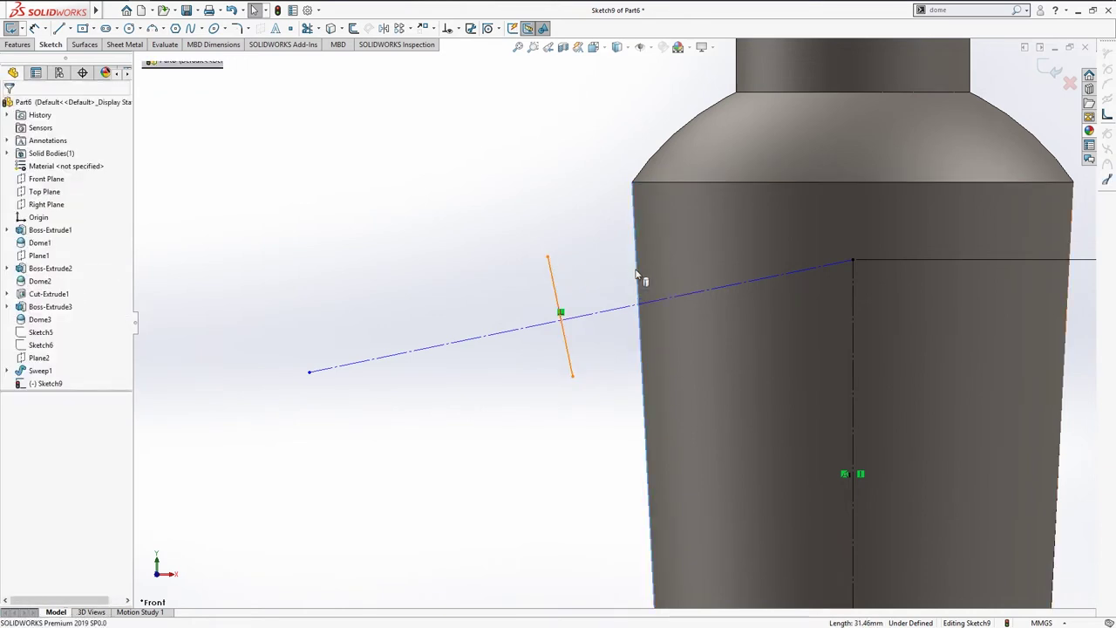
click(704, 218)
click(513, 197)
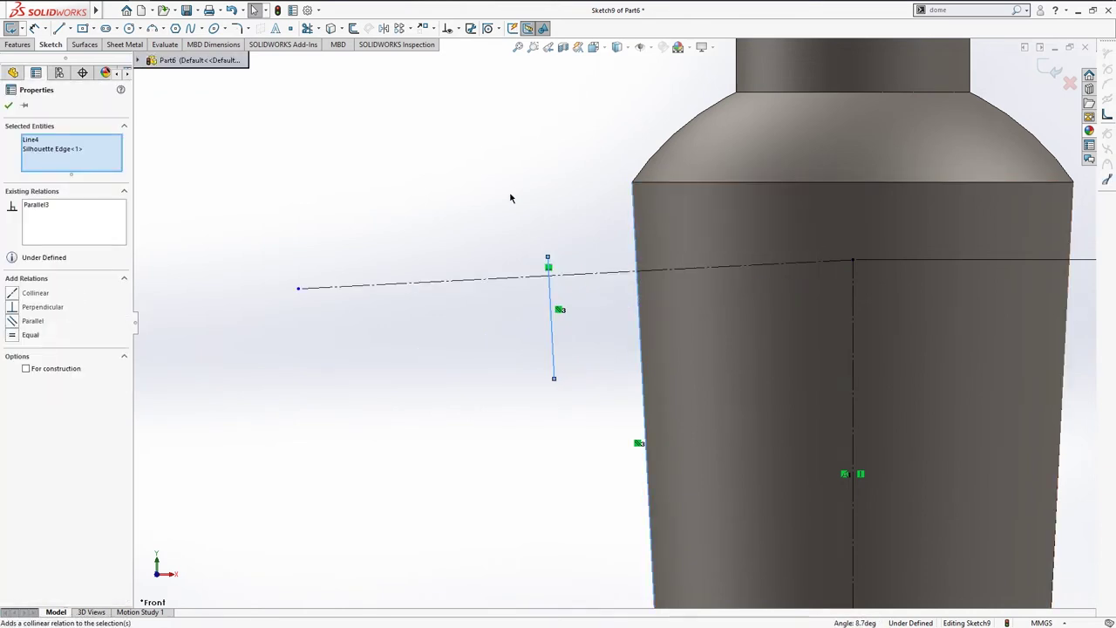
Step: Stretch the short line's top end and centre it on the construction line with a Midpoint relation
drag(549, 253, 550, 220)
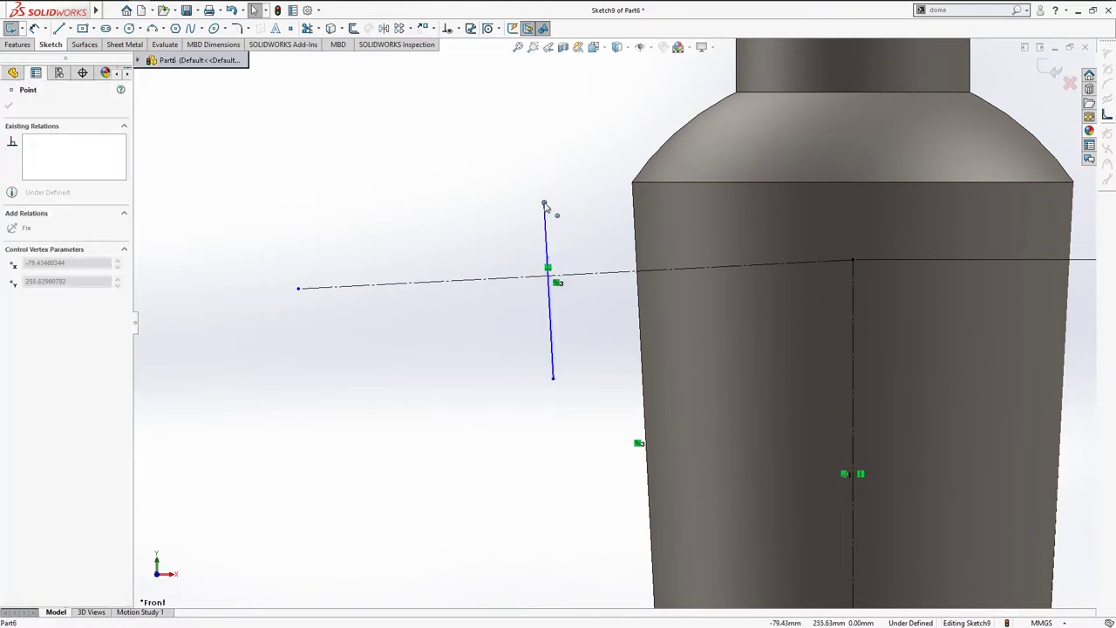
click(553, 299)
ctrl+click(535, 276)
click(580, 226)
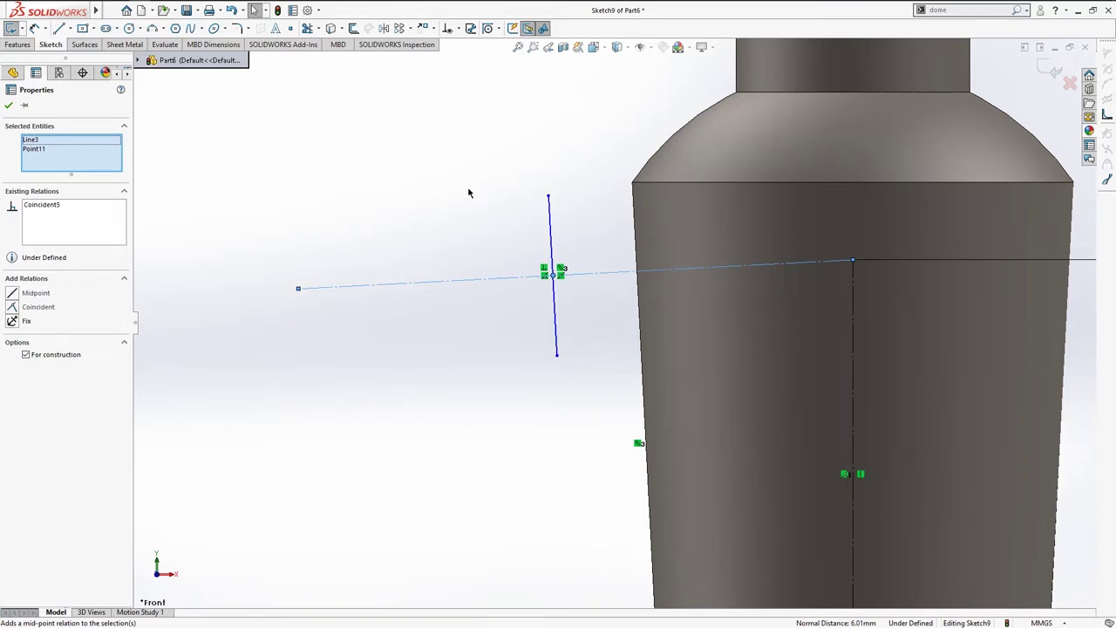
click(523, 336)
scroll(605, 349, down, 2)
Step: Dimension the short line's horizontal distance from the body's centreline as 52 mm
right_drag(605, 349, 588, 277)
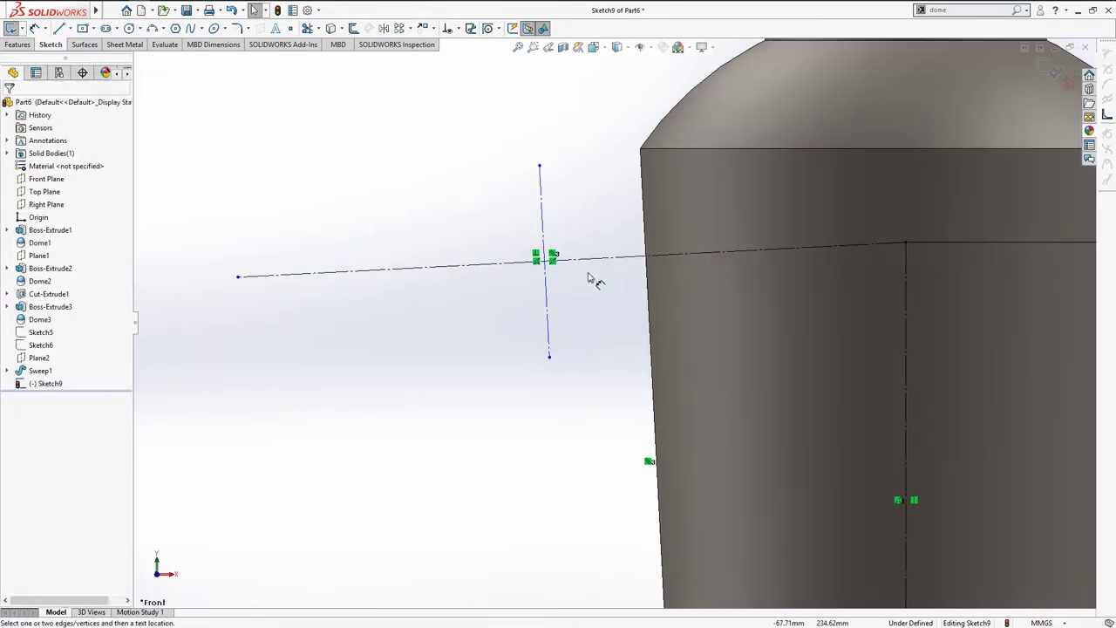
click(543, 231)
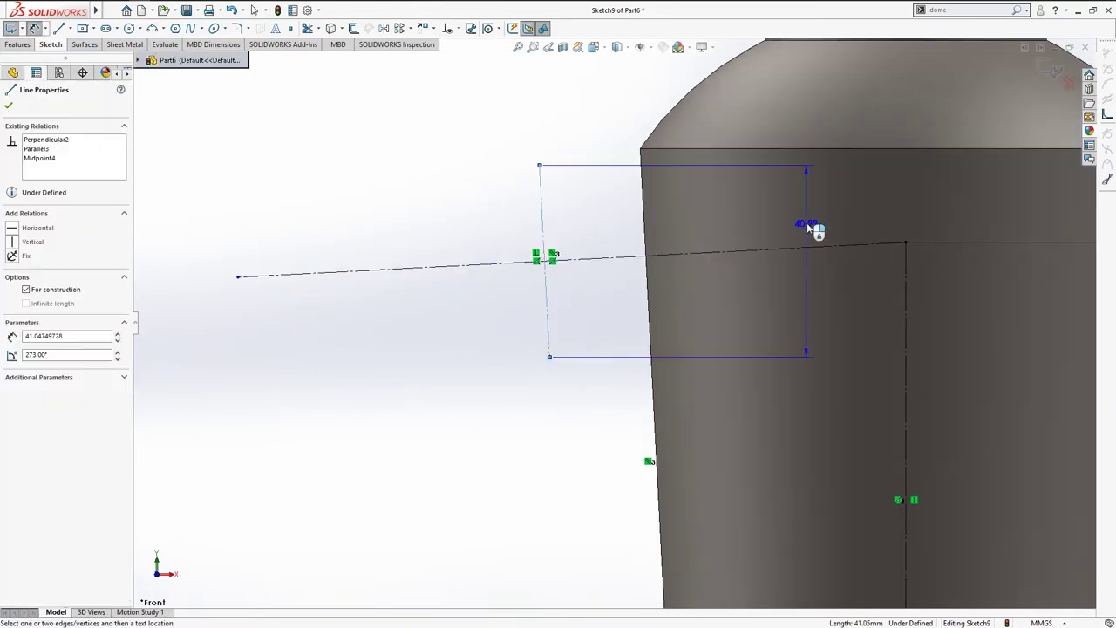
click(907, 247)
click(648, 112)
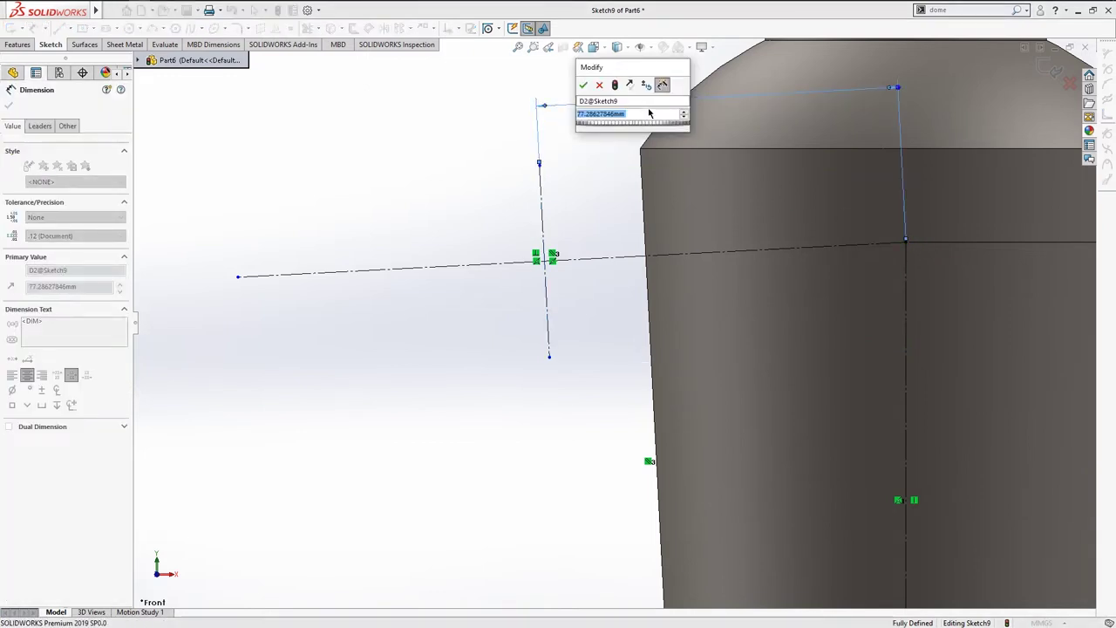
text(52)
key(Return)
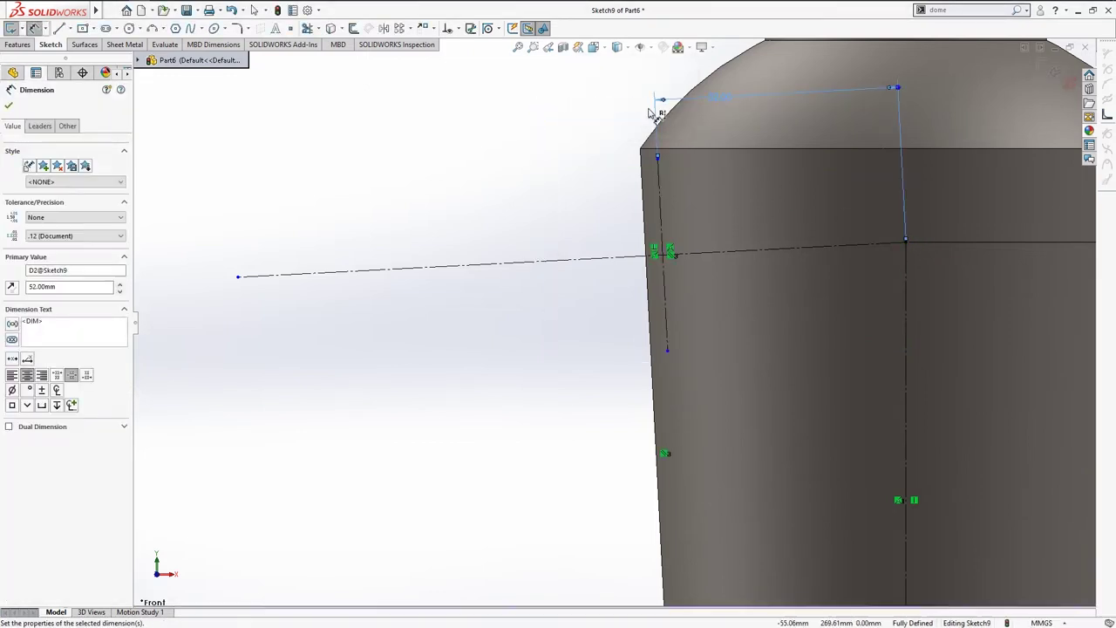
drag(672, 105, 637, 95)
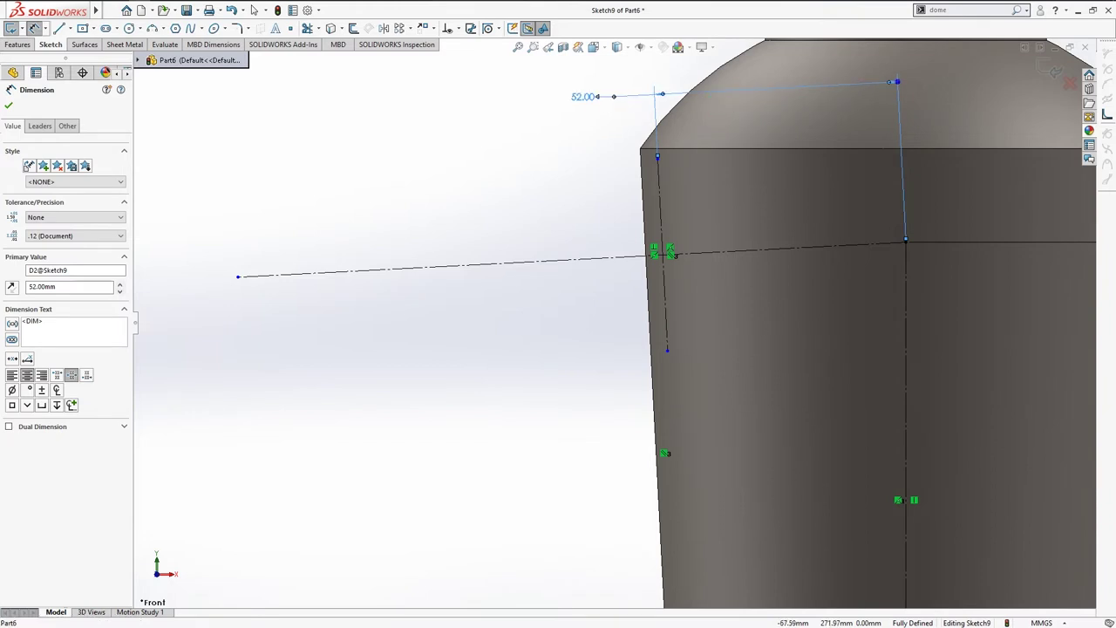
Step: Change that distance first to 58, then to 56.5 mm
double_click(586, 97)
text(58)
key(Return)
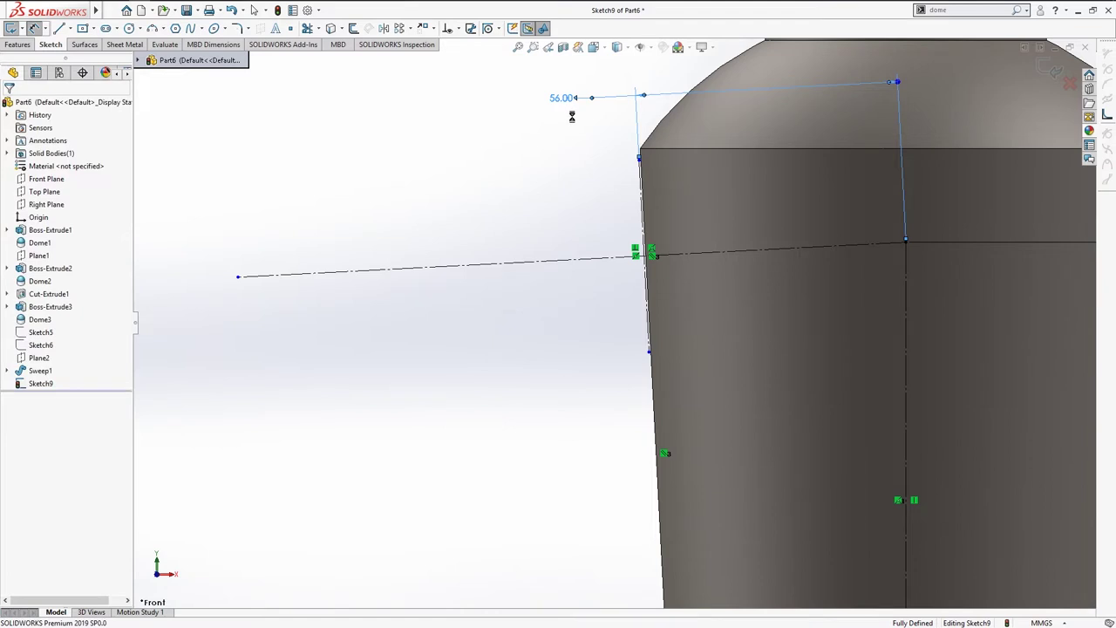
double_click(562, 97)
text(56.5)
key(Return)
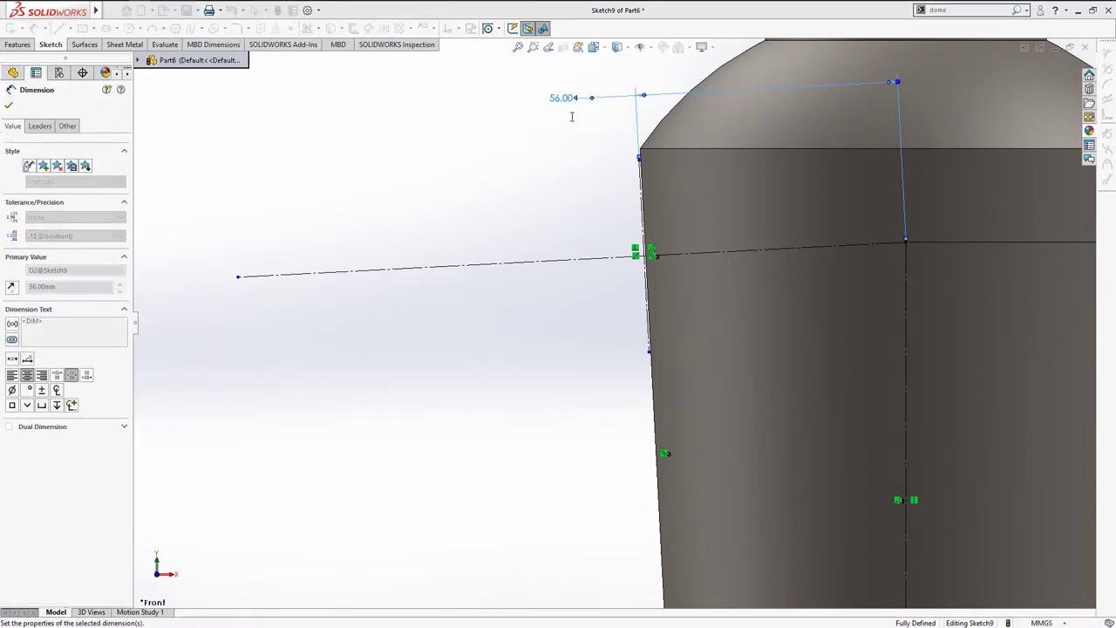
click(510, 184)
key(s)
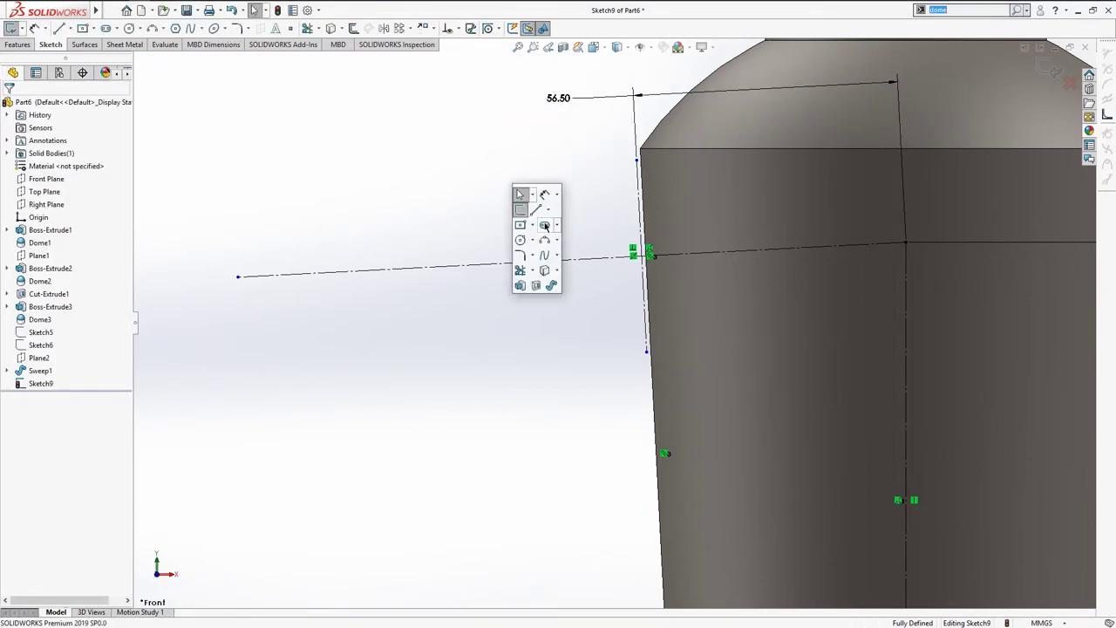
click(544, 225)
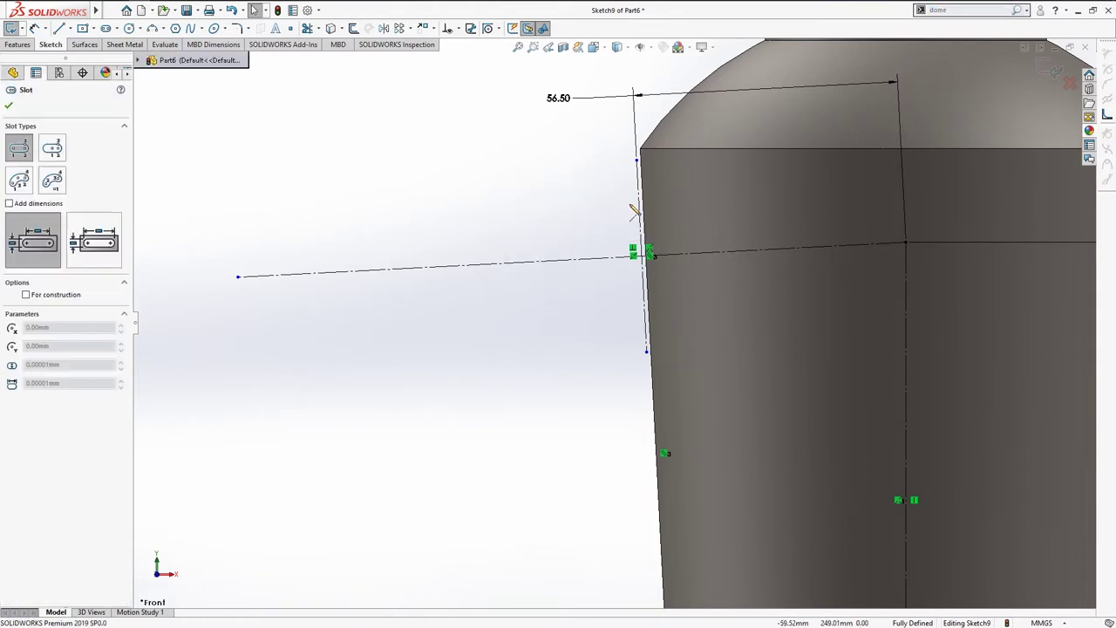
Step: Draw a straight slot along the body's side edge and dimension its end arc to R5
click(645, 296)
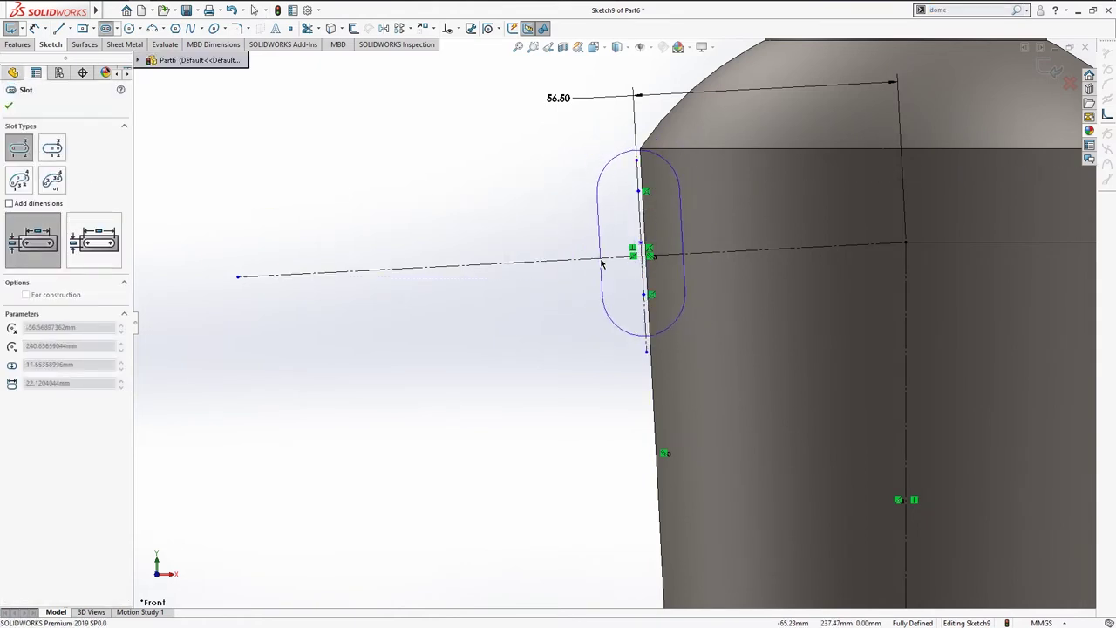
click(597, 192)
key(d)
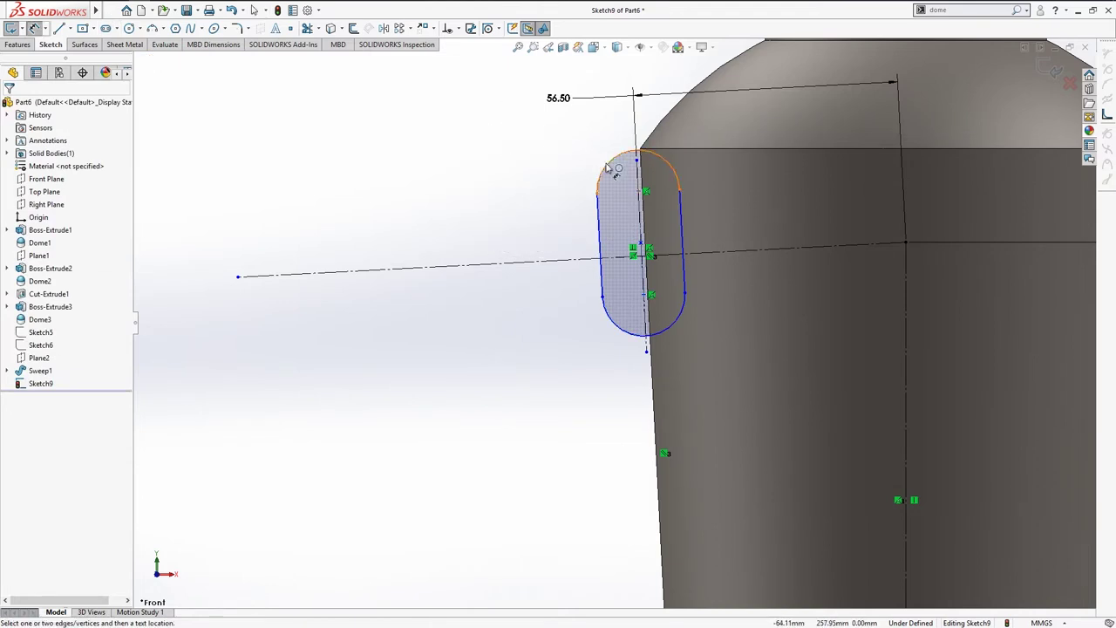
click(603, 159)
click(545, 131)
text(5)
key(Return)
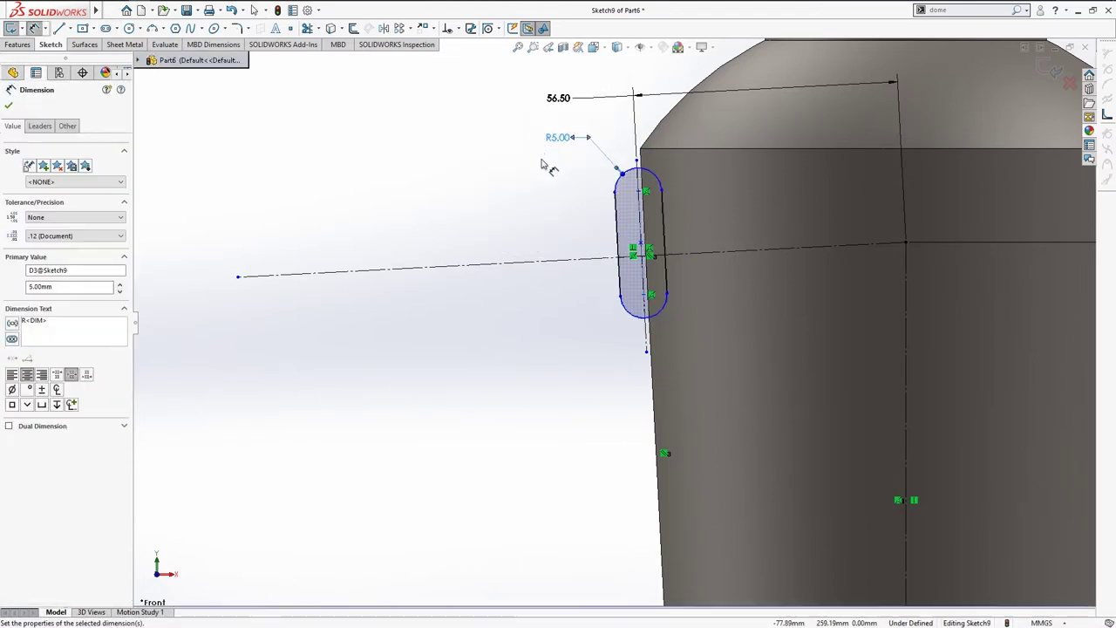
scroll(661, 251, down, 2)
scroll(604, 225, down, 1)
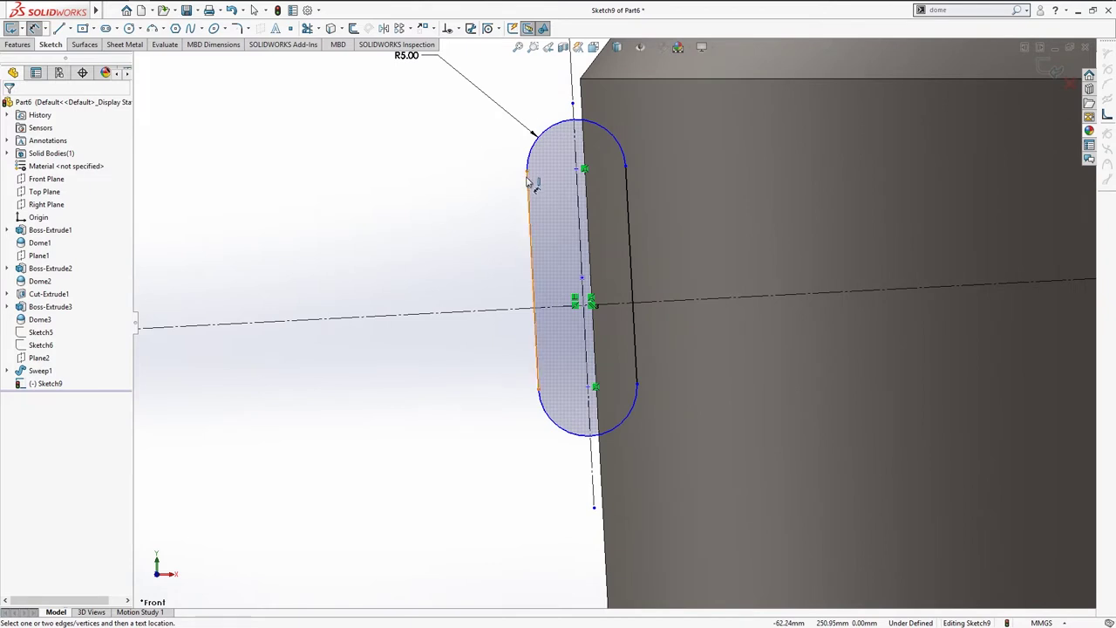
Step: Set the slot's vertical distance from the horizontal centerline to 10 mm
click(529, 253)
click(519, 308)
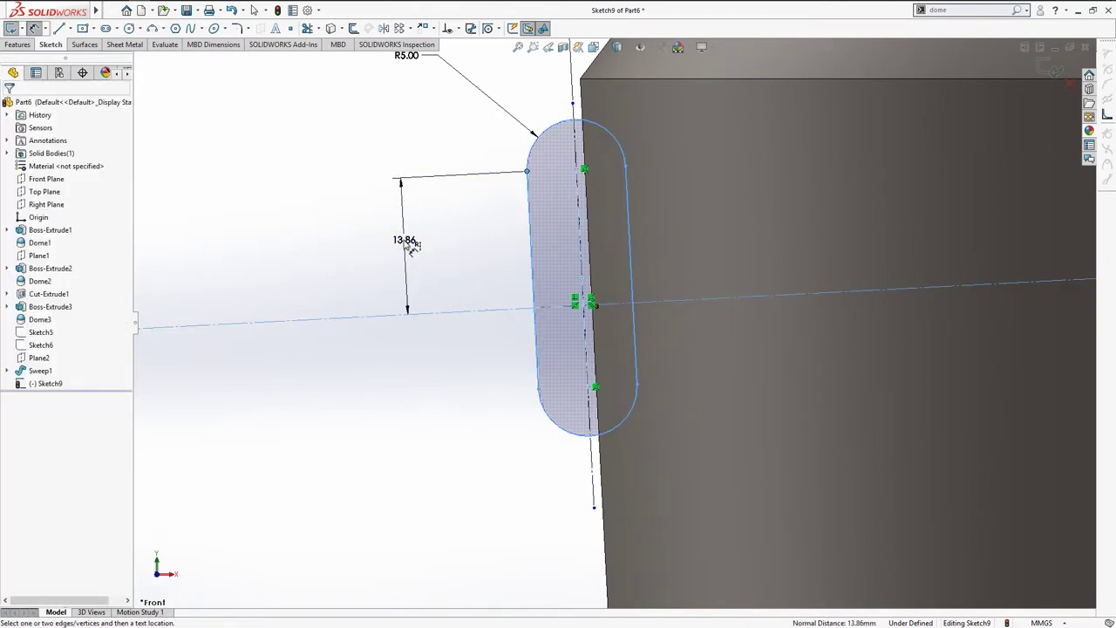
click(403, 245)
text(10)
key(Return)
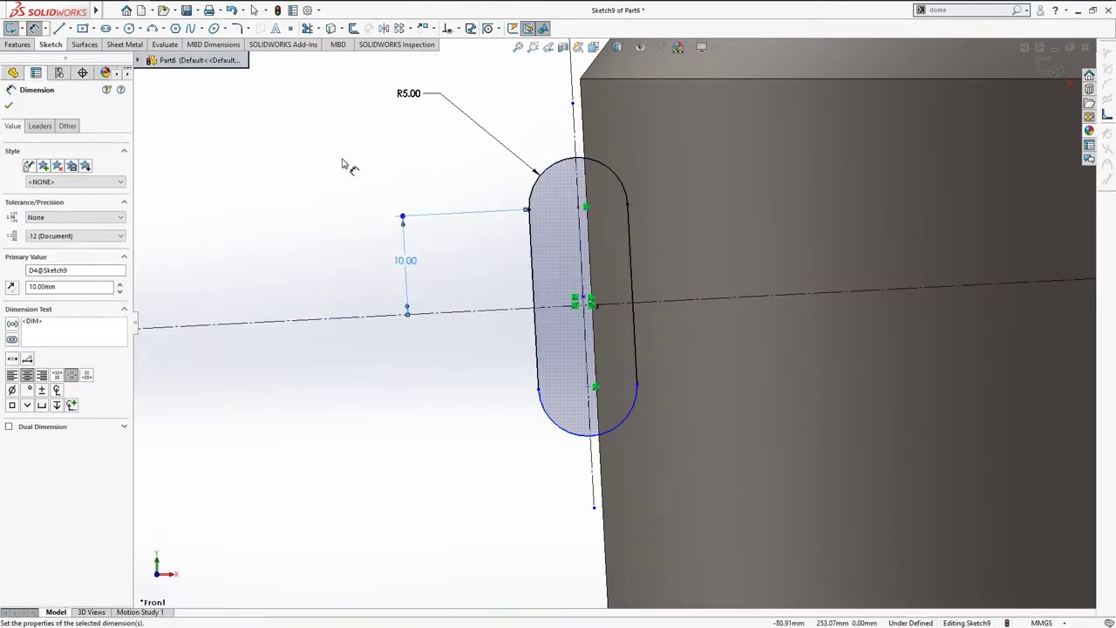
key(Escape)
scroll(485, 372, up, 1)
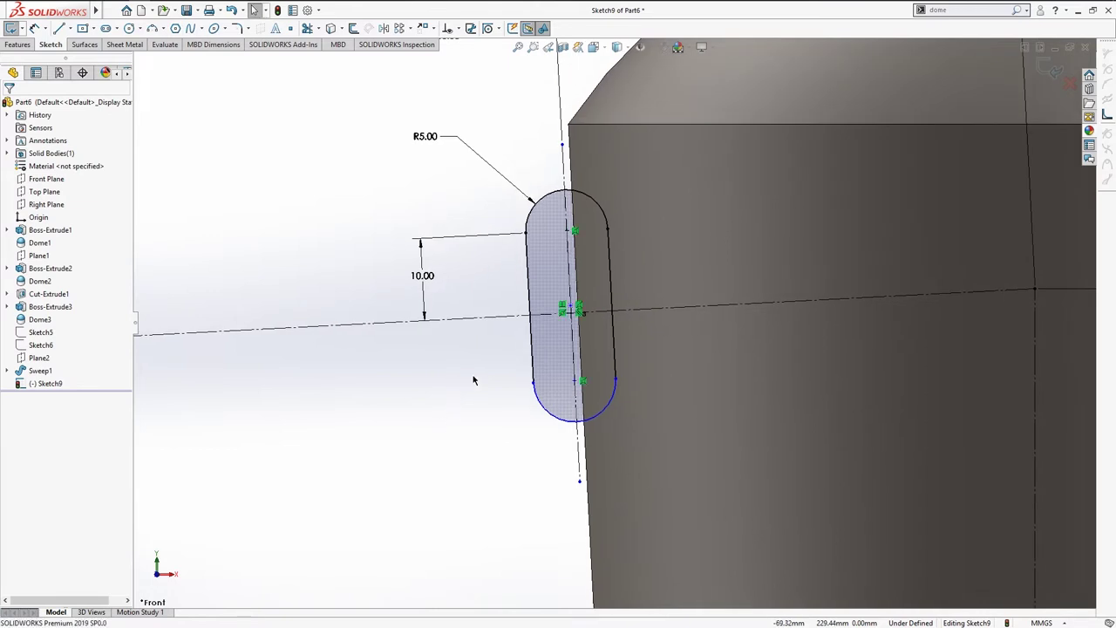
scroll(581, 323, down, 2)
Step: Check the slot's relations to the centerline, then start trimming its lower side
click(589, 299)
click(511, 308)
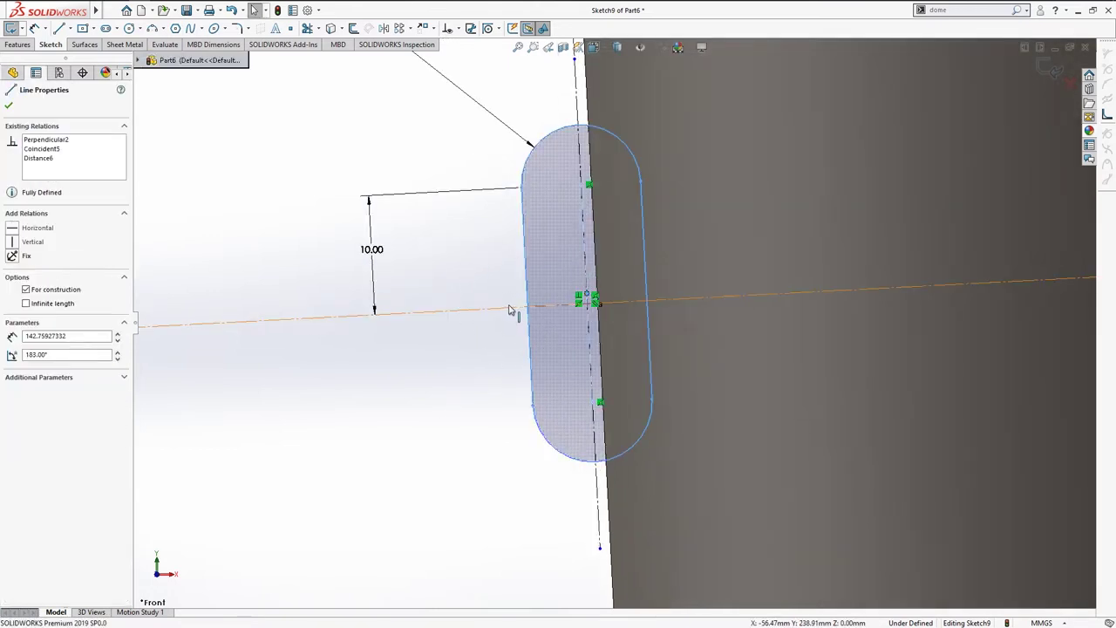
ctrl+click(591, 301)
click(438, 393)
scroll(454, 377, up, 1)
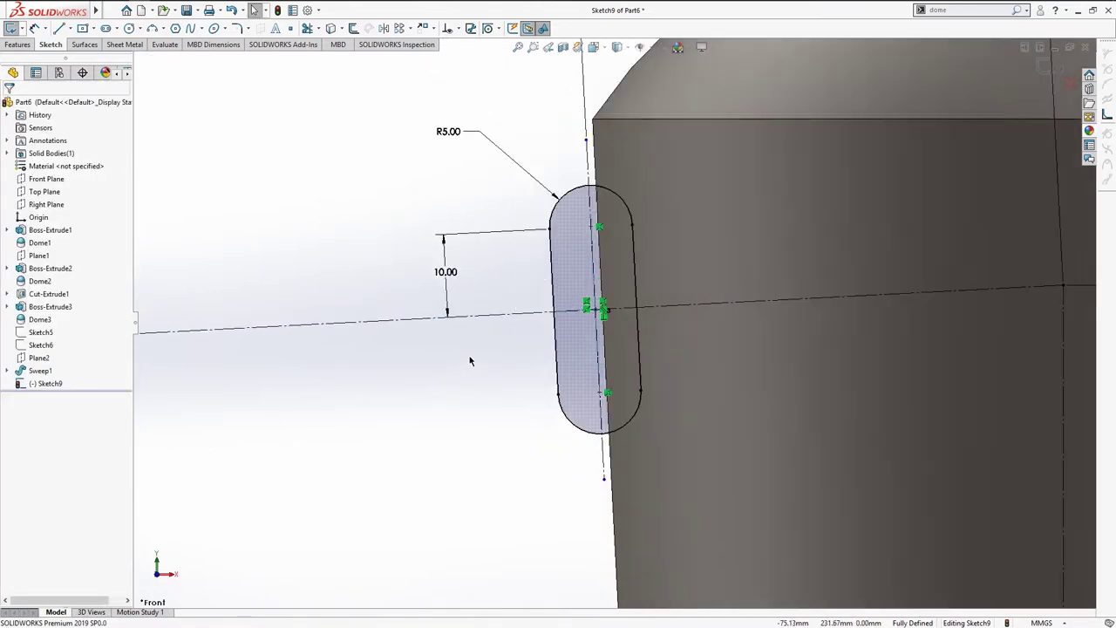
scroll(468, 361, up, 1)
ctrl+middle_drag(491, 391, 480, 365)
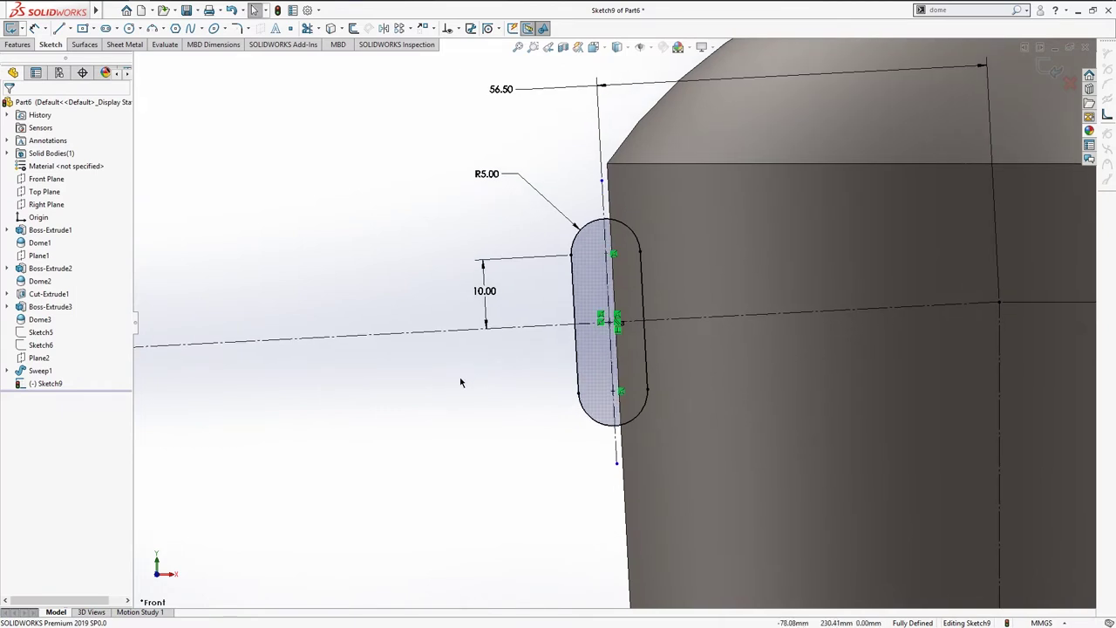
right_drag(461, 381, 471, 443)
drag(522, 396, 582, 369)
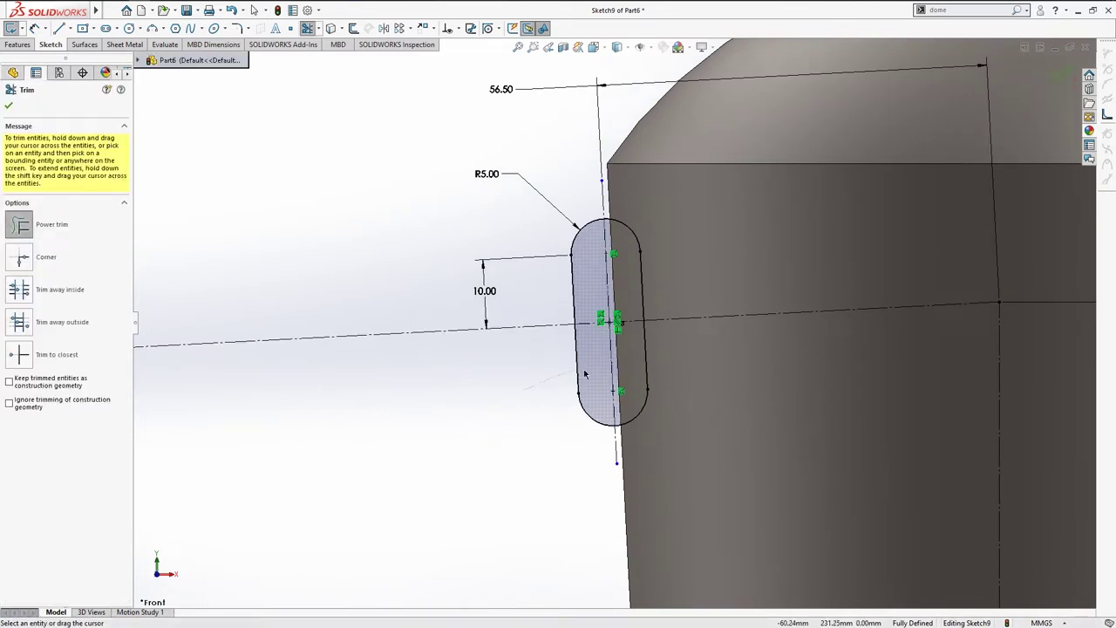
Step: Trim away the slot's lower half, accepting the slot-breaking warnings
click(579, 319)
click(579, 319)
click(579, 321)
click(583, 325)
click(581, 321)
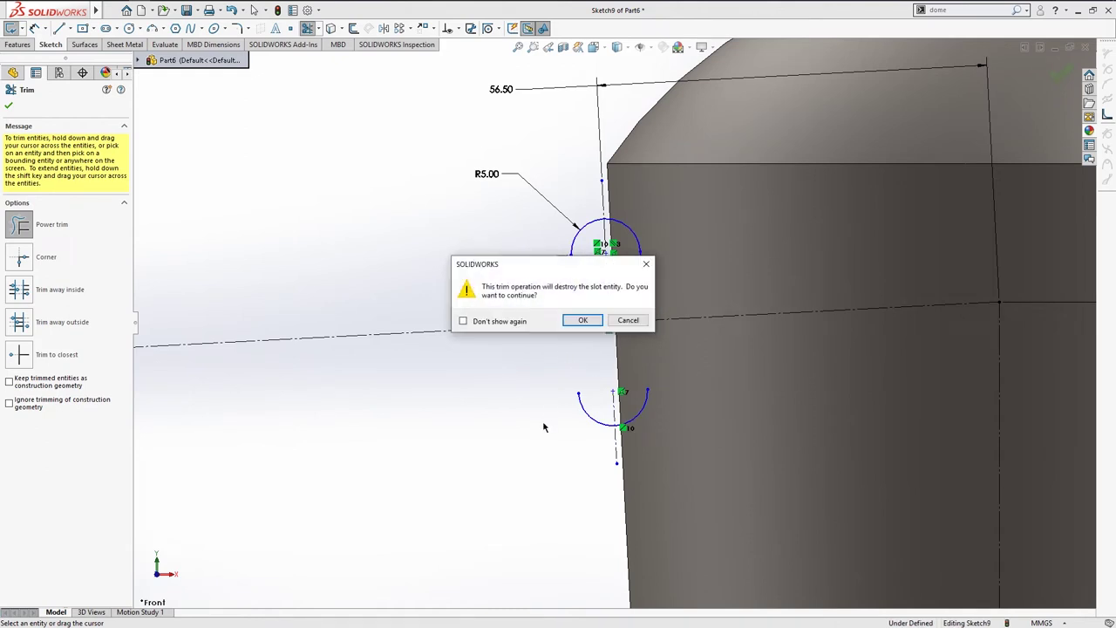
click(582, 321)
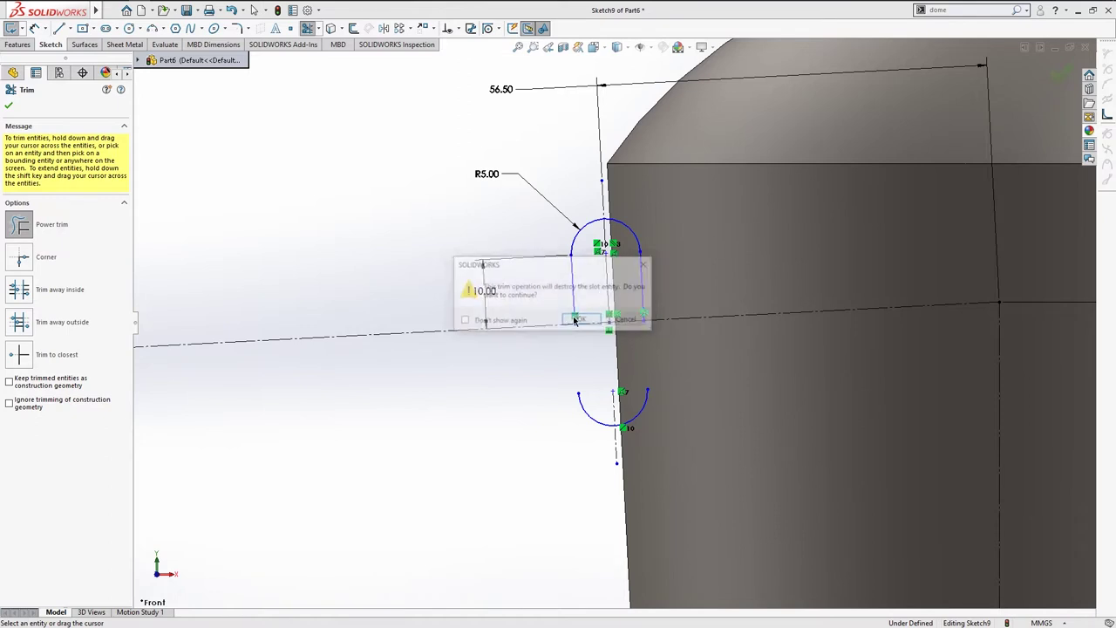
click(577, 320)
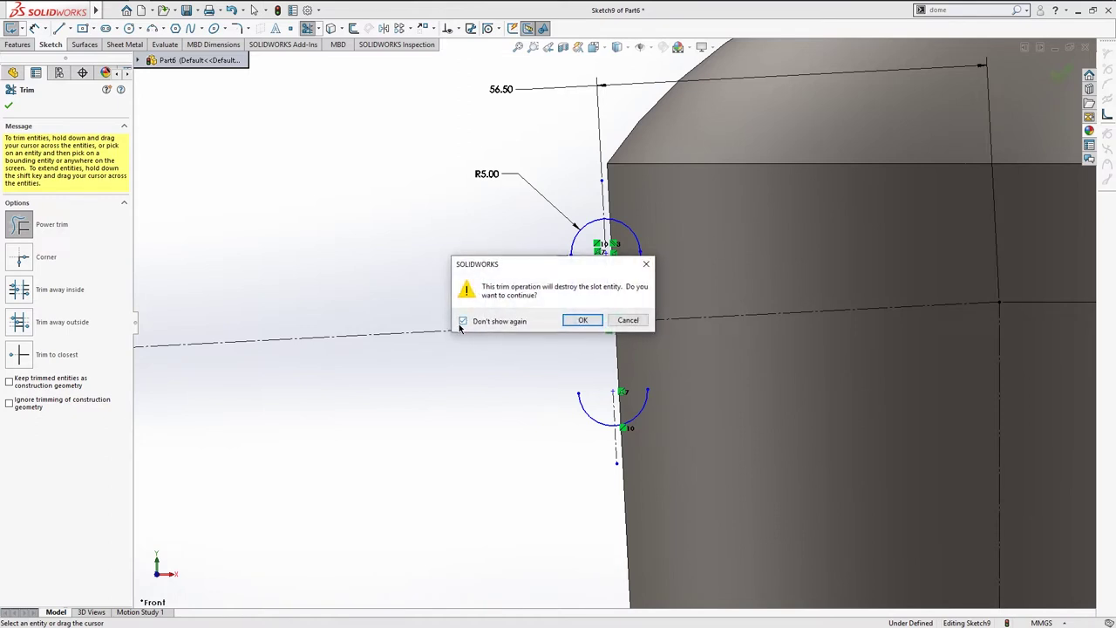
click(582, 321)
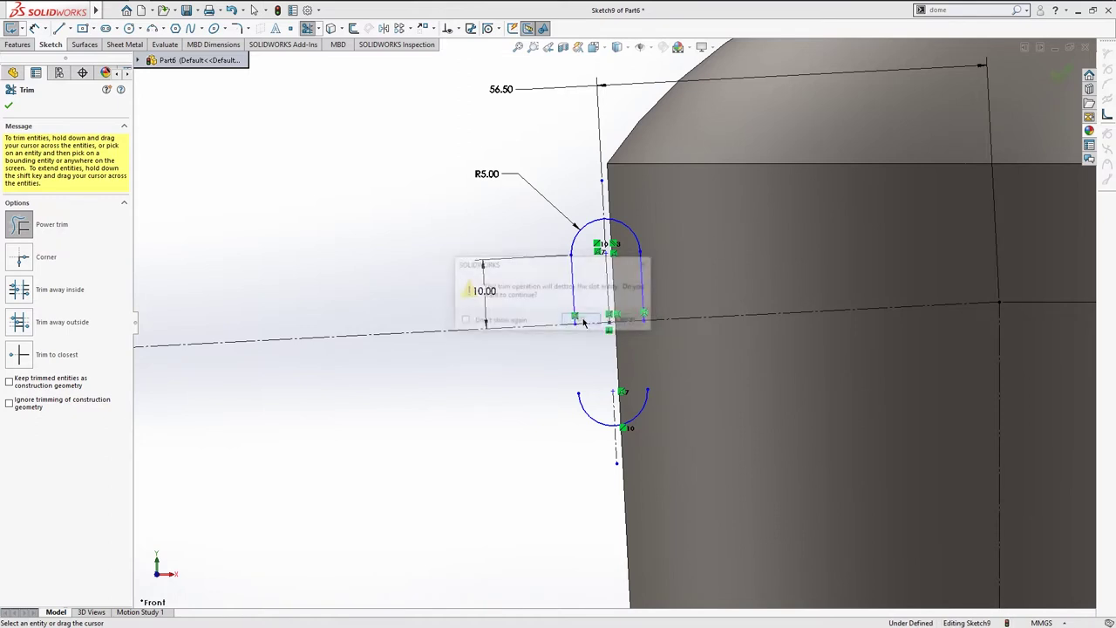
click(583, 320)
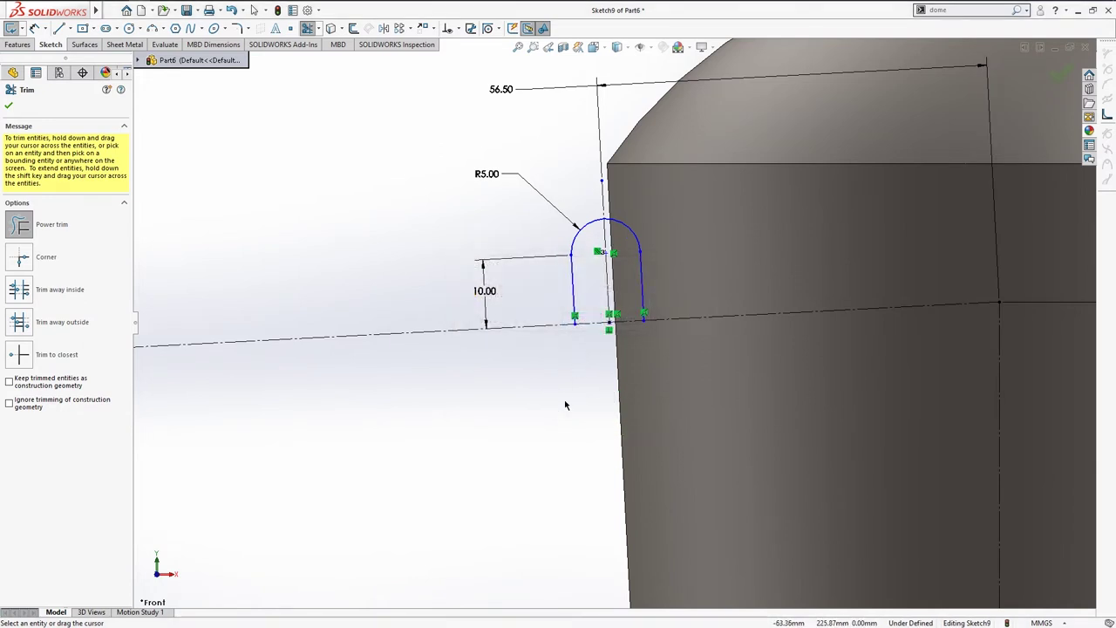
key(Escape)
Step: Draw a line across the arch's lower ends to close the profile
key(l)
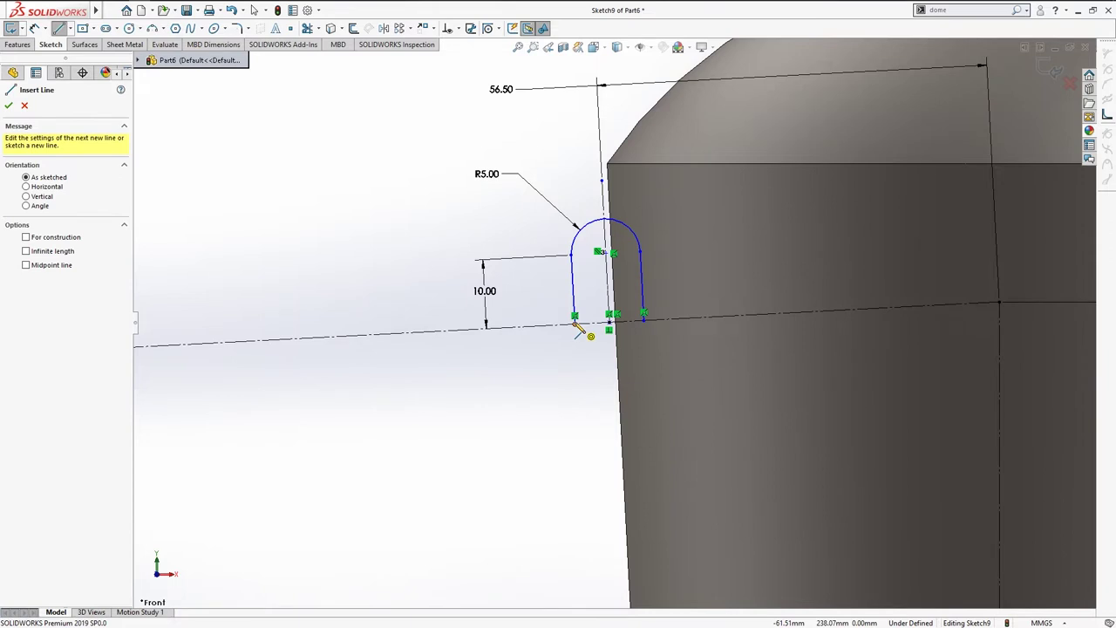
click(575, 324)
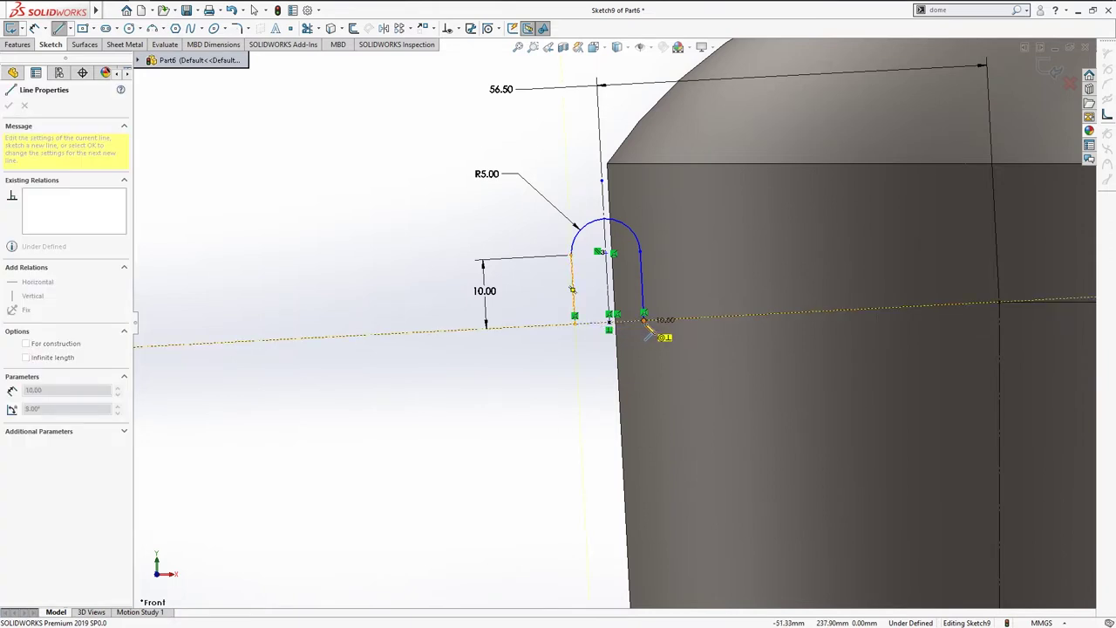
click(644, 320)
key(Escape)
scroll(553, 346, up, 3)
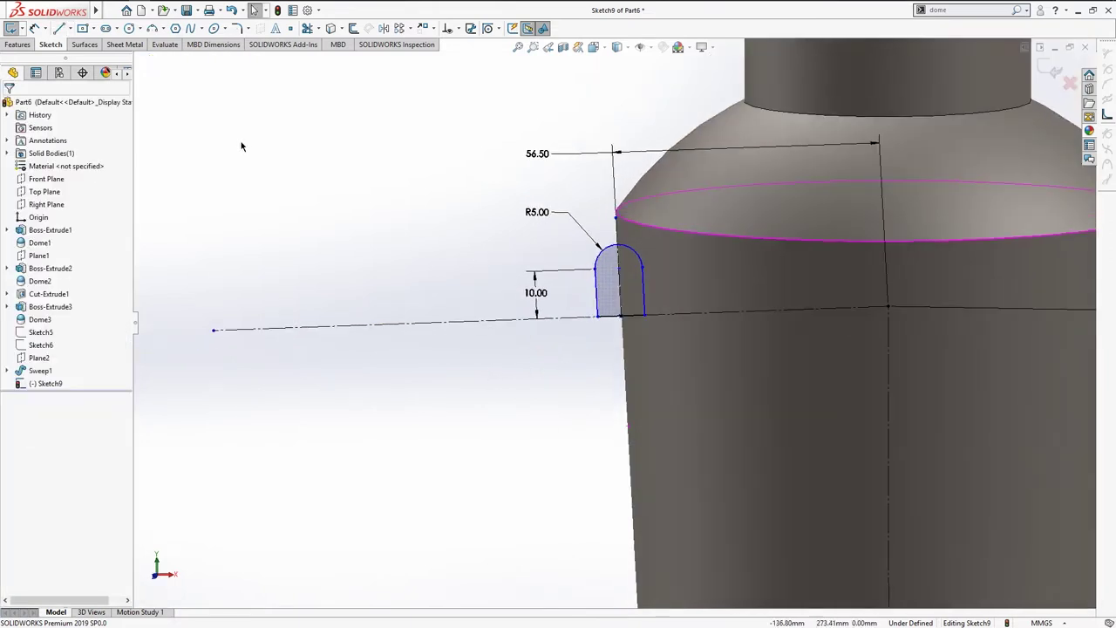
click(26, 47)
click(26, 28)
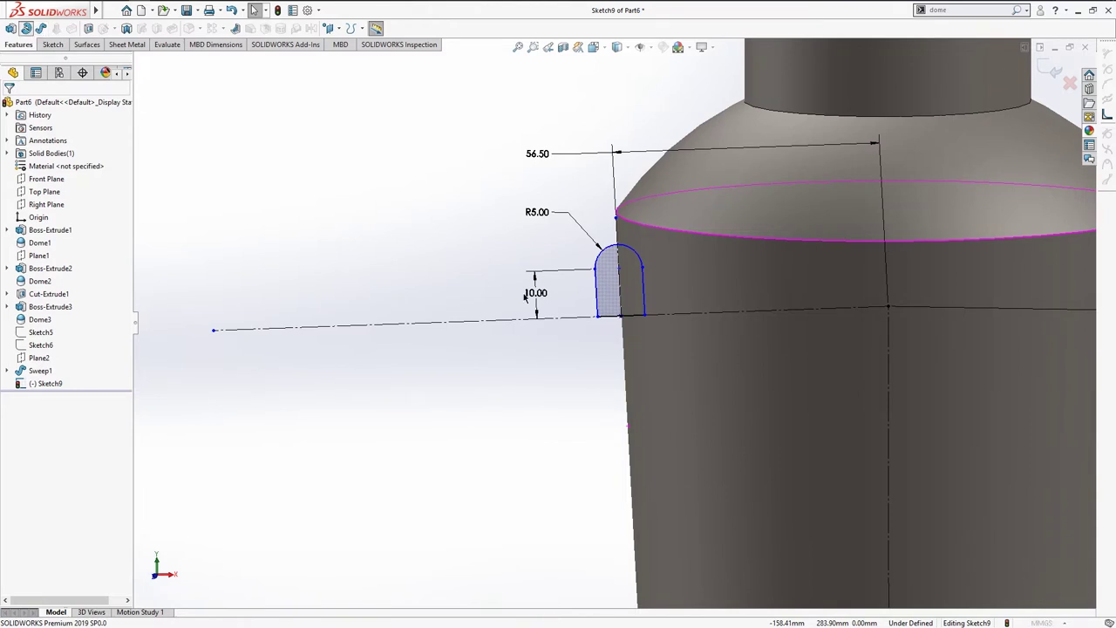
Step: Revolve the arch profile about its vertical line into a shoulder nub and orbit to inspect it
click(610, 321)
key(Return)
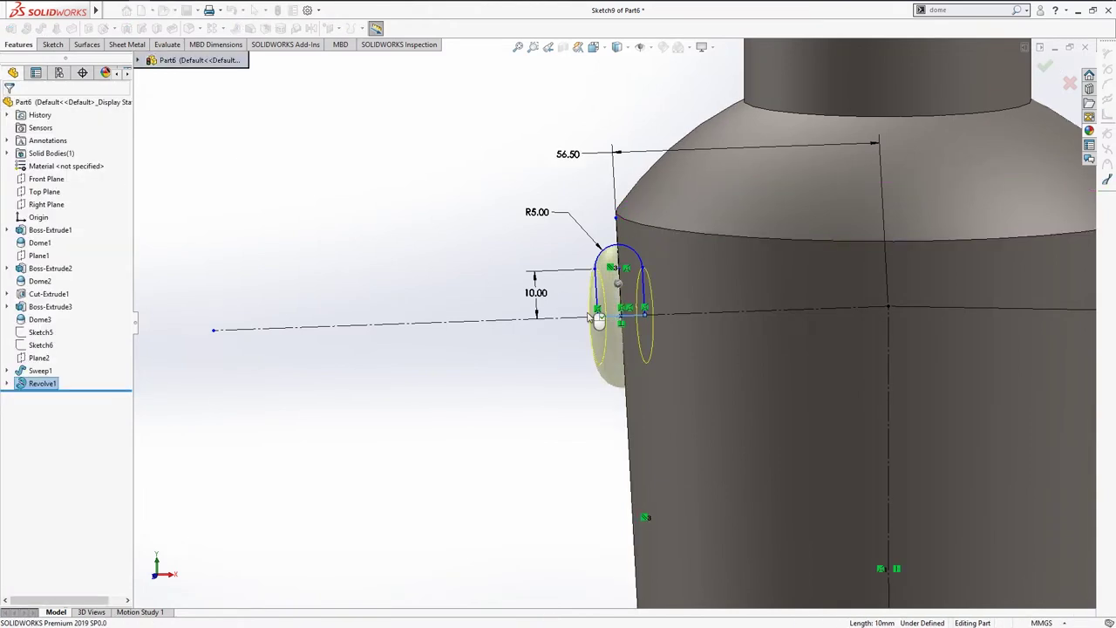
mouse_move(414, 209)
middle_down()
mouse_move(459, 294)
mouse_move(495, 253)
mouse_move(553, 249)
mouse_move(468, 274)
middle_up()
scroll(467, 274, up, 5)
scroll(797, 229, down, 3)
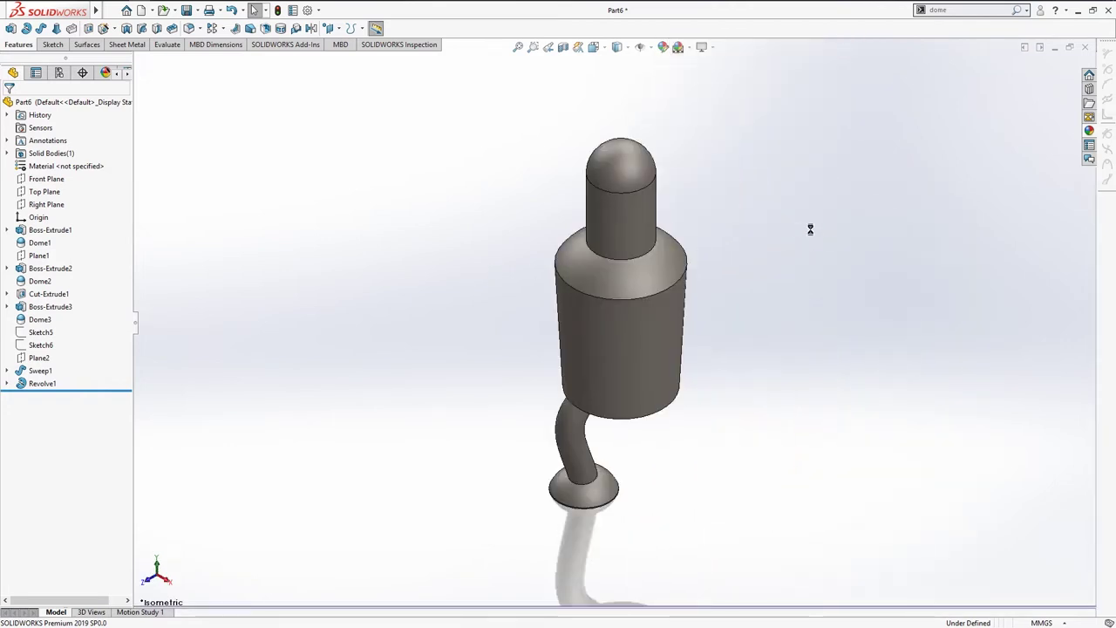
mouse_move(737, 293)
middle_down()
mouse_move(768, 225)
mouse_move(733, 217)
middle_up()
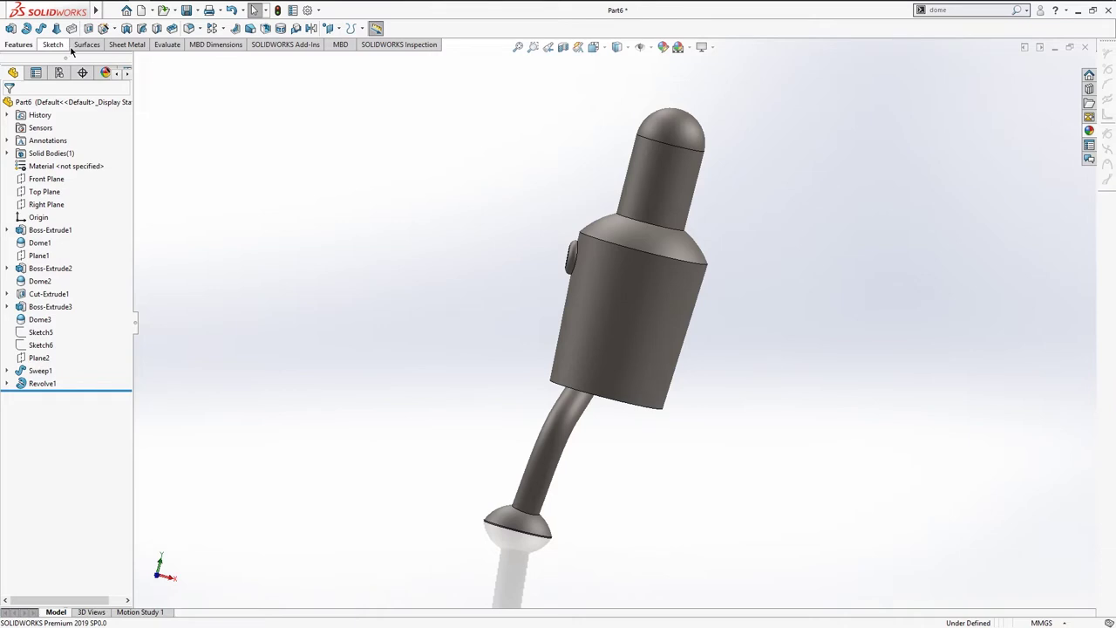
click(313, 30)
Step: Mirror the solid body across the Right Plane to copy the side knob
click(138, 60)
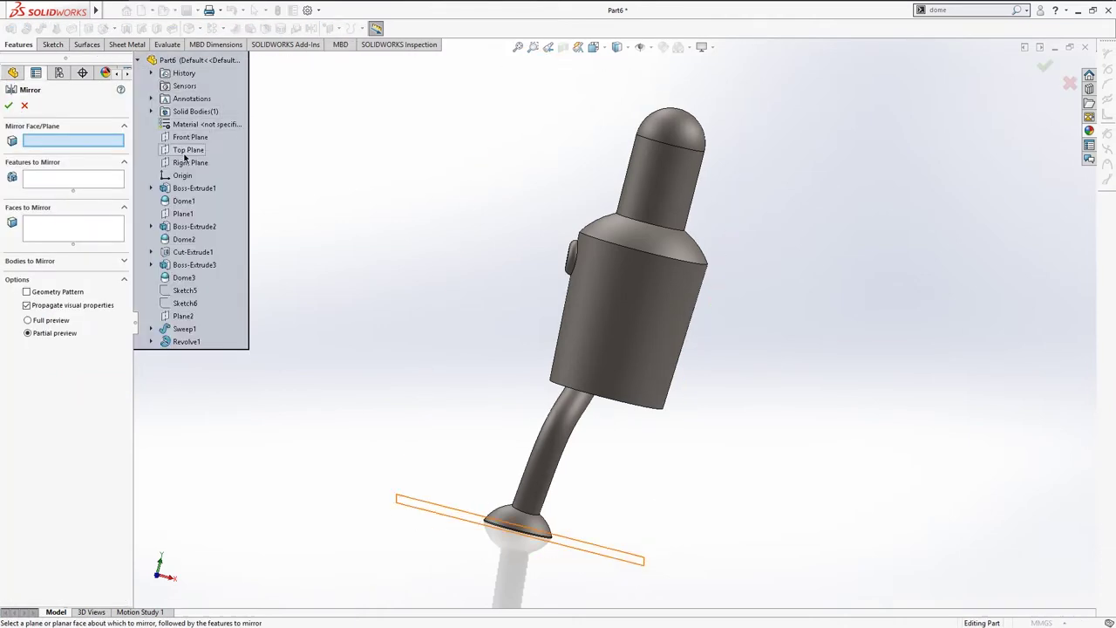
click(190, 162)
click(140, 59)
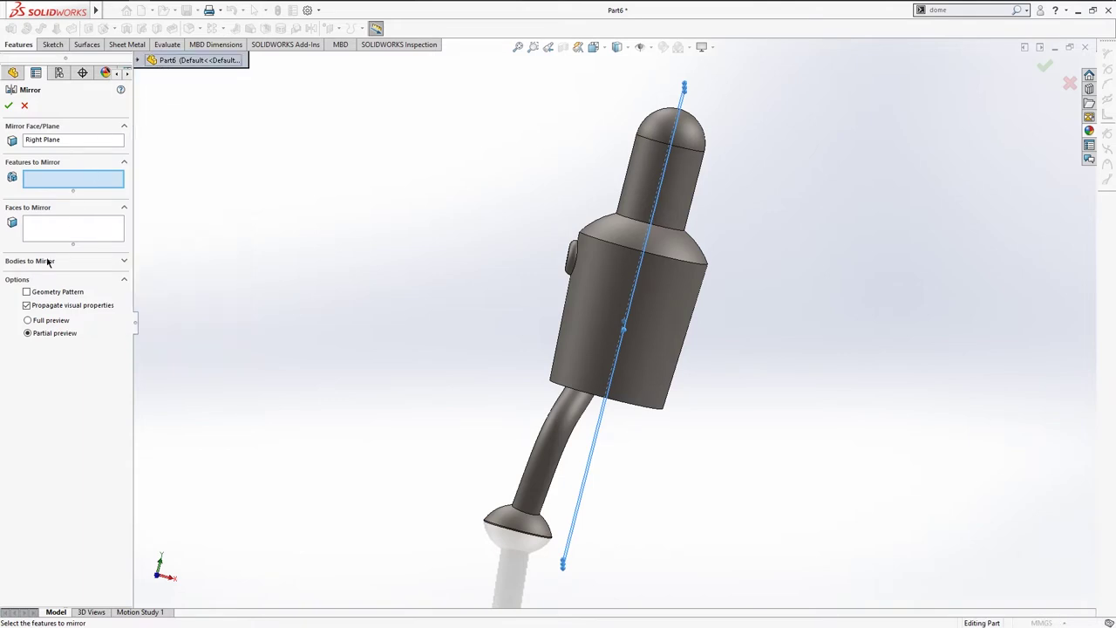
click(46, 261)
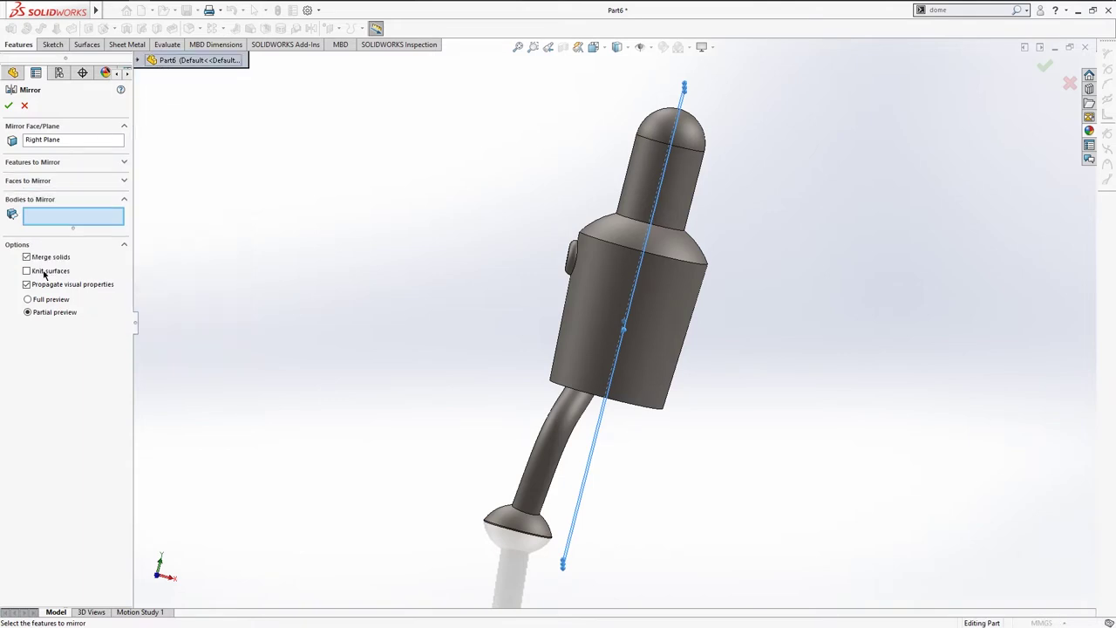
click(559, 456)
right_click(559, 457)
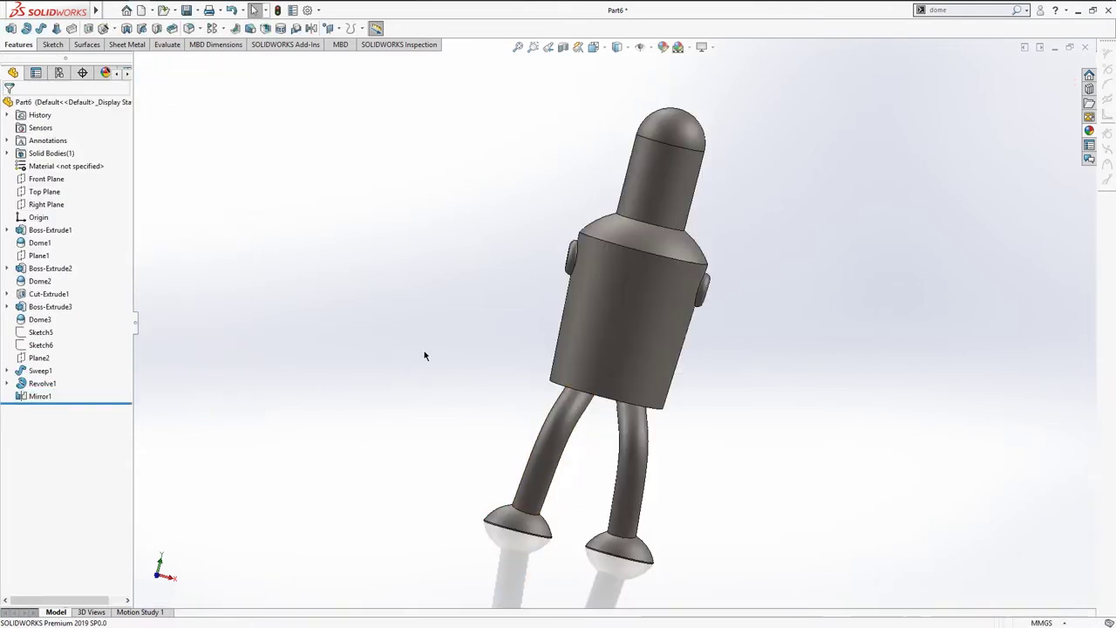
Step: Return to the isometric view and save the part
middle_drag(436, 354, 410, 323)
key(ctrl+7)
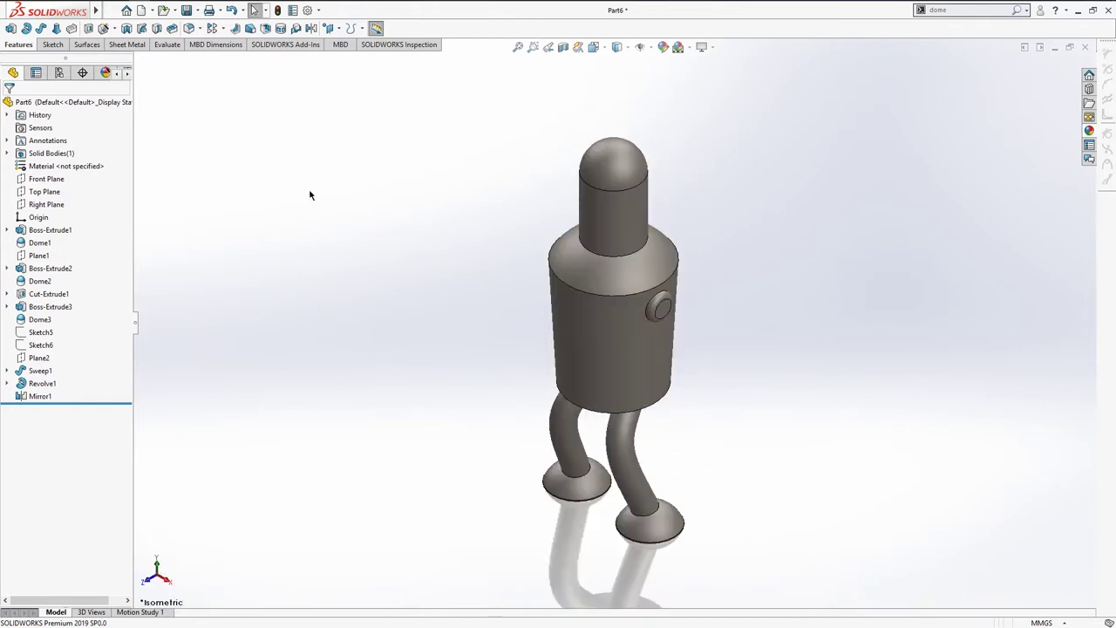
key(ctrl+s)
scroll(721, 292, down, 3)
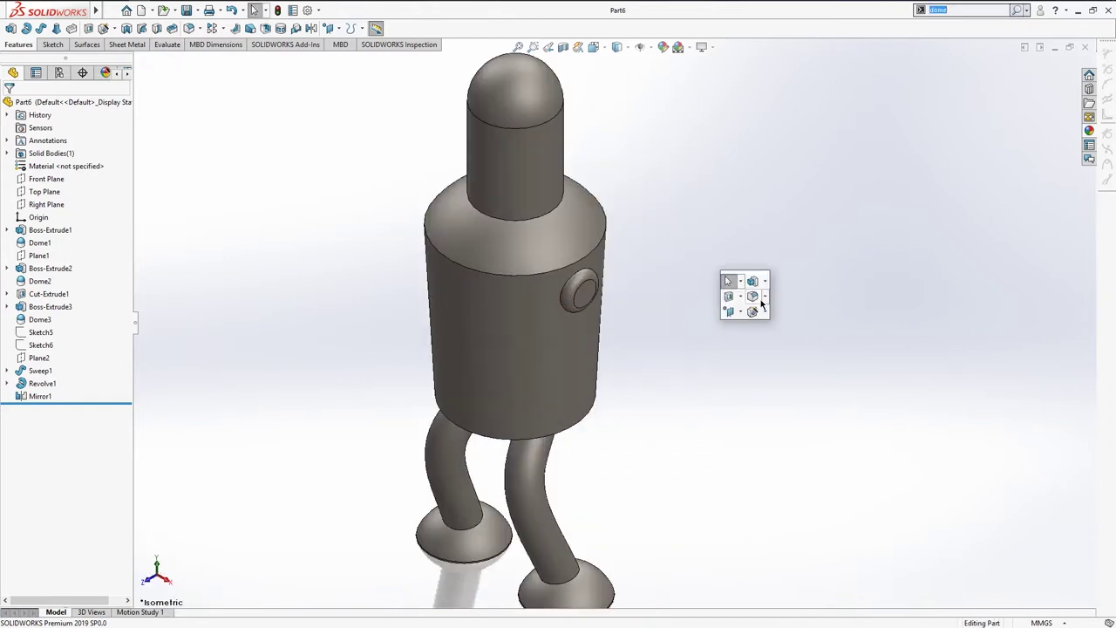
Step: Start a sketch on the side button's face and draw a circle centred on it
click(589, 295)
click(656, 261)
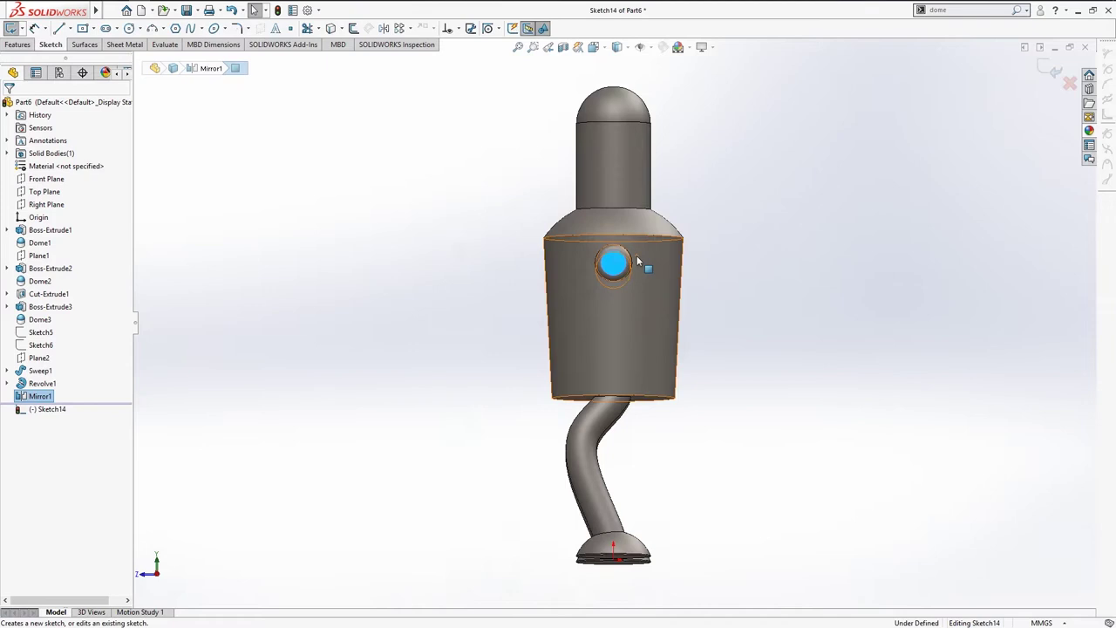
scroll(821, 235, down, 3)
key(s)
click(856, 376)
scroll(441, 324, down, 2)
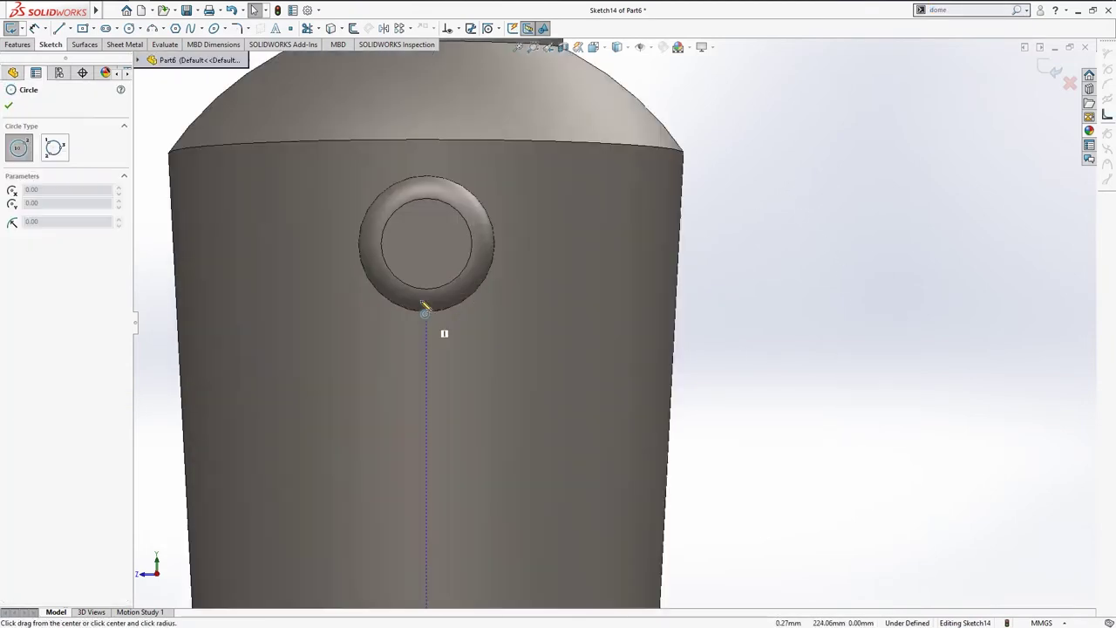
scroll(444, 261, down, 2)
click(461, 237)
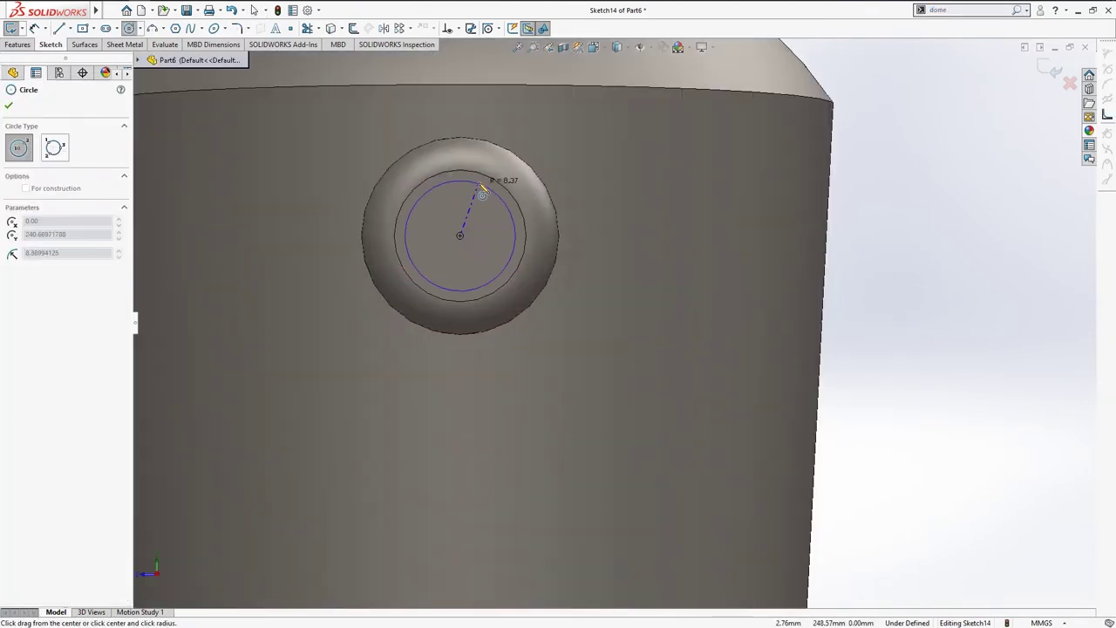
click(490, 205)
key(Escape)
Step: Dimension the circle to Ø19 mm and return to the isometric view
click(500, 237)
click(909, 244)
key(Return)
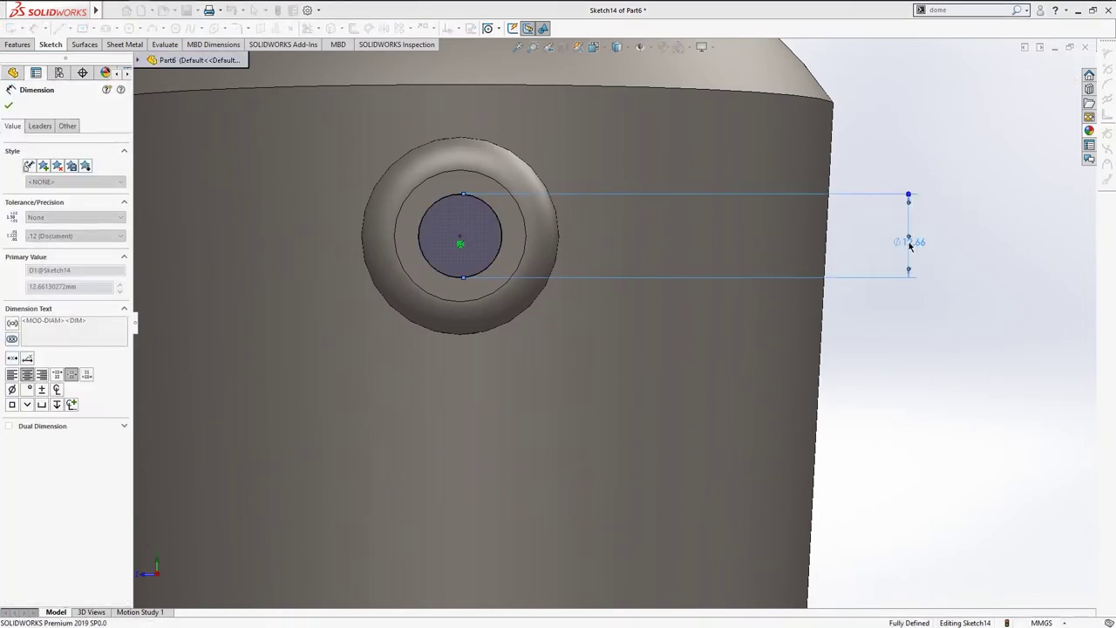
key(Escape)
key(ctrl+7)
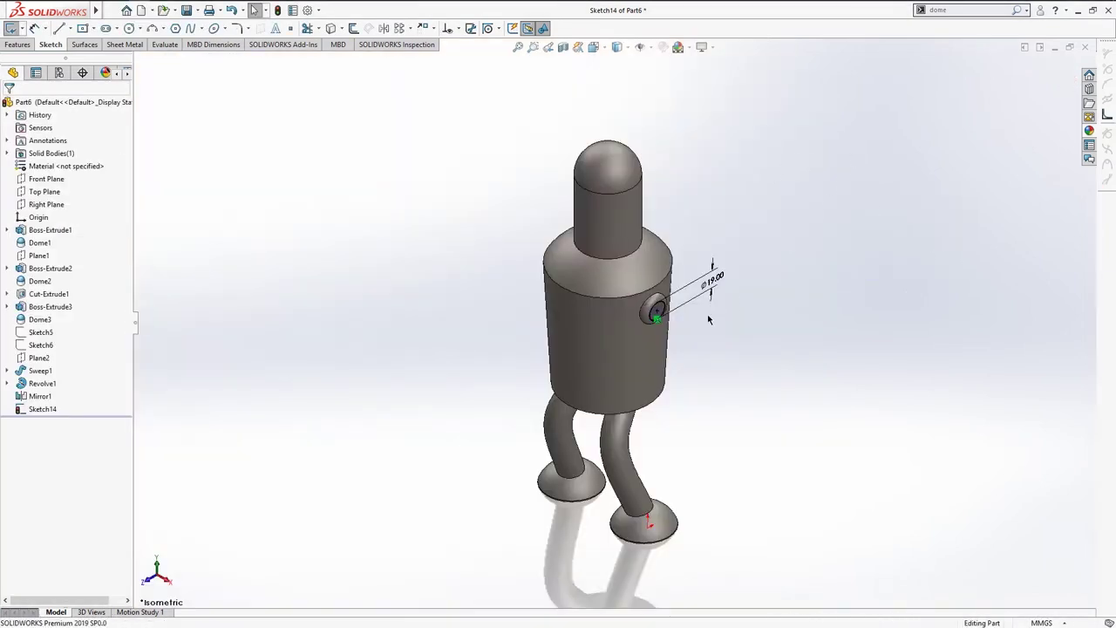
scroll(717, 312, up, 3)
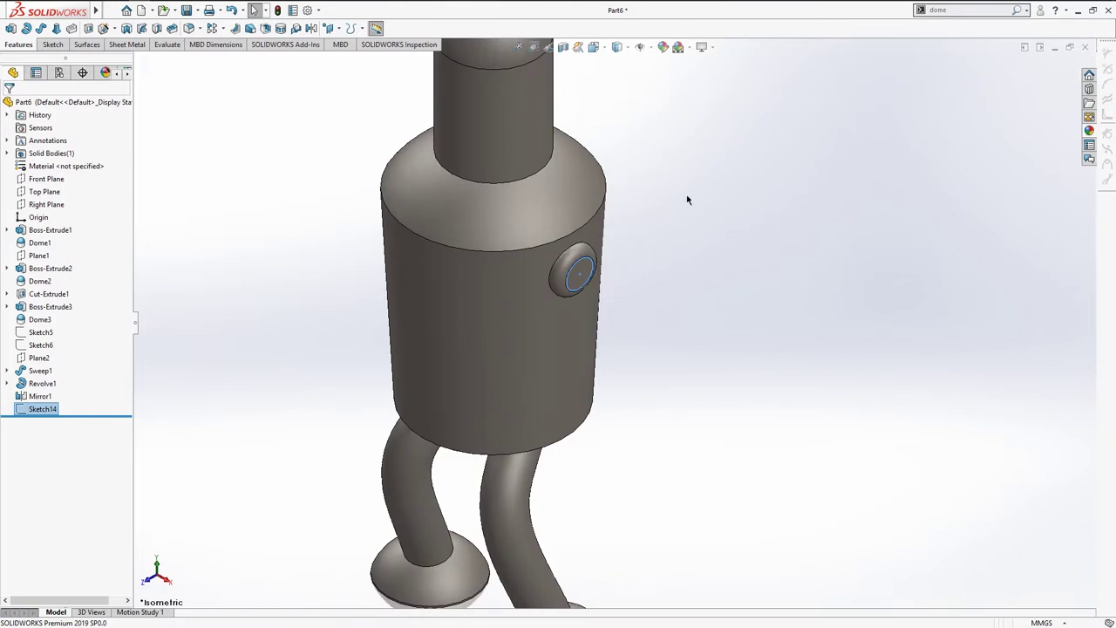
Step: Start a sketch on the Front Plane and draw a first spline down from the side button
click(40, 178)
click(47, 156)
key(s)
click(214, 253)
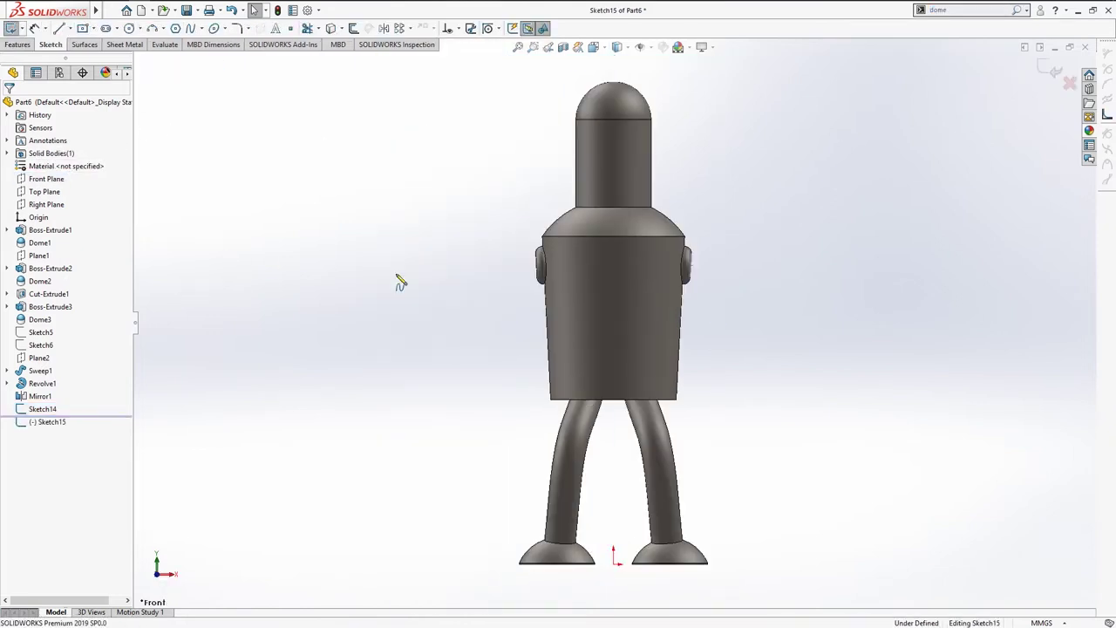
scroll(716, 328, up, 1)
scroll(613, 270, up, 3)
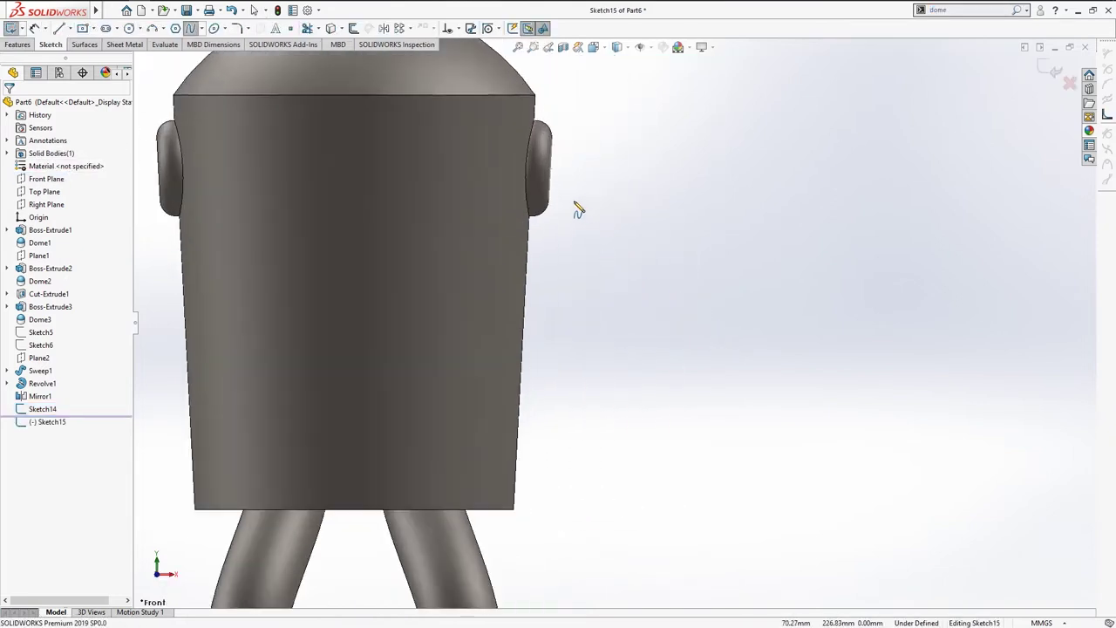
click(549, 168)
click(638, 255)
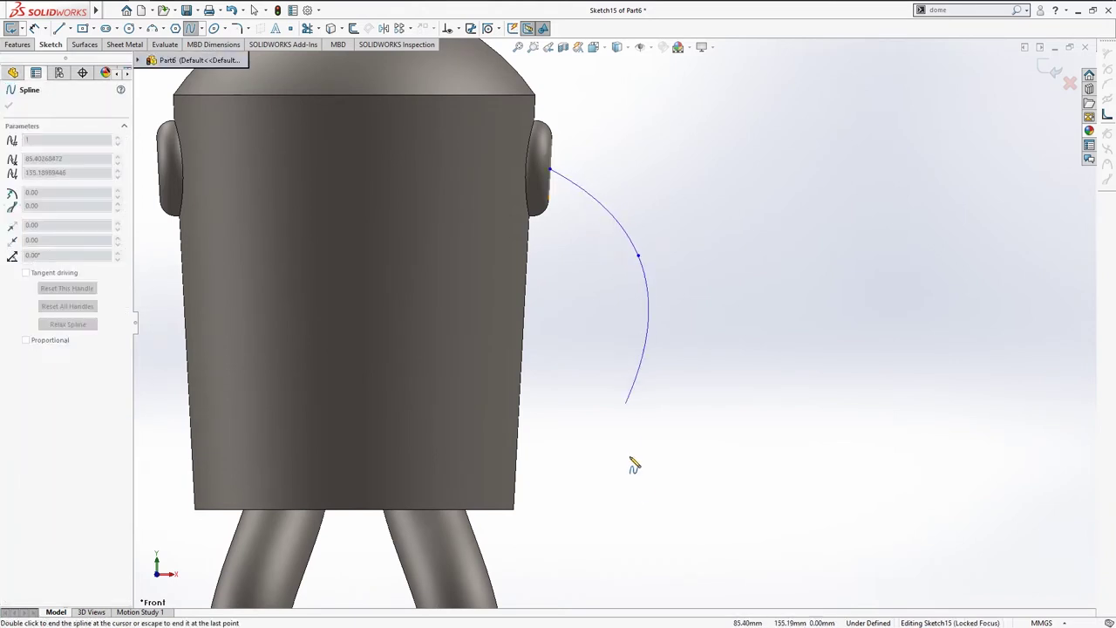
double_click(634, 492)
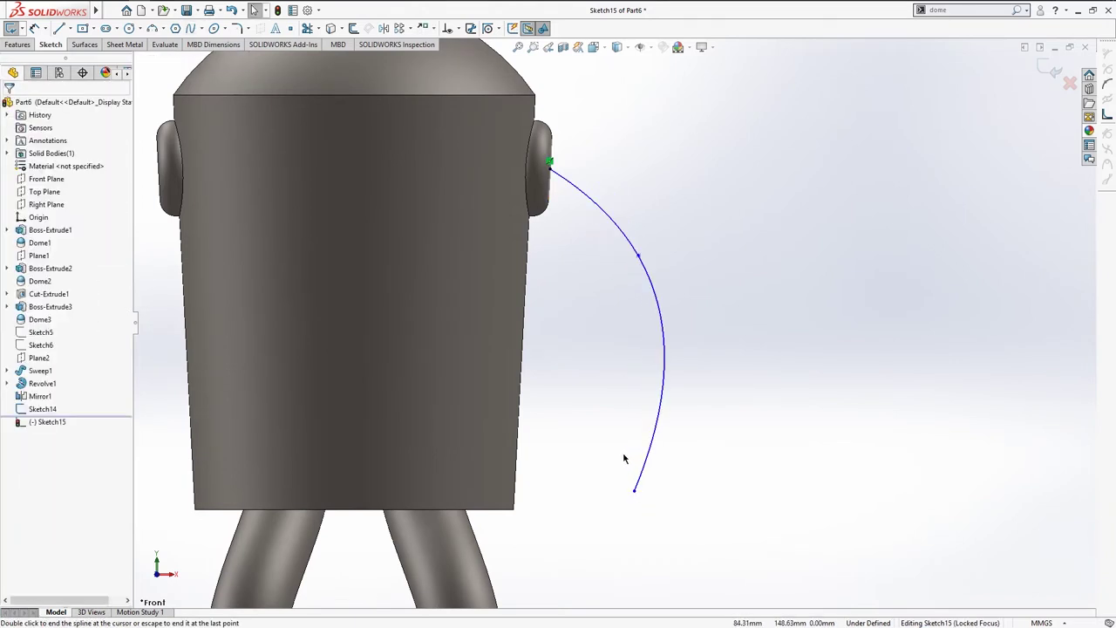
scroll(624, 305, down, 2)
scroll(637, 259, down, 3)
scroll(660, 250, up, 2)
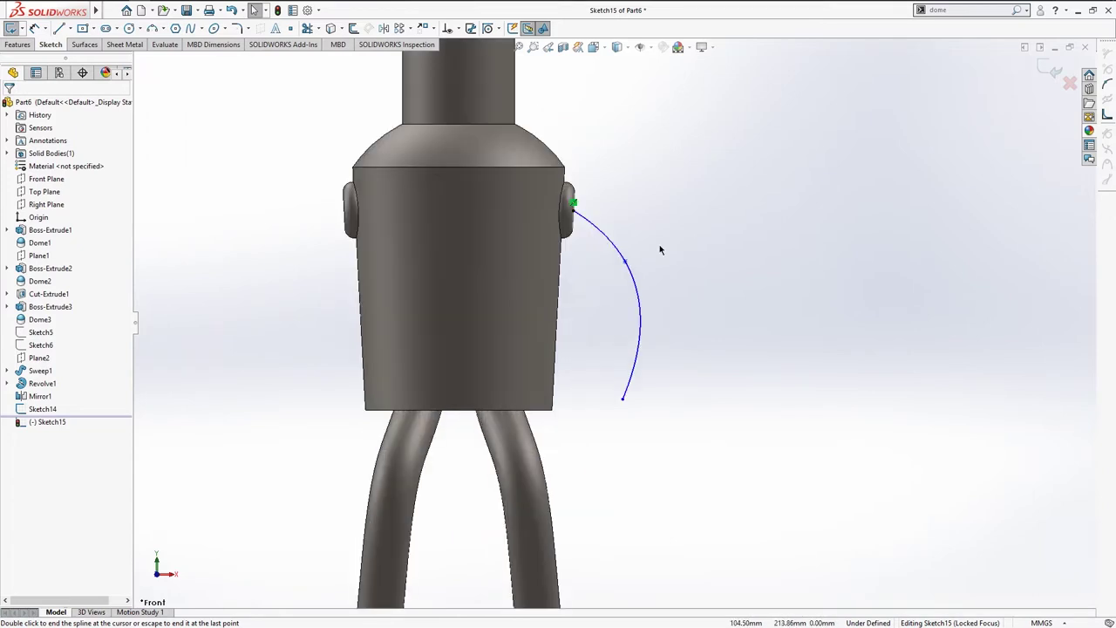
Step: Delete the first spline and redraw it arcing out and down from the button like an arm
click(607, 240)
key(Delete)
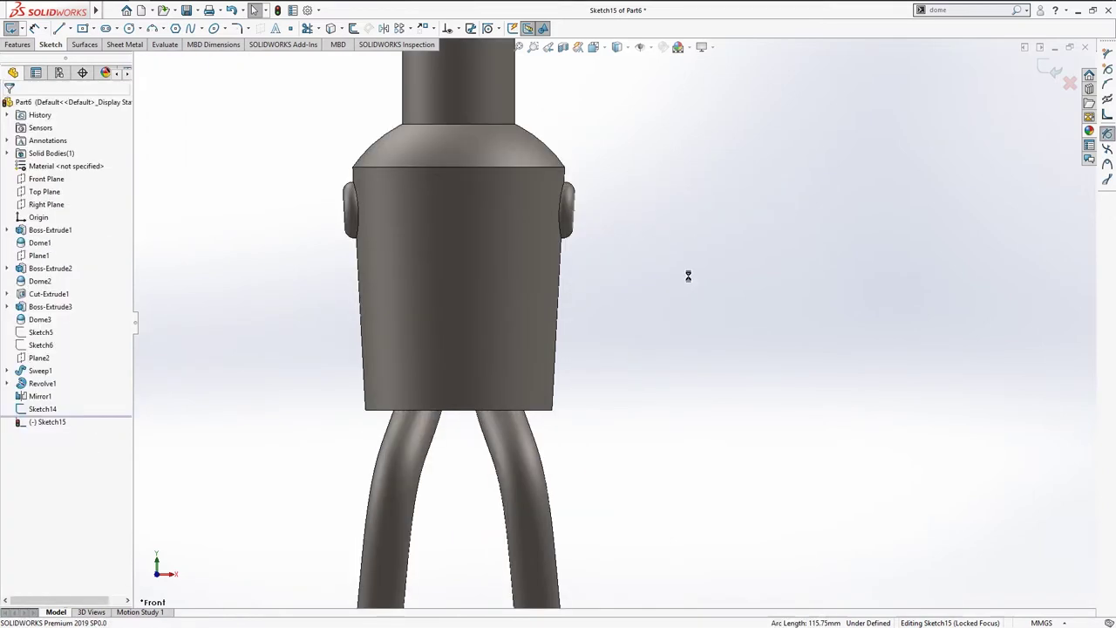
key(s)
click(698, 311)
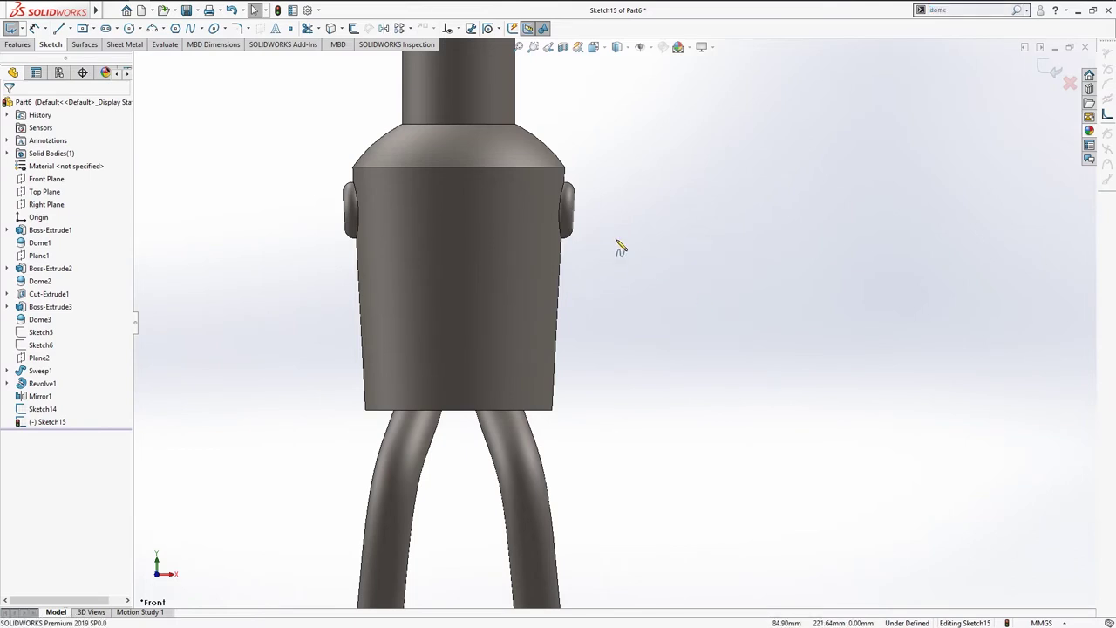
click(573, 210)
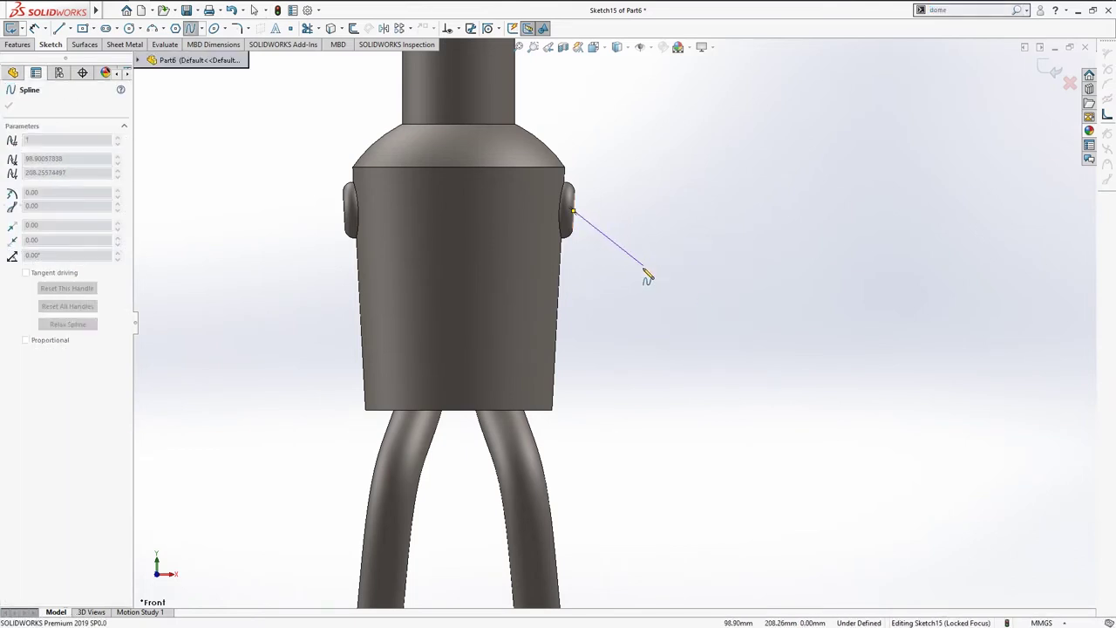
click(638, 265)
click(644, 351)
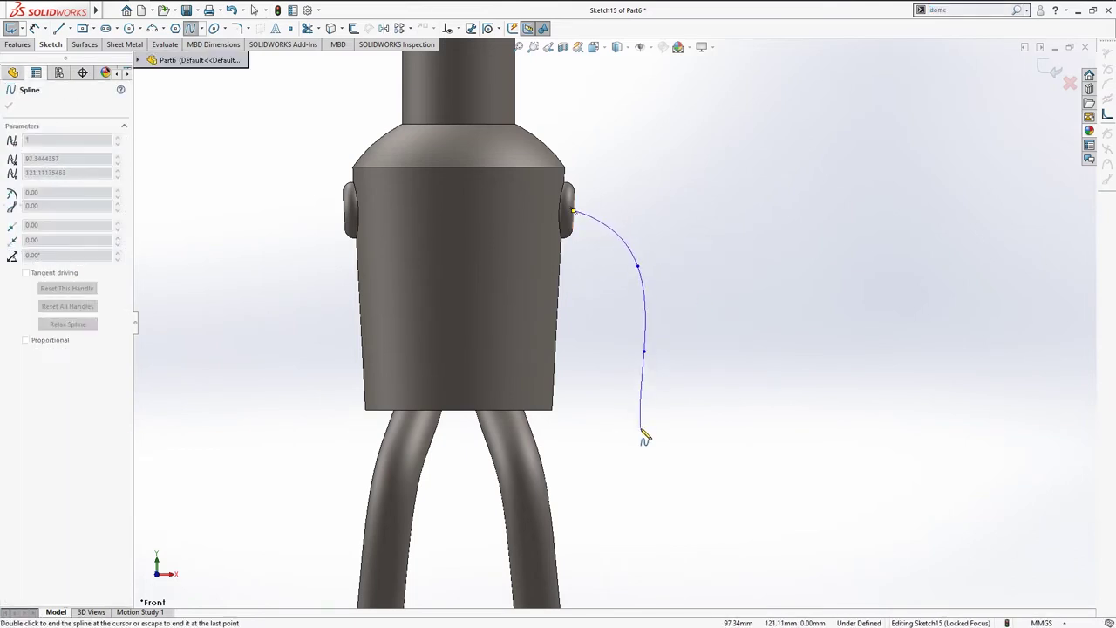
double_click(645, 408)
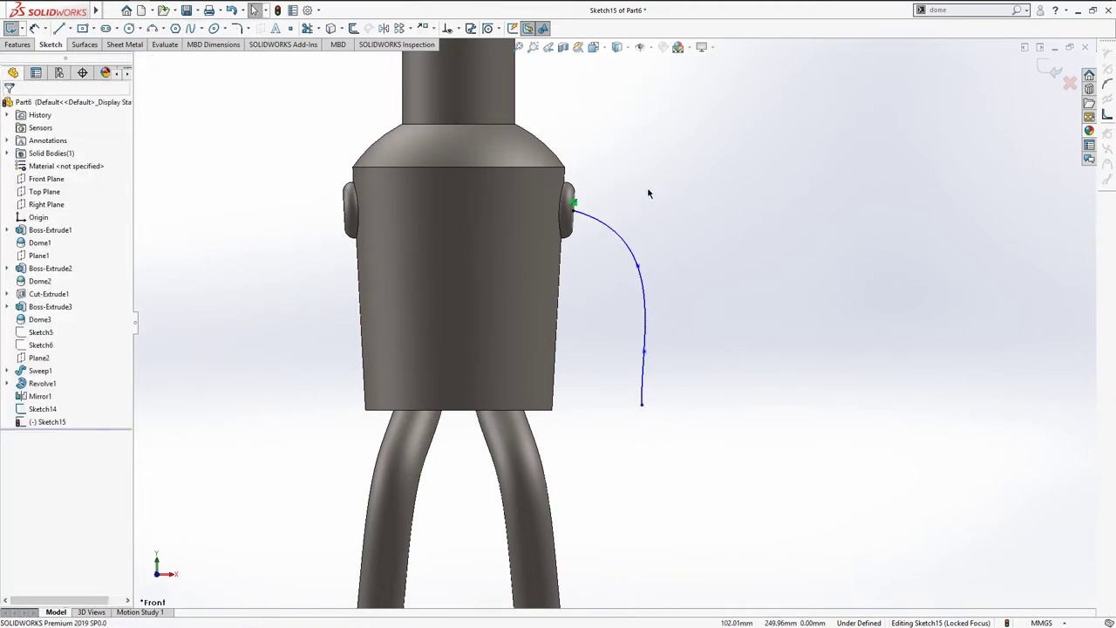
scroll(647, 188, down, 2)
scroll(628, 217, down, 3)
Step: Reshape the arm spline by tilting its start tangent handle at the knob
click(522, 260)
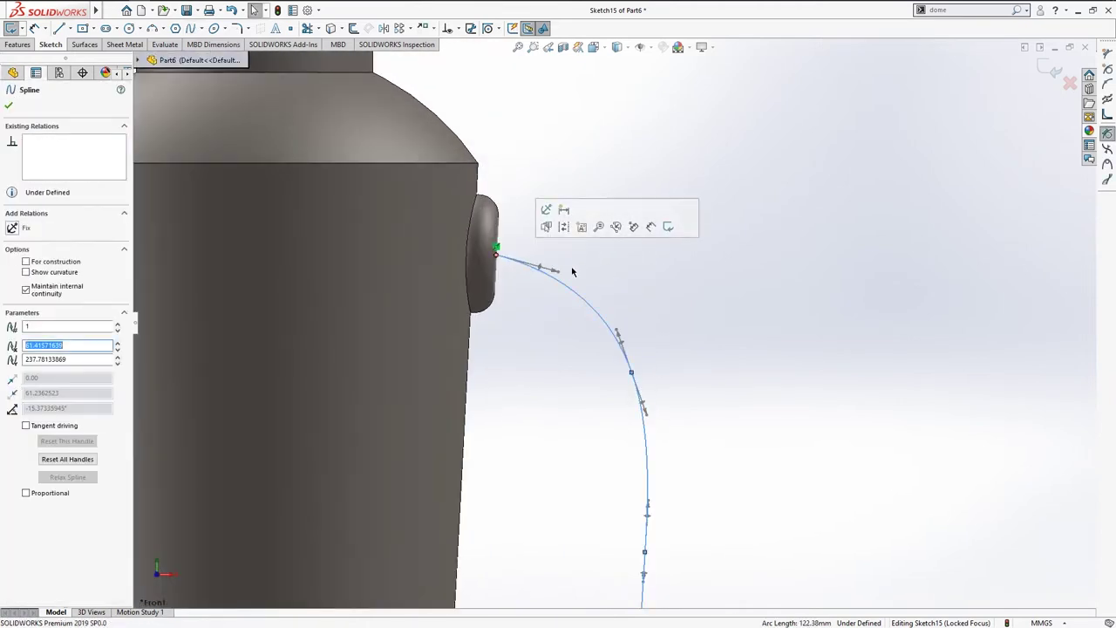
click(646, 290)
click(559, 275)
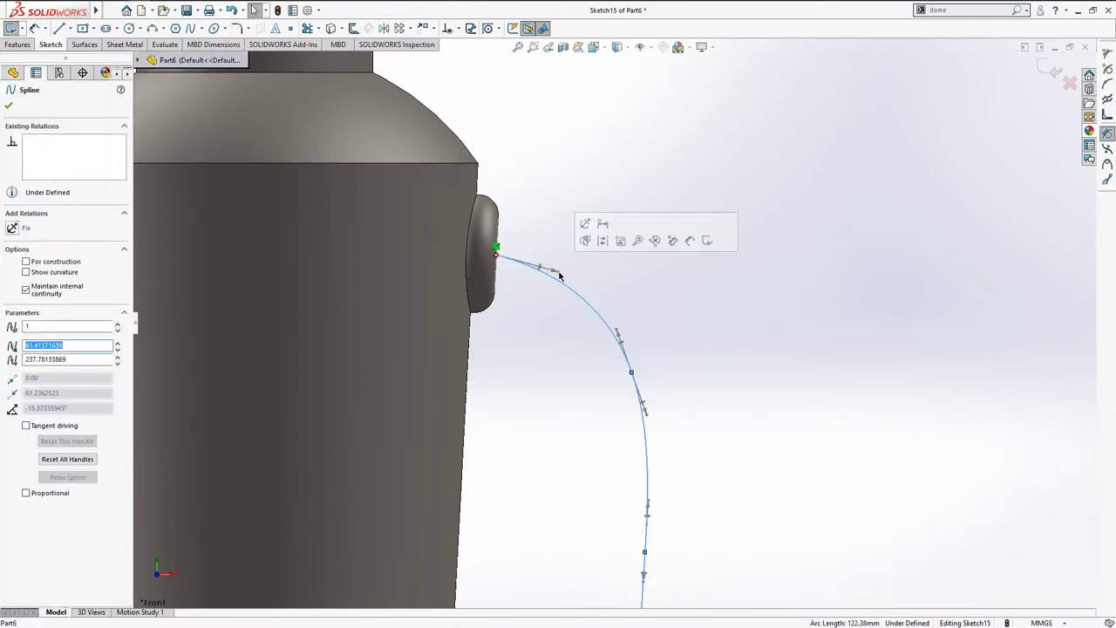
drag(561, 272, 560, 261)
click(628, 259)
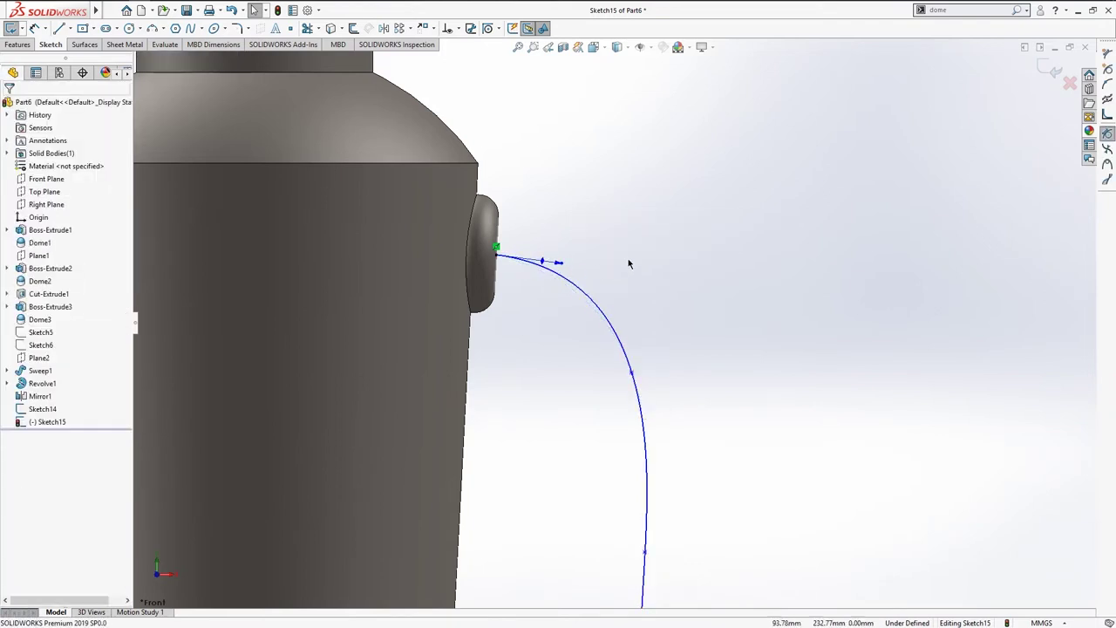
Step: Dimension the spline's start tangent to 50
click(558, 262)
click(582, 225)
text(50)
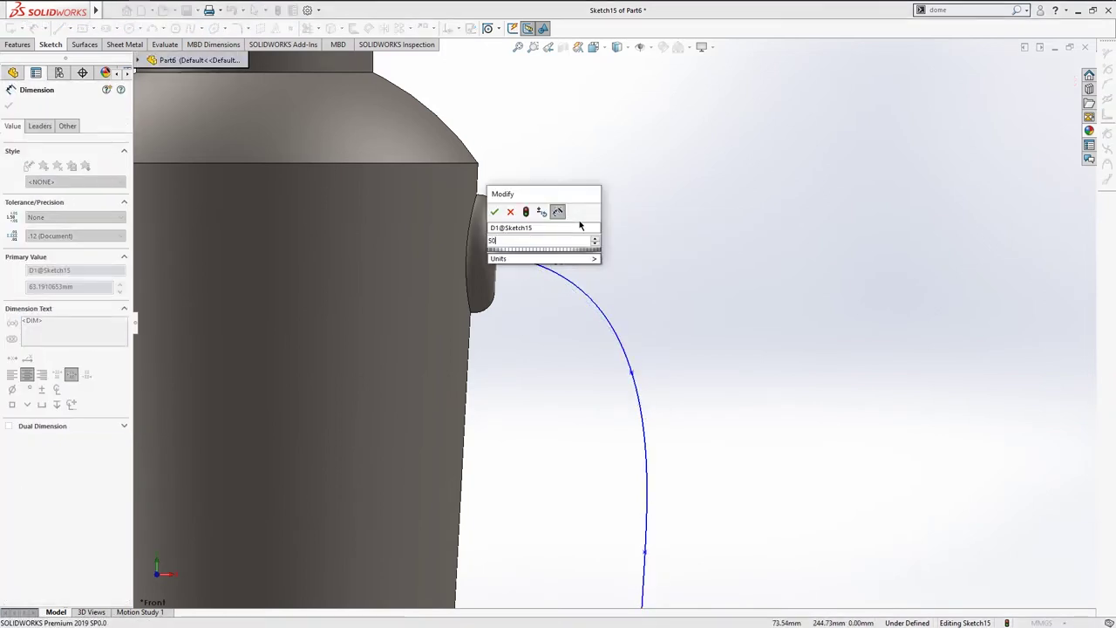
key(Return)
scroll(601, 253, up, 3)
scroll(636, 296, down, 2)
scroll(624, 323, up, 1)
scroll(615, 334, down, 2)
scroll(611, 328, up, 2)
Step: Shift the spline's middle, lower and end points slightly left
click(639, 376)
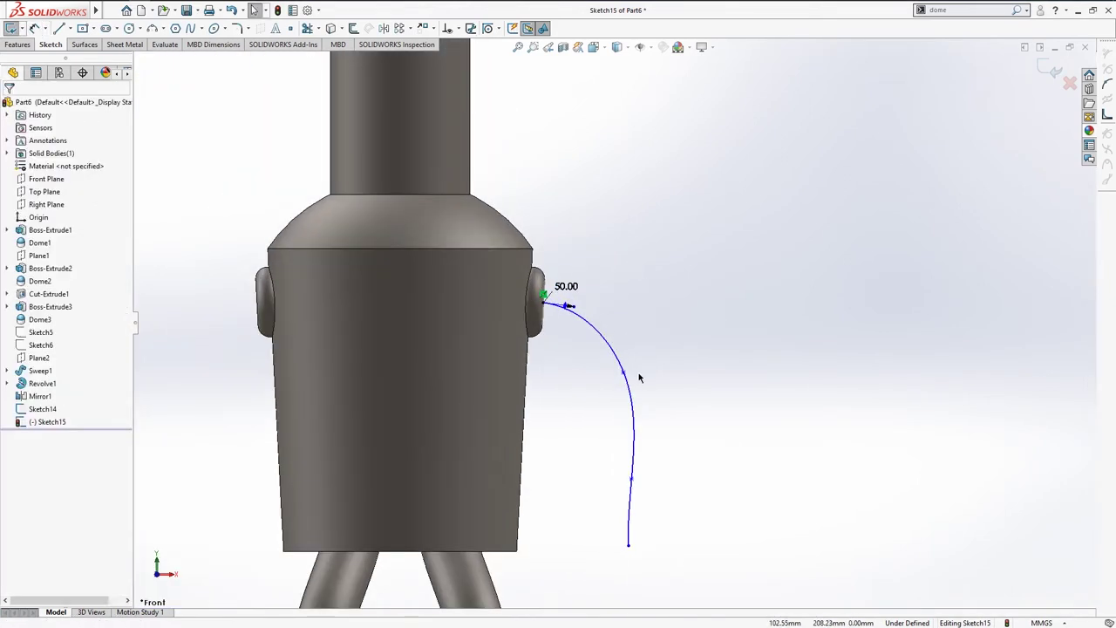
drag(624, 373, 612, 370)
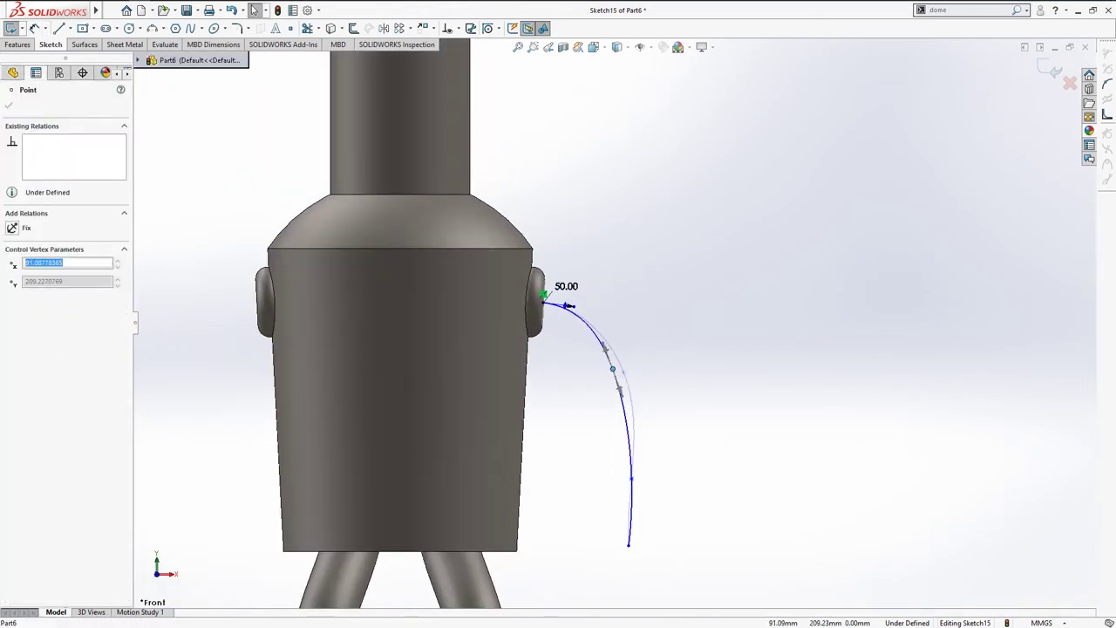
click(643, 494)
drag(632, 481, 616, 484)
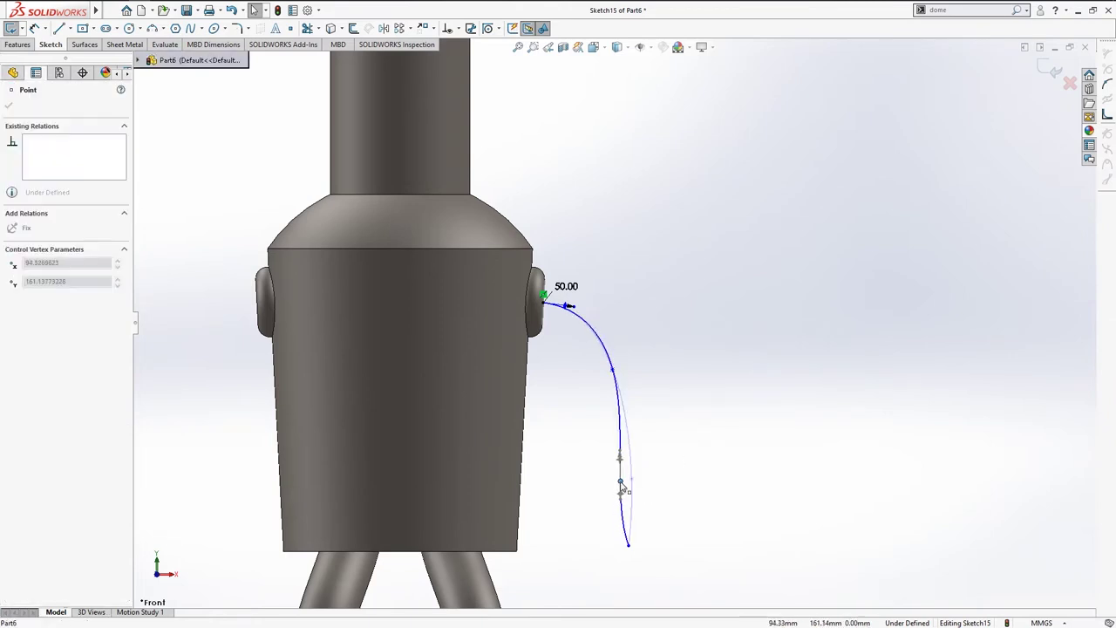
click(650, 546)
drag(629, 548, 617, 550)
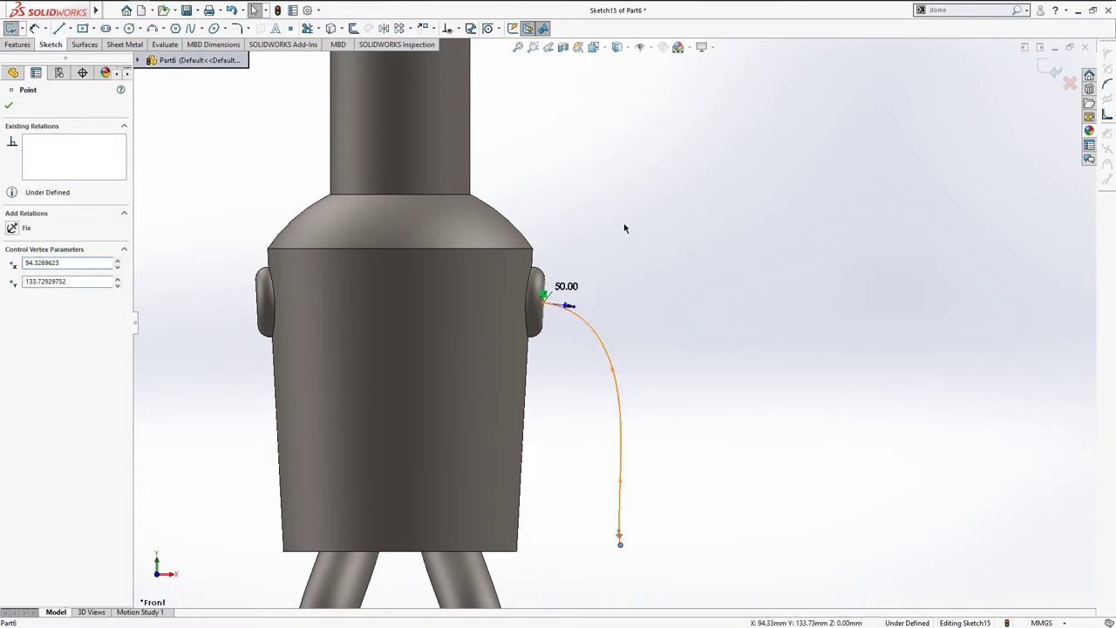
click(624, 279)
scroll(623, 279, down, 3)
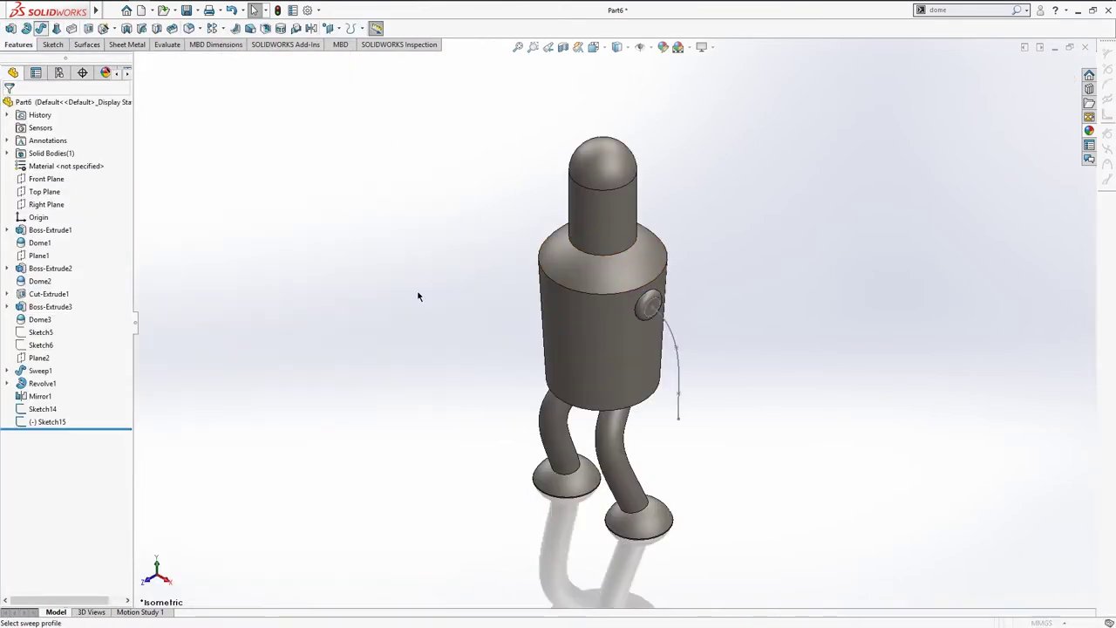
Step: Sweep the Sketch14 knob circle along the arm spline to create Sweep4
scroll(593, 335, down, 3)
scroll(820, 304, down, 3)
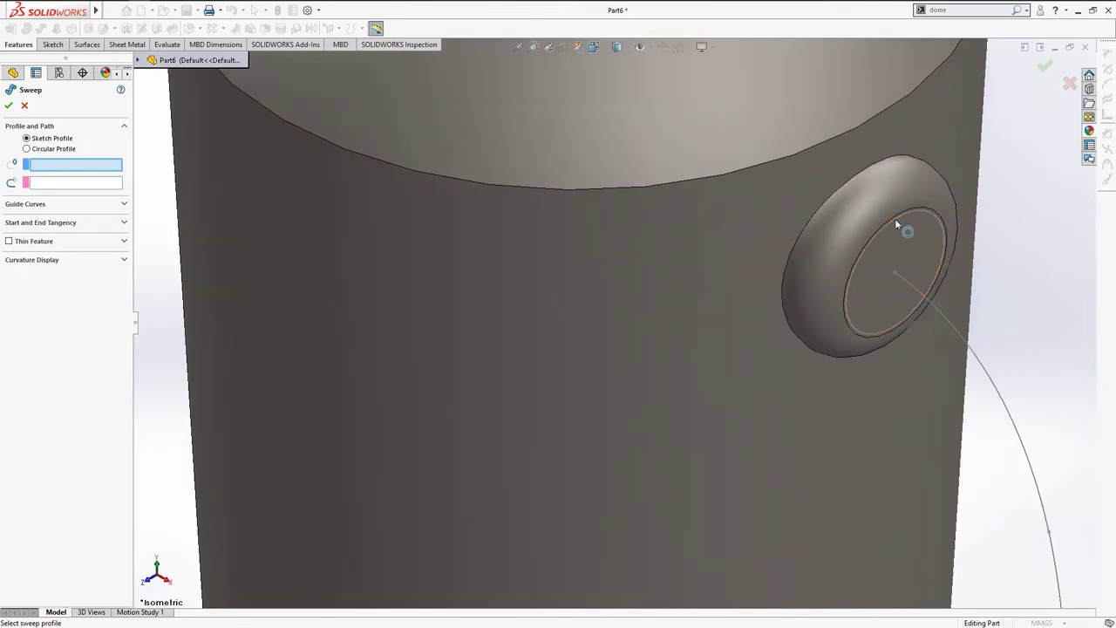
click(895, 225)
scroll(628, 296, up, 3)
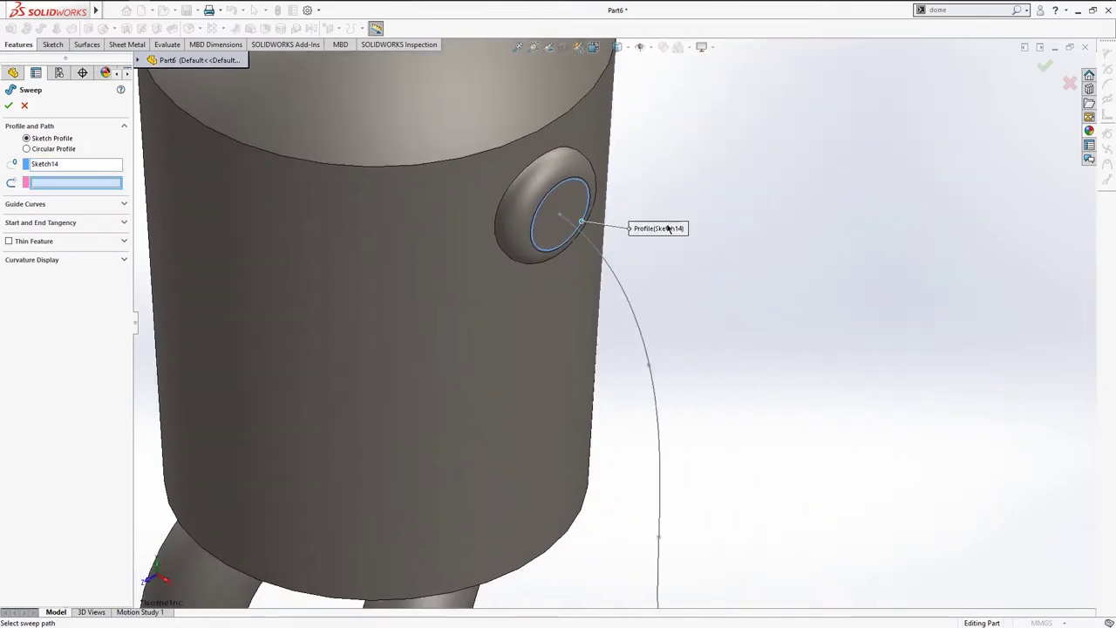
click(625, 296)
key(Return)
key(ctrl+1)
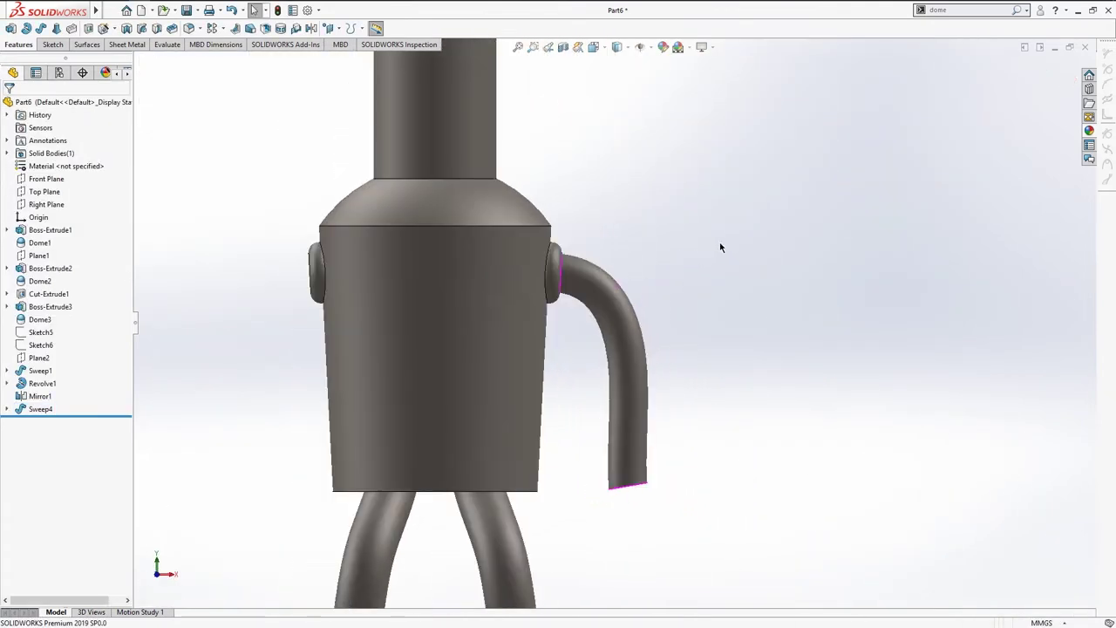
Step: Begin a reference plane referencing the arm's end face
scroll(720, 253, up, 3)
mouse_move(721, 253)
middle_down()
mouse_move(605, 277)
mouse_move(611, 341)
mouse_move(700, 324)
middle_up()
scroll(620, 317, down, 2)
scroll(628, 312, down, 3)
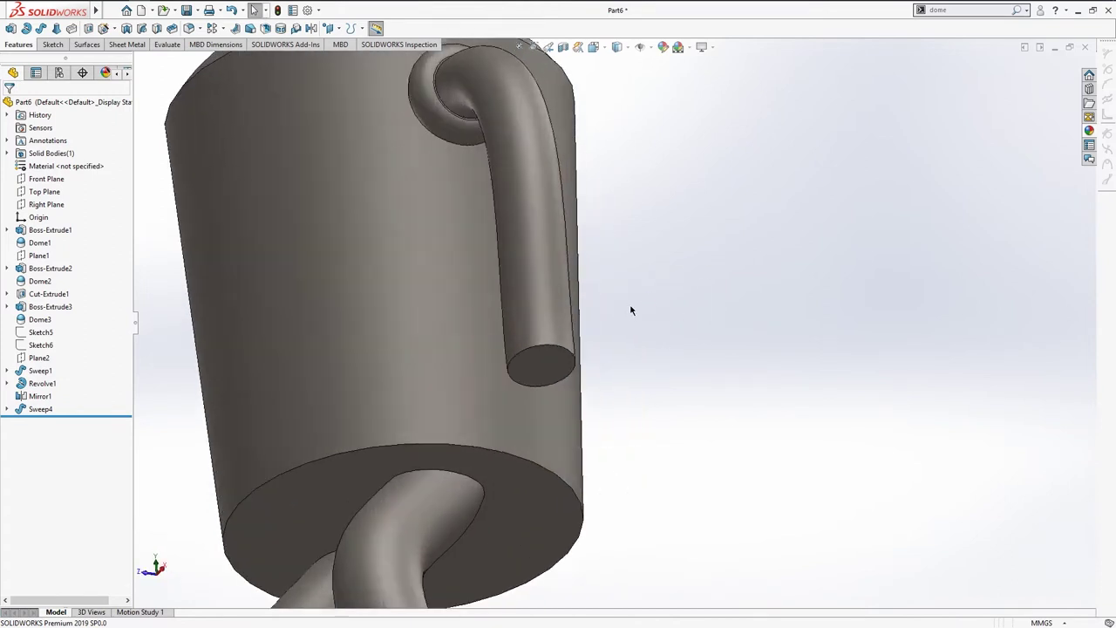
scroll(636, 300, up, 3)
scroll(590, 351, down, 3)
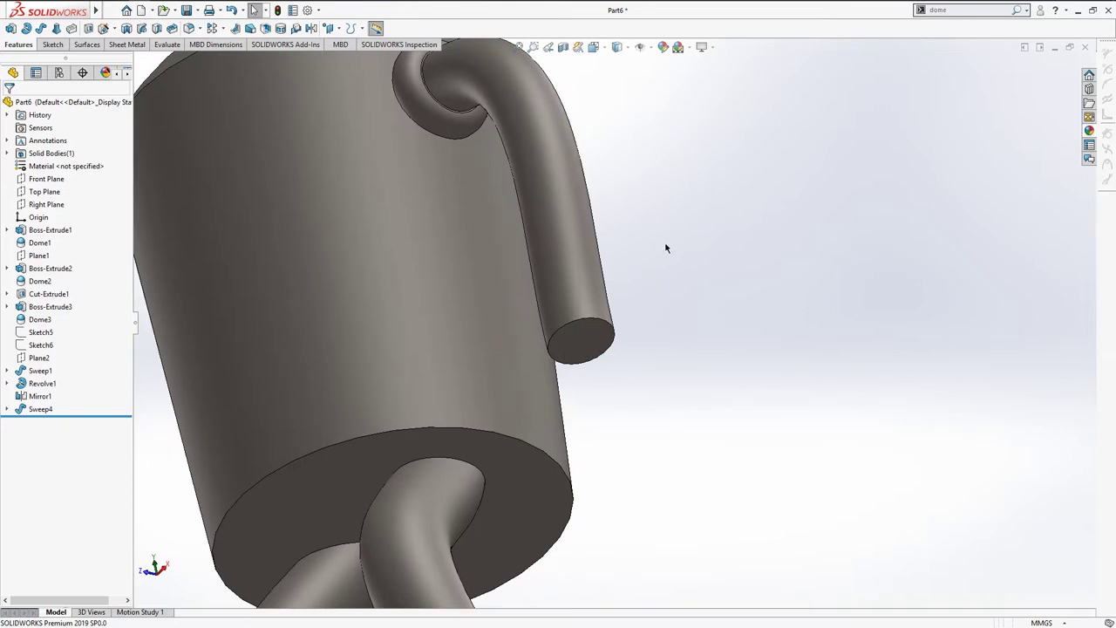
click(575, 349)
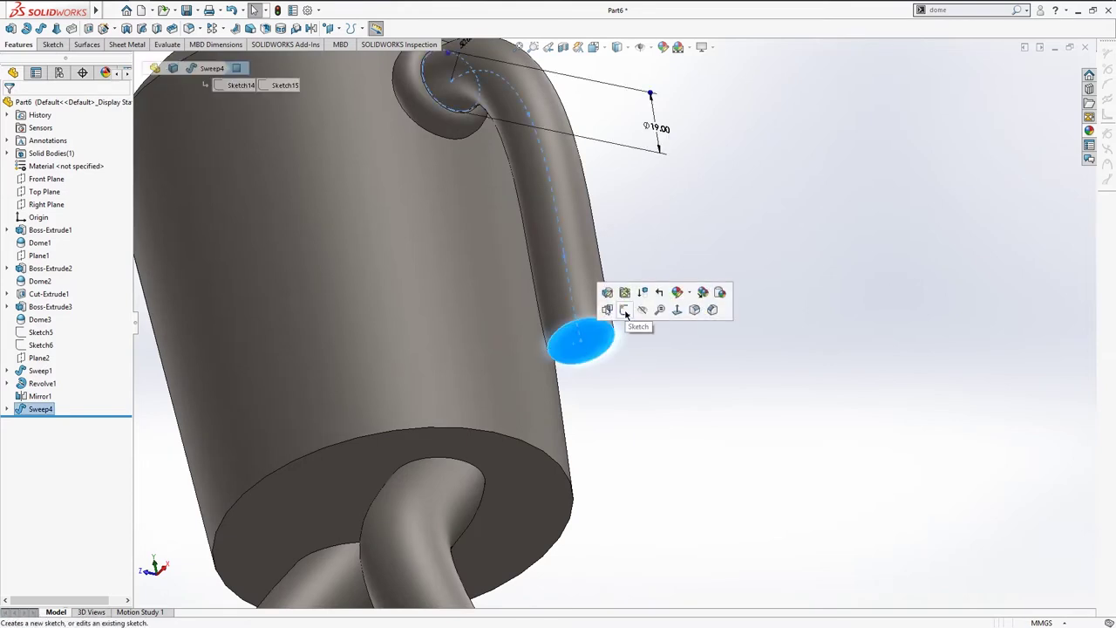
click(667, 352)
key(s)
click(678, 252)
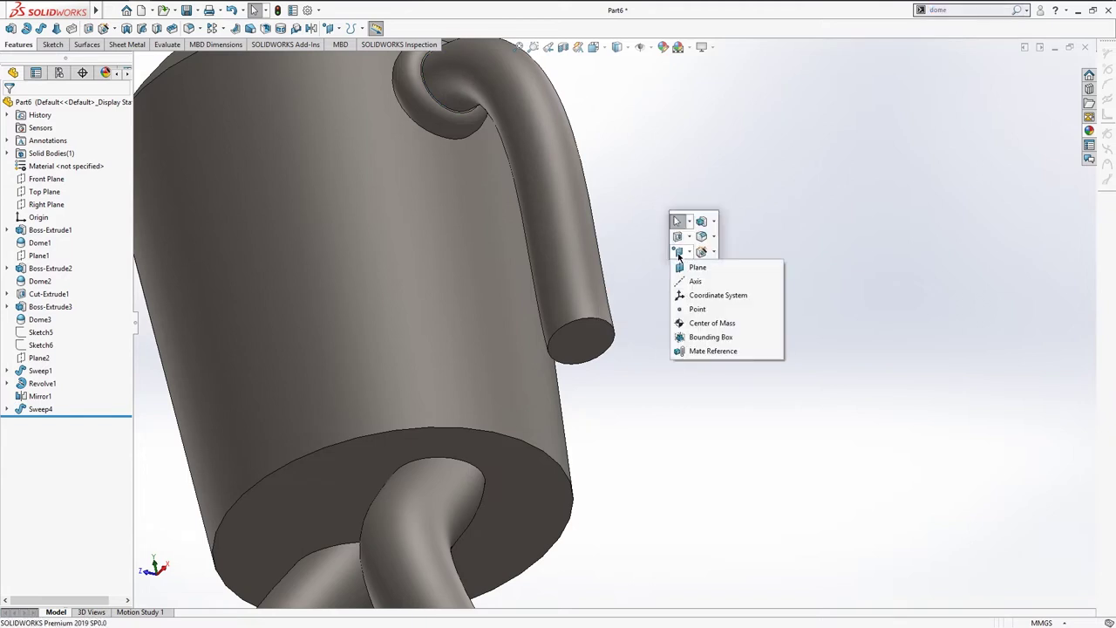
click(697, 267)
click(590, 333)
mouse_move(626, 316)
middle_down()
mouse_move(668, 299)
mouse_move(466, 282)
middle_up()
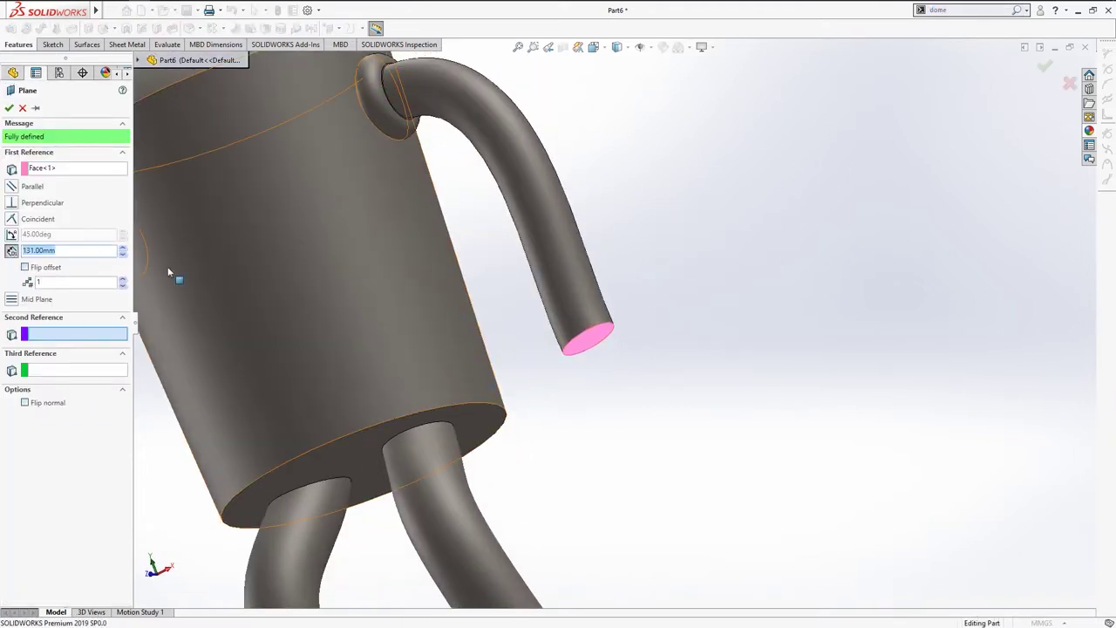
Step: Offset the plane 20 mm beyond the arm's end face and accept it as Plane3
text(25)
key(Return)
mouse_move(179, 266)
middle_down()
mouse_move(449, 281)
mouse_move(453, 261)
middle_up()
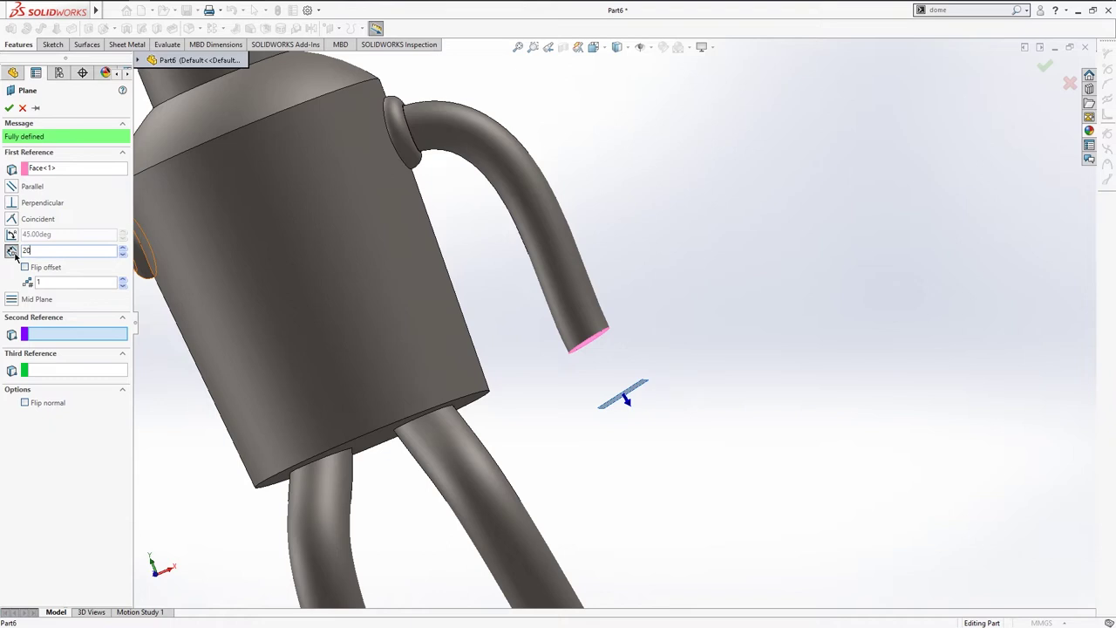
key(Return)
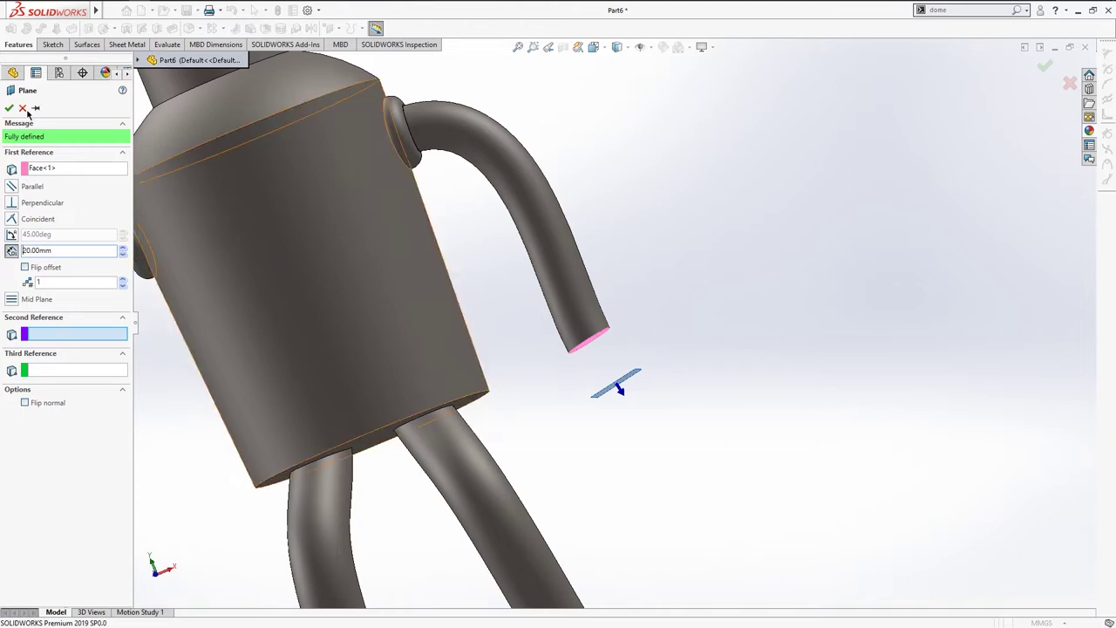
key(Return)
middle_drag(636, 276, 665, 337)
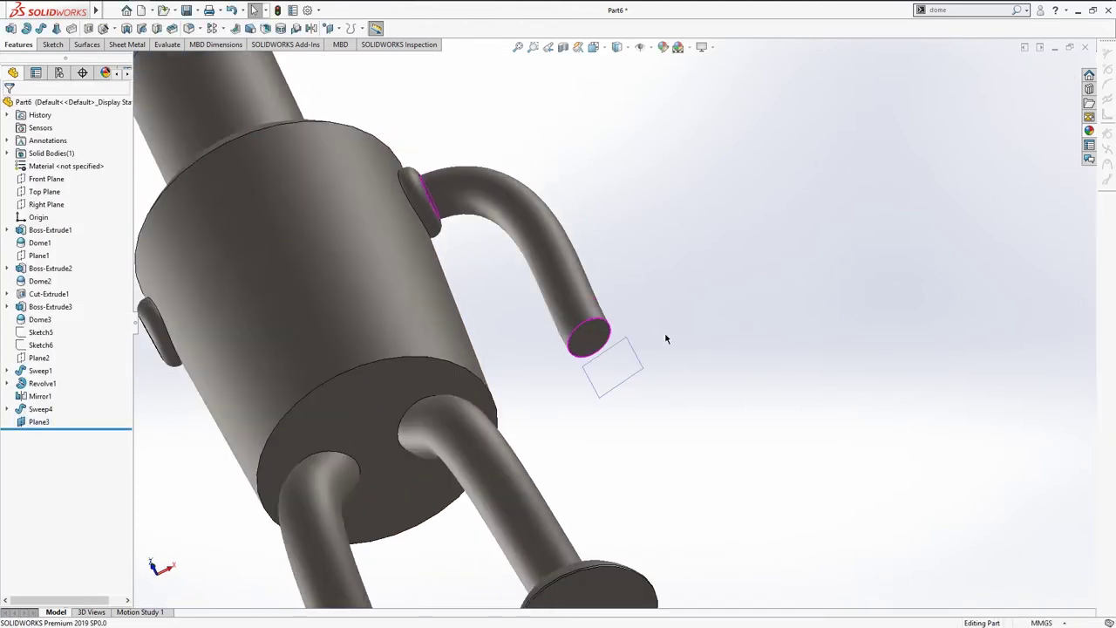
scroll(603, 353, up, 2)
scroll(603, 353, down, 2)
Step: Open a new sketch on Plane3
click(609, 338)
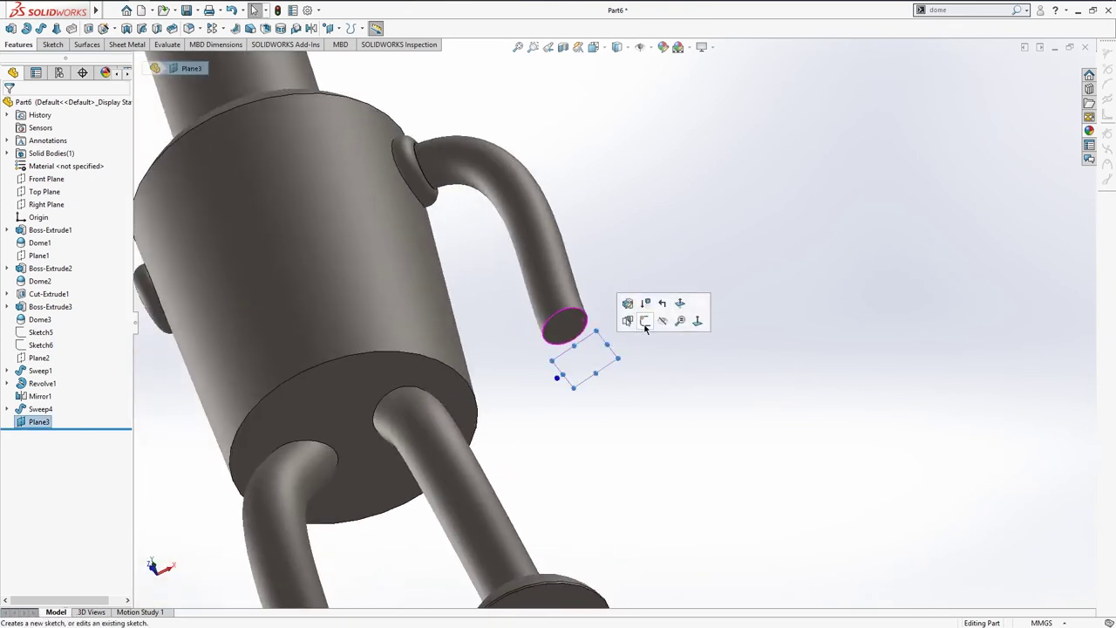
click(645, 324)
scroll(436, 362, up, 4)
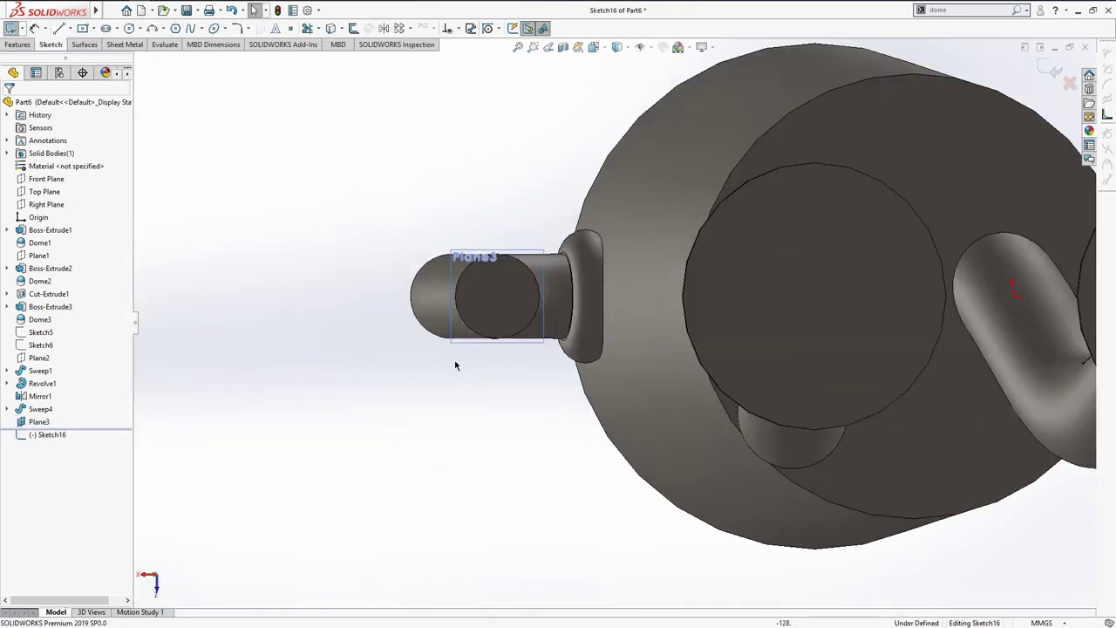
key(s)
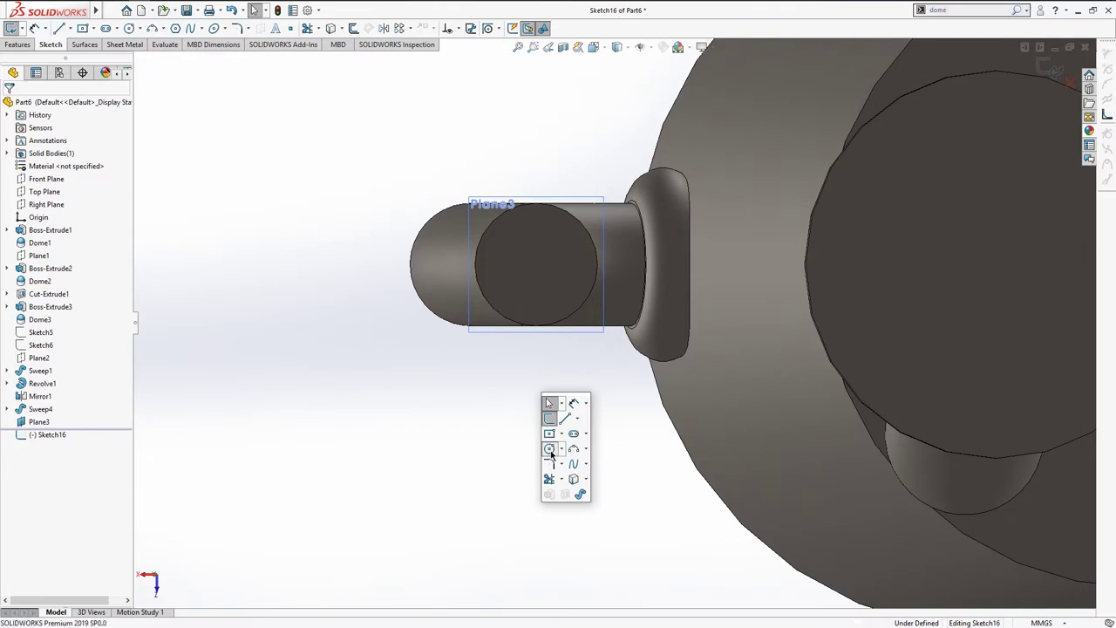
click(550, 450)
key(Escape)
Step: Draw a trial ellipse centred on the arm's end circle with a 25 width dimension
click(222, 28)
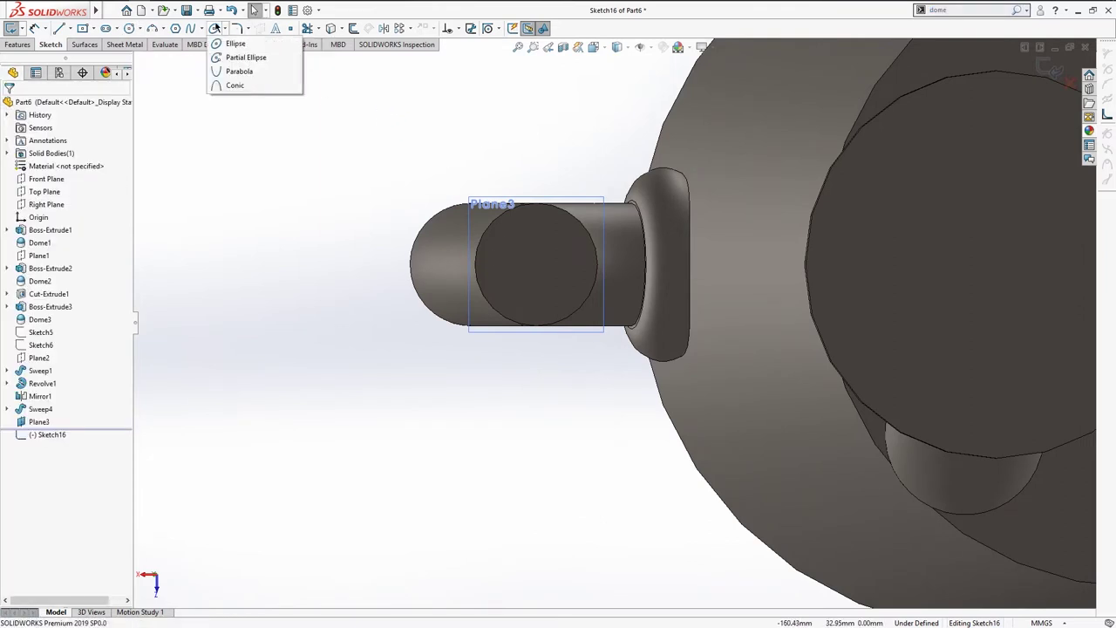
click(235, 44)
scroll(591, 279, down, 3)
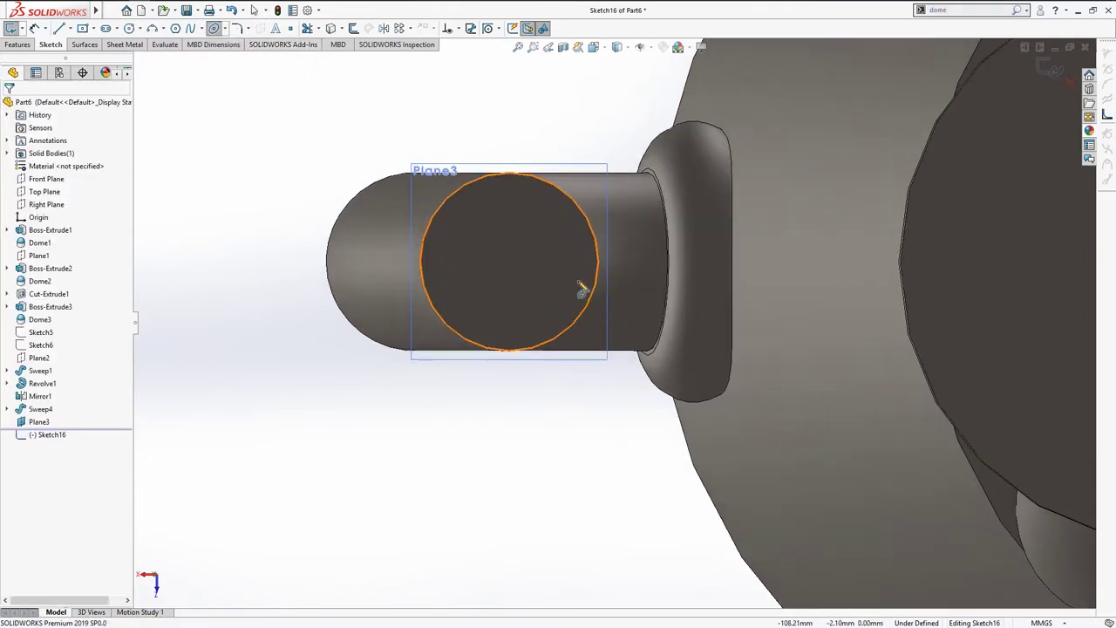
click(509, 261)
click(315, 262)
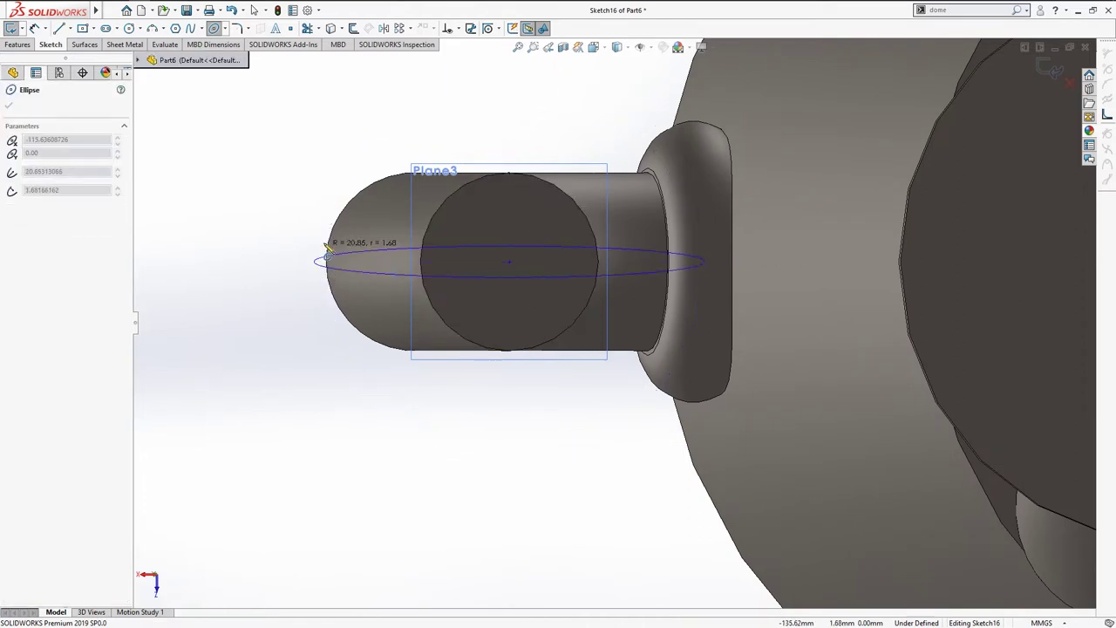
click(439, 212)
key(Escape)
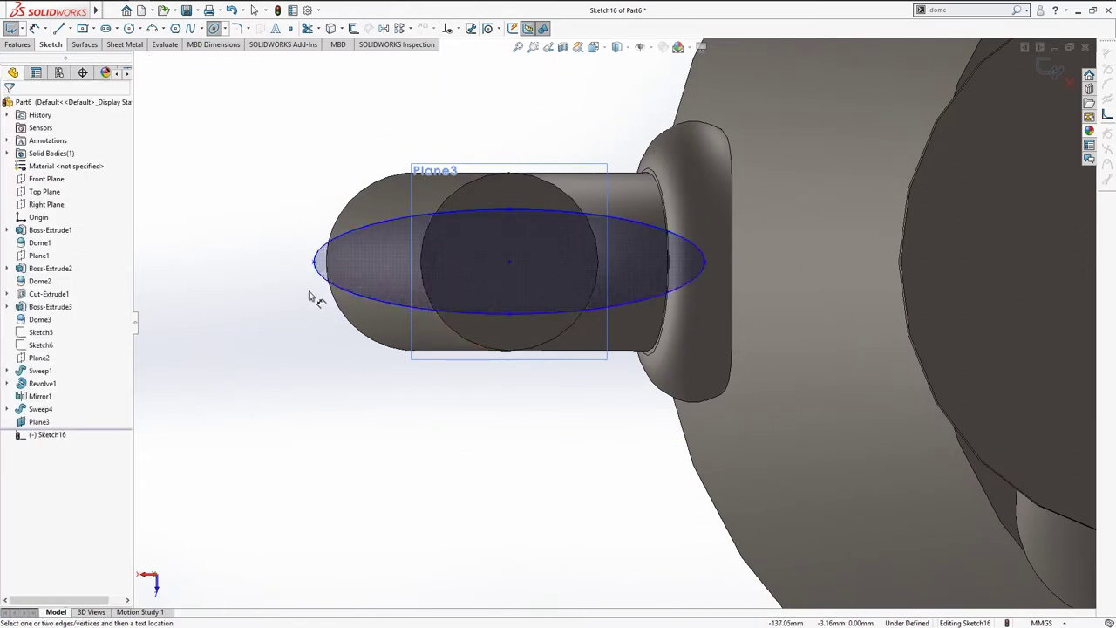
click(315, 262)
click(706, 262)
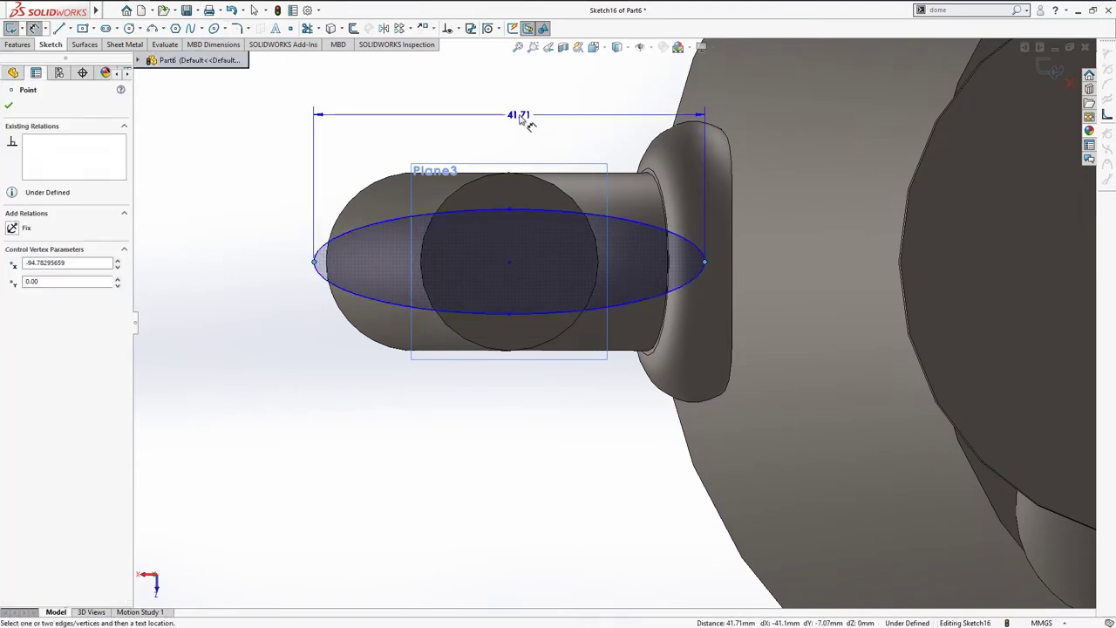
click(523, 117)
text(25)
key(Return)
key(Escape)
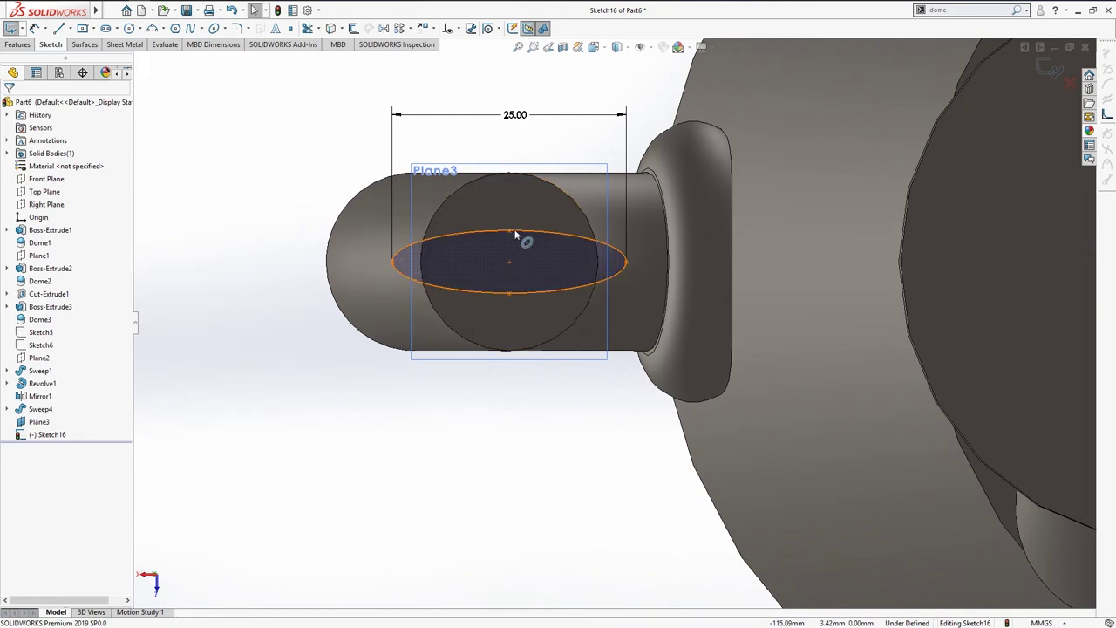
Step: Delete the trial ellipse together with its dimension
mouse_move(510, 231)
mouse_down()
mouse_move(506, 215)
mouse_move(508, 238)
mouse_up()
click(514, 242)
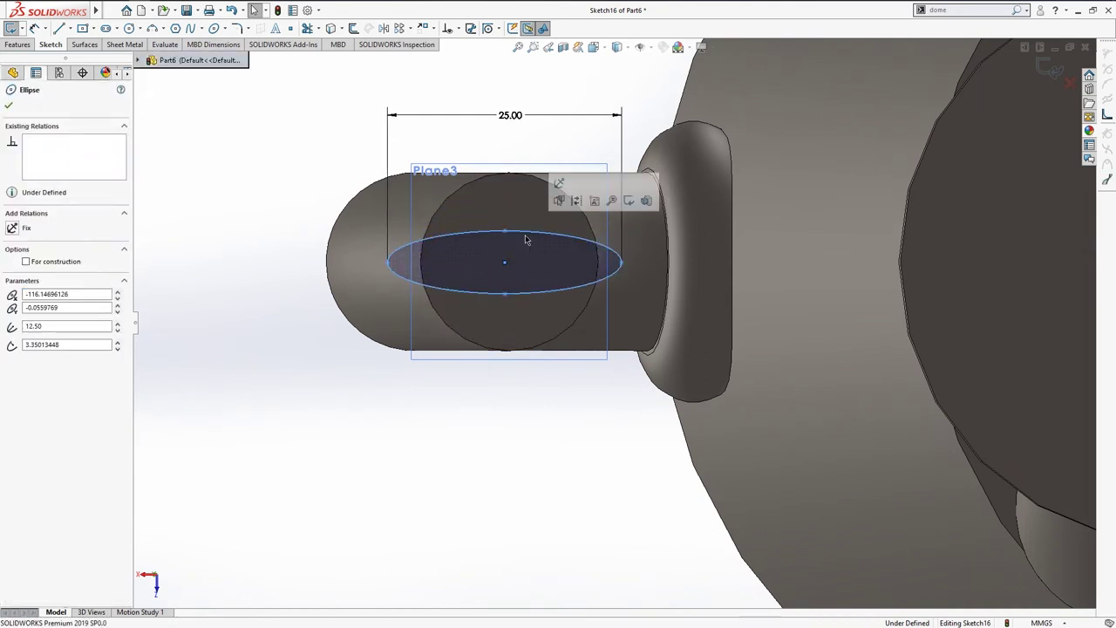
key(Delete)
click(506, 321)
key(s)
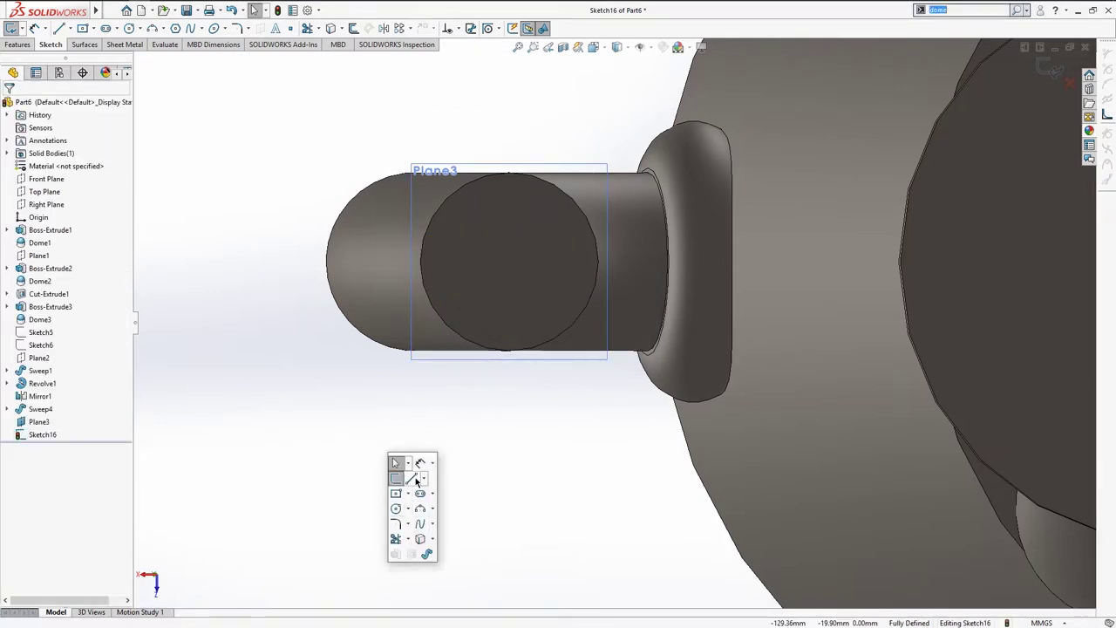
Step: Draw a vertical line across the circle from its top to its bottom
click(416, 480)
click(509, 173)
click(509, 353)
key(Escape)
Step: Draw an ellipse centred on the circle, reaching its left edge and top
key(s)
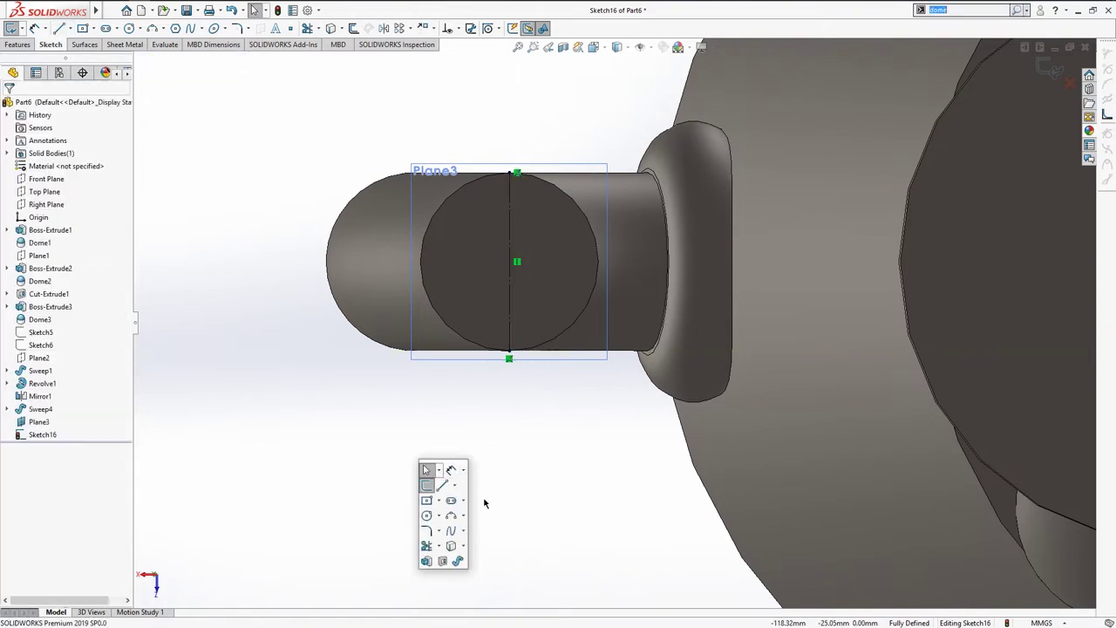
click(511, 262)
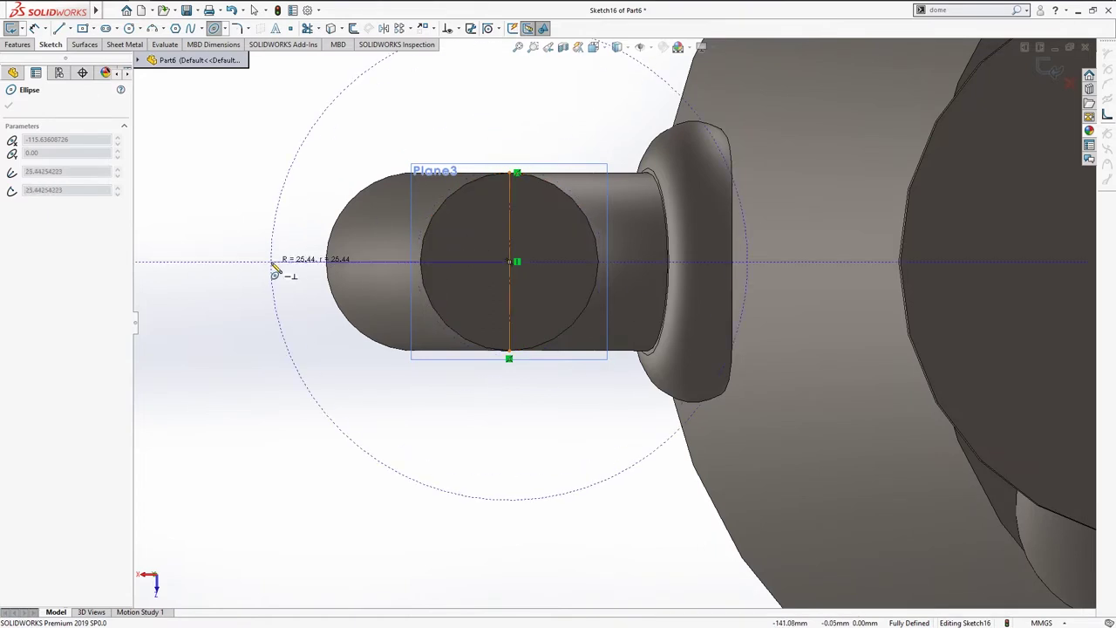
click(266, 279)
key(Escape)
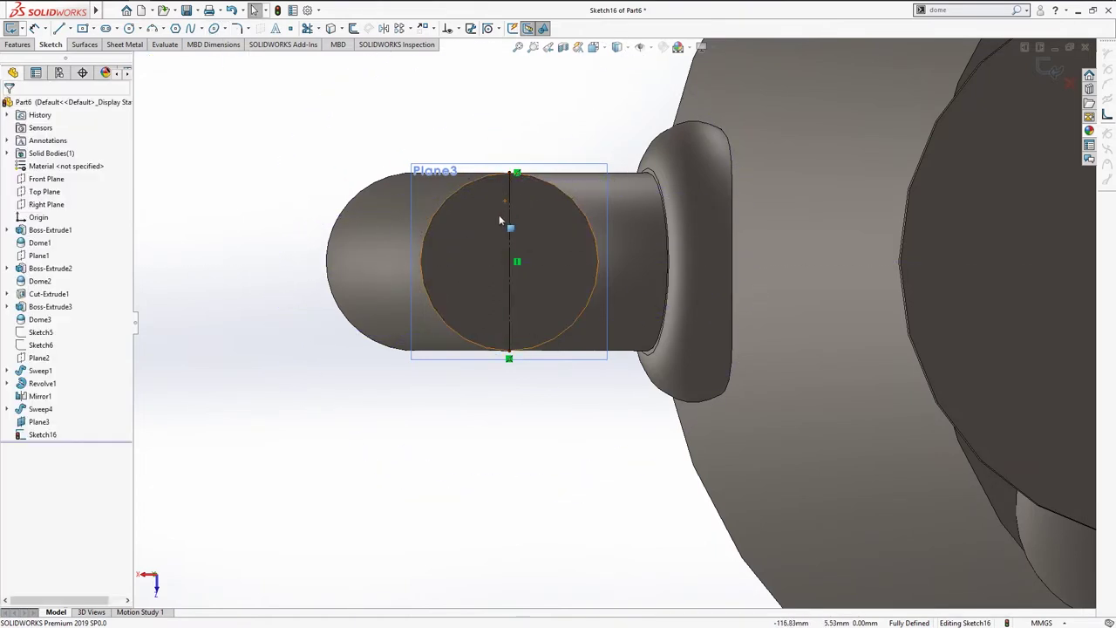
key(s)
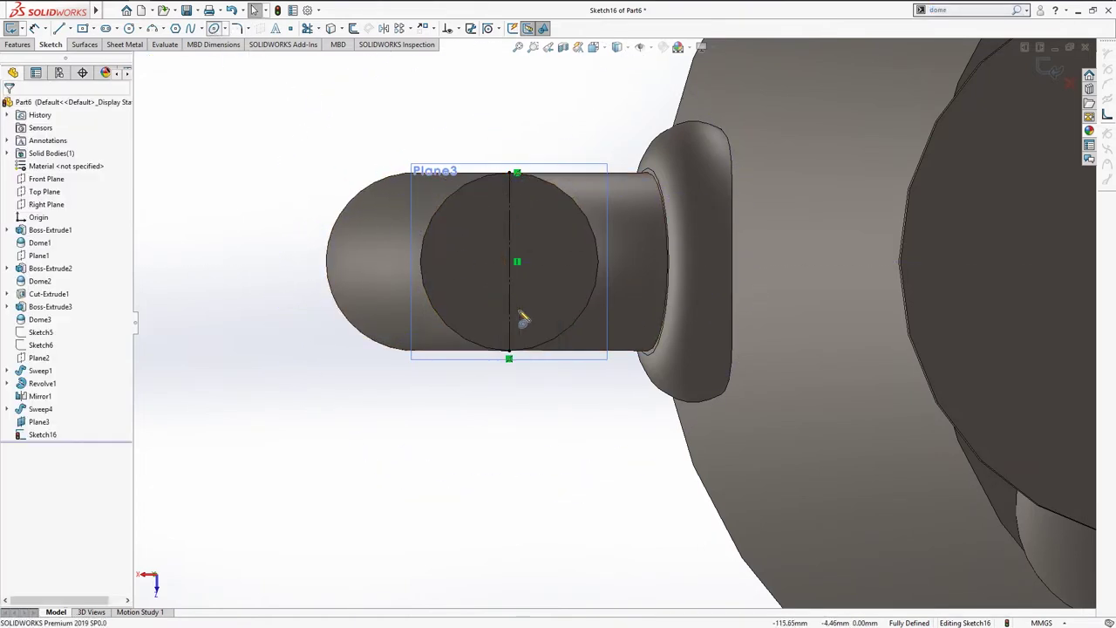
click(514, 262)
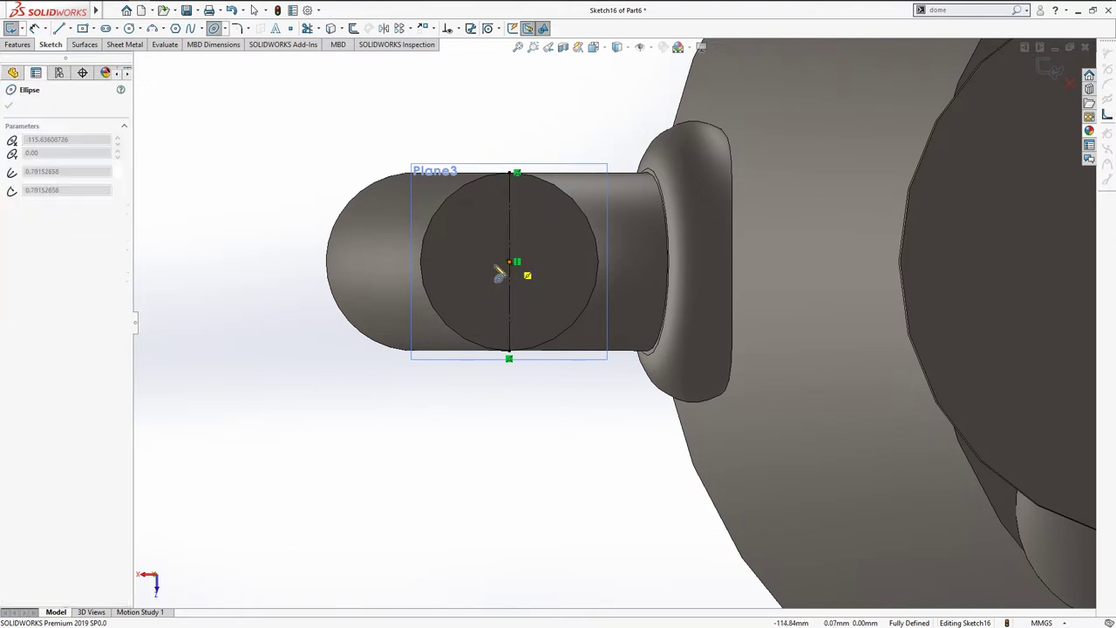
click(274, 263)
click(517, 174)
key(Escape)
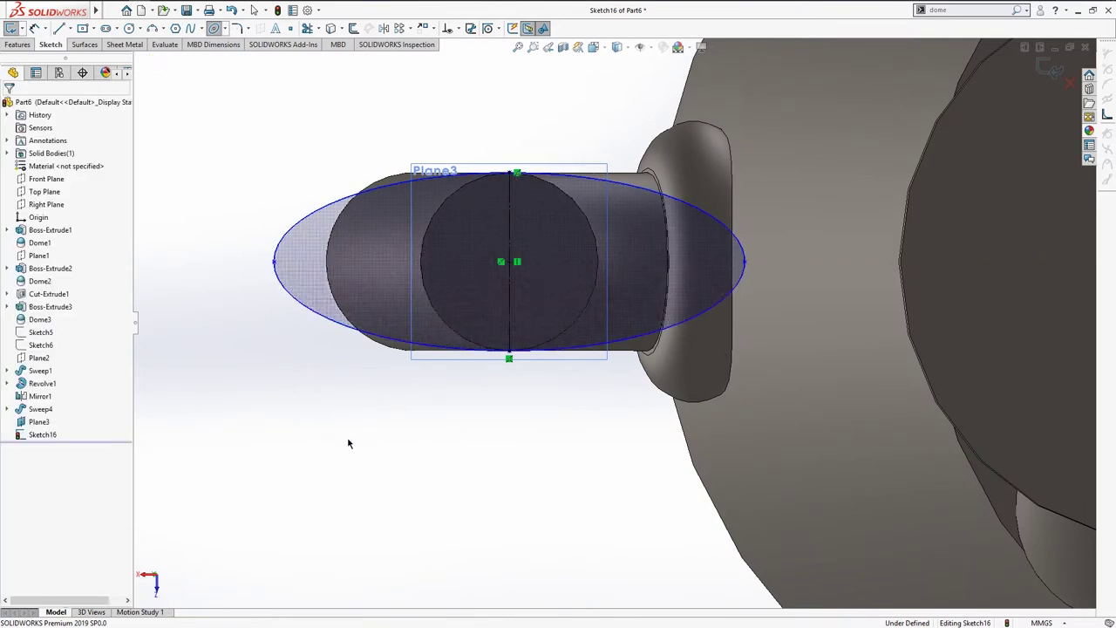
Step: Remove a trial 25 width dimension and snap the ellipse's top to the circle's top
click(745, 264)
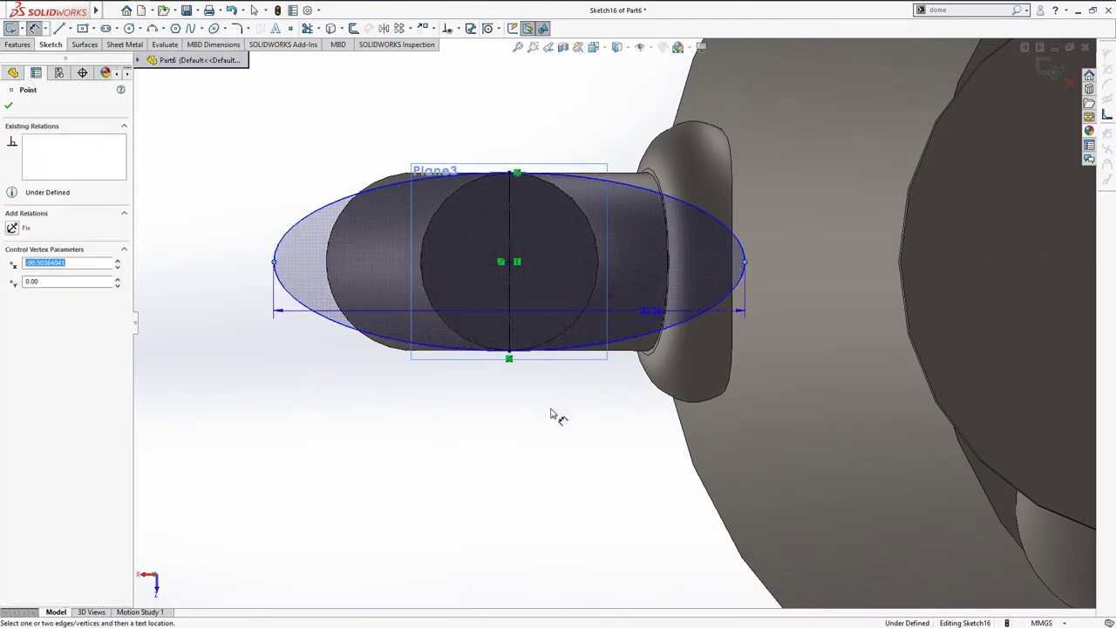
click(539, 462)
text(25)
key(Return)
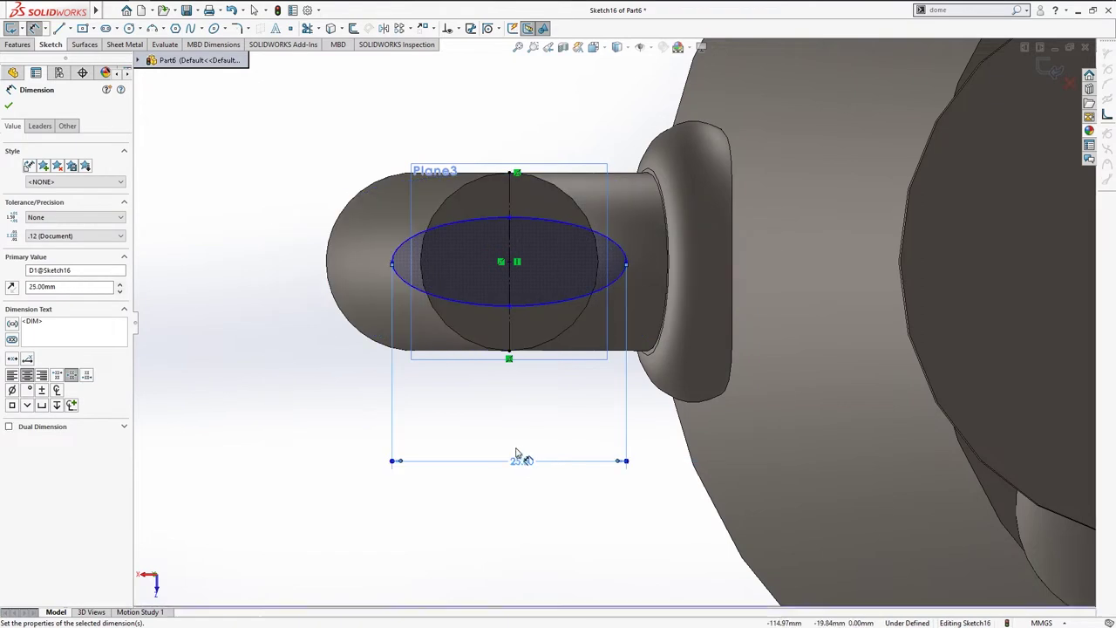
key(Escape)
drag(589, 503, 492, 421)
key(Delete)
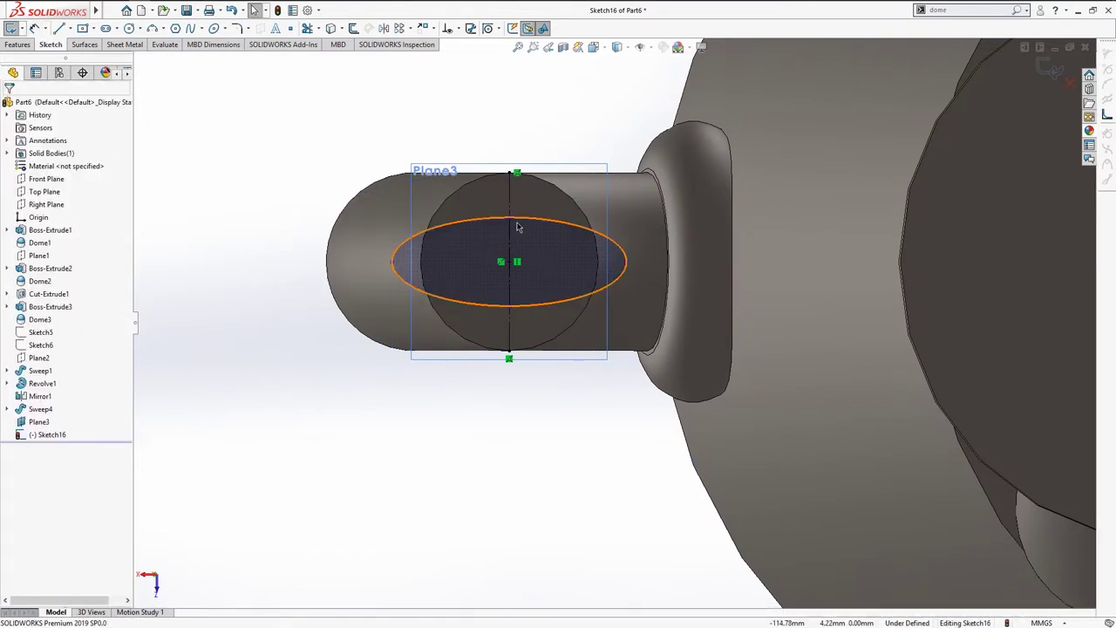
drag(510, 218, 515, 174)
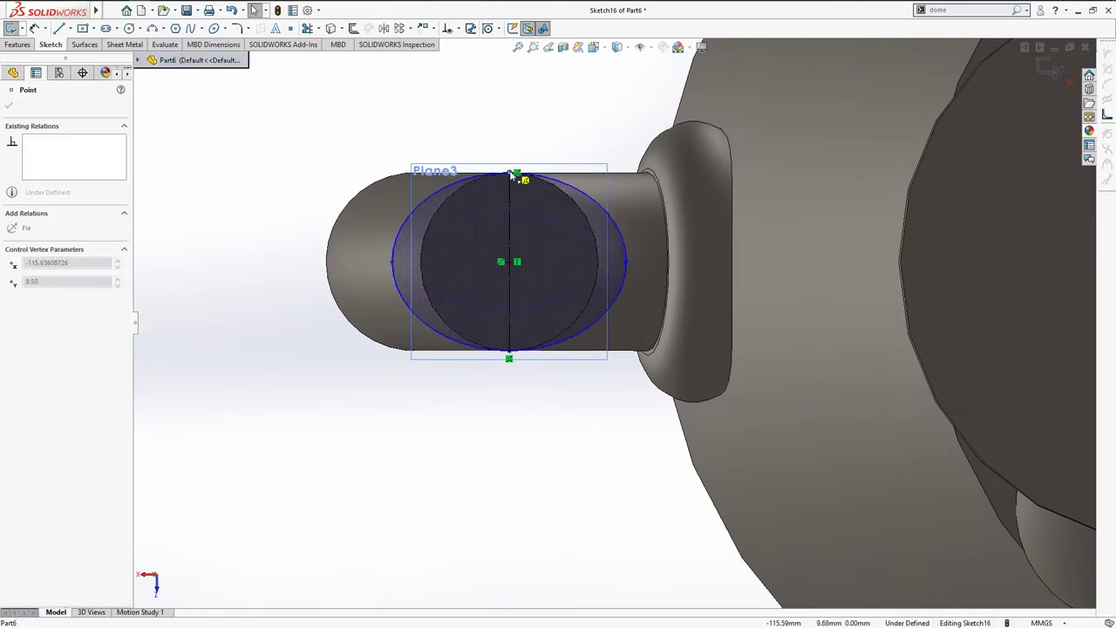
Step: Dimension the ellipse width between its end points to 32 mm and exit the sketch
click(488, 410)
click(393, 262)
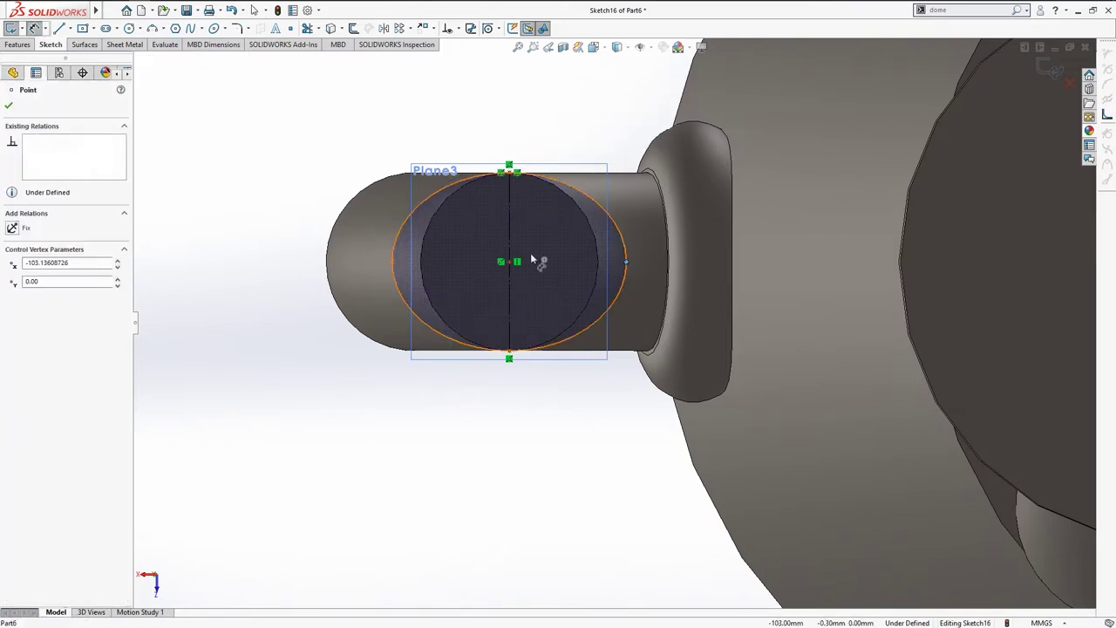
right_drag(424, 441, 428, 475)
click(428, 480)
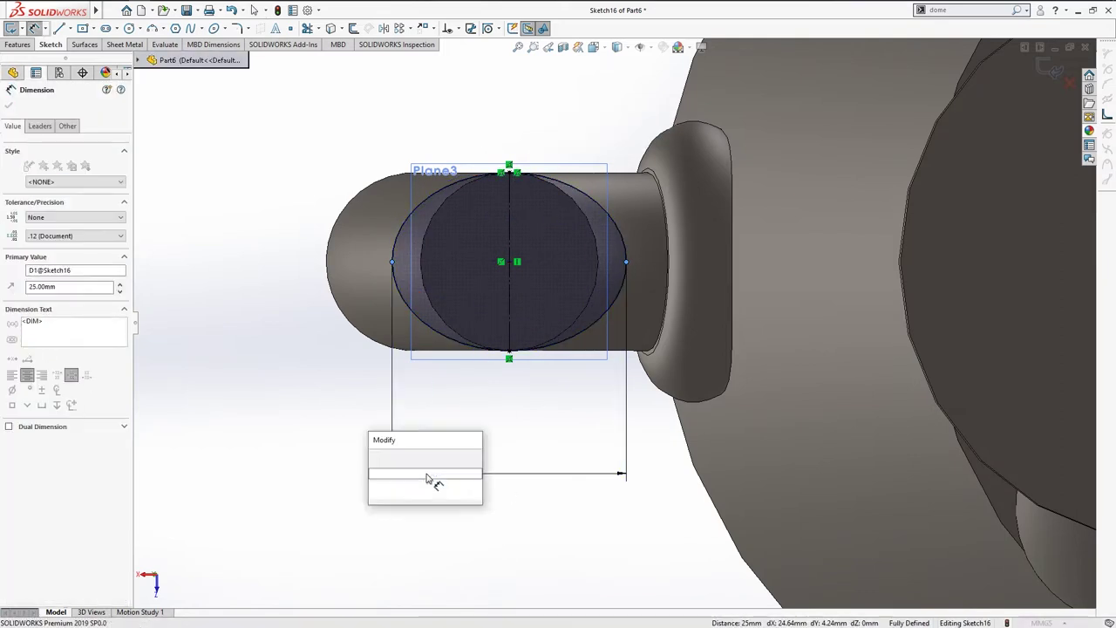
text(32)
key(Return)
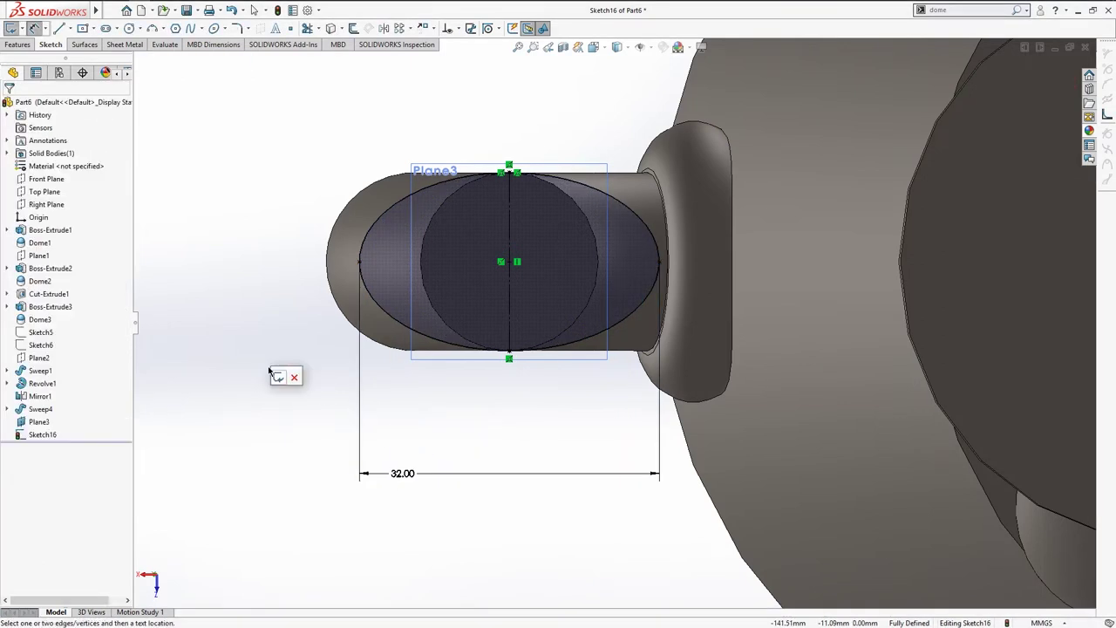
click(277, 377)
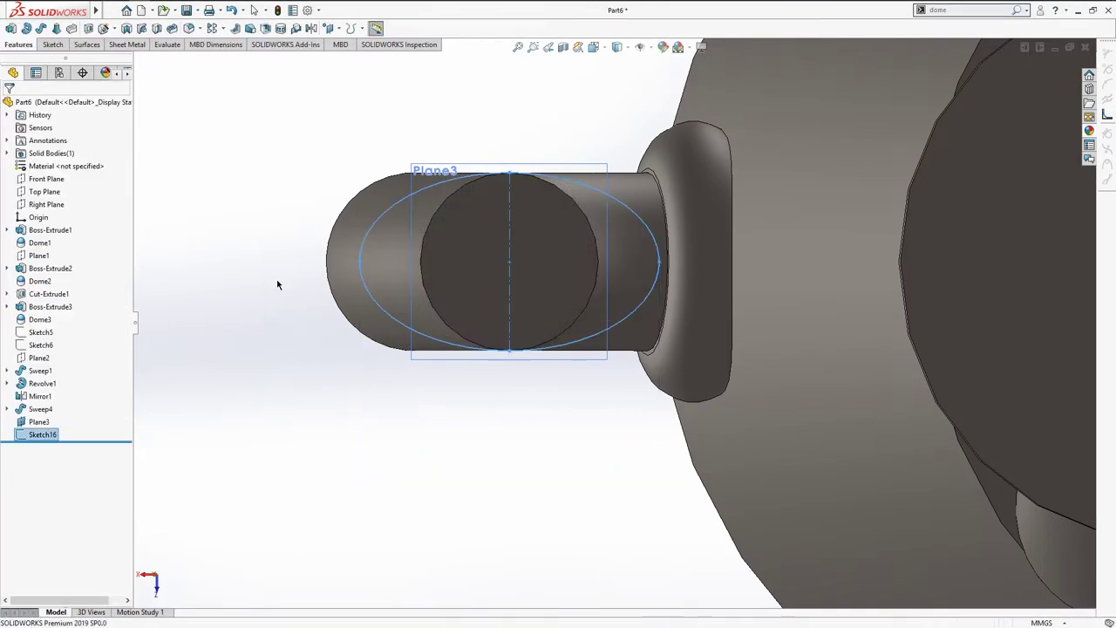
Step: Loft the Sketch16 ellipse to the arm's end face with aligned connectors, forming Loft2
key(ctrl+7)
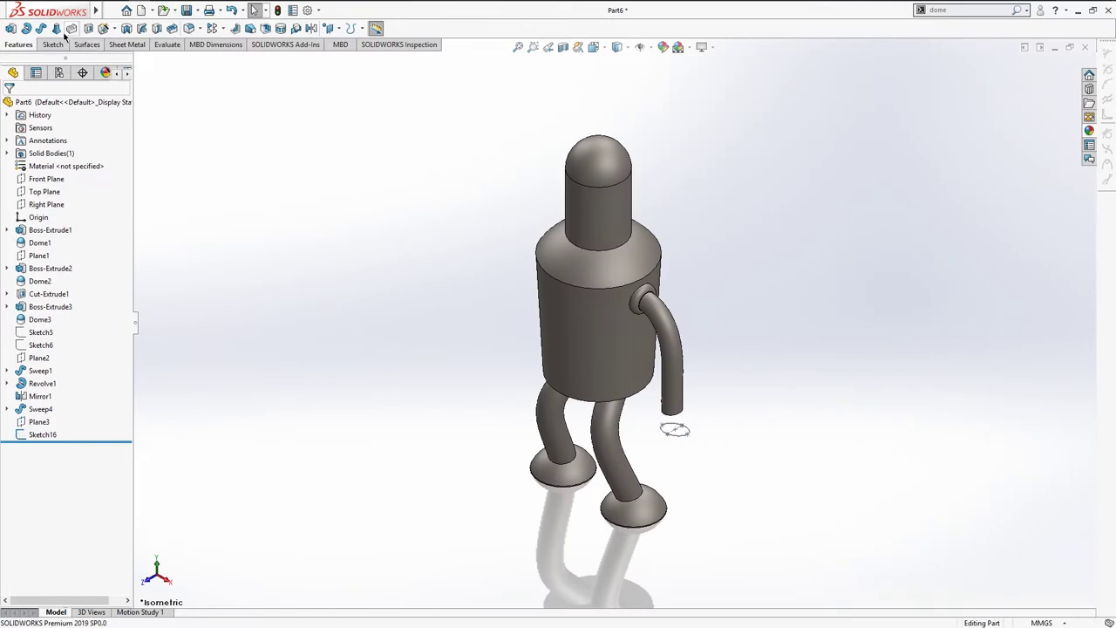
scroll(705, 448, down, 5)
scroll(628, 418, down, 5)
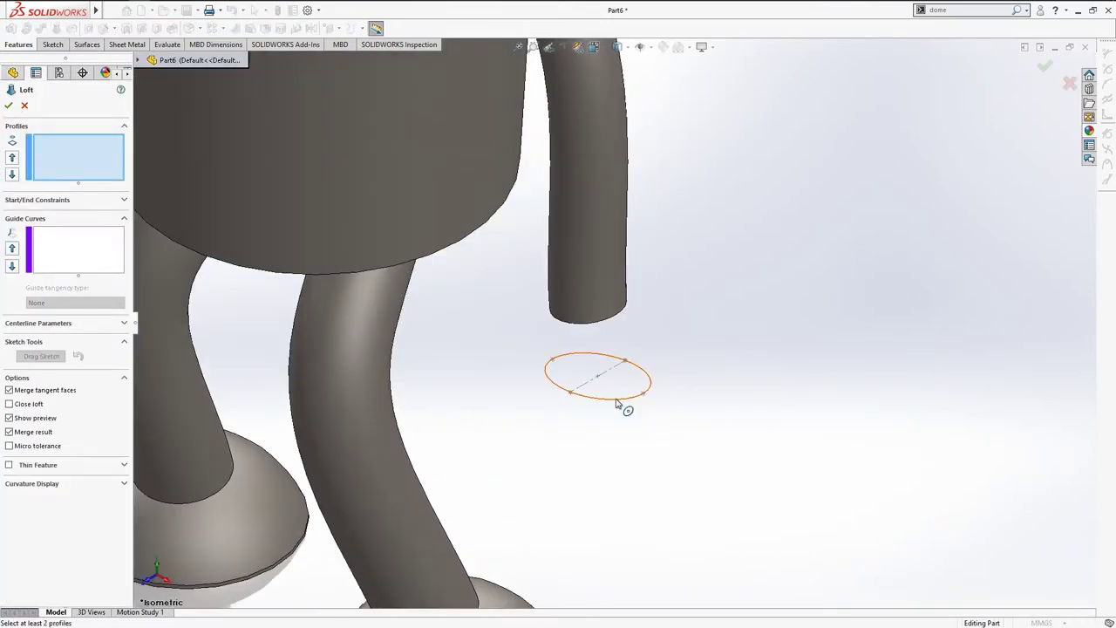
click(616, 403)
mouse_move(616, 403)
middle_down()
mouse_move(615, 317)
mouse_move(648, 324)
middle_up()
click(610, 314)
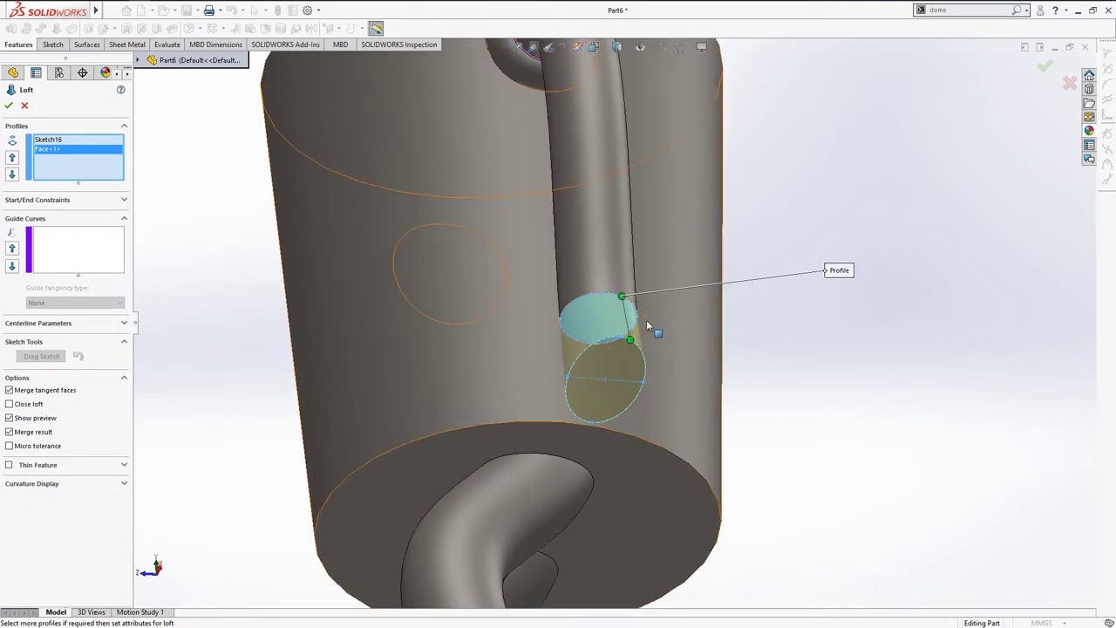
drag(620, 297, 602, 292)
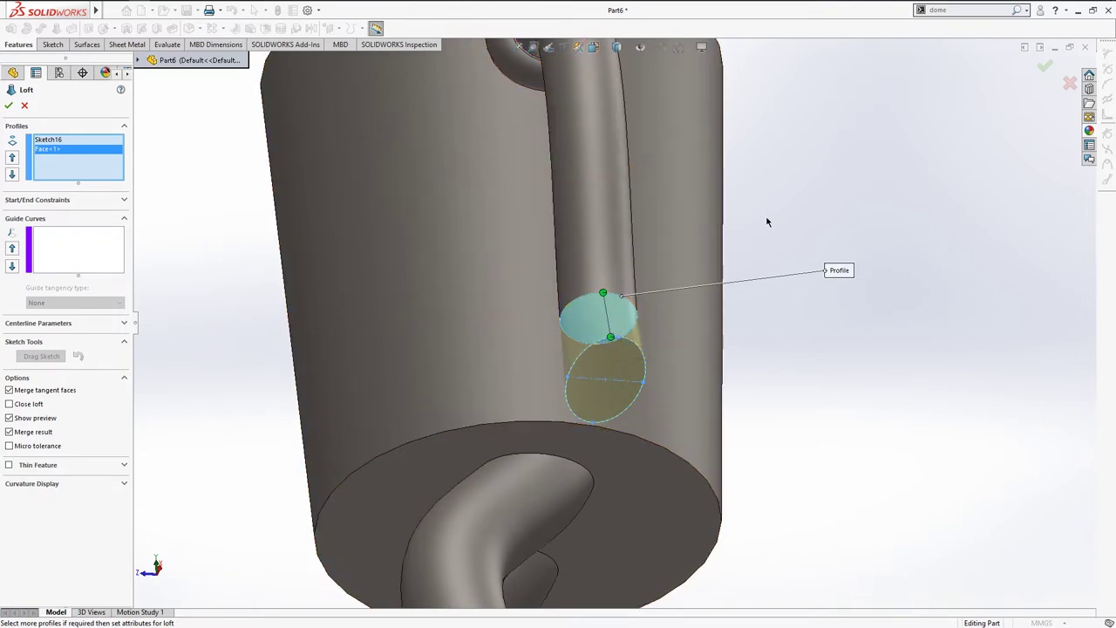
Step: Open a new sketch on the hand's flat end face
mouse_move(768, 201)
middle_down()
mouse_move(675, 294)
mouse_move(742, 299)
mouse_move(671, 326)
middle_up()
click(672, 328)
click(715, 289)
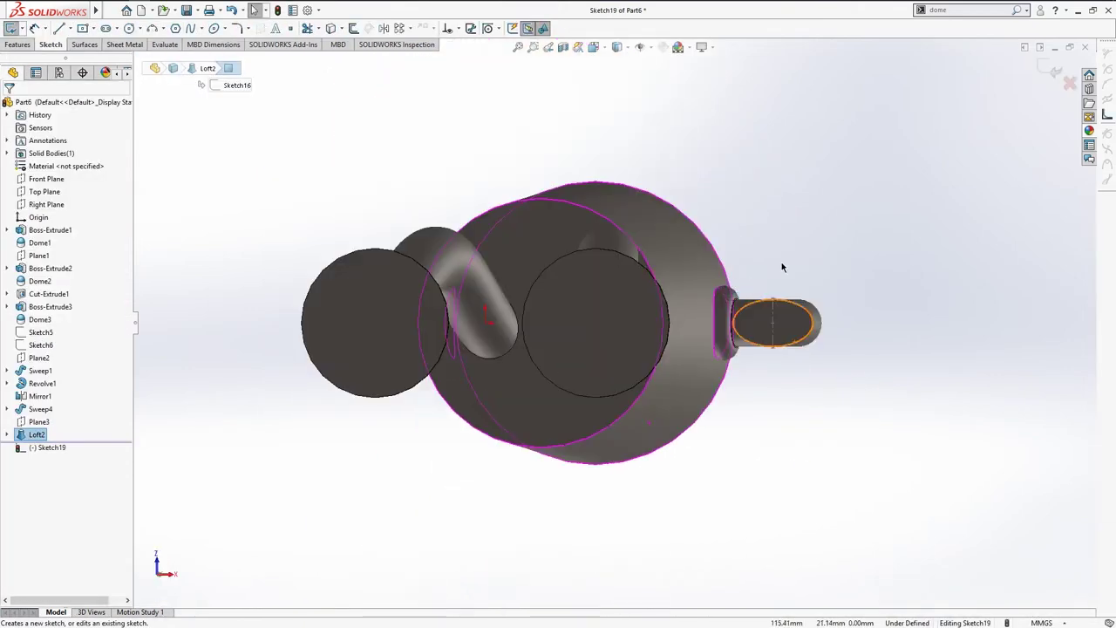
Step: Draw a line across the ellipse from its left end to its right end
scroll(699, 250, down, 3)
key(l)
scroll(723, 371, down, 2)
ctrl+middle_drag(723, 371, 641, 358)
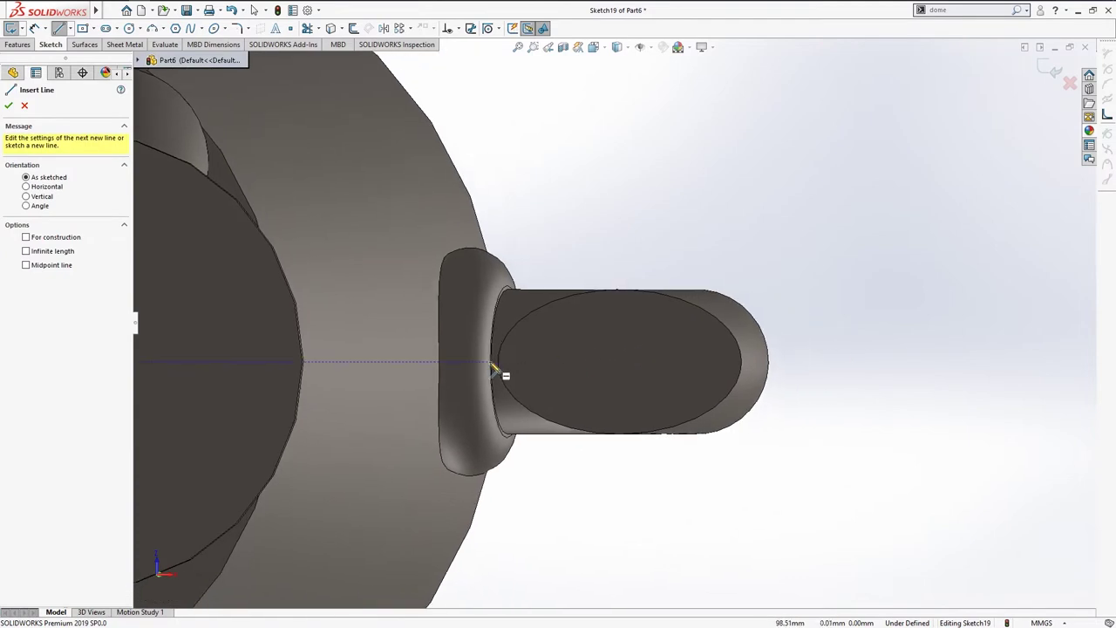
click(500, 363)
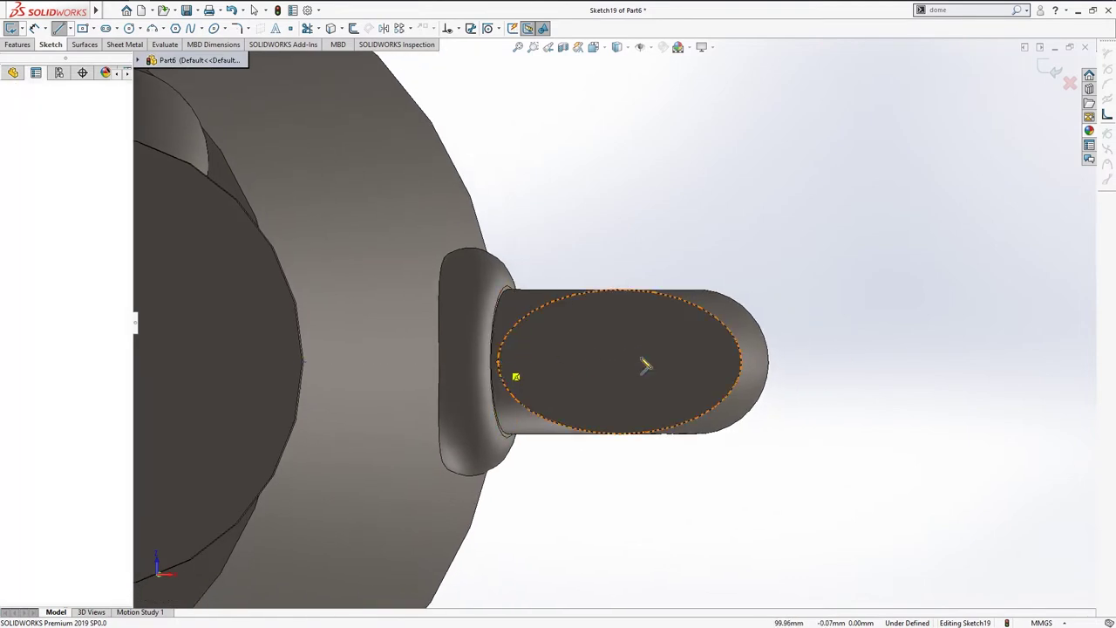
double_click(743, 364)
Step: Draw three circles along the line: middle, left and right
key(Escape)
key(s)
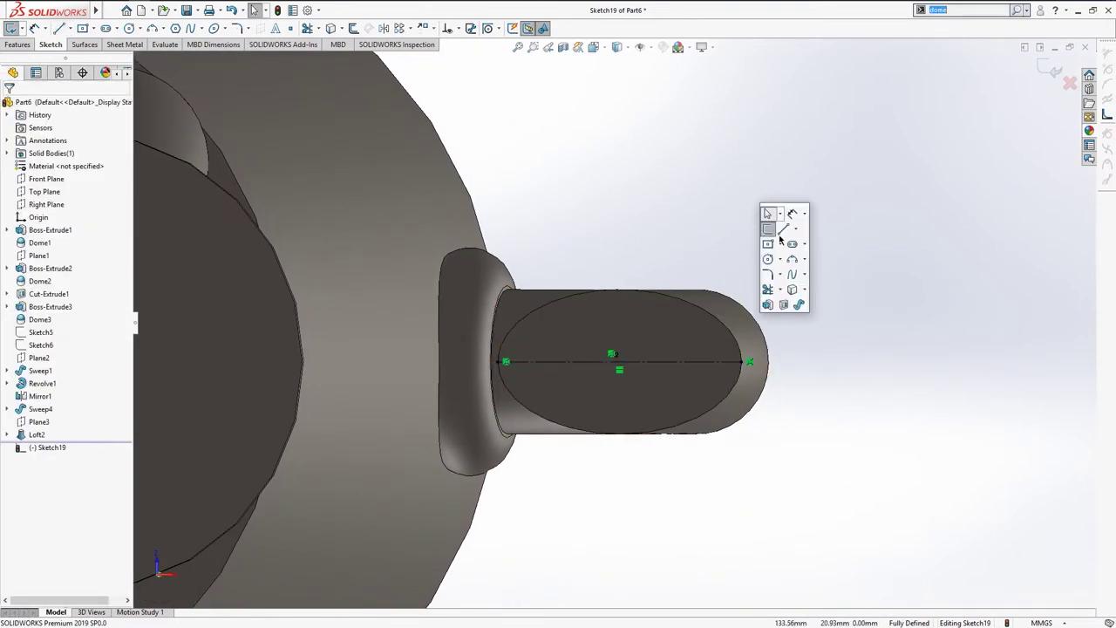
click(769, 259)
scroll(663, 336, down, 3)
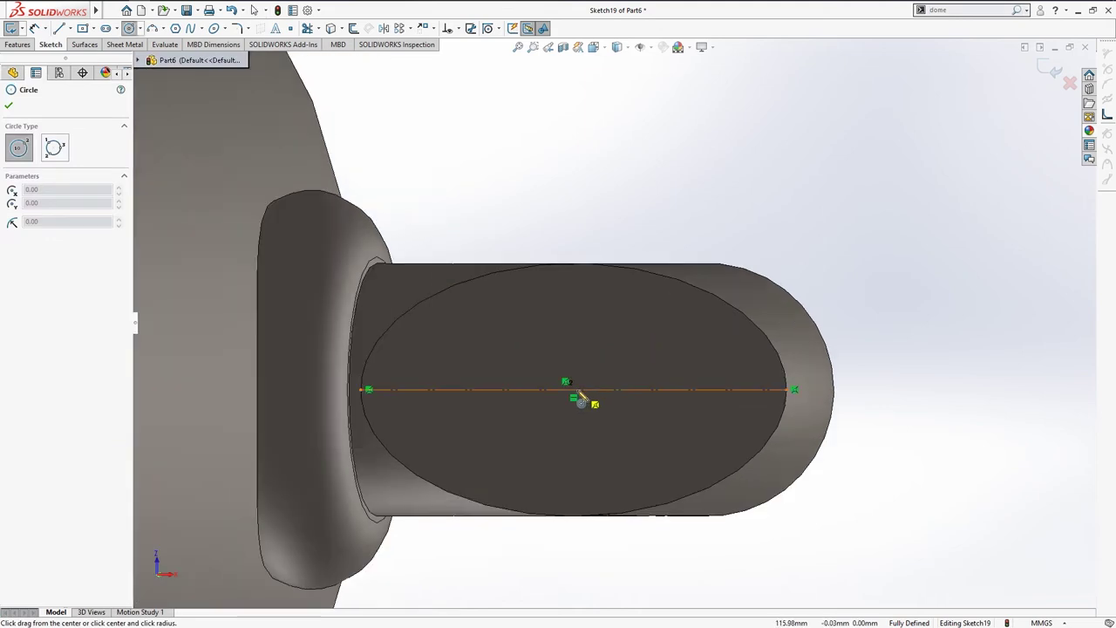
scroll(581, 400, down, 2)
click(574, 386)
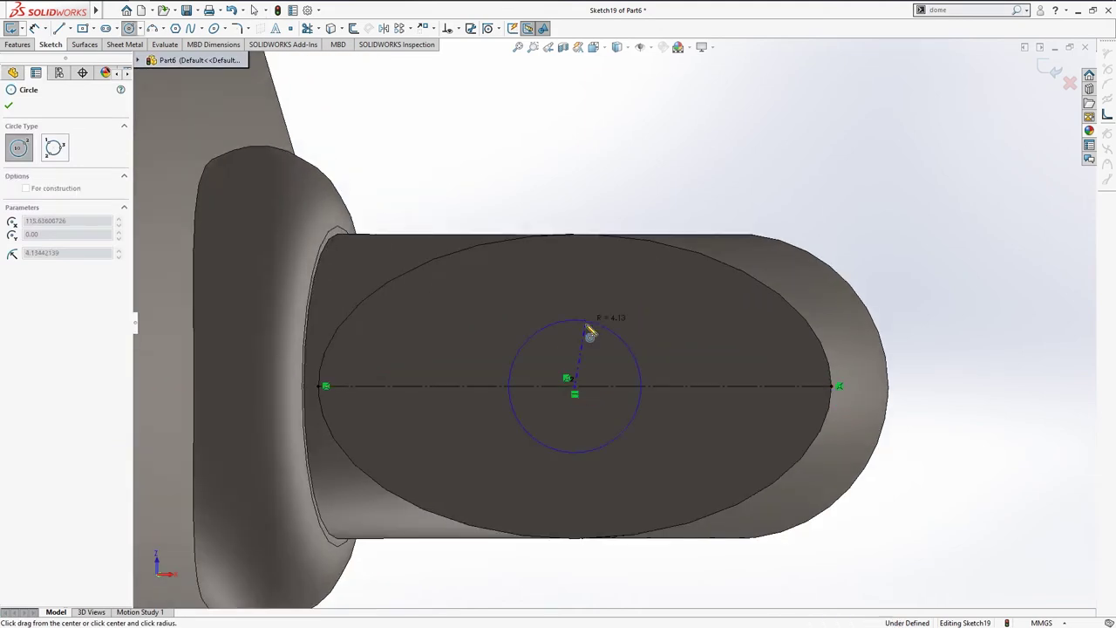
click(584, 323)
click(417, 387)
click(323, 387)
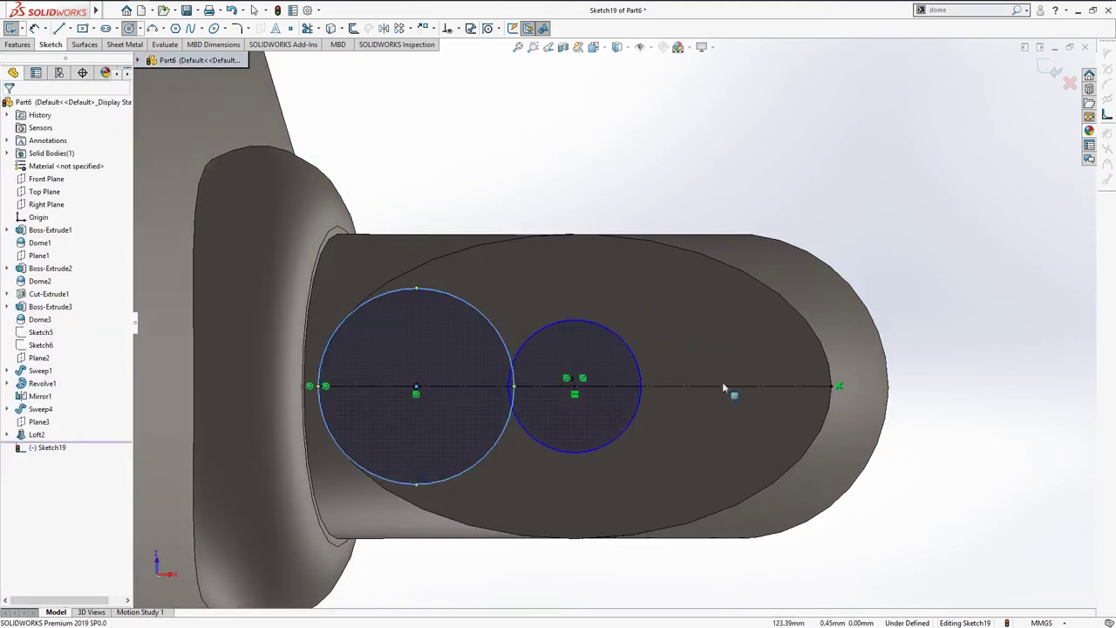
click(835, 386)
key(Escape)
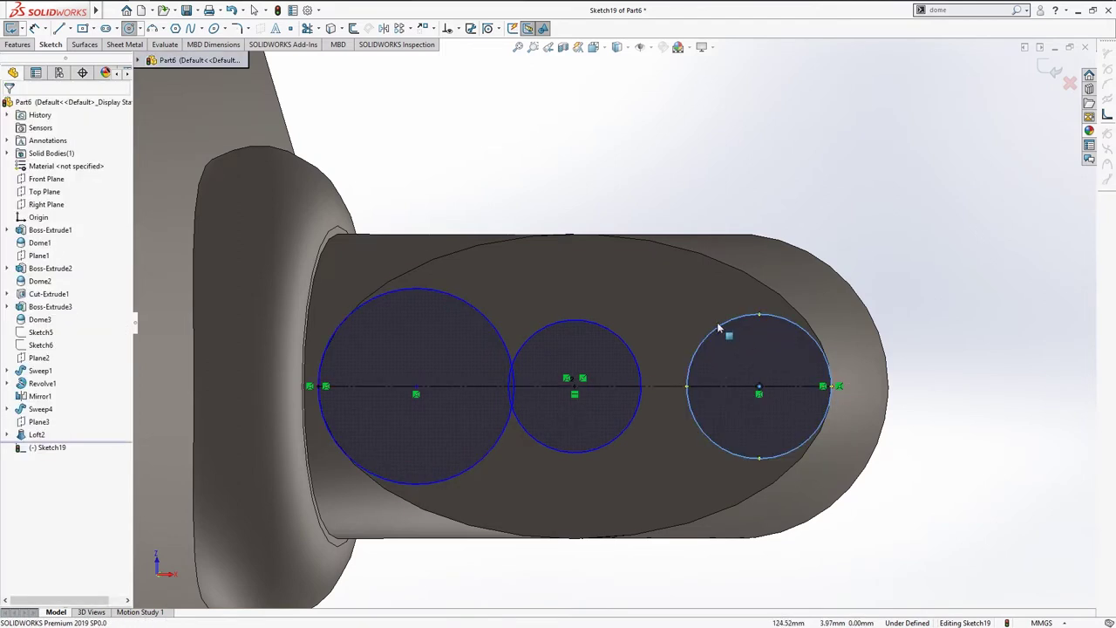
Step: Make the three circles equal in size
click(715, 334)
ctrl+click(606, 331)
ctrl+click(471, 305)
click(523, 249)
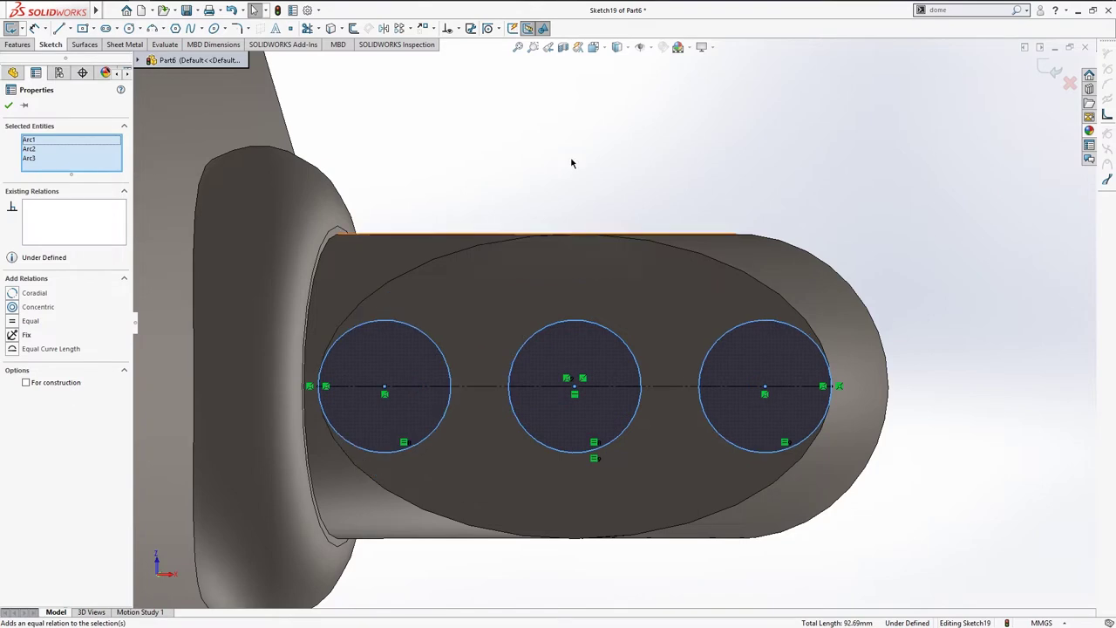
click(572, 164)
Step: Dimension the middle circle to 8 mm diameter and exit the sketch
click(559, 327)
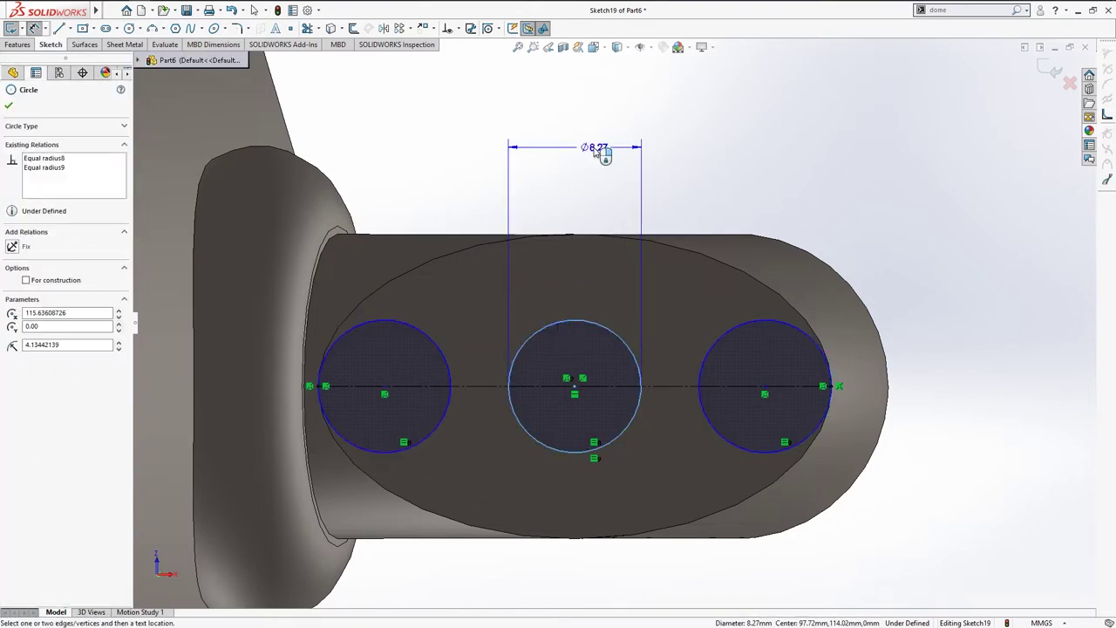
click(635, 154)
text(8)
key(Return)
key(ctrl+b)
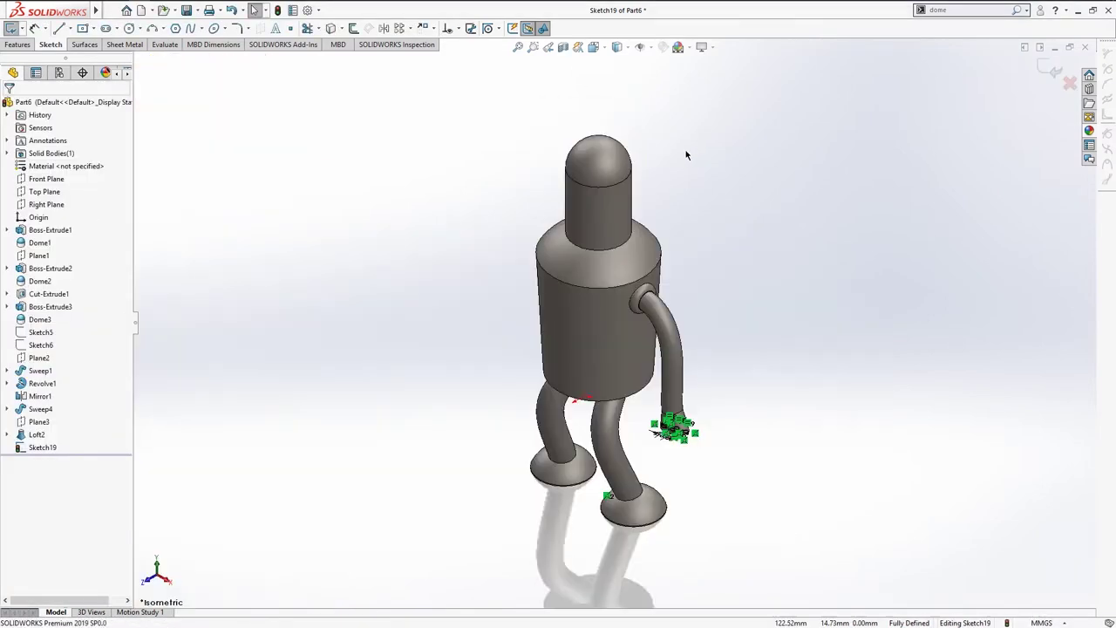
Step: Create Plane5 through Sketch19's line across the hand's end and a point
scroll(649, 432, down, 3)
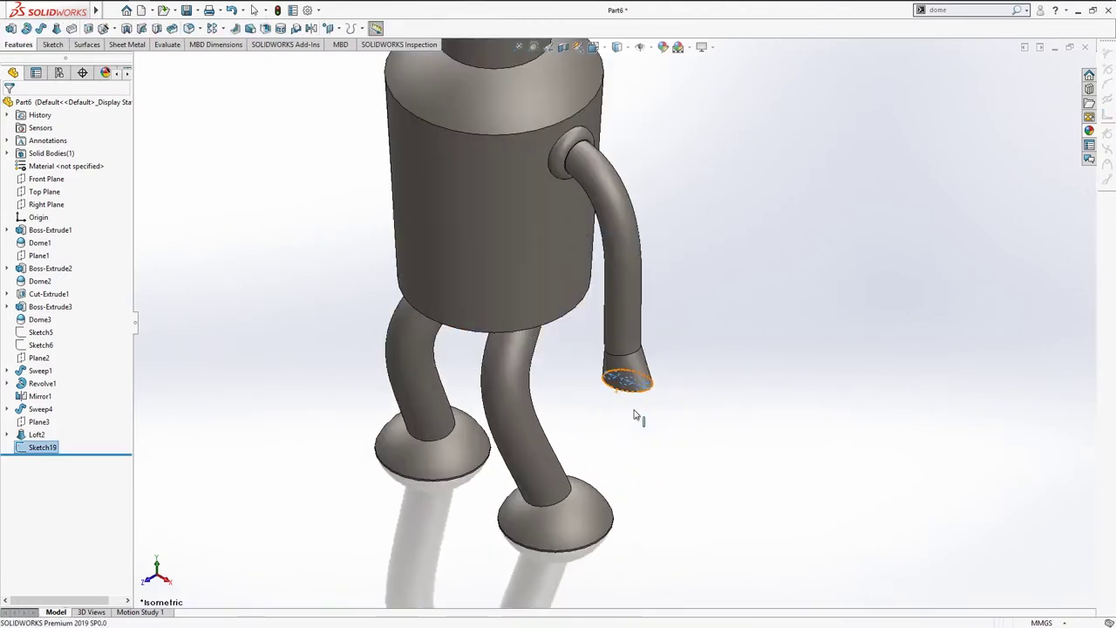
scroll(635, 421, down, 3)
click(512, 294)
click(526, 330)
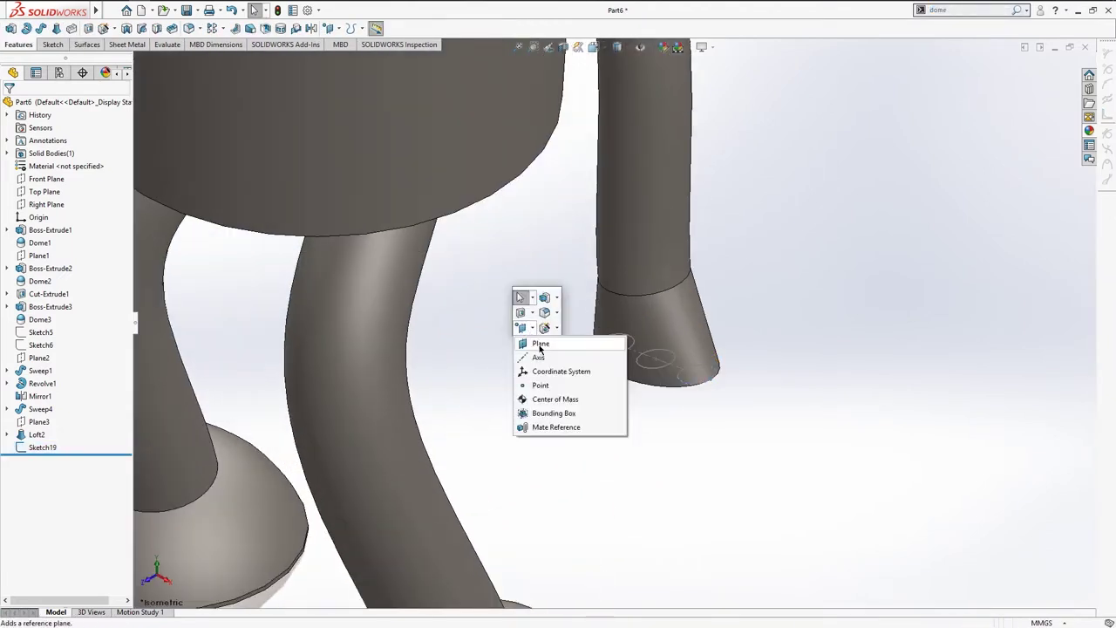
click(535, 343)
scroll(627, 345, down, 3)
scroll(632, 336, down, 2)
click(637, 341)
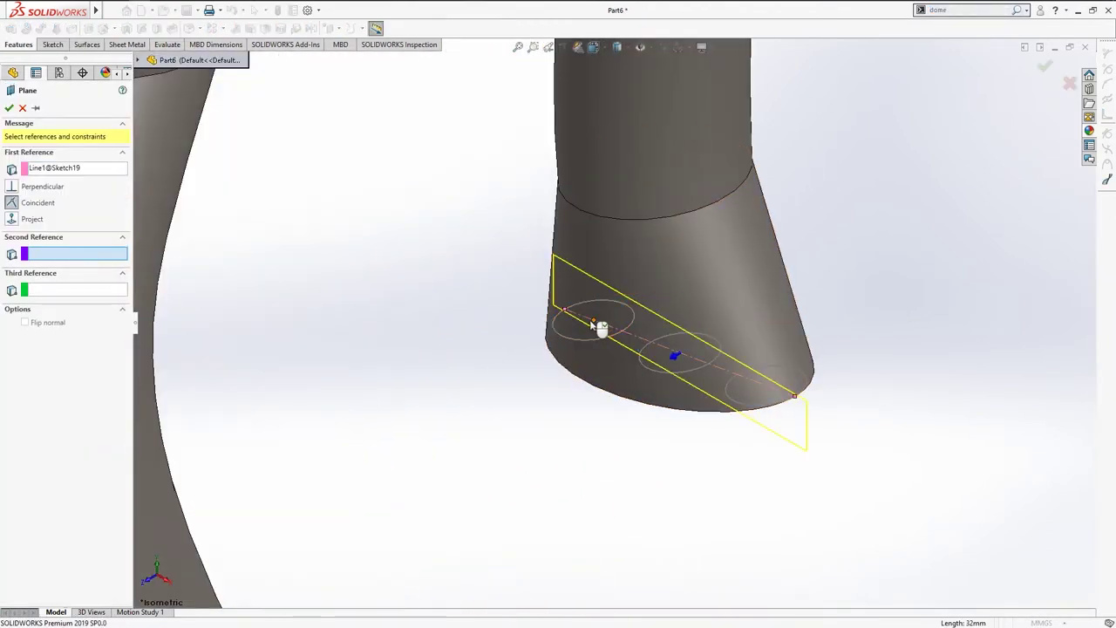
click(597, 325)
key(Return)
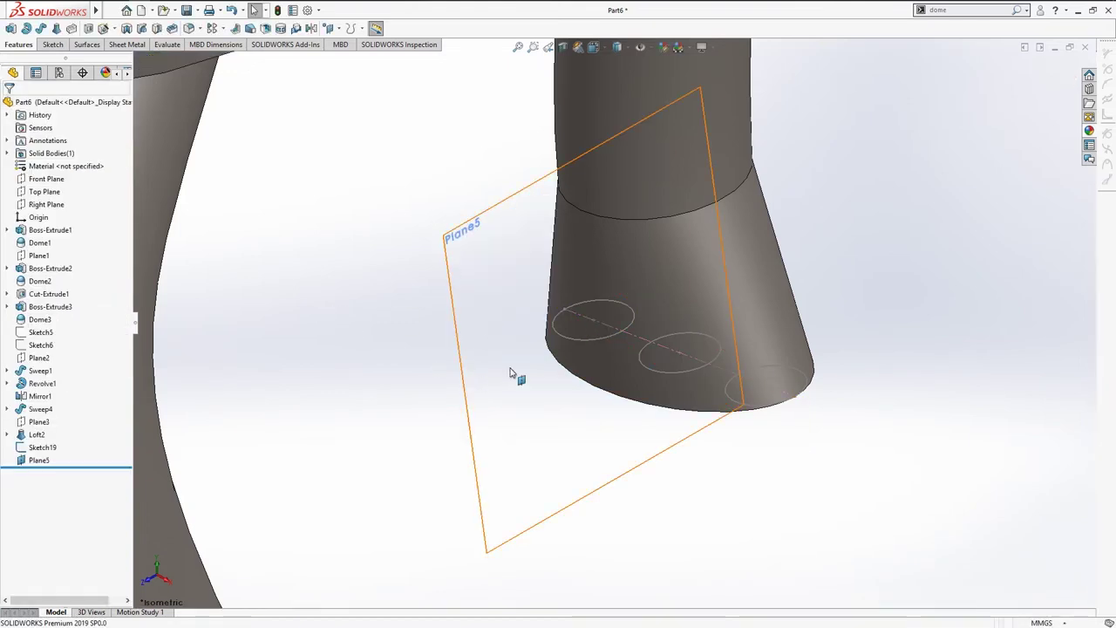
Step: Start a new sketch on Plane5 with the spline tool active
click(511, 374)
click(545, 316)
key(s)
click(470, 291)
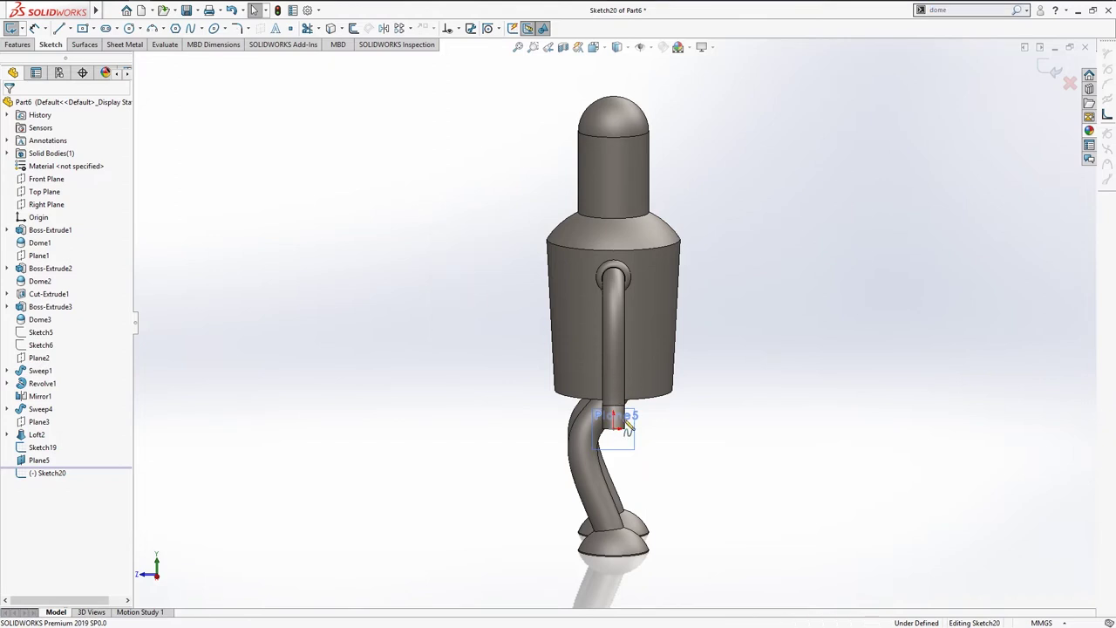
Step: Draw Sketch20's curved spline path from the hand's bottom edge and adjust its end point
scroll(607, 430, down, 5)
scroll(567, 414, down, 5)
click(494, 370)
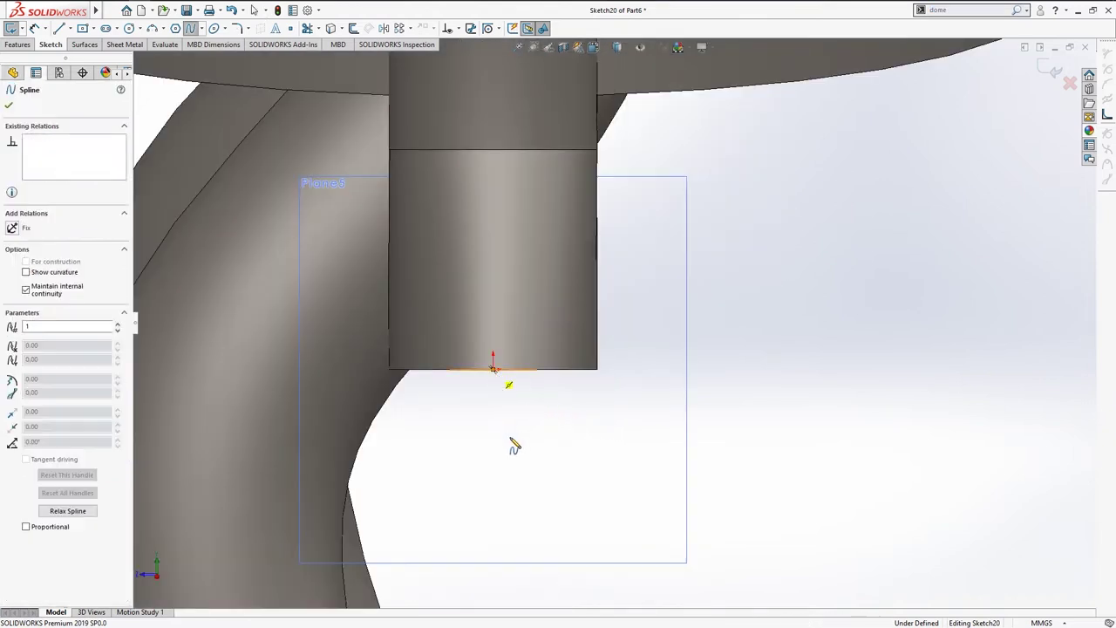
click(513, 461)
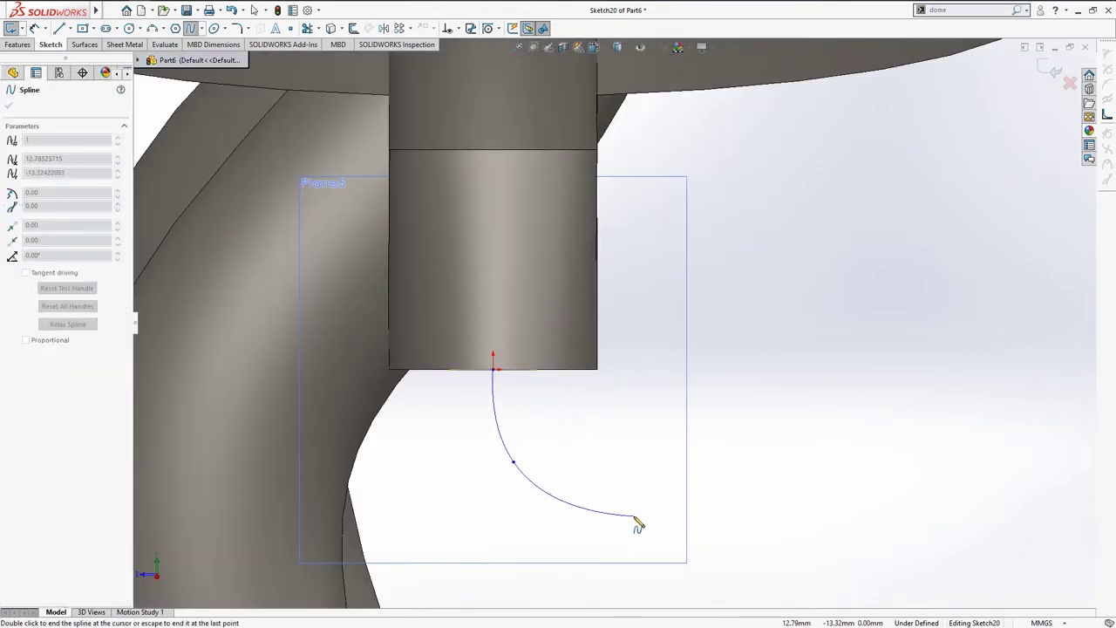
double_click(661, 510)
scroll(610, 371, up, 4)
scroll(609, 372, up, 2)
scroll(609, 371, down, 2)
drag(640, 408, 633, 401)
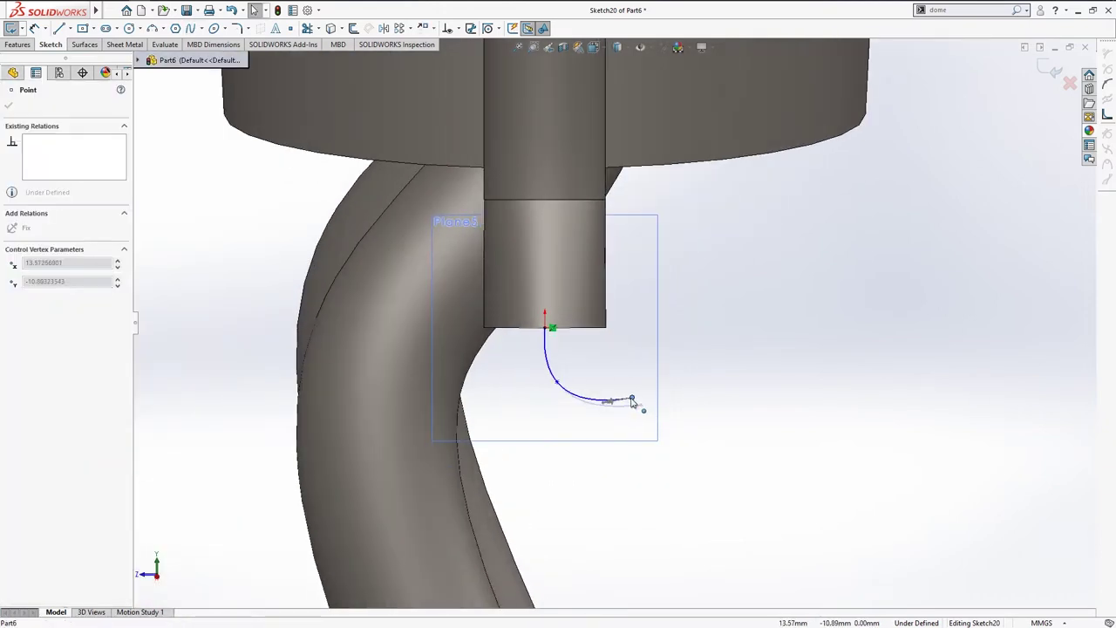
click(704, 316)
click(723, 318)
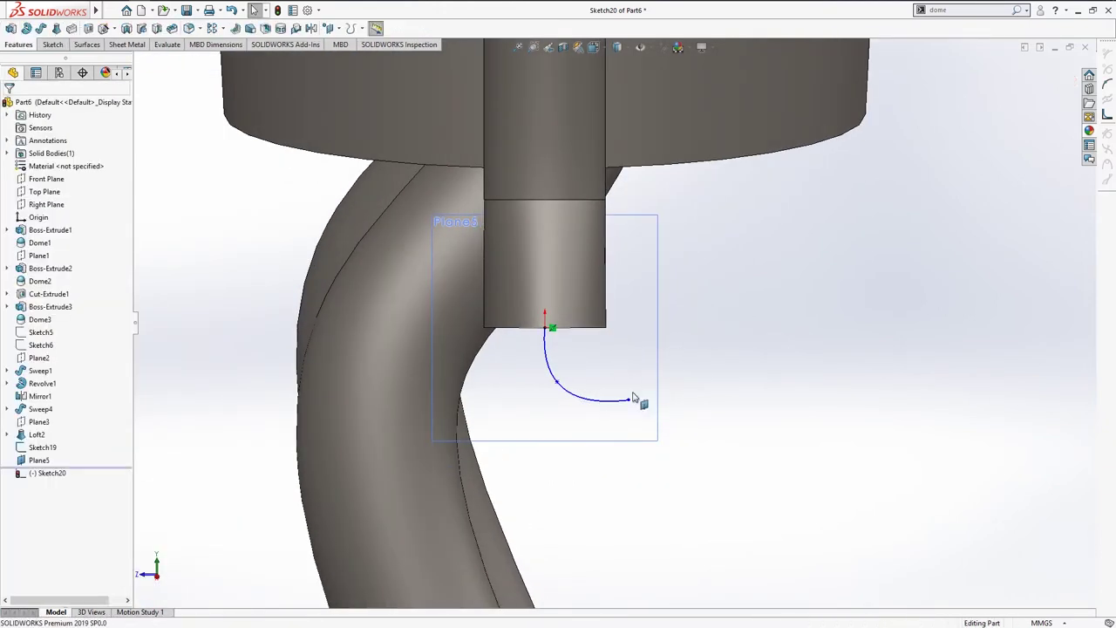
Step: Sweep Sketch19's three circles along the curved path to form the fingers as Sweep6
scroll(633, 349, up, 2)
middle_drag(633, 349, 663, 297)
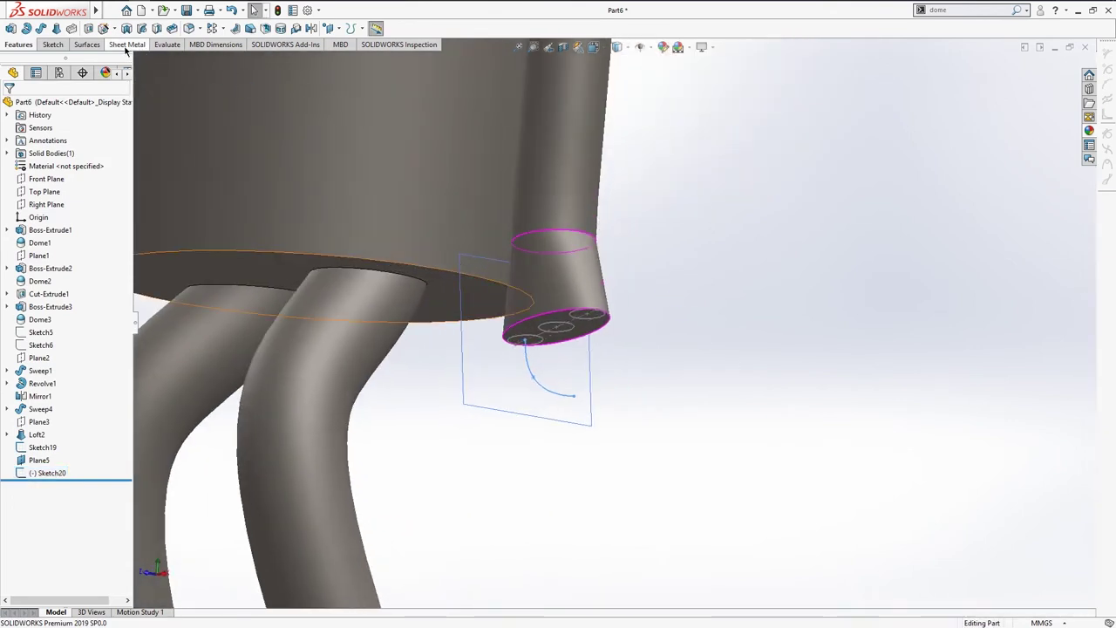
click(41, 28)
scroll(610, 334, down, 3)
click(523, 319)
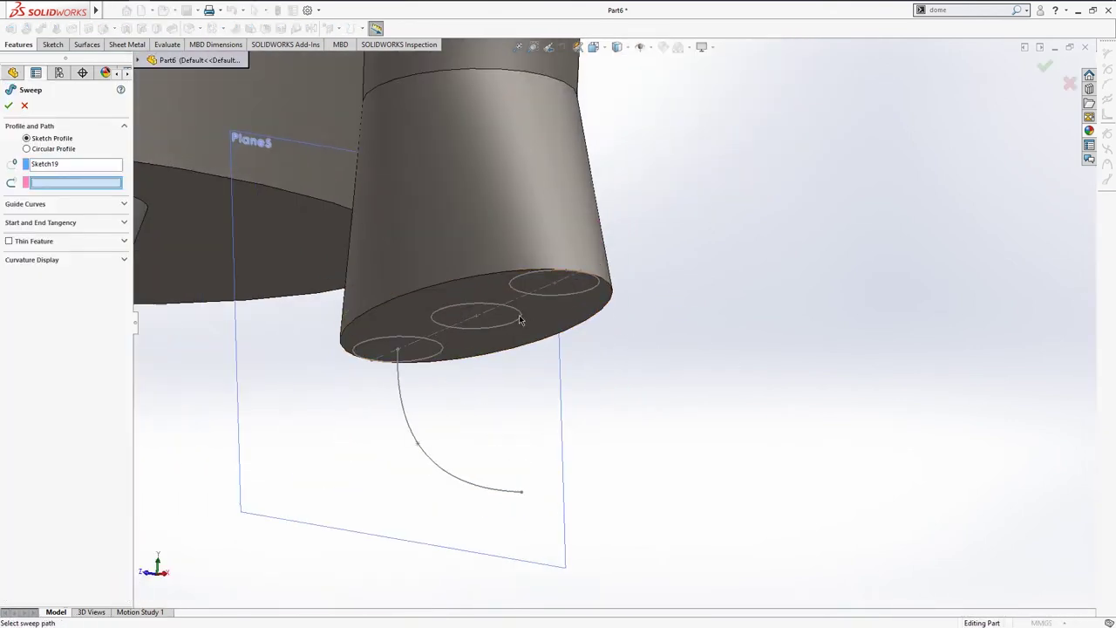
click(438, 468)
key(Return)
Step: Show the whole robot in isometric view, zoomed to fit
mouse_move(518, 307)
middle_down()
mouse_move(541, 293)
mouse_move(559, 311)
mouse_move(677, 348)
middle_up()
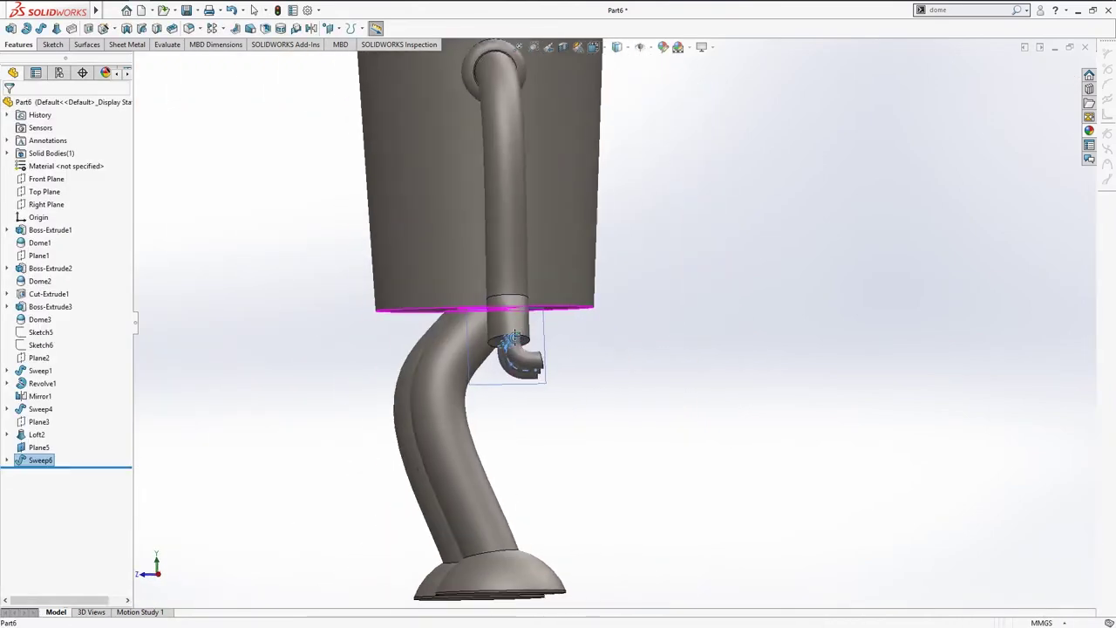
key(ctrl+7)
scroll(665, 441, down, 4)
click(676, 436)
click(784, 288)
key(f)
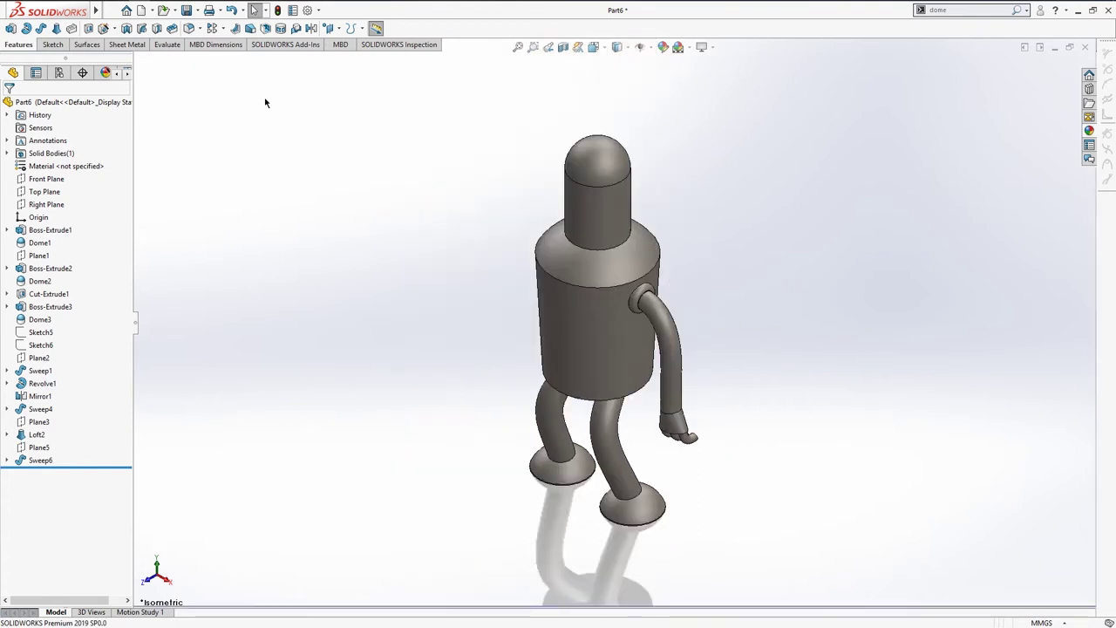
scroll(572, 255, down, 5)
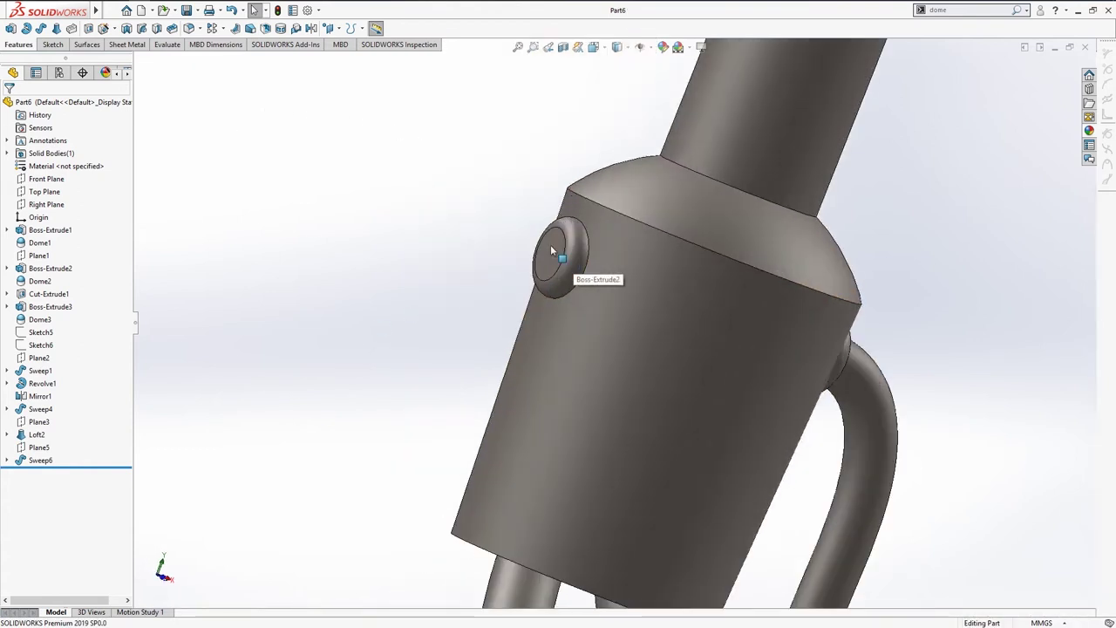
Step: On the shoulder nub face, sketch a construction line from its centre to the edge
click(550, 244)
click(602, 210)
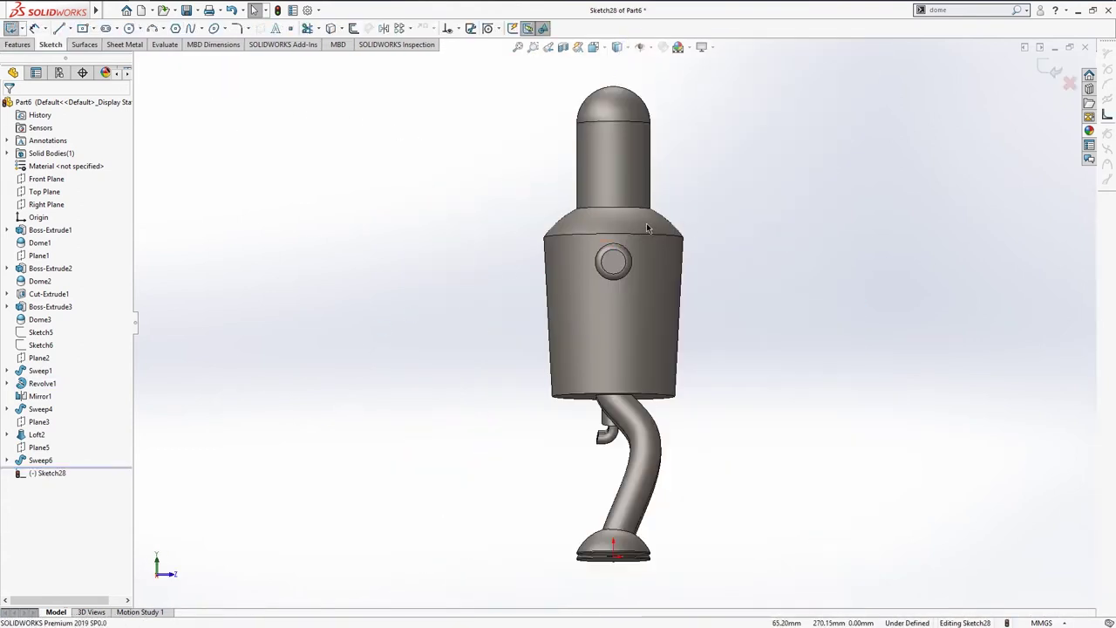
key(l)
scroll(628, 273, down, 4)
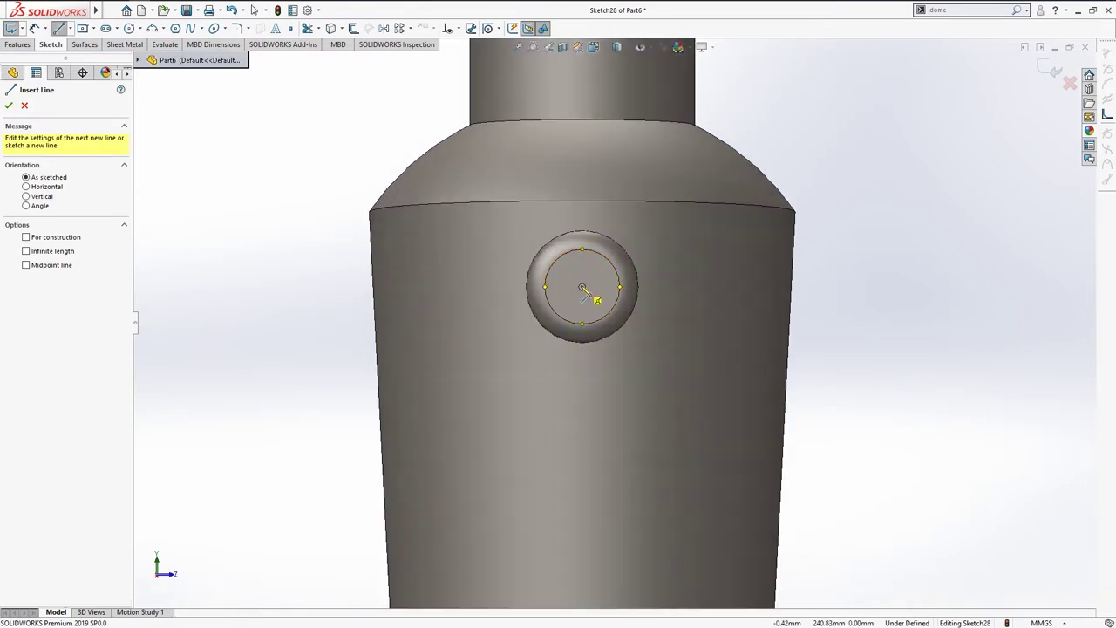
click(583, 287)
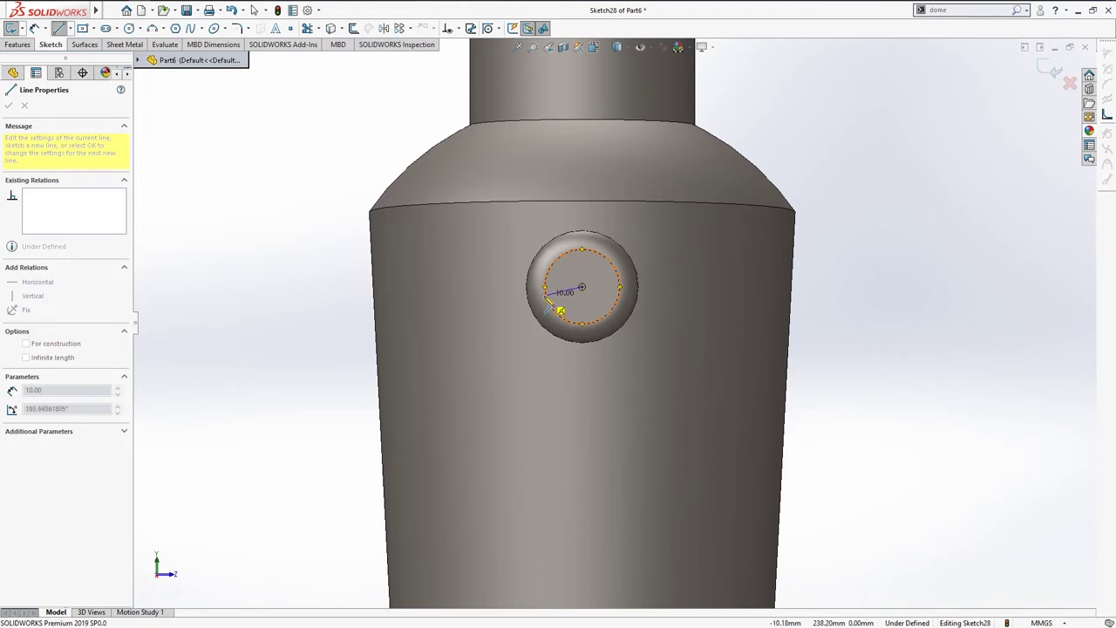
click(554, 314)
key(Escape)
click(566, 297)
click(26, 289)
key(Escape)
Step: Draw a circle centred on the nub's centre point
scroll(748, 319, down, 2)
scroll(748, 323, down, 3)
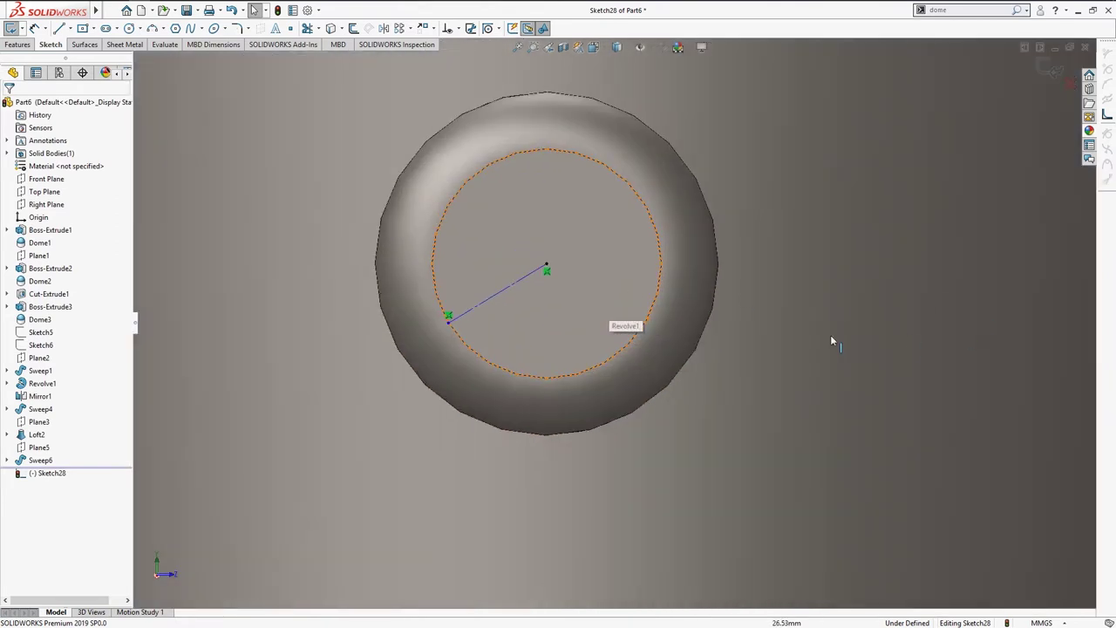
scroll(748, 330, up, 2)
scroll(747, 331, up, 2)
key(s)
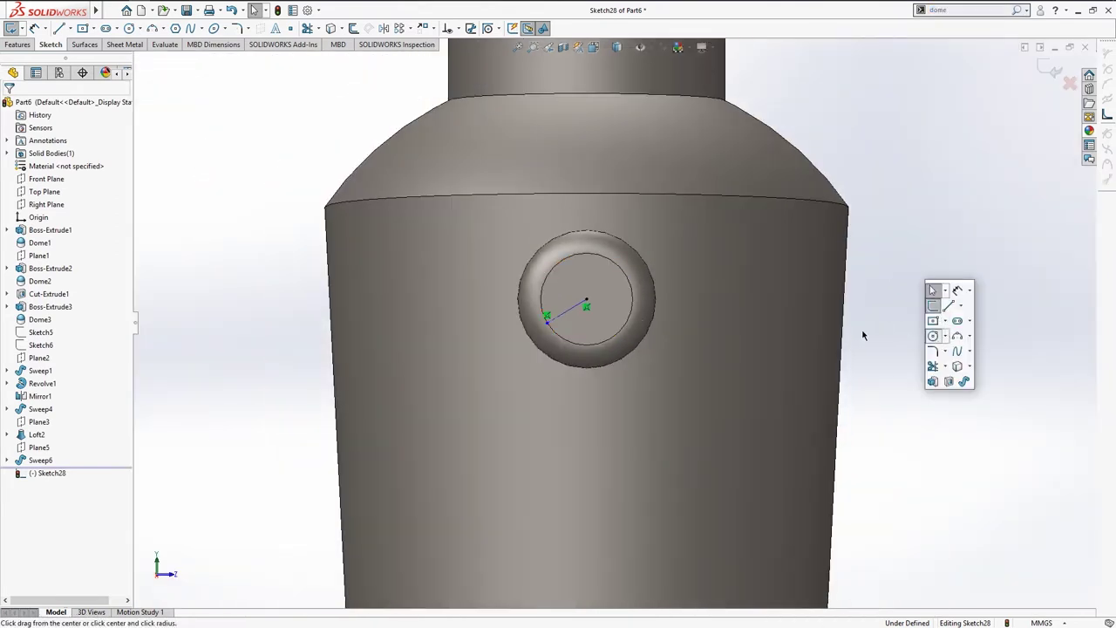
click(934, 340)
scroll(593, 309, down, 2)
click(572, 293)
click(598, 269)
key(Escape)
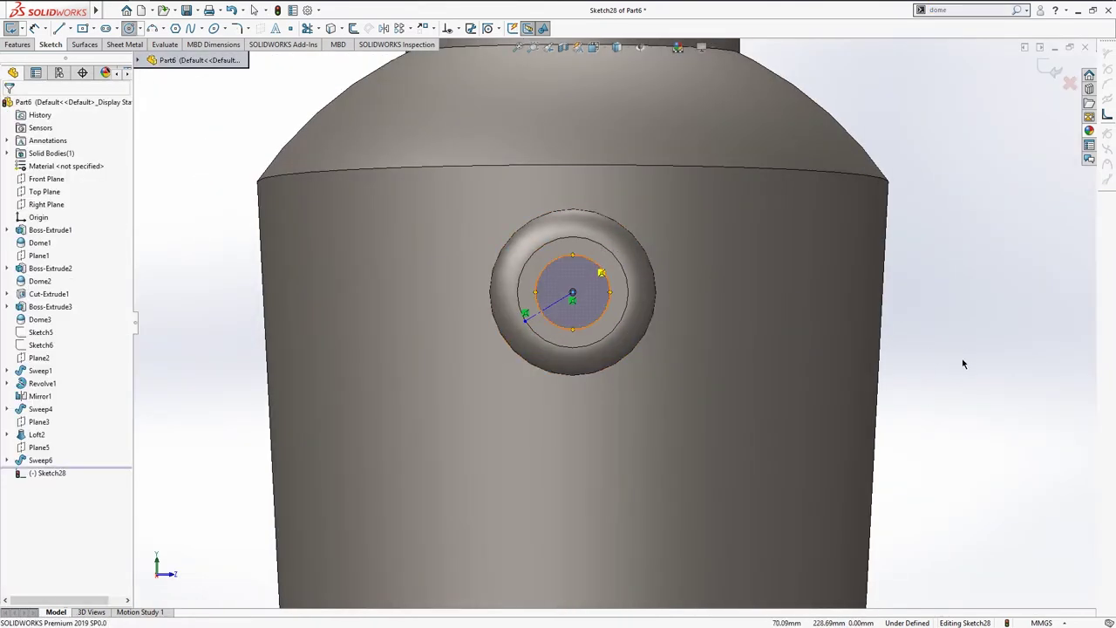
Step: Dimension the circle to Ø19 and exit Sketch28
key(d)
click(587, 265)
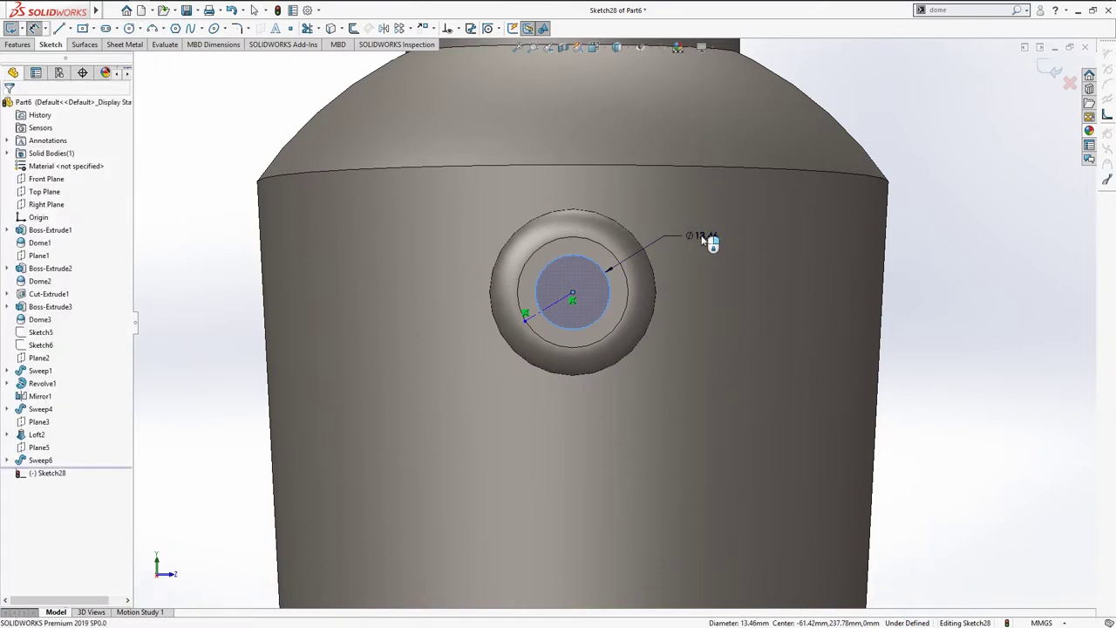
click(701, 234)
text(19)
key(Return)
key(Escape)
key(ctrl+7)
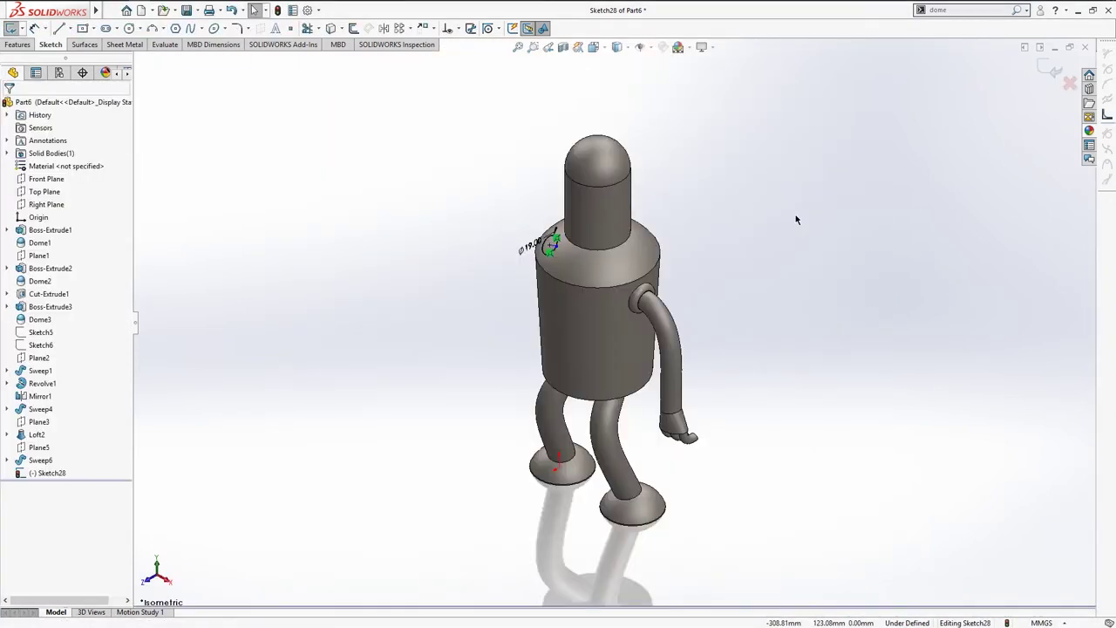
click(745, 224)
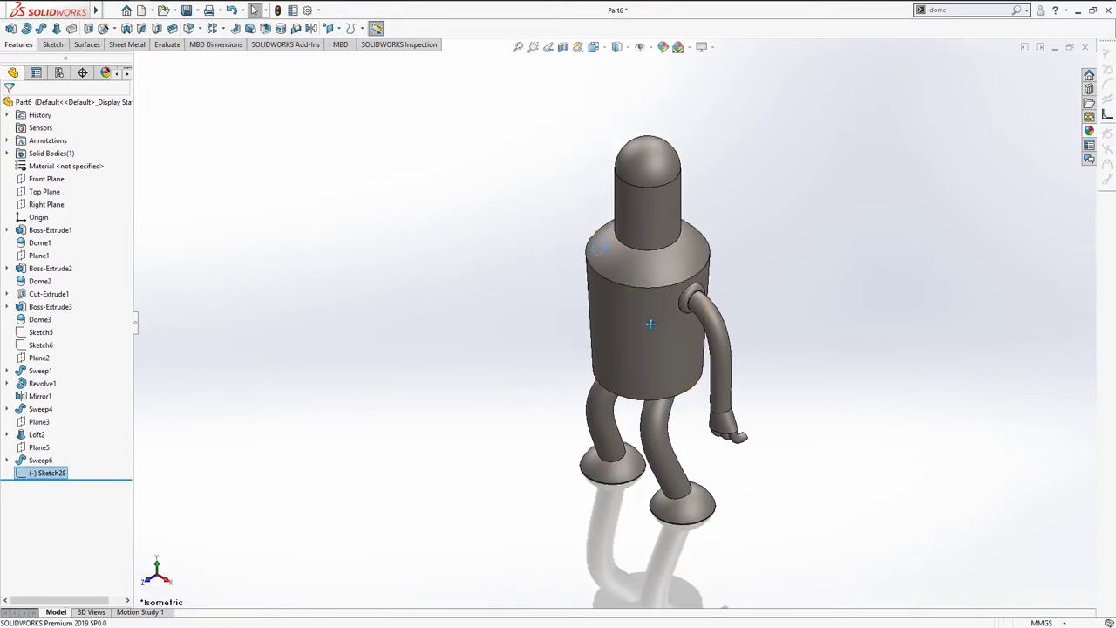
Step: Create Plane10 perpendicular to Sketch28's line through the line's end point
middle_drag(516, 301, 664, 288)
scroll(664, 288, down, 3)
click(612, 255)
click(506, 272)
click(595, 288)
scroll(601, 283, down, 3)
scroll(576, 292, down, 2)
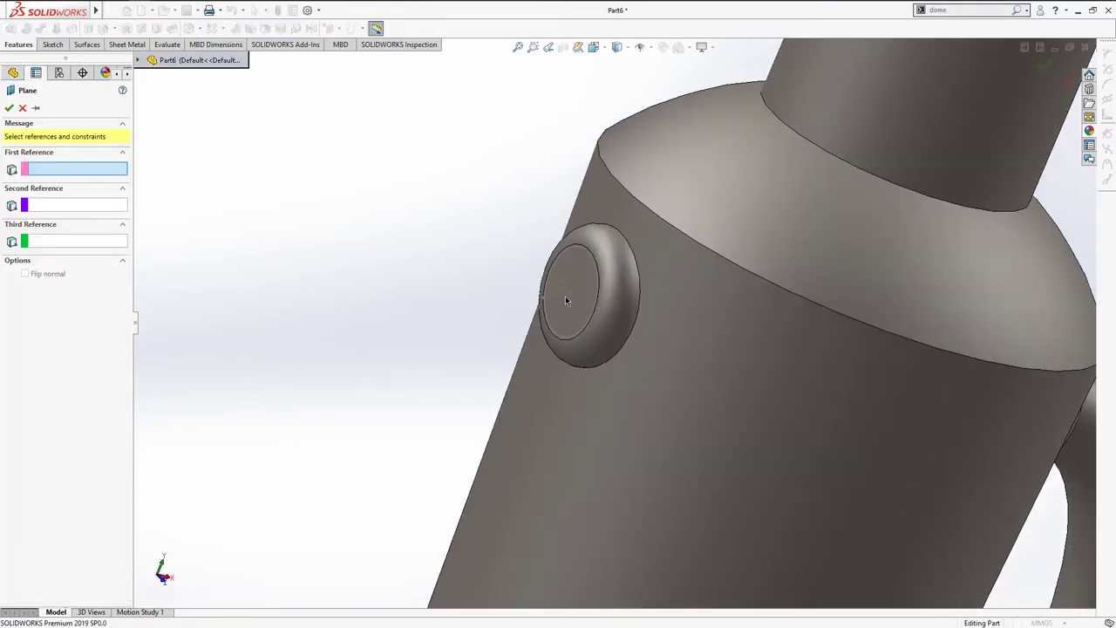
click(563, 293)
click(549, 300)
mouse_move(568, 319)
middle_down()
mouse_move(655, 275)
mouse_move(641, 328)
middle_up()
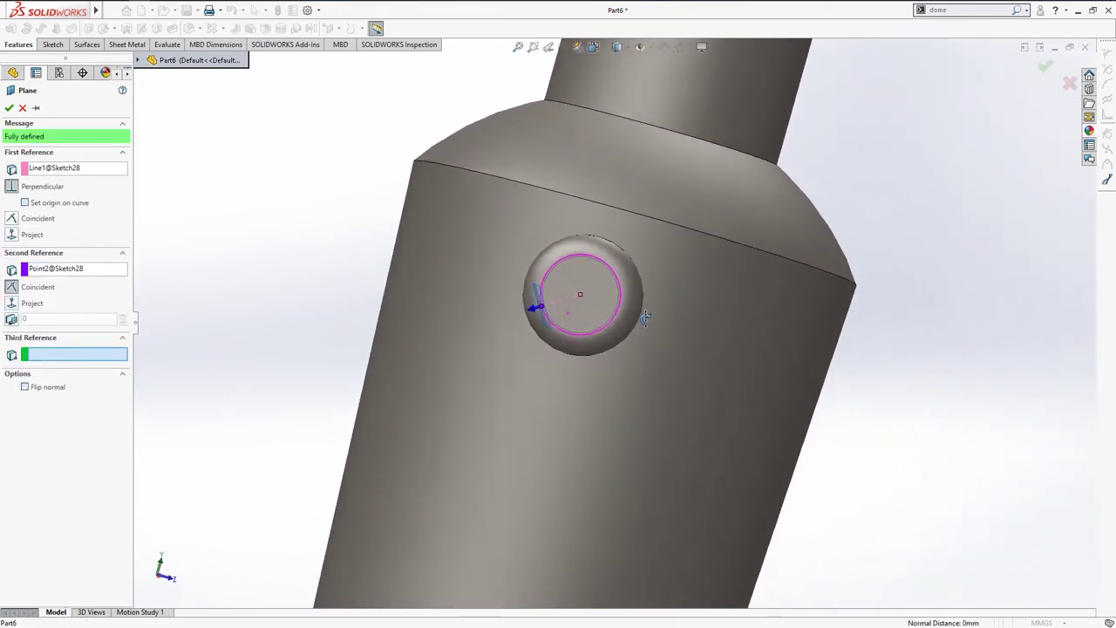
click(10, 107)
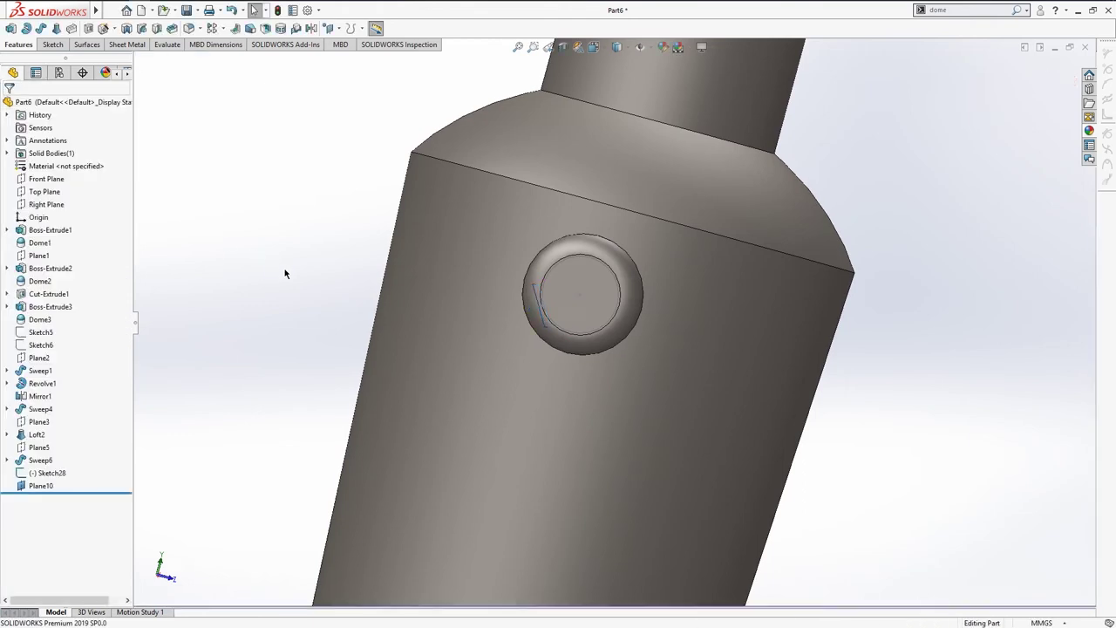
Step: Edit Plane10 so its second reference is the circle's centre point
middle_drag(286, 273, 260, 287)
click(45, 482)
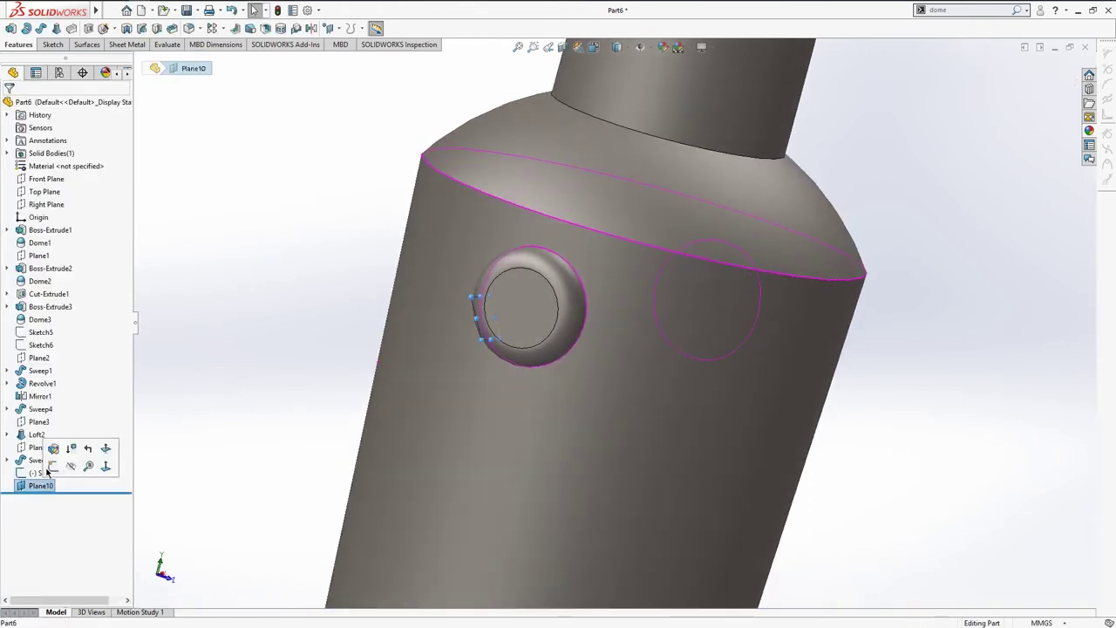
click(53, 451)
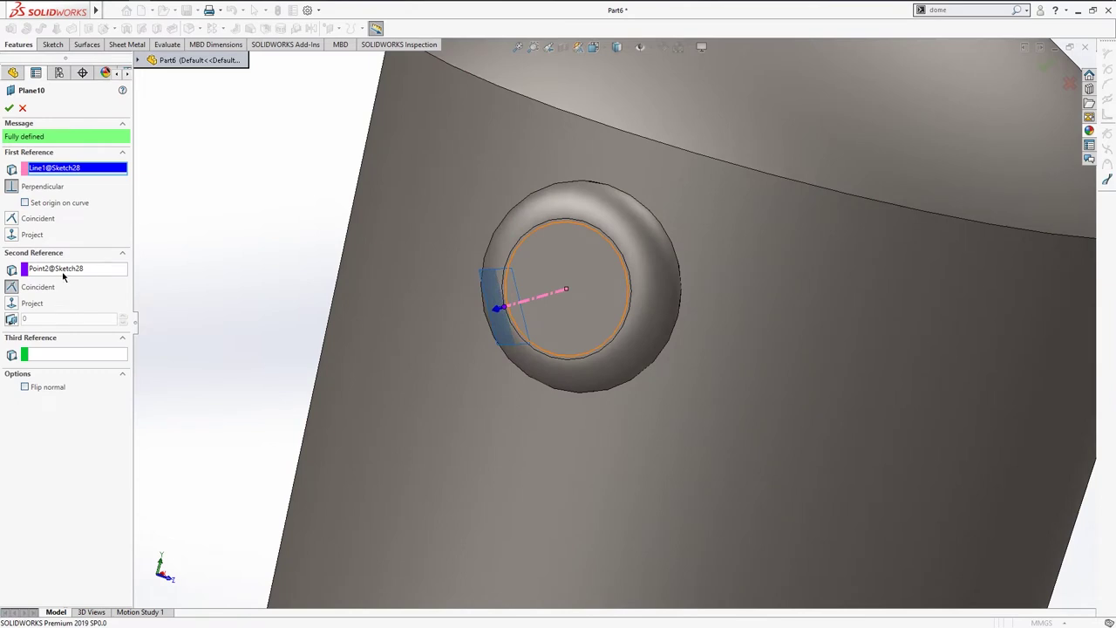
click(70, 270)
click(566, 290)
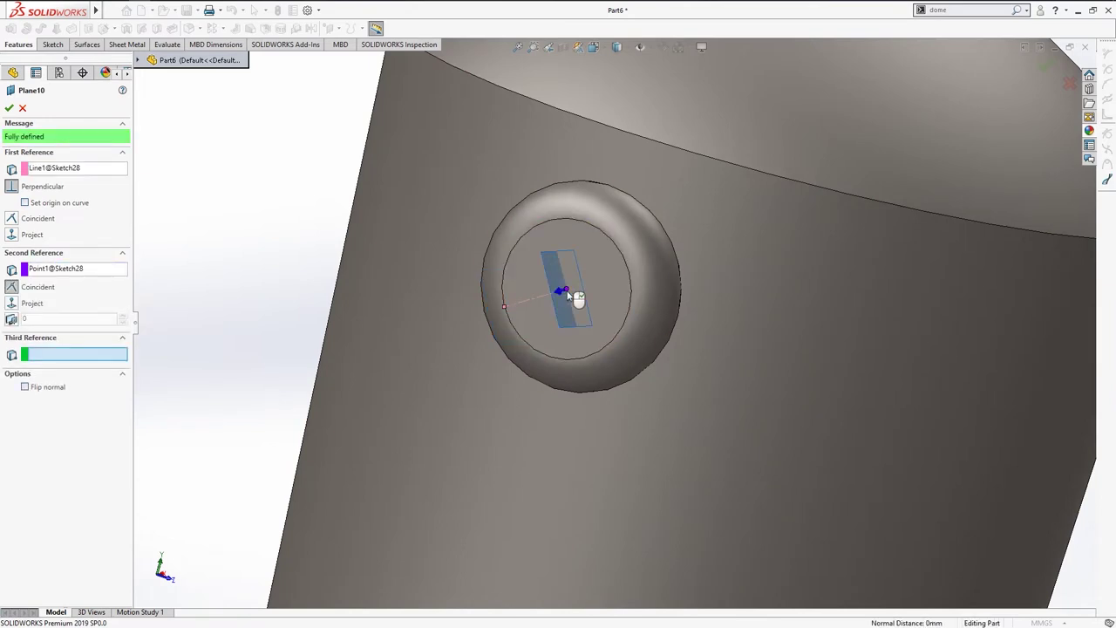
right_click(568, 295)
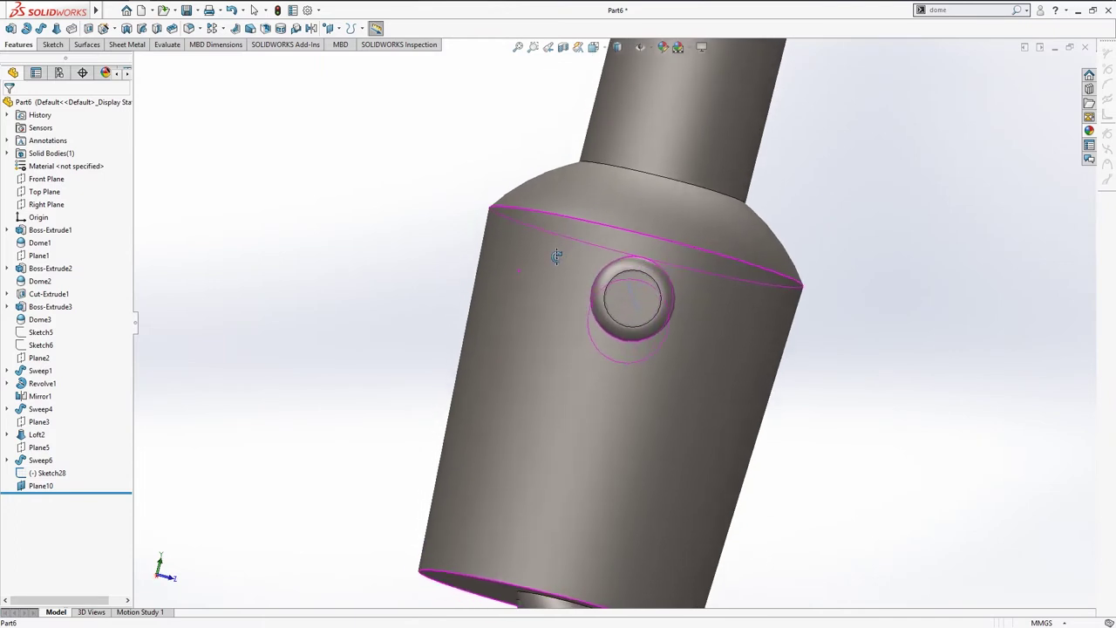
Step: Reopen Sketch28 and slide the line's outer end up along the Ø19 circle
middle_drag(552, 255, 556, 256)
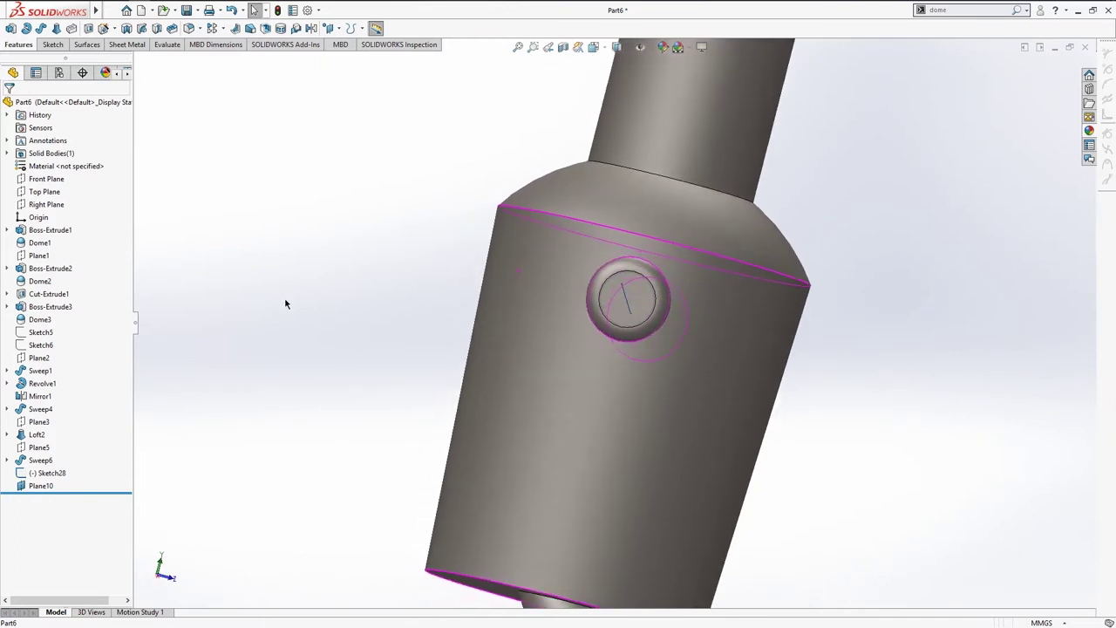
click(48, 472)
click(51, 441)
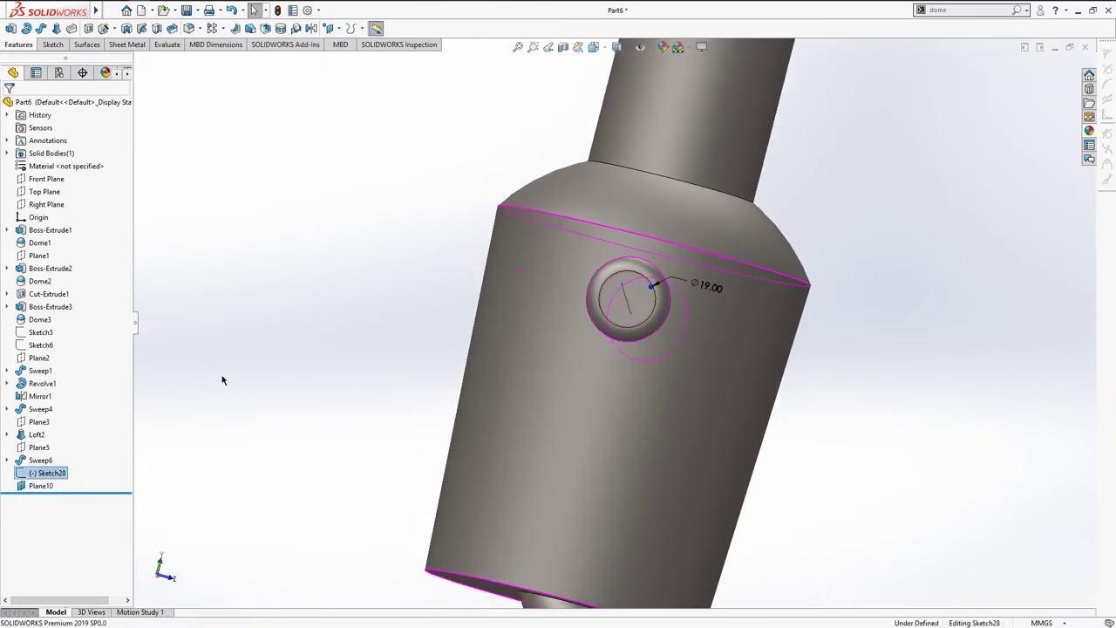
scroll(687, 232, down, 2)
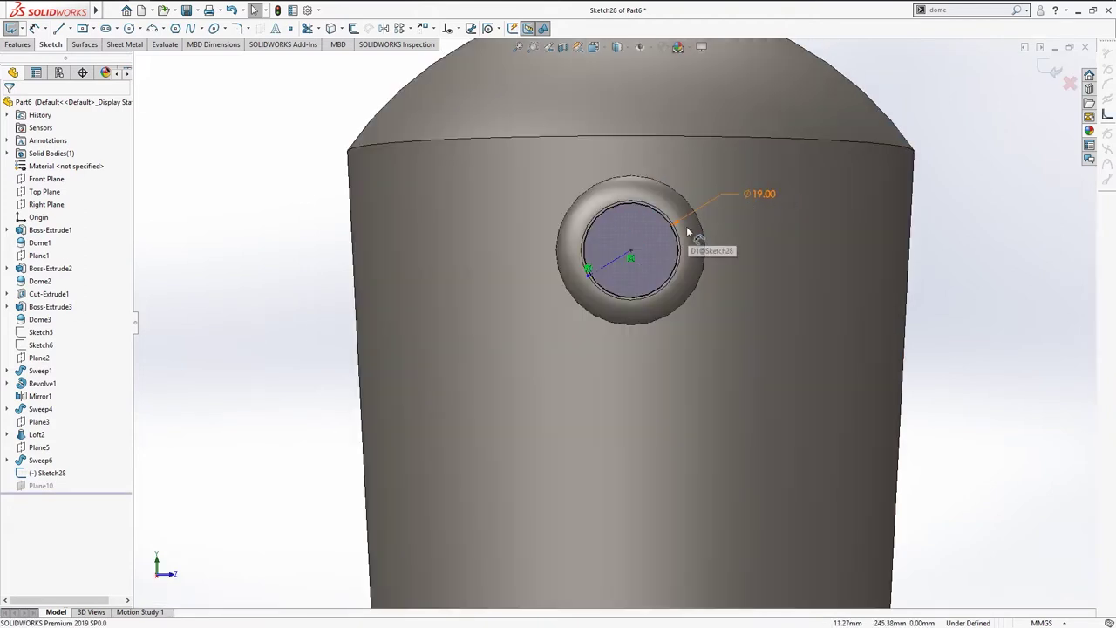
drag(590, 275, 582, 254)
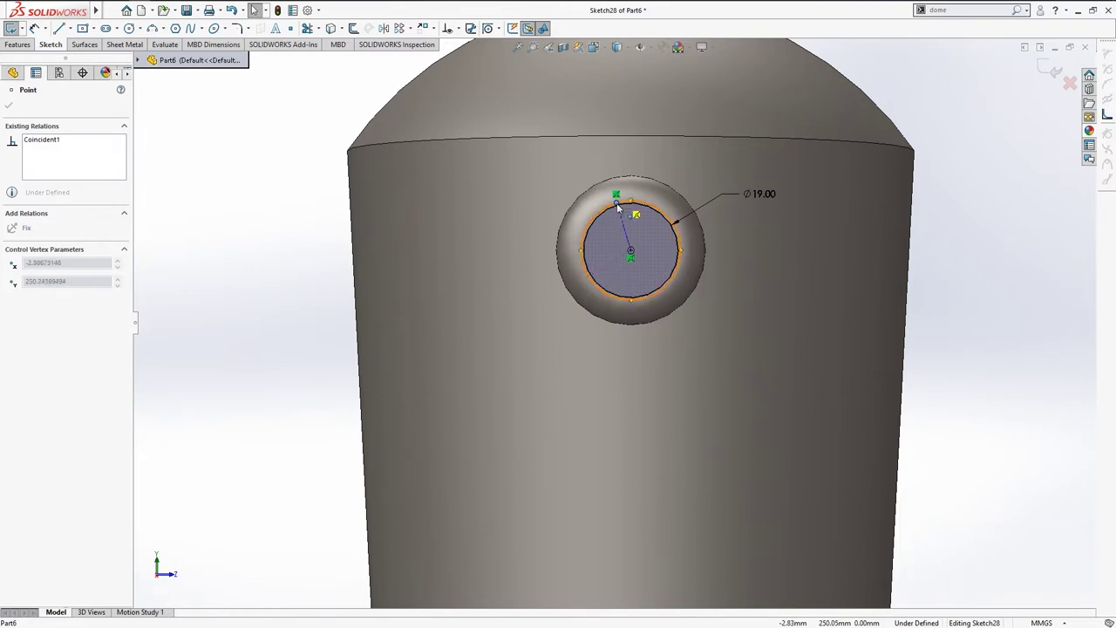
Step: Close the Ø19 shoulder circle sketch (Sketch28) and return to the isometric view
click(603, 285)
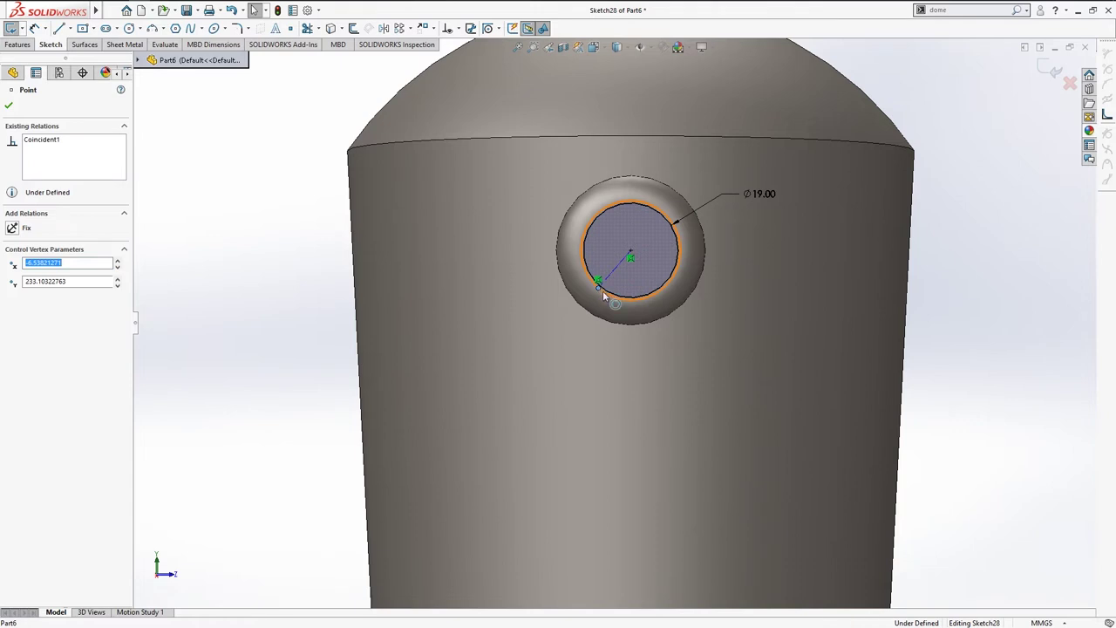
key(Escape)
key(ctrl+b)
key(ctrl+7)
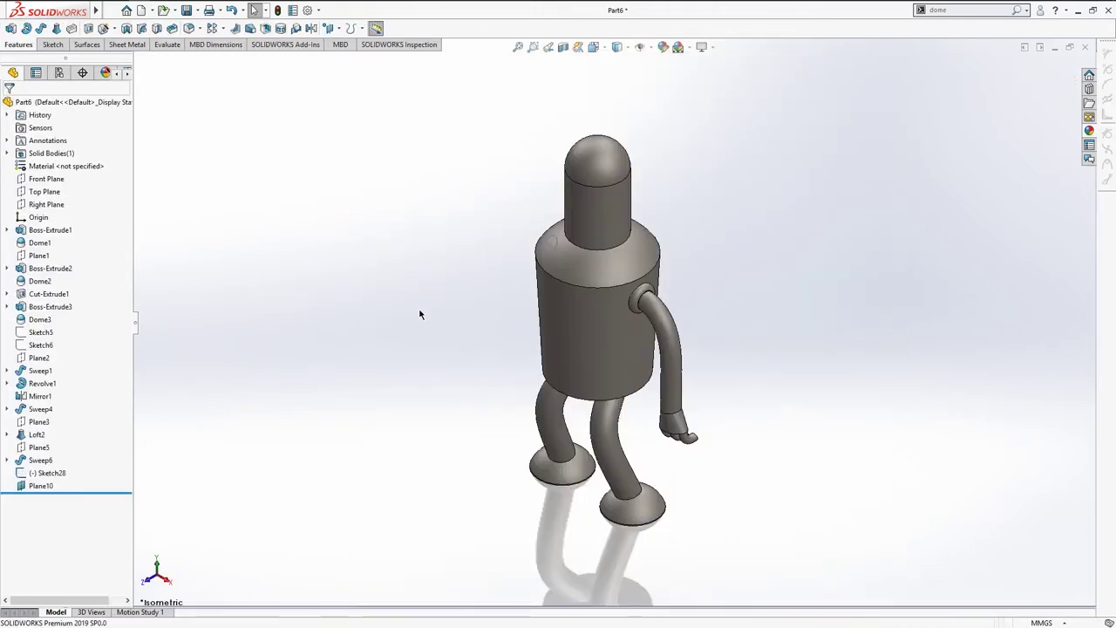
scroll(371, 319, down, 3)
middle_drag(471, 310, 554, 303)
scroll(573, 225, down, 4)
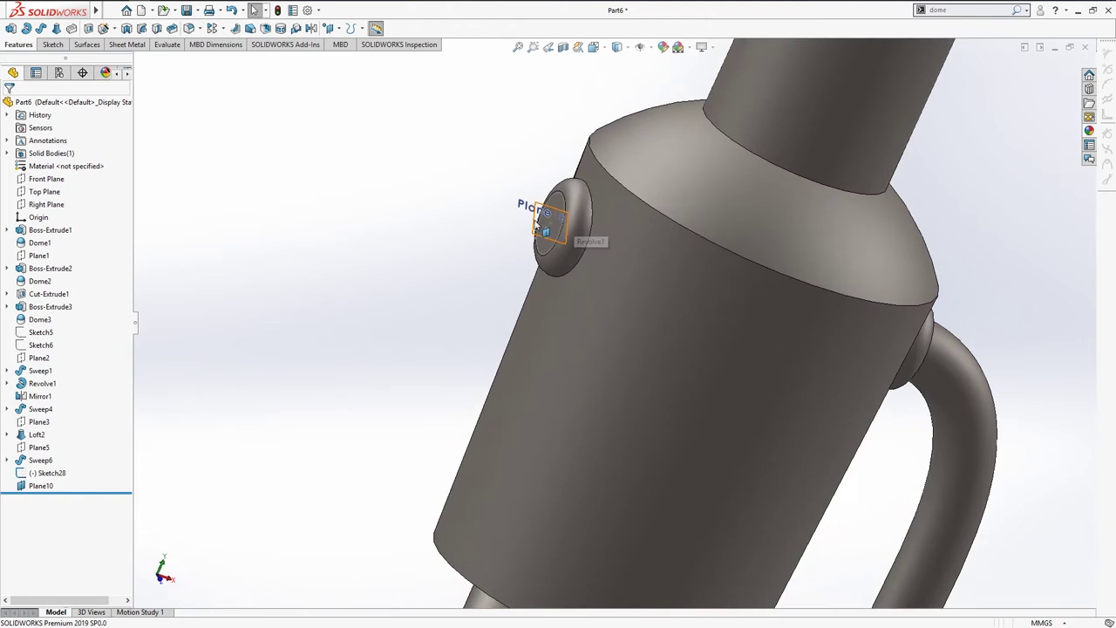
Step: Start a new sketch on Plane10 at the shoulder joint
click(537, 225)
click(587, 170)
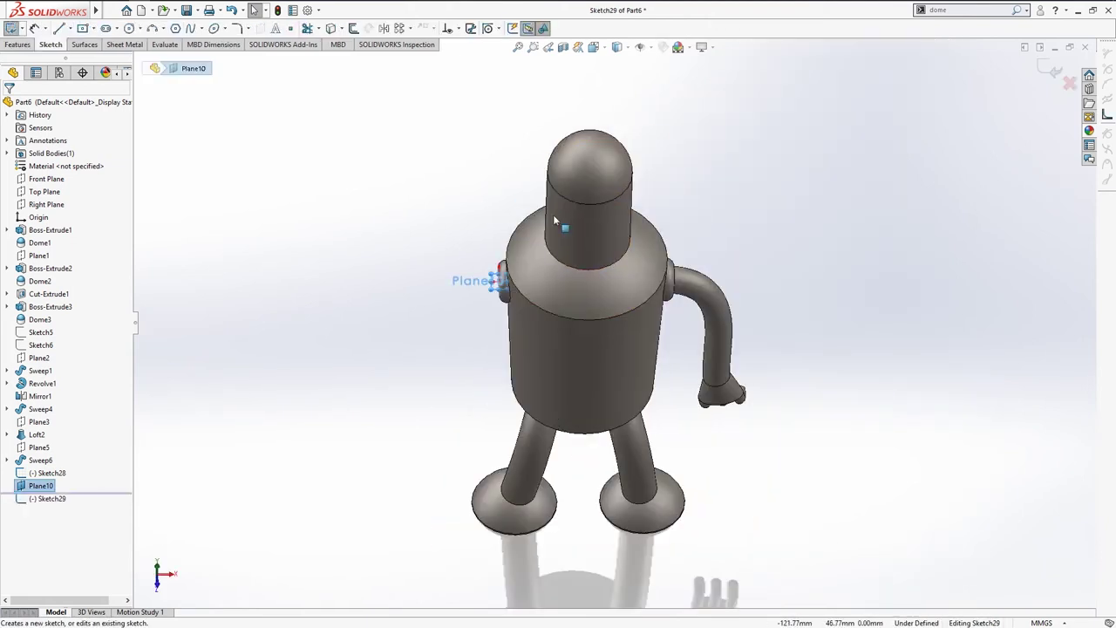
key(s)
click(767, 259)
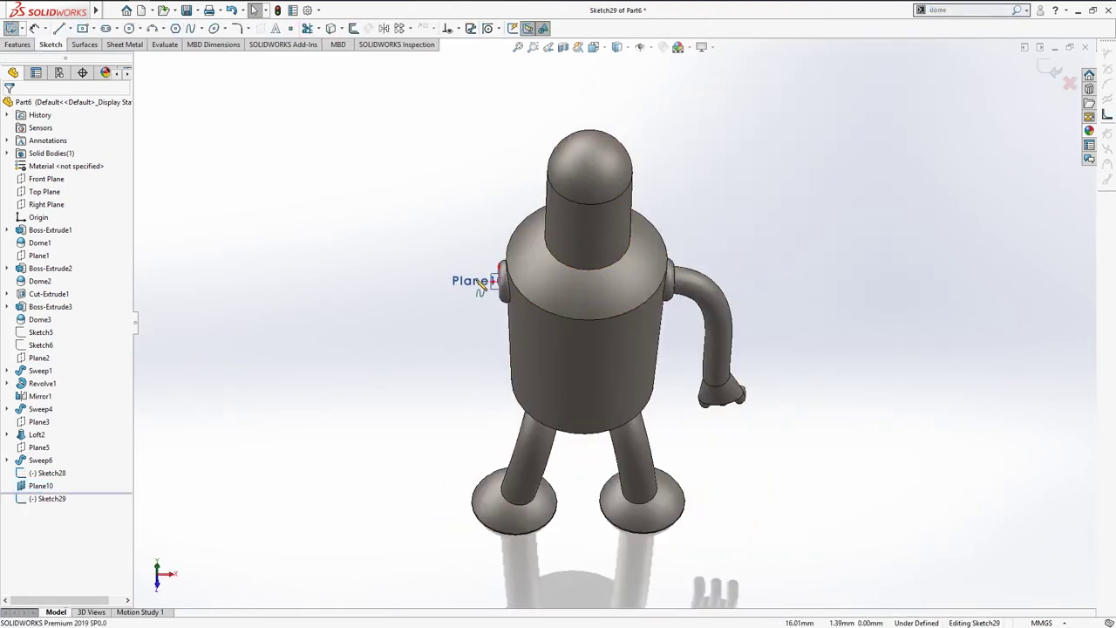
scroll(584, 309, down, 3)
scroll(584, 307, down, 3)
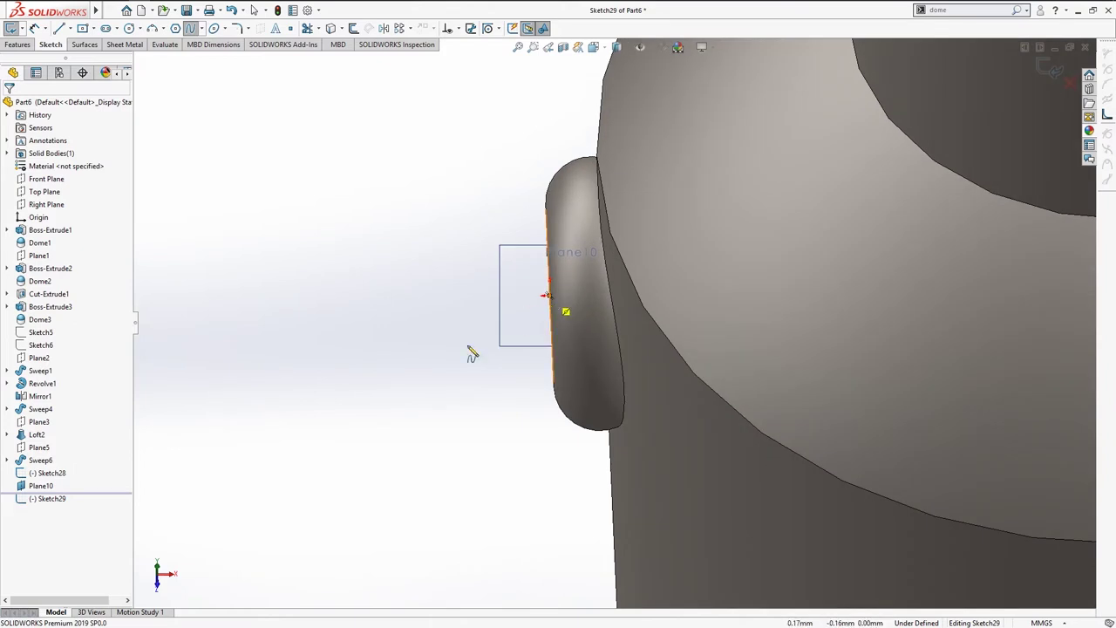
Step: Draw a spline from the shoulder edge, out beside the body and down toward the legs
click(544, 296)
scroll(460, 413, up, 3)
scroll(337, 331, up, 2)
scroll(267, 334, down, 2)
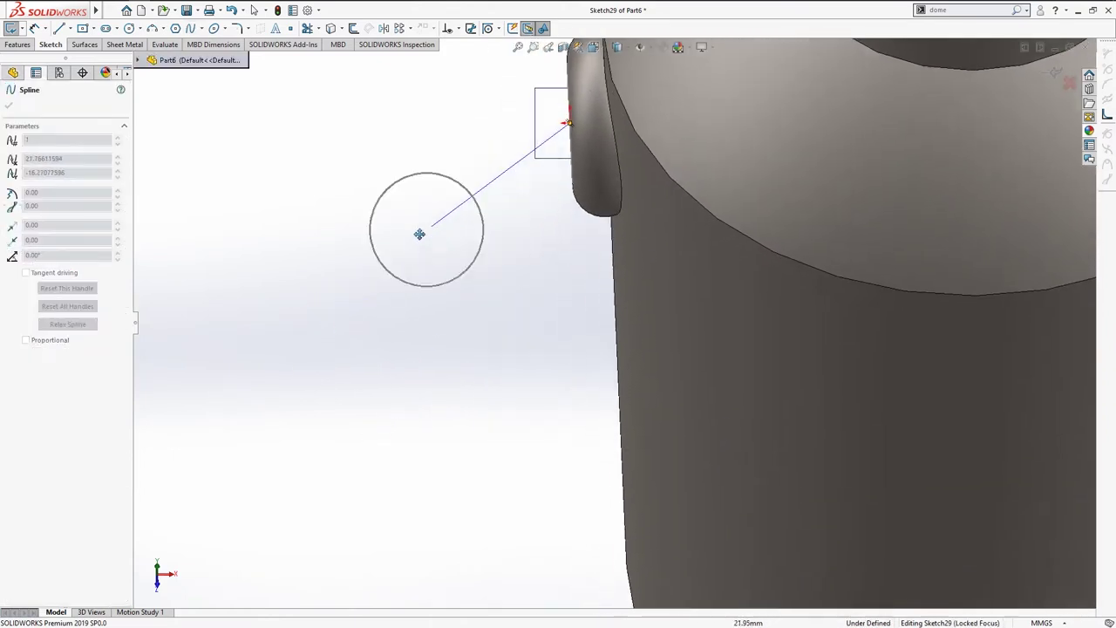
scroll(429, 228, up, 3)
scroll(517, 323, up, 2)
ctrl+middle_drag(518, 324, 463, 303)
click(426, 295)
click(419, 387)
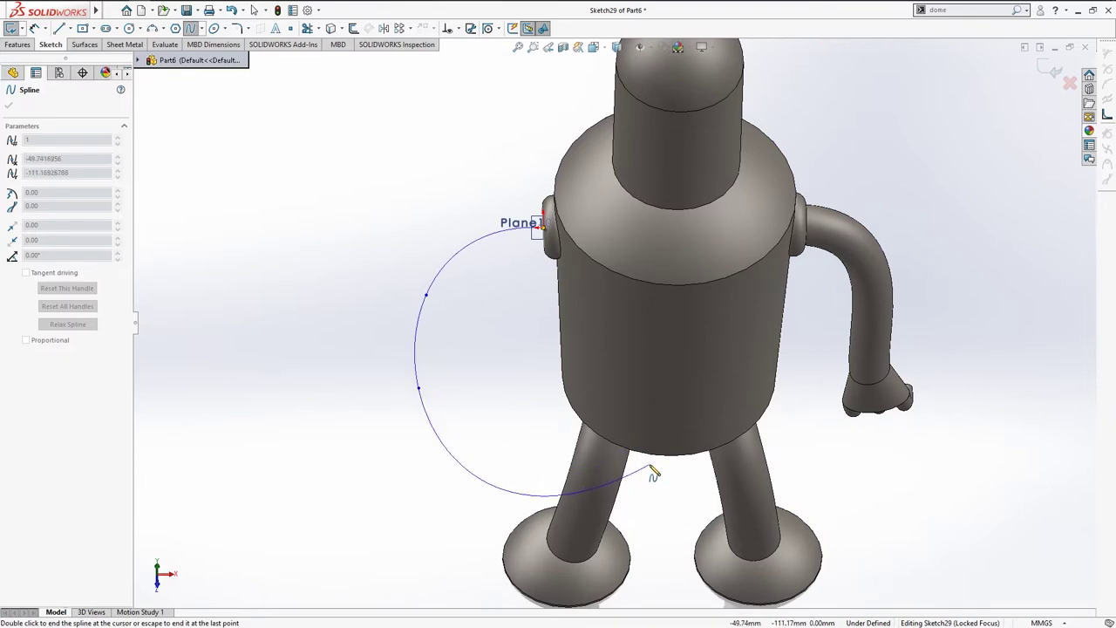
click(654, 472)
Step: Pull a spline point outward to reshape the curve, then exit Sketch29
mouse_move(604, 447)
middle_down()
mouse_move(385, 298)
mouse_move(404, 323)
mouse_move(498, 326)
mouse_move(626, 290)
mouse_move(531, 424)
mouse_move(551, 413)
middle_up()
scroll(608, 366, up, 4)
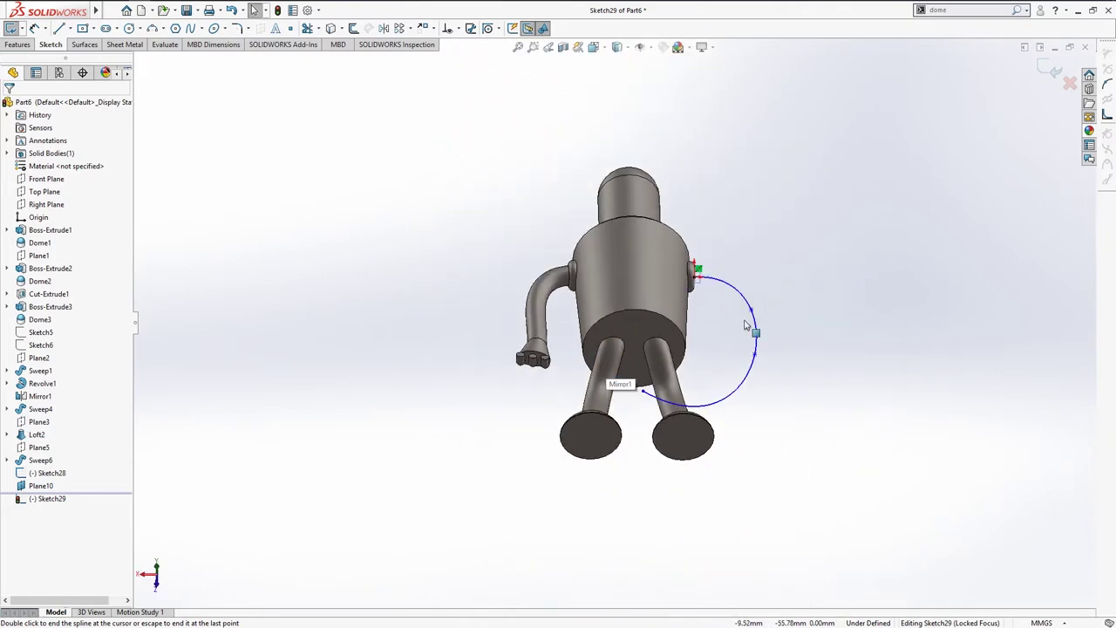
middle_drag(660, 372, 591, 360)
scroll(591, 360, down, 3)
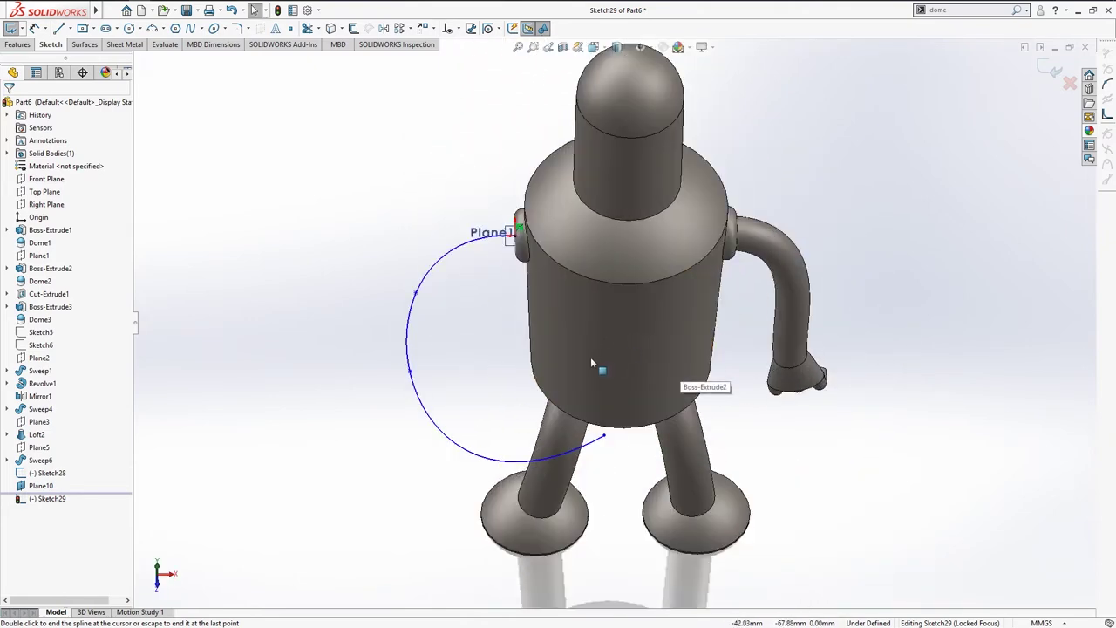
scroll(445, 347, down, 2)
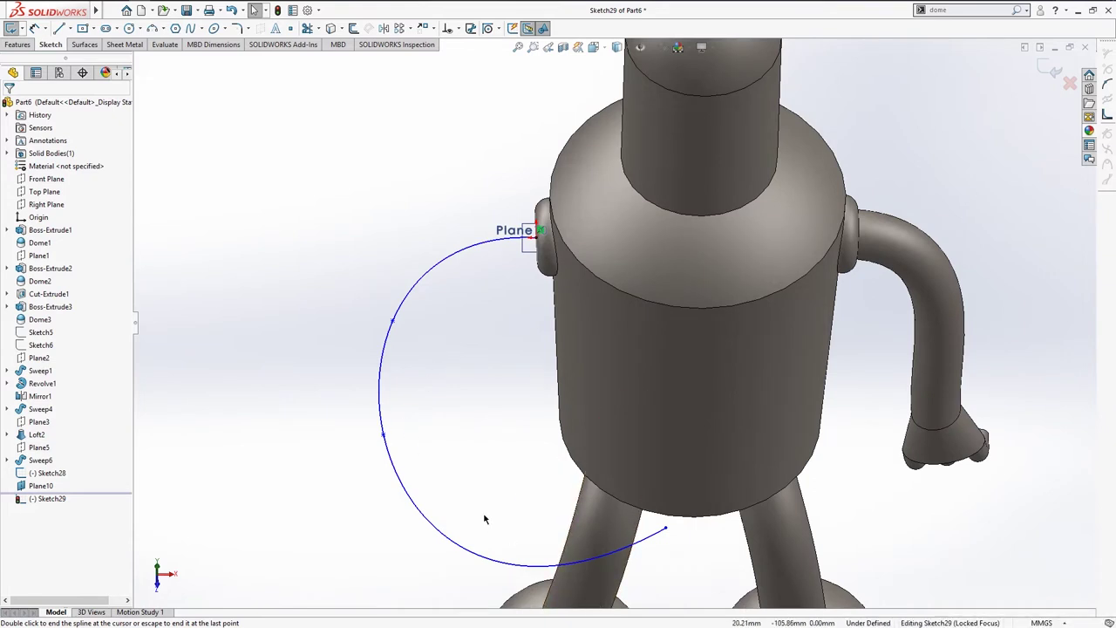
drag(385, 443, 382, 354)
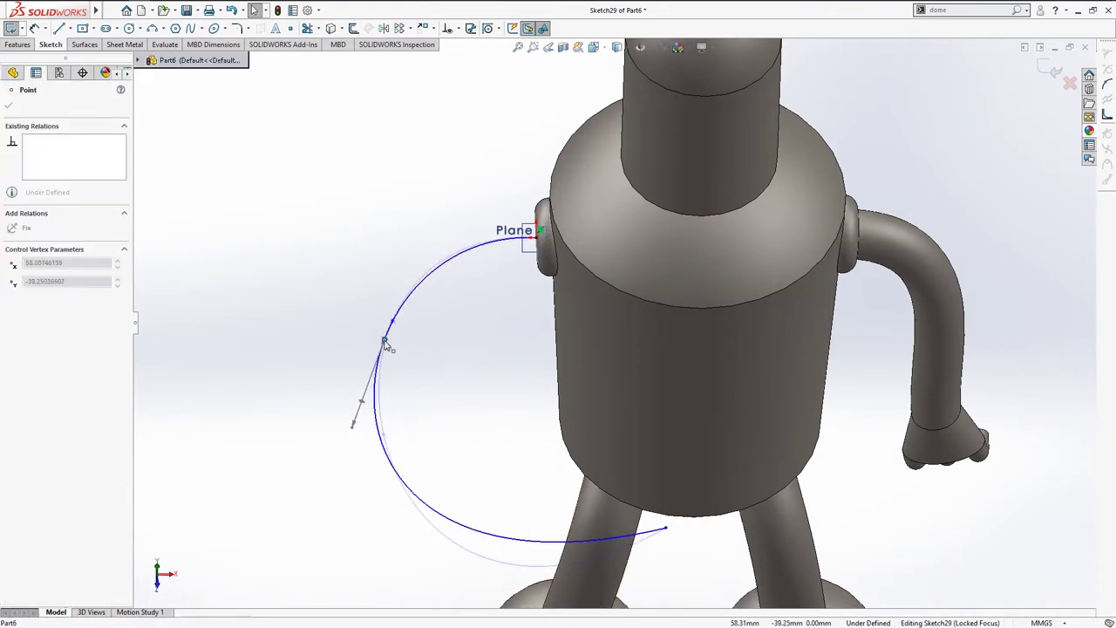
drag(382, 354, 384, 339)
click(450, 389)
scroll(449, 389, up, 2)
mouse_move(523, 416)
middle_down()
mouse_move(456, 311)
mouse_move(471, 299)
mouse_move(572, 289)
mouse_move(518, 291)
mouse_move(567, 316)
mouse_move(580, 341)
mouse_move(777, 218)
middle_up()
key(d)
click(814, 174)
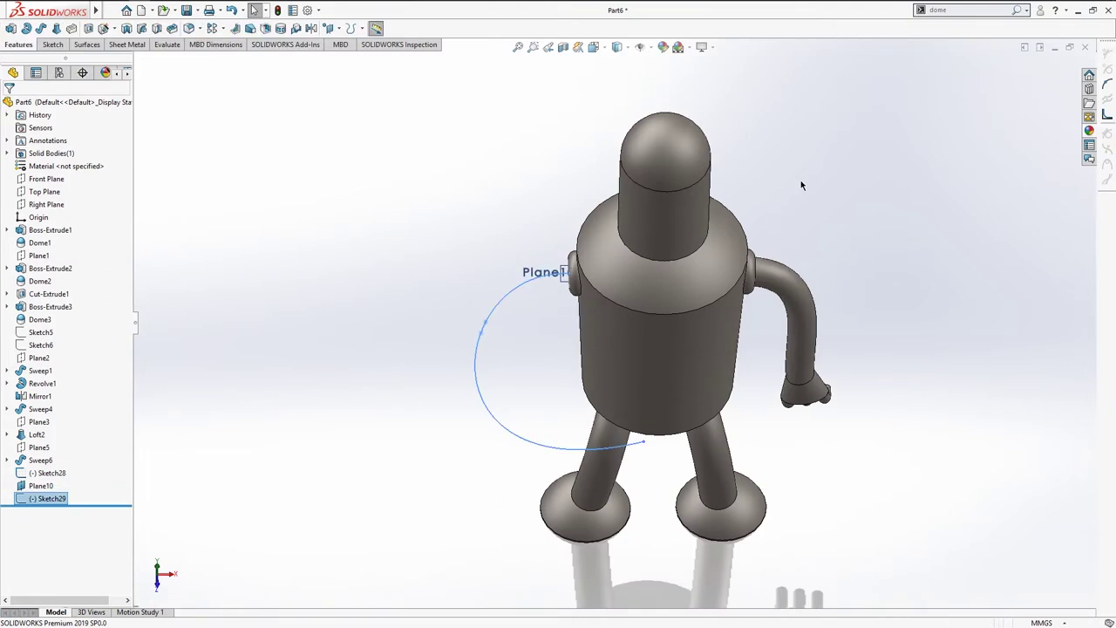
key(ctrl+7)
mouse_move(800, 185)
middle_down()
mouse_move(785, 259)
mouse_move(814, 164)
middle_up()
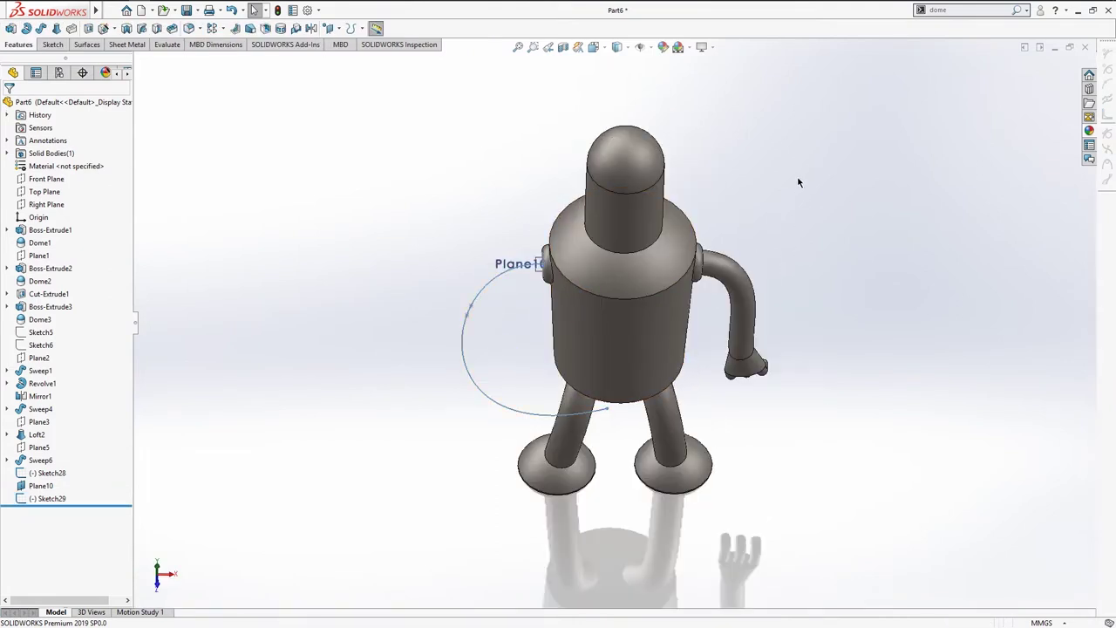
key(ctrl+1)
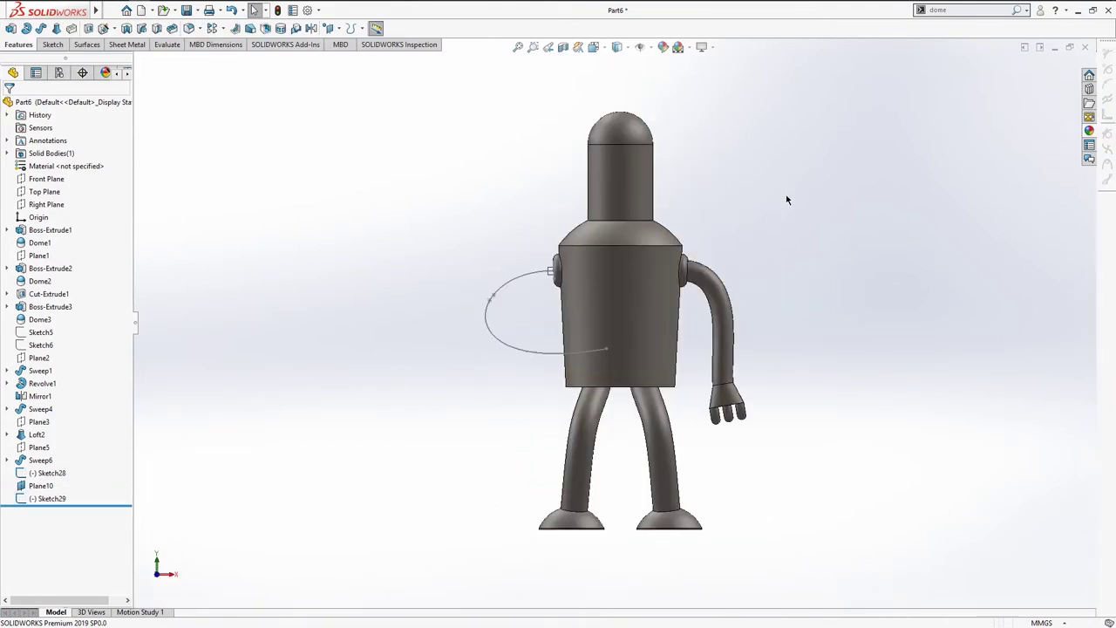
click(35, 486)
click(48, 472)
click(42, 449)
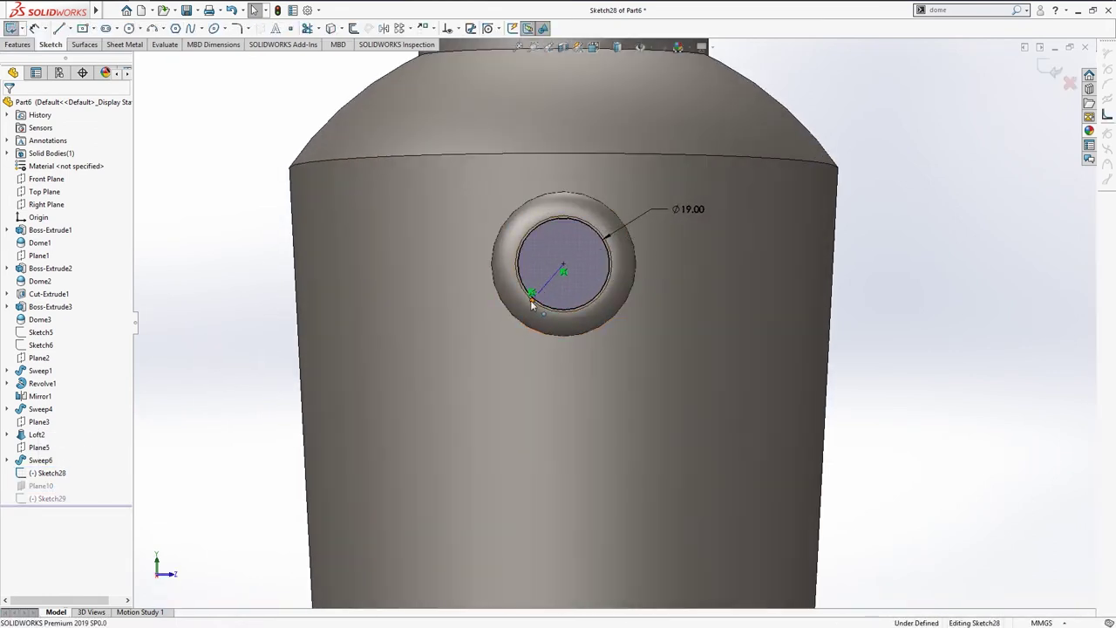
click(532, 298)
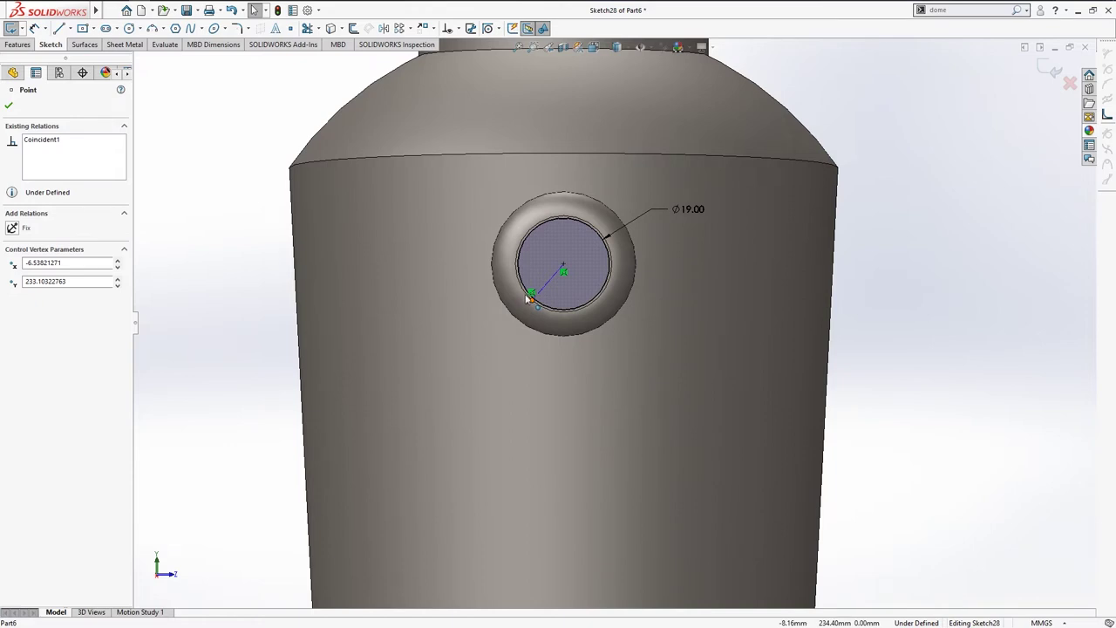
click(418, 300)
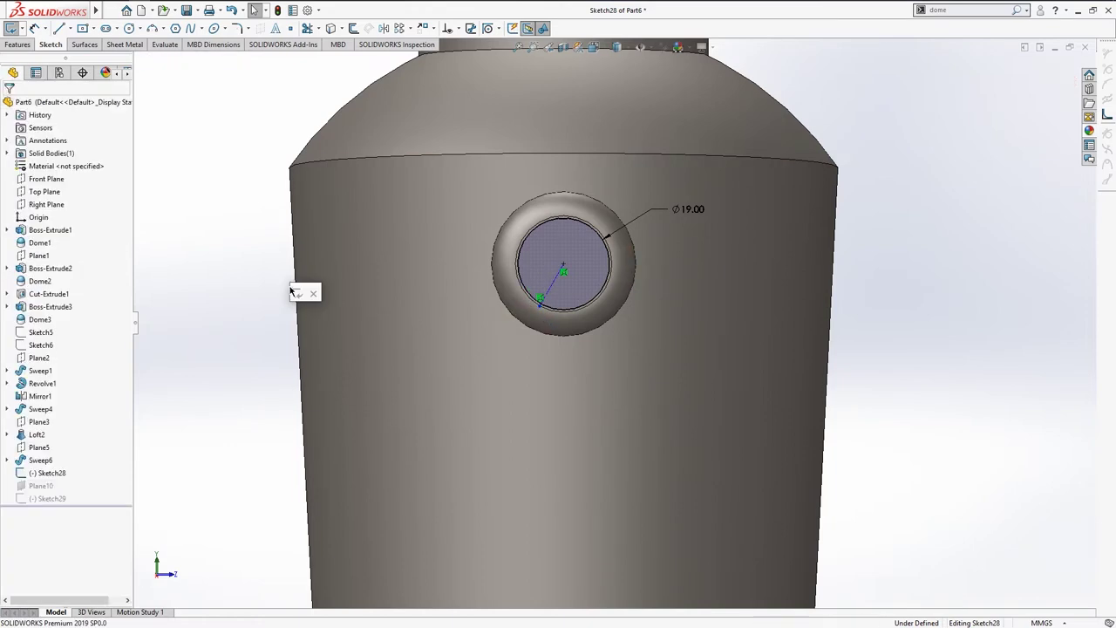
scroll(528, 344, up, 5)
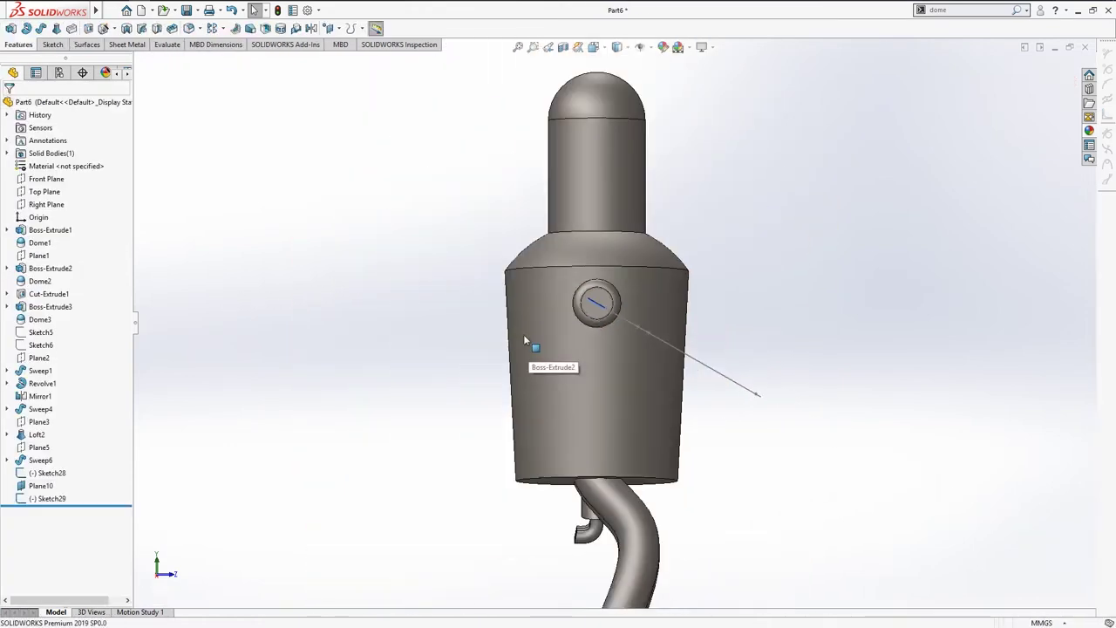
mouse_move(517, 331)
middle_down()
mouse_move(473, 354)
mouse_move(471, 375)
mouse_move(507, 410)
mouse_move(499, 422)
middle_up()
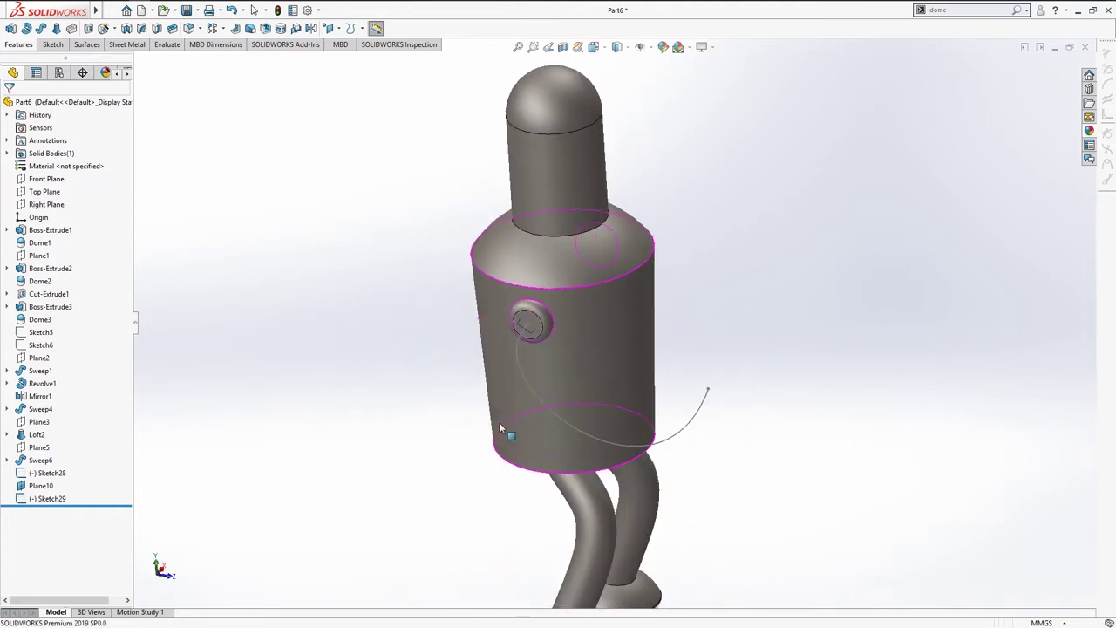
key(ctrl+7)
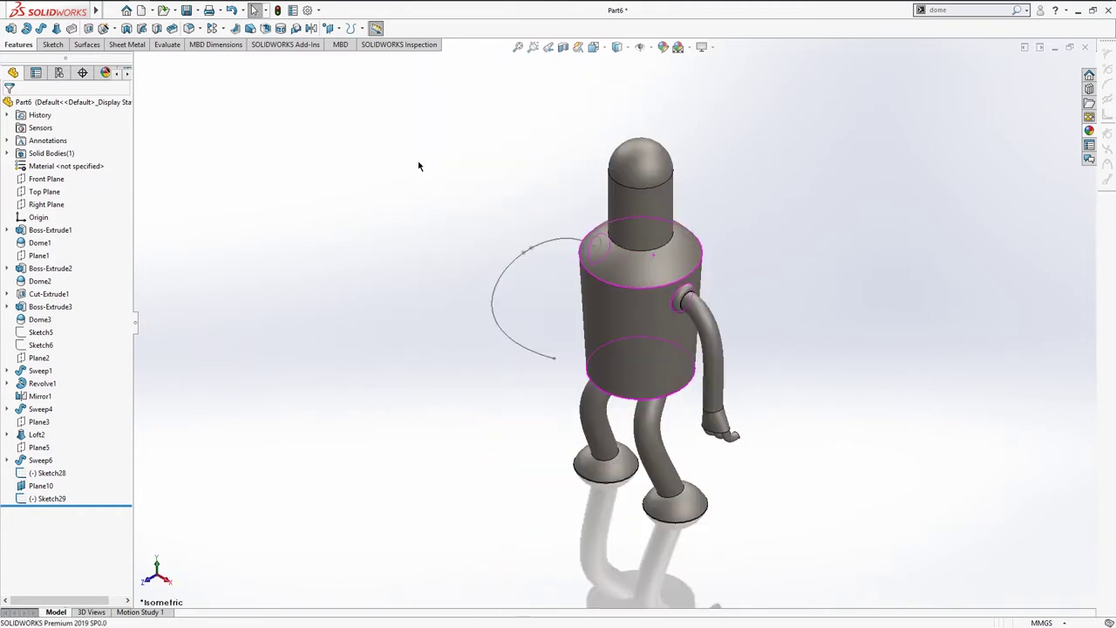
Step: Sweep the Sketch28 circle along the Sketch29 spline to create Sweep8
click(38, 33)
scroll(600, 254, down, 5)
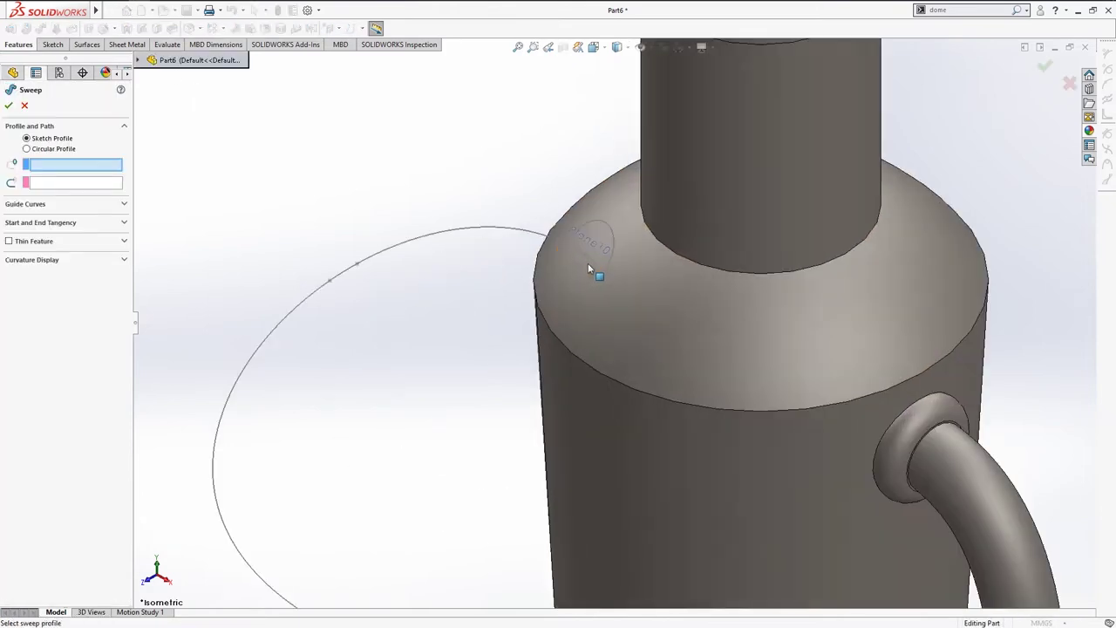
middle_drag(587, 262, 366, 223)
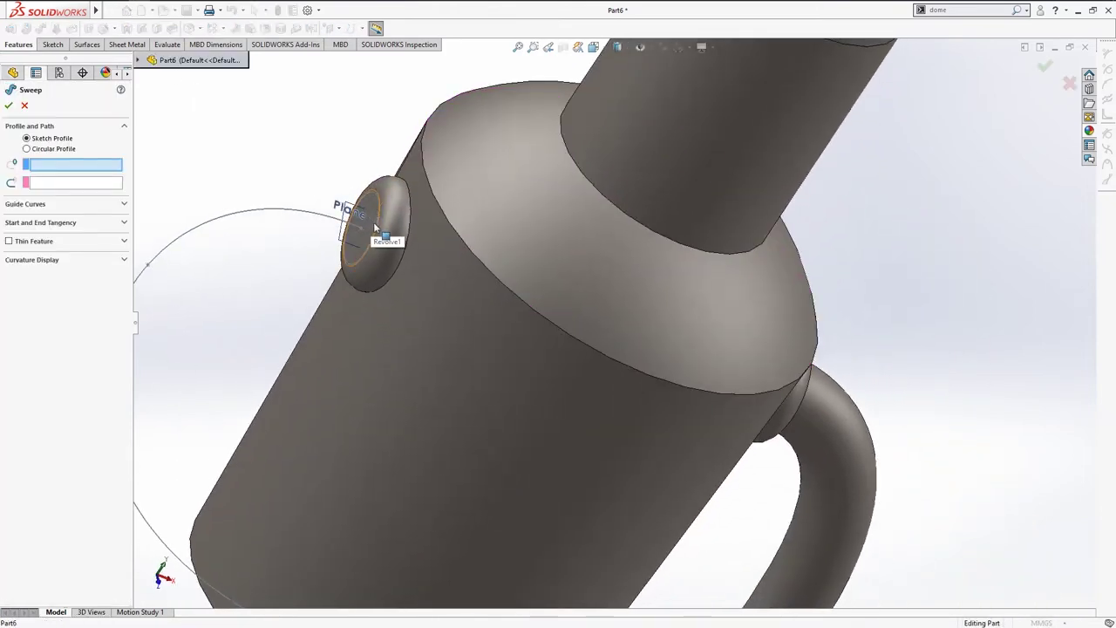
scroll(384, 225, down, 5)
click(324, 246)
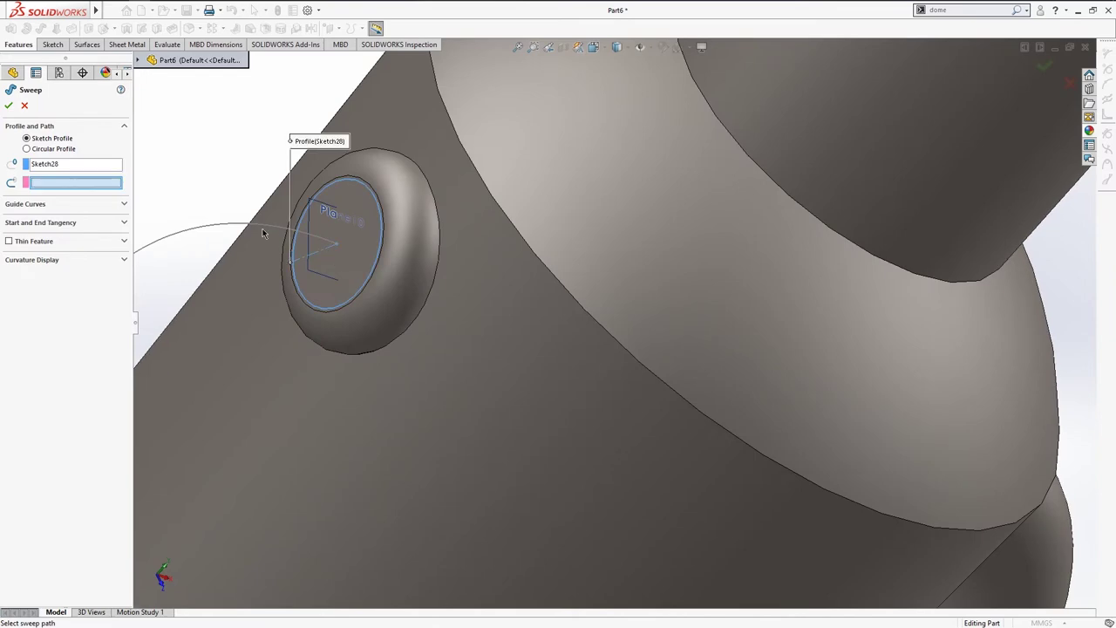
click(255, 225)
key(Return)
scroll(388, 241, up, 3)
key(ctrl+7)
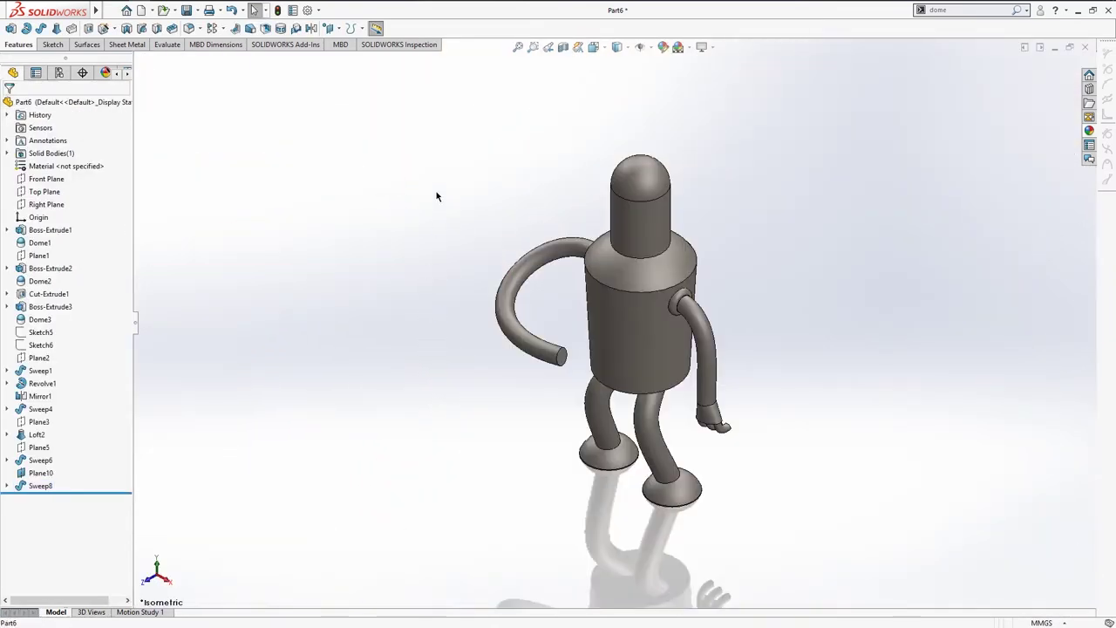
Step: Check the Dome2 face and Plane10, then return to the isometric view
key(ctrl+1)
mouse_move(660, 250)
middle_down()
mouse_move(525, 327)
mouse_move(605, 227)
mouse_move(665, 219)
middle_up()
scroll(552, 319, down, 3)
scroll(605, 227, down, 2)
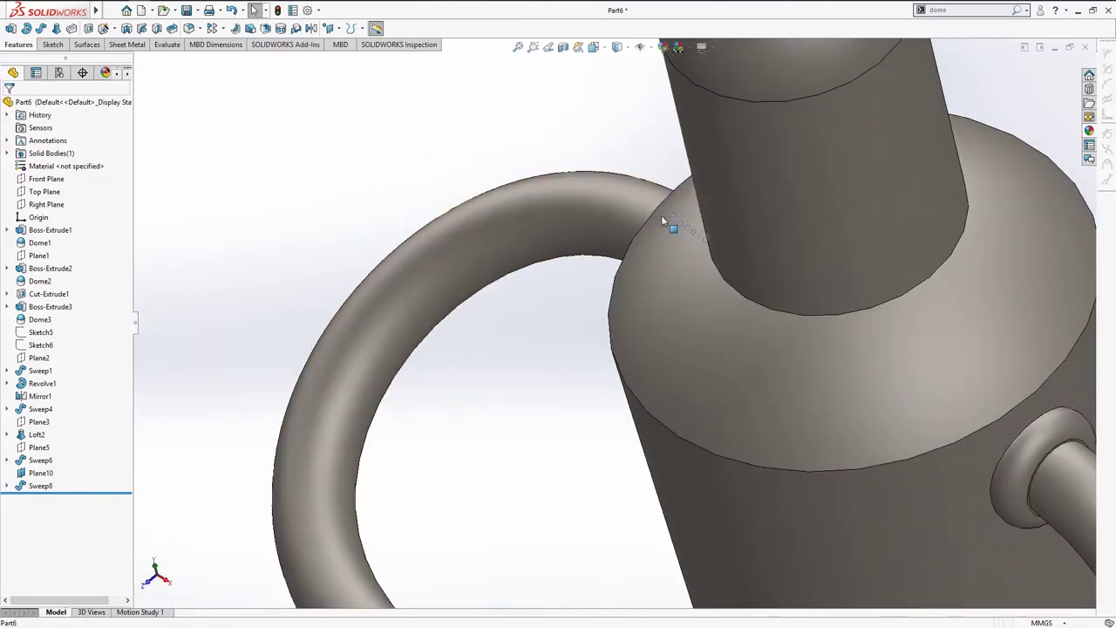
scroll(684, 244, down, 2)
click(698, 237)
key(Escape)
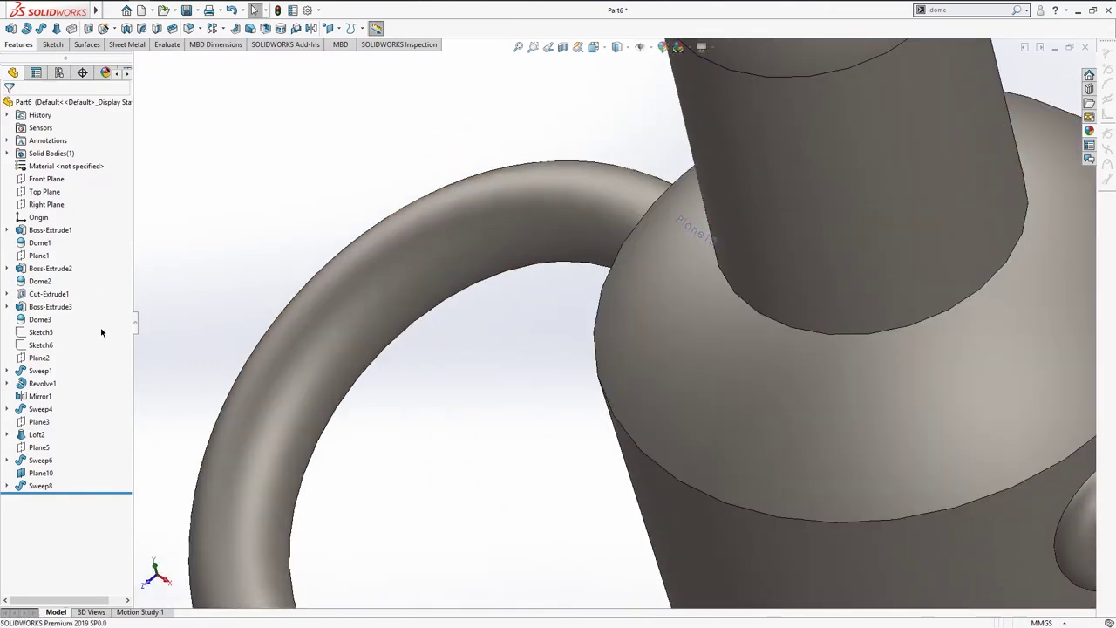
click(42, 471)
key(Escape)
key(ctrl+7)
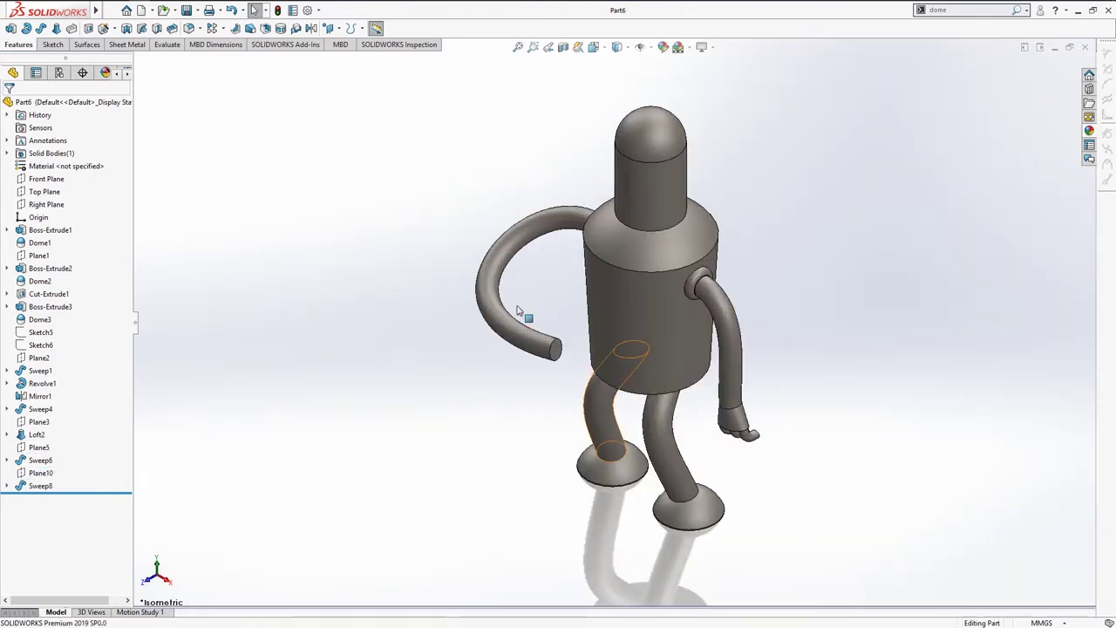
scroll(540, 313, down, 4)
Step: Create Plane11 offset 20 mm from the new arm's end face
click(577, 436)
click(590, 355)
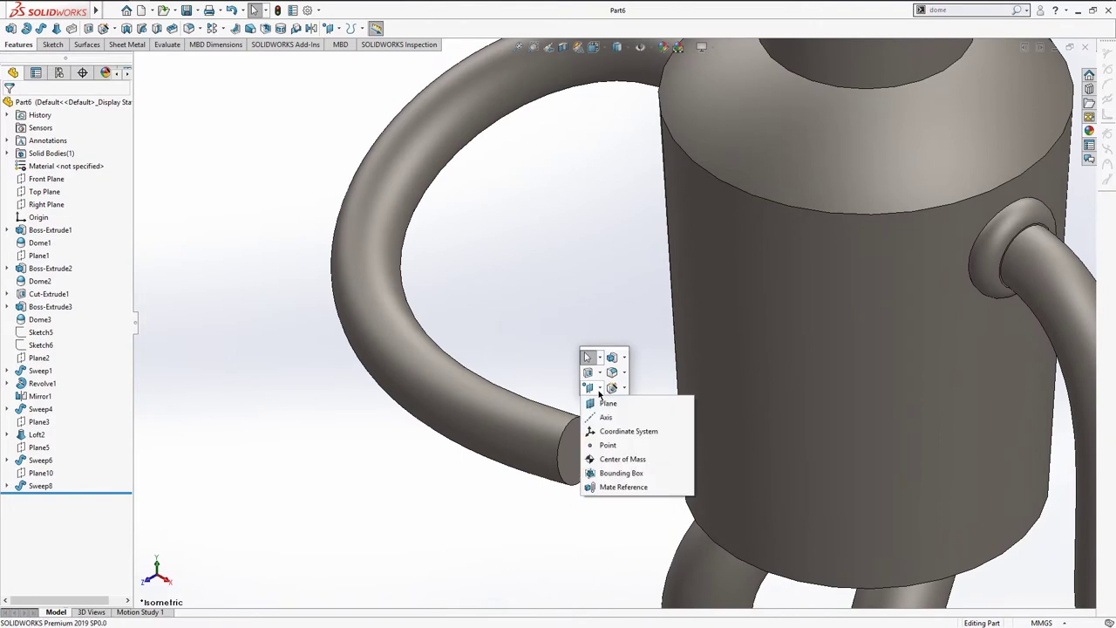
click(598, 398)
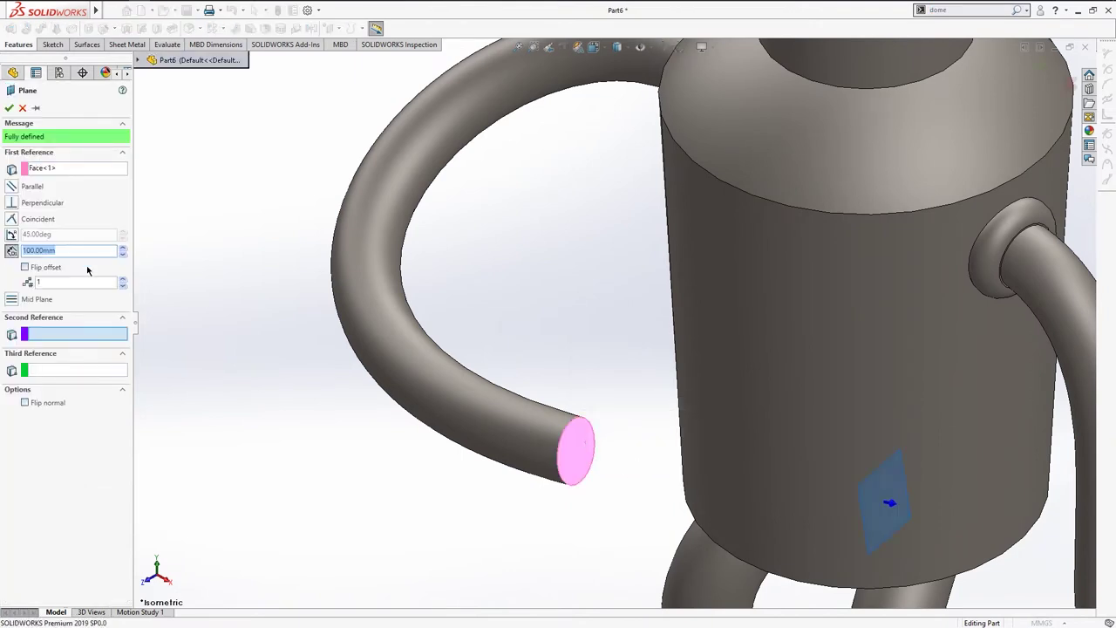
text(20)
key(Return)
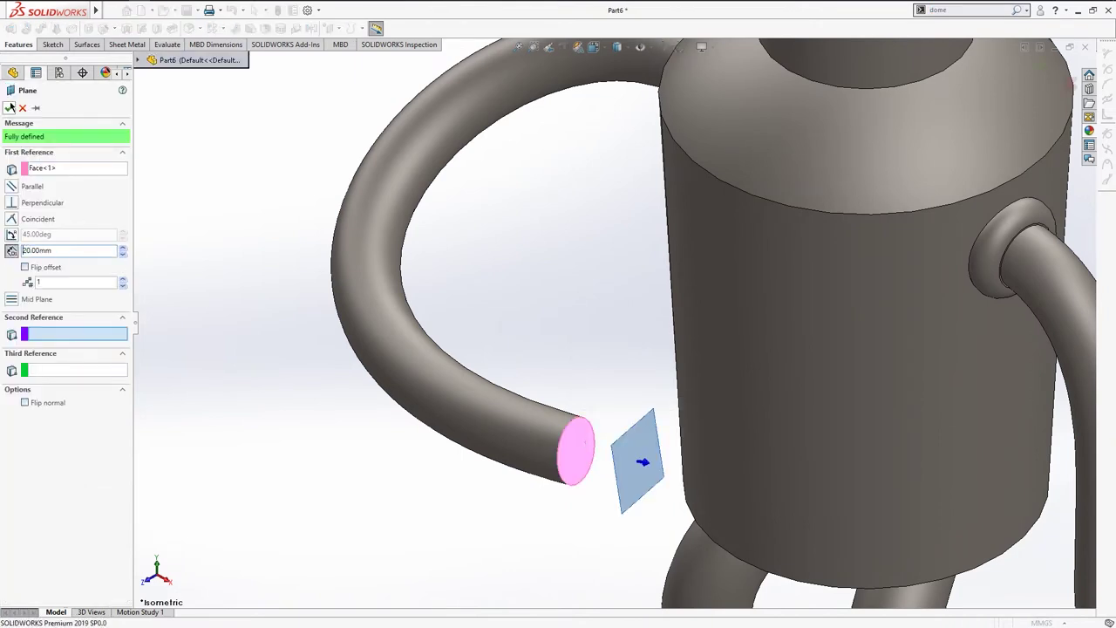
click(9, 108)
Step: Sketch on Plane11 with a line from the arm end's centre to its left edge
click(664, 476)
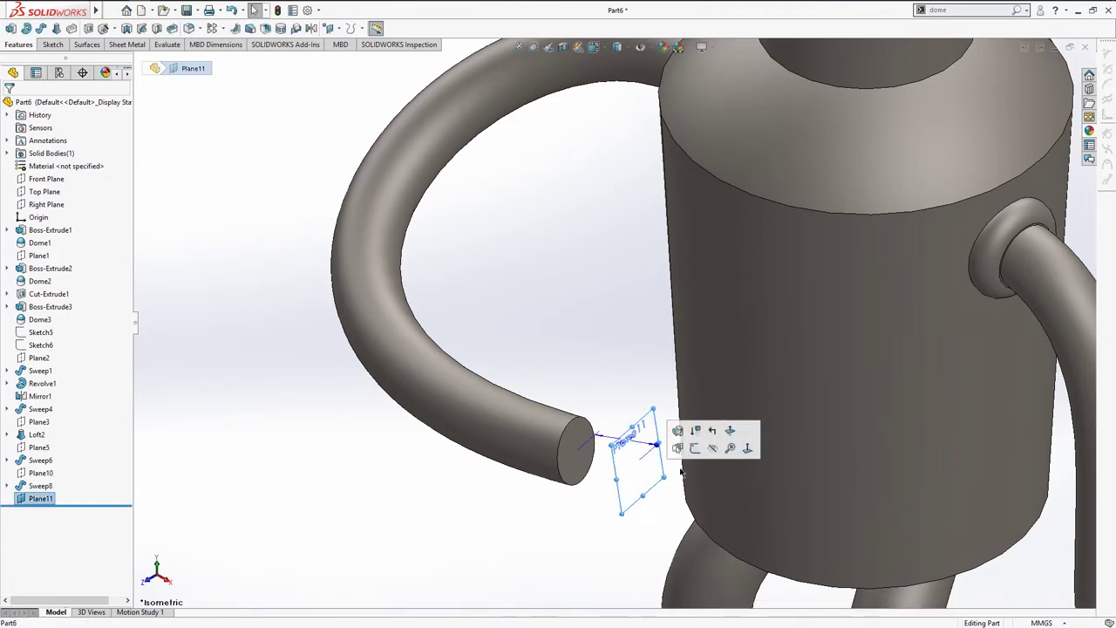
click(695, 447)
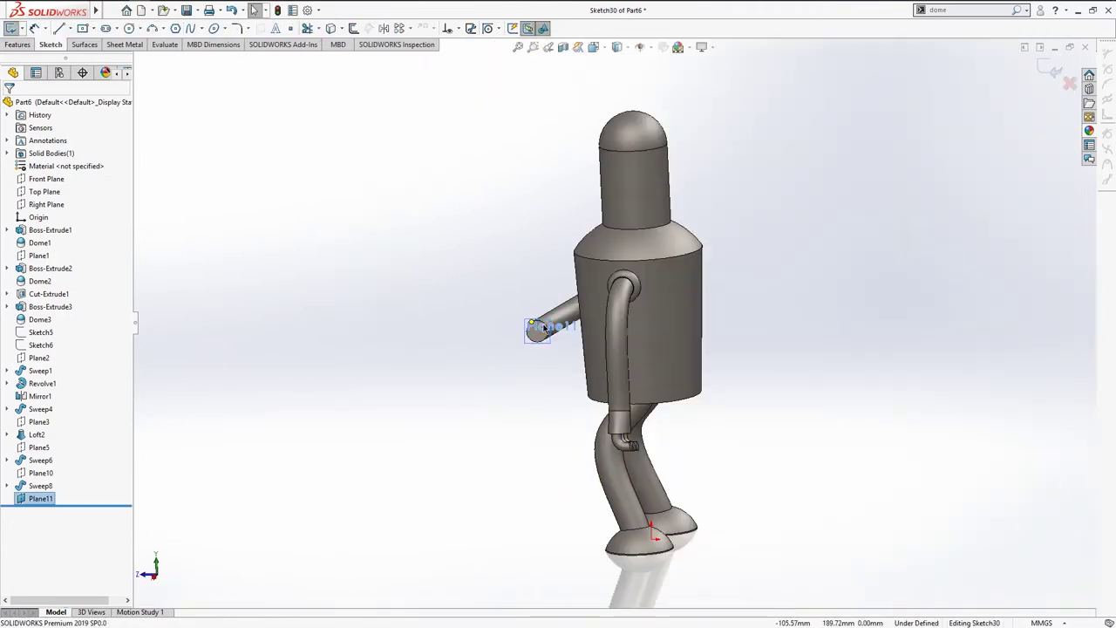
scroll(544, 328, down, 4)
scroll(547, 244, down, 2)
key(s)
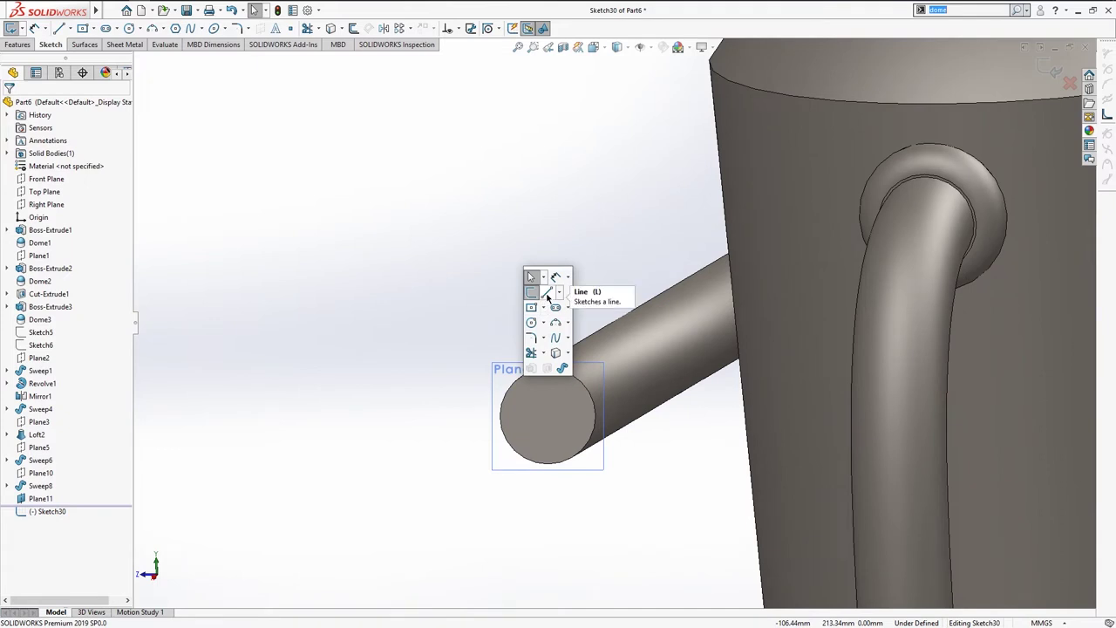
click(547, 293)
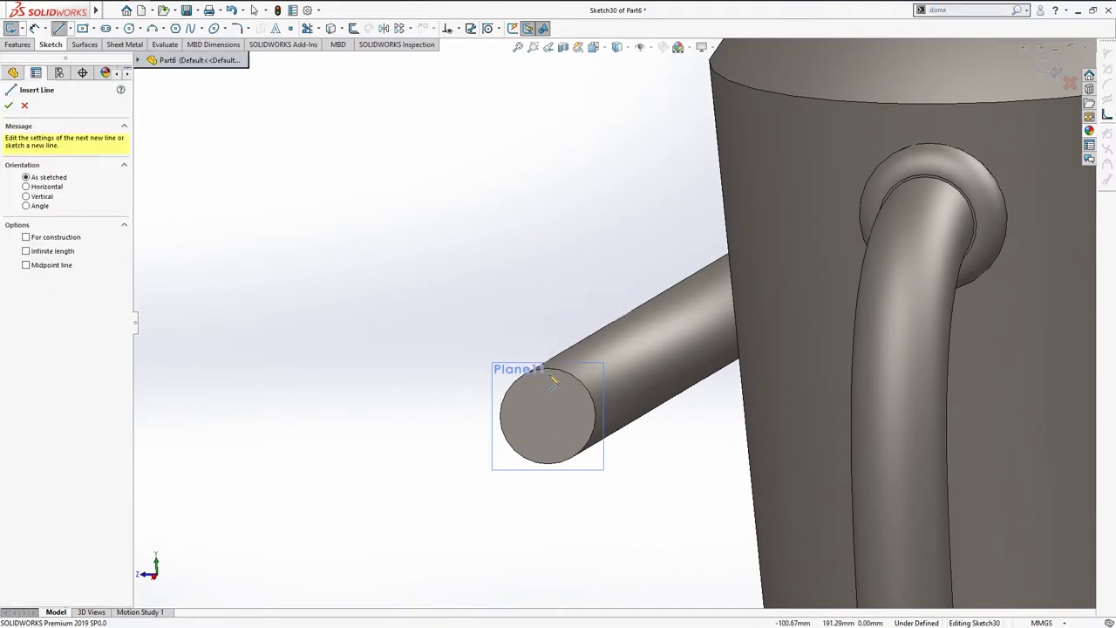
click(548, 416)
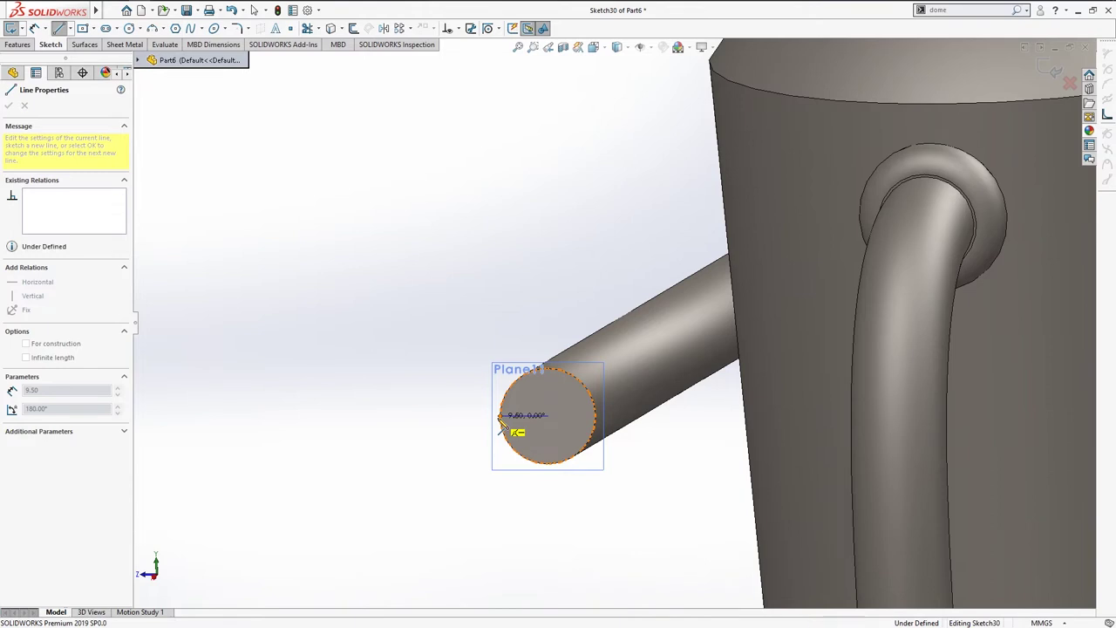
double_click(504, 425)
Step: Draw a tall ellipse and dimension its height to 32 mm
key(s)
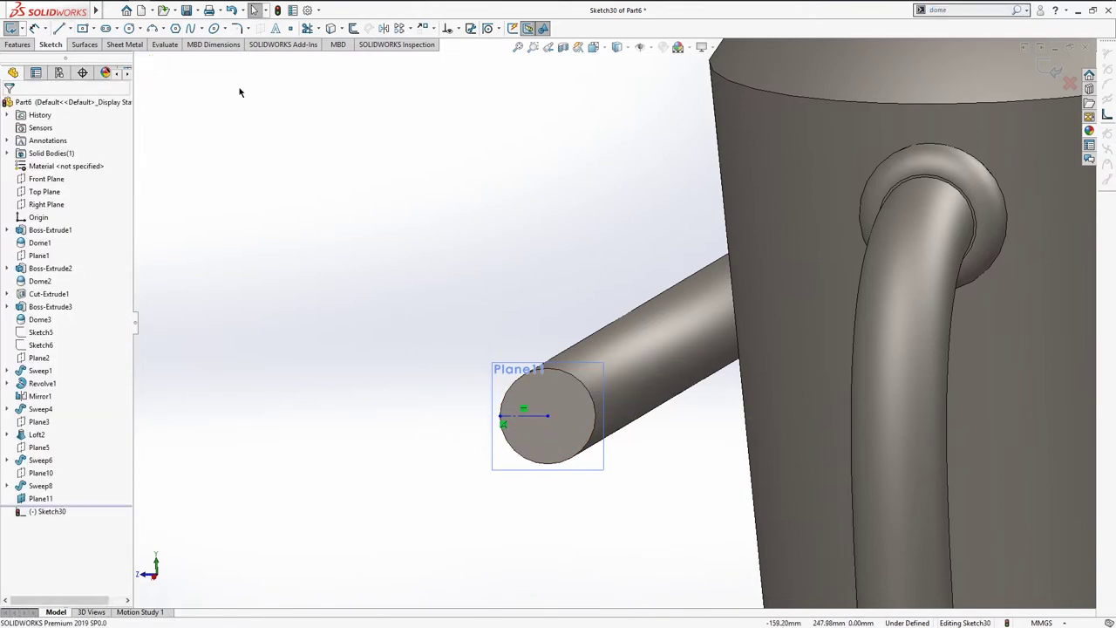
click(548, 416)
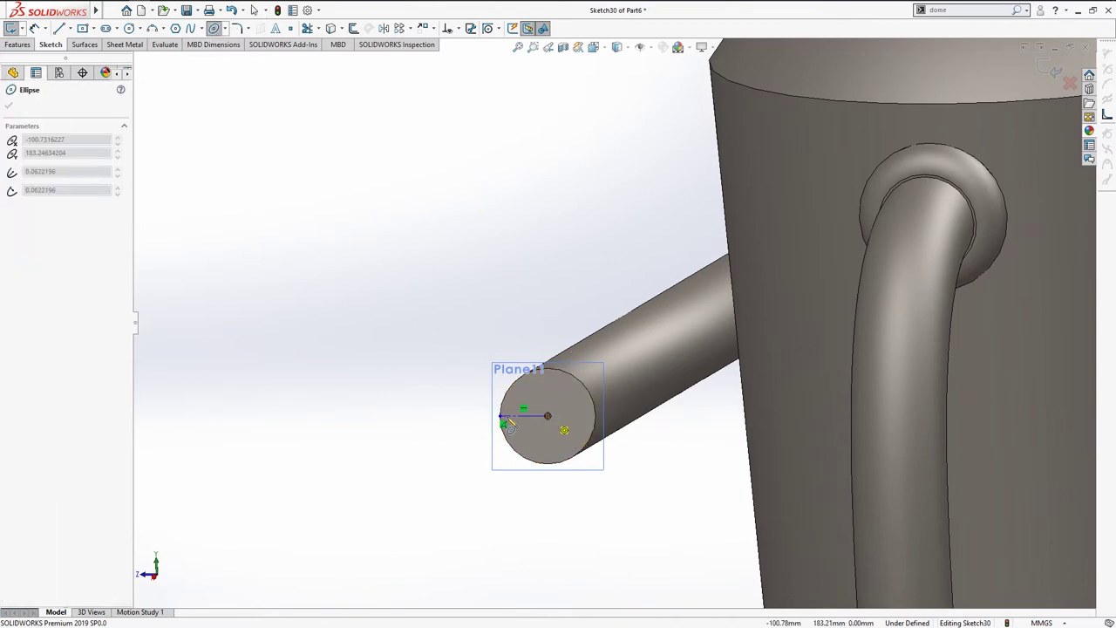
click(502, 416)
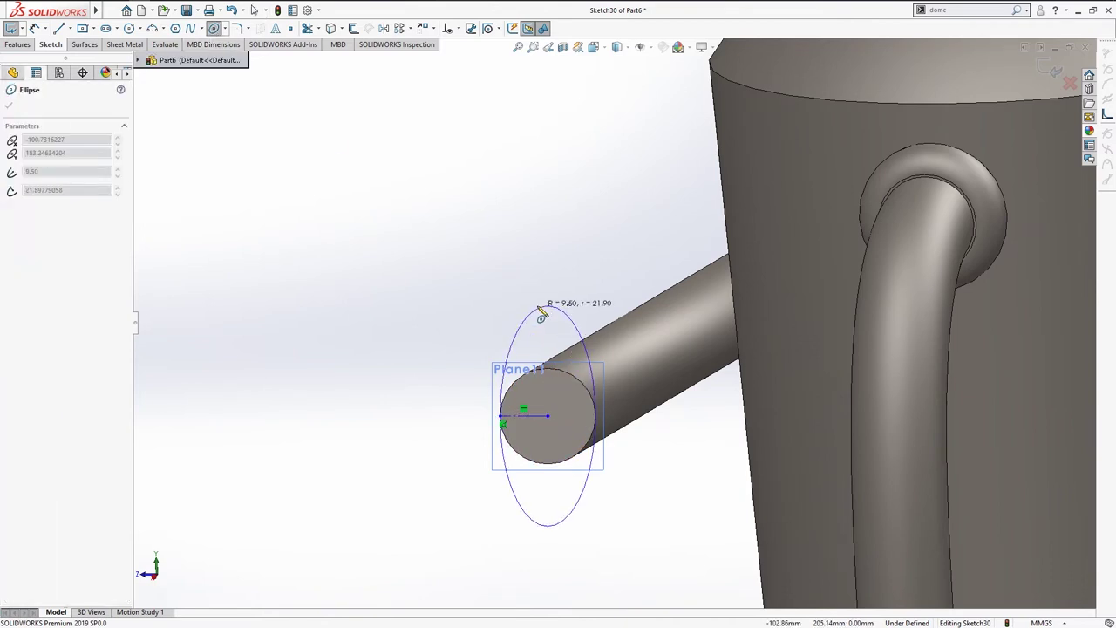
click(542, 314)
right_drag(523, 324, 404, 204)
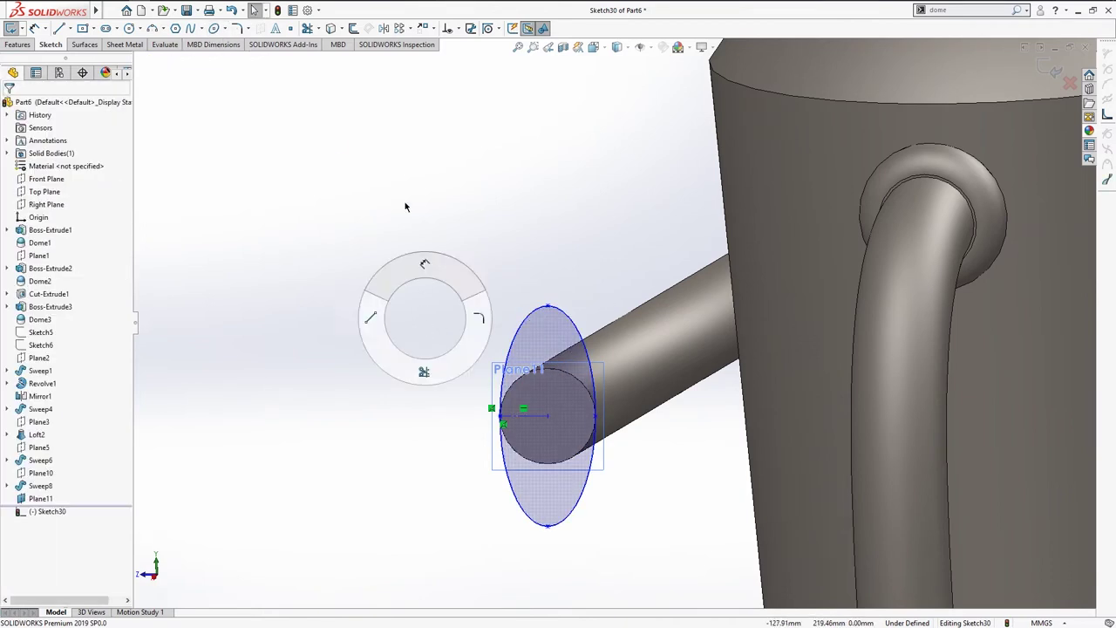
click(547, 307)
click(547, 526)
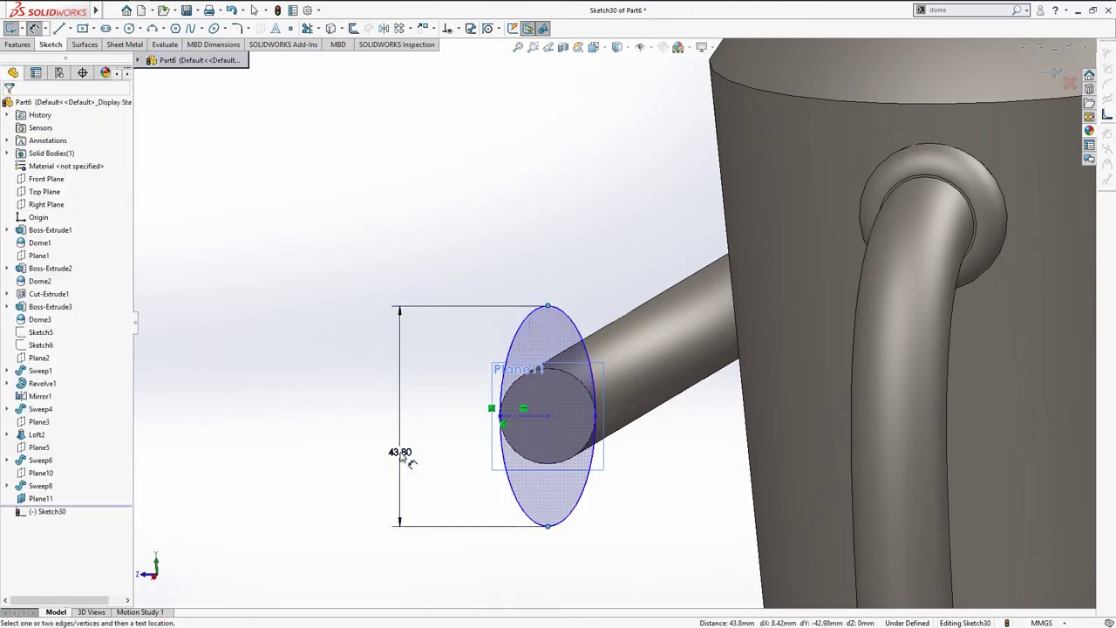
click(400, 455)
text(32)
key(Return)
Step: Position the ellipse over the arm end and exit Sketch30
mouse_move(535, 414)
mouse_down()
mouse_move(577, 389)
mouse_move(548, 419)
mouse_up()
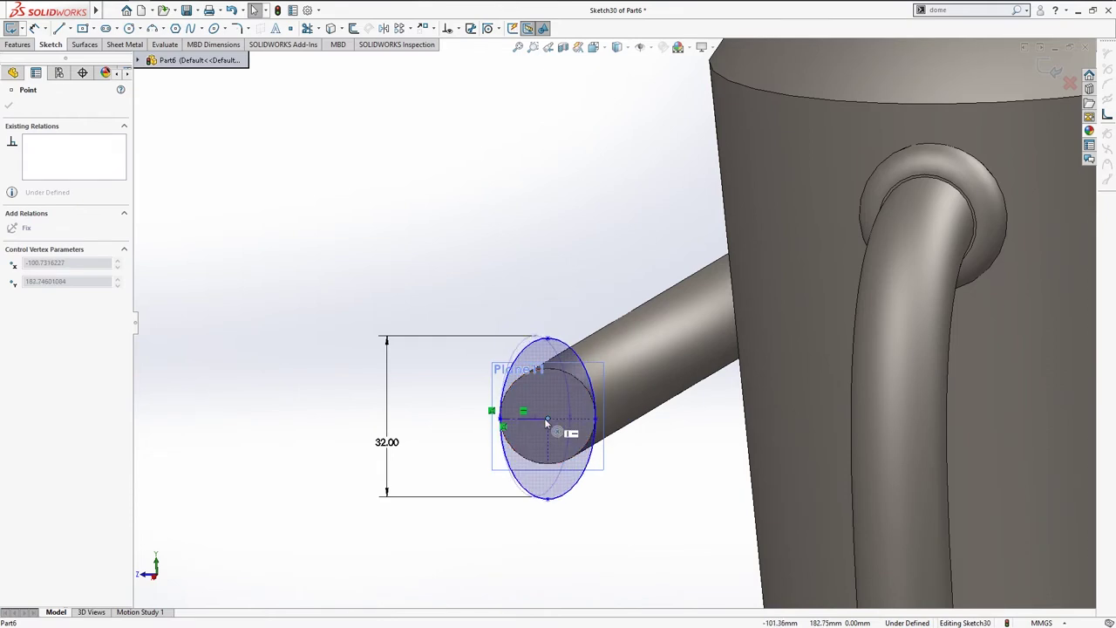
click(447, 423)
key(ctrl+7)
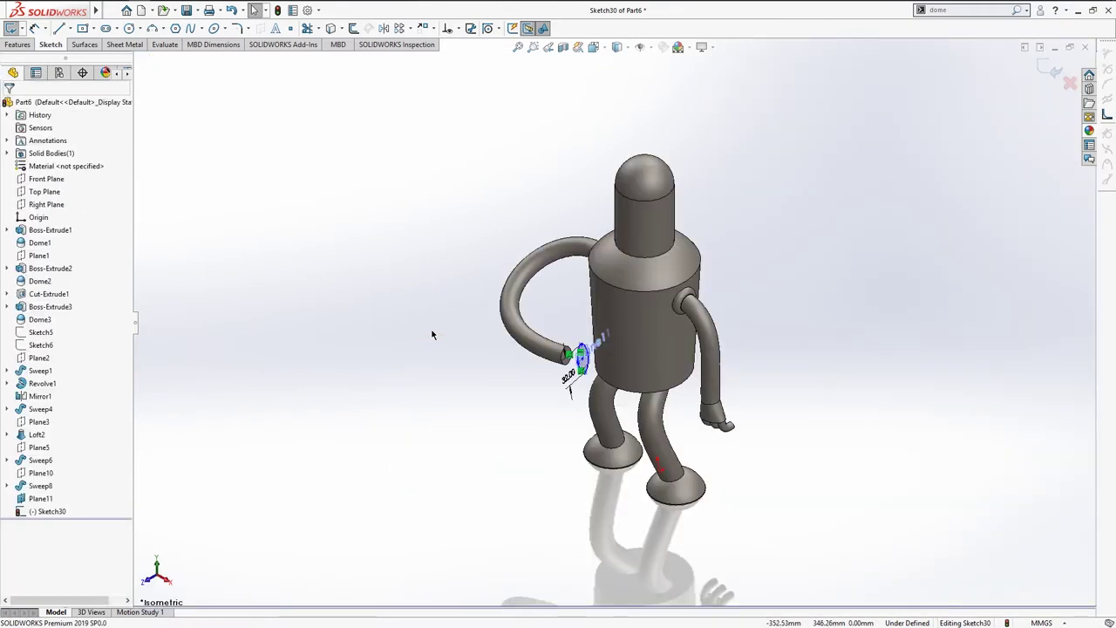
click(465, 400)
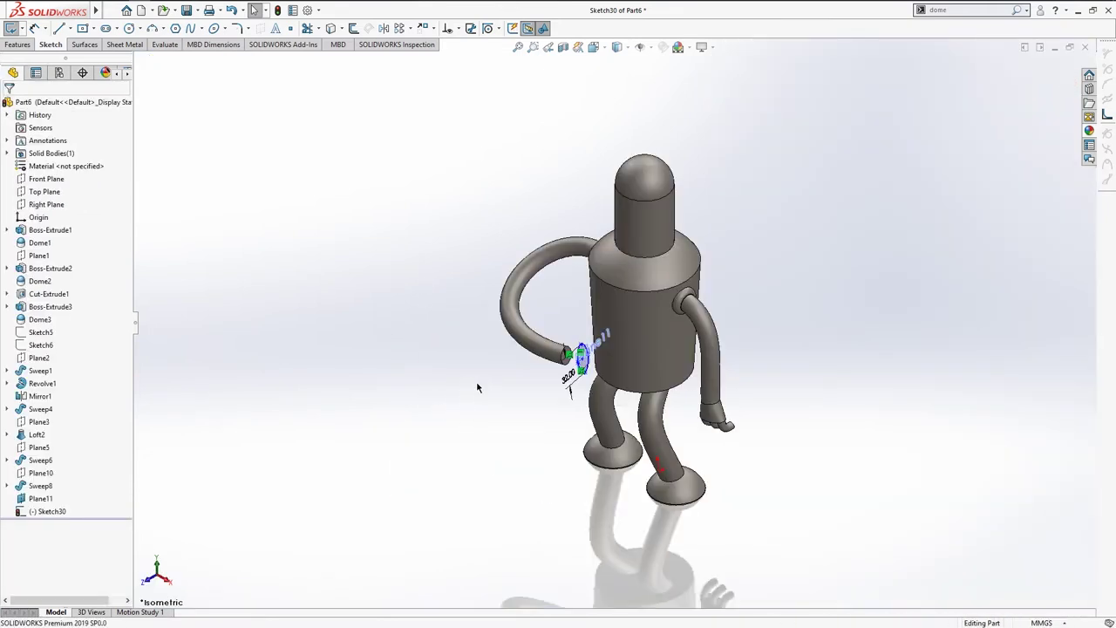
scroll(565, 333, down, 5)
ctrl+middle_drag(555, 304, 509, 299)
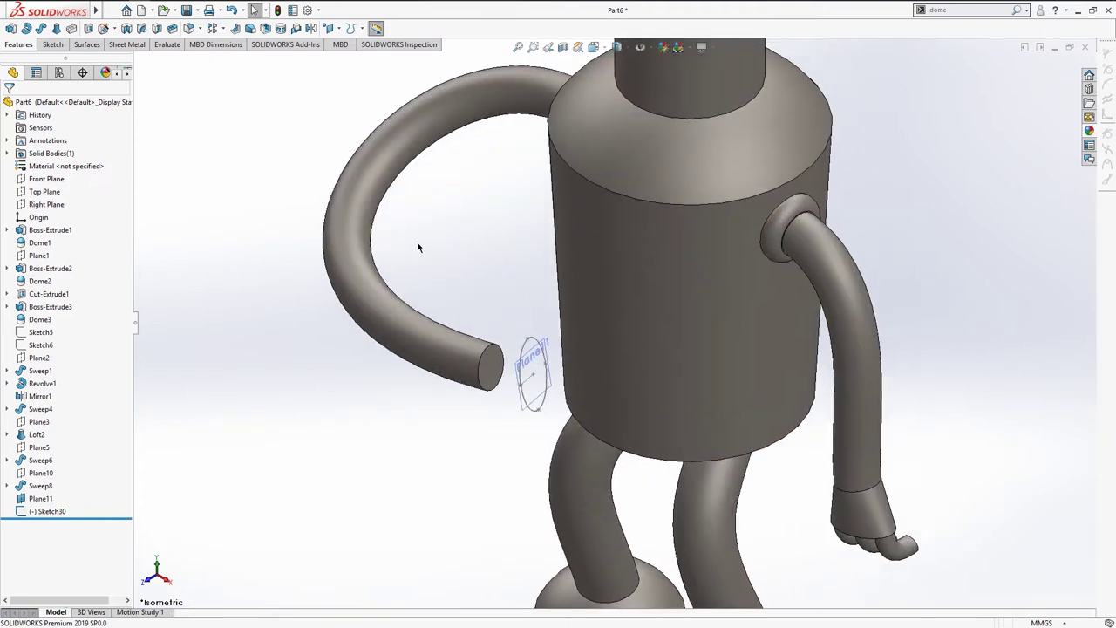
Step: Loft from the arm's end face to the Sketch30 ellipse, creating the flared cuff Loft4
click(56, 29)
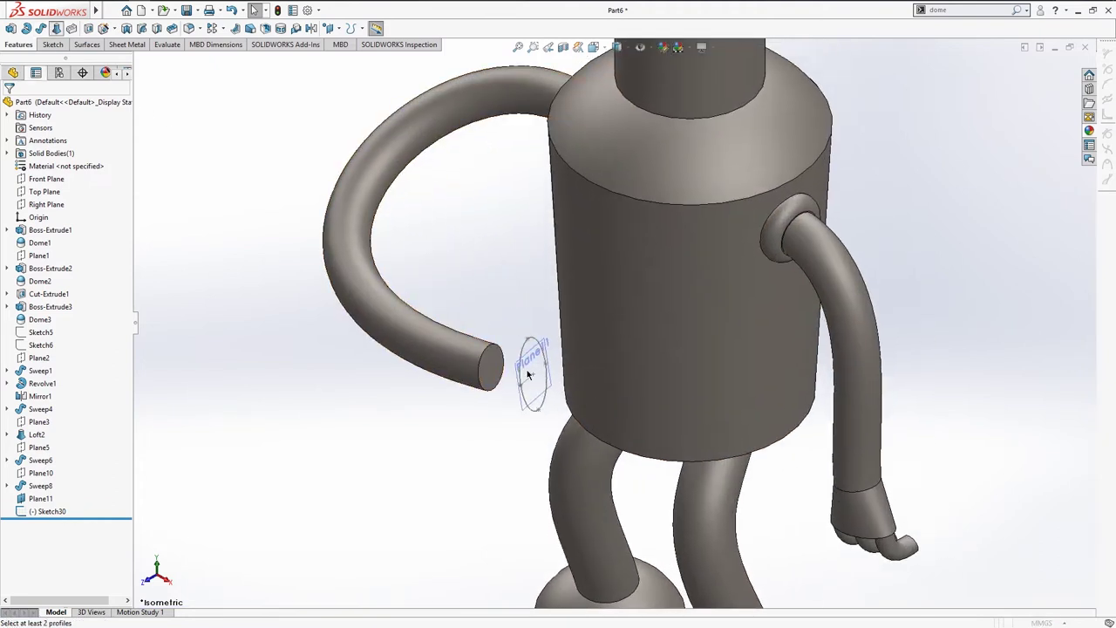
scroll(497, 357, down, 3)
click(480, 355)
click(555, 310)
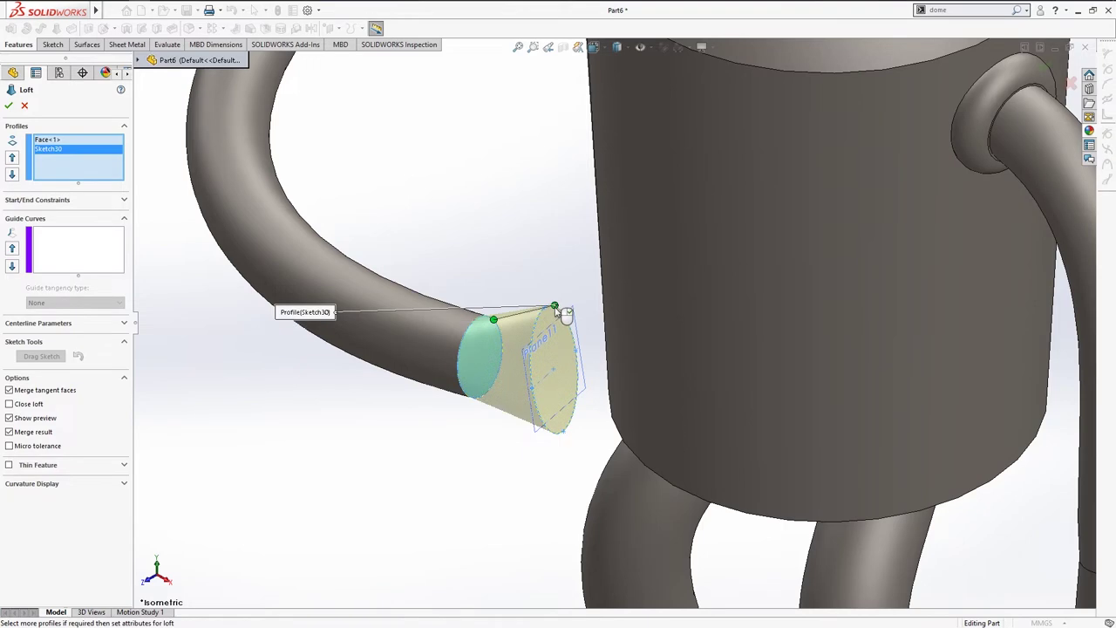
mouse_move(550, 262)
middle_down()
mouse_move(500, 411)
mouse_move(519, 340)
middle_up()
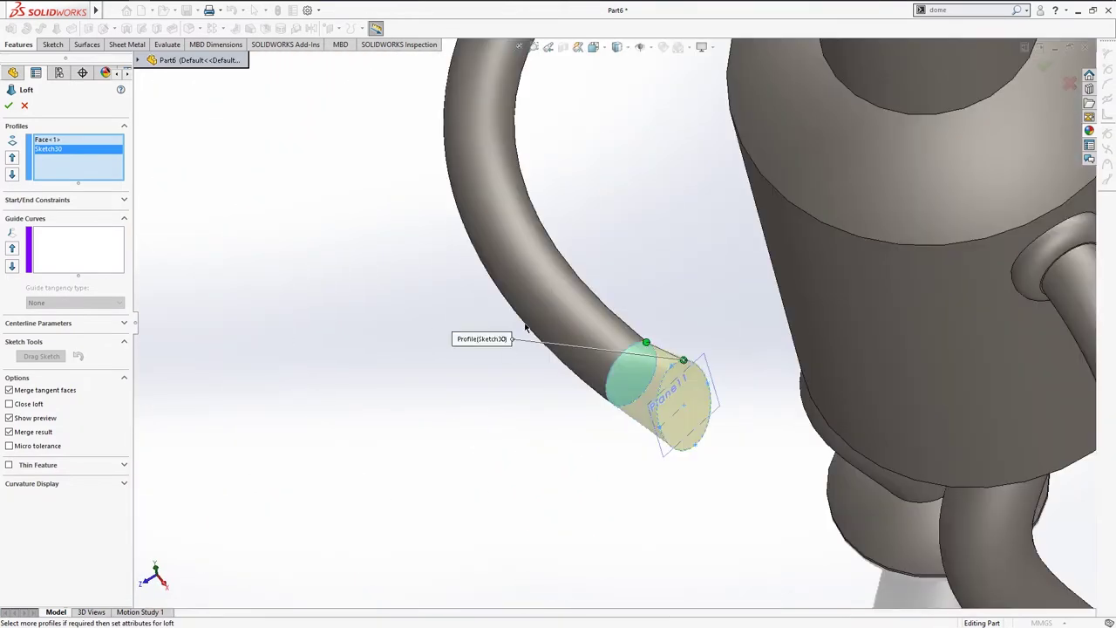
click(627, 252)
key(ctrl+7)
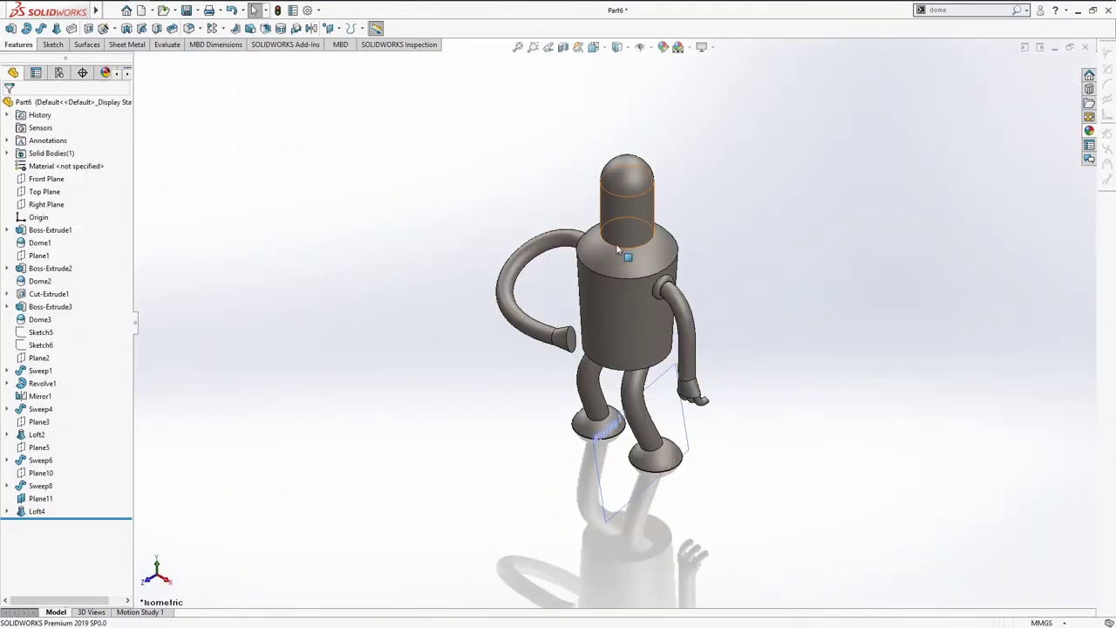
scroll(571, 330, down, 5)
click(547, 292)
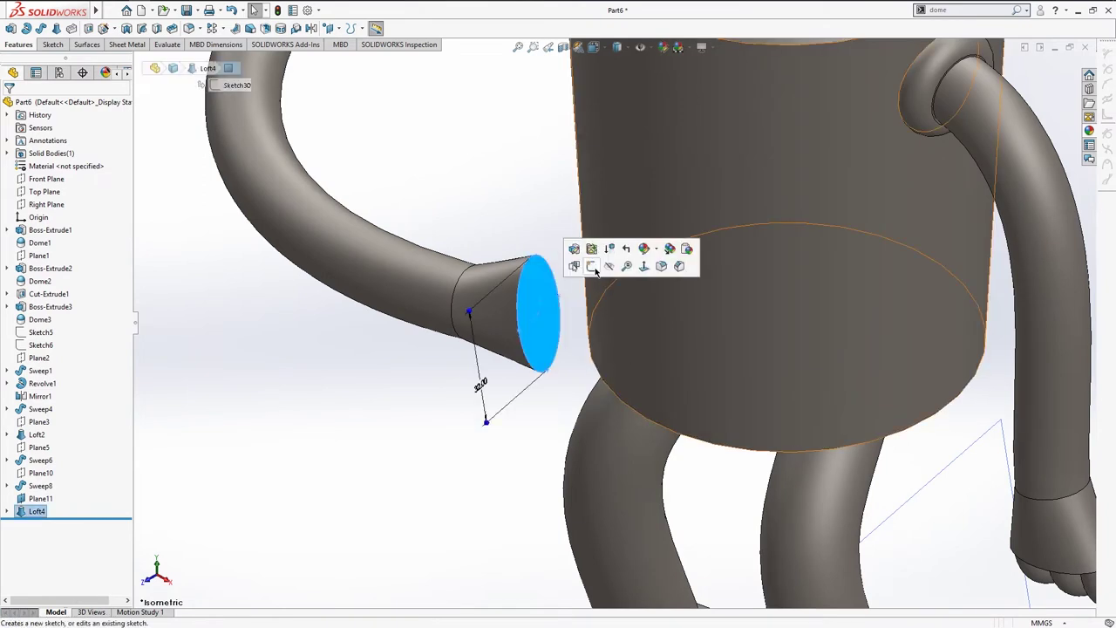
Step: Sketch a vertical line across the cuff's end face from top to bottom
click(574, 266)
scroll(539, 257, down, 3)
scroll(467, 205, down, 3)
key(l)
scroll(552, 256, down, 2)
click(546, 237)
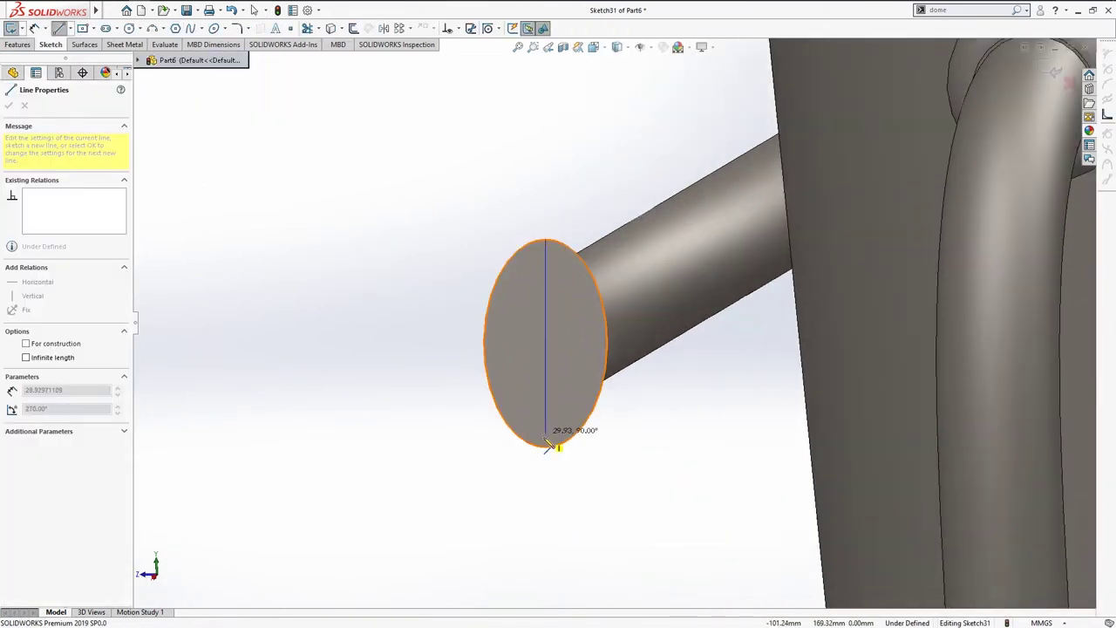
click(546, 439)
key(Escape)
click(537, 371)
click(386, 237)
Step: Make the line's top endpoint coincident with the ellipse edge
key(s)
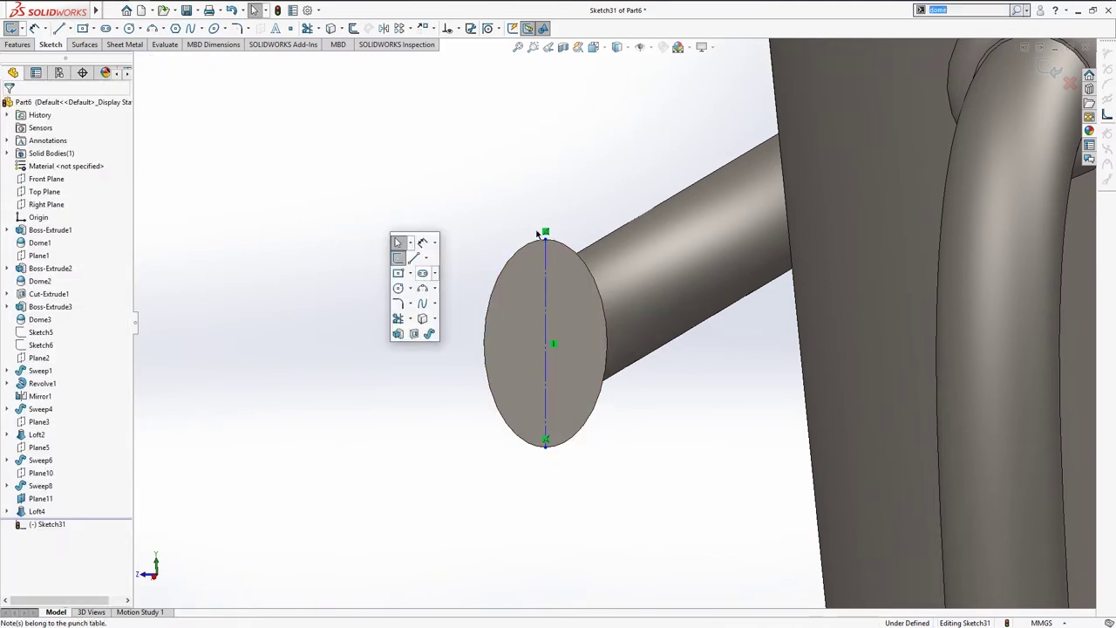
click(544, 232)
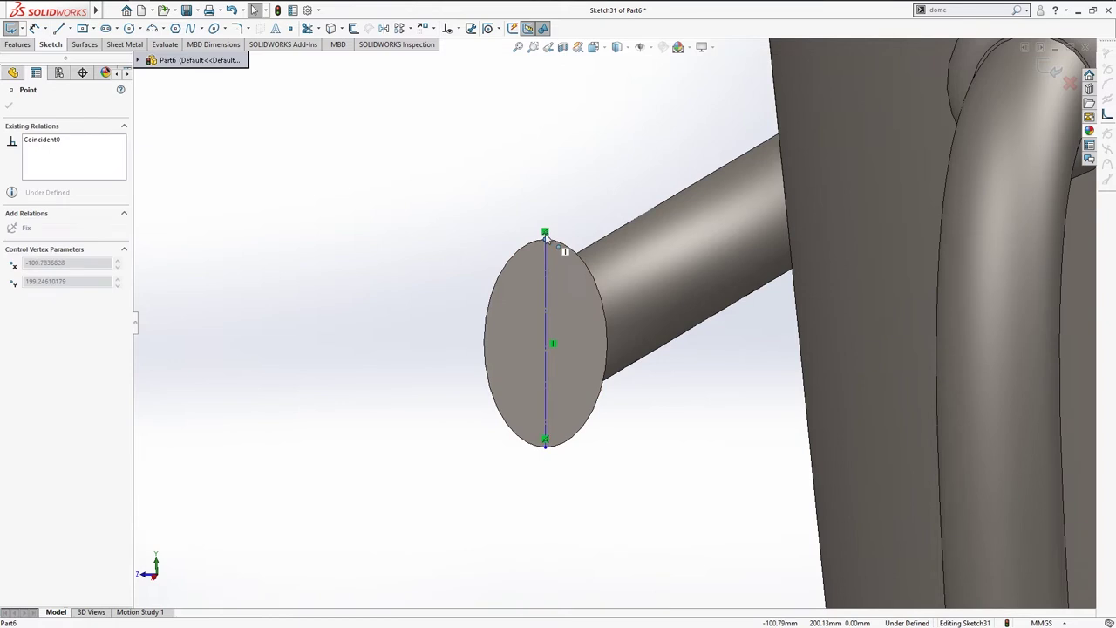
ctrl+click(556, 246)
click(583, 185)
Step: Draw three circles stacked top, centre and bottom along the line, and make them equal
key(s)
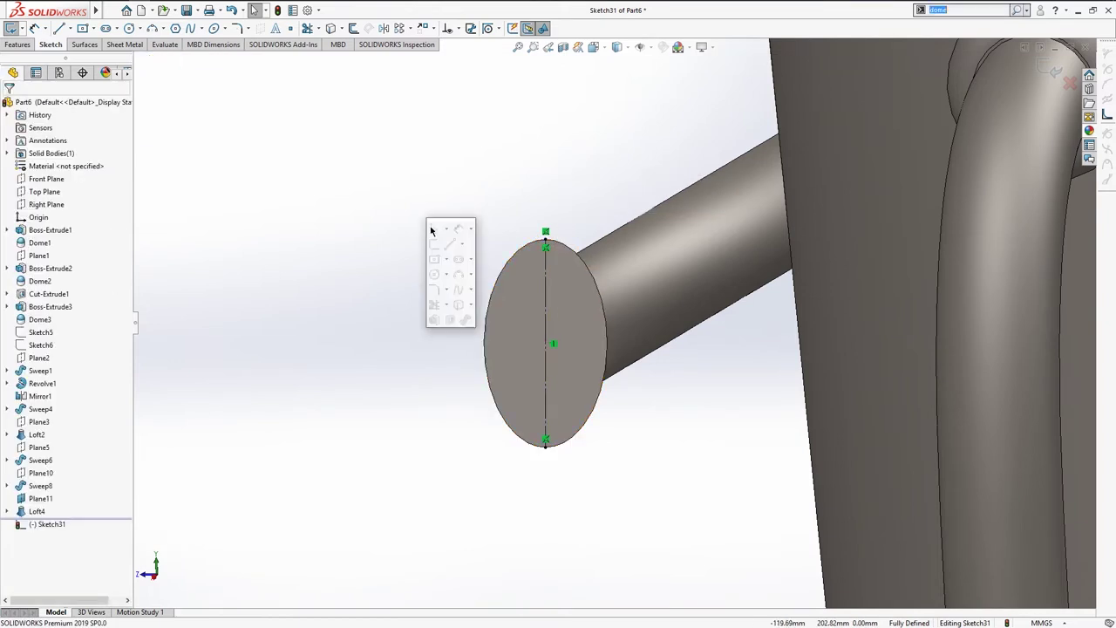
click(434, 273)
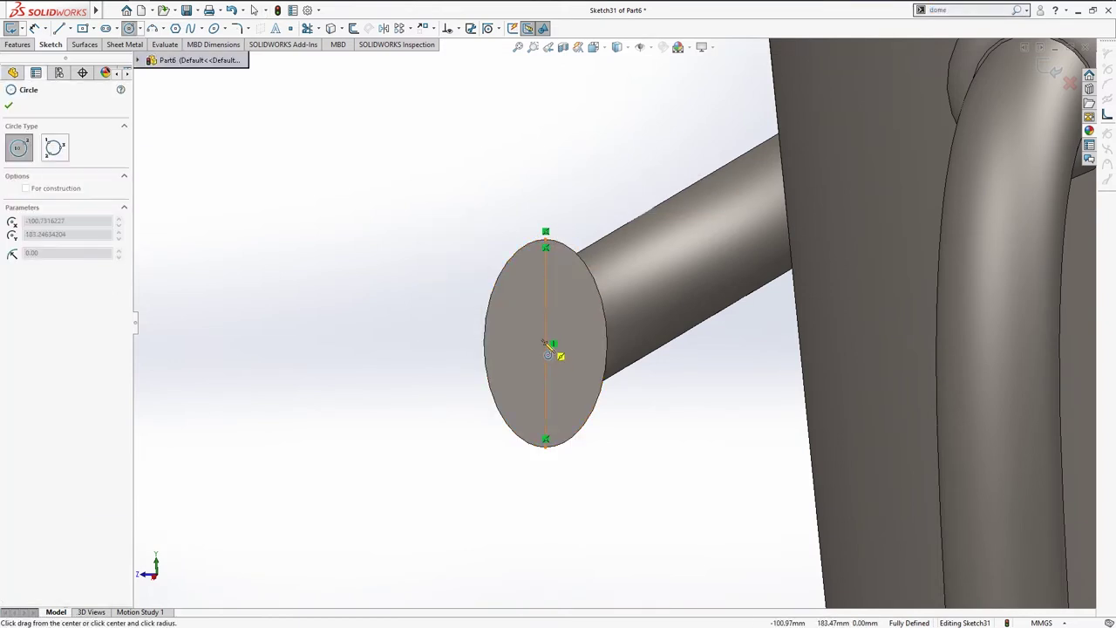
drag(545, 343, 573, 371)
drag(545, 268, 574, 267)
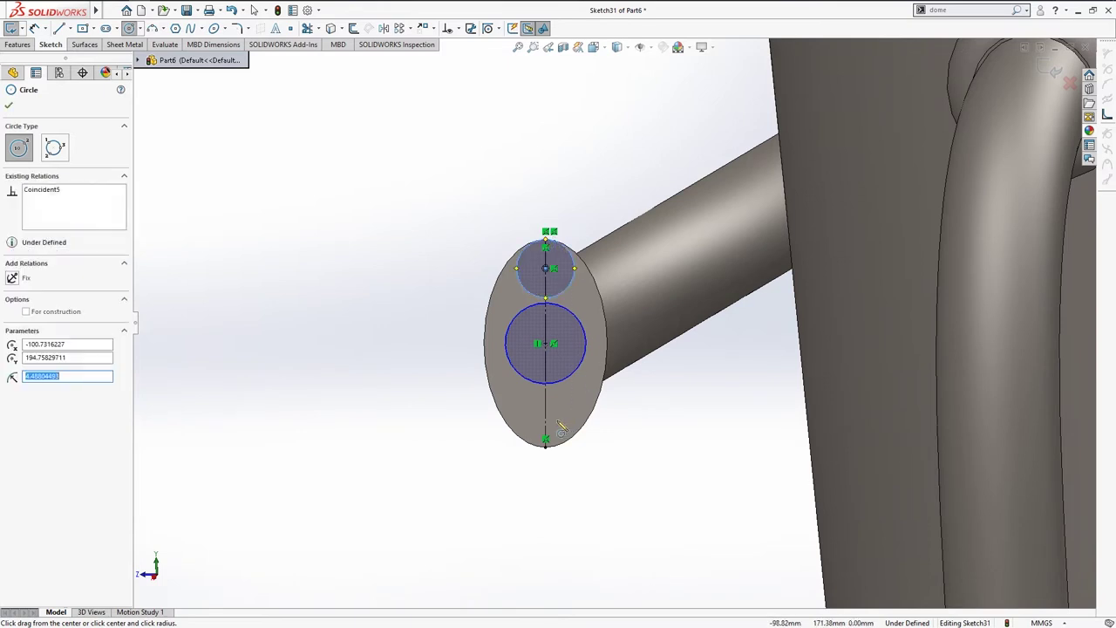
drag(545, 413, 570, 428)
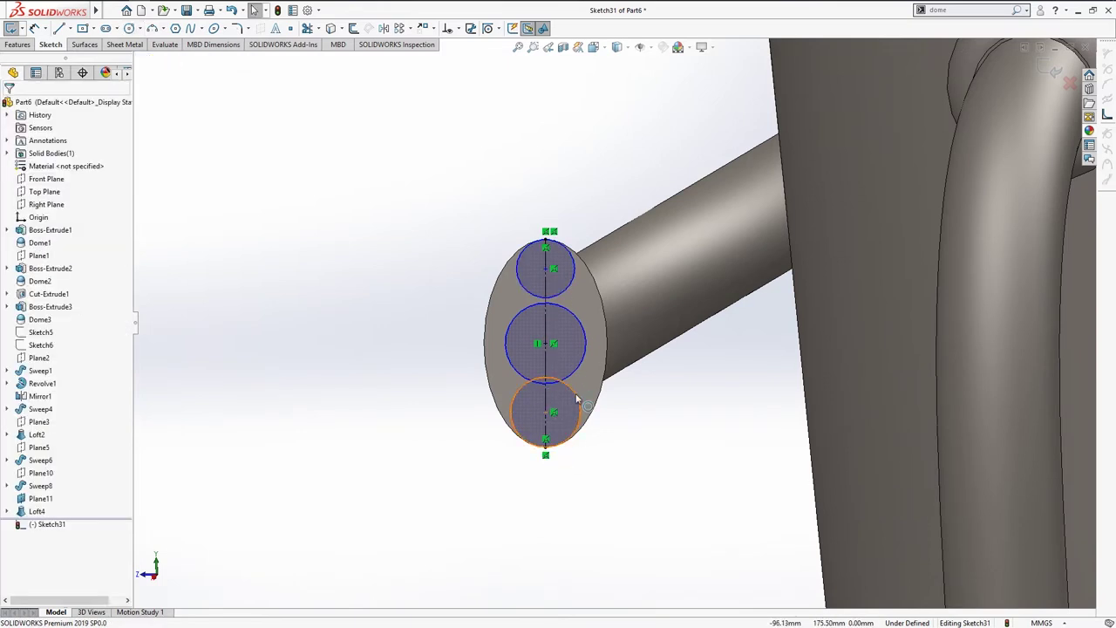
key(Escape)
ctrl+click(571, 281)
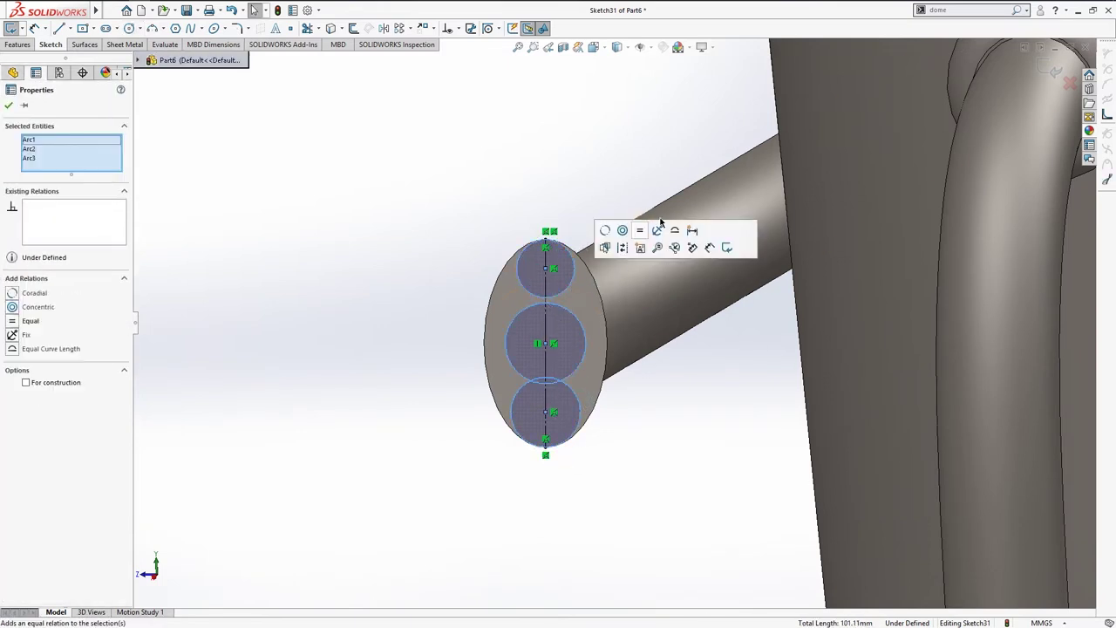
click(674, 231)
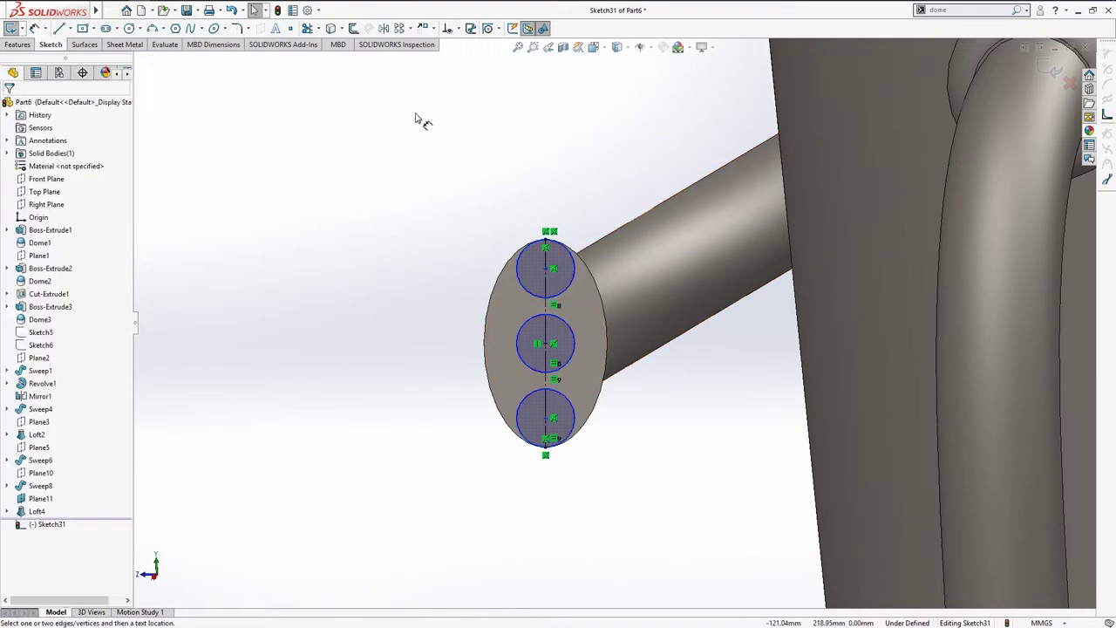
Step: Dimension the top circle's diameter as Ø8.98
click(523, 260)
click(480, 186)
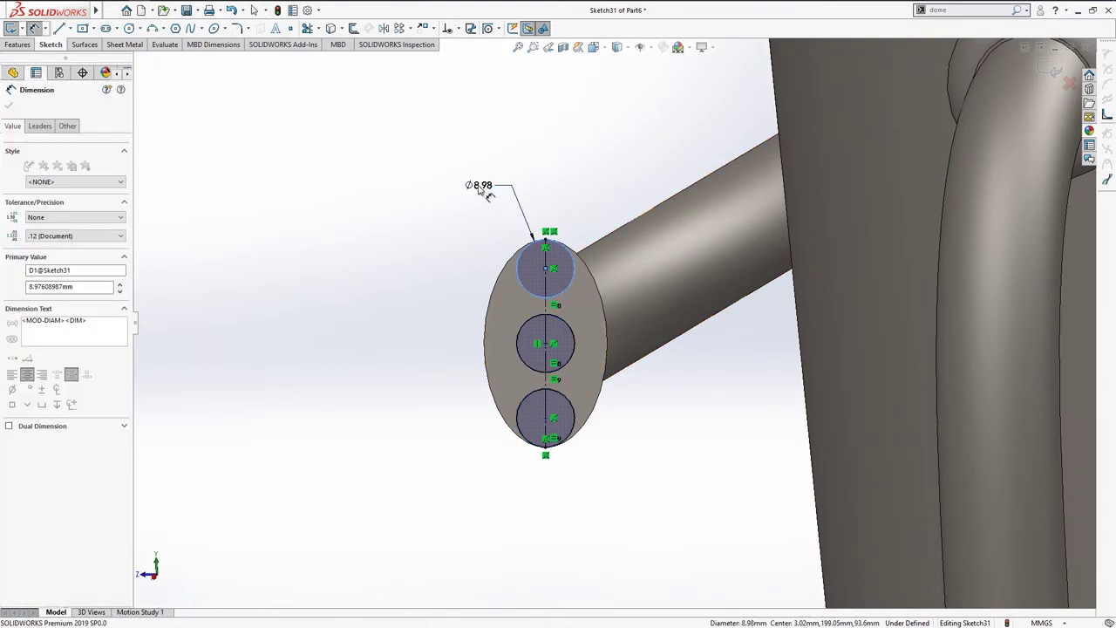
key(Escape)
key(ctrl+7)
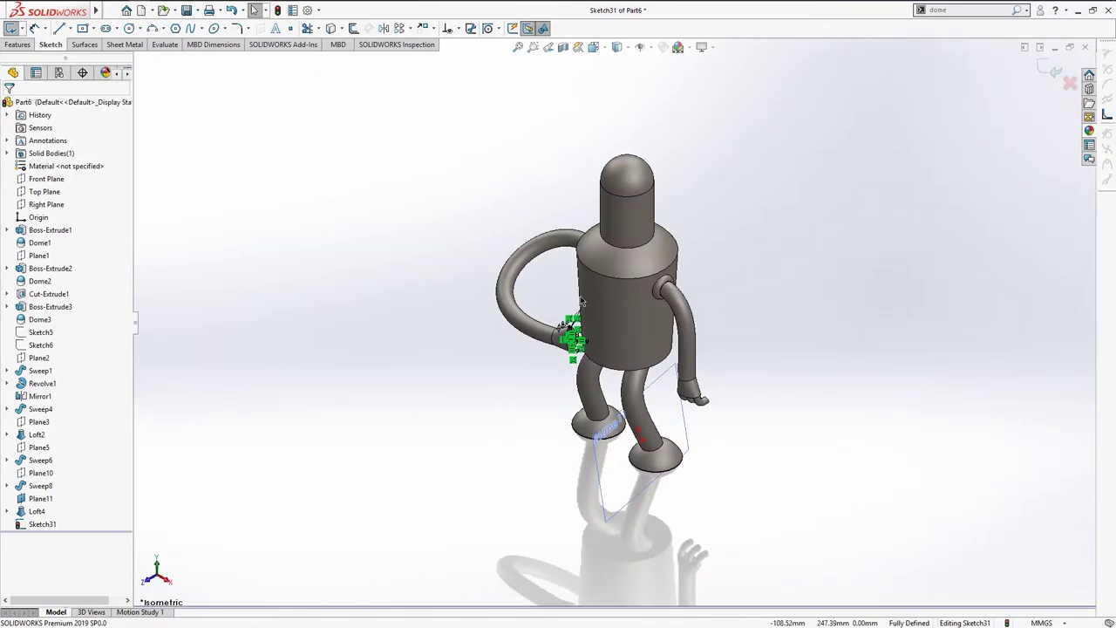
scroll(588, 320, down, 2)
ctrl+middle_drag(573, 329, 471, 335)
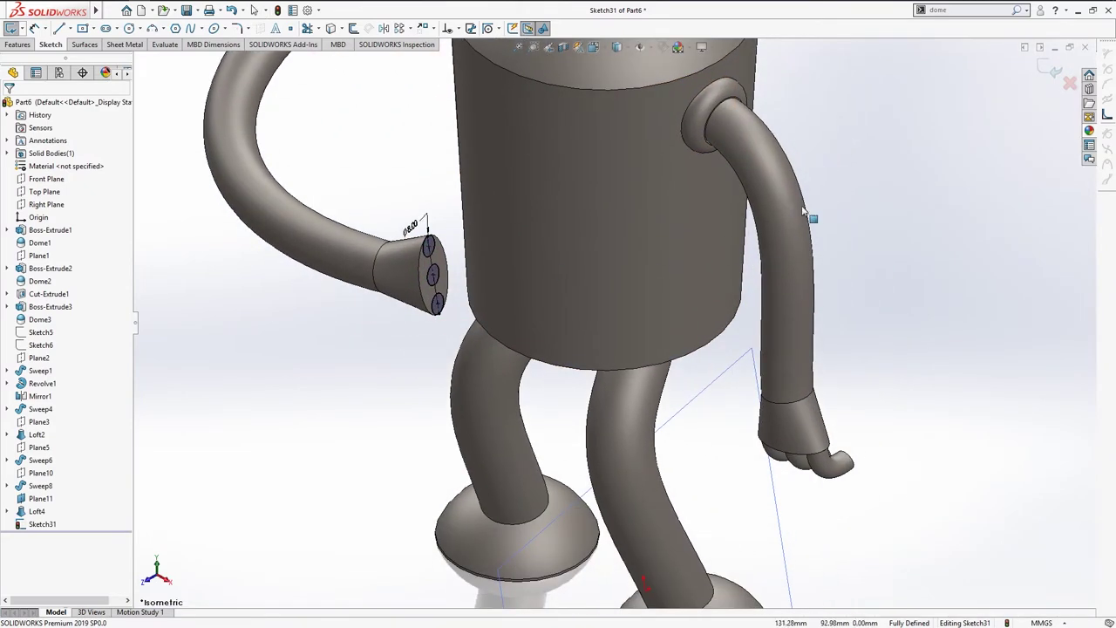
scroll(388, 339, up, 1)
Step: Exit Sketch31 and hide it
key(d)
click(409, 355)
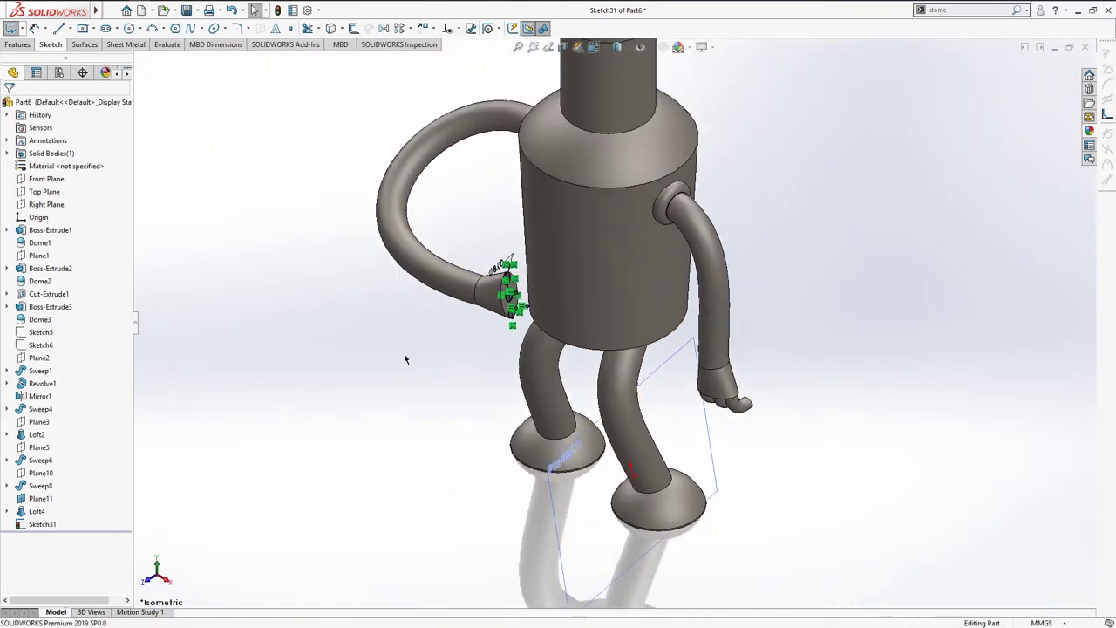
click(562, 456)
click(656, 479)
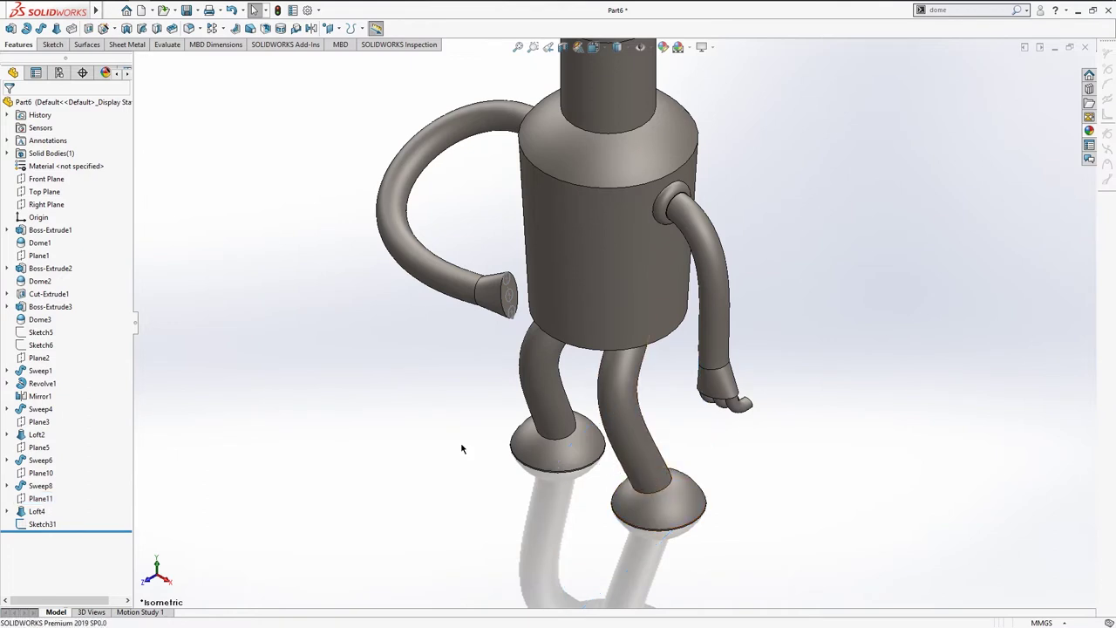
scroll(531, 300, down, 2)
Step: Create Plane12 through Sketch31's Line1 and Point10 at the hand's end face
scroll(476, 345, down, 3)
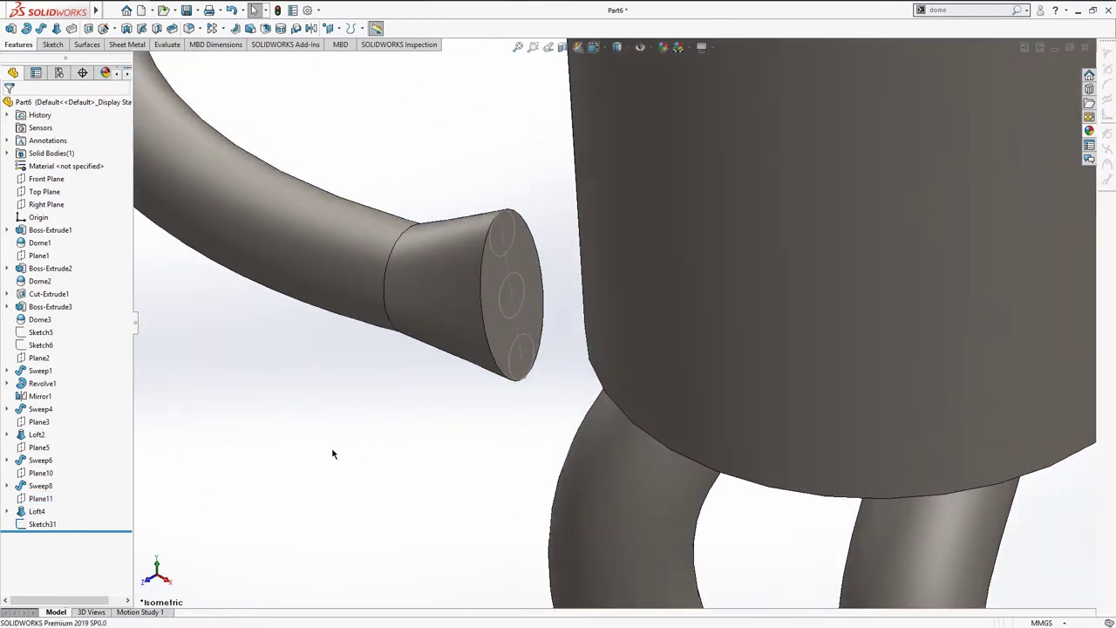
key(s)
click(299, 460)
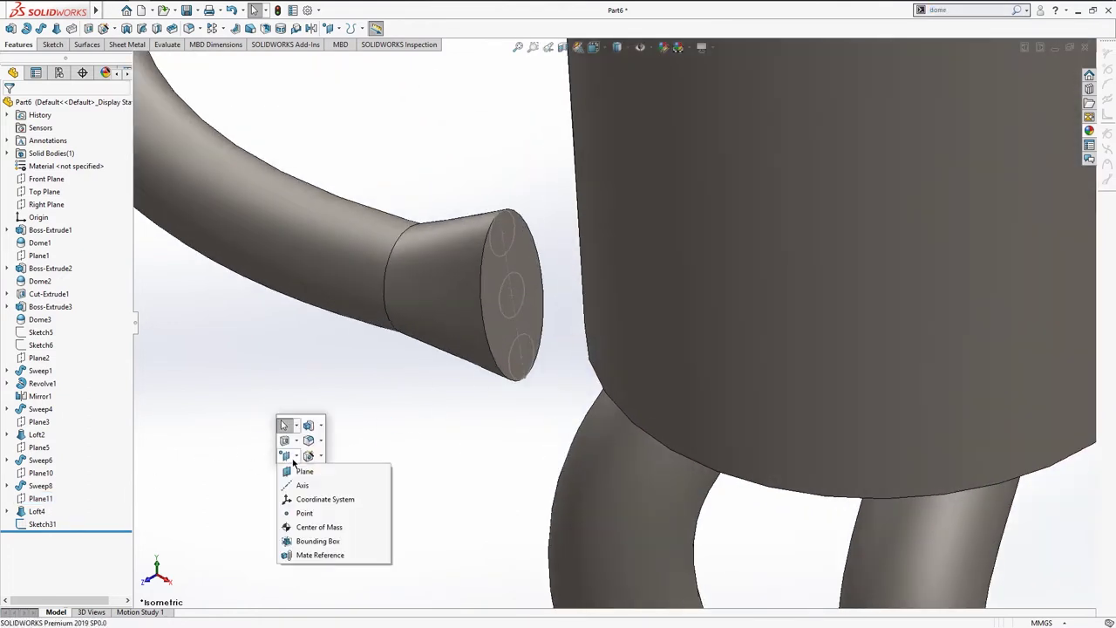
click(301, 471)
click(513, 299)
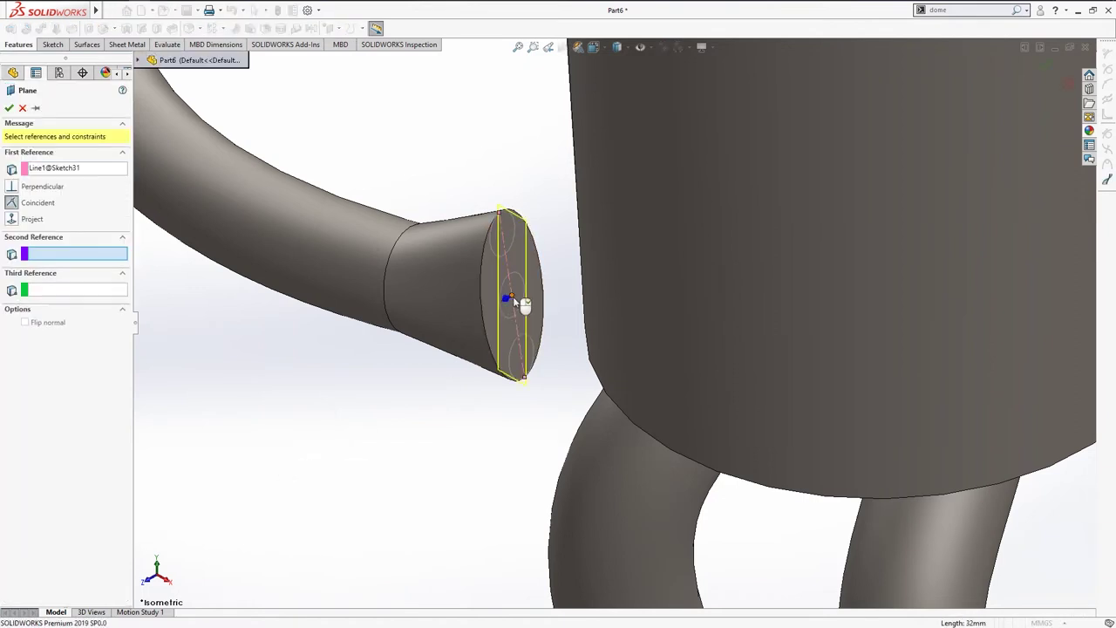
click(513, 300)
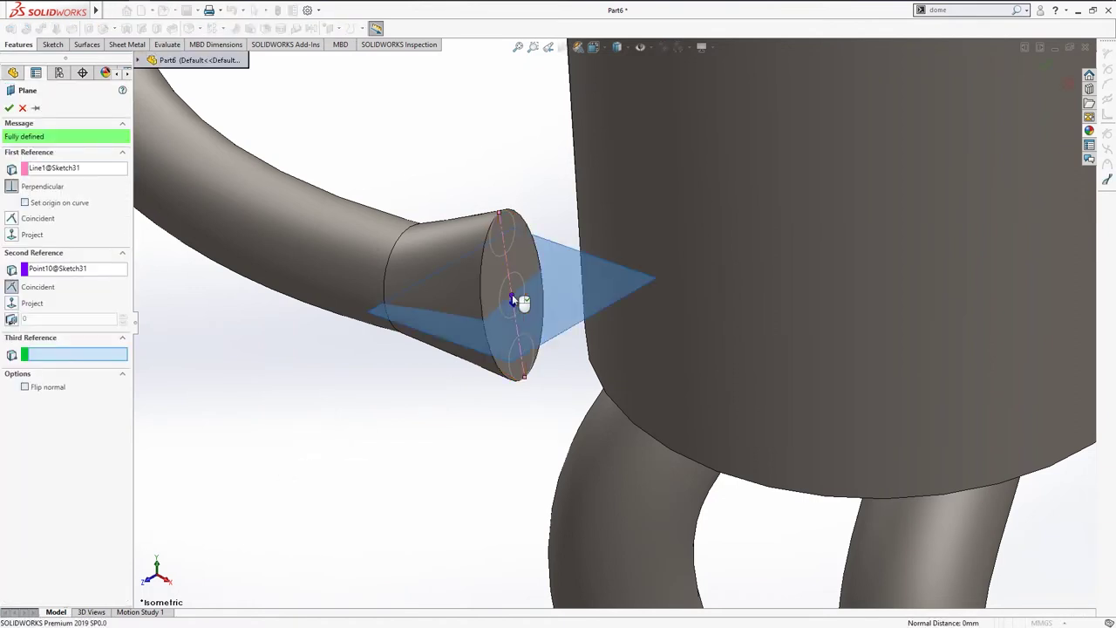
key(Return)
Step: On Plane12, sketch a three-point spline curving outward from the face centre as Sketch32
click(624, 276)
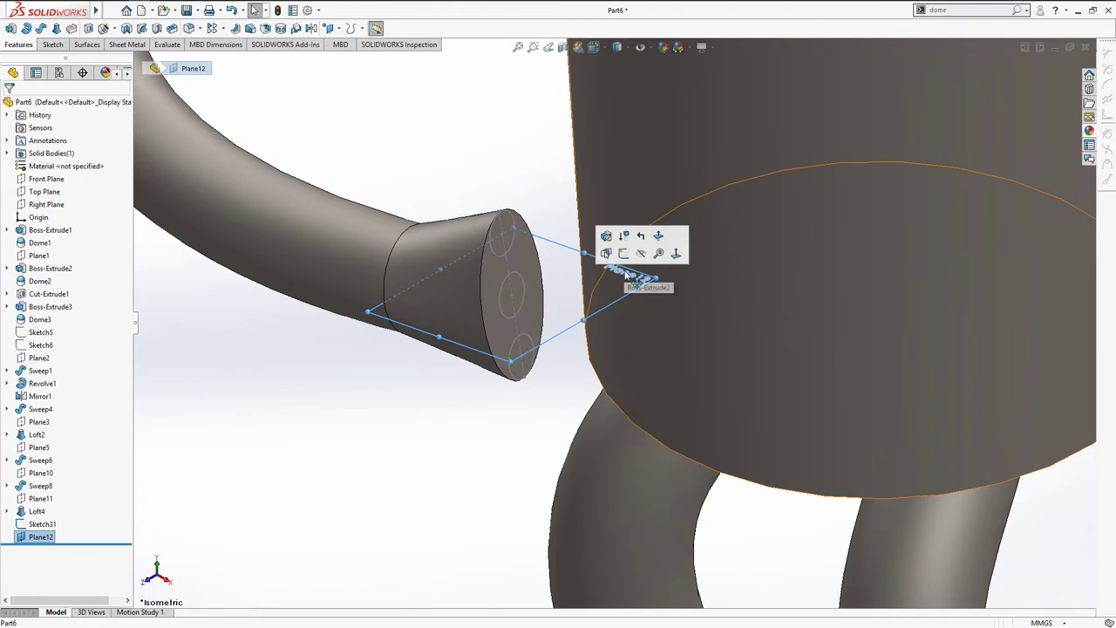
click(624, 252)
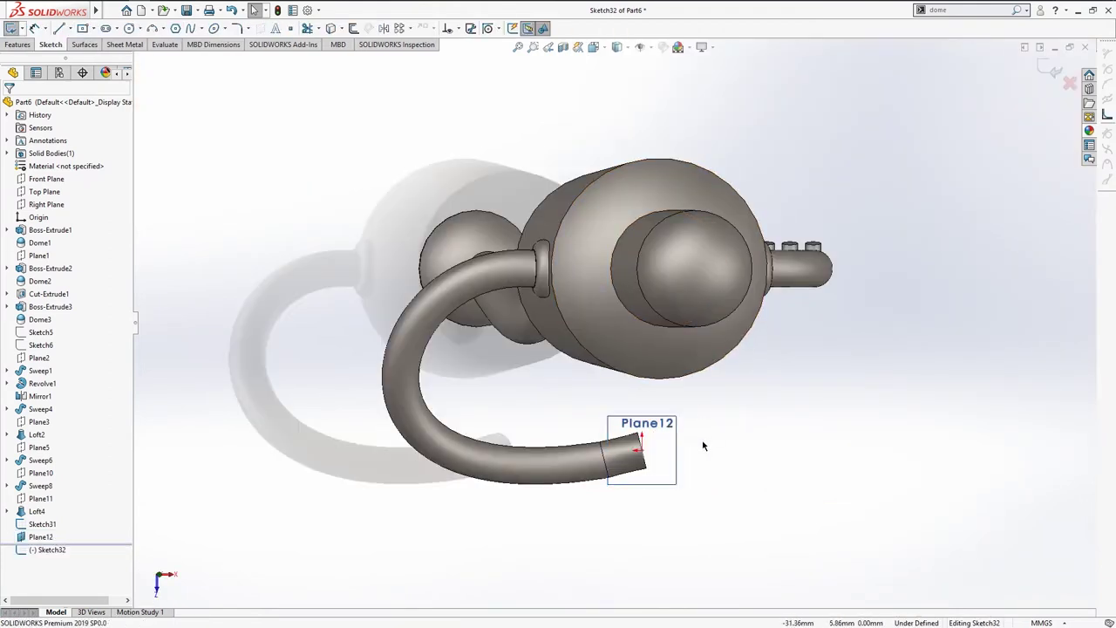
scroll(702, 446, down, 2)
scroll(683, 419, down, 2)
key(s)
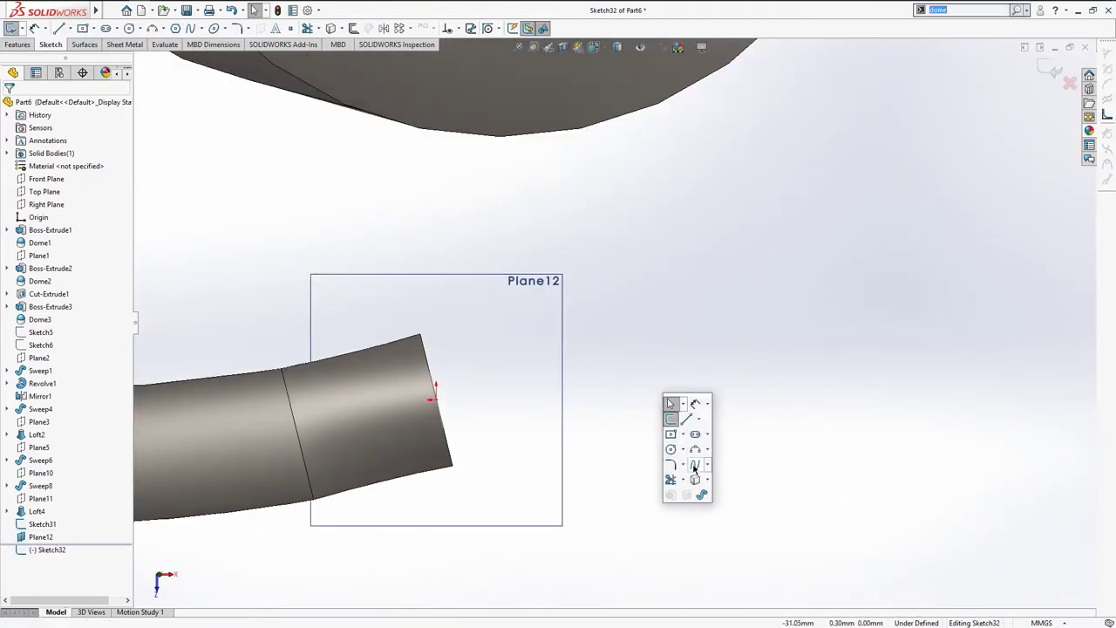
click(697, 466)
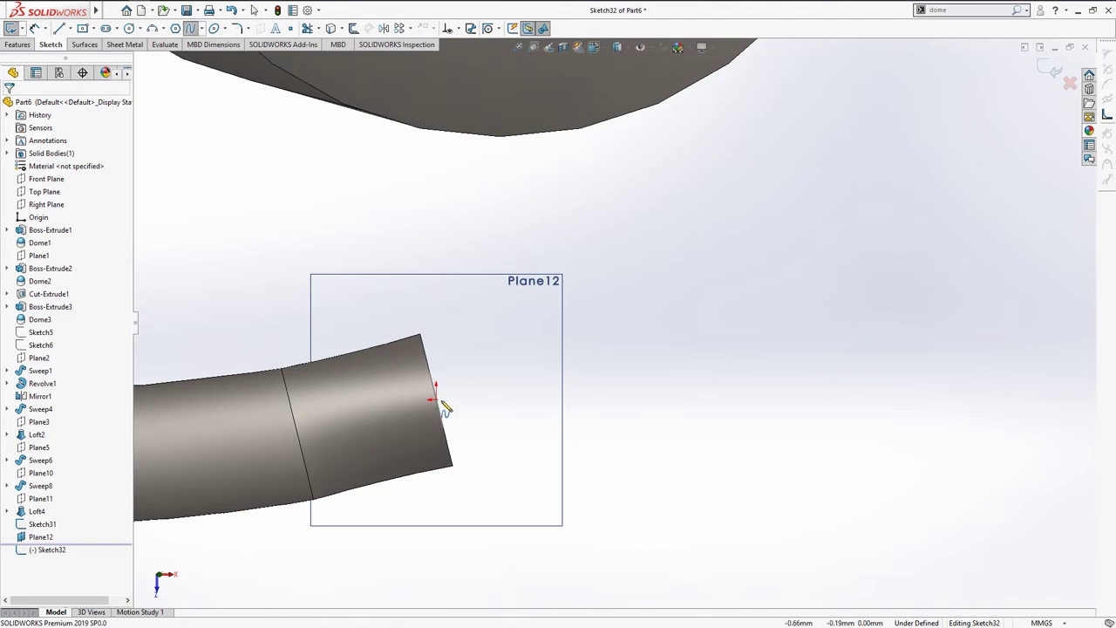
click(436, 401)
click(502, 328)
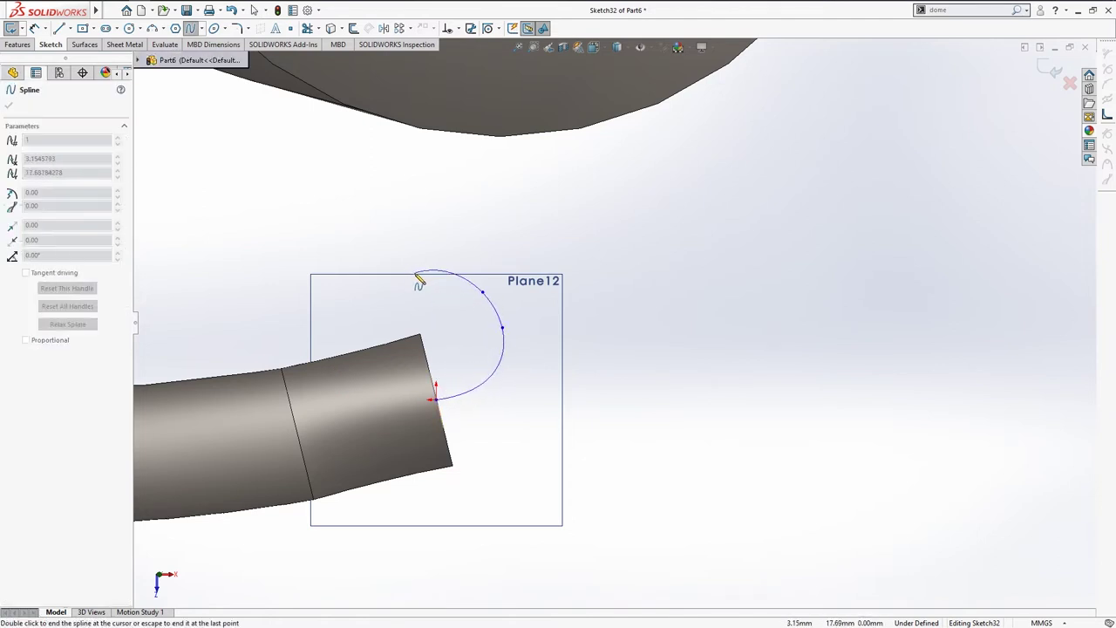
double_click(416, 261)
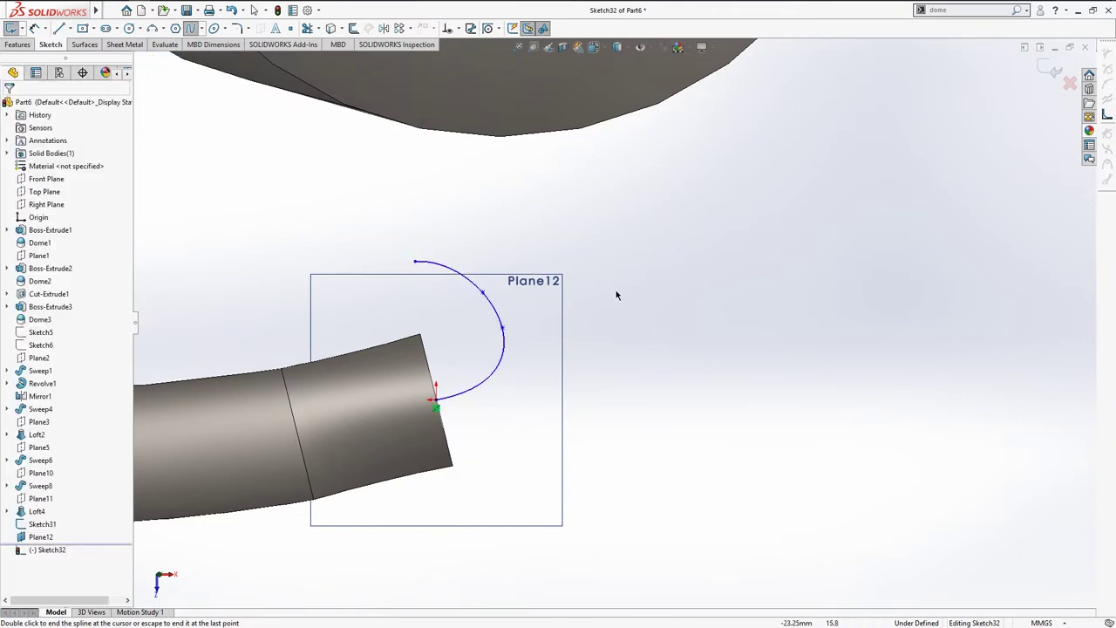
key(Escape)
key(ctrl+7)
scroll(584, 357, down, 5)
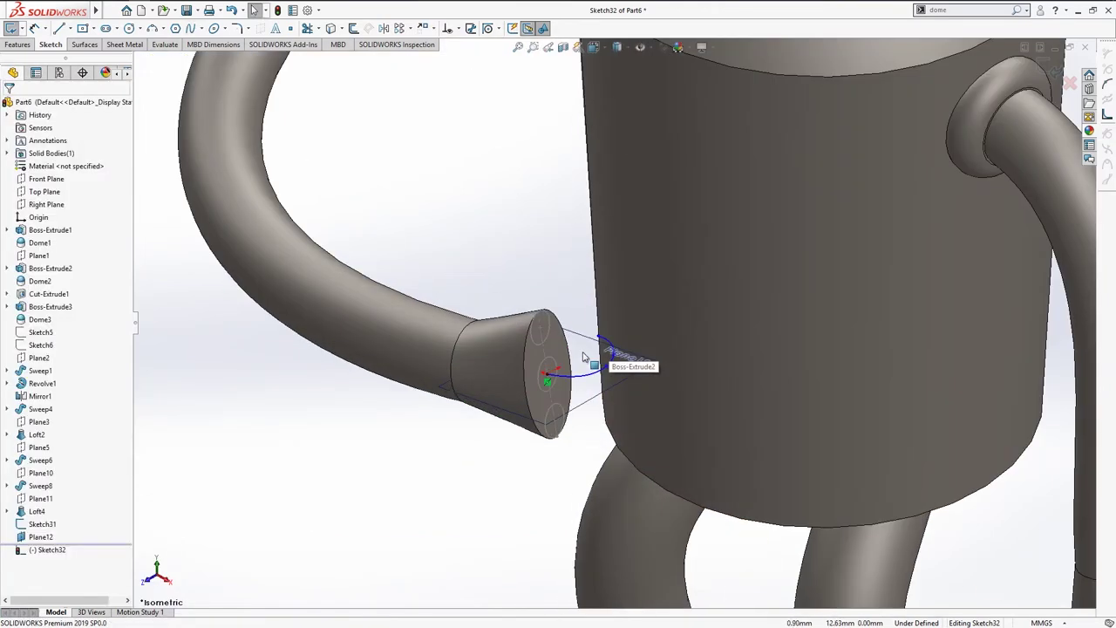
scroll(584, 357, down, 3)
click(493, 192)
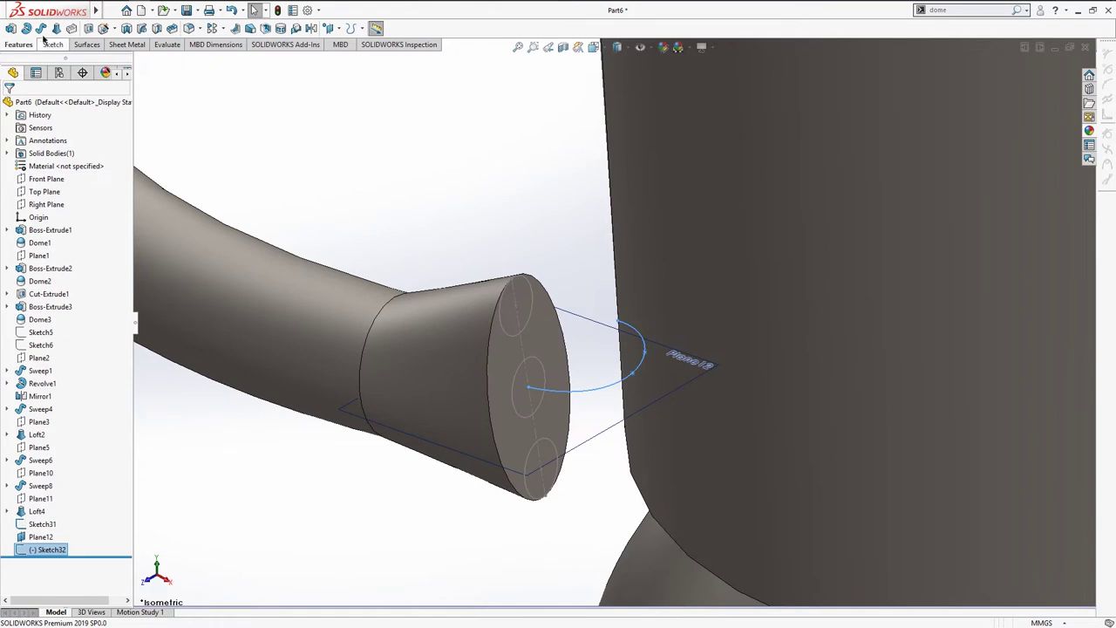
Step: Sweep the three-circle Sketch31 along the Sketch32 spline into fingers, then start a sketch on Plane12
click(521, 419)
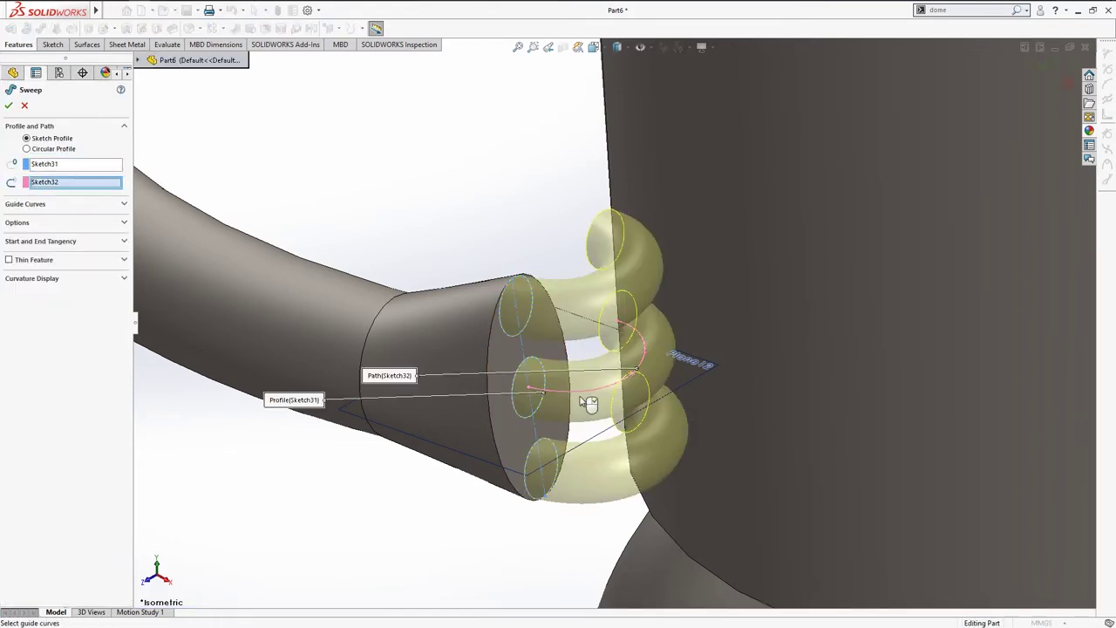
scroll(462, 244, up, 3)
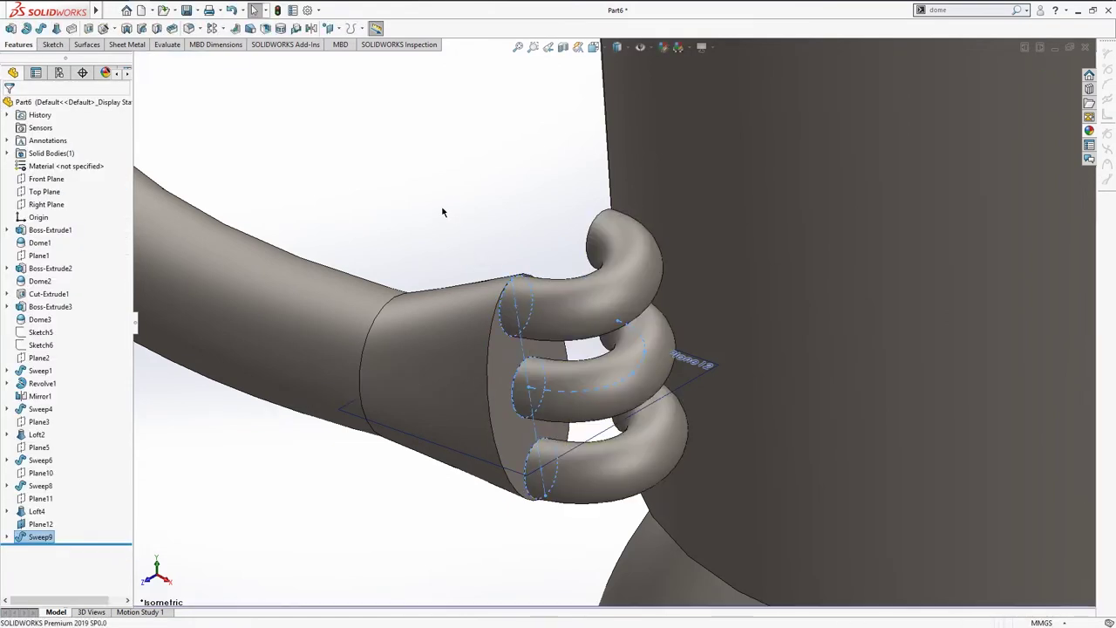
scroll(439, 236, up, 5)
scroll(585, 339, down, 3)
scroll(584, 338, down, 3)
ctrl+middle_drag(478, 275, 476, 280)
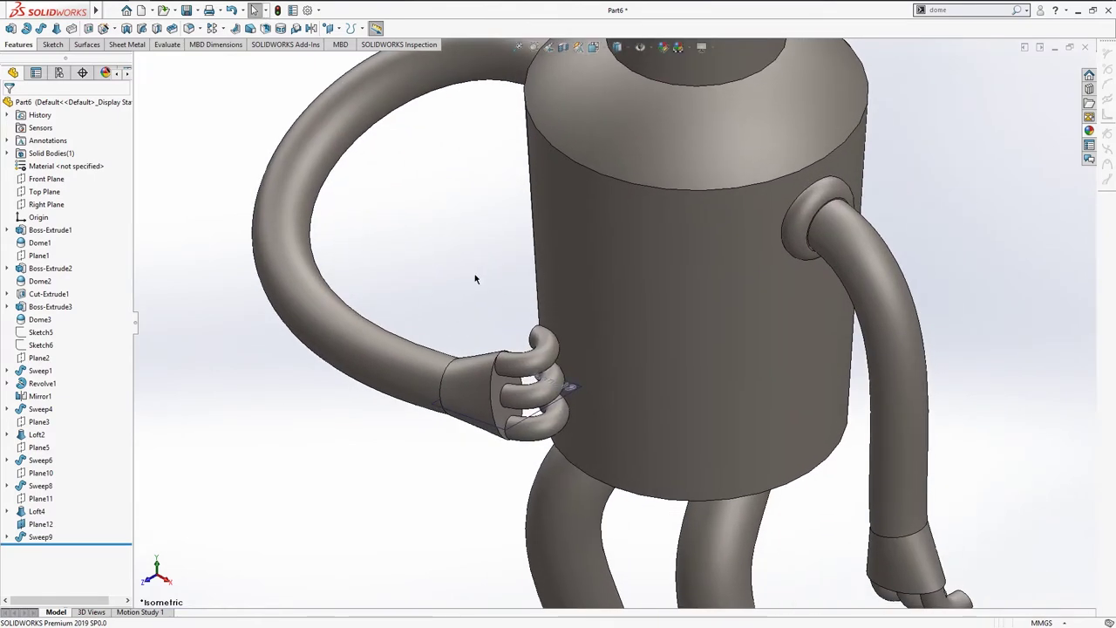
scroll(260, 139, up, 5)
scroll(556, 351, down, 3)
scroll(523, 358, down, 3)
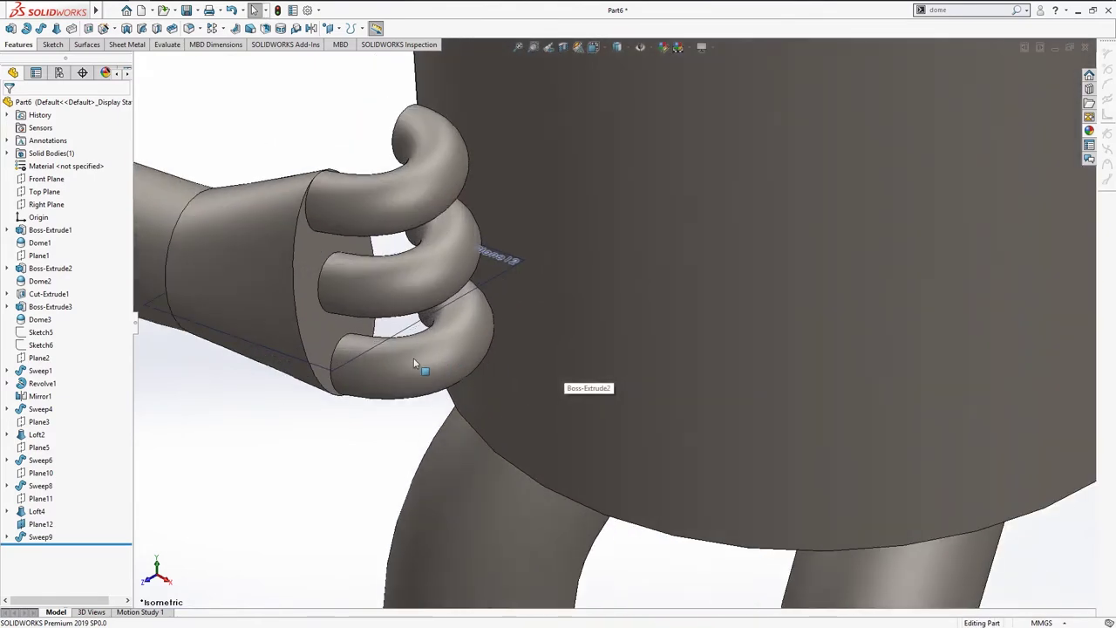
click(401, 334)
click(443, 293)
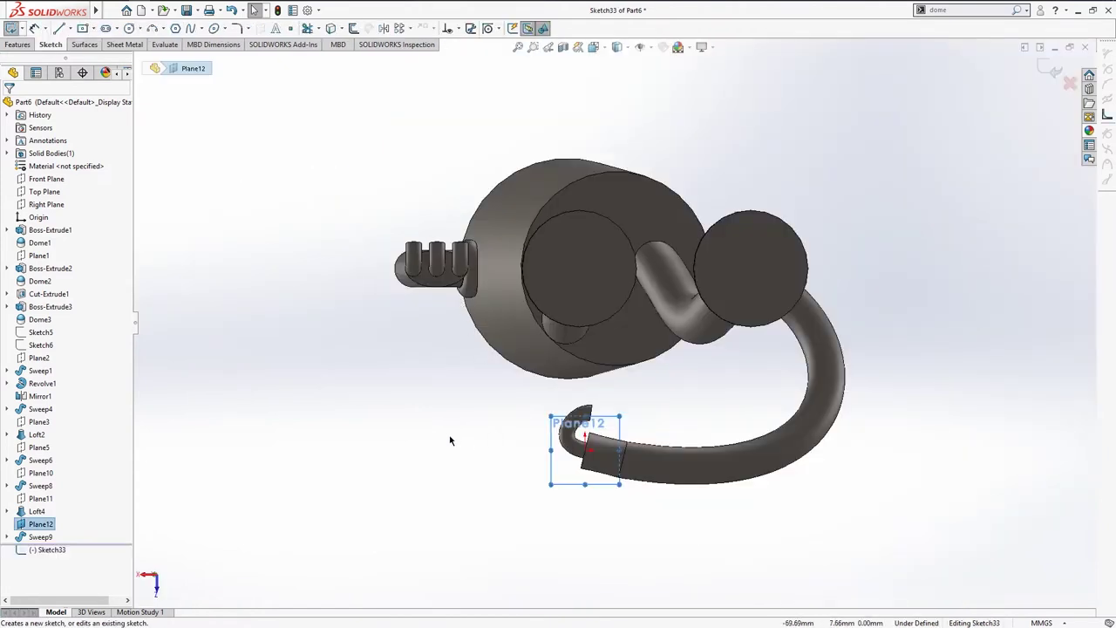
Step: Draw a vertical line up from the face centre and a line back along the arm
right_drag(963, 406, 793, 403)
scroll(781, 449, down, 3)
scroll(773, 488, down, 2)
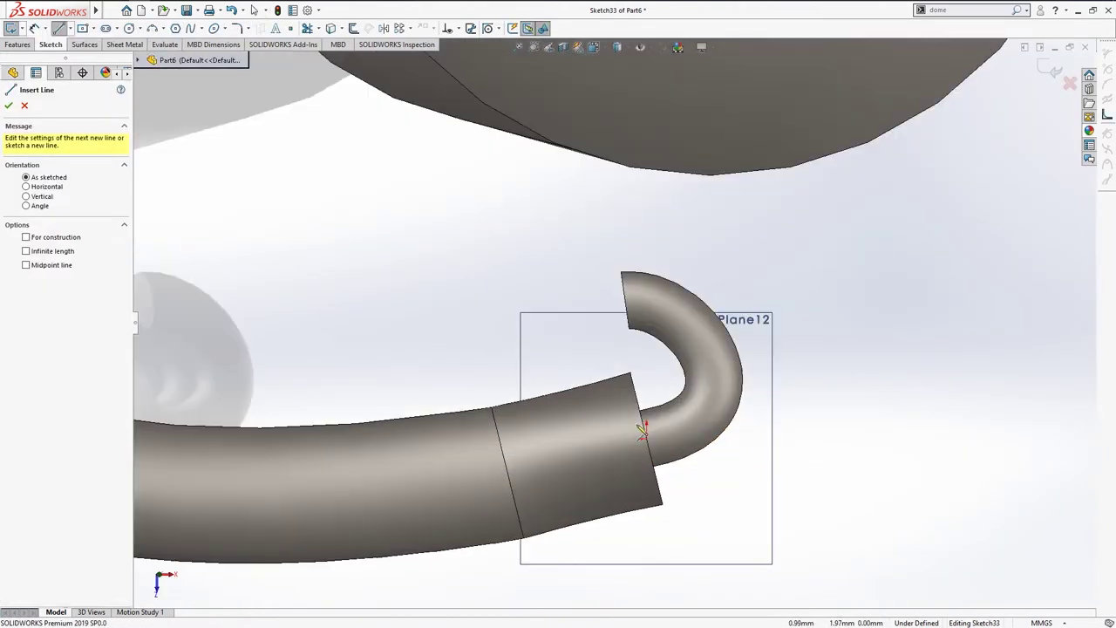
click(646, 438)
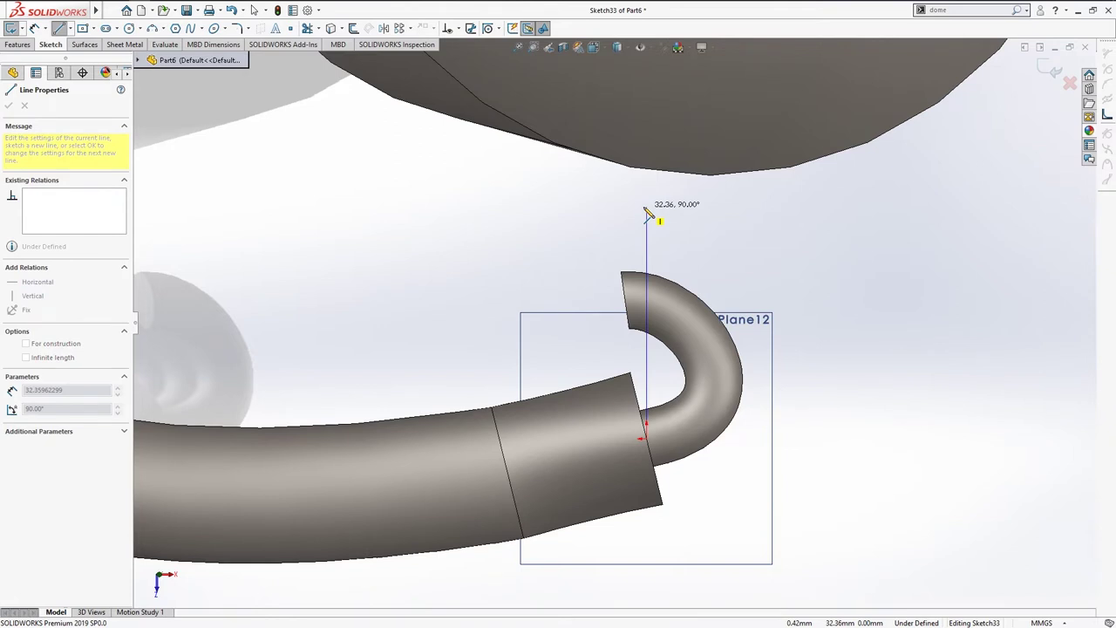
double_click(646, 207)
key(Escape)
key(s)
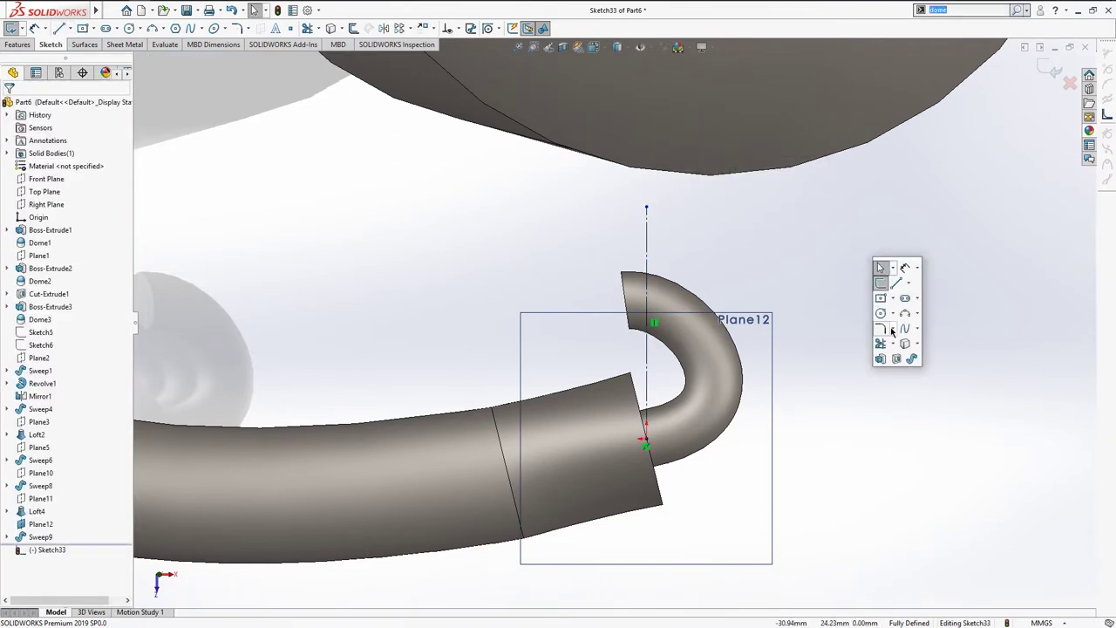
key(l)
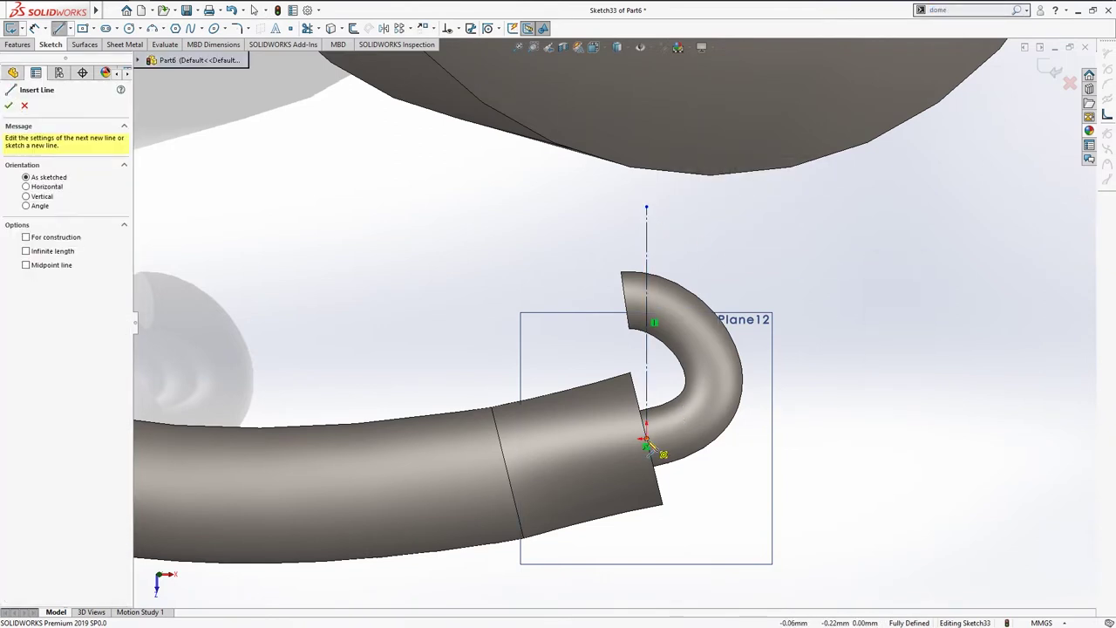
click(646, 445)
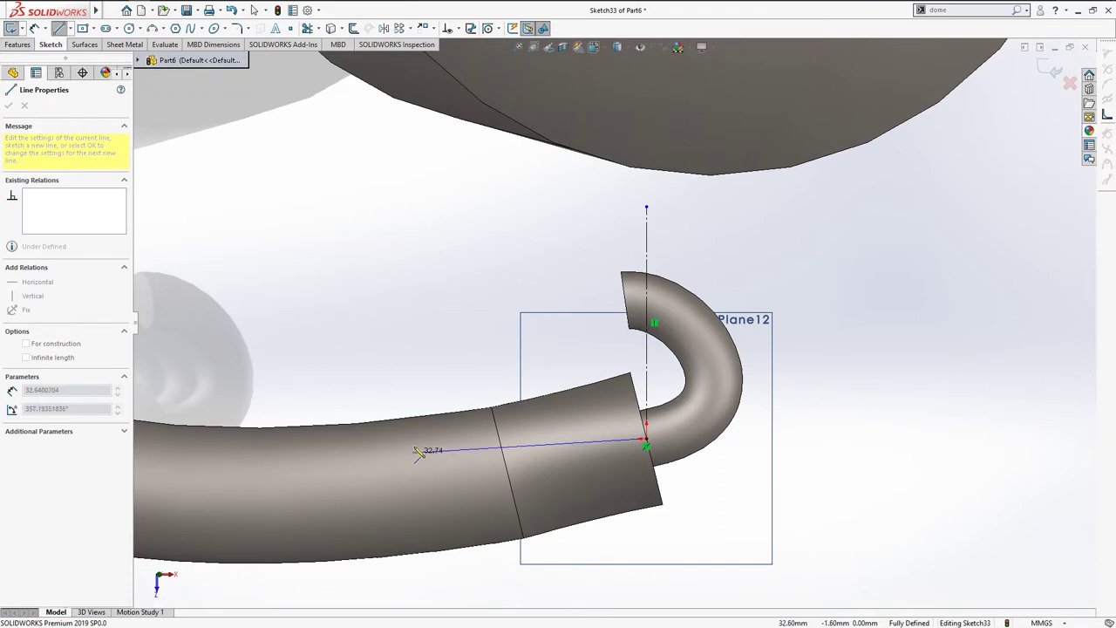
click(439, 478)
key(Escape)
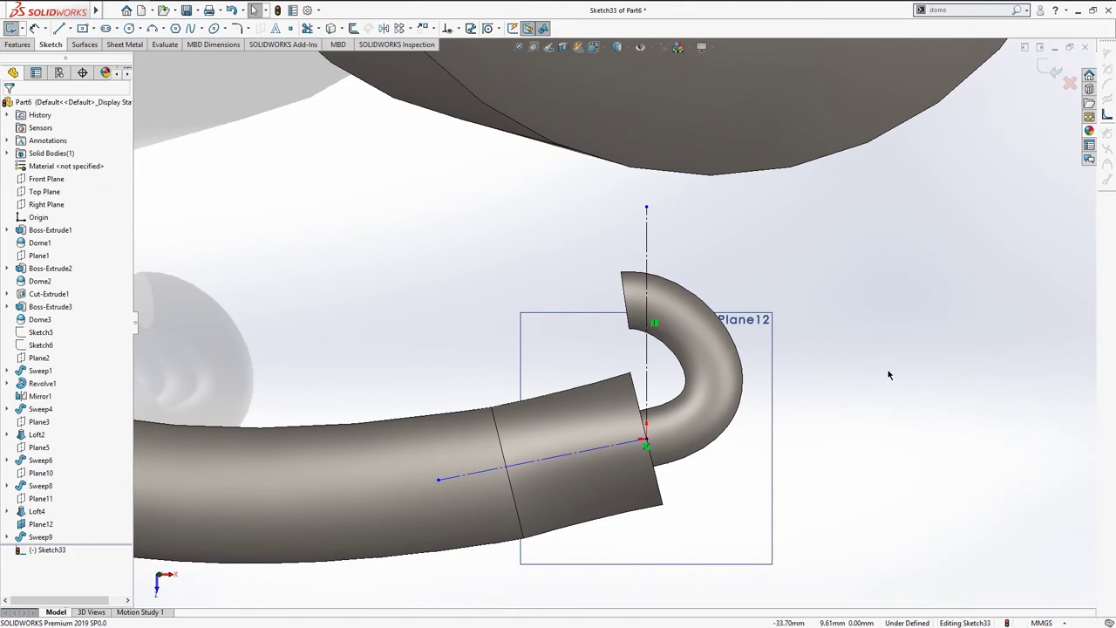
Step: Draw a circle at the arm line's far end and dimension it to Ø8
key(s)
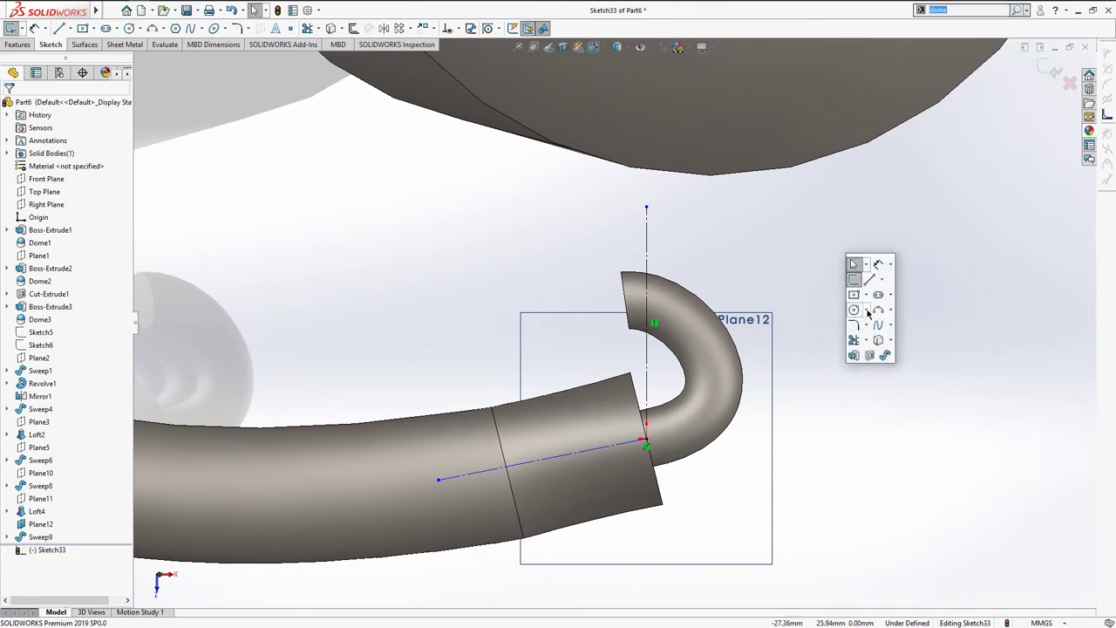
click(859, 312)
click(438, 479)
click(476, 475)
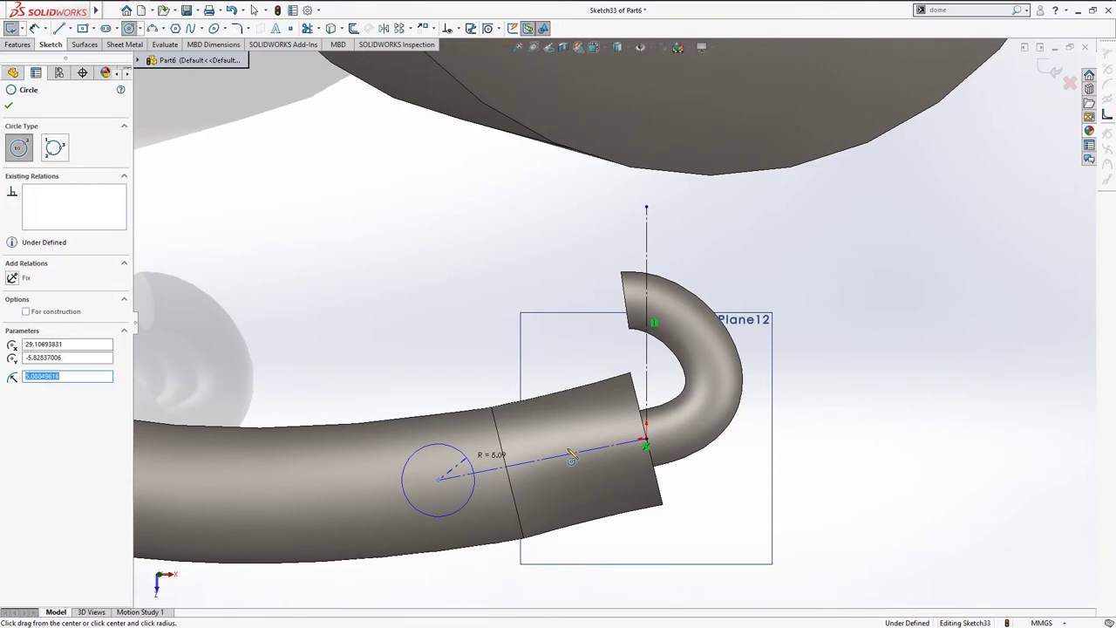
key(Escape)
key(d)
click(445, 445)
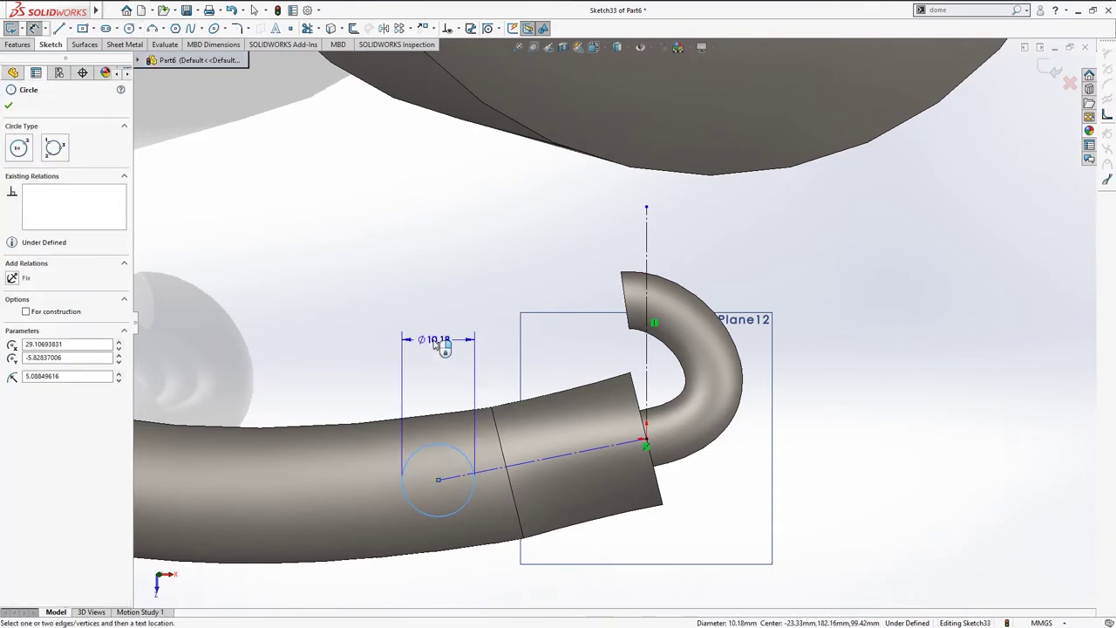
click(434, 341)
text(8)
key(Return)
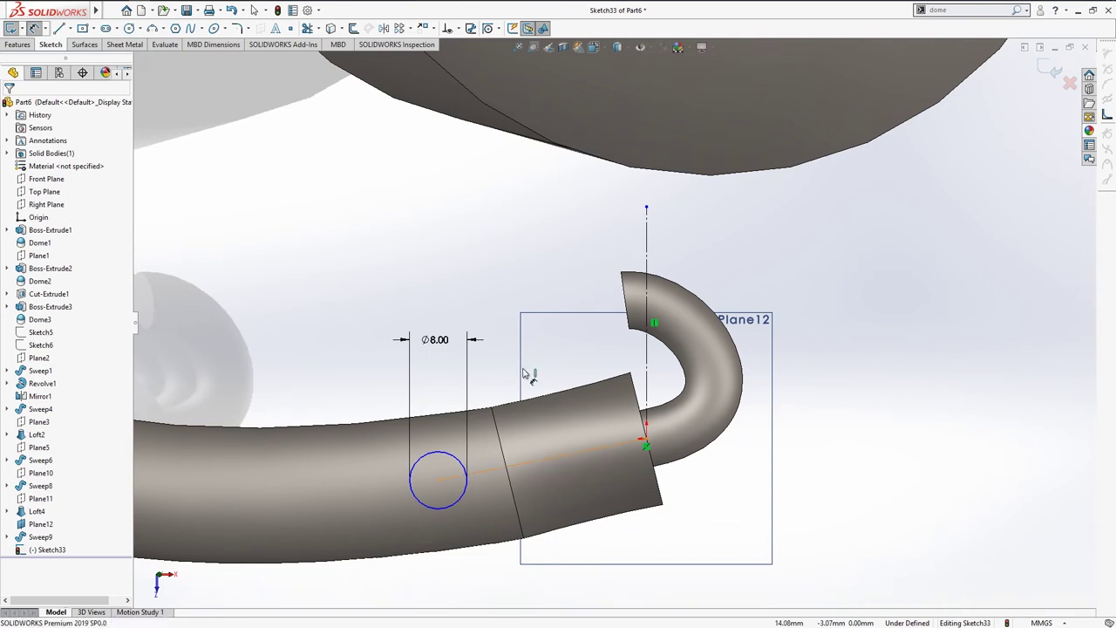
Step: Set the circle's distance along the line to 15.50 mm, revised from 25 and 18
click(532, 460)
click(410, 283)
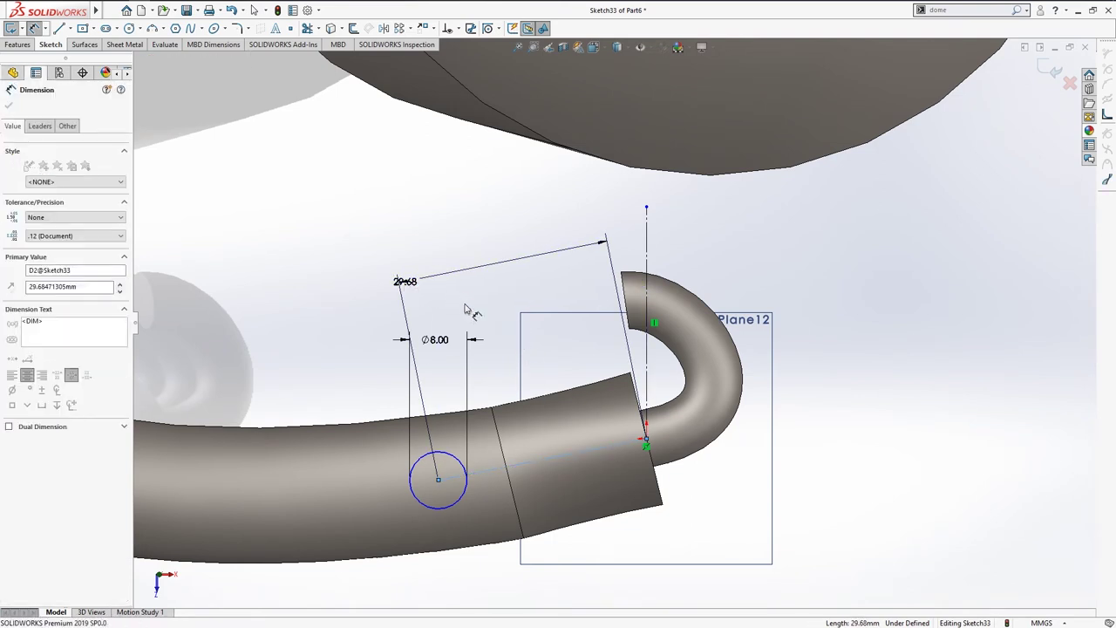
text(25)
key(Return)
drag(445, 284, 490, 255)
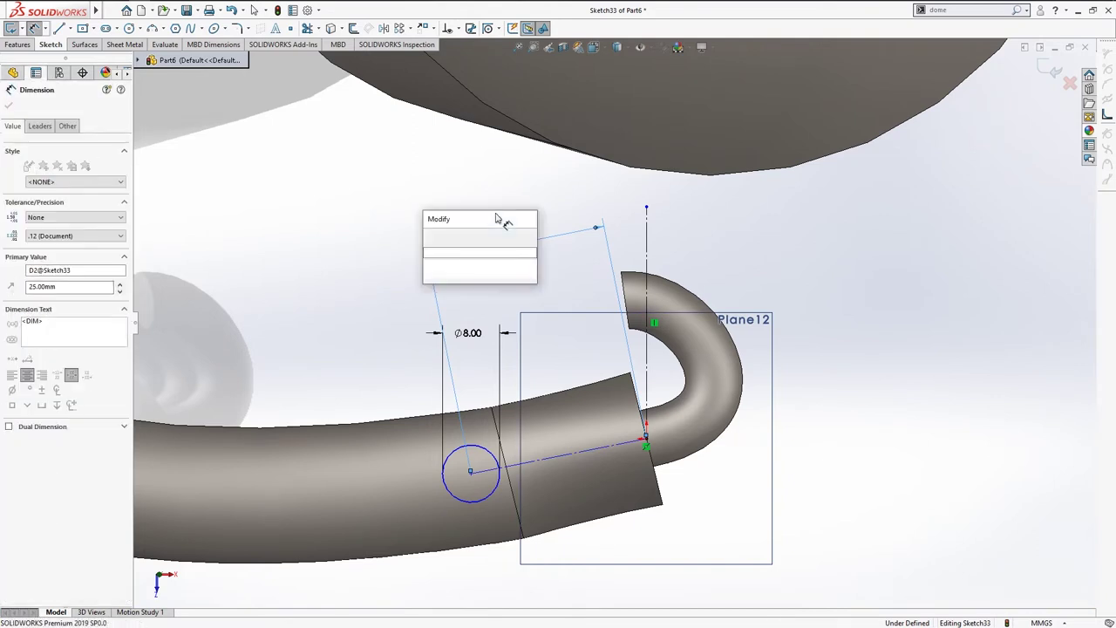
double_click(497, 218)
text(18)
key(Return)
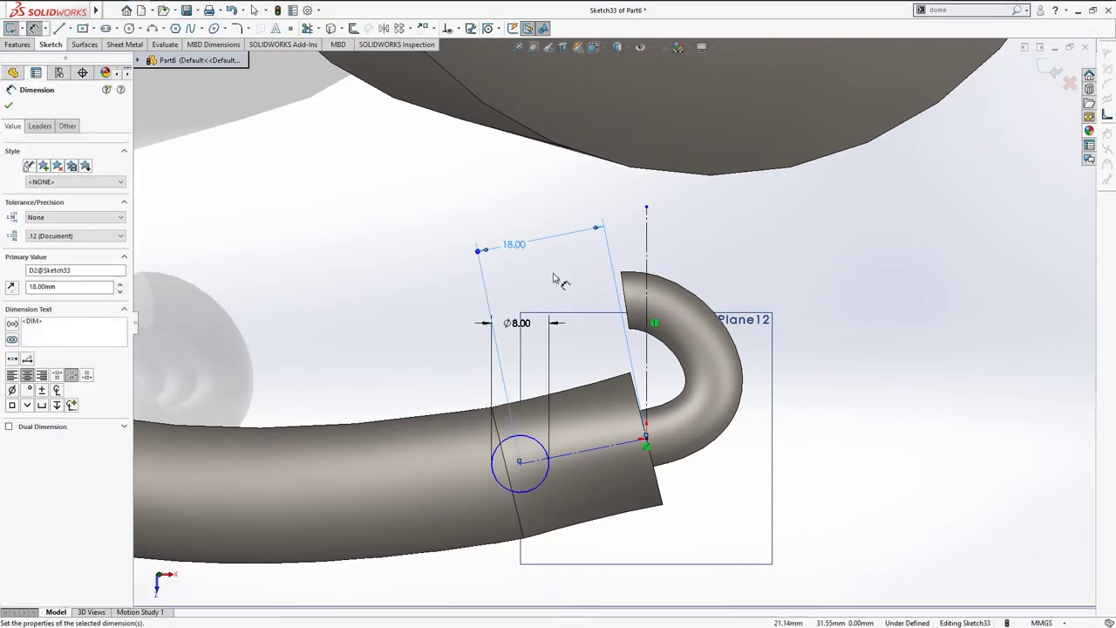
double_click(515, 248)
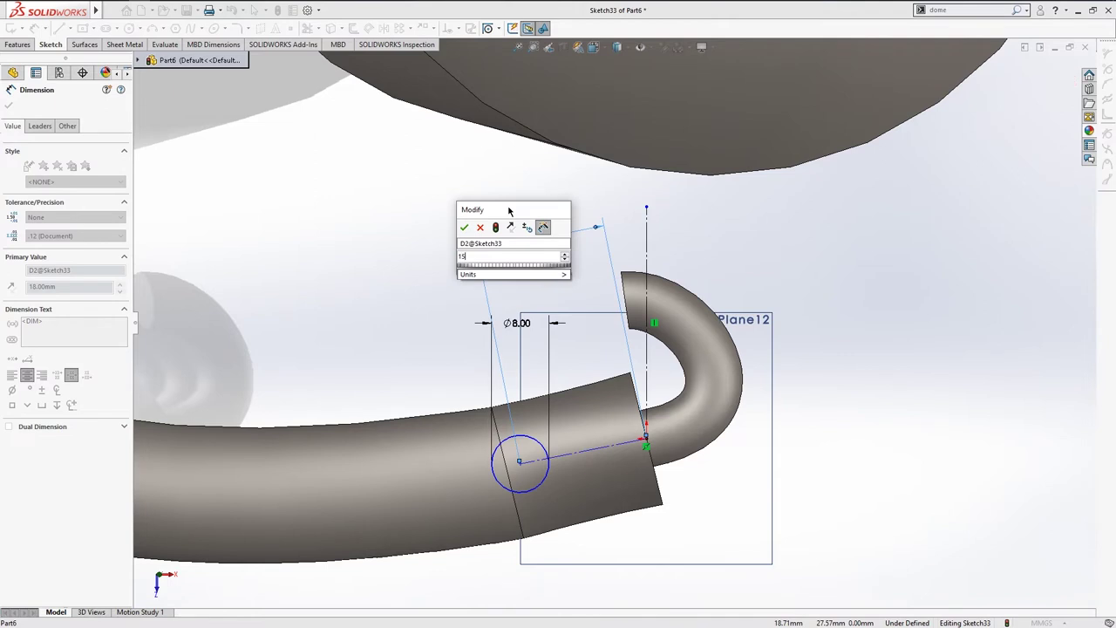
key(Return)
key(Escape)
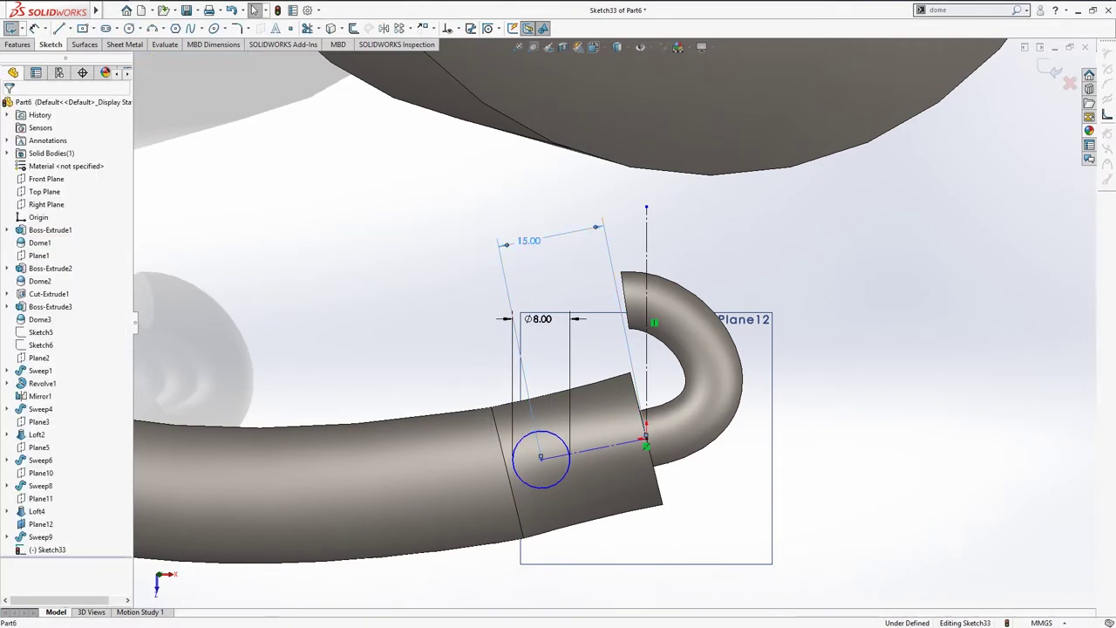
text(15)
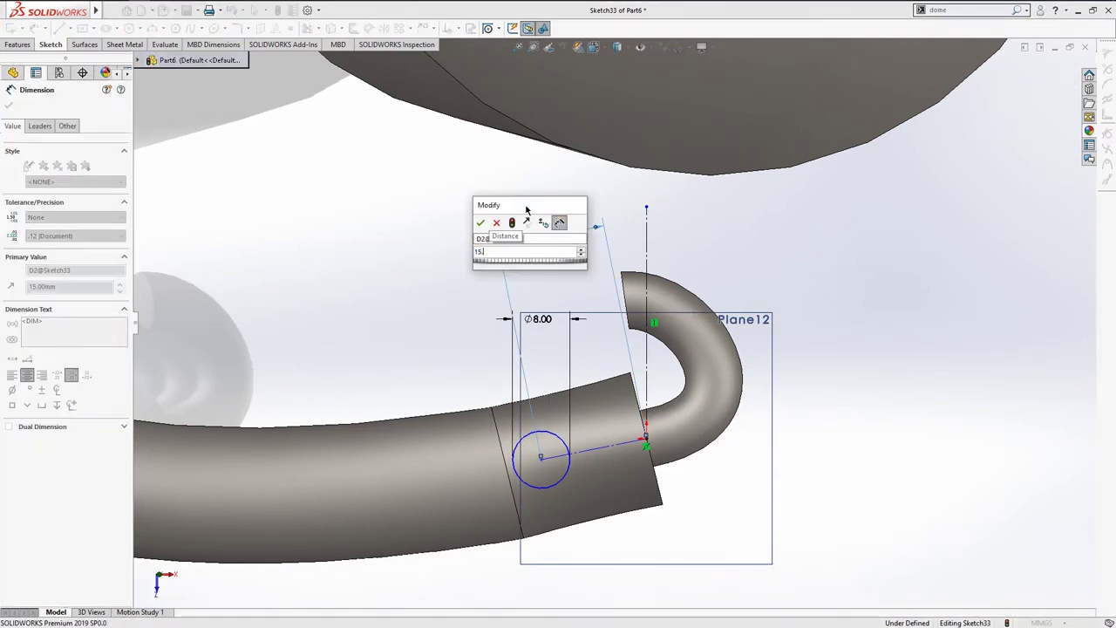
key(Return)
Step: Exit Sketch33 and clear the selection
click(453, 194)
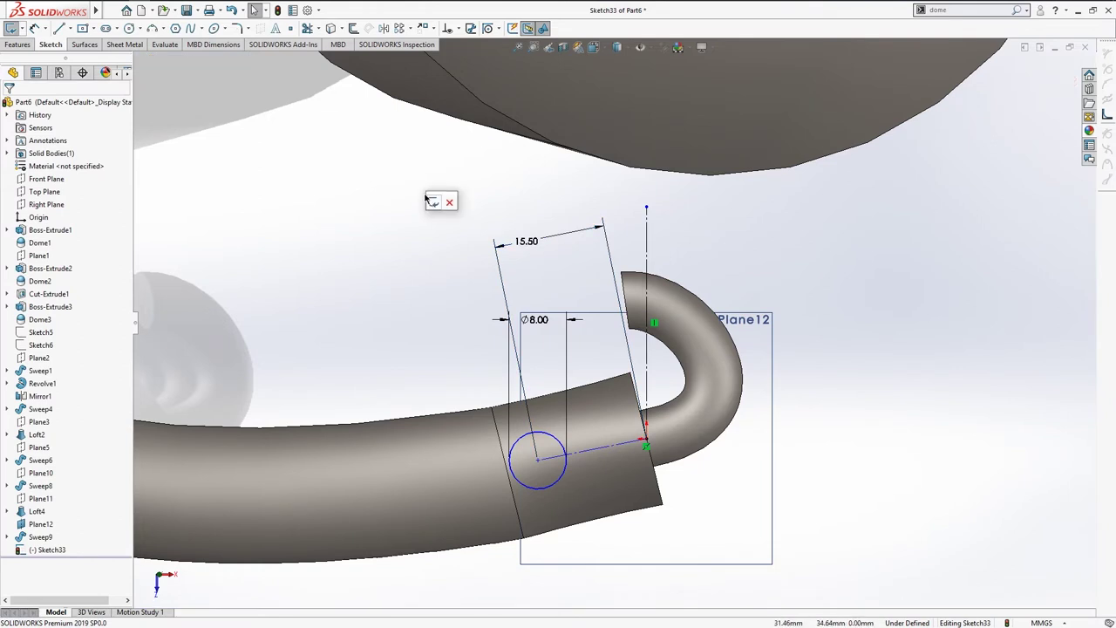
click(432, 203)
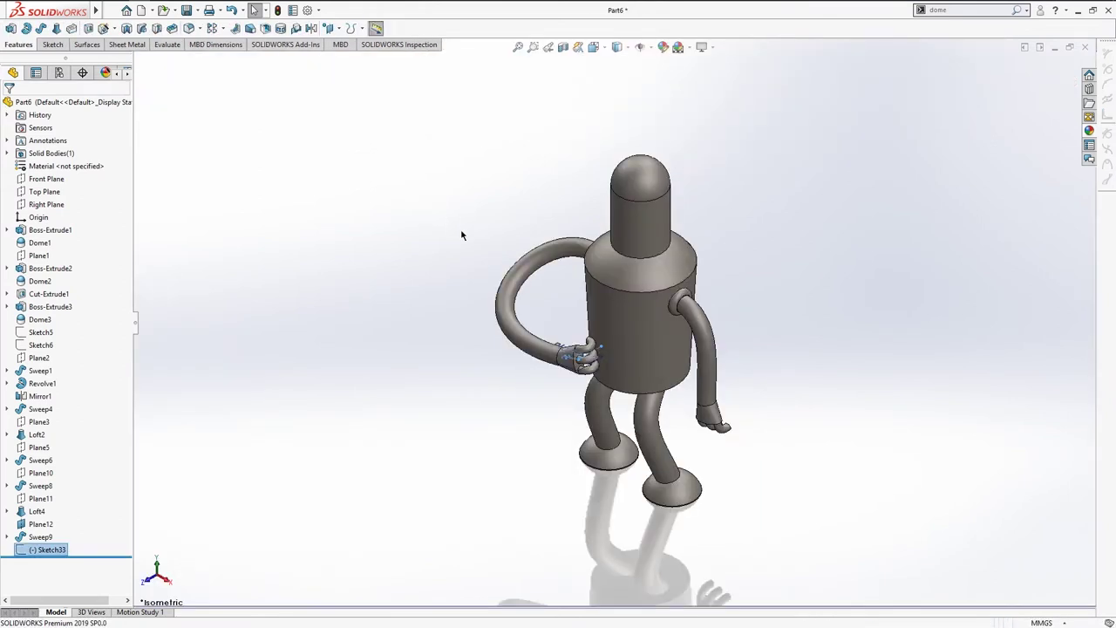
scroll(602, 385, down, 5)
click(463, 442)
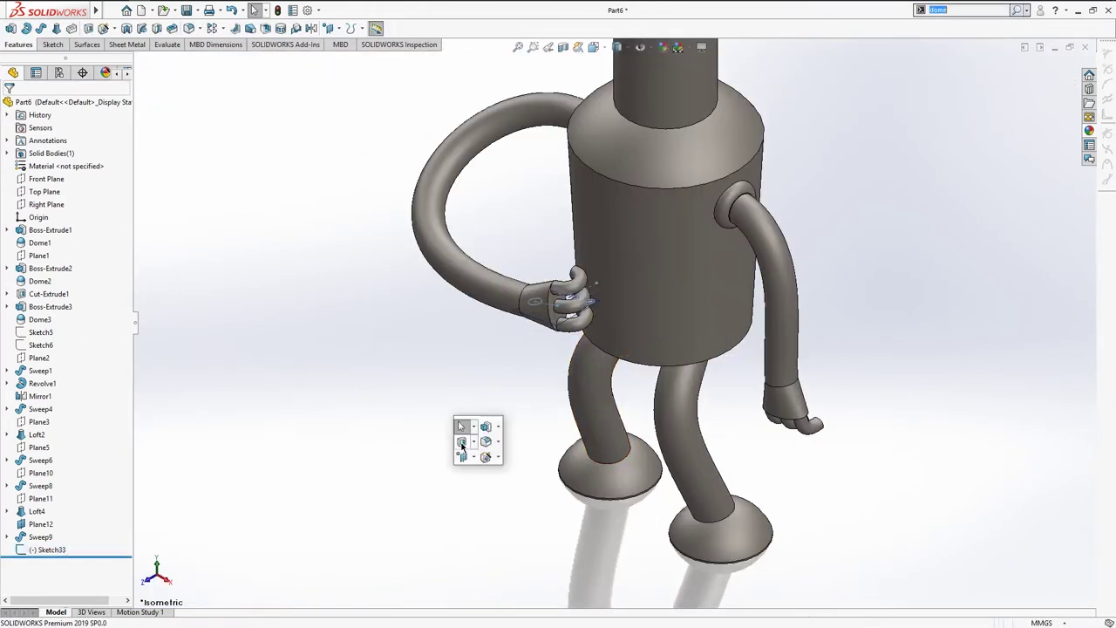
Step: Create Plane13 through Sketch33's line and its end point
click(471, 456)
click(488, 468)
scroll(559, 307, down, 5)
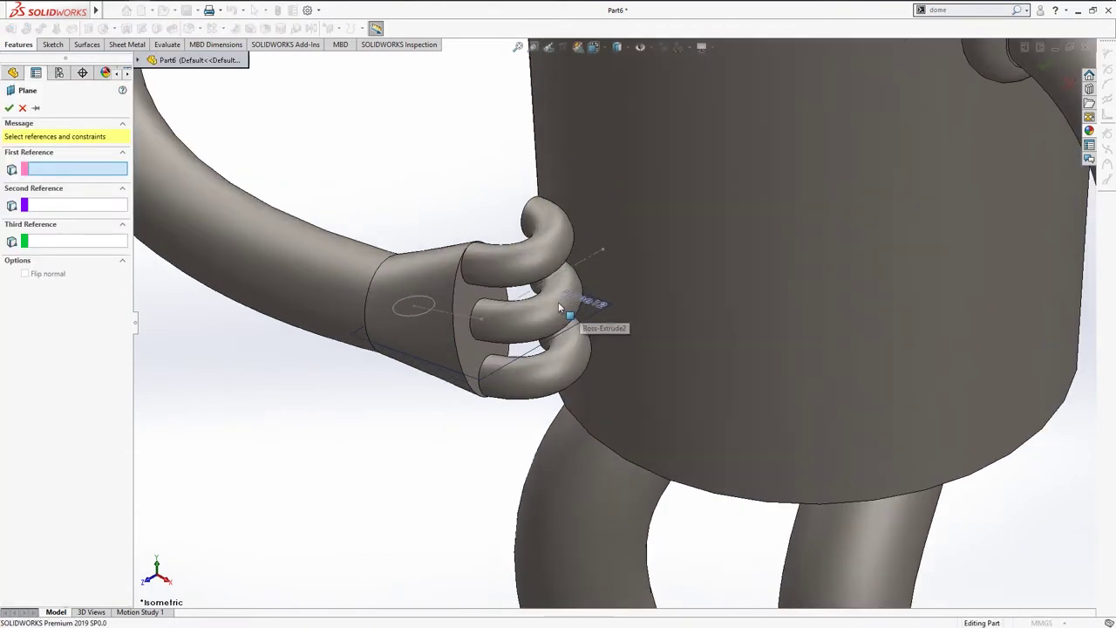
click(593, 255)
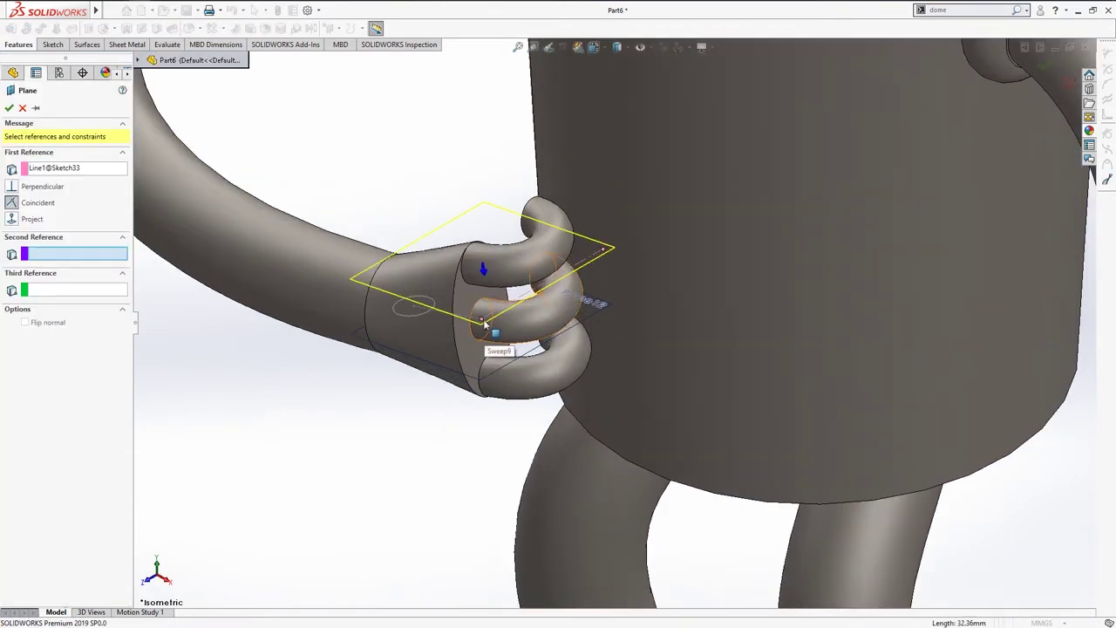
click(486, 318)
key(Return)
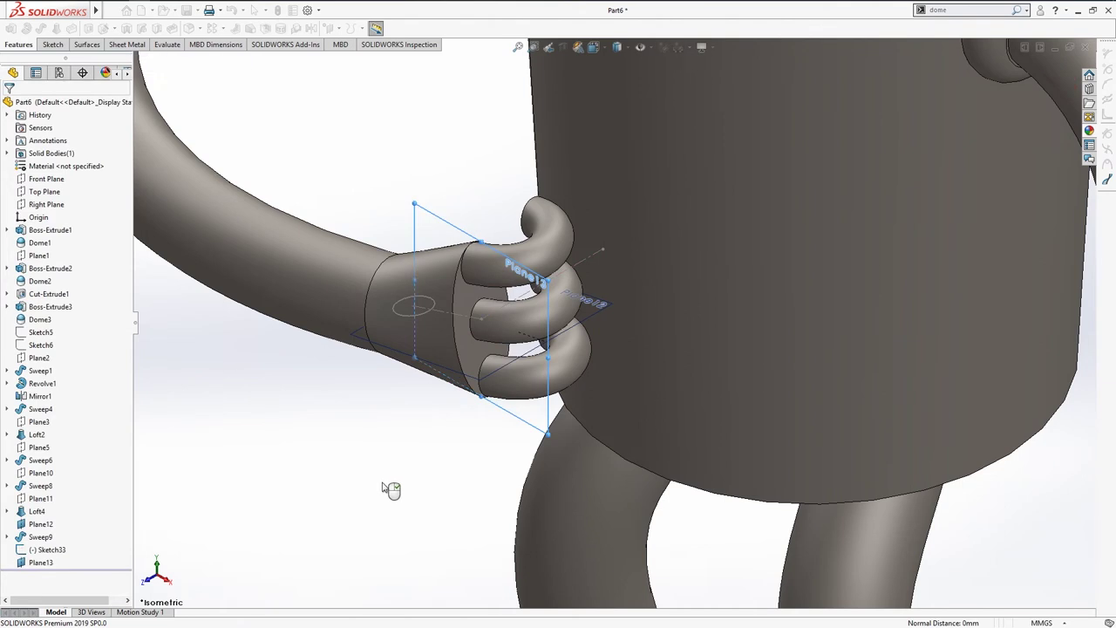
Step: On Plane13, sketch a three-point spline from above the hand down to the line
click(441, 231)
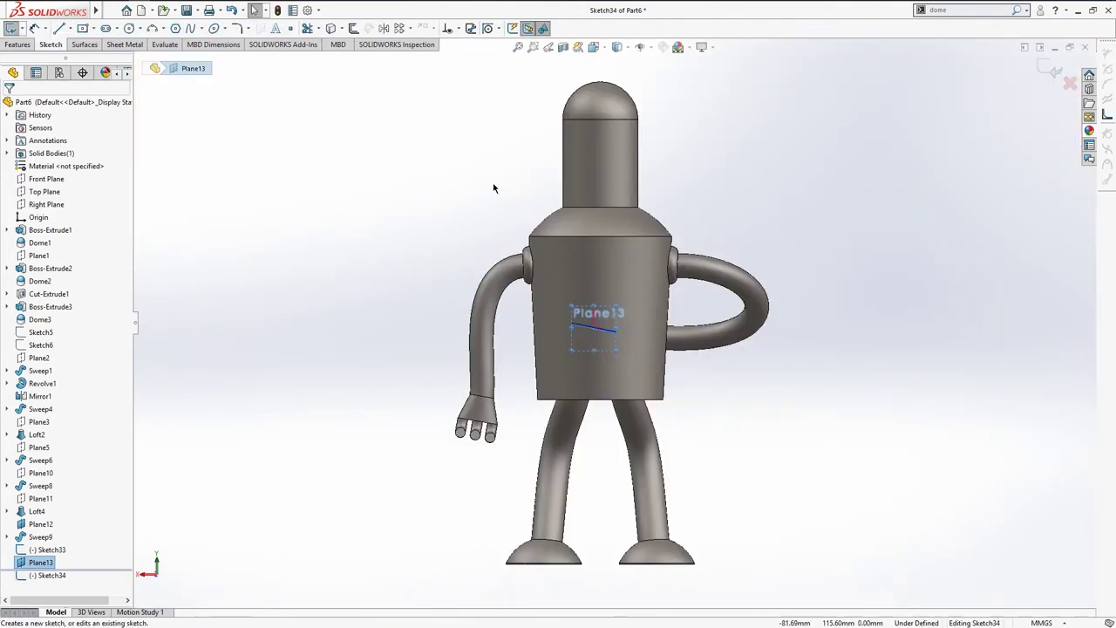
key(s)
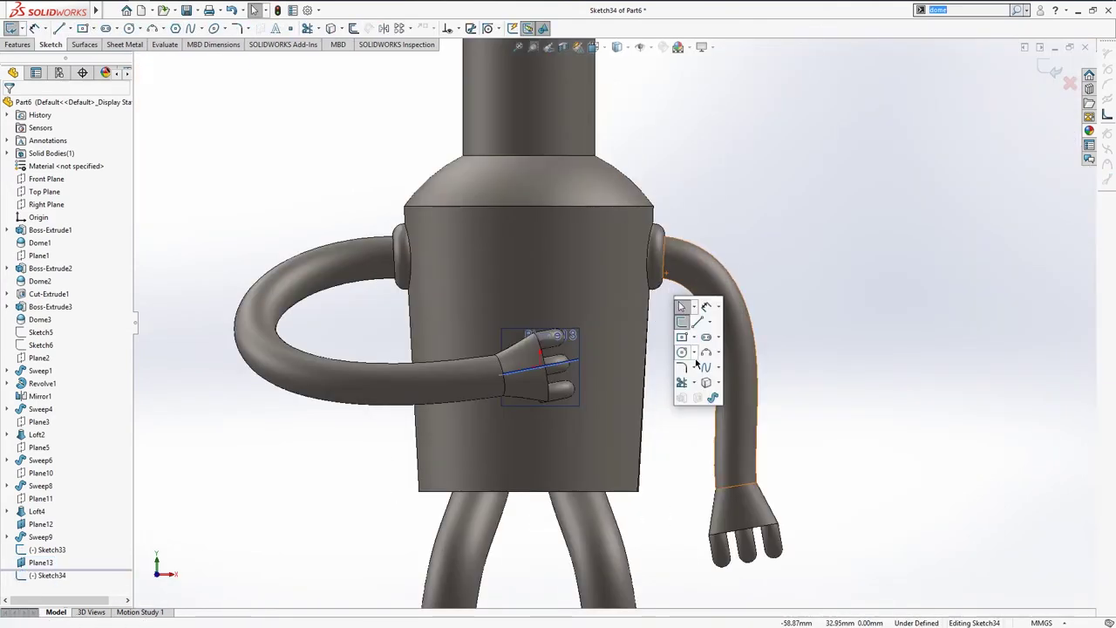
scroll(541, 340, down, 5)
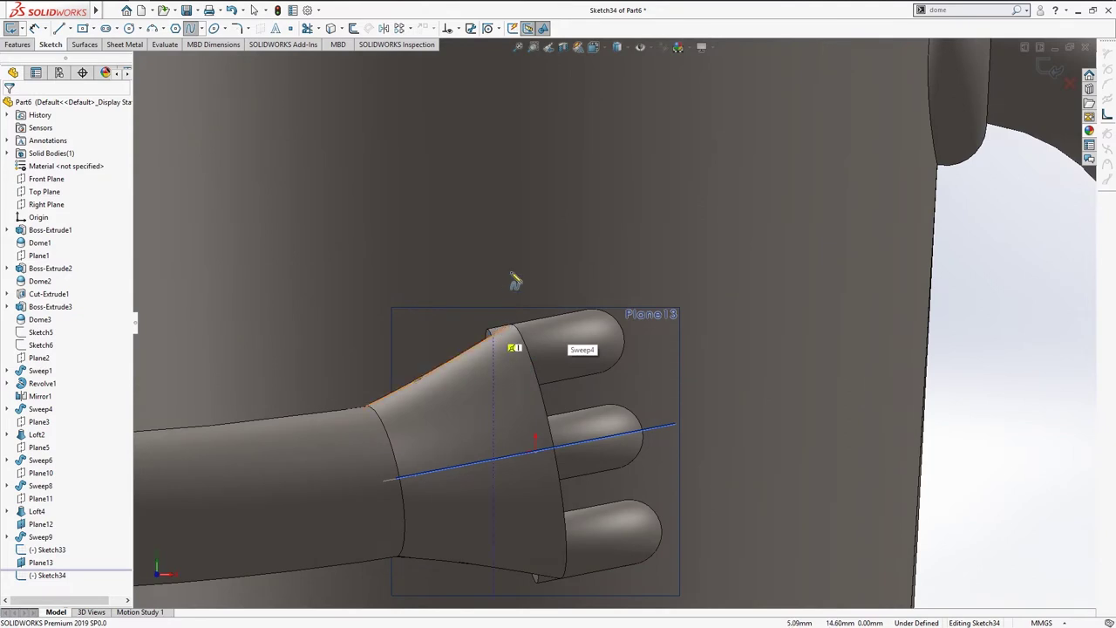
click(487, 212)
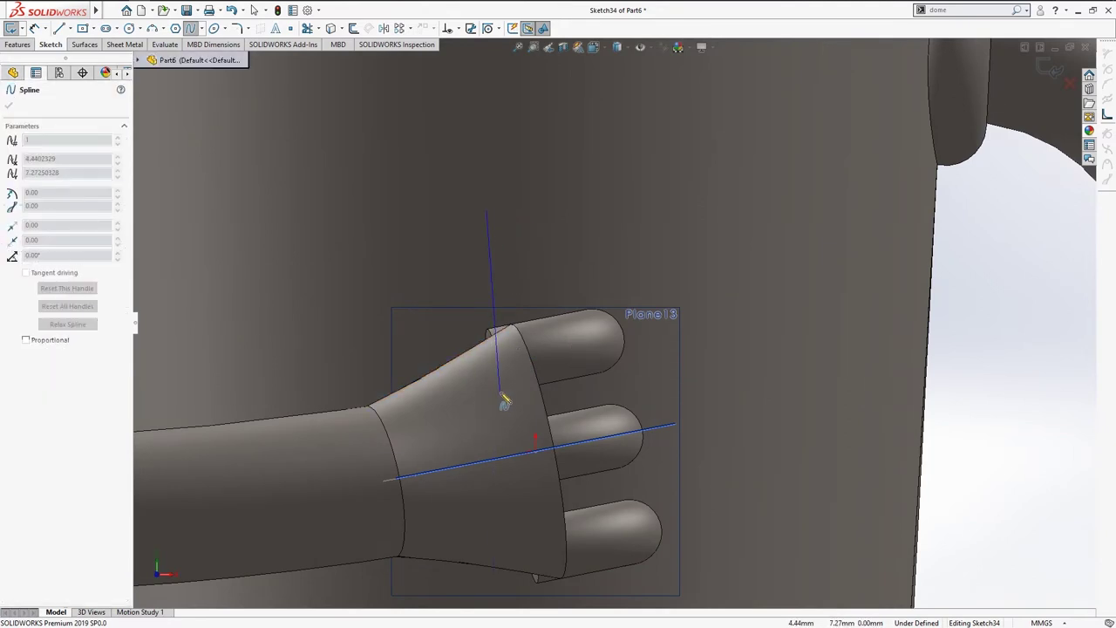
click(501, 397)
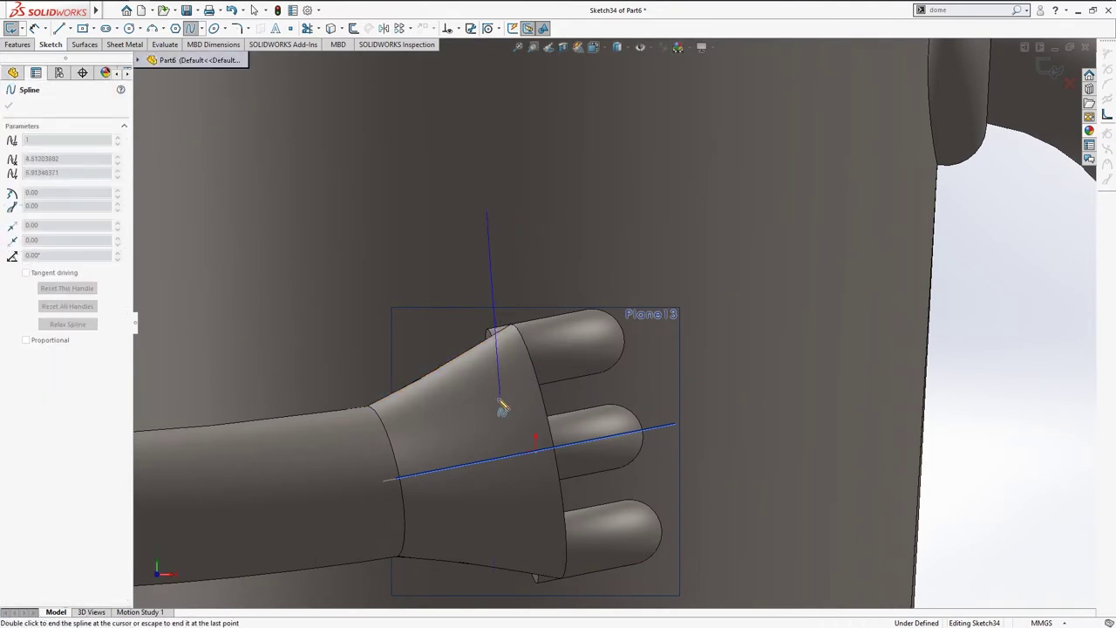
double_click(447, 464)
middle_drag(456, 456, 460, 450)
scroll(458, 436, down, 2)
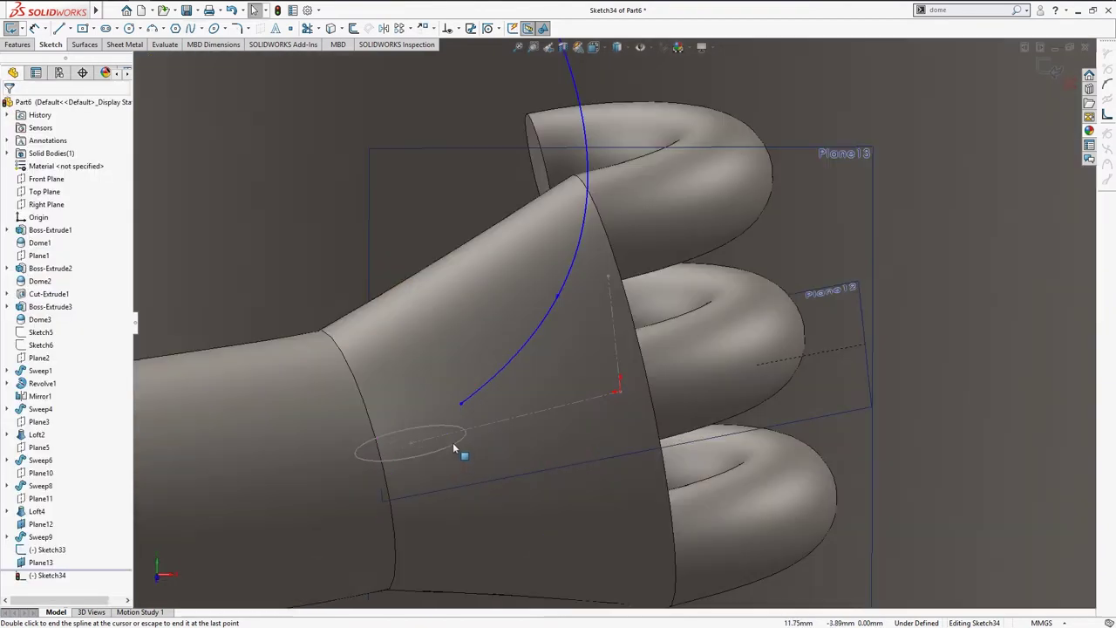
Step: Make the spline's lower end coincident with the circle centre, shift its shape left, and exit Sketch34
click(462, 406)
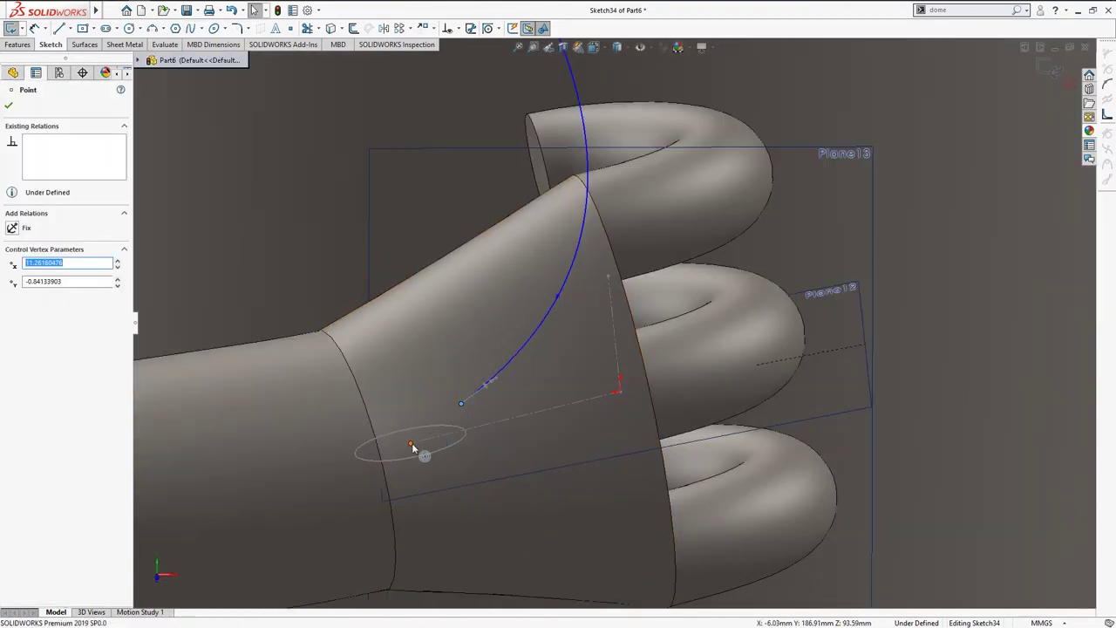
ctrl+click(412, 443)
click(466, 415)
key(ctrl+6)
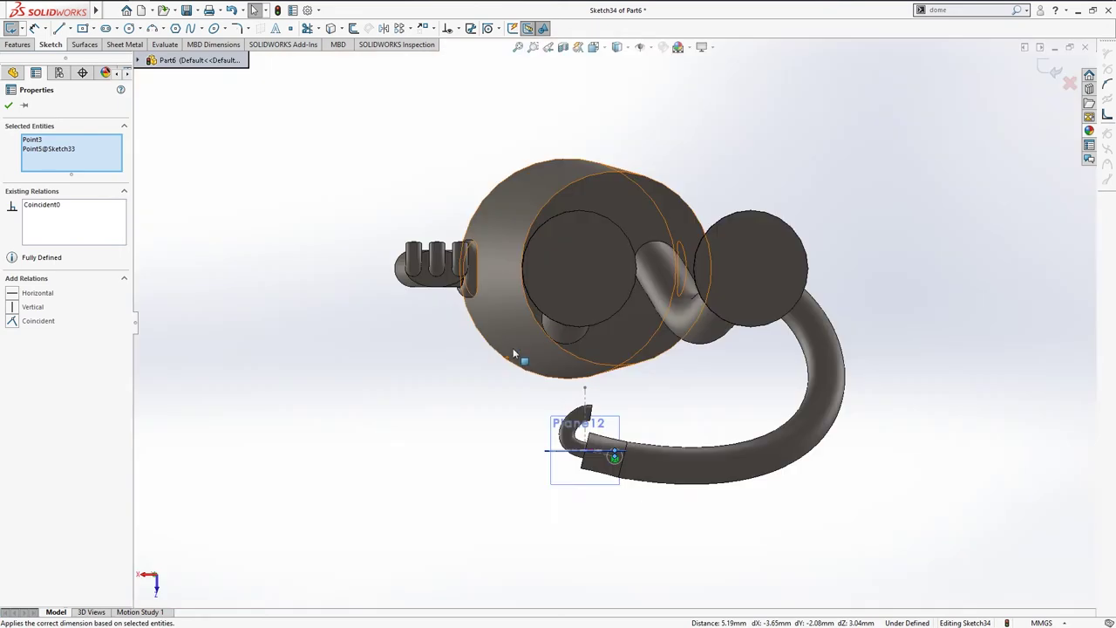
key(ctrl+8)
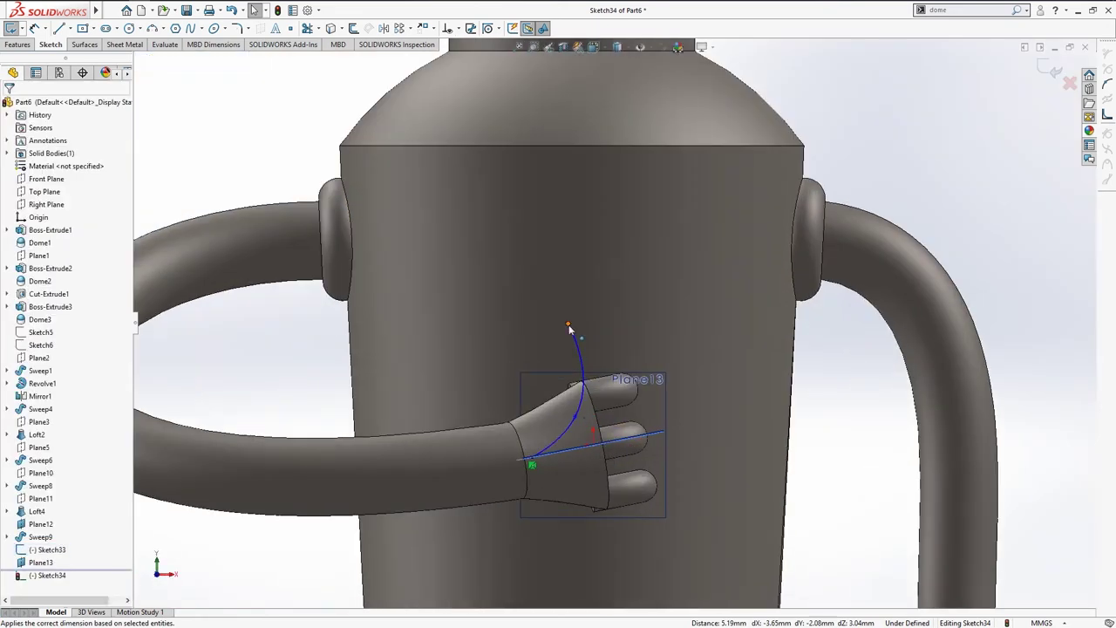
drag(569, 328, 541, 328)
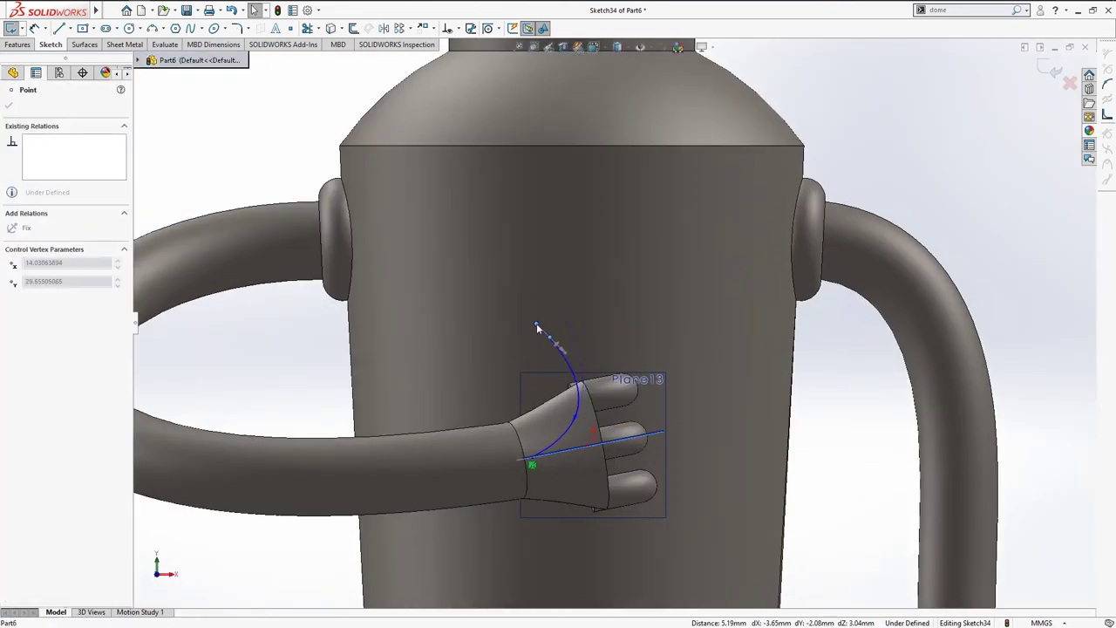
drag(580, 419, 565, 411)
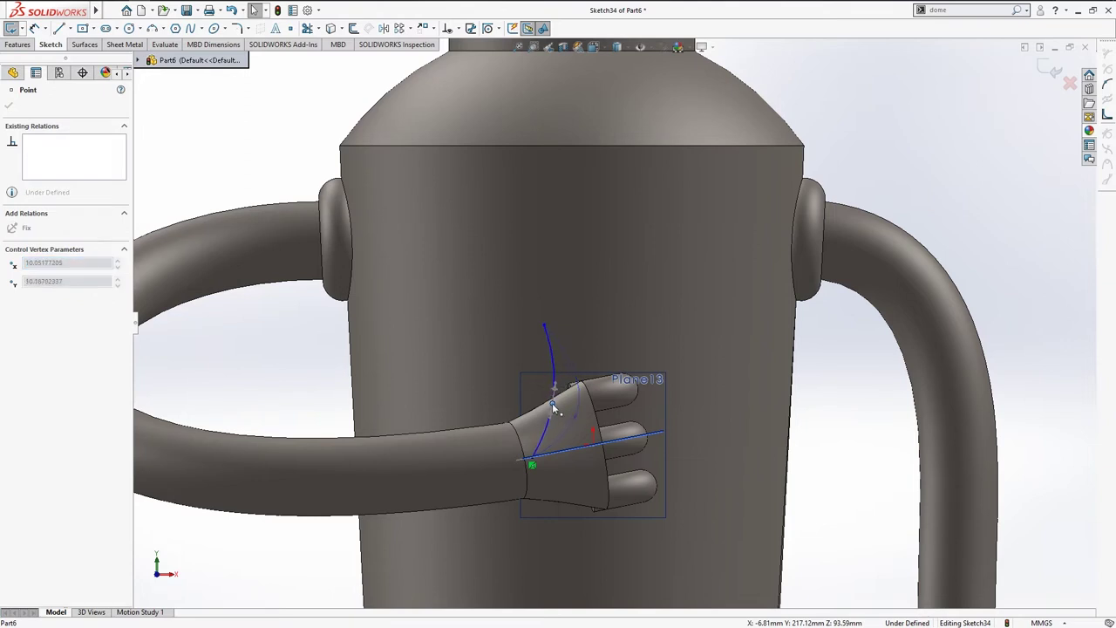
click(555, 408)
scroll(546, 449, down, 3)
click(817, 325)
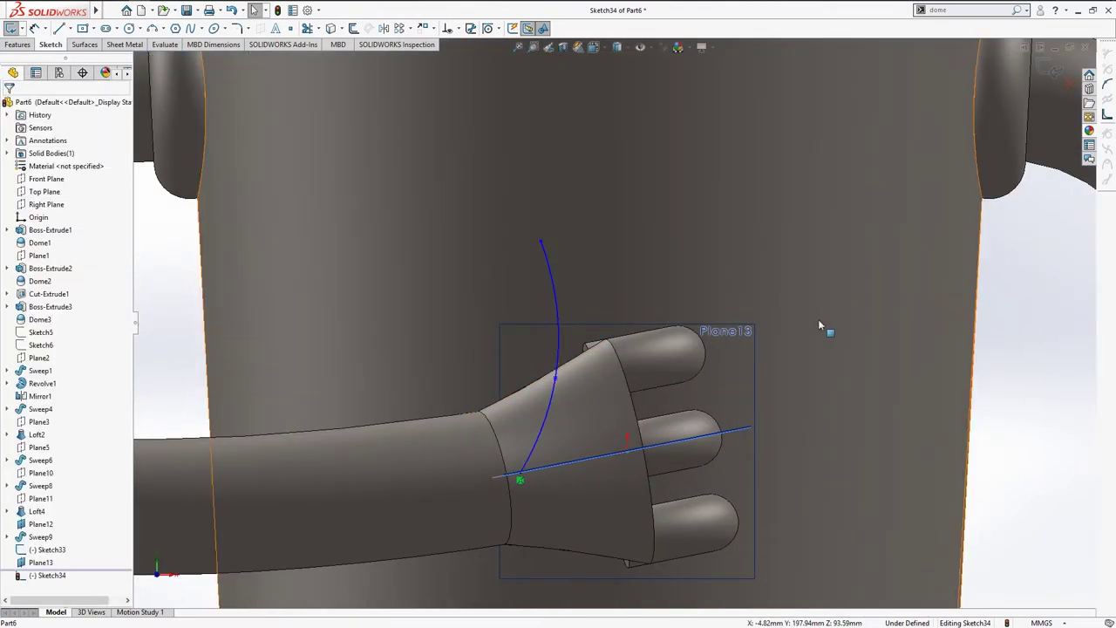
scroll(820, 324, up, 2)
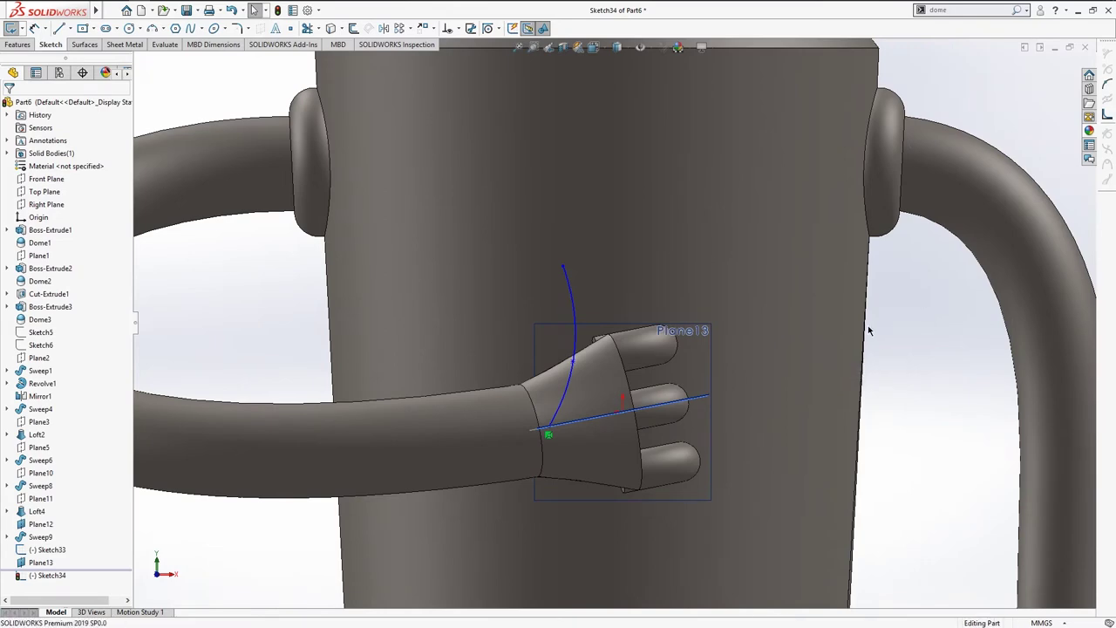
key(ctrl+b)
scroll(528, 262, down, 5)
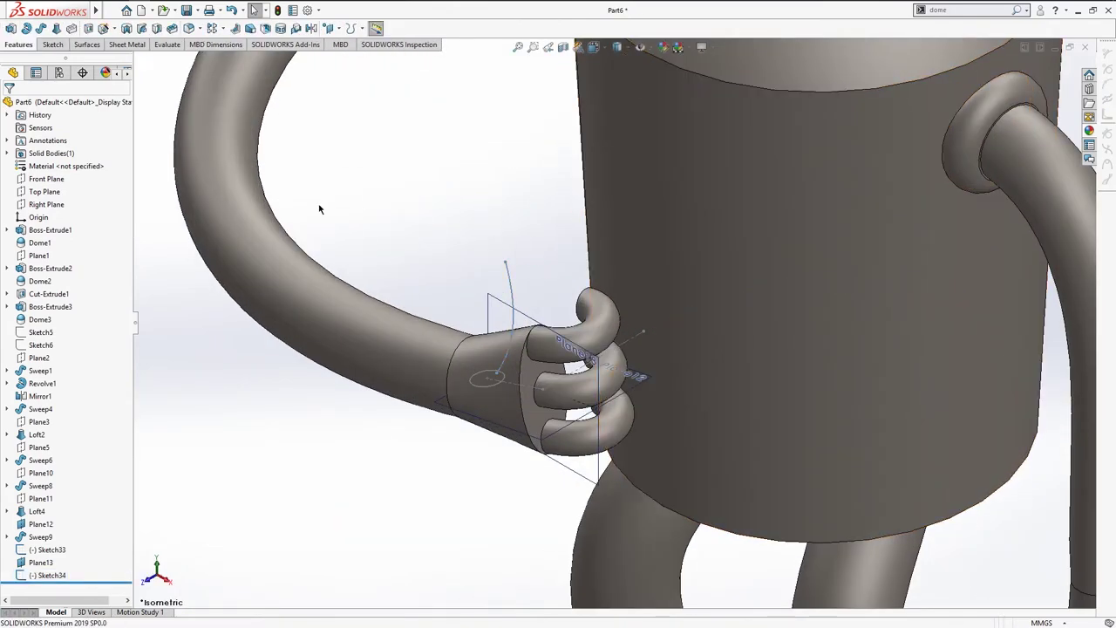
Step: Sweep the Ø8 circle along the Sketch34 spline with Keep Normal Constant profile orientation
click(41, 29)
scroll(576, 353, down, 3)
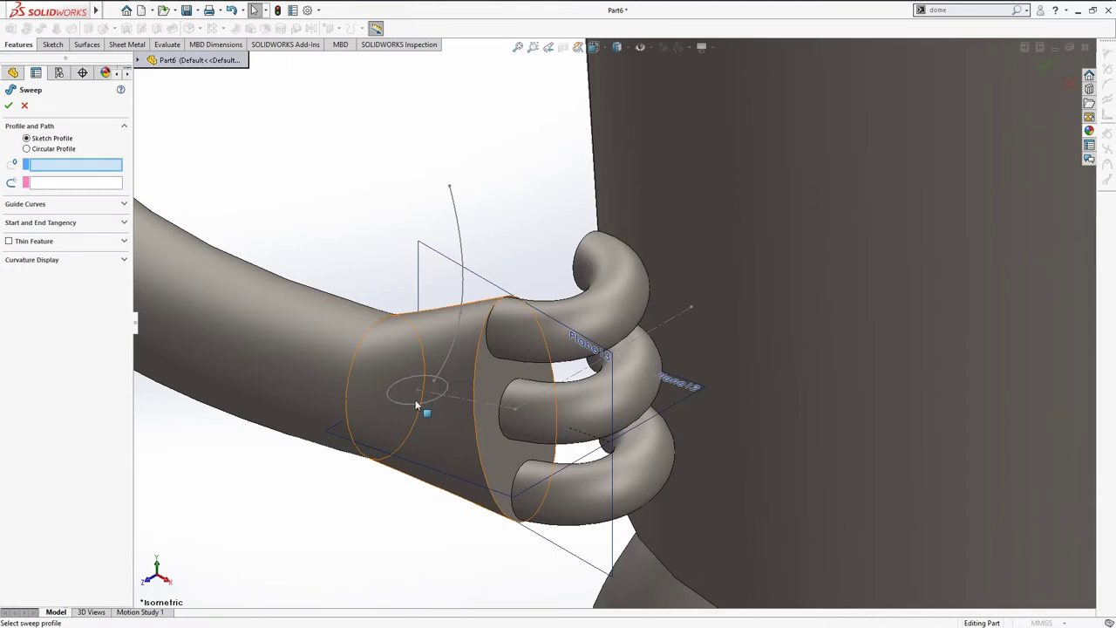
click(426, 407)
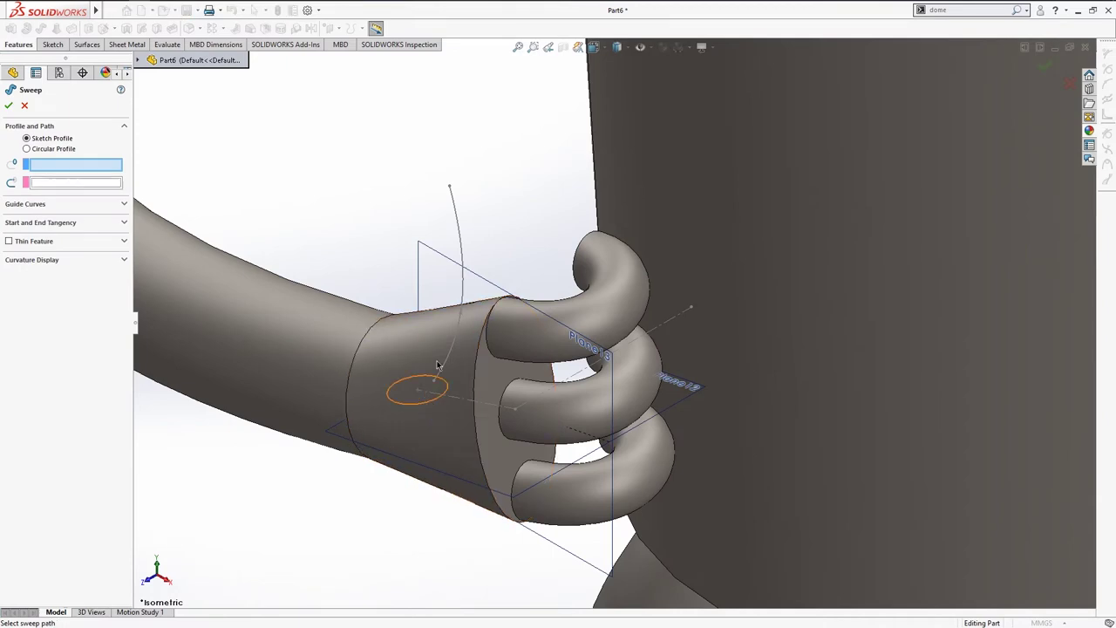
click(459, 224)
mouse_move(463, 219)
middle_down()
mouse_move(349, 302)
mouse_move(442, 312)
middle_up()
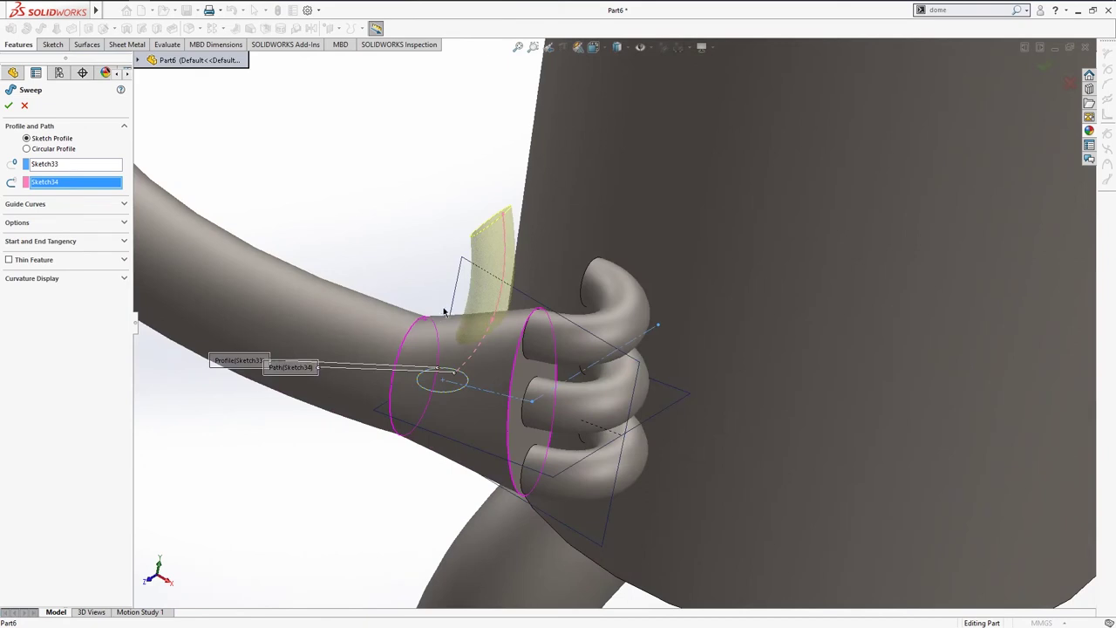
click(39, 204)
click(38, 204)
click(39, 223)
click(73, 245)
click(72, 263)
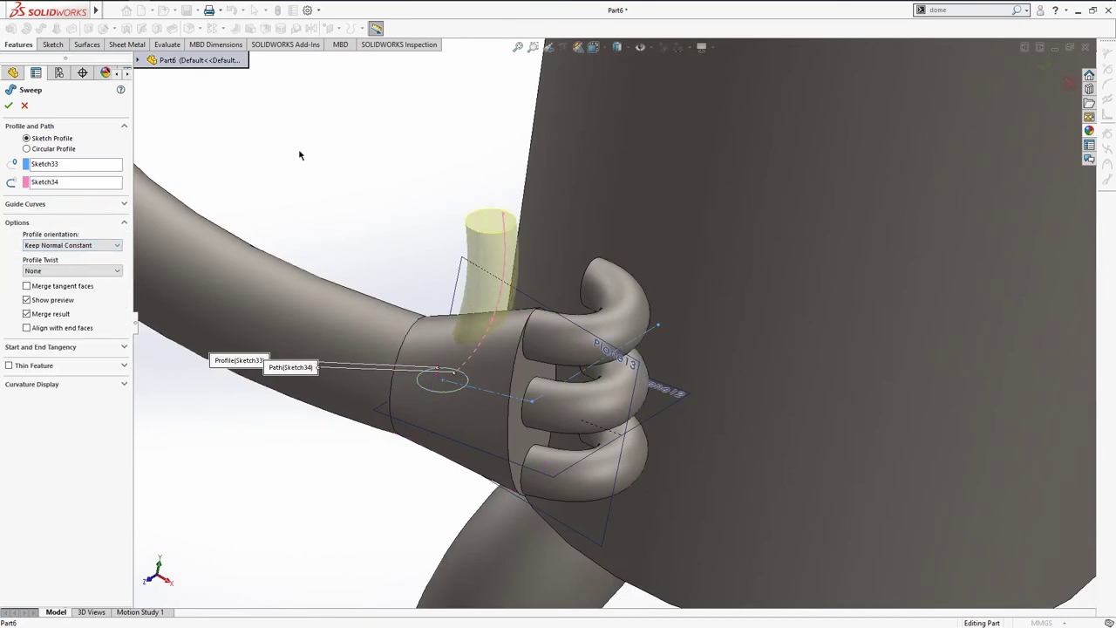
click(9, 105)
Step: Hide Plane12, return to isometric view, and save the part
mouse_move(386, 241)
middle_down()
mouse_move(431, 174)
mouse_move(361, 213)
middle_up()
click(486, 295)
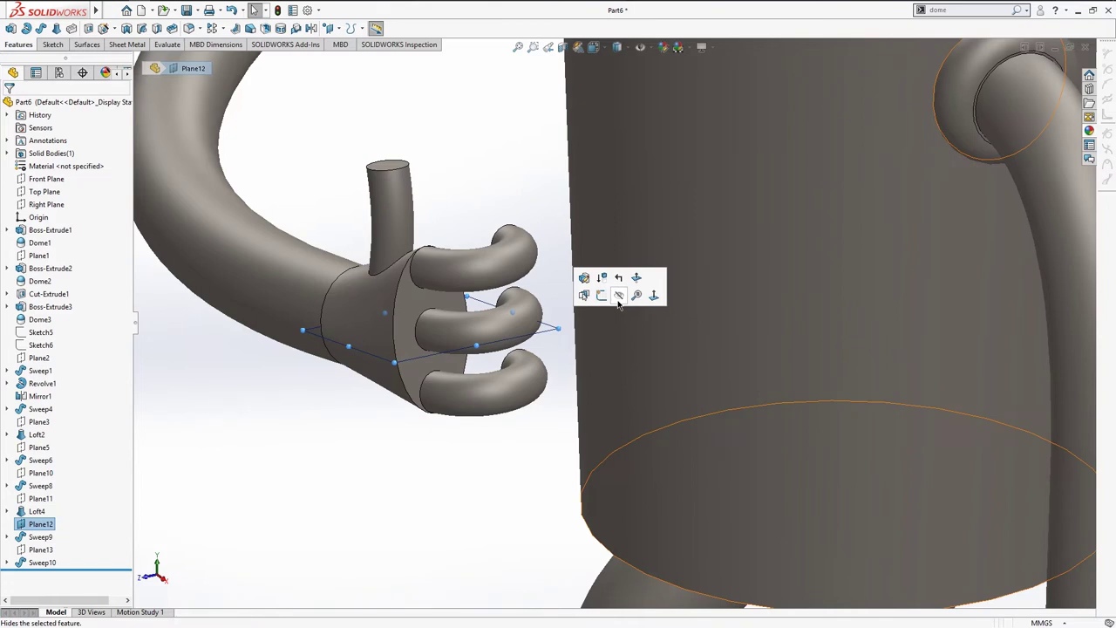
key(ctrl+7)
key(ctrl+s)
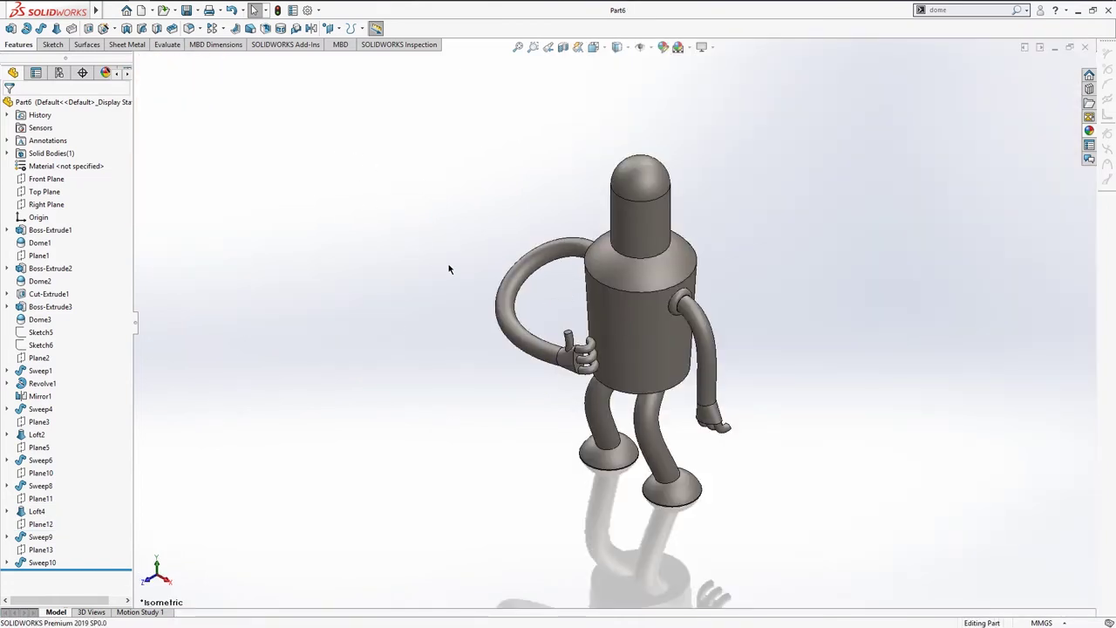
click(46, 178)
Step: Start a Front Plane sketch with a vertical line down the torso's centre
click(79, 160)
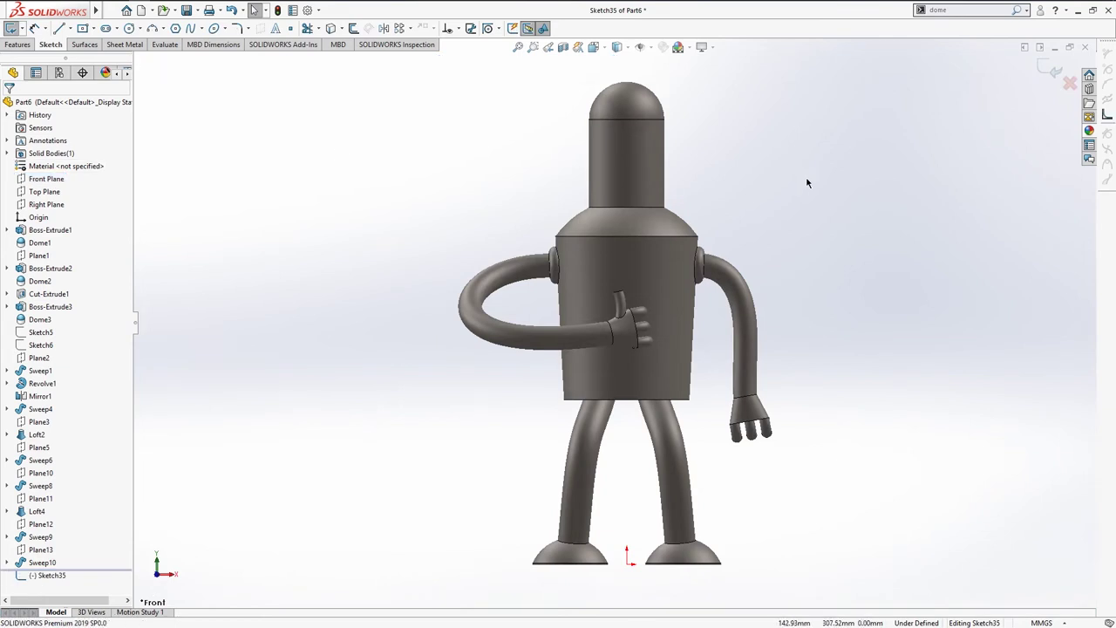
key(s)
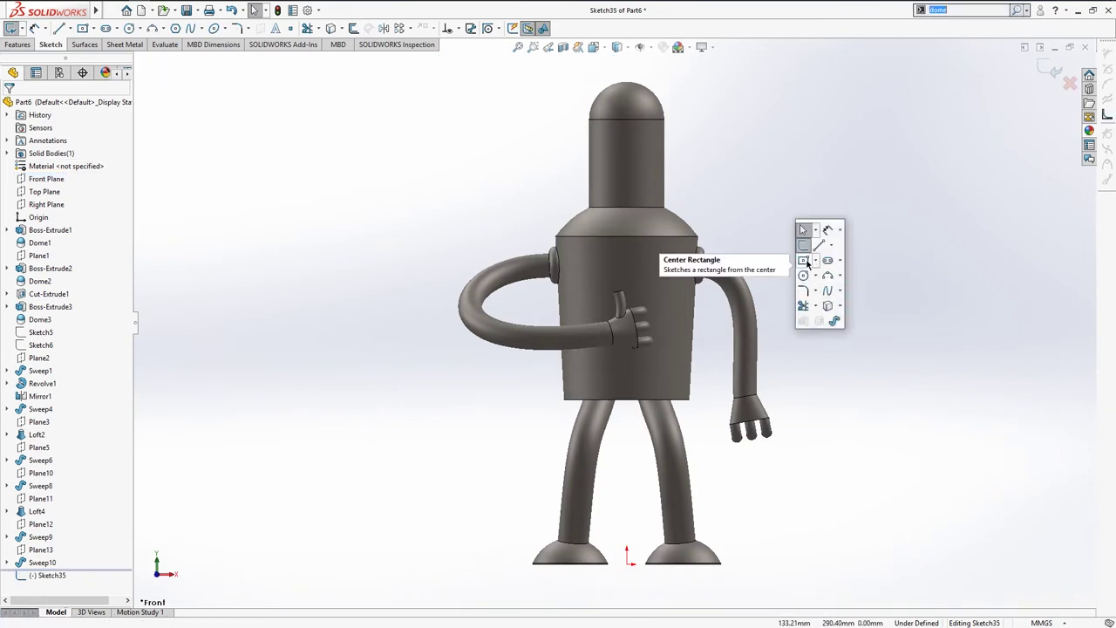
click(819, 245)
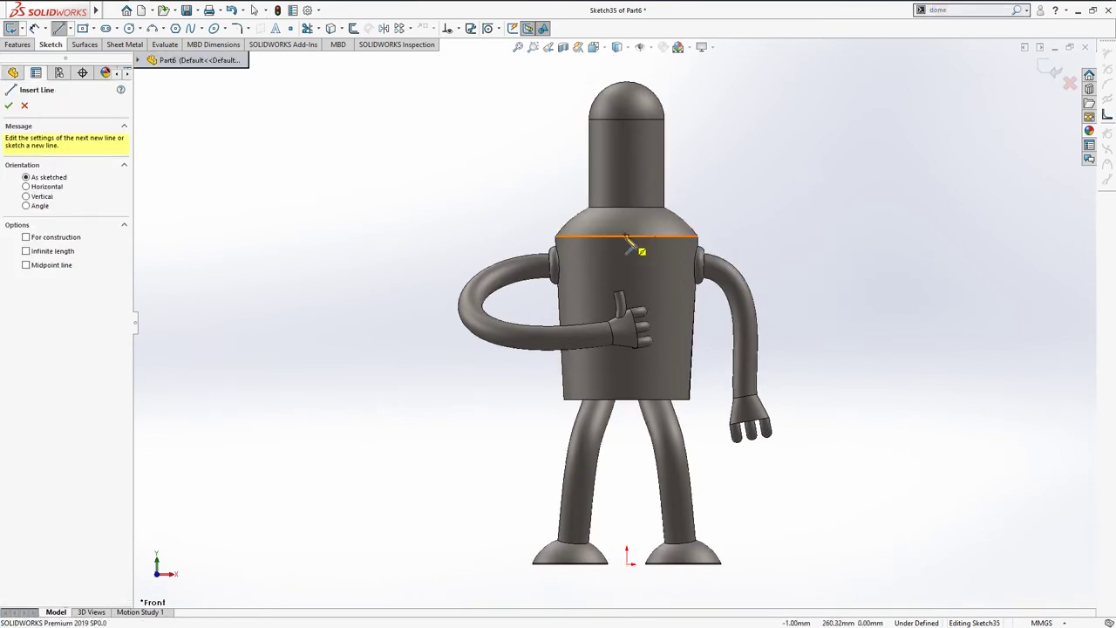
click(627, 235)
click(627, 391)
key(Escape)
click(627, 377)
Step: Draw a center rectangle on the vertical line over the torso
scroll(611, 297, down, 3)
key(s)
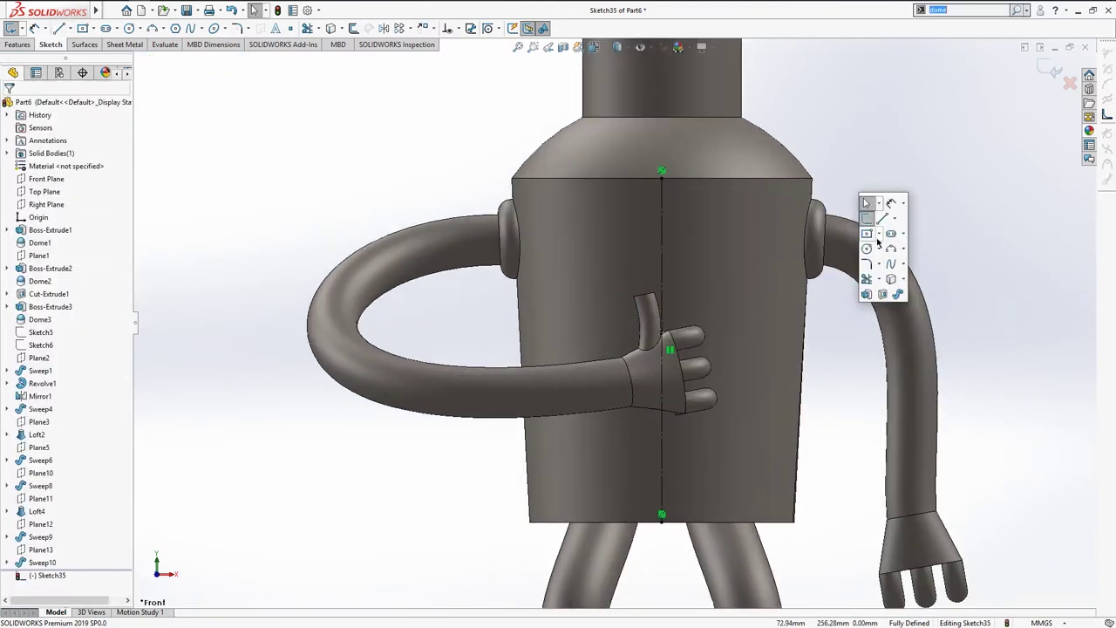
ctrl+middle_drag(868, 278, 804, 269)
key(s)
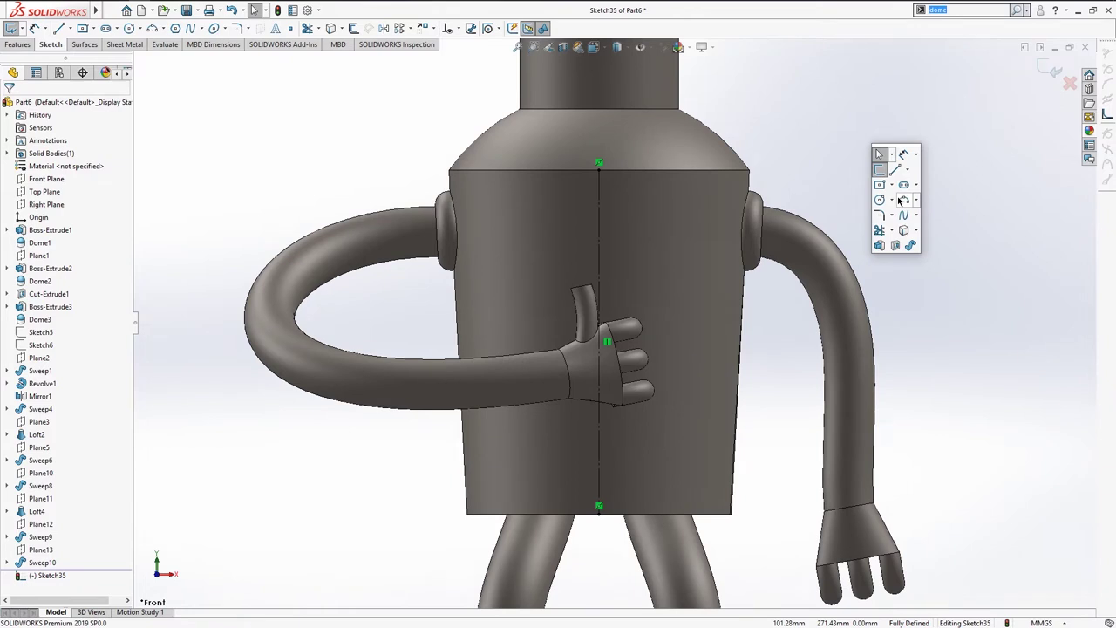
click(880, 185)
click(598, 260)
click(692, 397)
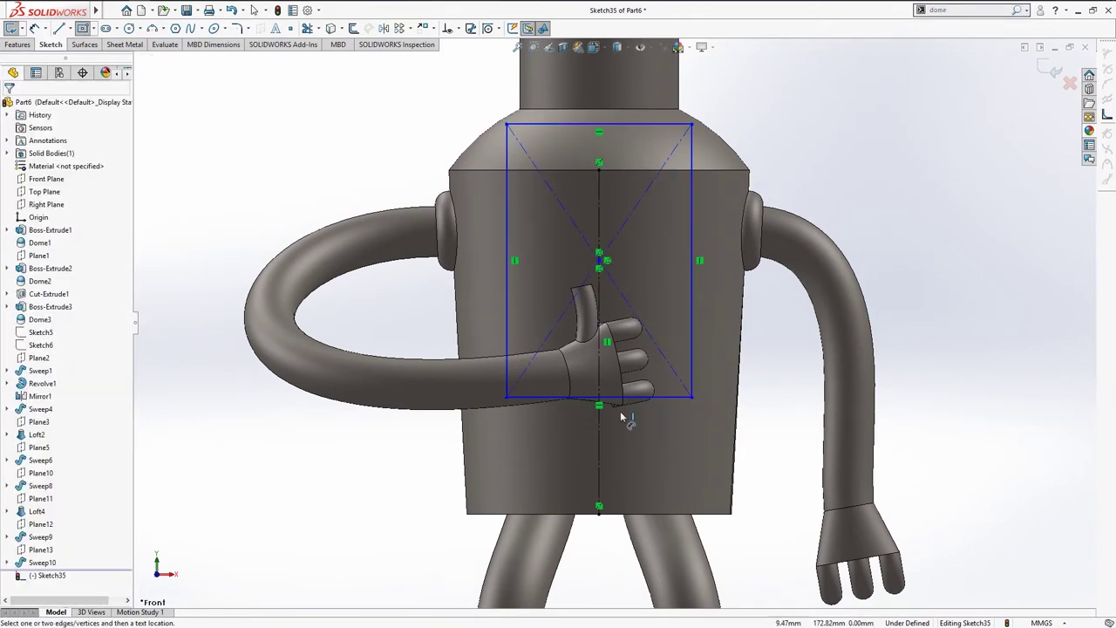
Step: Inset the outline's bottom and top edges 13 mm from the torso's bottom and top
click(664, 401)
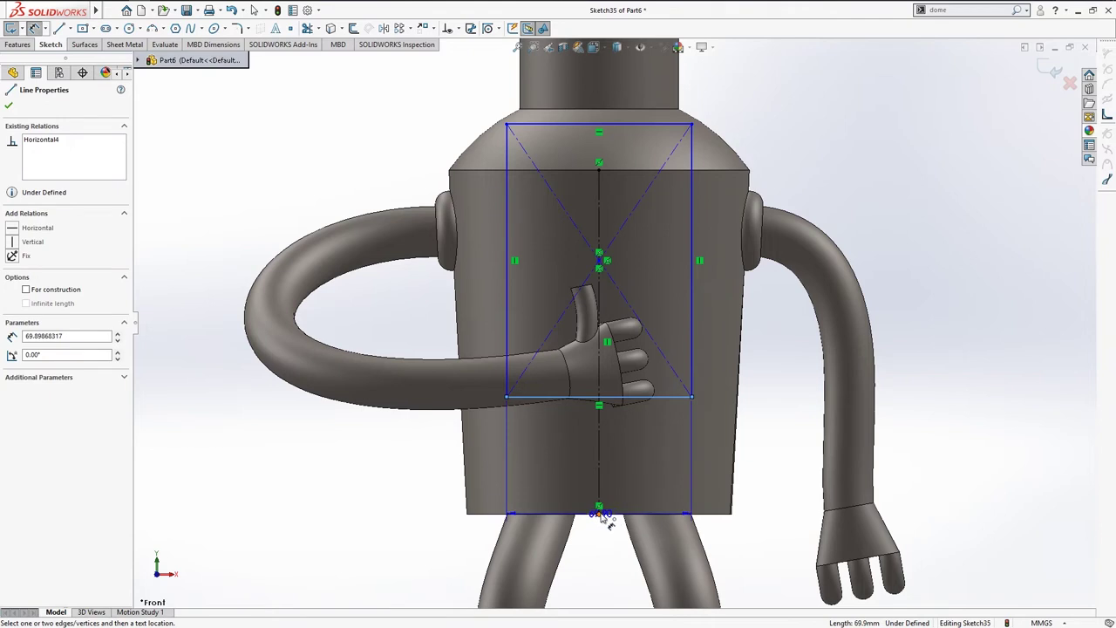
click(602, 514)
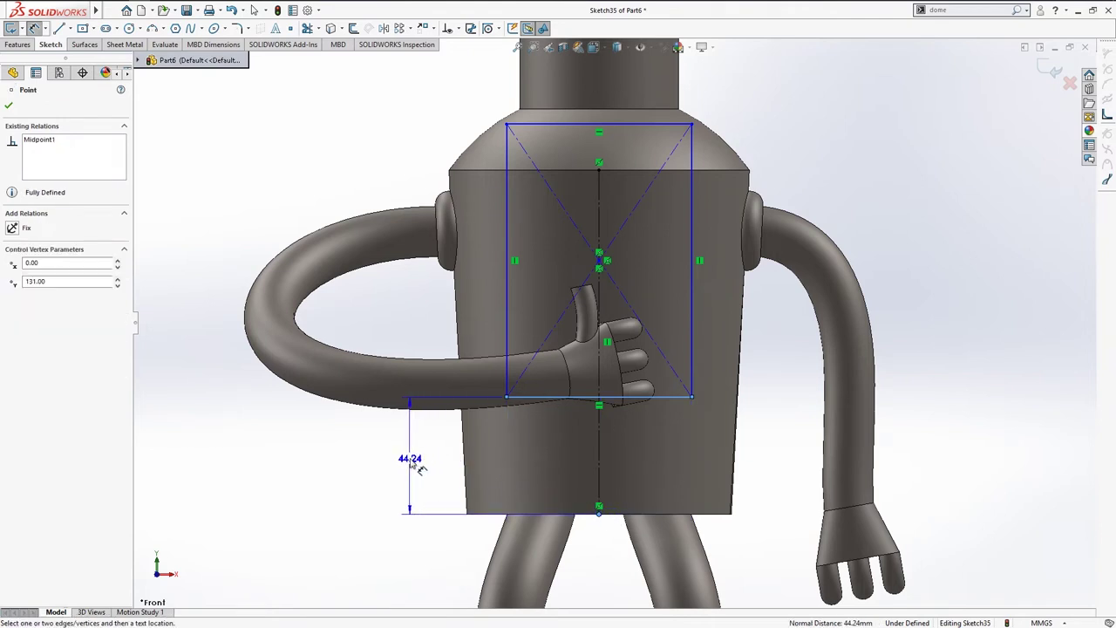
click(418, 468)
text(13)
key(Return)
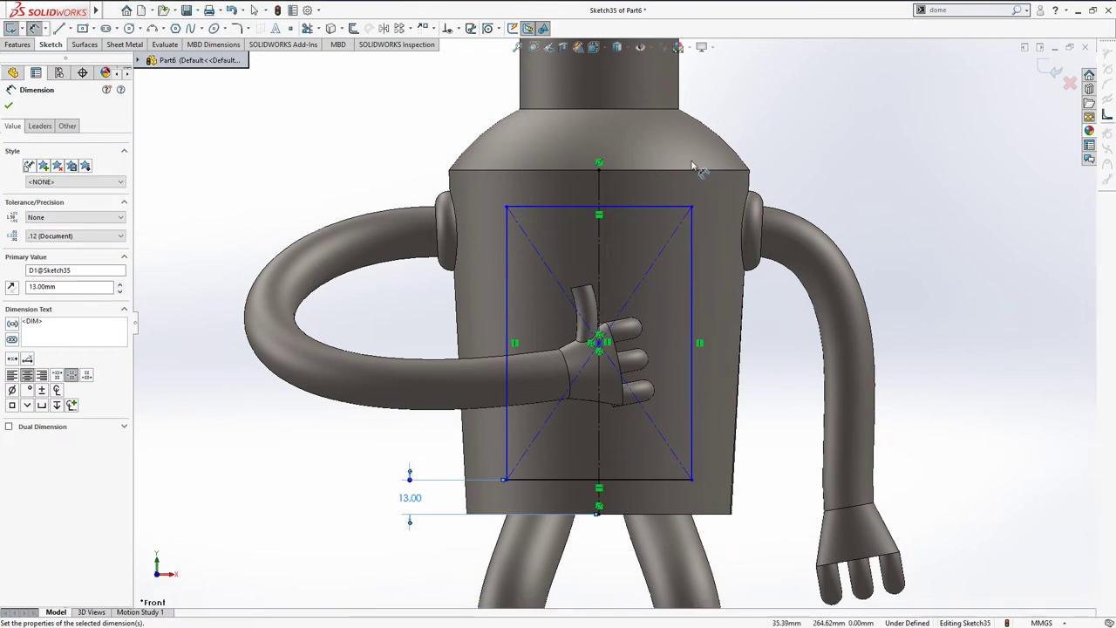
click(600, 170)
click(643, 206)
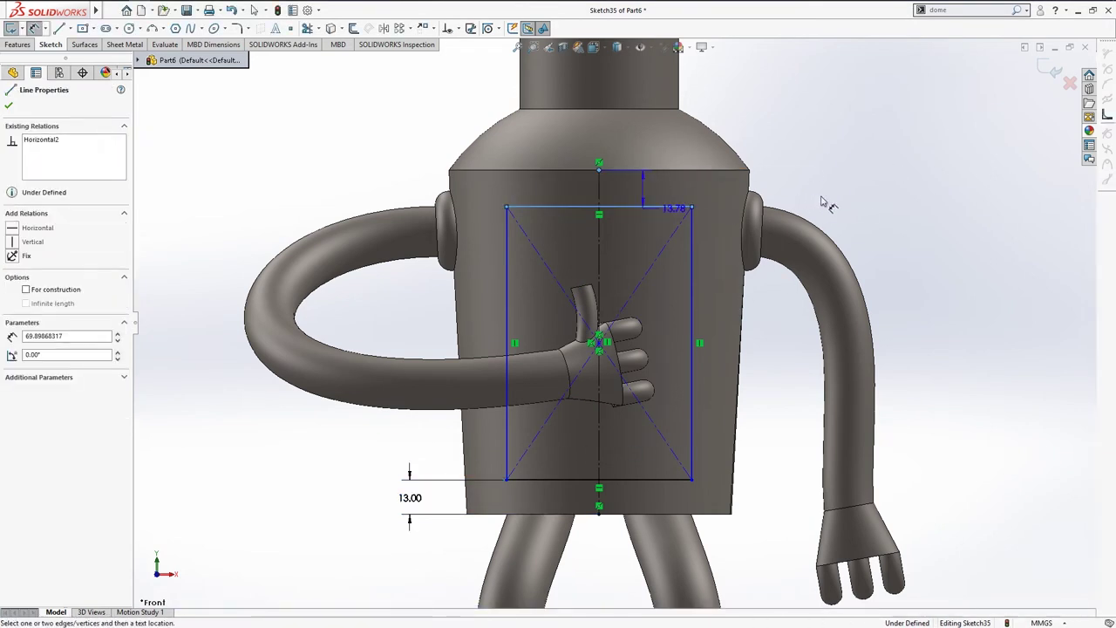
click(844, 194)
text(13)
key(Return)
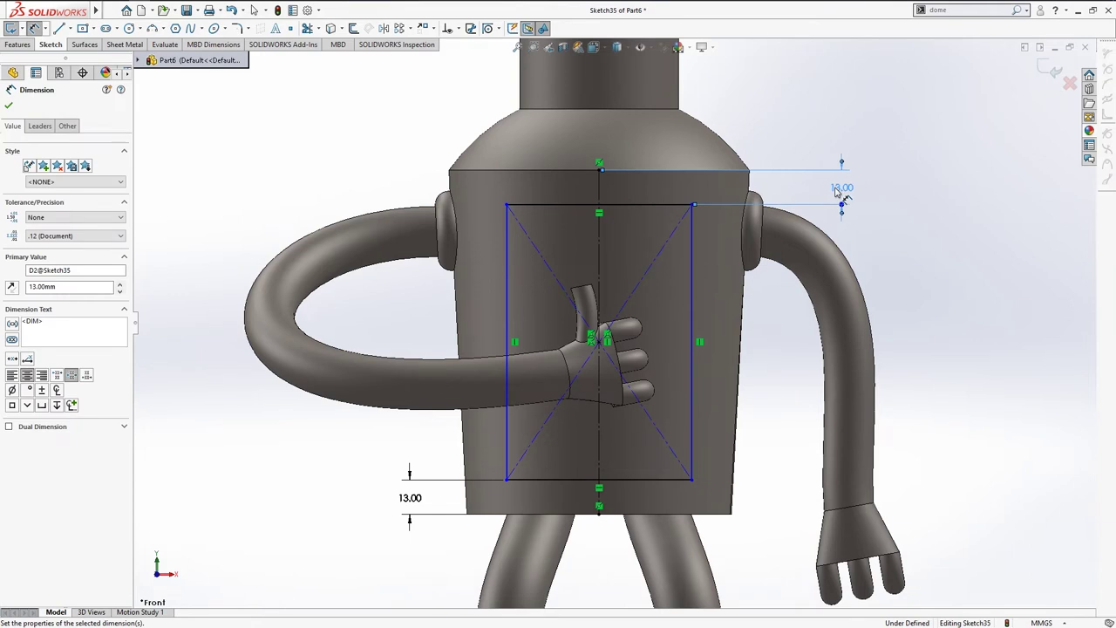
key(Escape)
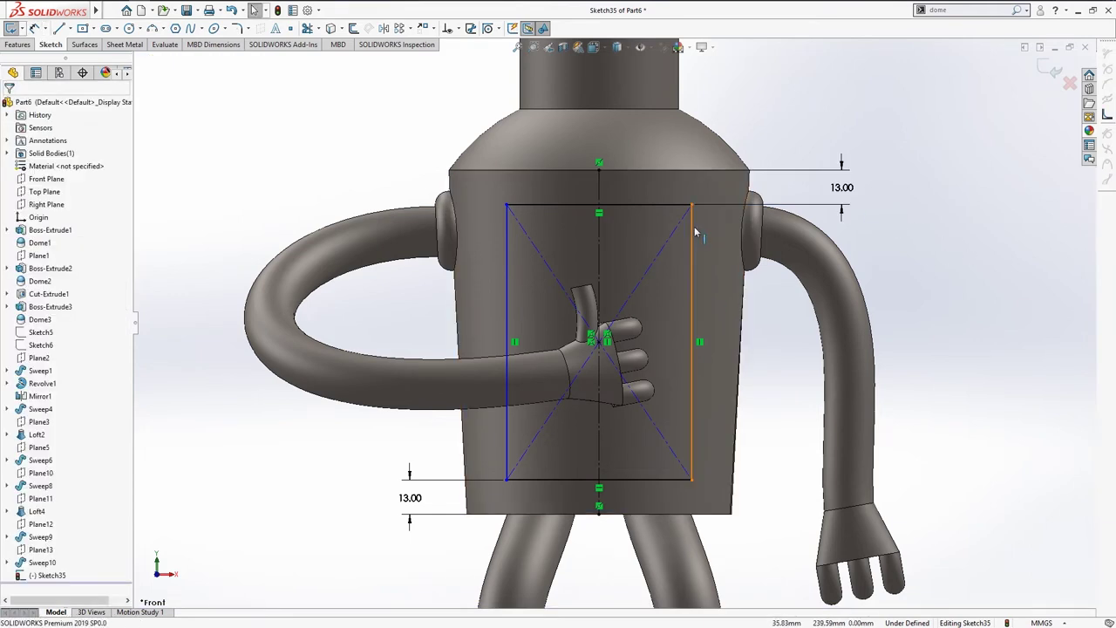
Step: Set the outline's bottom width to 80 mm and top width to 90 mm
click(693, 232)
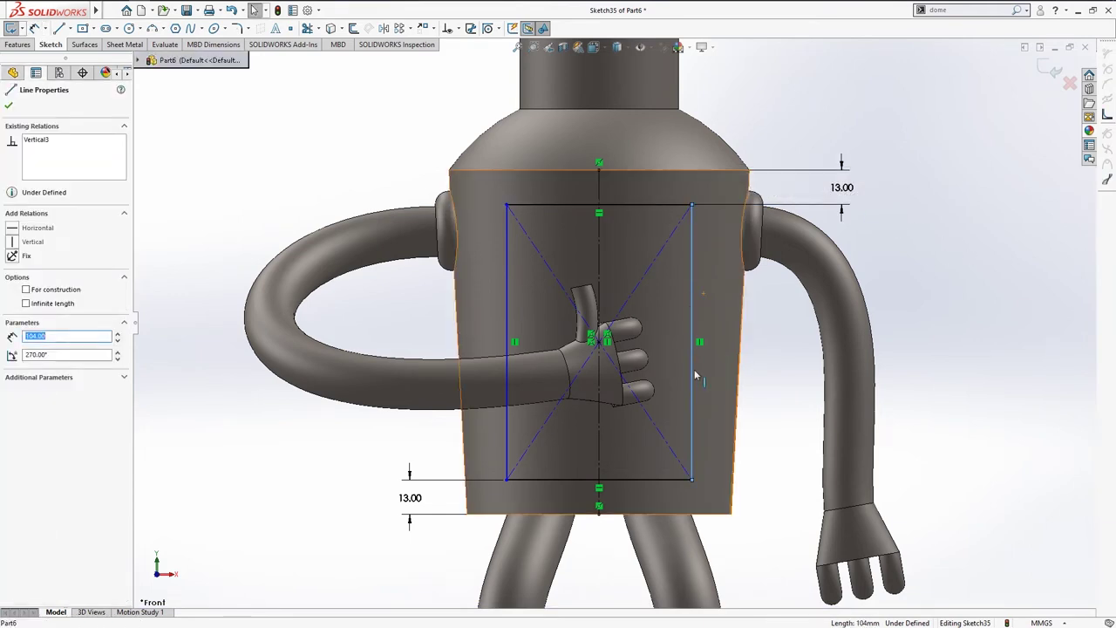
click(1000, 349)
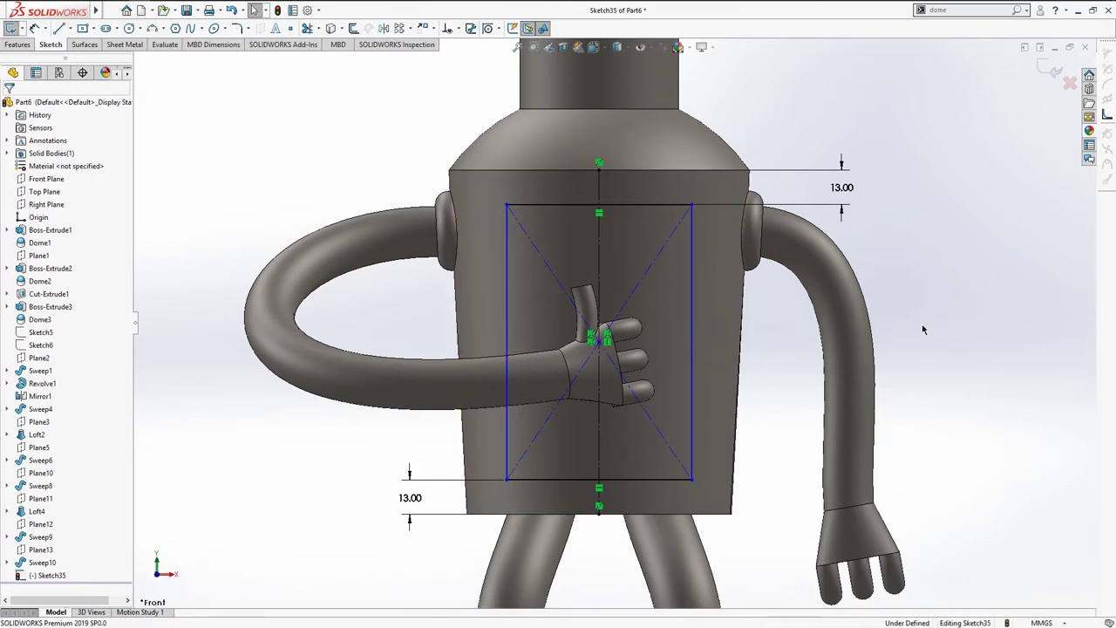
click(660, 478)
click(621, 558)
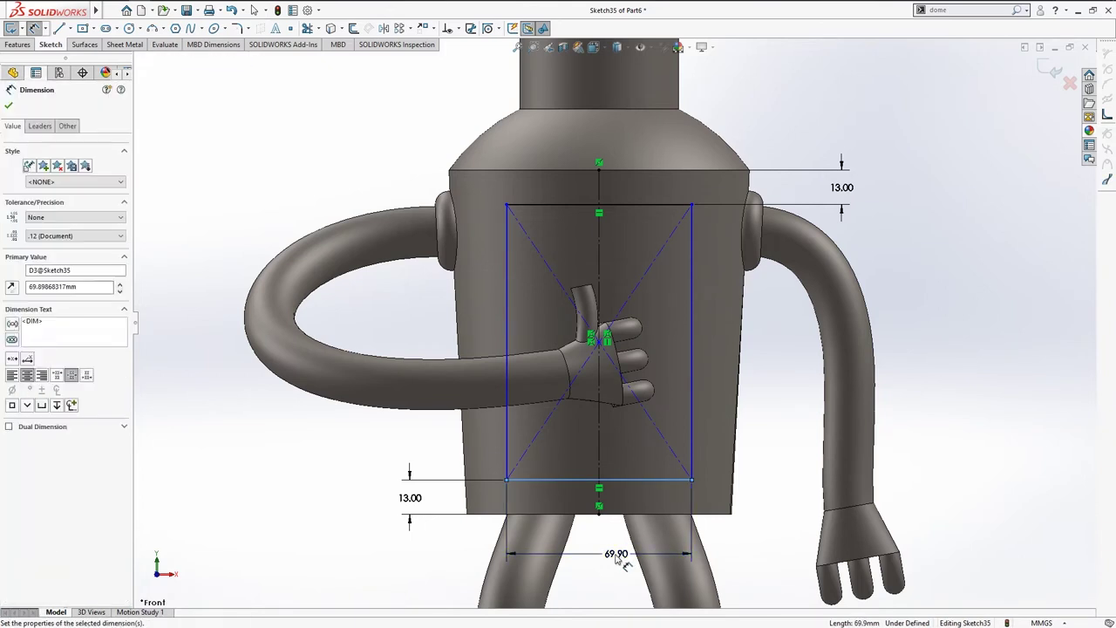
text(80)
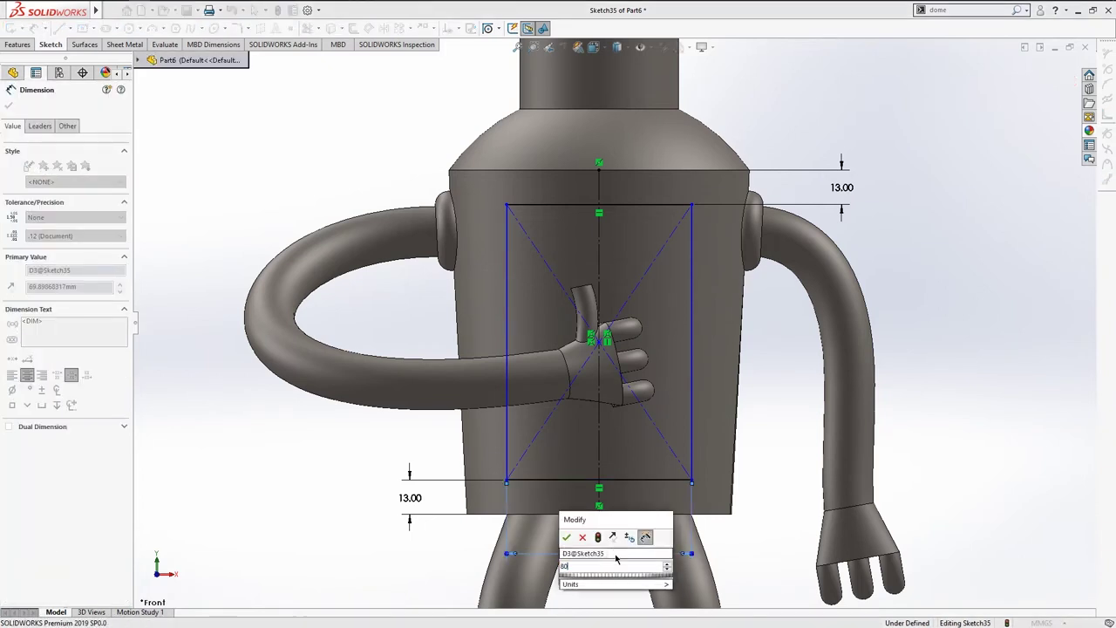
key(Return)
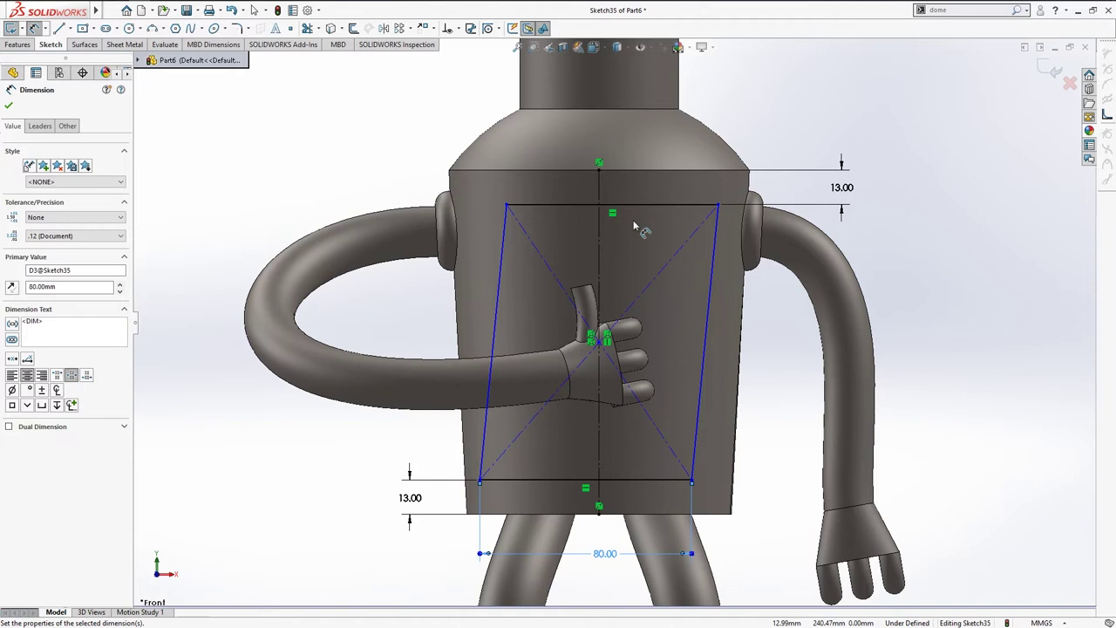
click(635, 207)
click(428, 123)
text(90)
key(Return)
key(Escape)
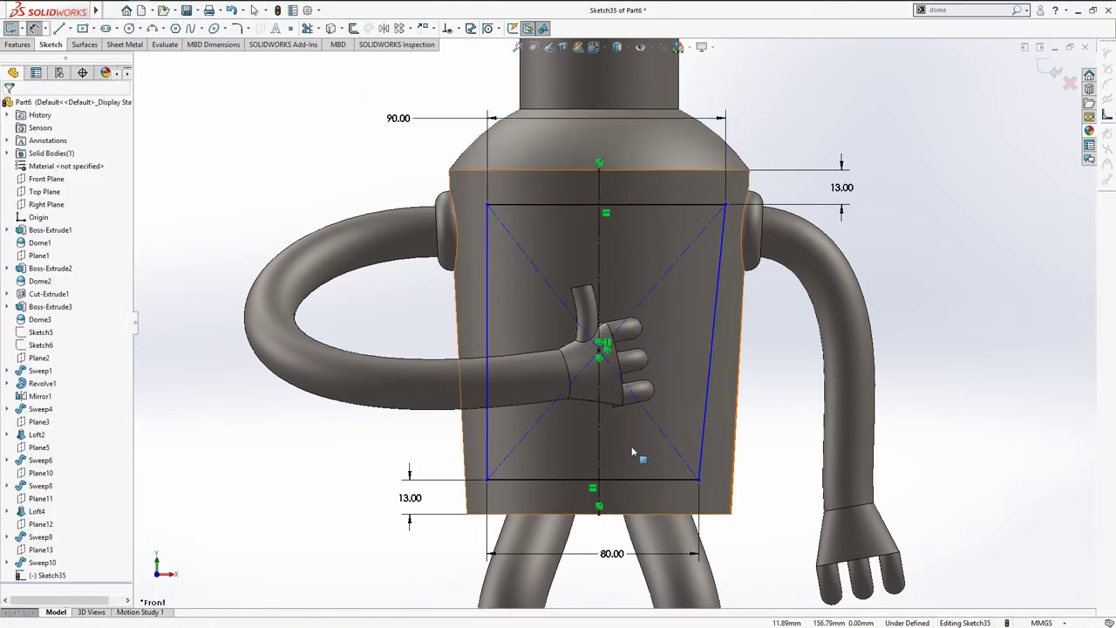
Step: Make the centre point coincident with the outline's bottom edge to fully define the sketch
click(593, 485)
ctrl+click(663, 392)
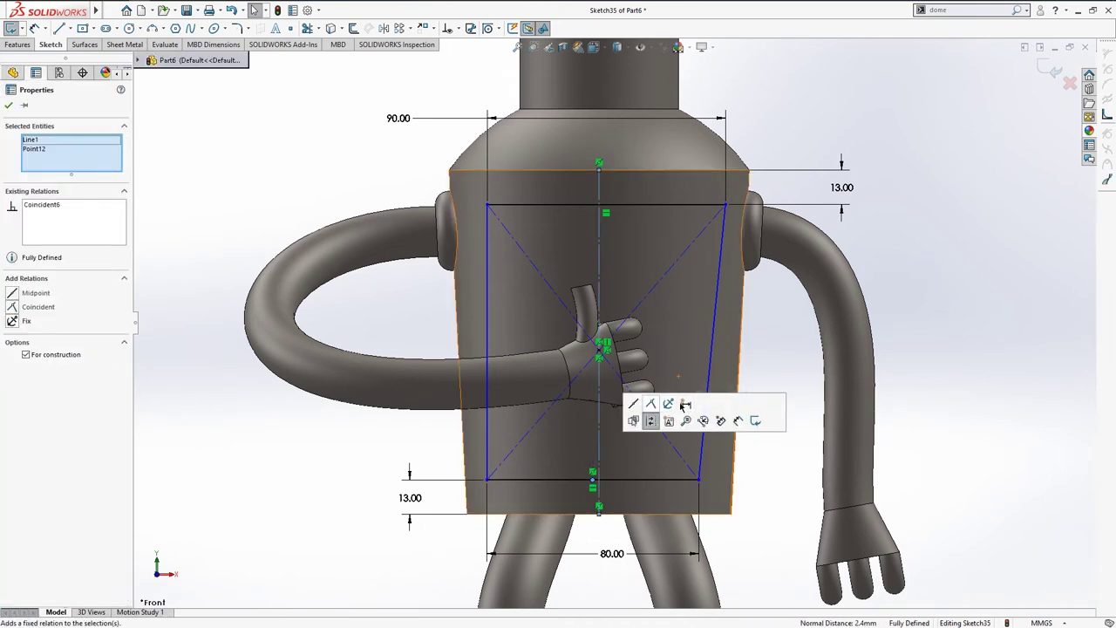
click(684, 405)
key(s)
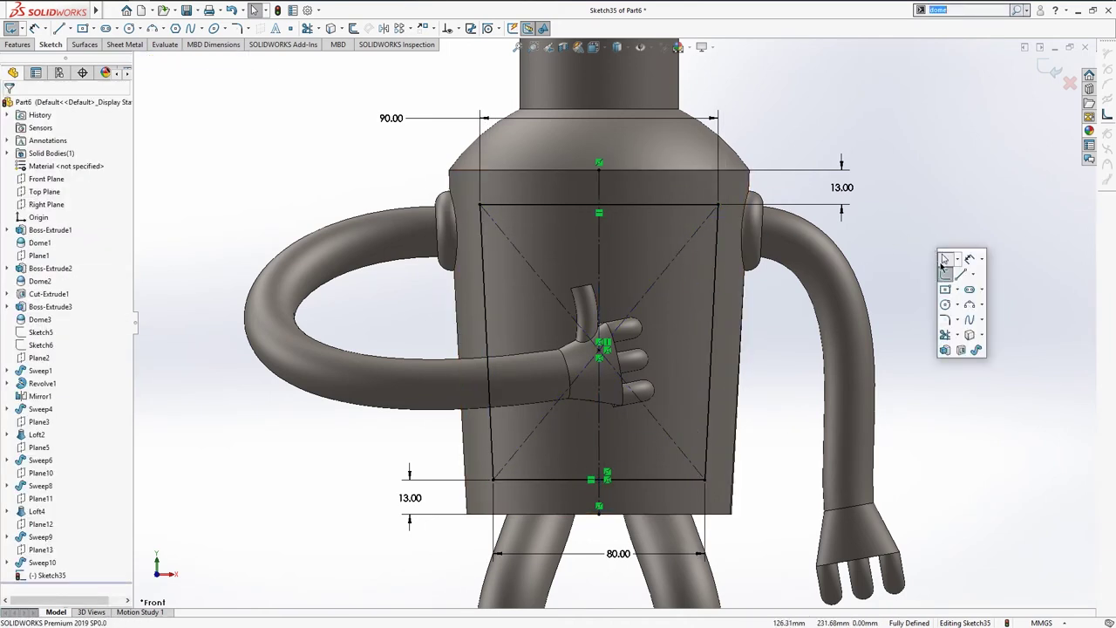
Step: Offset the torso outline by 1 mm, then return to the front view zoomed to fit
click(352, 29)
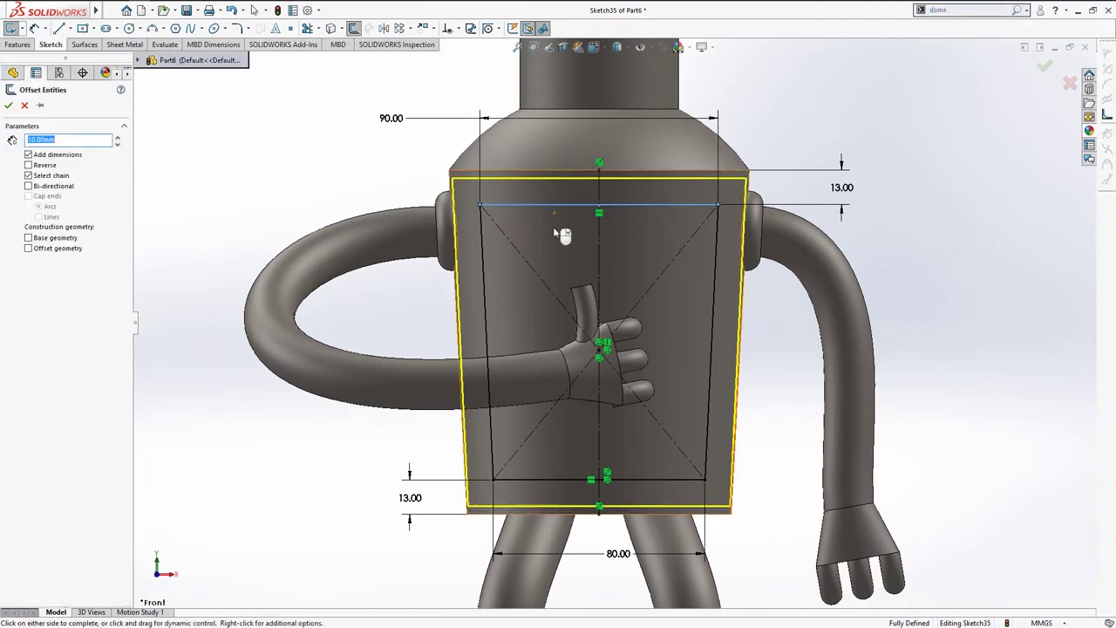
text(1)
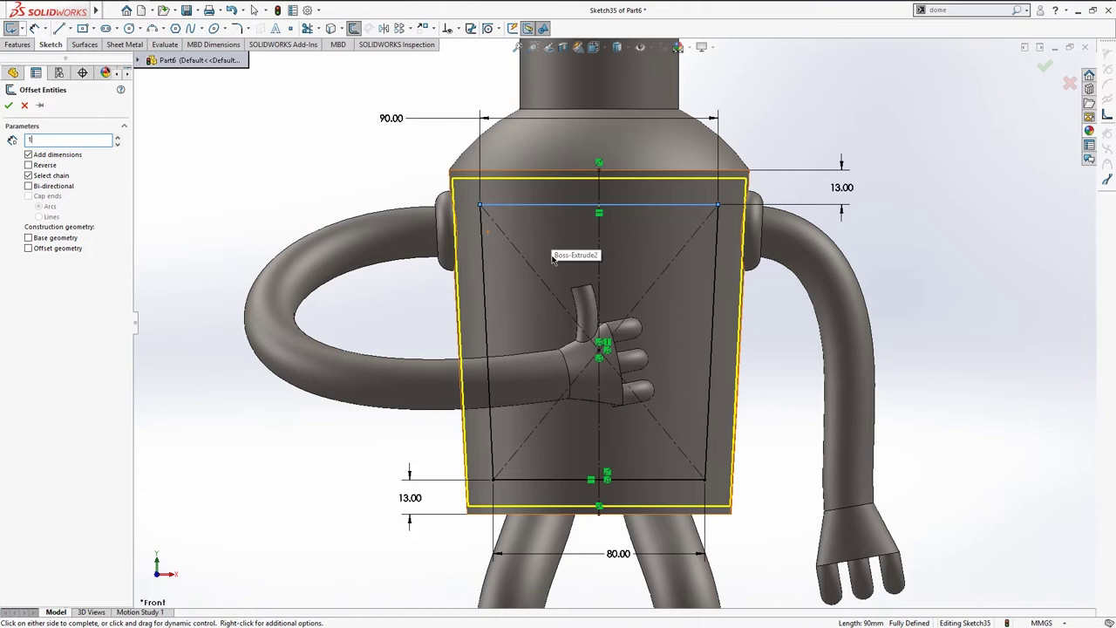
key(Return)
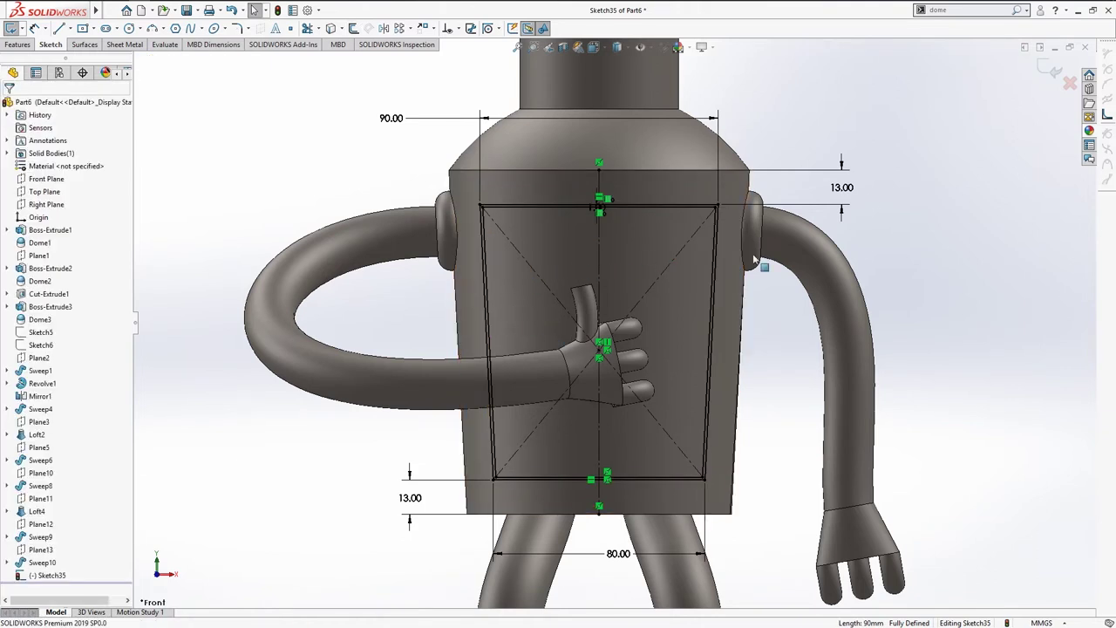
scroll(758, 234, down, 3)
scroll(758, 233, up, 2)
scroll(875, 219, up, 2)
scroll(892, 199, down, 2)
middle_drag(889, 199, 643, 314)
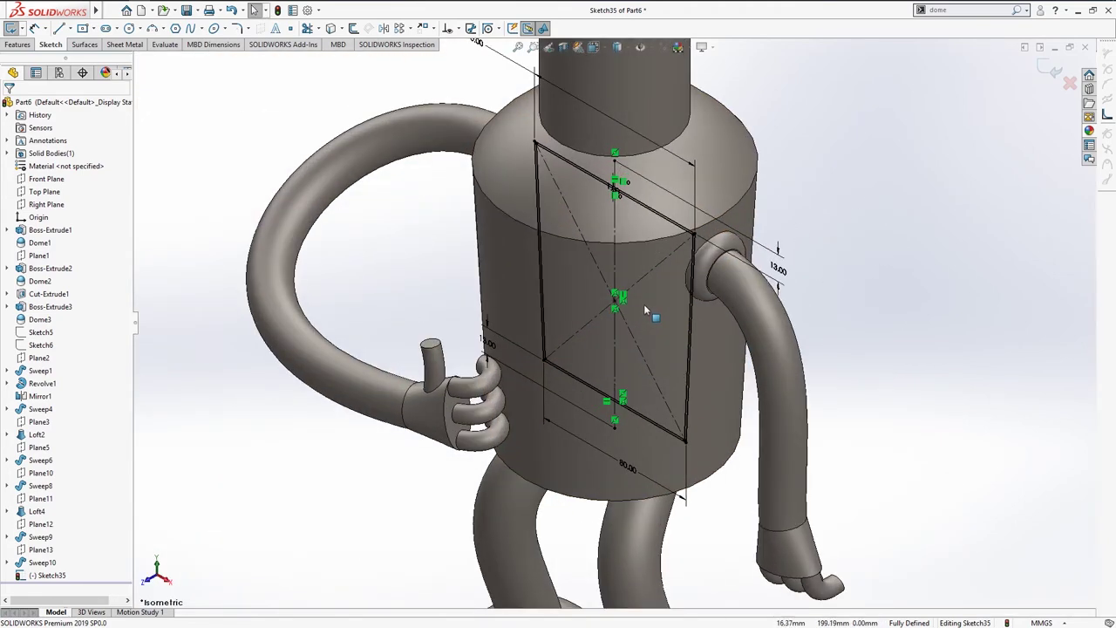
key(ctrl+1)
key(f)
key(s)
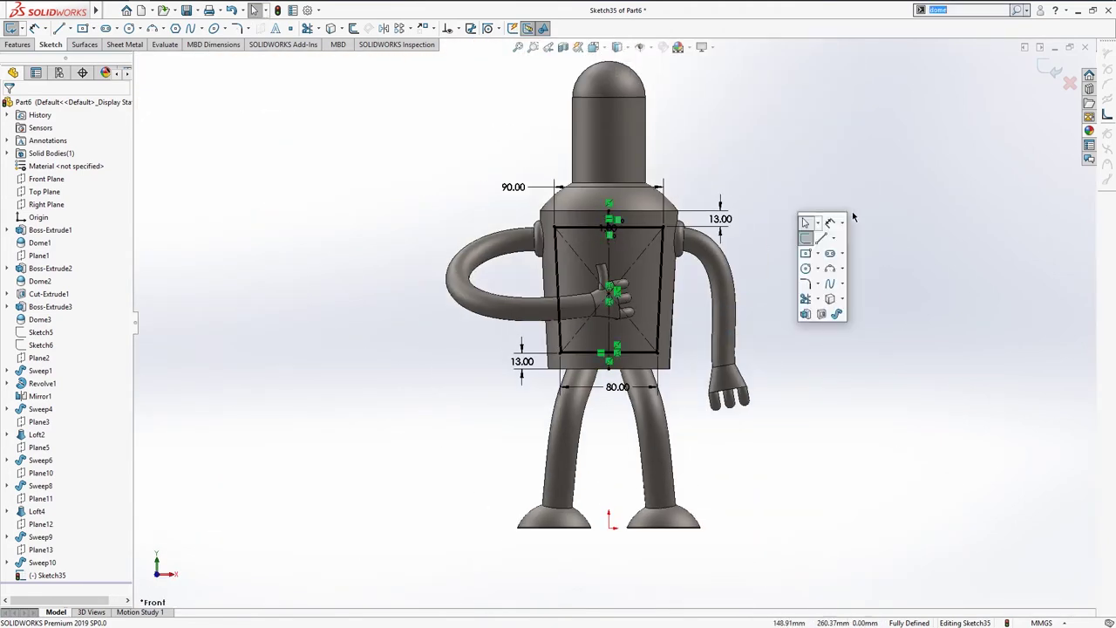
click(809, 289)
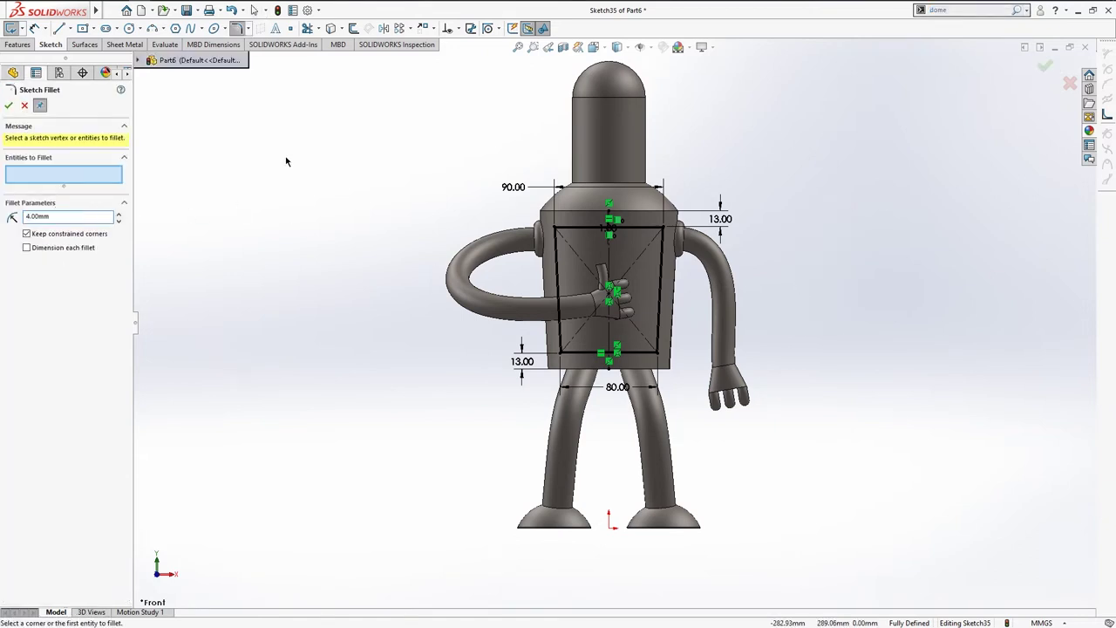
Step: Round all the outline corners with 4 mm sketch fillets, accepting the warning
drag(288, 139, 823, 392)
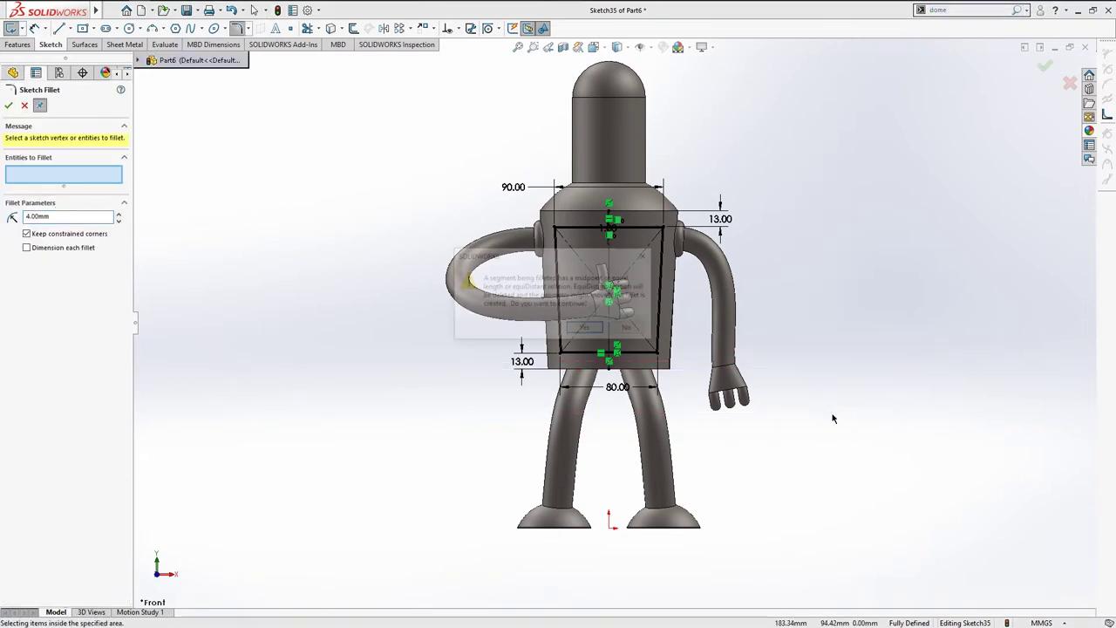
click(584, 329)
scroll(591, 258, down, 2)
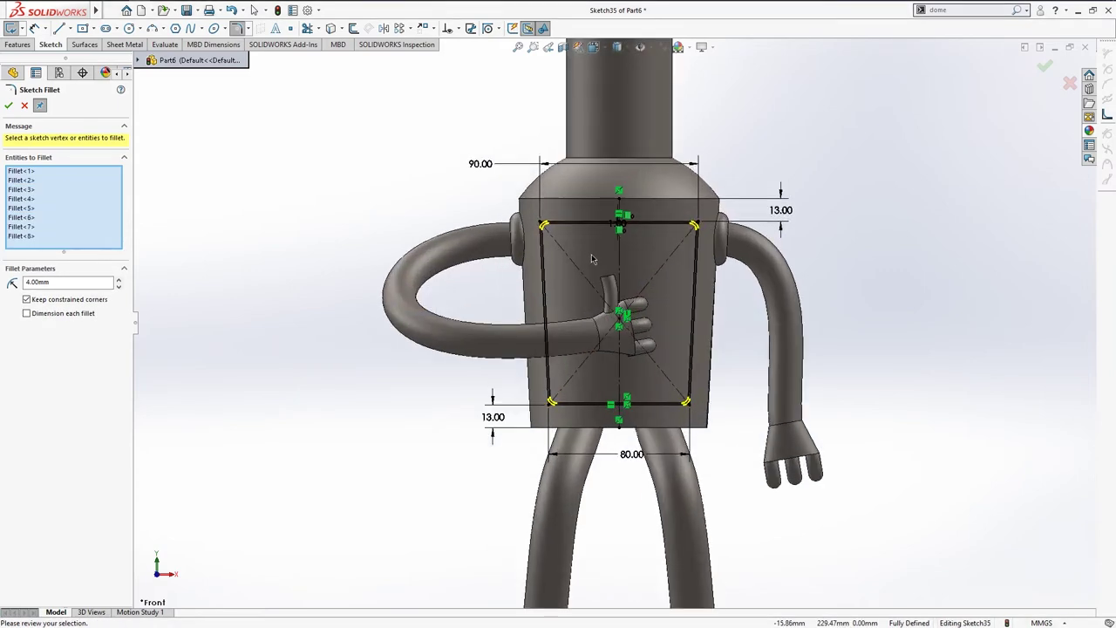
scroll(591, 258, down, 2)
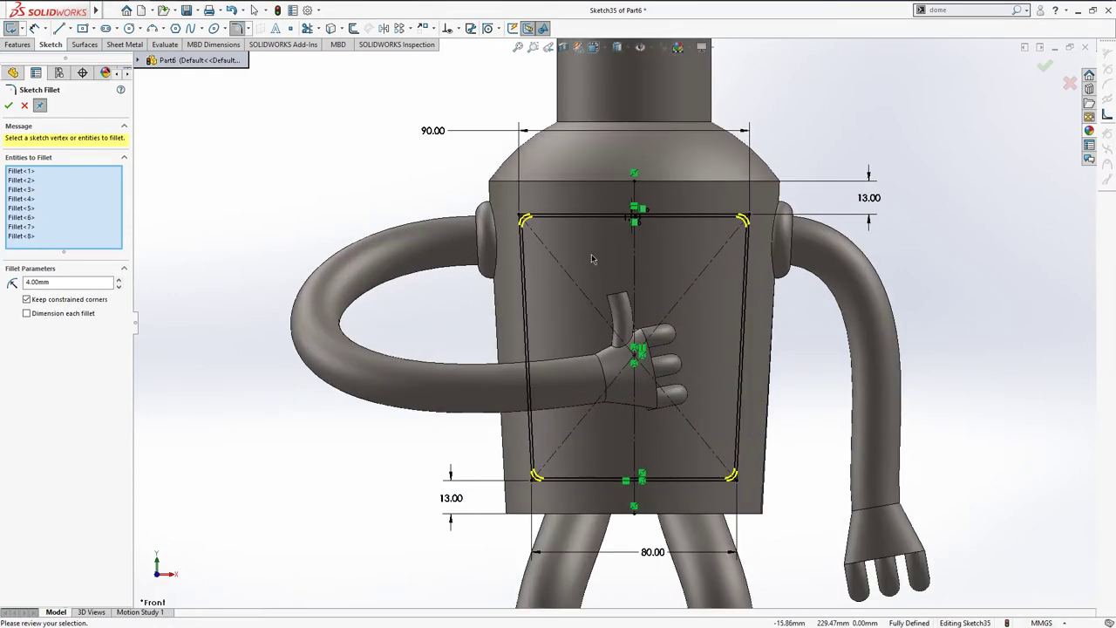
click(262, 157)
middle_drag(340, 192, 439, 276)
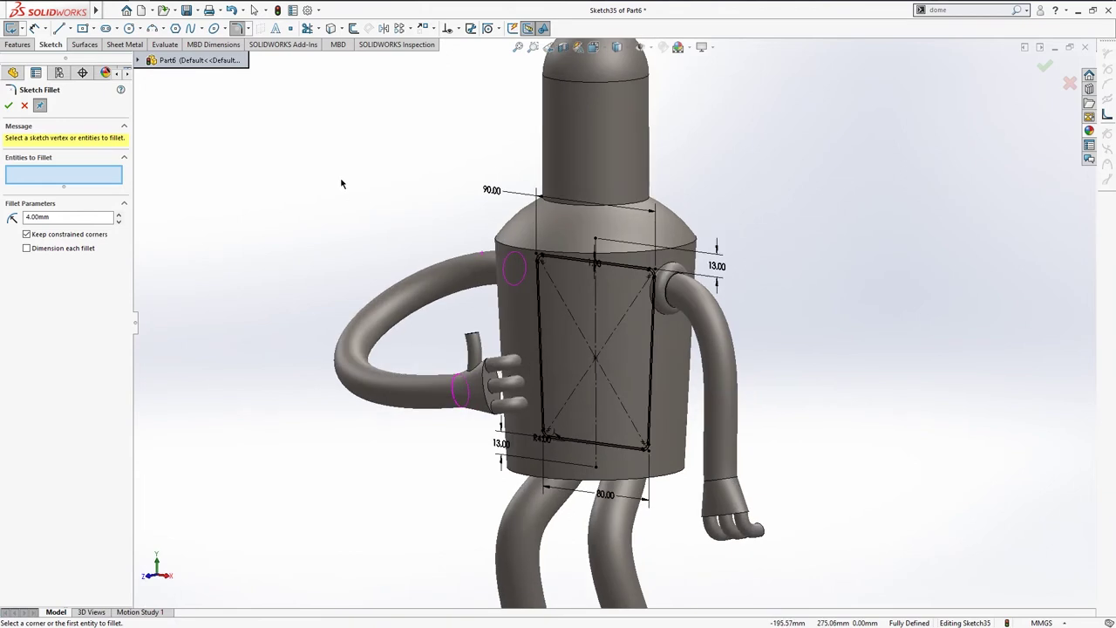
key(Escape)
click(19, 44)
Step: Create a projection Split Line of the rounded outline onto the torso's front face
click(361, 28)
click(375, 43)
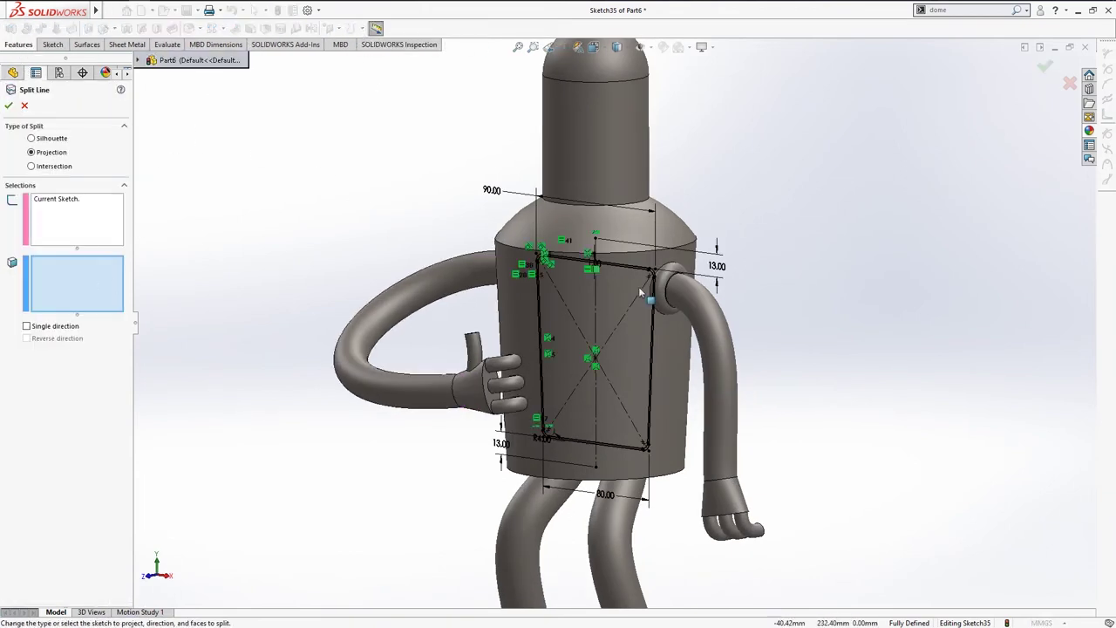
click(519, 308)
middle_drag(519, 308, 515, 332)
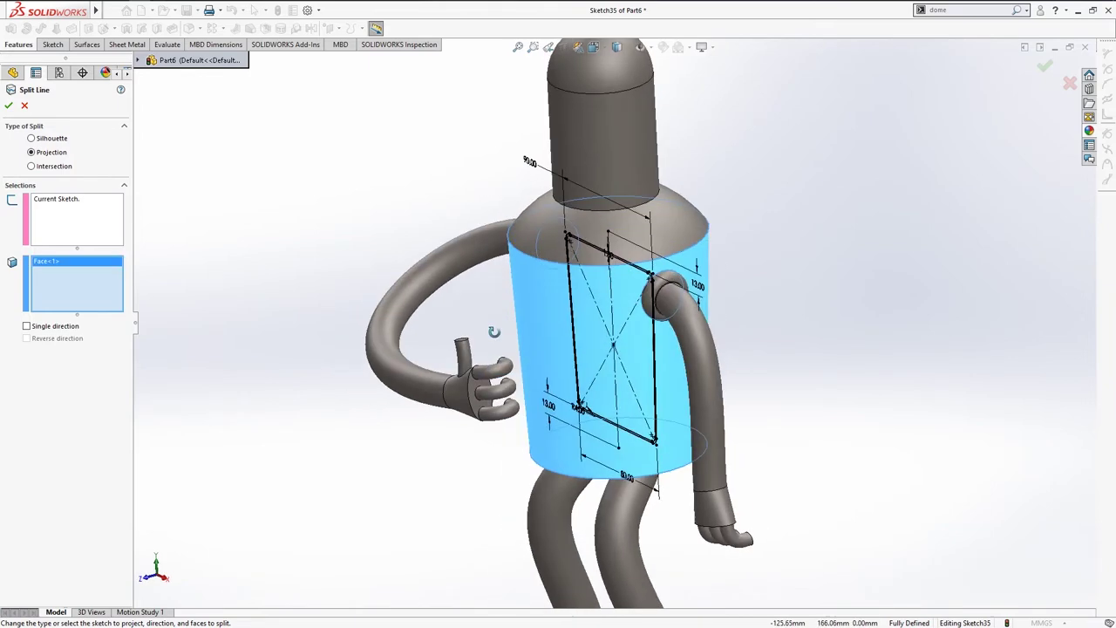
click(50, 328)
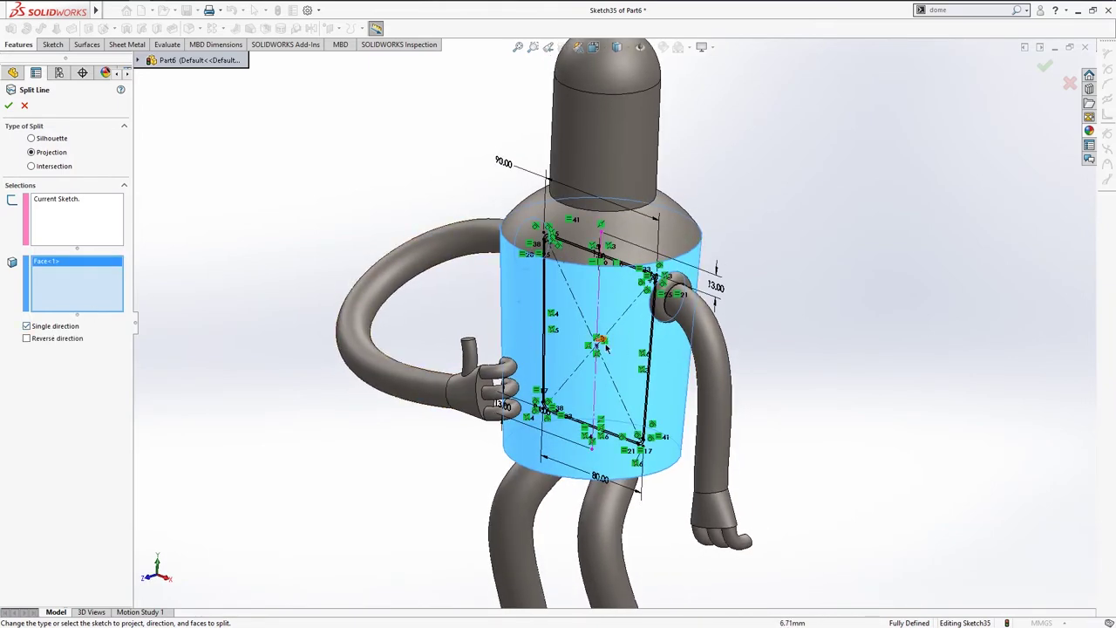
scroll(609, 339, down, 2)
scroll(611, 338, down, 3)
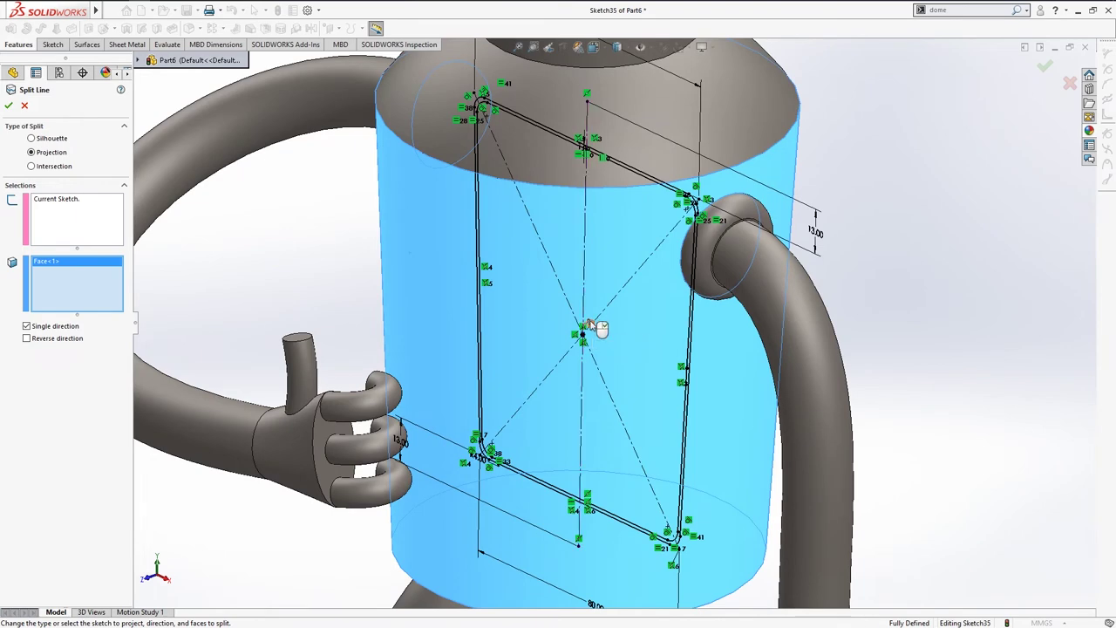
scroll(591, 331, down, 2)
middle_drag(590, 333, 593, 266)
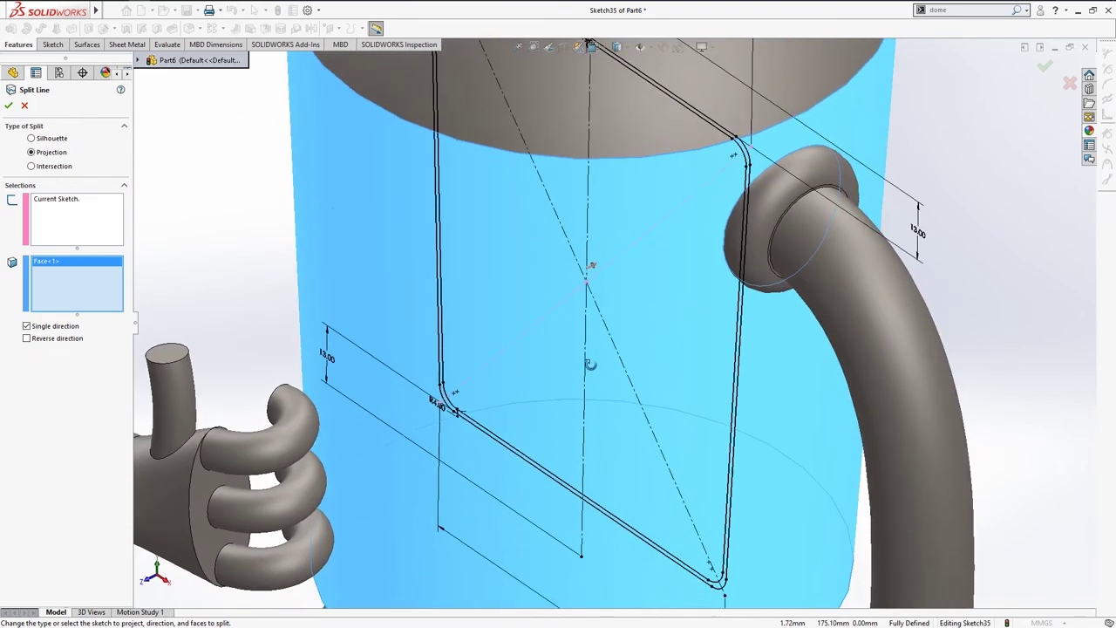
right_click(593, 267)
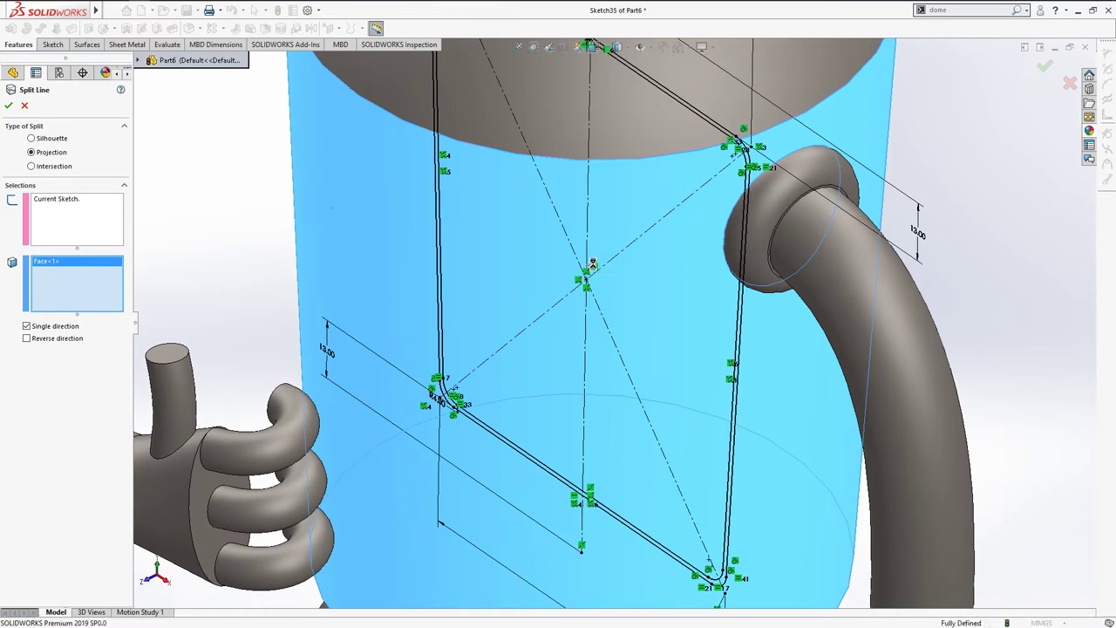
key(ctrl+7)
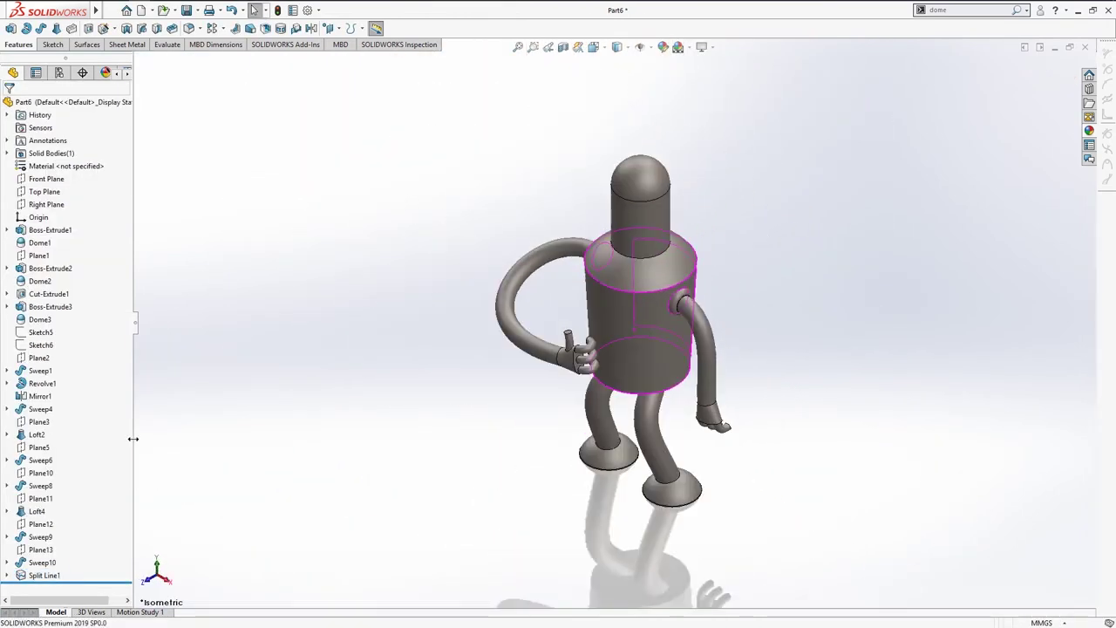
Step: Edit Split Line1 to change the Single setting and reverse the projection direction
click(45, 574)
click(51, 537)
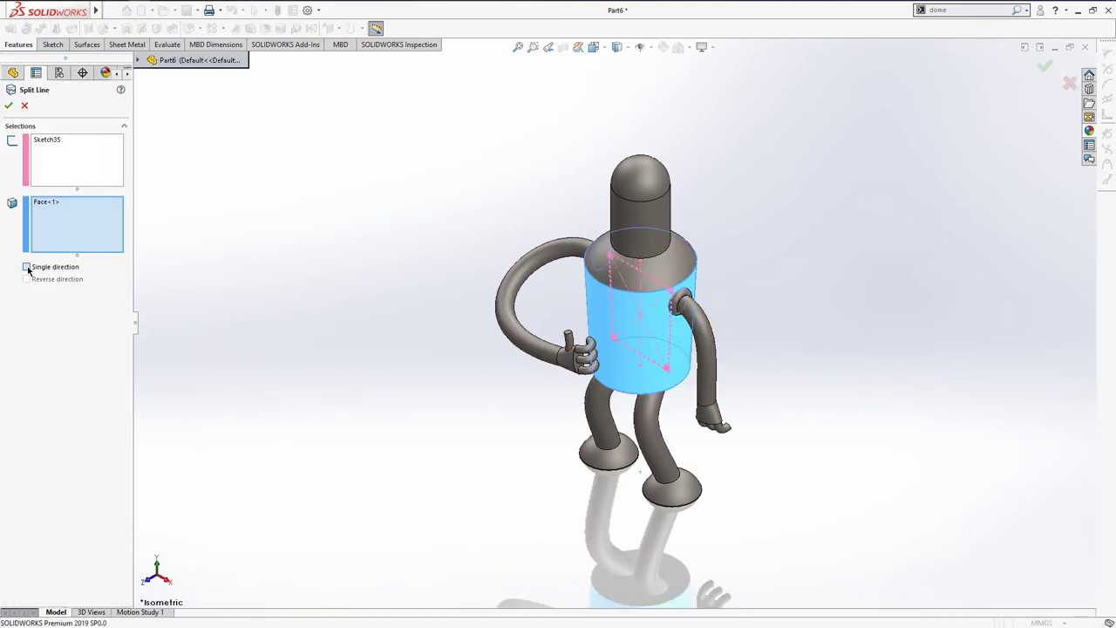
click(26, 266)
scroll(636, 321, down, 3)
scroll(635, 321, down, 2)
ctrl+middle_drag(717, 305, 713, 305)
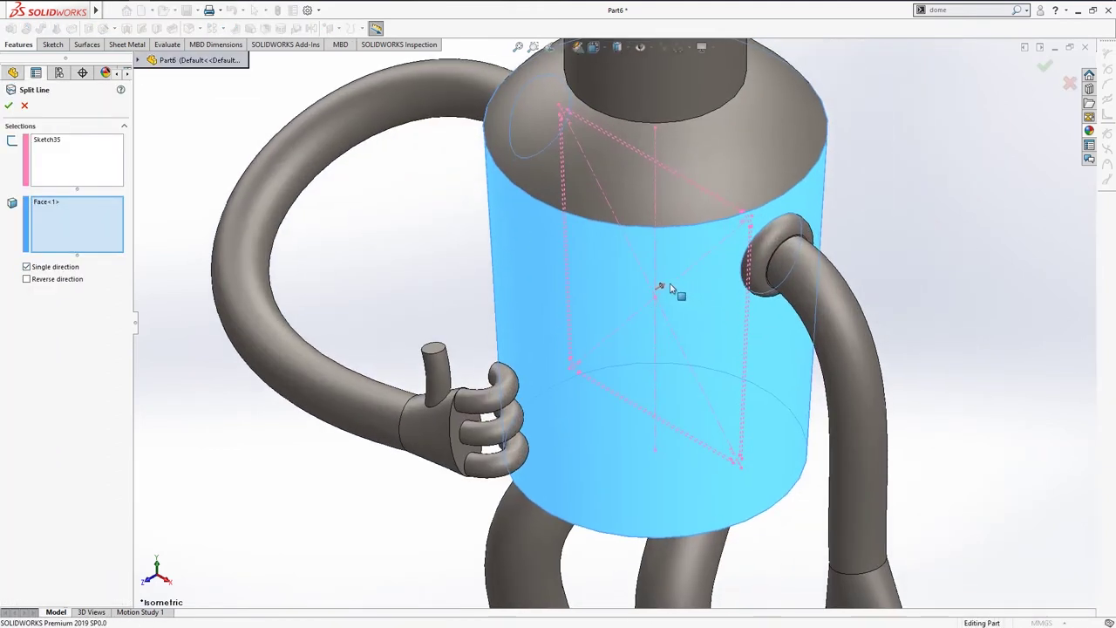
click(665, 287)
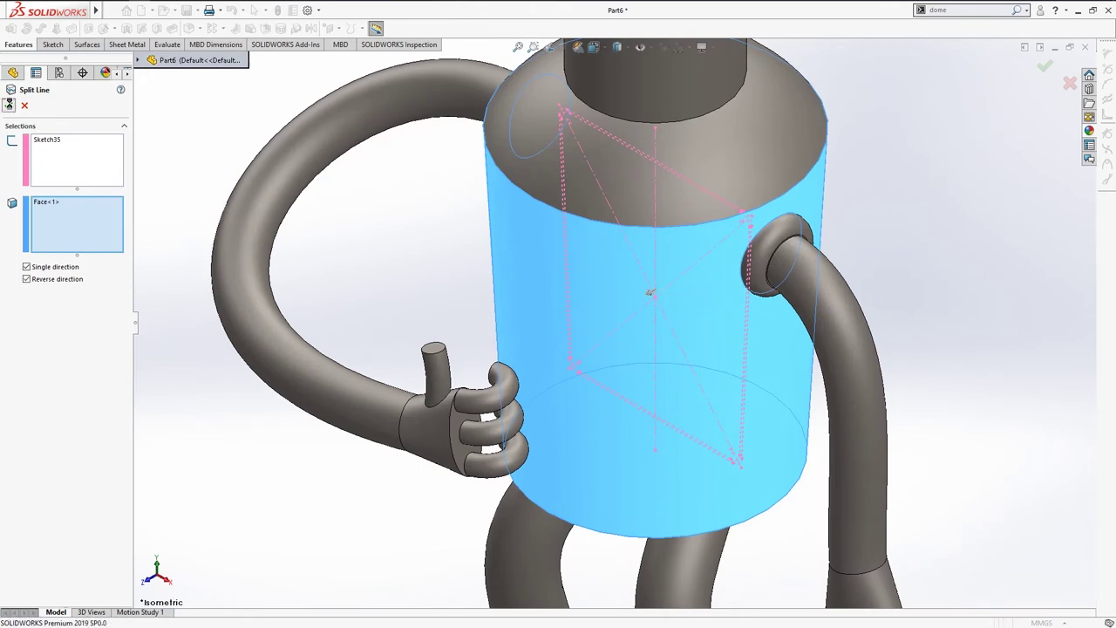
click(7, 105)
Step: Save the part after checking it in the isometric and front views
key(f)
key(ctrl+1)
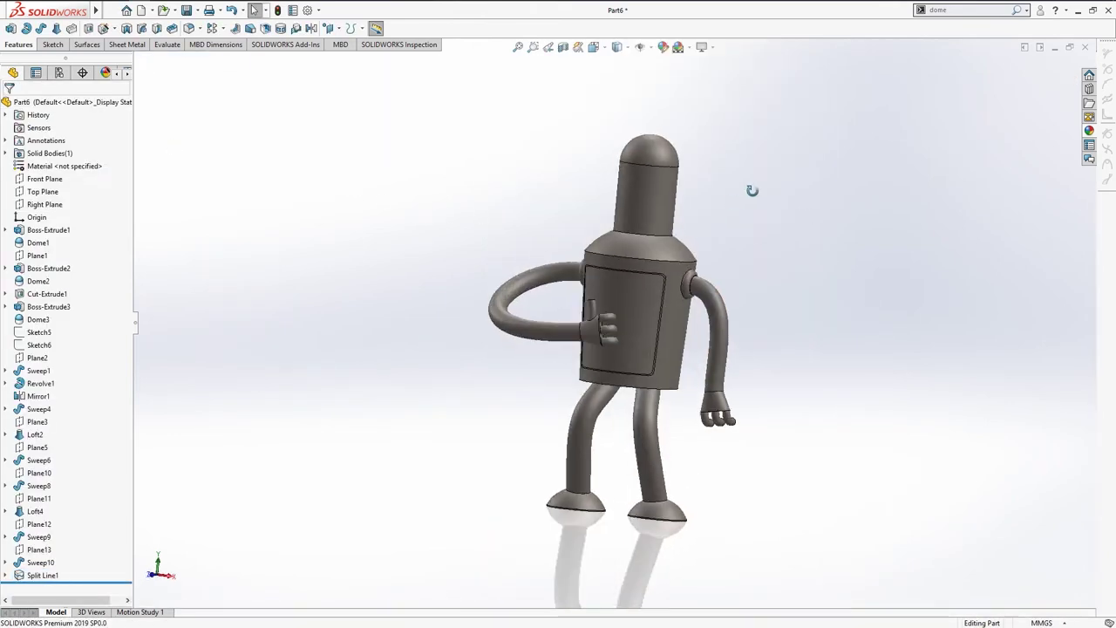
key(ctrl+7)
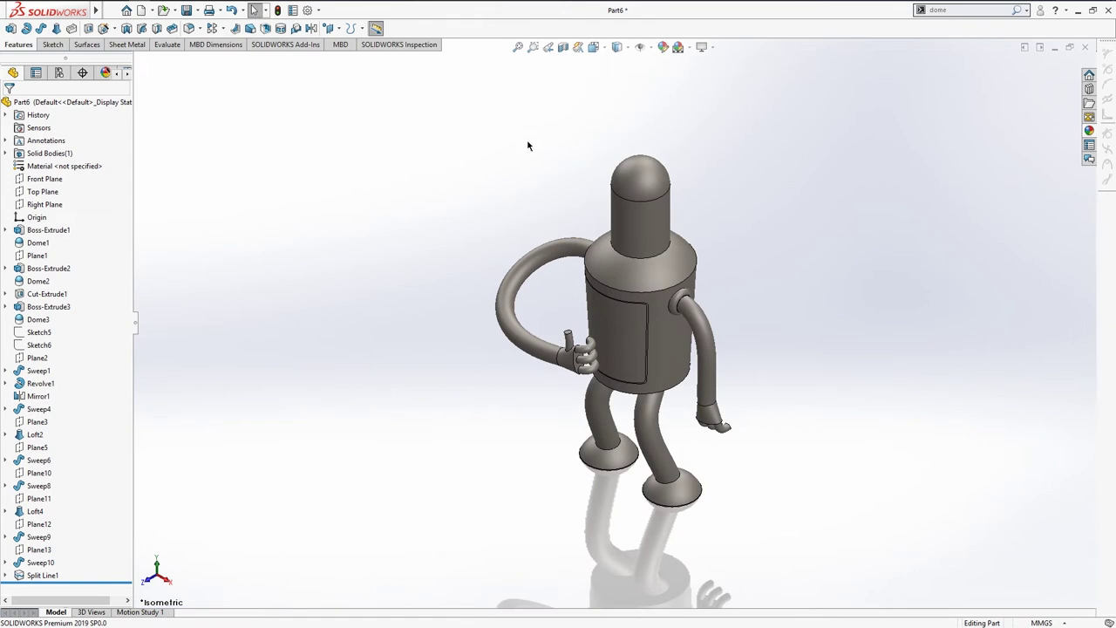
key(ctrl+s)
key(ctrl+1)
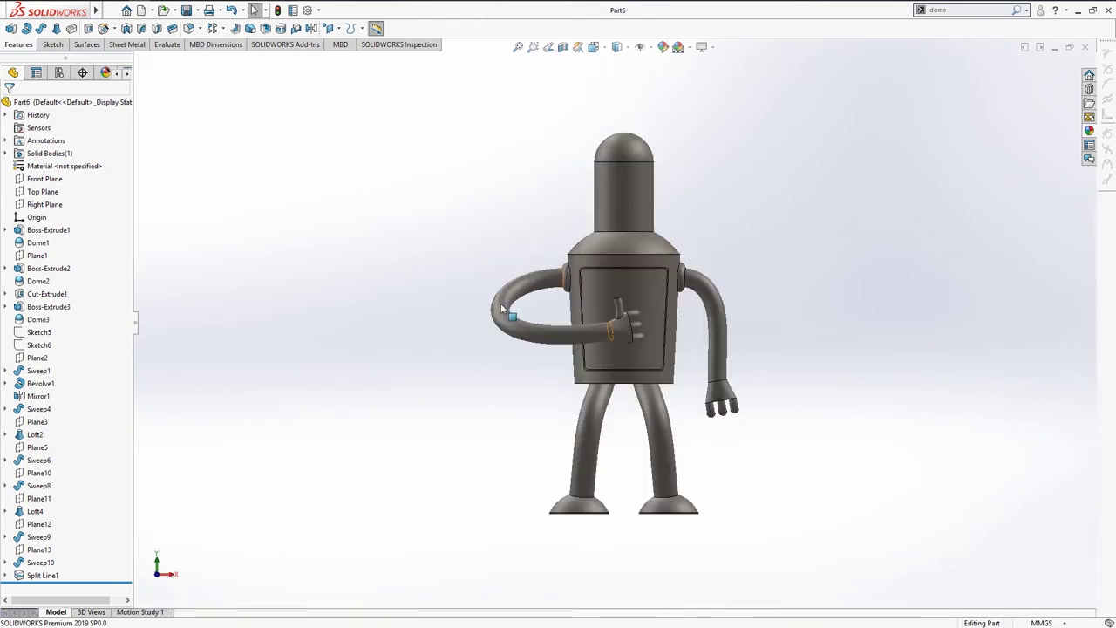
scroll(440, 311, down, 2)
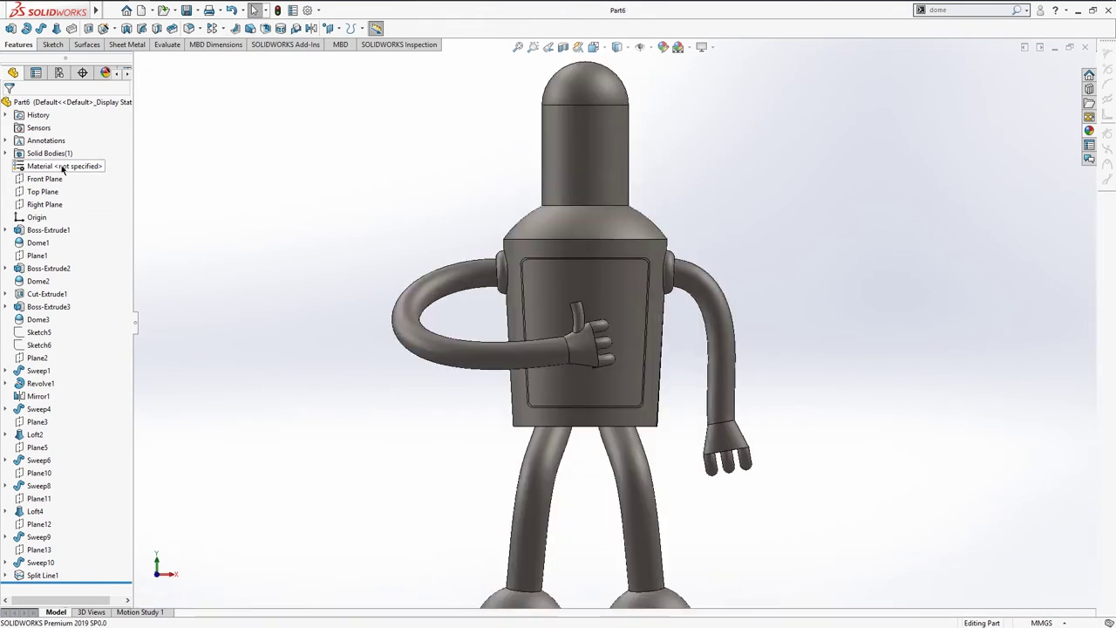
Step: Start a Front Plane sketch with vertical and horizontal lines from the torso's bottom centre
click(40, 178)
click(79, 162)
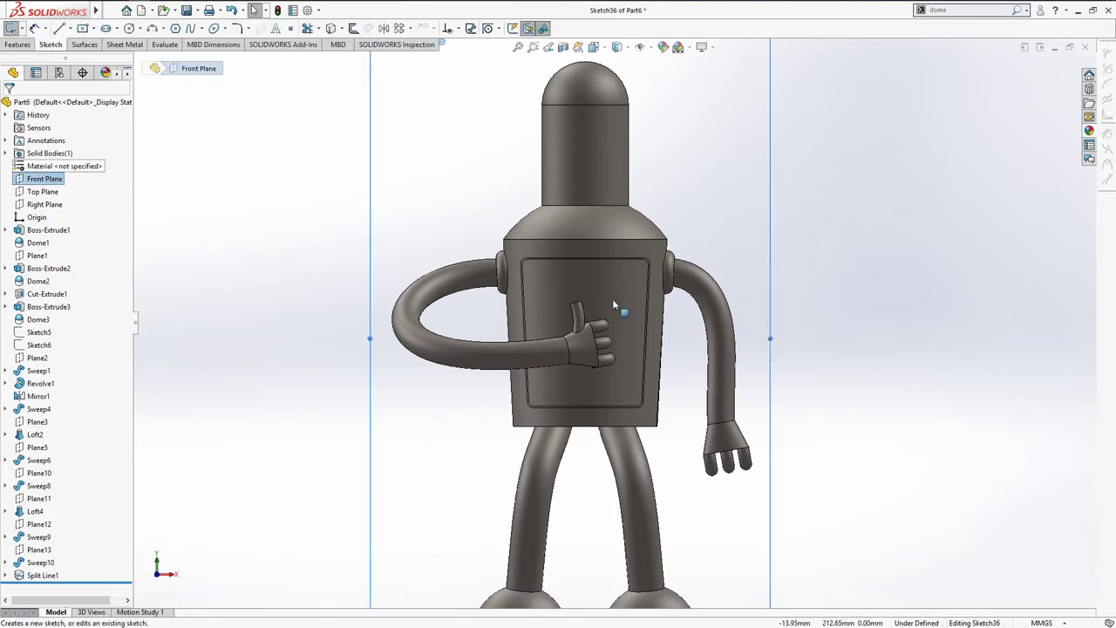
scroll(793, 306, down, 3)
key(s)
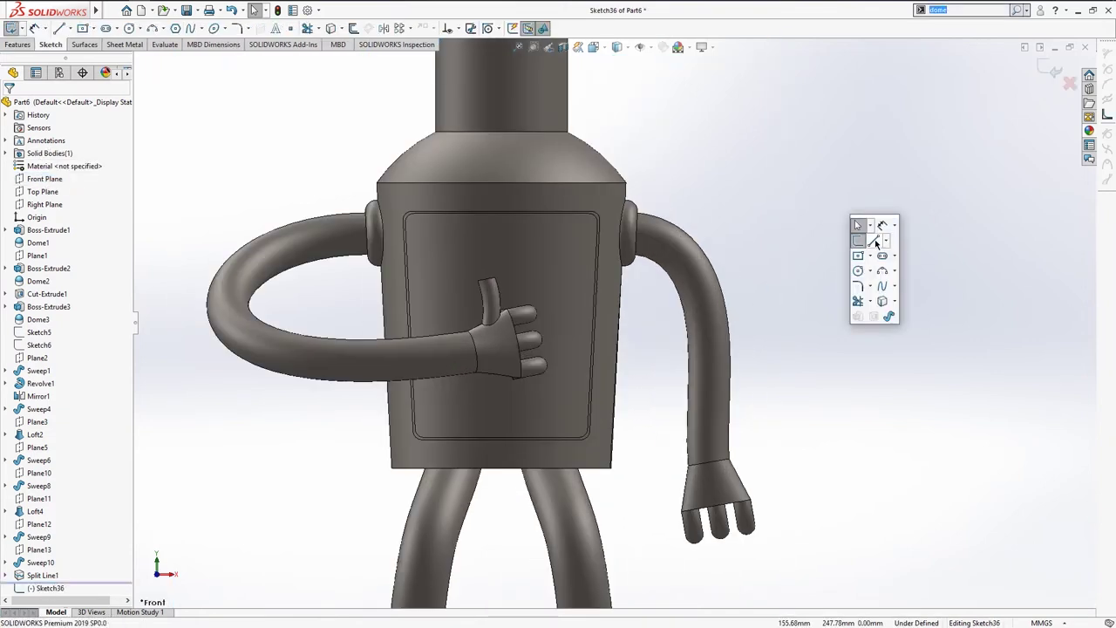
click(873, 241)
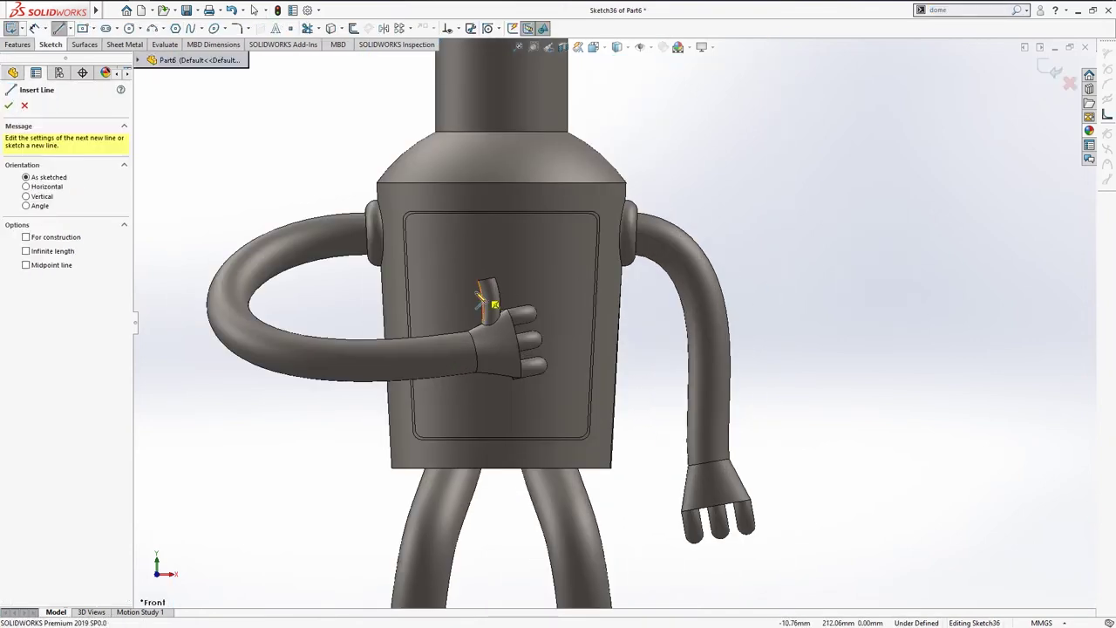
click(502, 470)
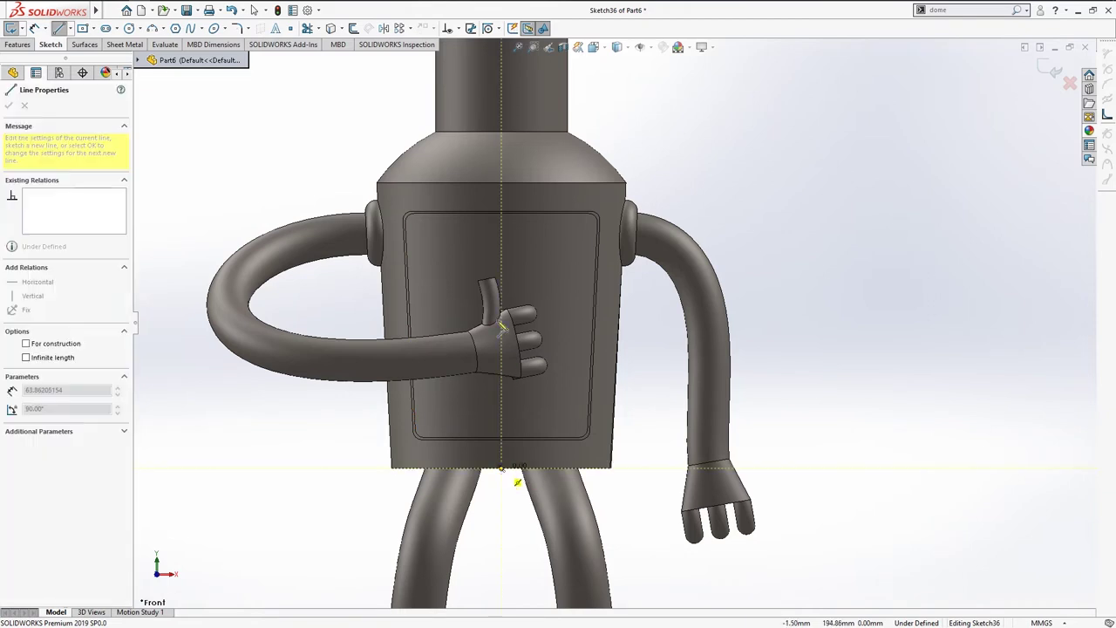
click(503, 336)
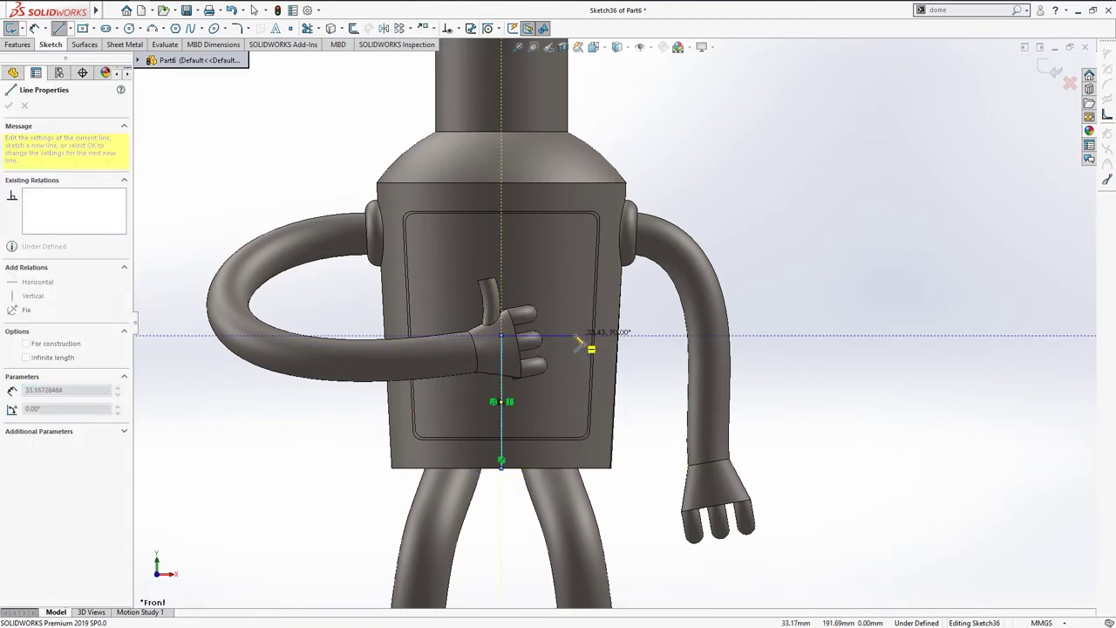
double_click(574, 336)
key(Escape)
drag(675, 504, 475, 277)
click(779, 159)
Step: Draw an 8 mm diameter circle at the horizontal line's end
key(s)
click(779, 237)
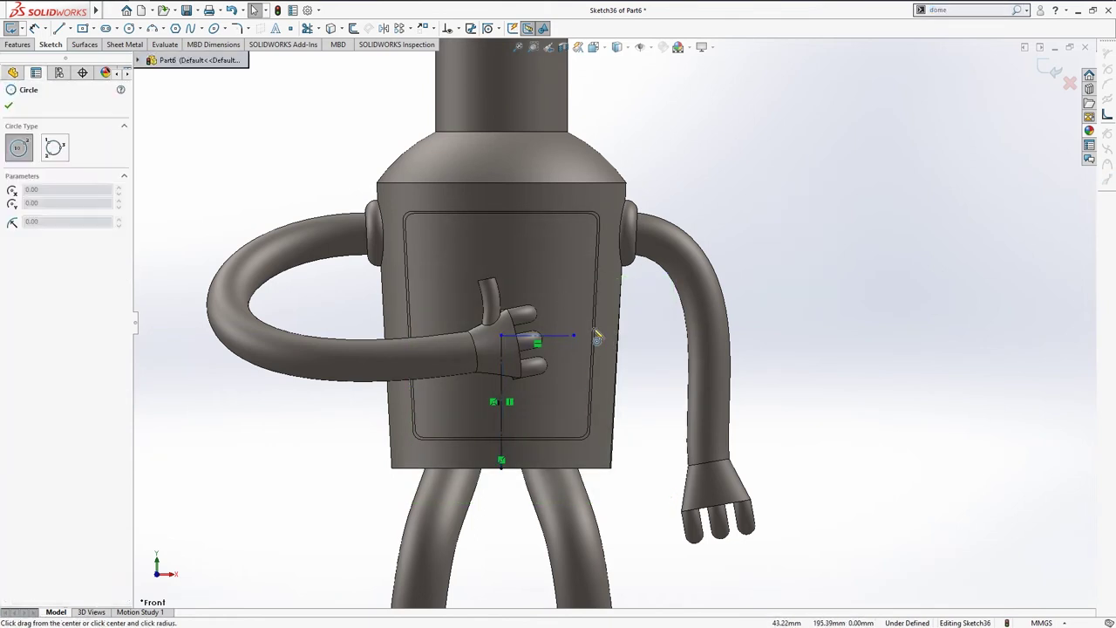
click(574, 336)
click(589, 336)
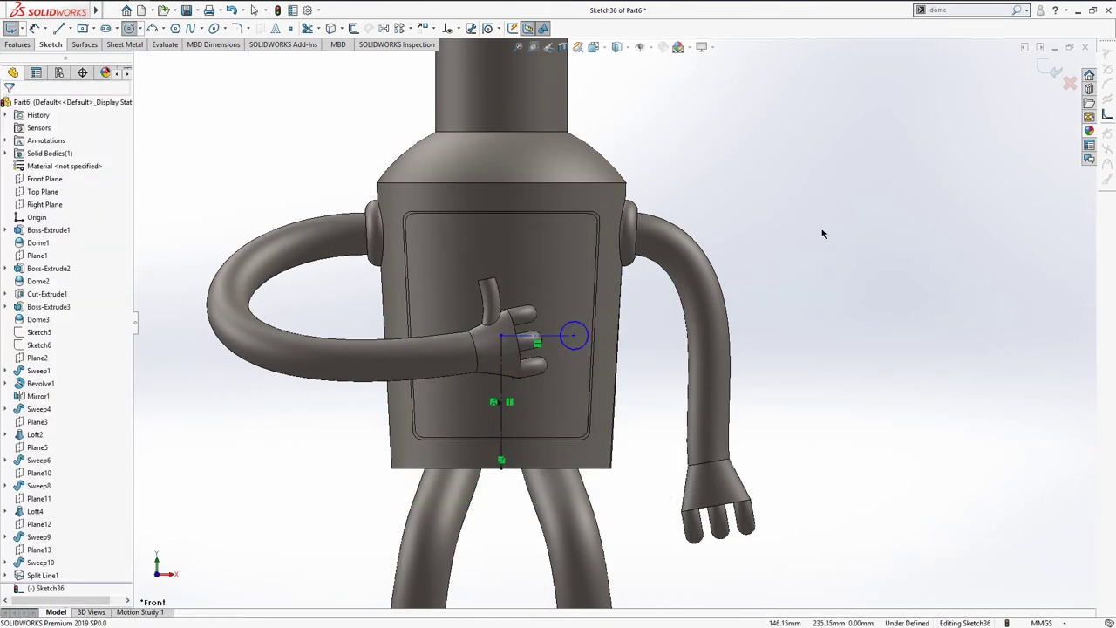
click(575, 329)
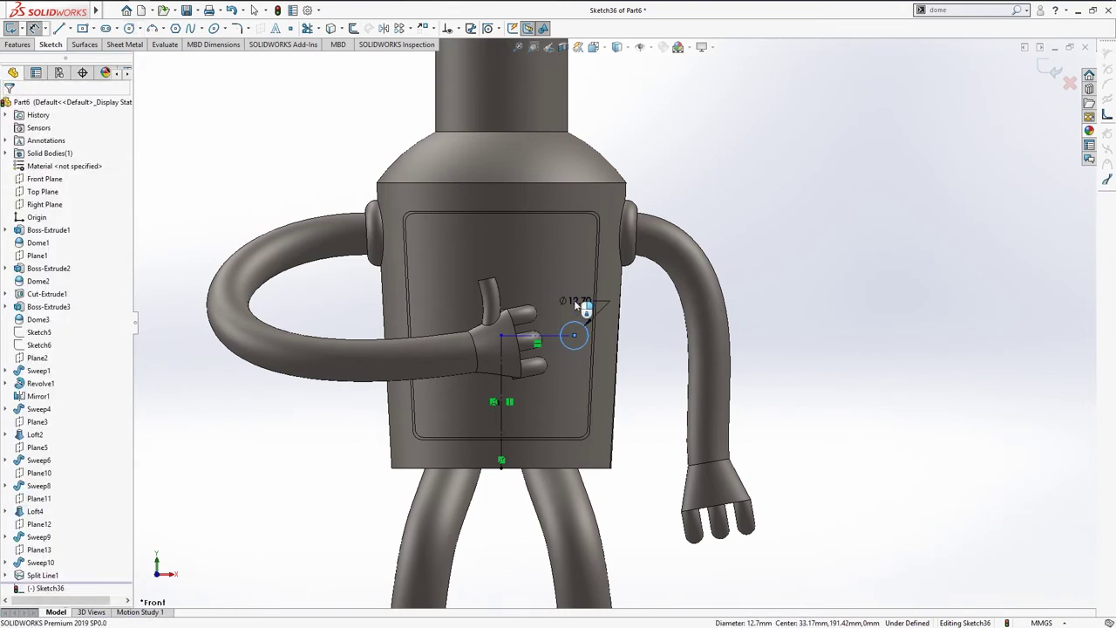
click(573, 300)
key(Return)
key(Escape)
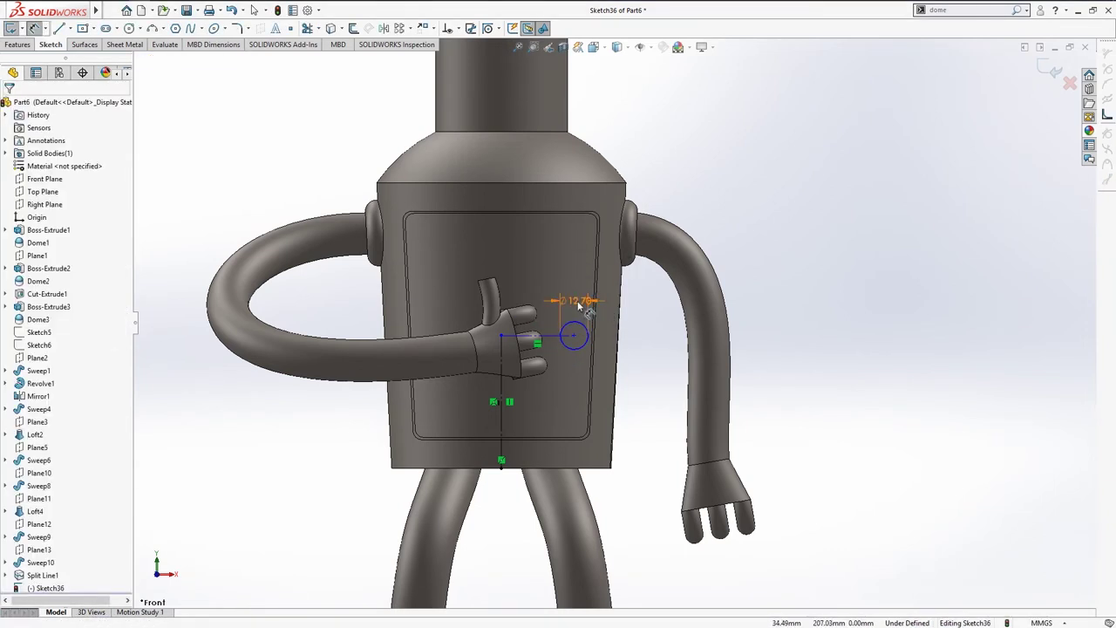
double_click(577, 300)
text(8)
key(Return)
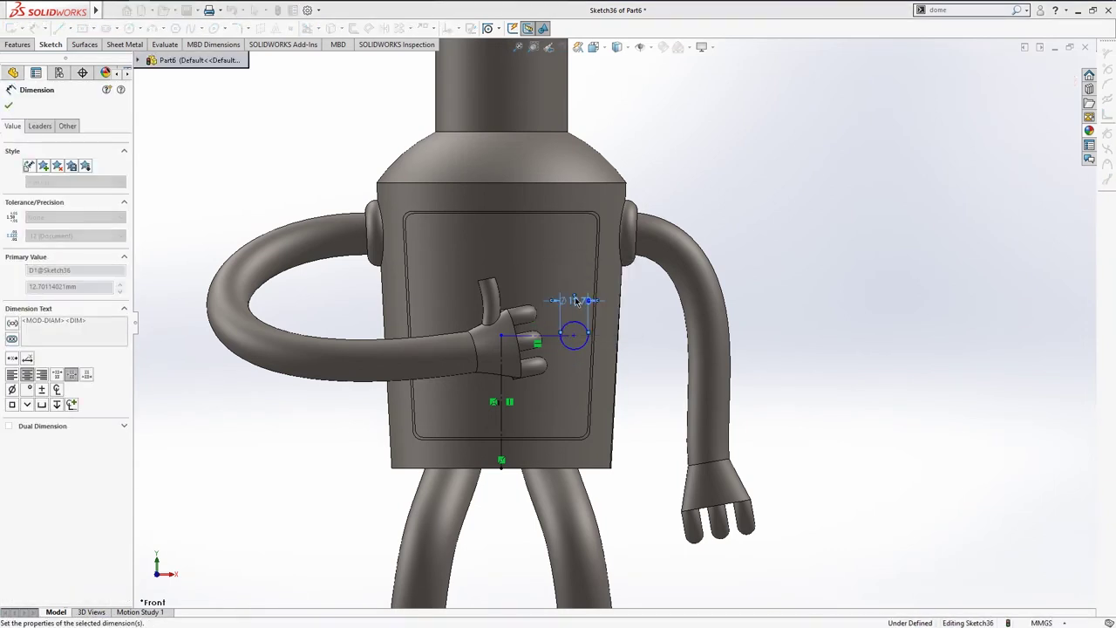
key(Escape)
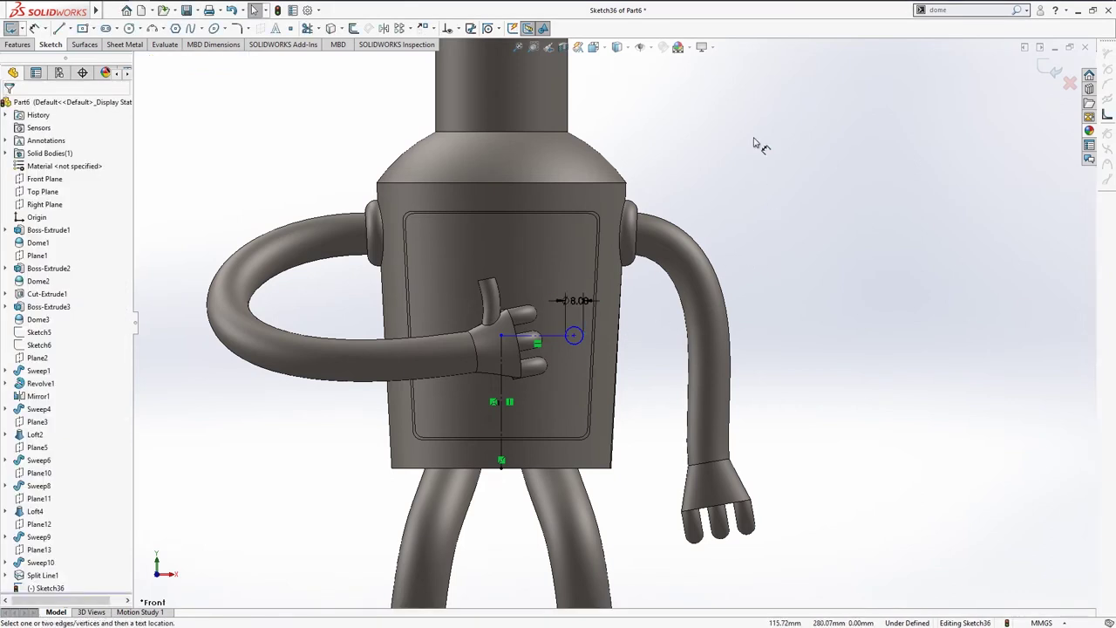
Step: Place the circle 34 mm from the centreline and 60 mm above the body's bottom
scroll(550, 351, down, 2)
click(589, 350)
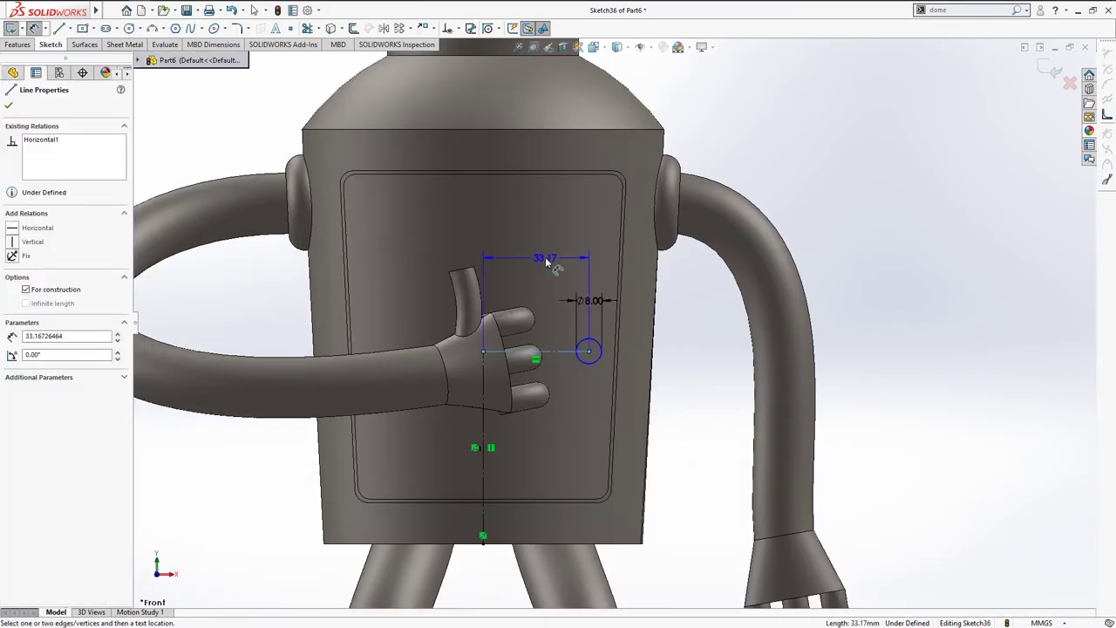
click(558, 259)
key(Return)
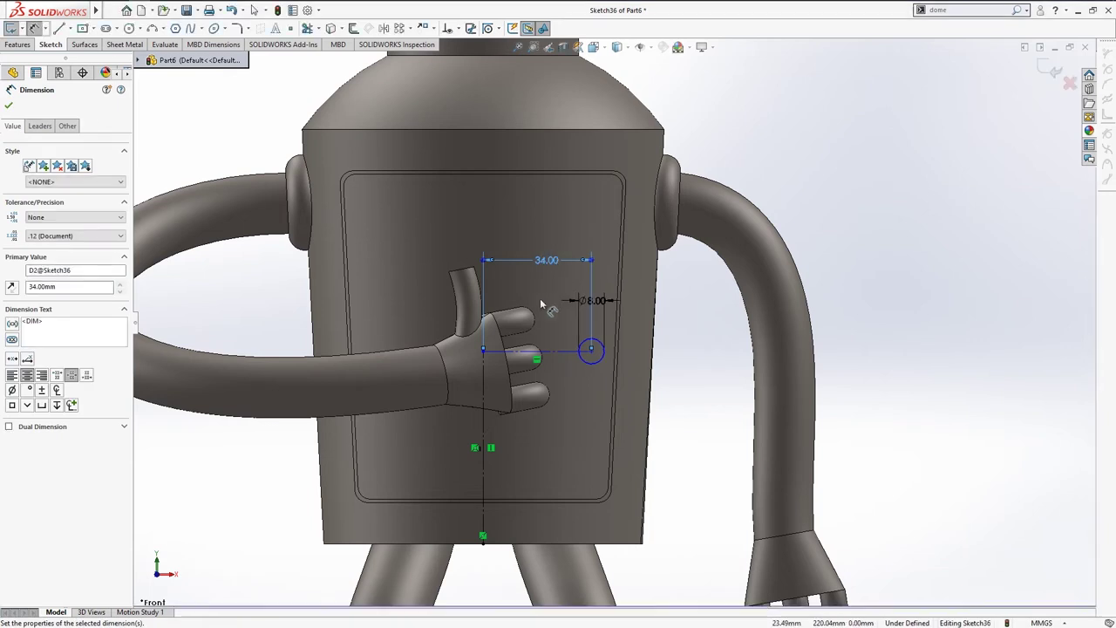
click(483, 452)
click(273, 461)
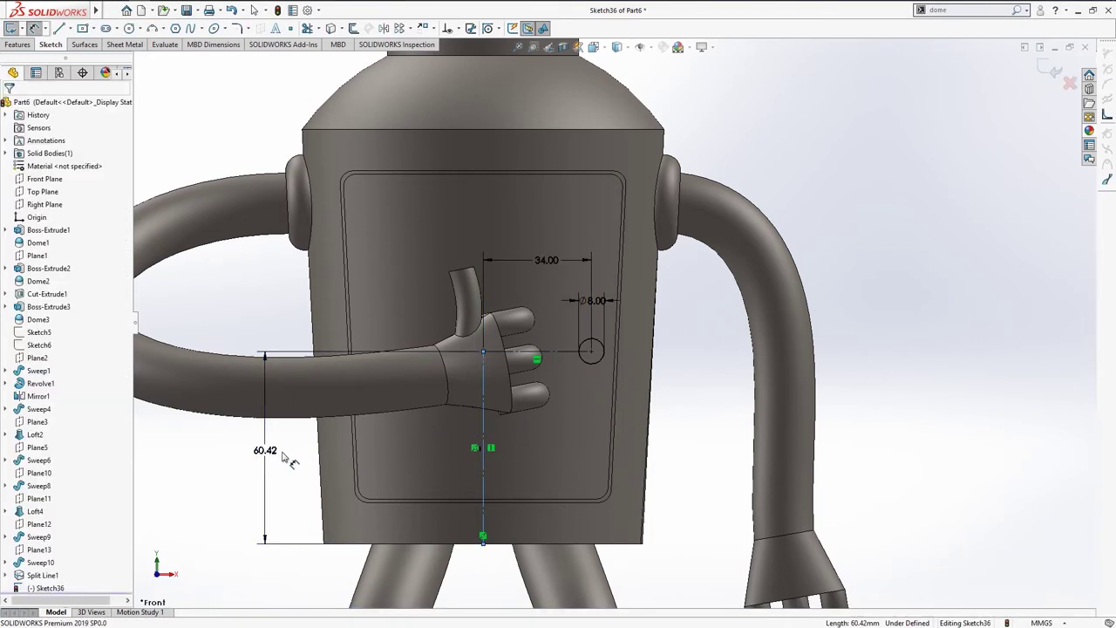
text(60)
key(Return)
key(Escape)
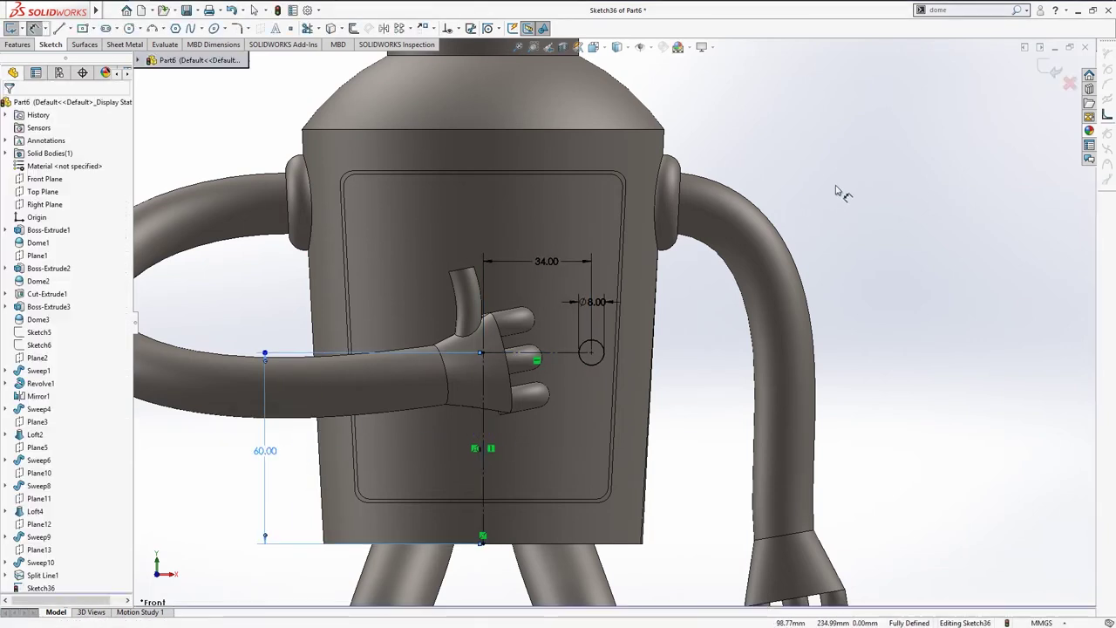
middle_drag(633, 187, 748, 281)
key(s)
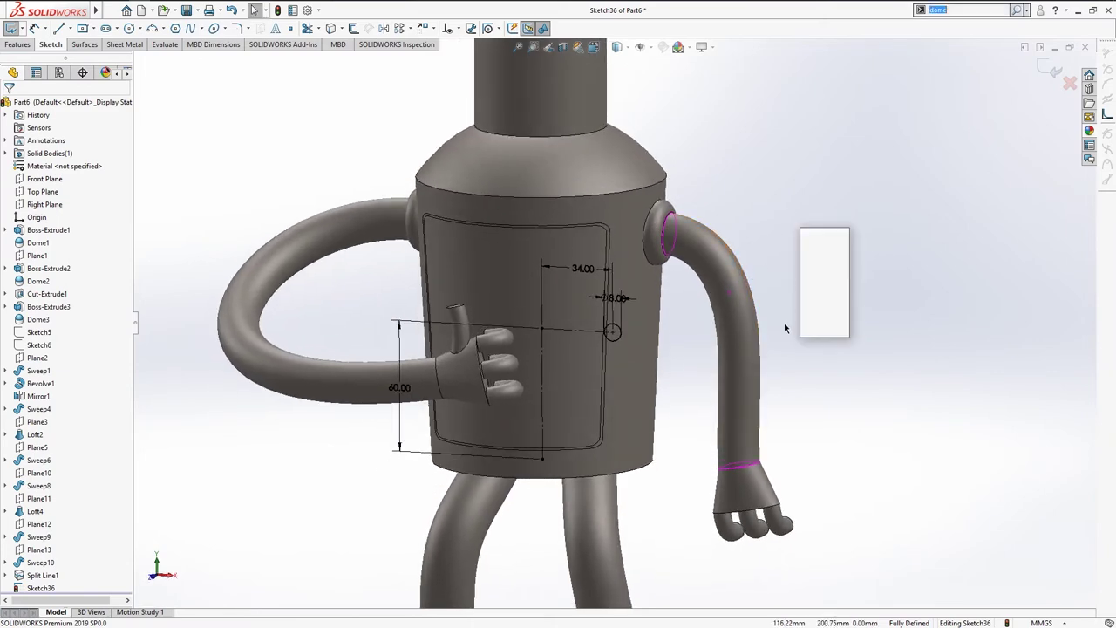
click(808, 240)
Step: Extrude the 8 mm circle into a 41 mm blind boss peg
middle_drag(588, 373, 126, 236)
click(118, 218)
click(119, 219)
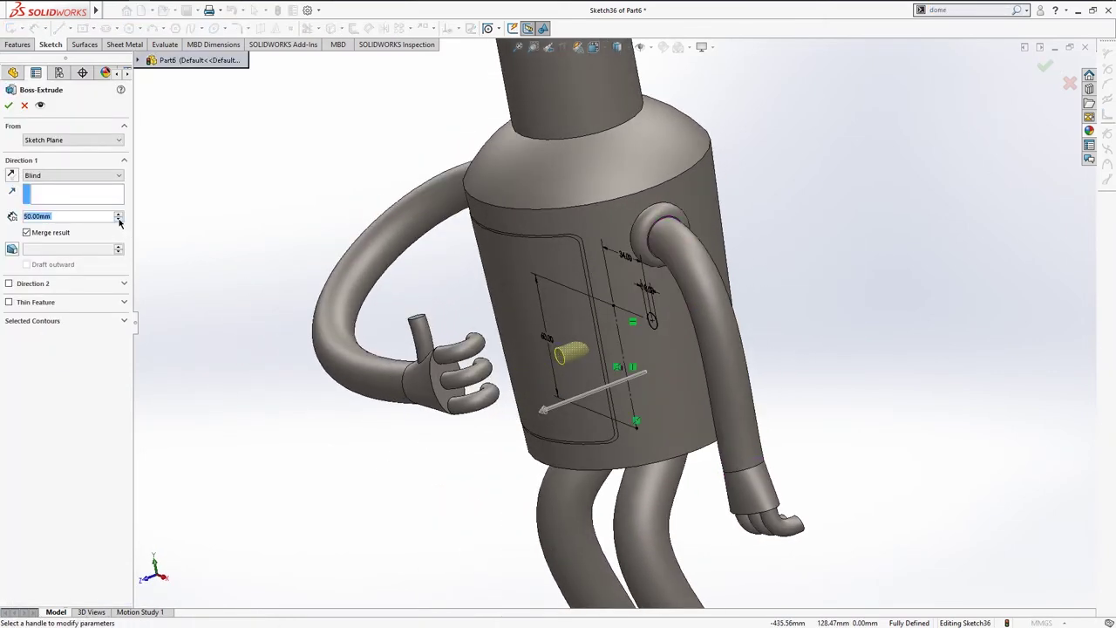
scroll(628, 369, down, 2)
scroll(616, 357, down, 2)
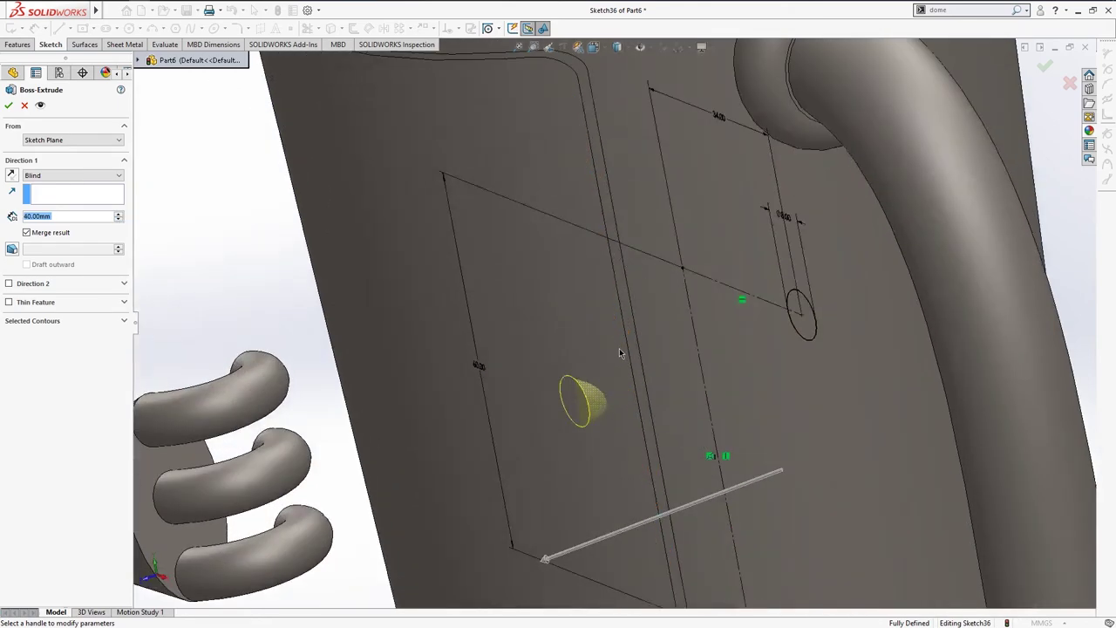
scroll(637, 353, down, 2)
scroll(638, 353, down, 2)
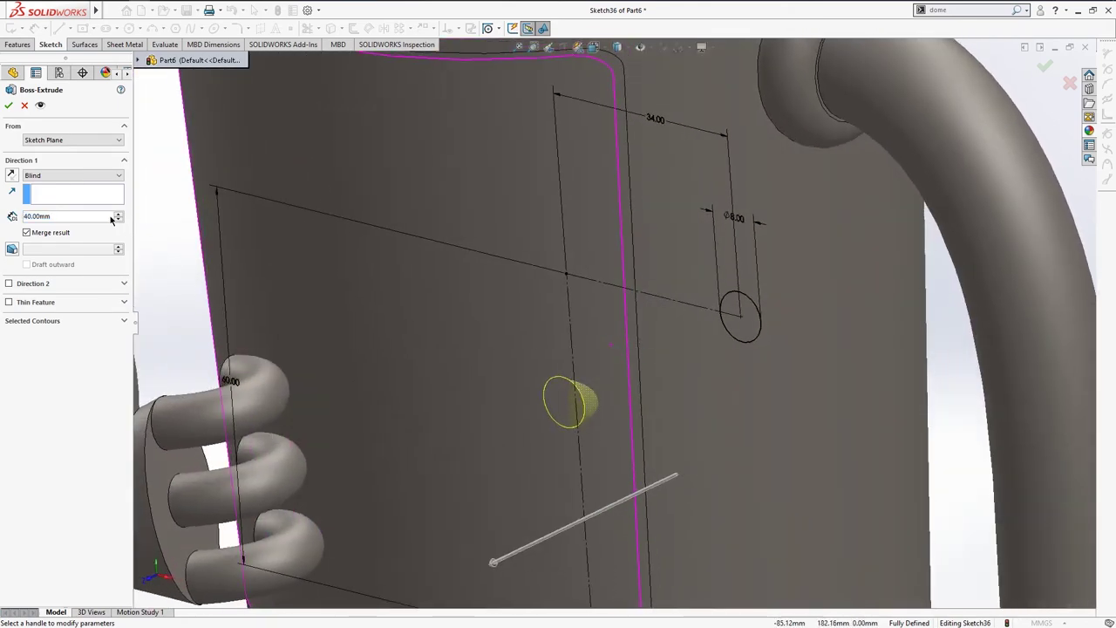
text(41)
key(Return)
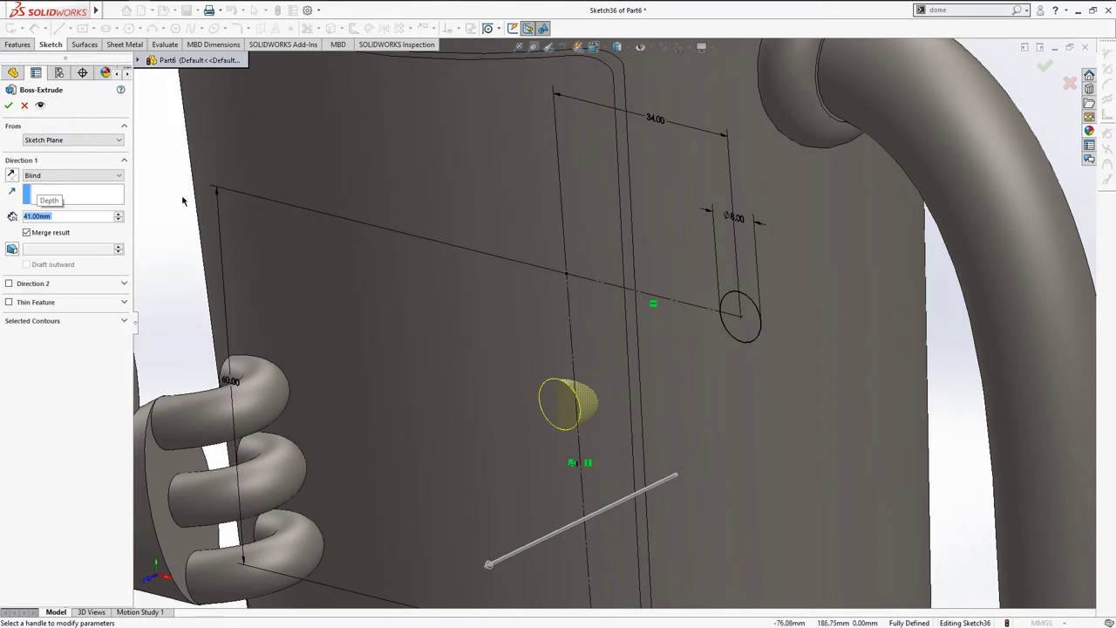
click(9, 104)
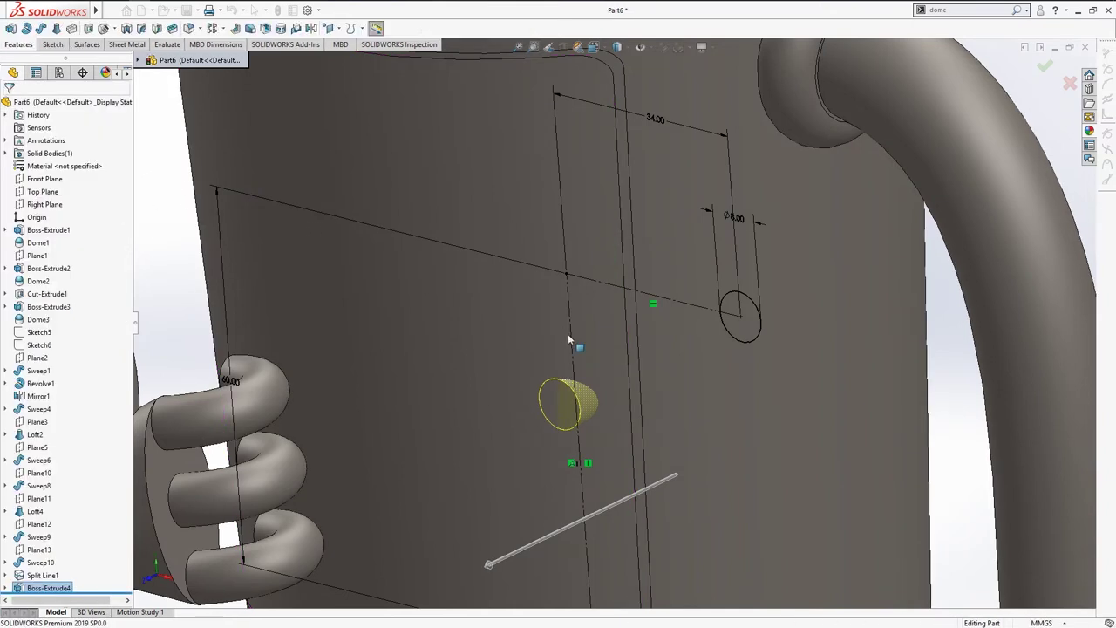
key(z)
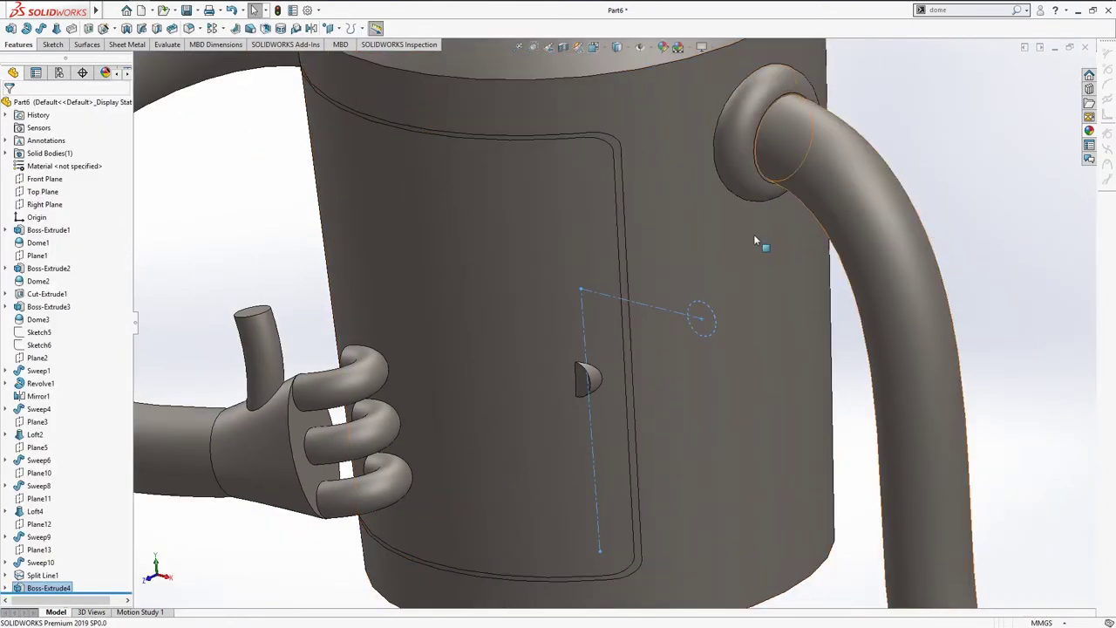
Step: Edit the peg's extrusion to uncheck Merge result so it becomes a separate body
click(41, 588)
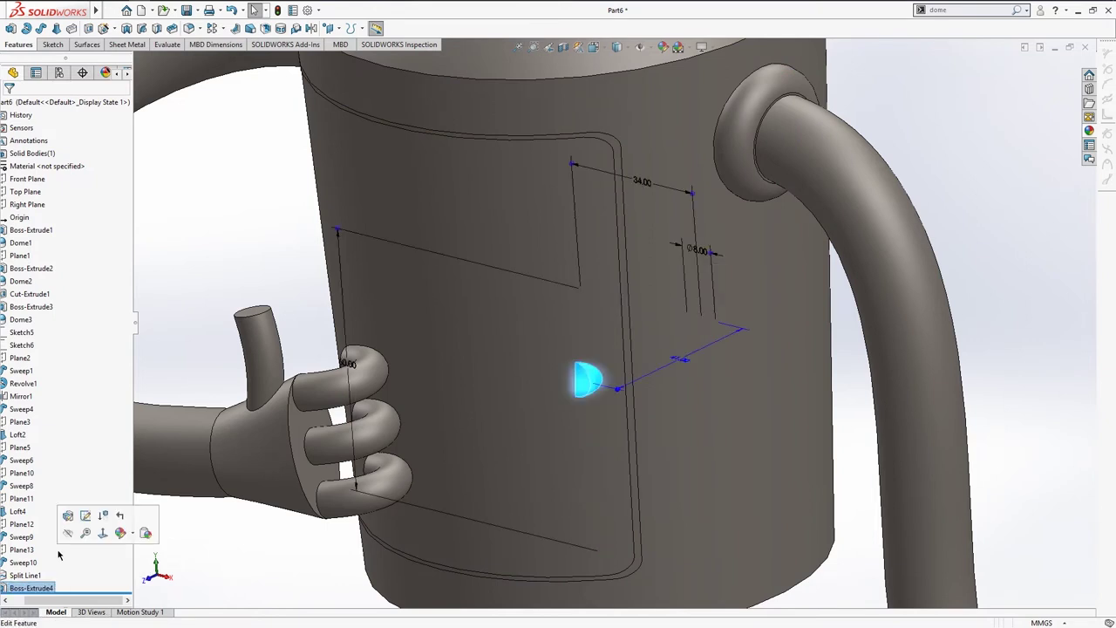
click(51, 556)
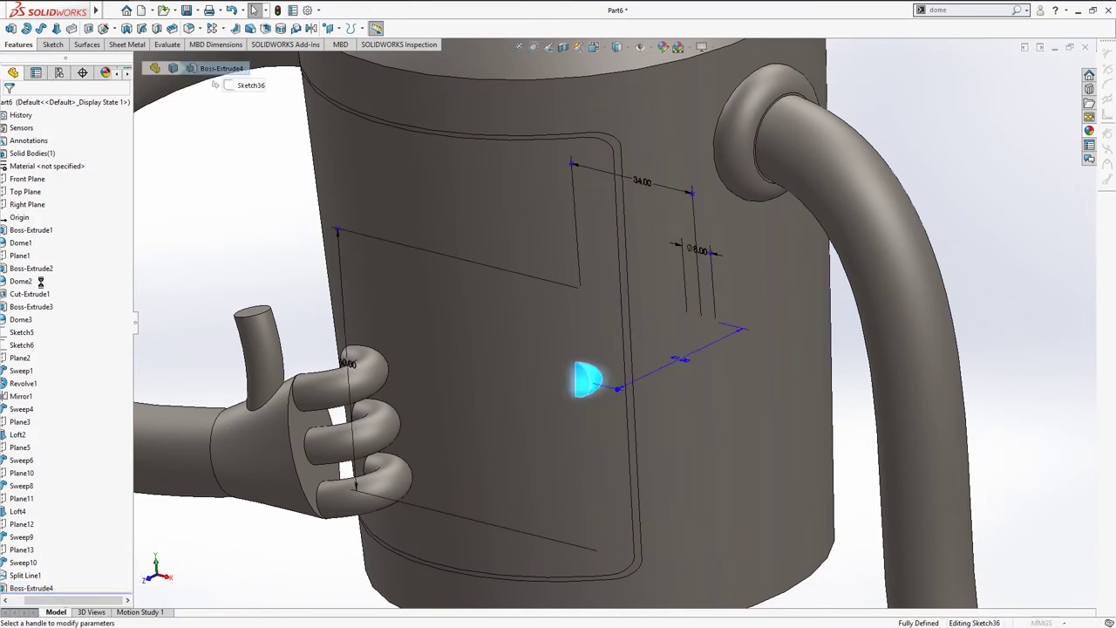
click(27, 233)
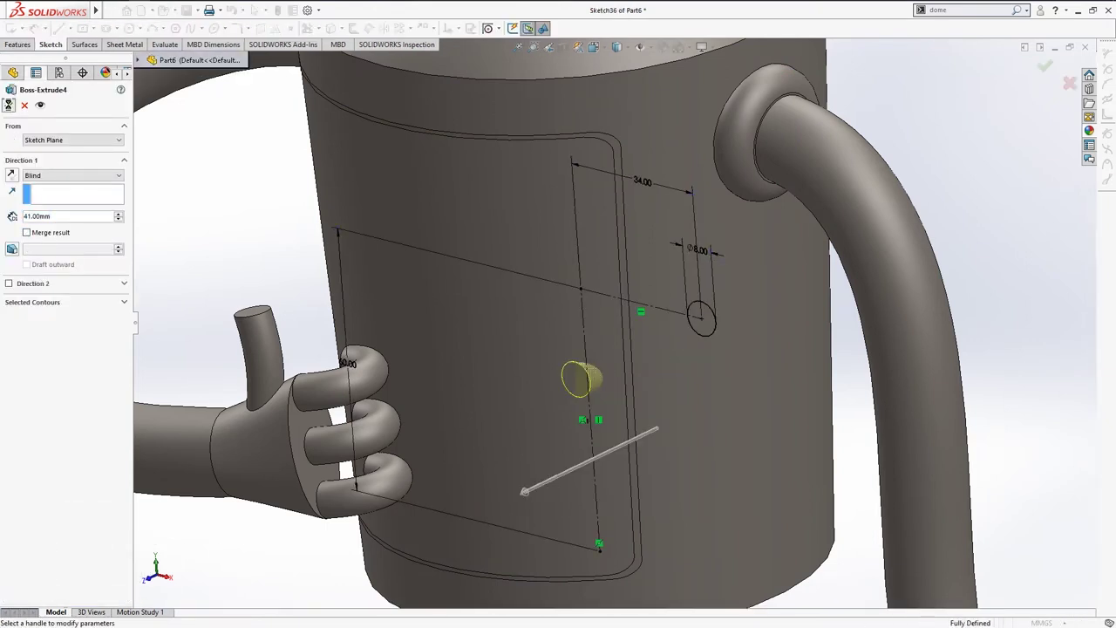
key(Return)
click(999, 17)
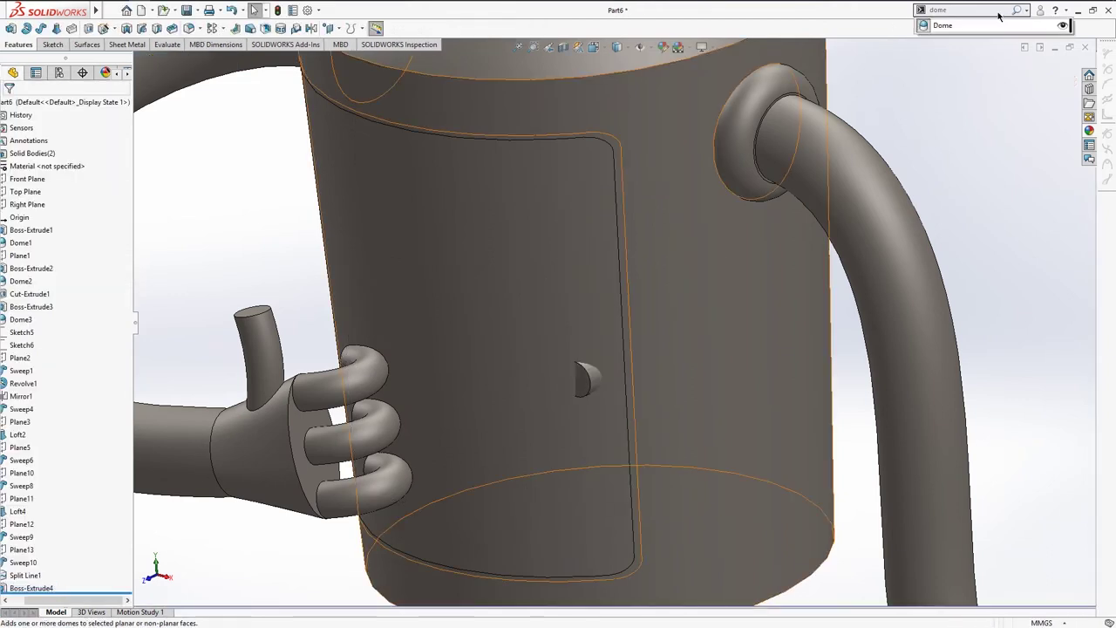
Step: Cap the peg's end face with a 5 mm dome to form a round knob on the door
click(935, 25)
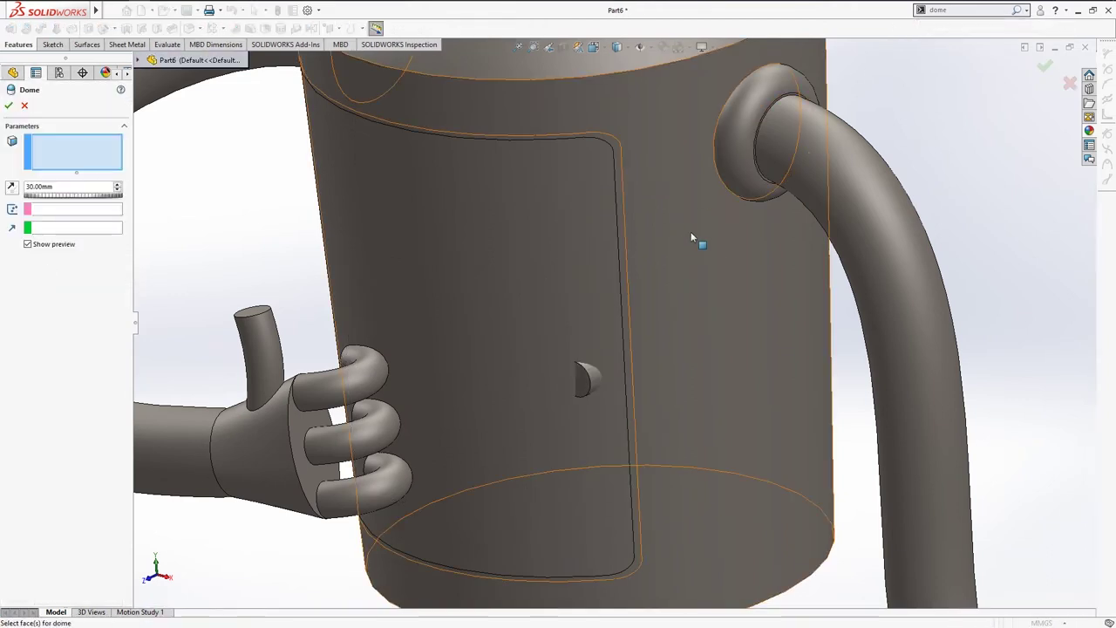
click(585, 376)
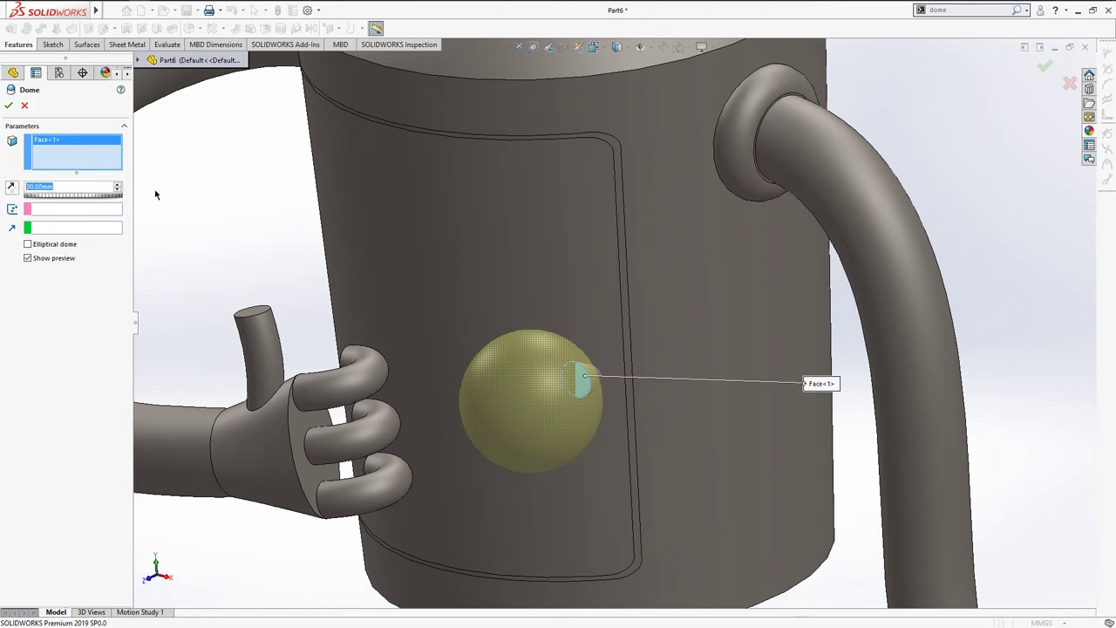
click(73, 186)
text(10)
key(Return)
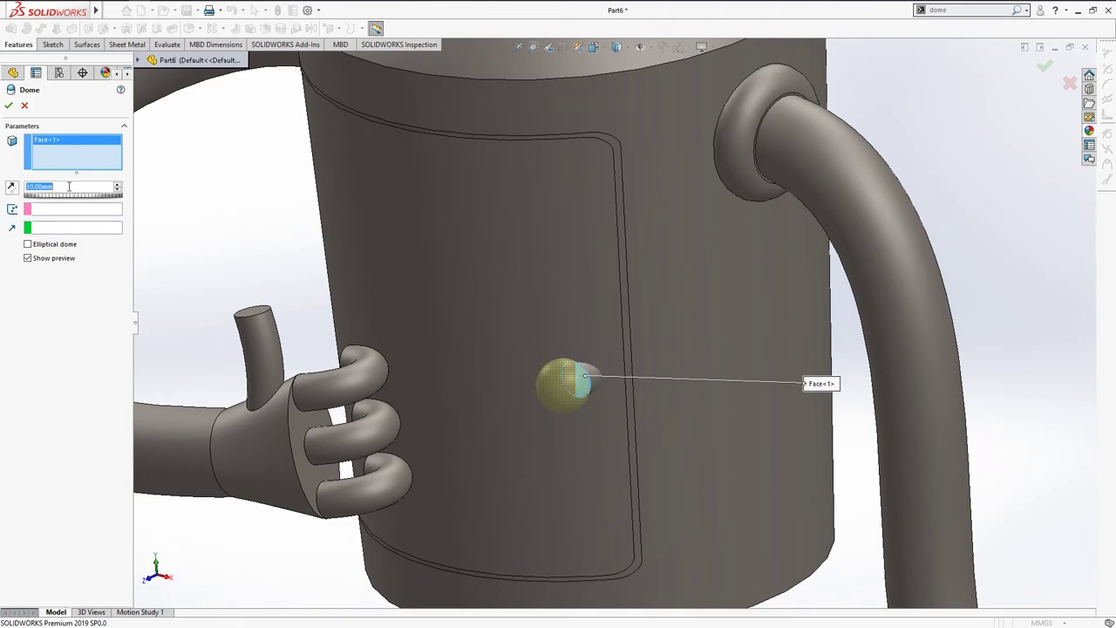
text(5)
key(Return)
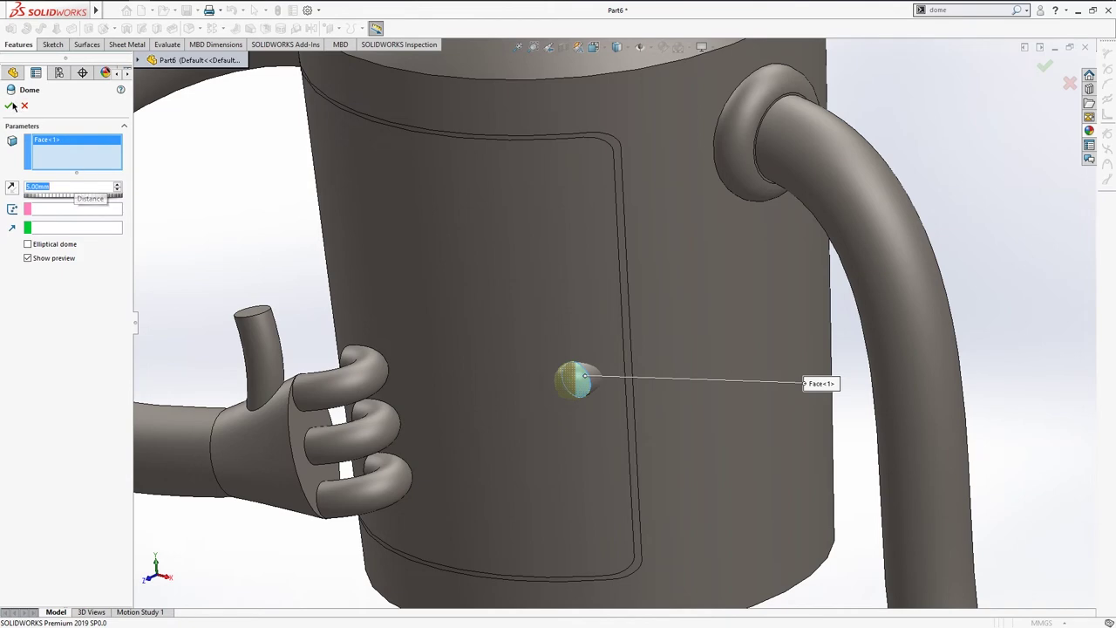
click(9, 104)
key(ctrl+1)
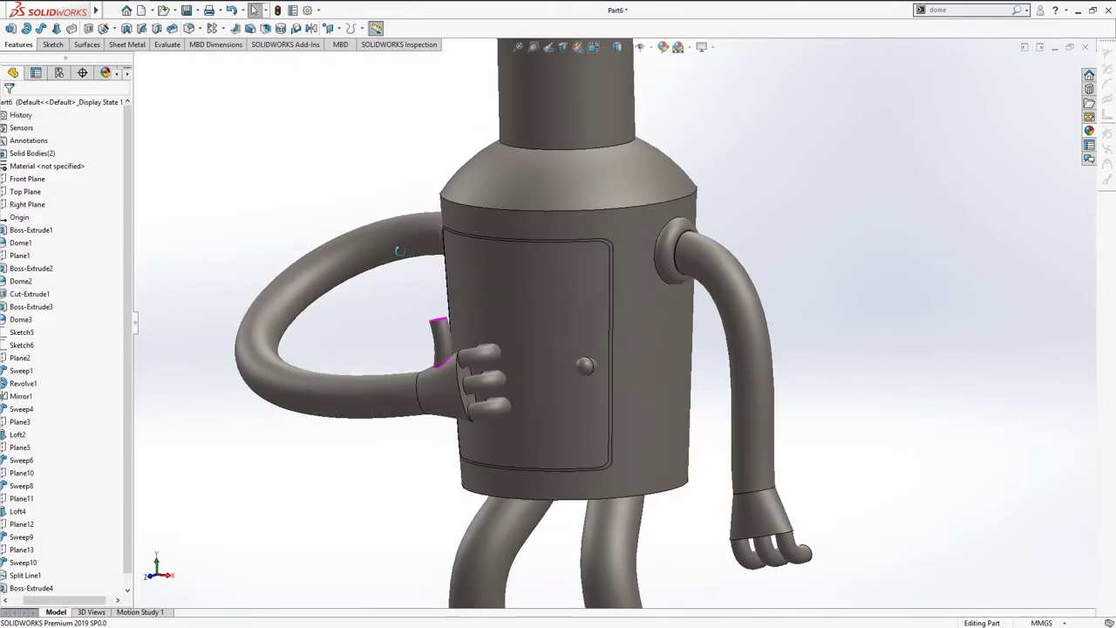
Step: Merge all bodies, including the Dome4 knob, into one solid with Combine set to Add
key(ctrl+7)
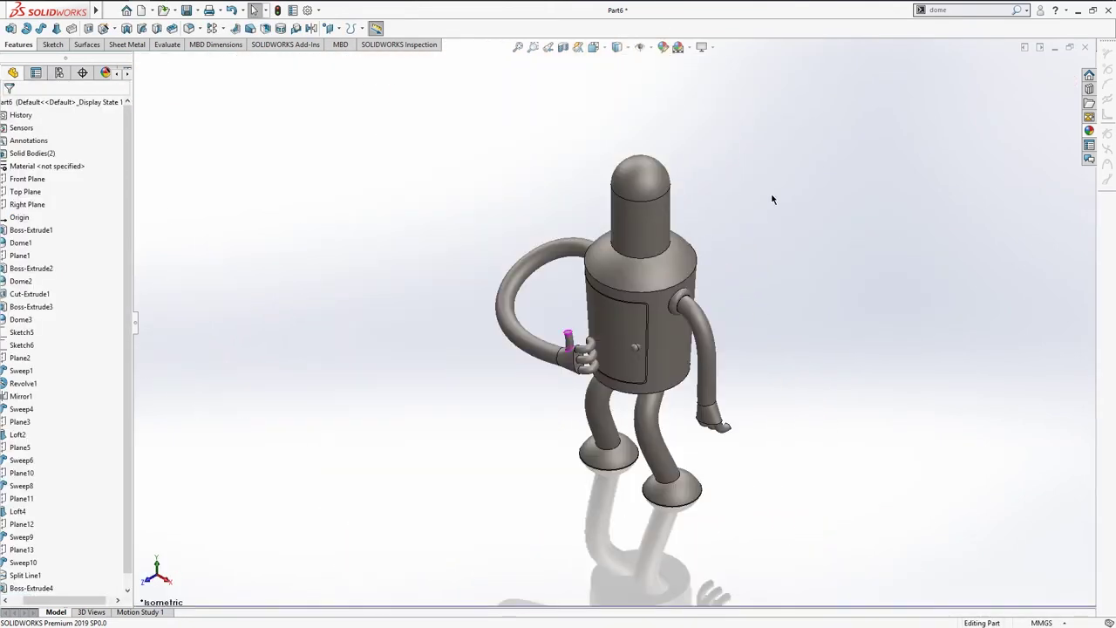
ctrl+middle_drag(729, 304, 654, 279)
text(combi)
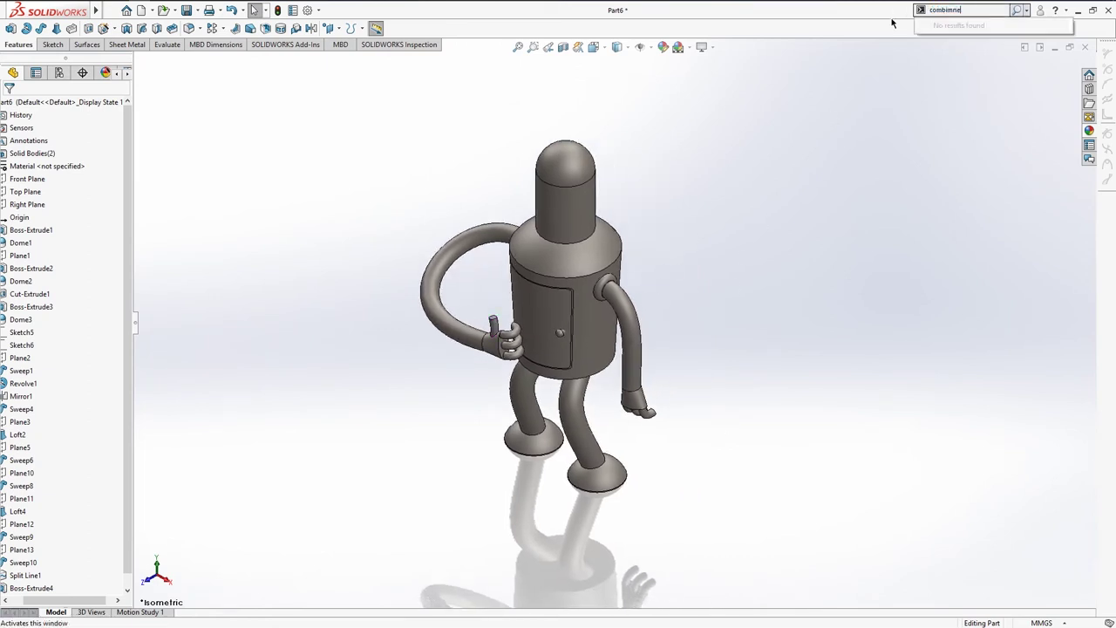
click(955, 25)
drag(294, 123, 789, 516)
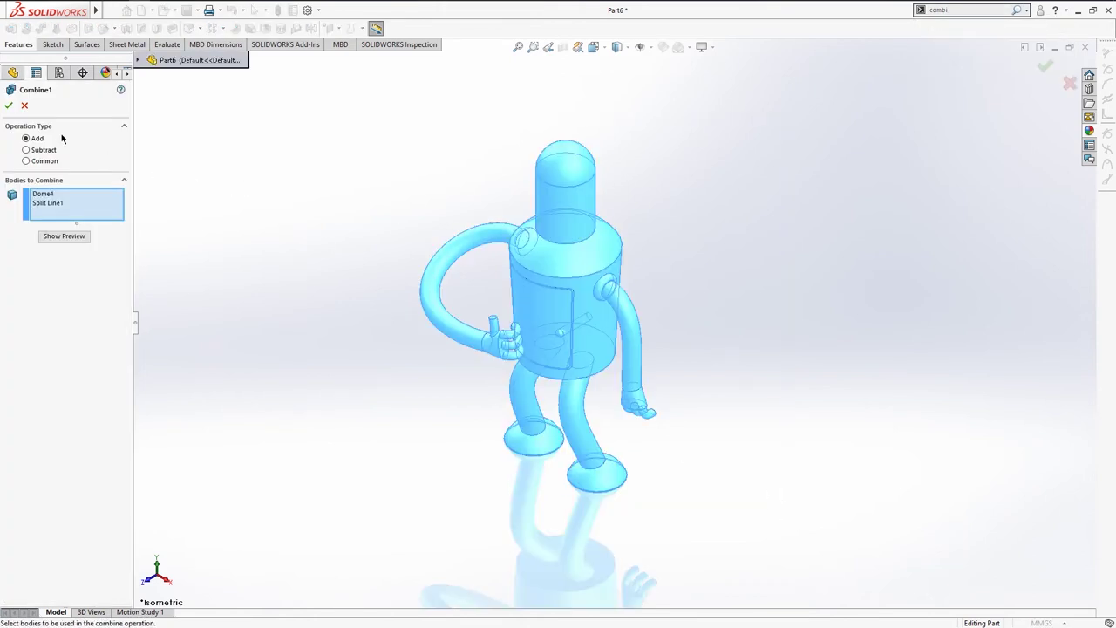
click(9, 107)
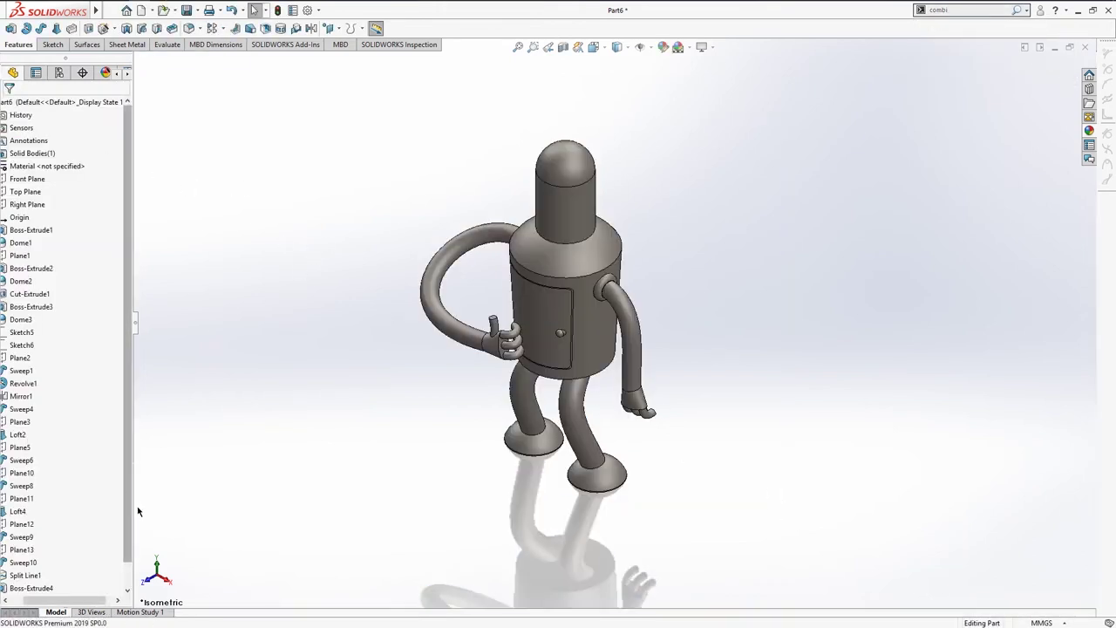
drag(83, 599, 23, 597)
key(ctrl+1)
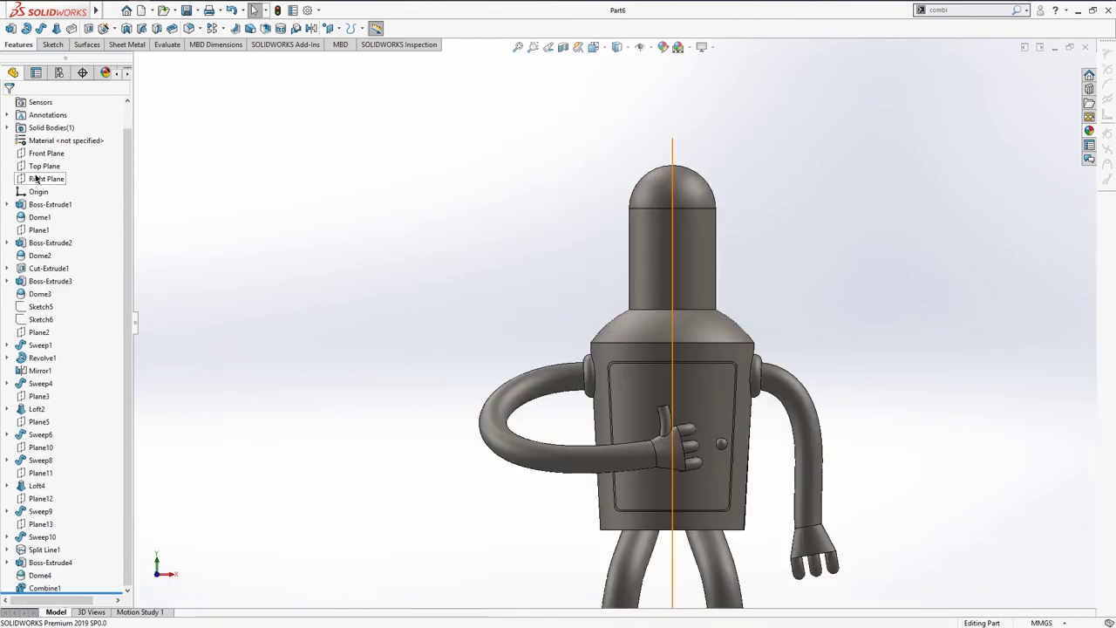
Step: Start a sketch on the Front Plane and draw a vertical line down onto the head's dome
click(46, 153)
click(48, 131)
scroll(506, 109, down, 5)
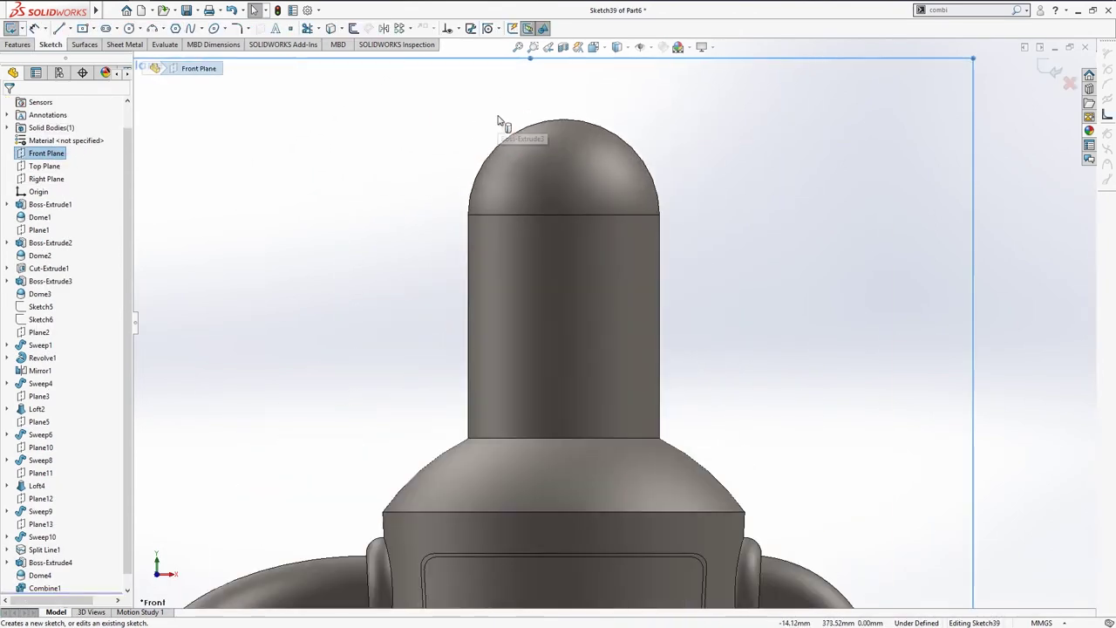
ctrl+middle_drag(498, 117, 513, 281)
key(l)
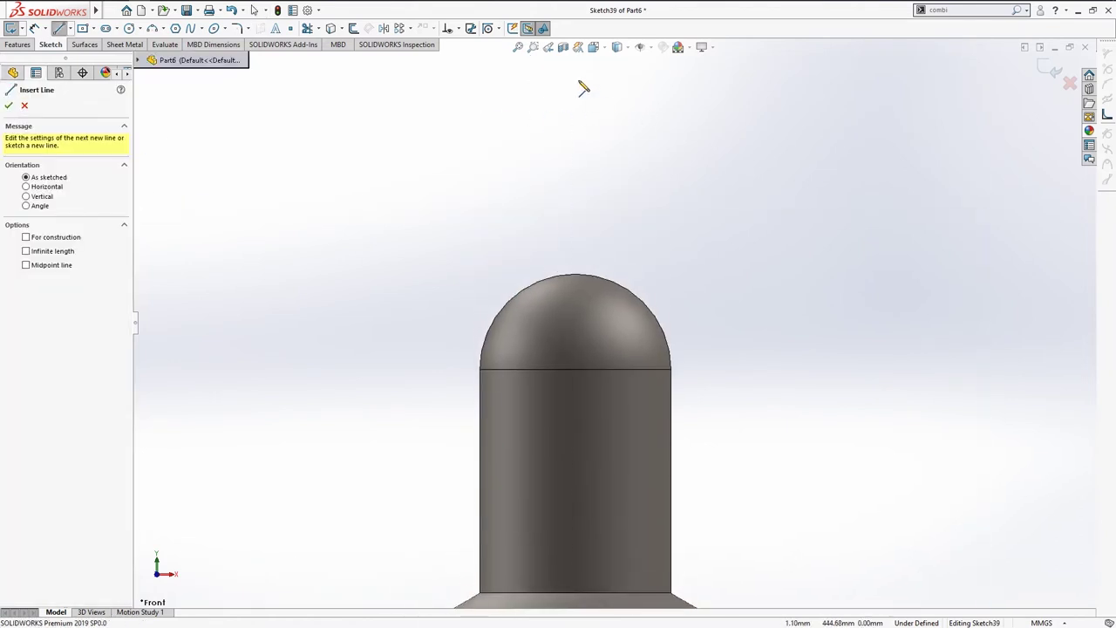
click(574, 80)
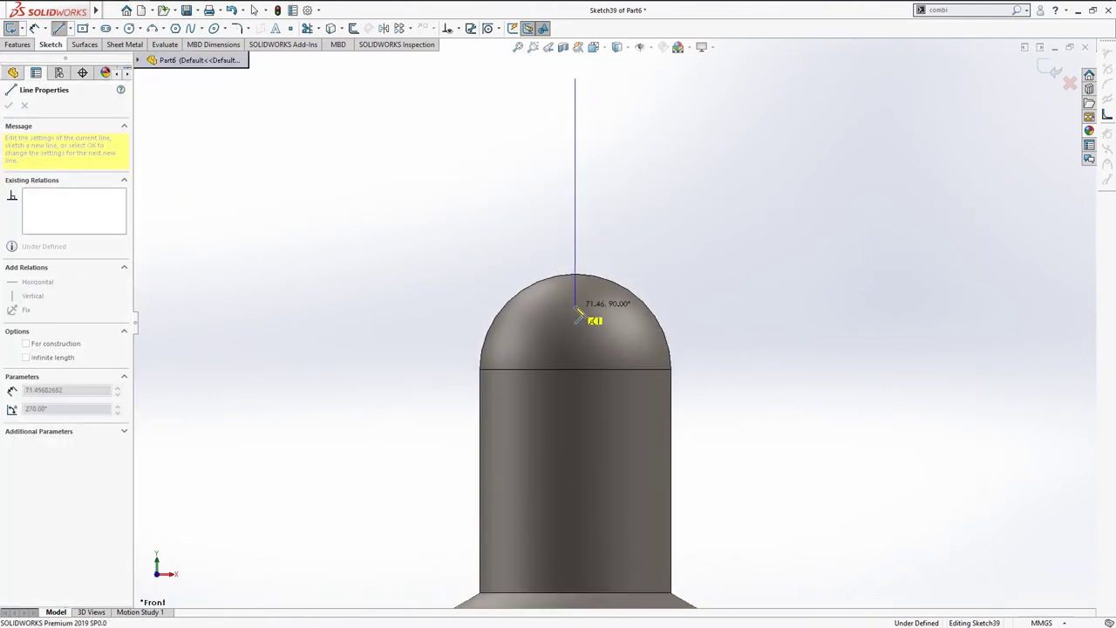
click(575, 305)
key(Escape)
Step: Dimension the antenna line 38 mm long, its bottom 28 mm above the dome's base edge
click(35, 28)
click(574, 175)
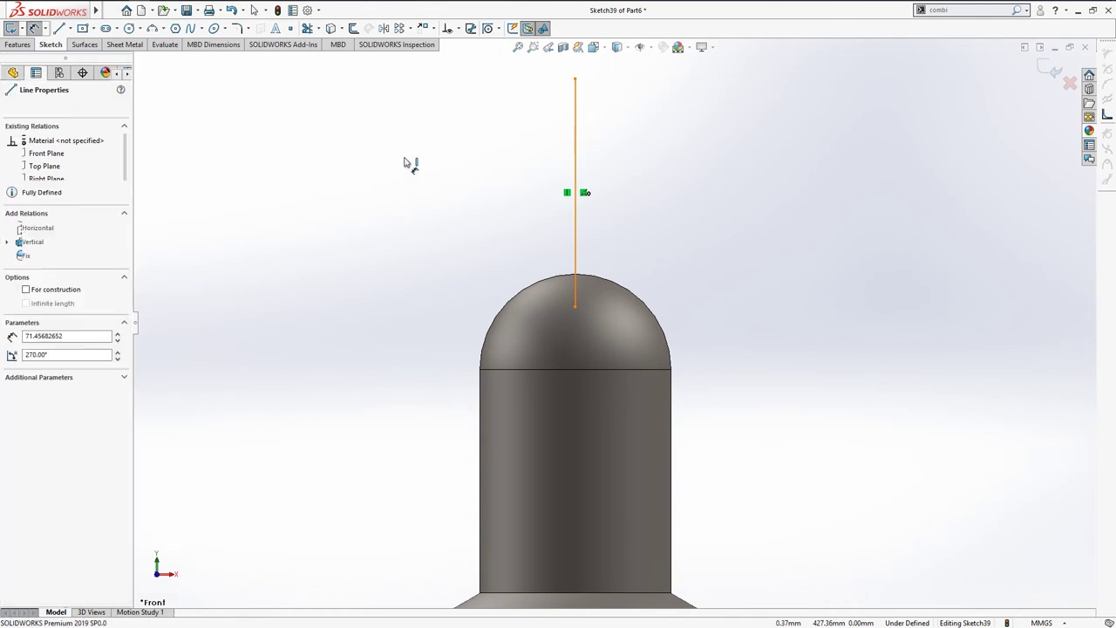
click(403, 162)
key(Return)
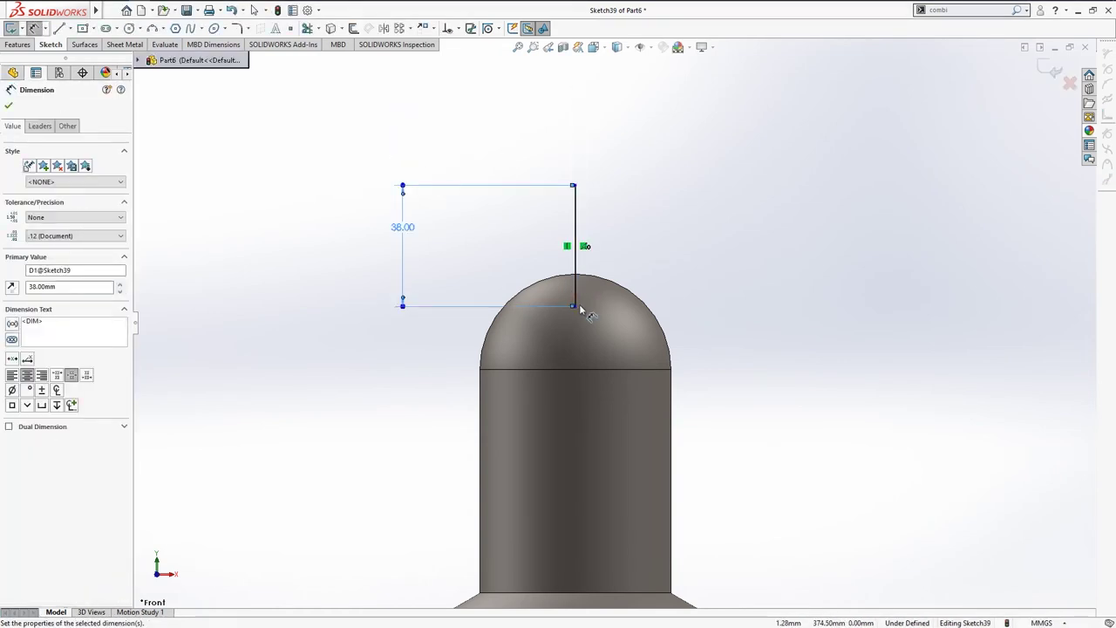
click(575, 305)
click(579, 368)
click(399, 352)
text(28)
key(Return)
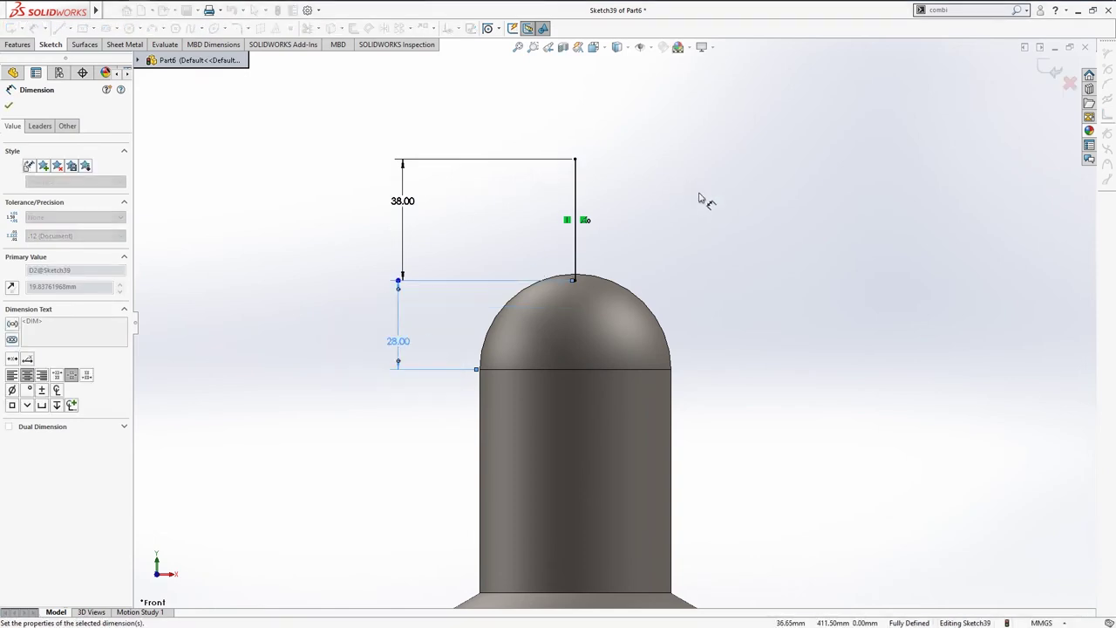
key(Escape)
scroll(697, 199, down, 3)
Step: Draw a short line along the head top at the antenna line's base
key(l)
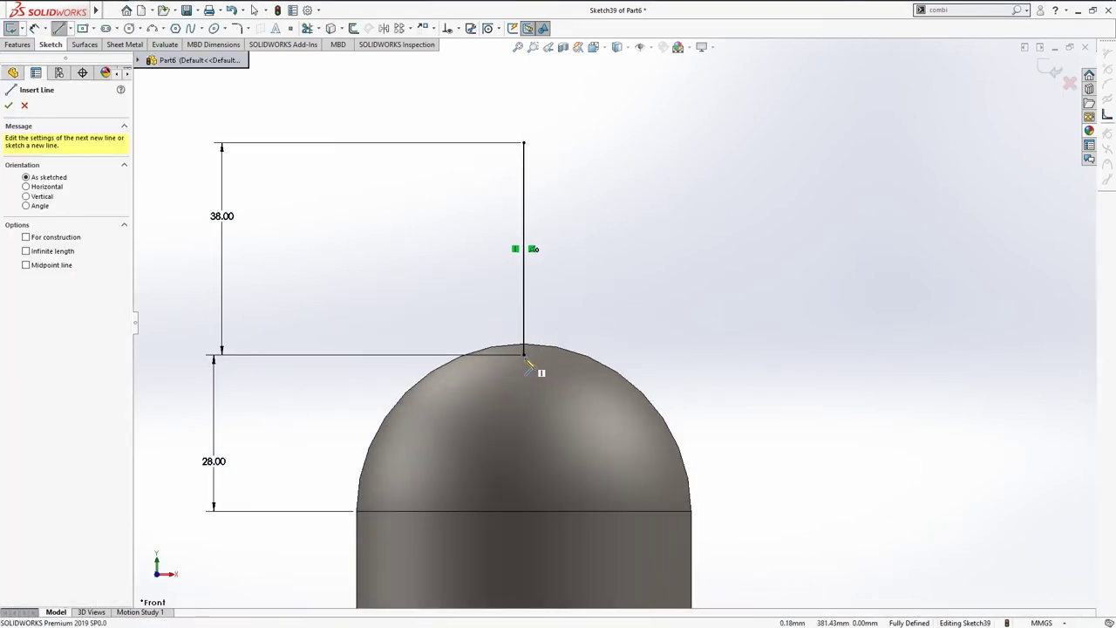
click(524, 354)
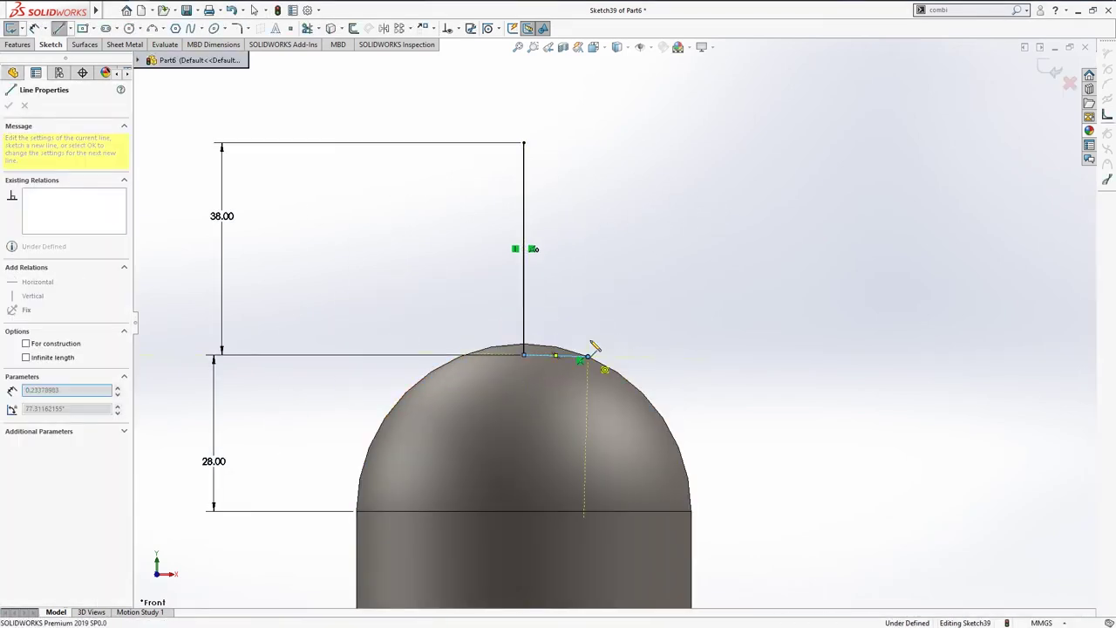
click(590, 356)
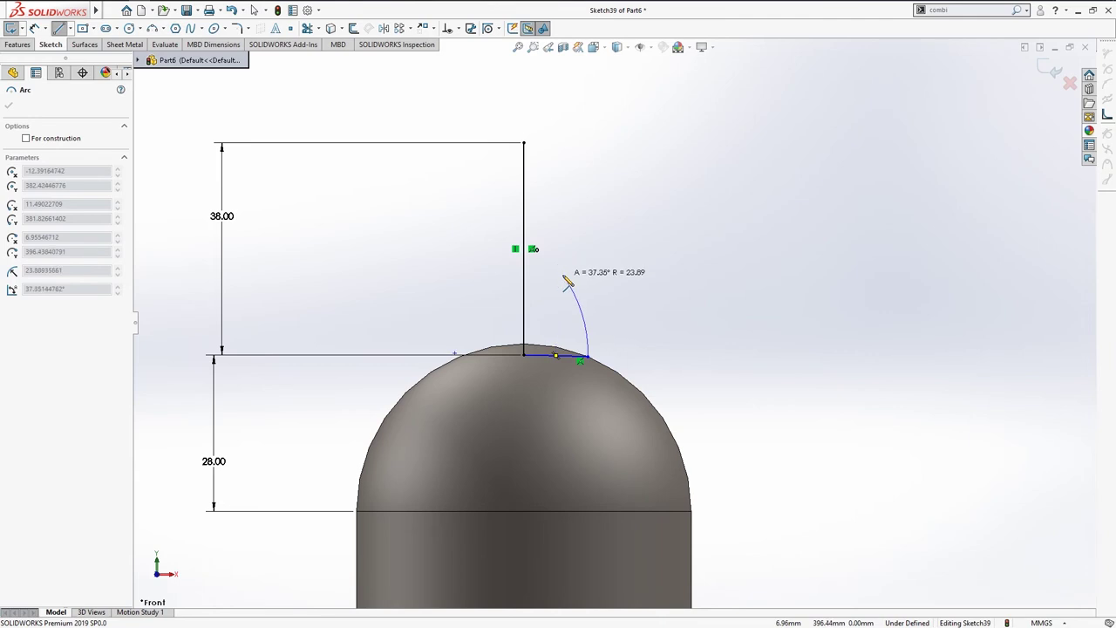
key(Escape)
Step: Draw a quarter-circle three-point arc from the top of the antenna line
key(s)
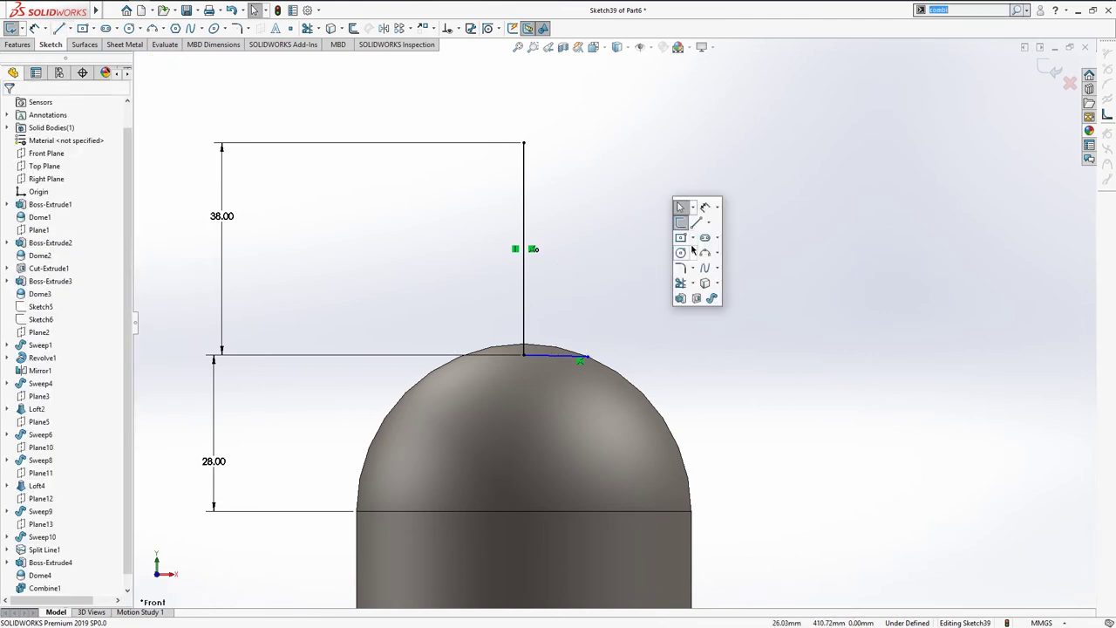
click(705, 253)
click(524, 142)
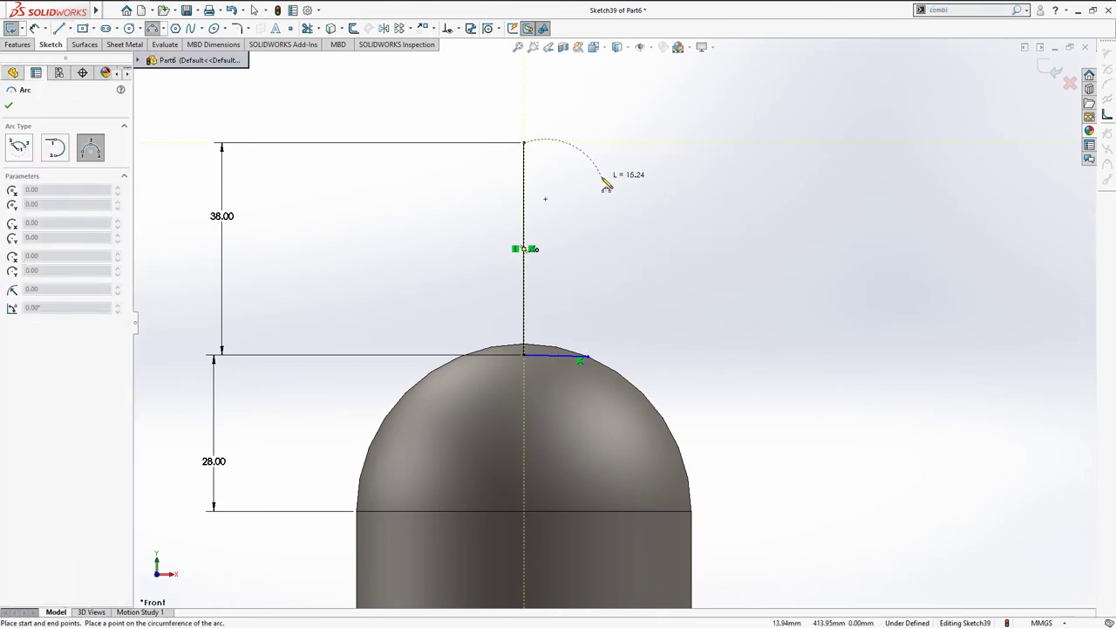
key(Escape)
key(s)
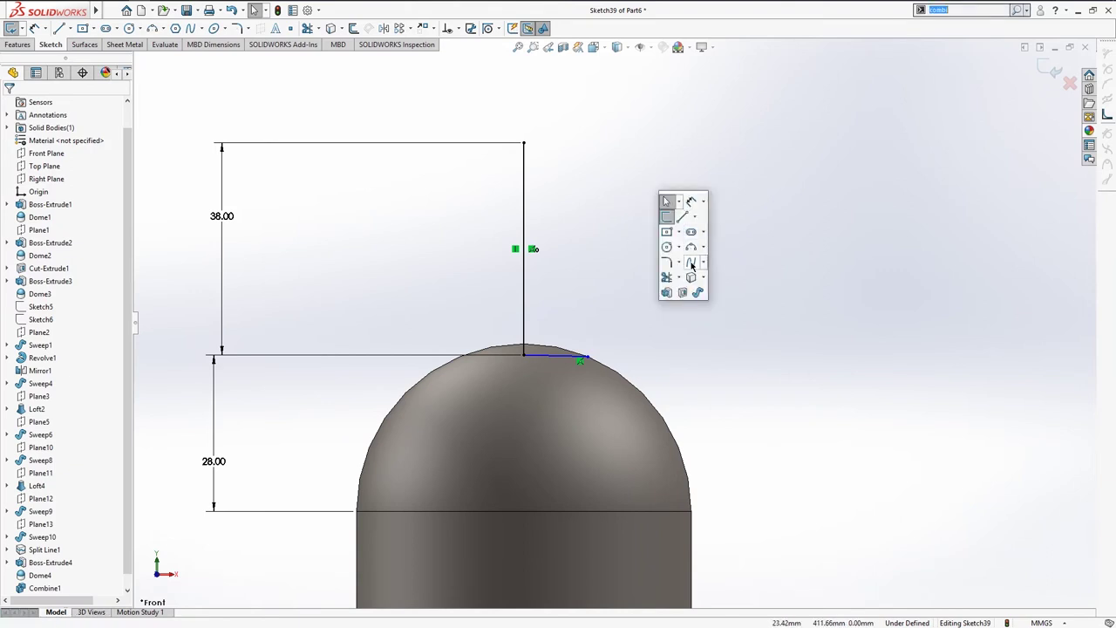
click(691, 246)
click(524, 142)
click(577, 171)
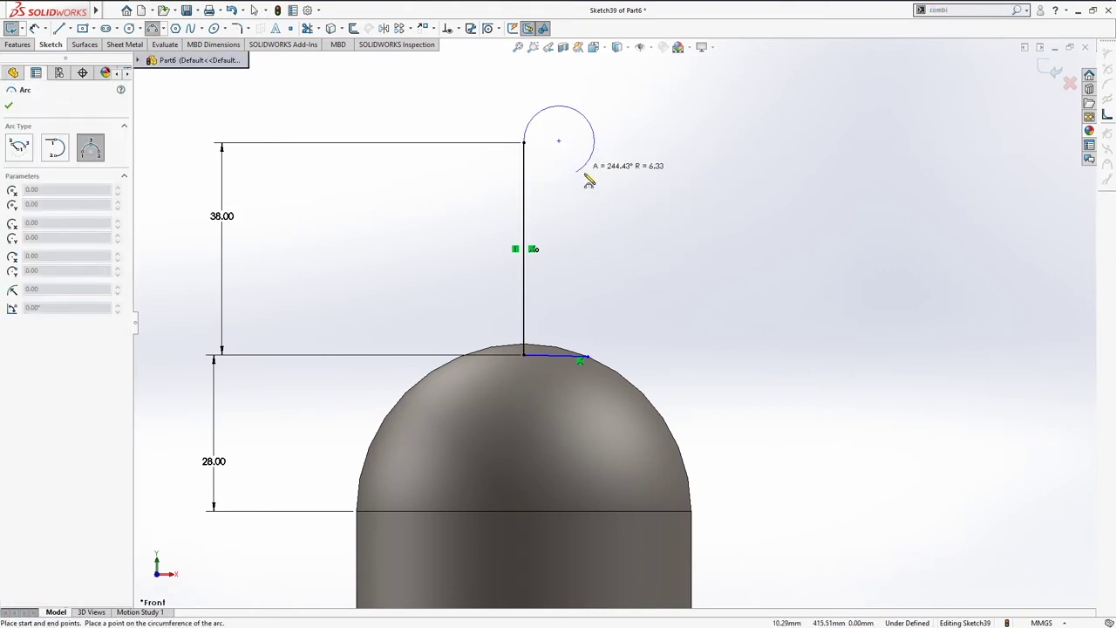
ctrl+middle_drag(587, 174, 593, 240)
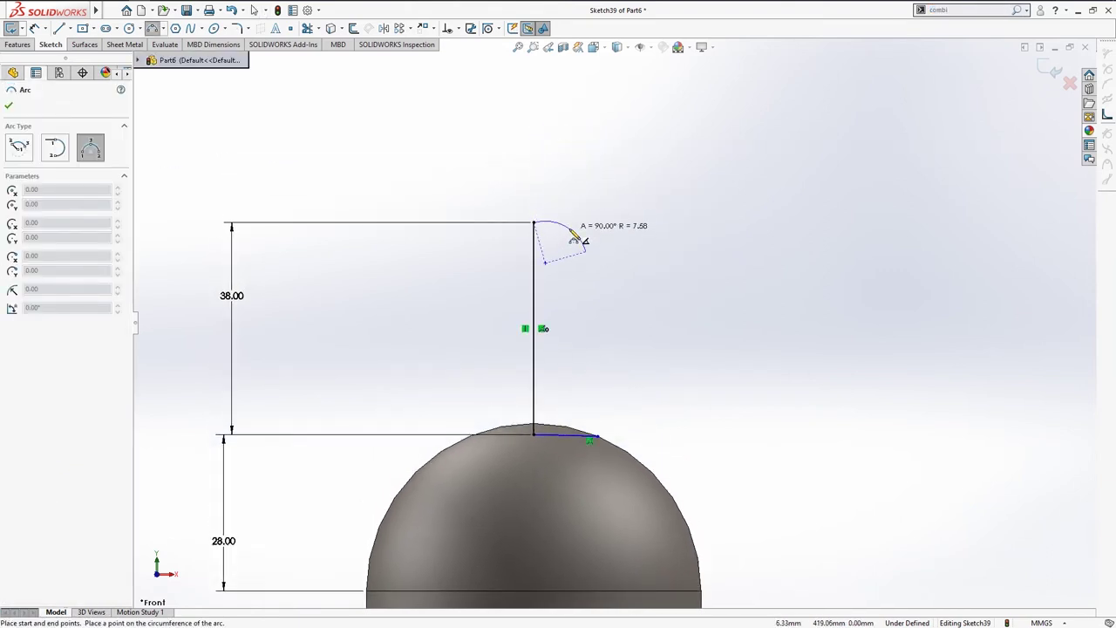
click(575, 237)
Step: Give the top arc a 5 mm radius and place its centre on the vertical line
right_drag(650, 309, 649, 262)
click(568, 230)
click(581, 189)
text(5)
key(Return)
key(Escape)
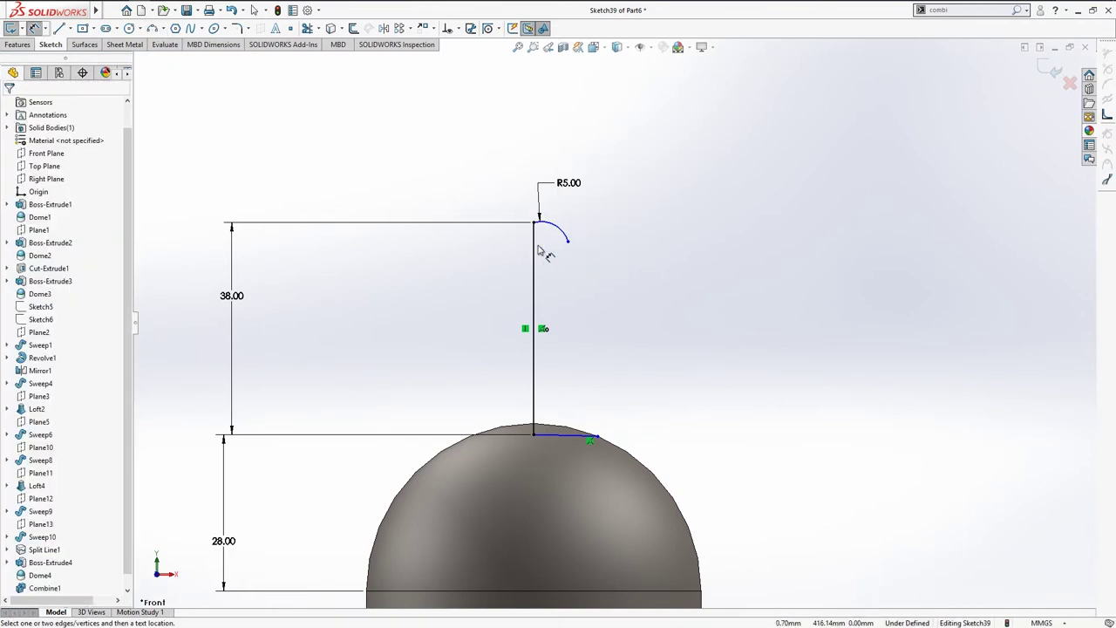
click(534, 253)
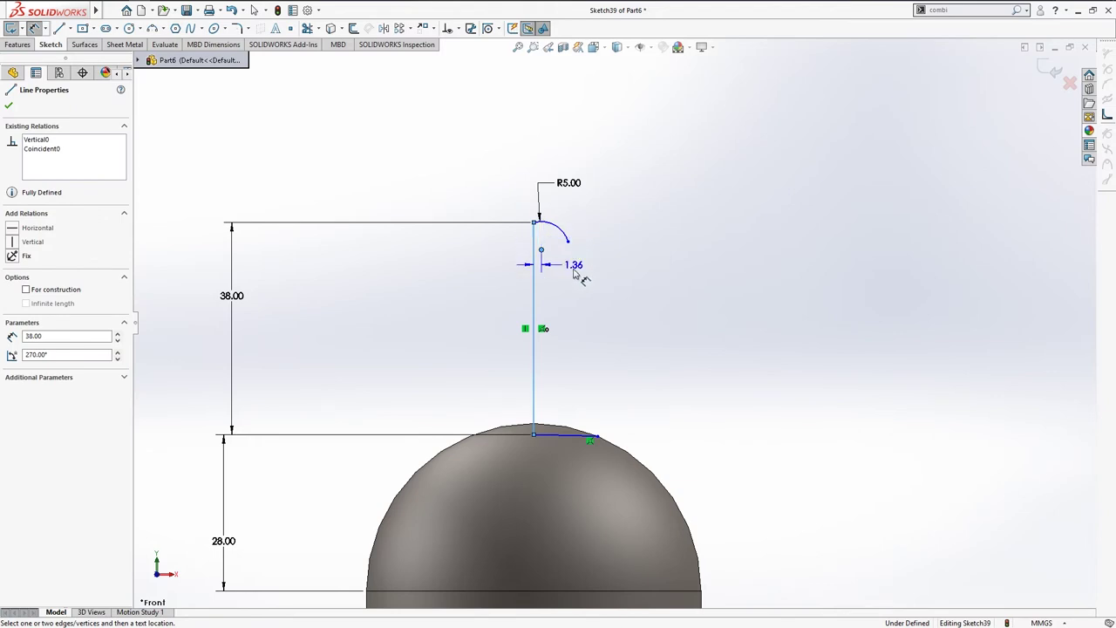
key(Escape)
click(540, 249)
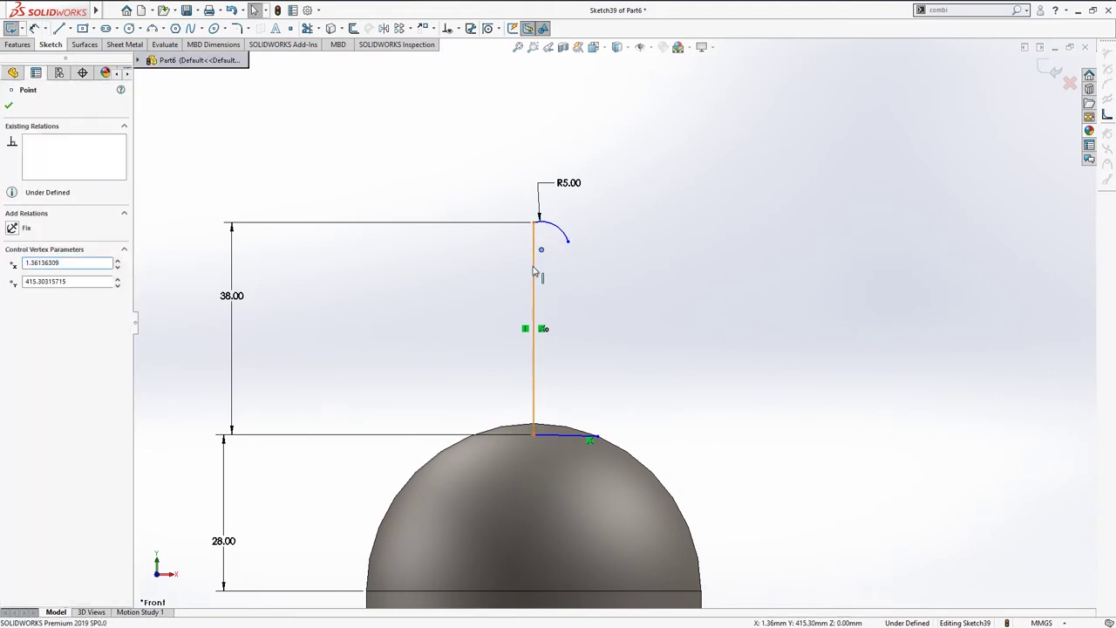
ctrl+click(534, 257)
click(585, 217)
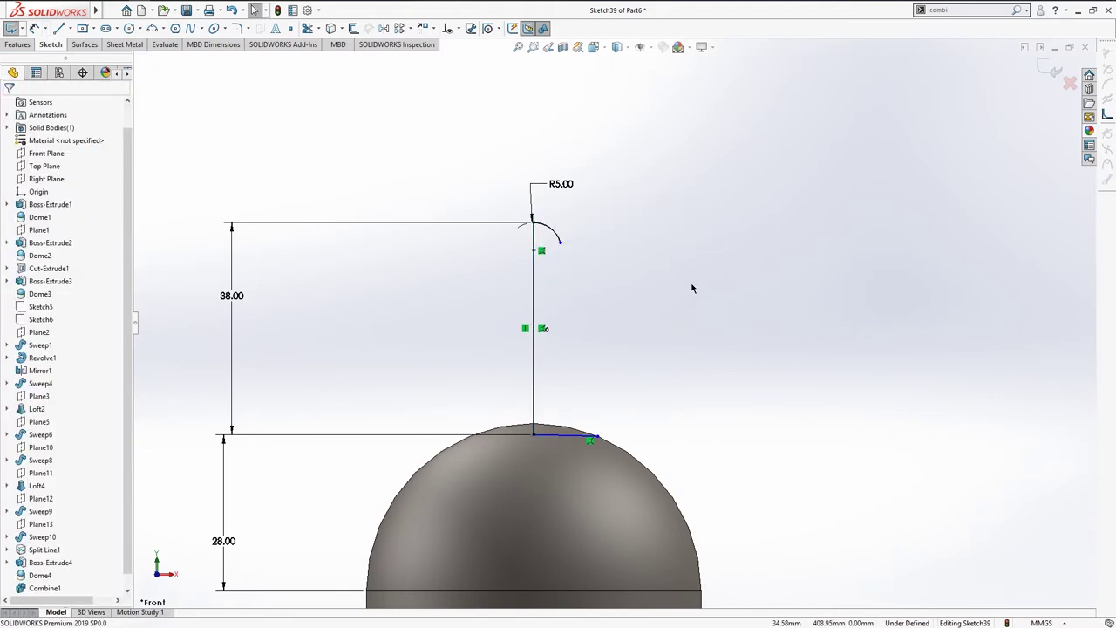
Step: Make the short base line along the head top horizontal
key(l)
scroll(610, 375, up, 2)
key(Escape)
key(s)
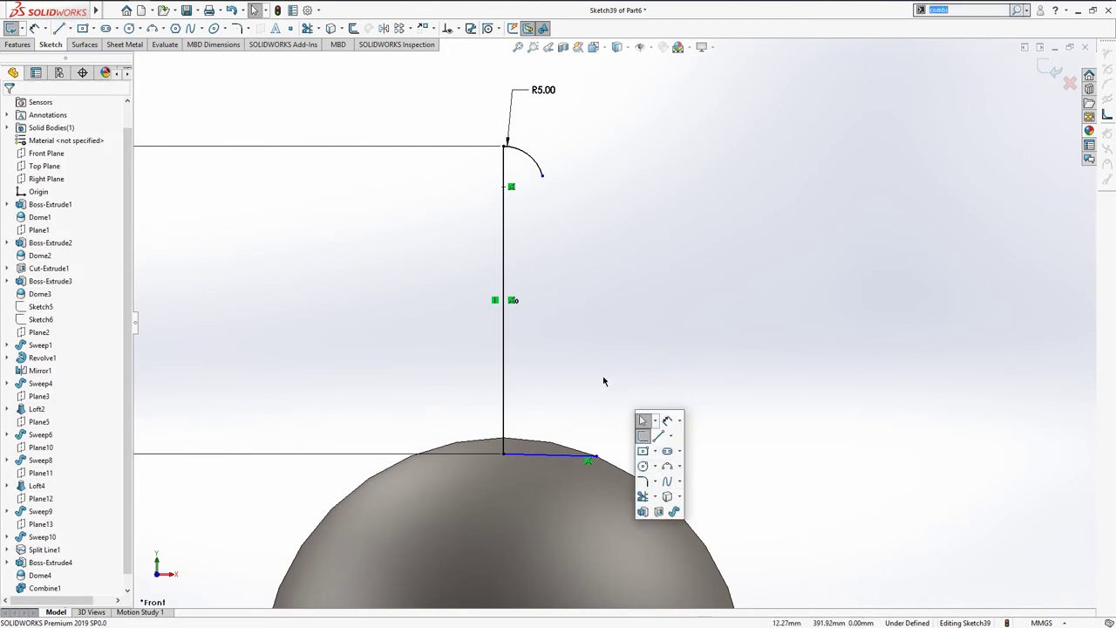
click(605, 419)
click(589, 457)
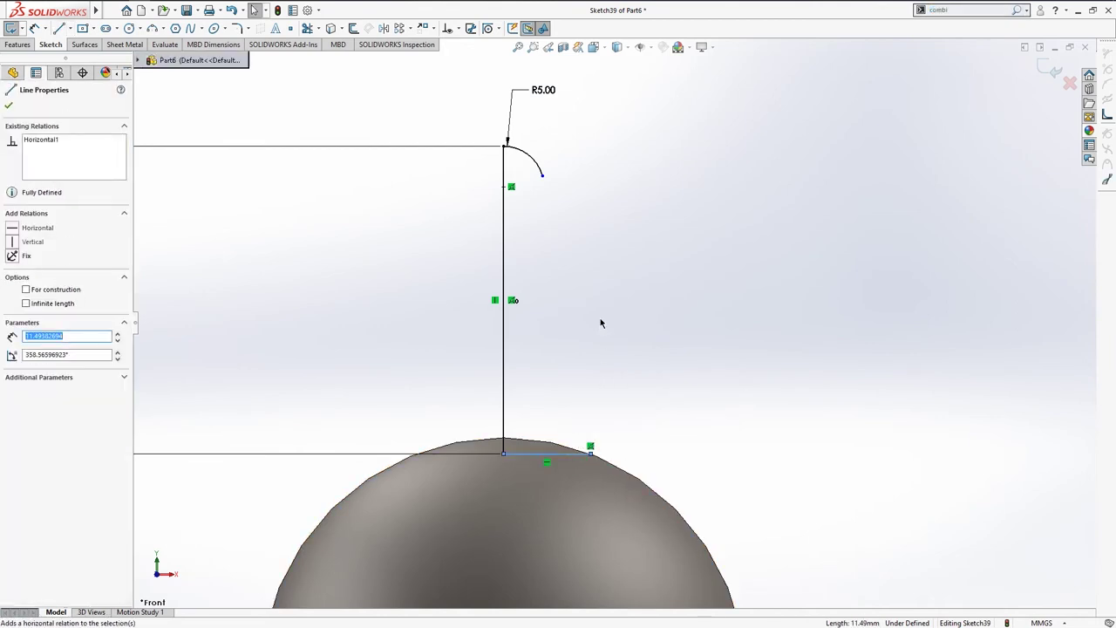
key(Escape)
Step: Draw a lower three-point arc rising from the base line's outer end with a 15 mm radius
key(s)
click(635, 375)
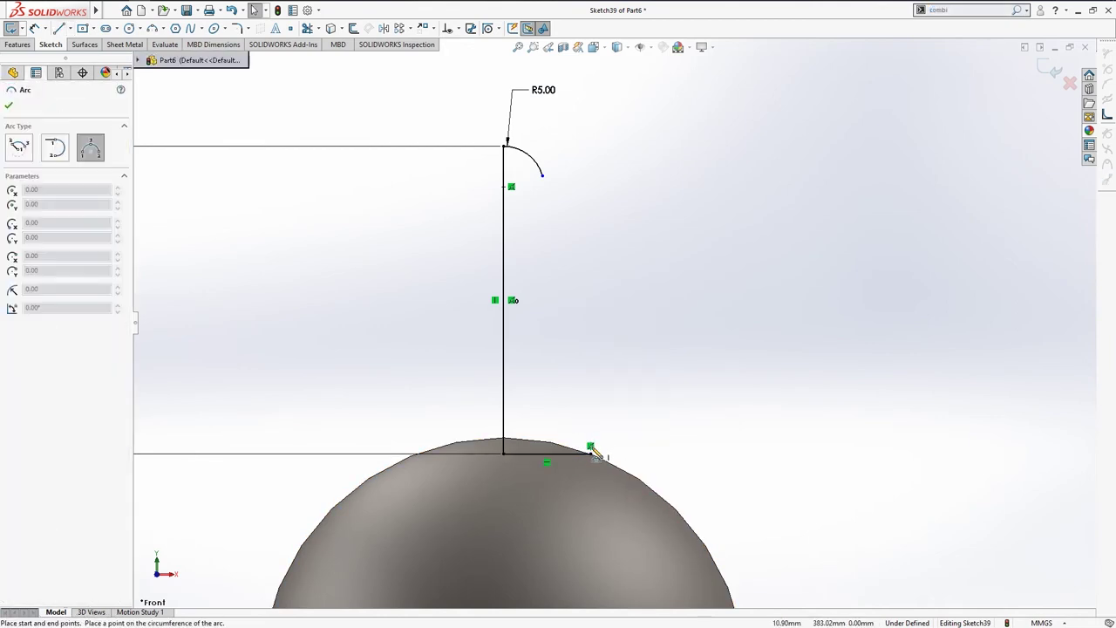
click(591, 454)
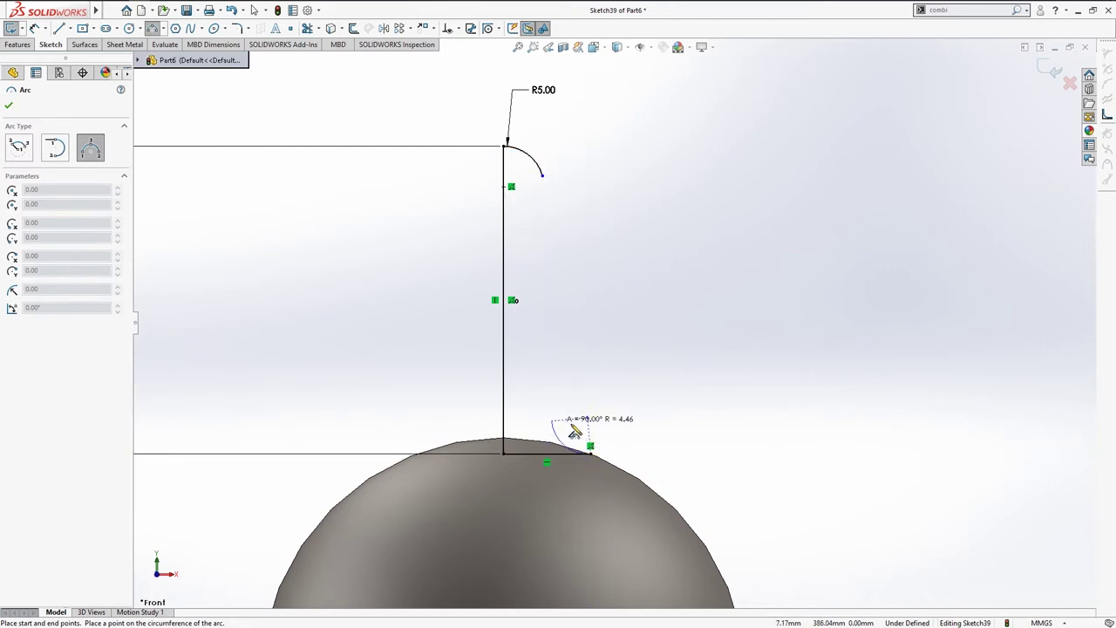
click(575, 440)
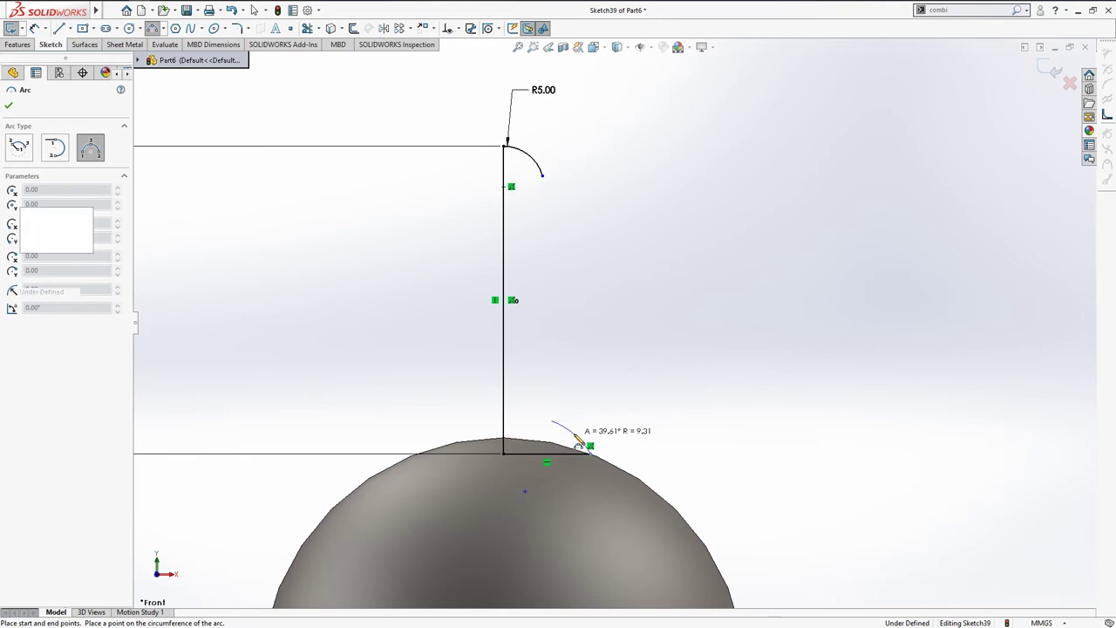
key(Escape)
click(576, 438)
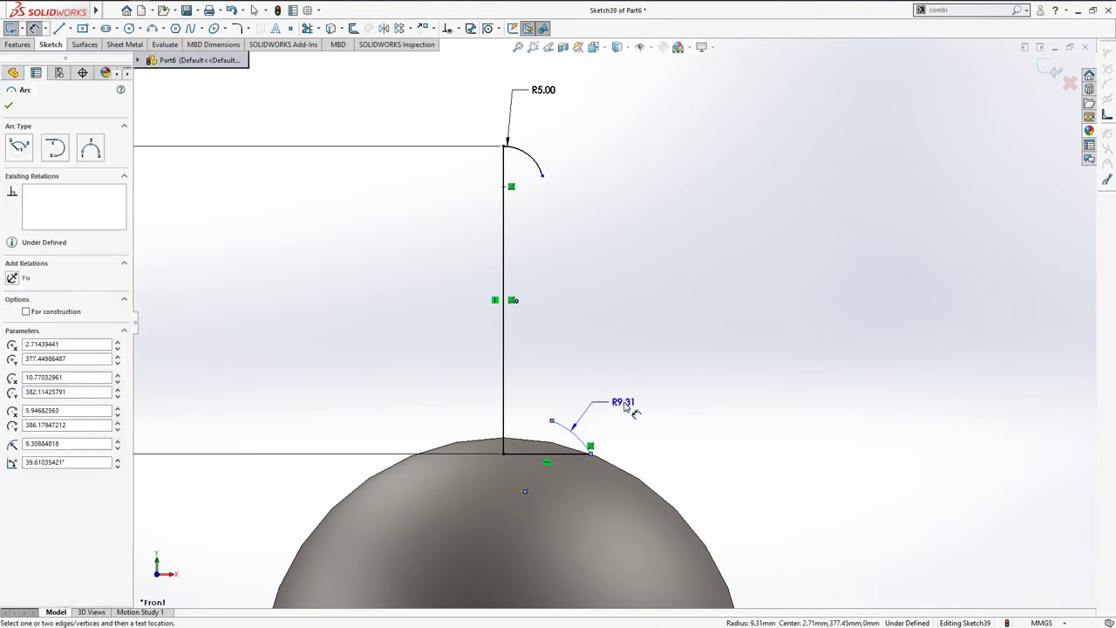
click(619, 388)
key(Return)
Step: Dimension the lower arc's upper end 5 mm from the vertical line
key(Escape)
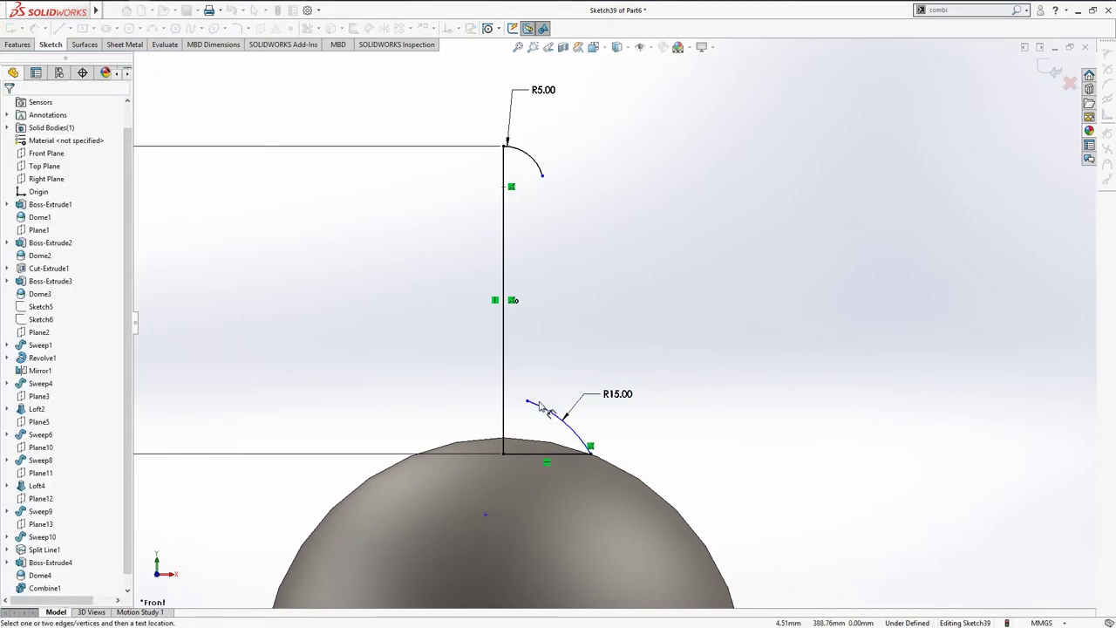
click(526, 401)
ctrl+click(504, 394)
key(d)
click(478, 388)
key(Return)
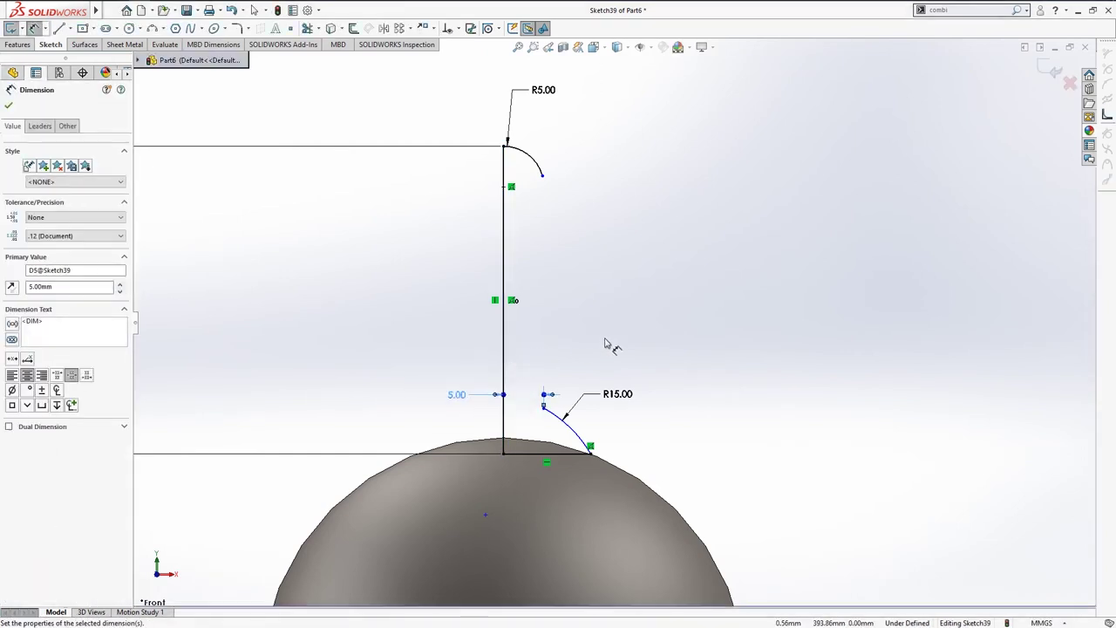
key(Escape)
Step: Drag the R15 arc's centre and endpoint to reshape the flared antenna base
key(l)
key(Escape)
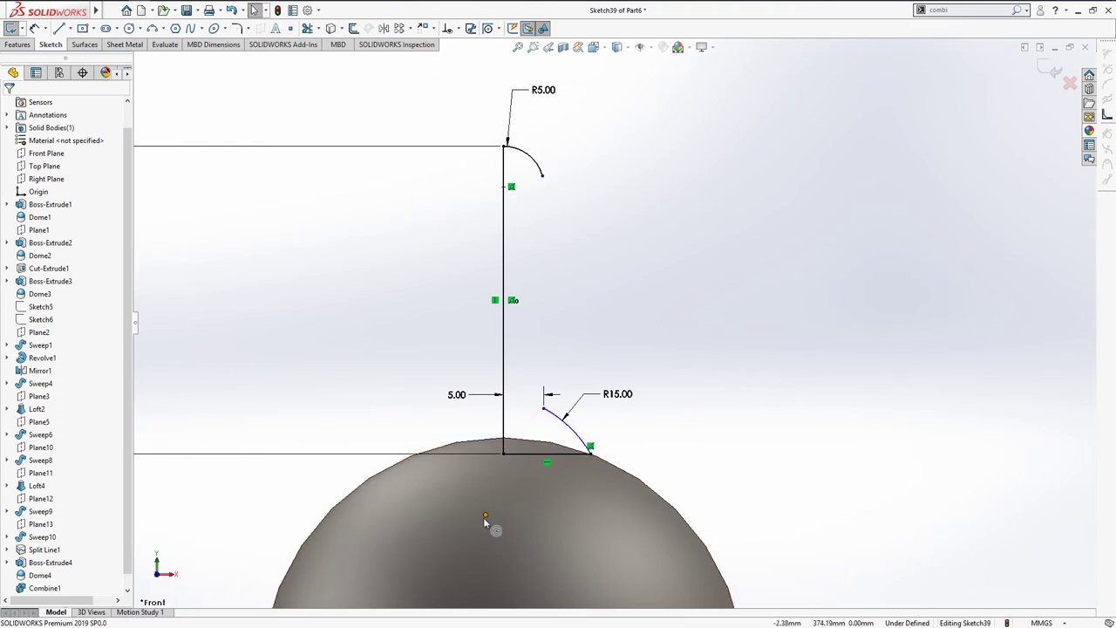
drag(506, 478, 526, 452)
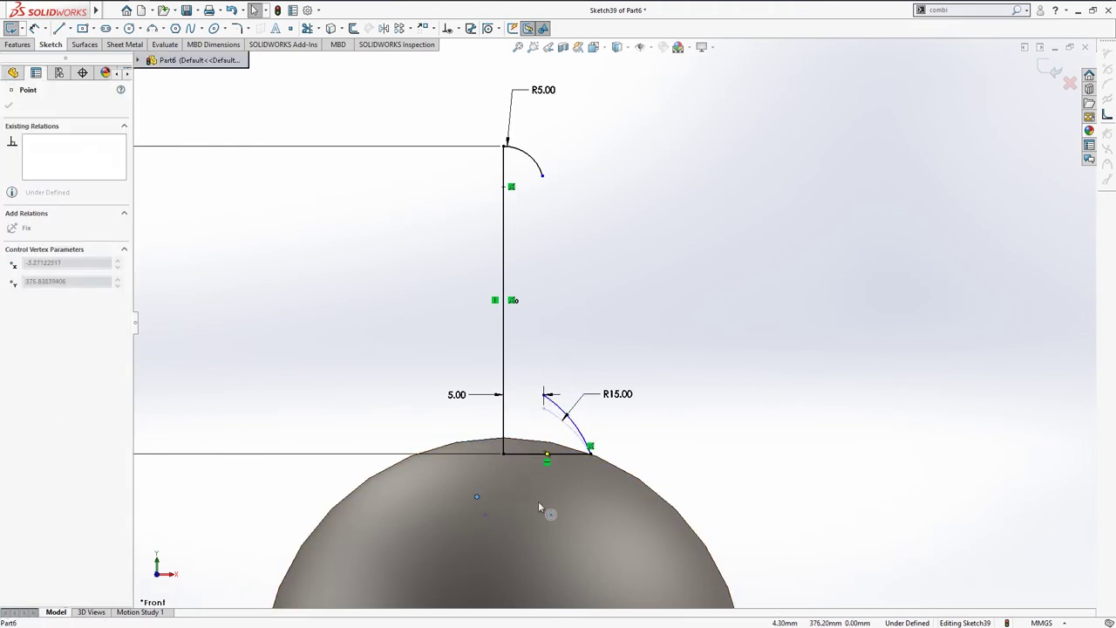
drag(477, 497, 478, 501)
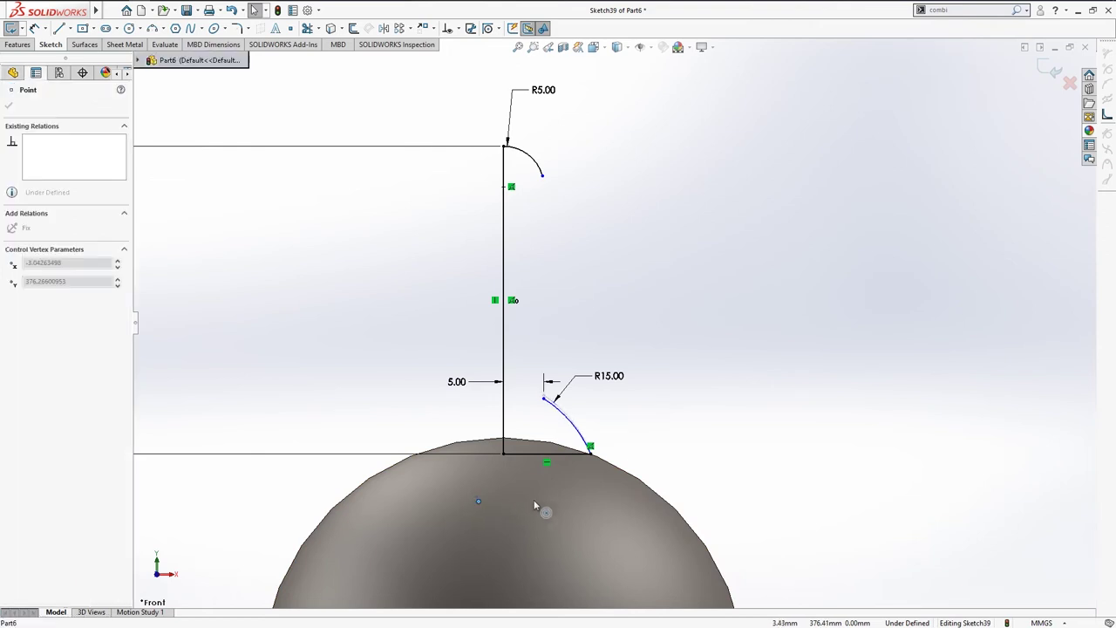
drag(564, 529, 588, 443)
key(Escape)
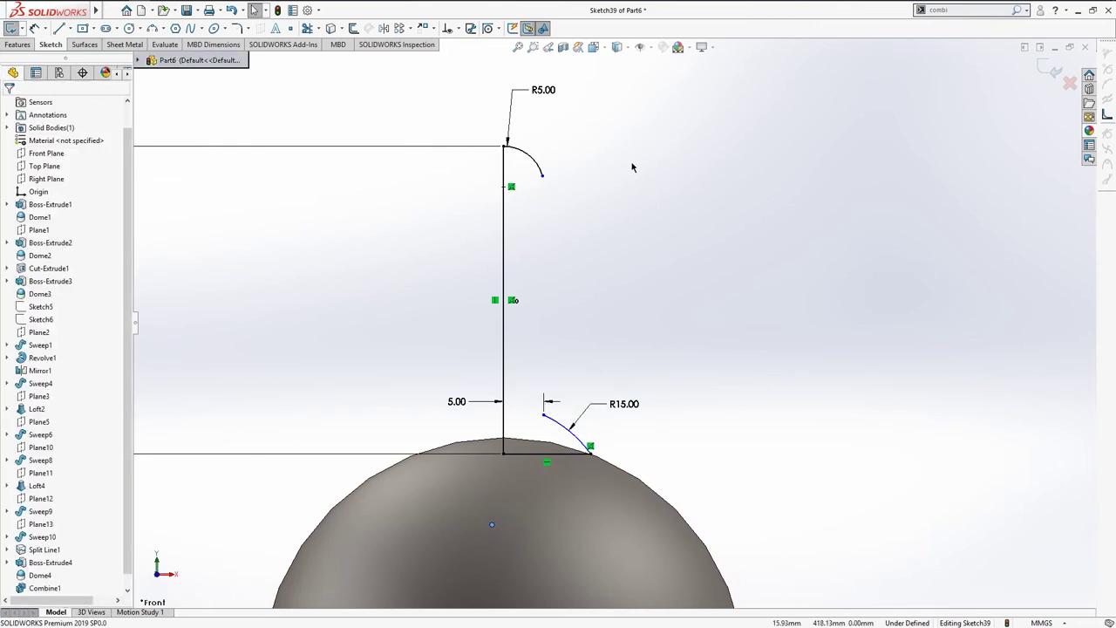
Step: Close the profile with a tapered line from the R5 arc's end to the R15 arc's end
key(l)
click(542, 176)
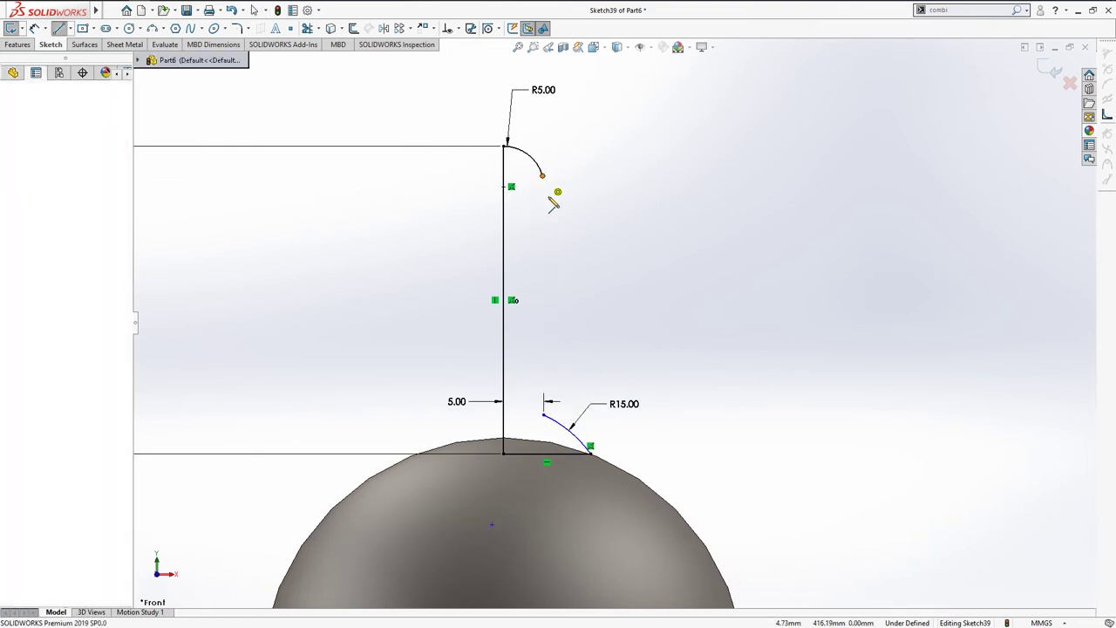
click(543, 414)
key(Escape)
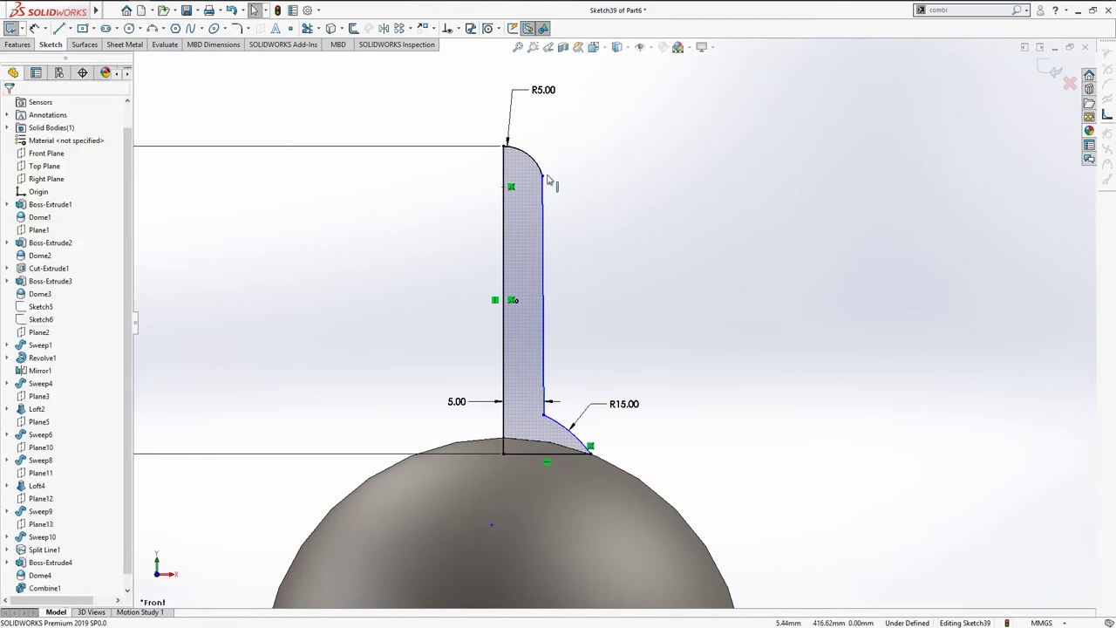
drag(542, 175, 538, 164)
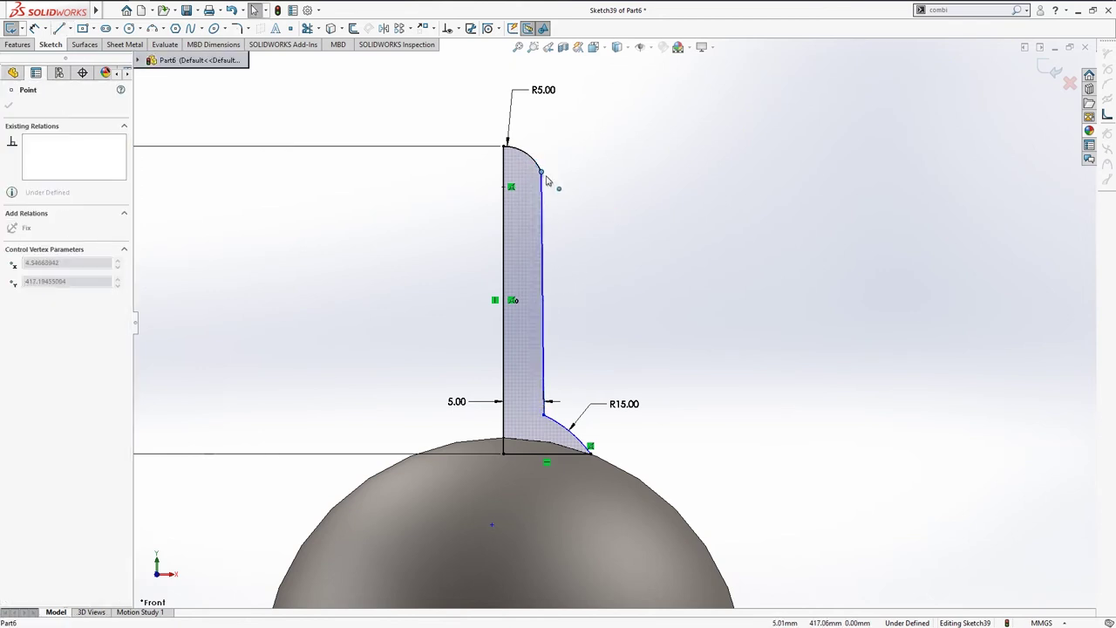
drag(545, 218, 536, 234)
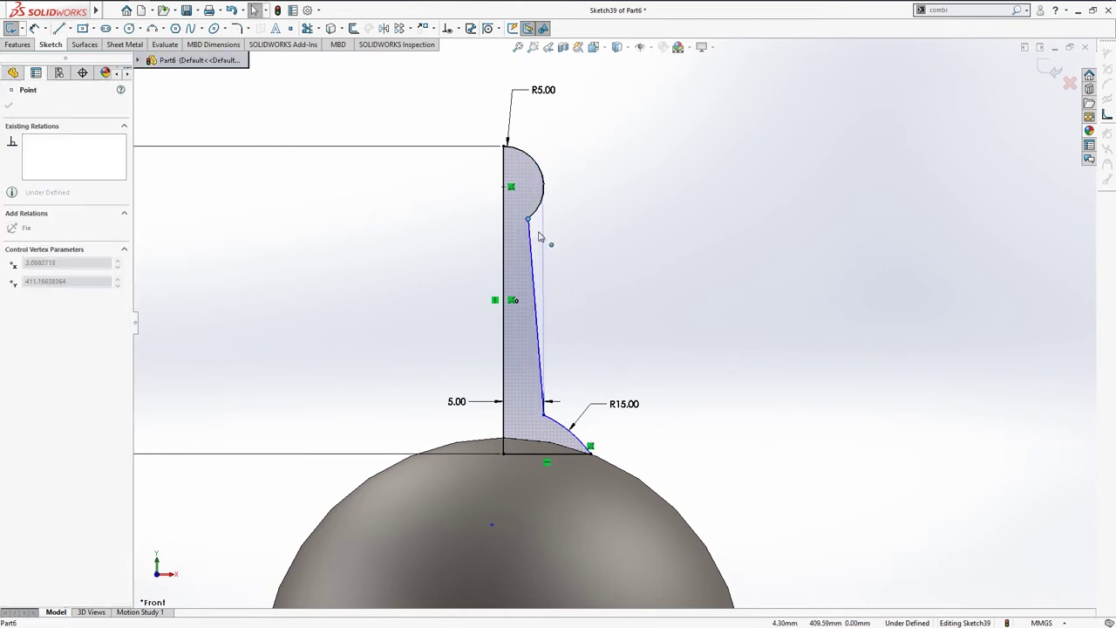
Step: Dimension the 3 mm width between the R5 arc's end and the vertical antenna line
key(d)
click(528, 221)
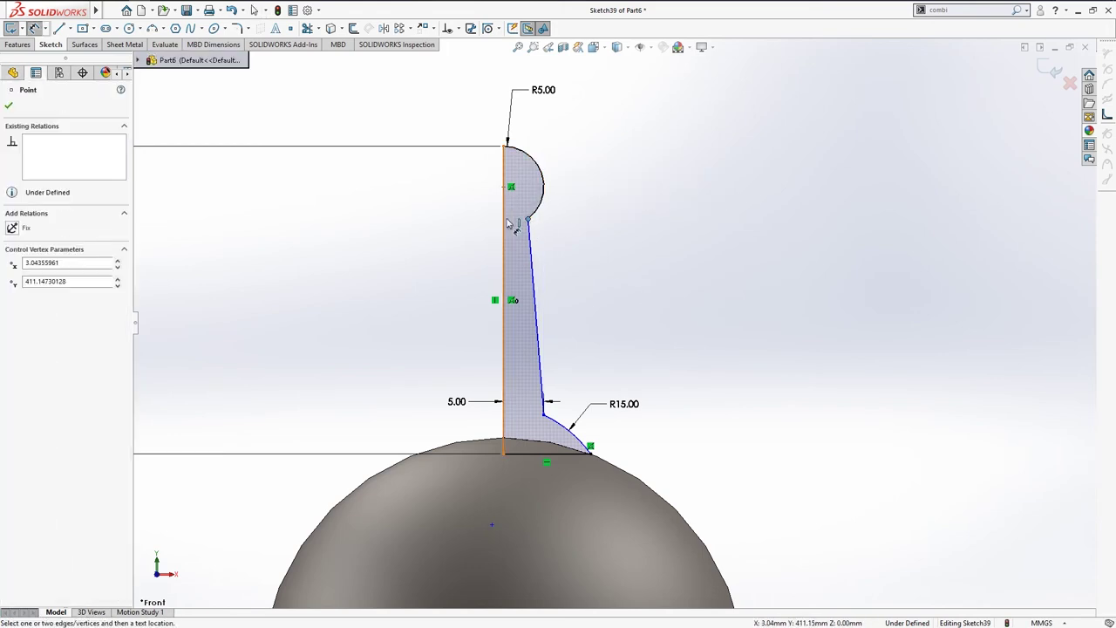
click(503, 225)
click(471, 230)
key(Return)
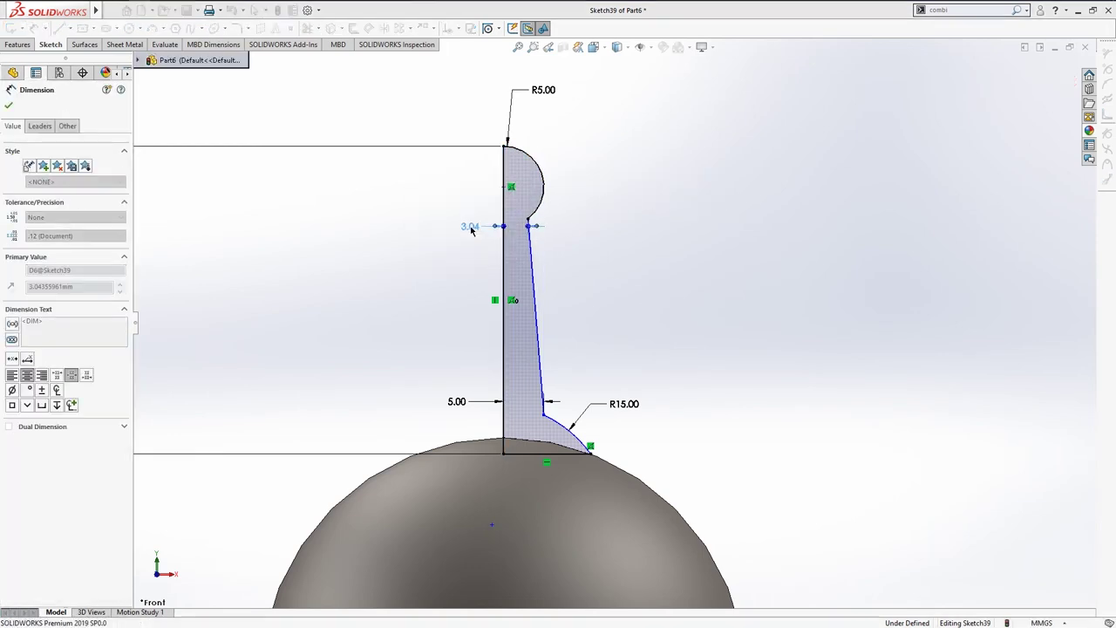
key(Escape)
scroll(591, 463, down, 3)
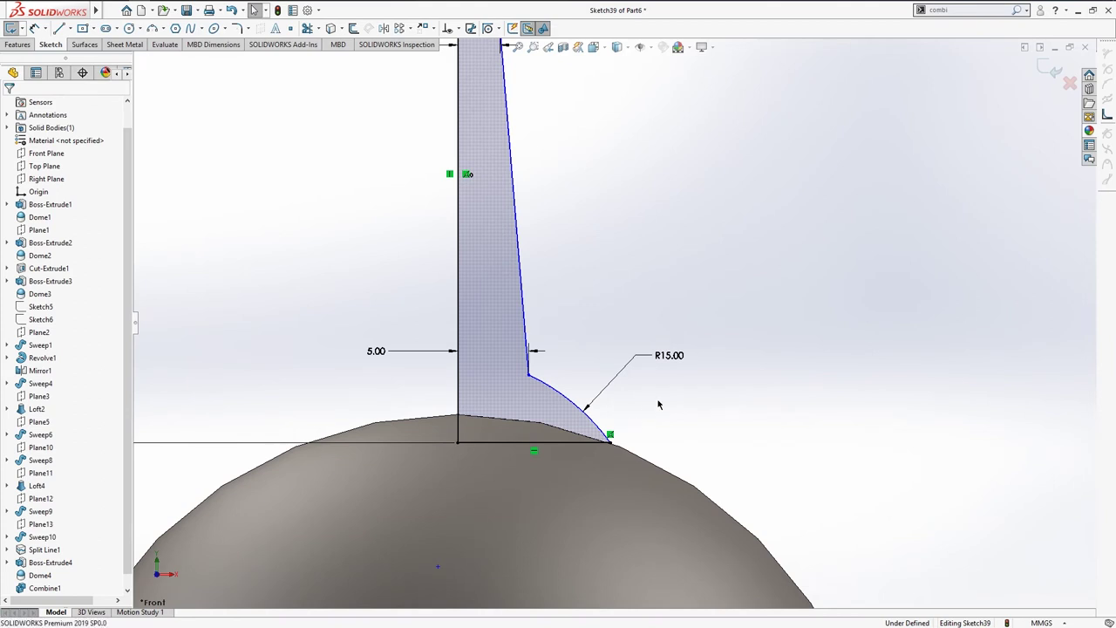
scroll(649, 348, up, 2)
scroll(630, 281, up, 1)
scroll(638, 262, up, 1)
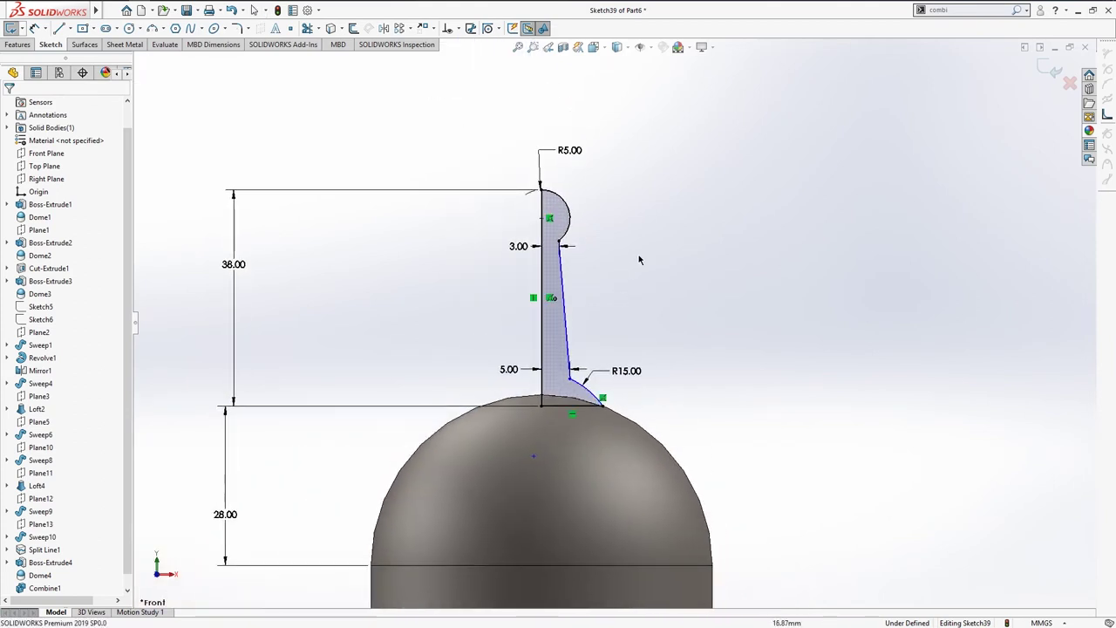
key(ctrl+7)
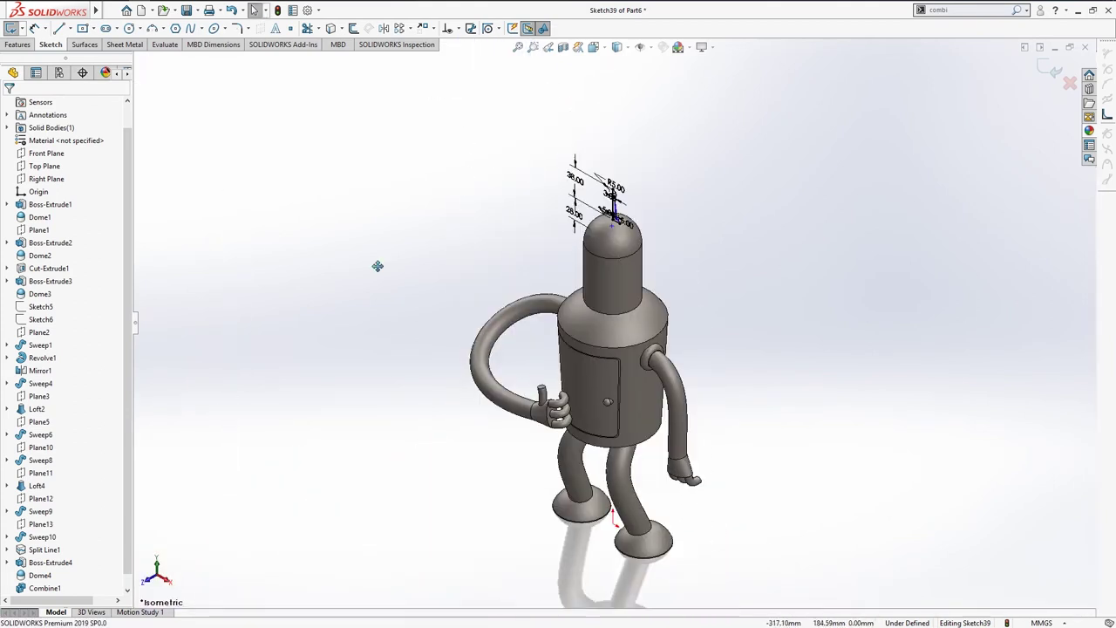
click(18, 45)
Step: Revolve the antenna profile 360° about its vertical centreline into a ball-tipped antenna
click(40, 29)
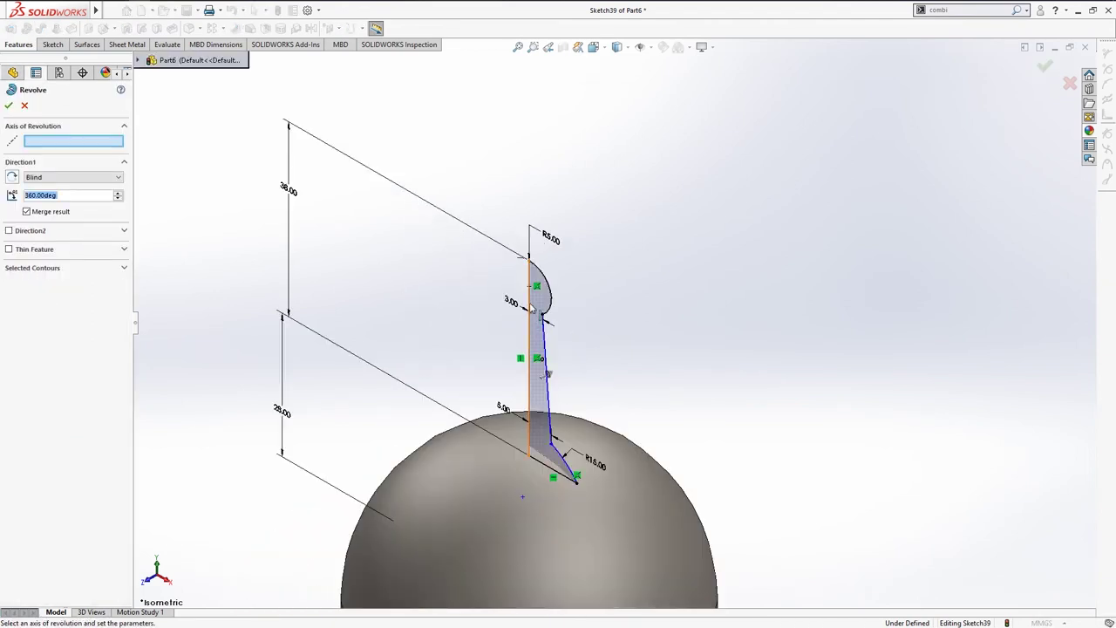
click(530, 305)
key(Return)
scroll(576, 377, up, 2)
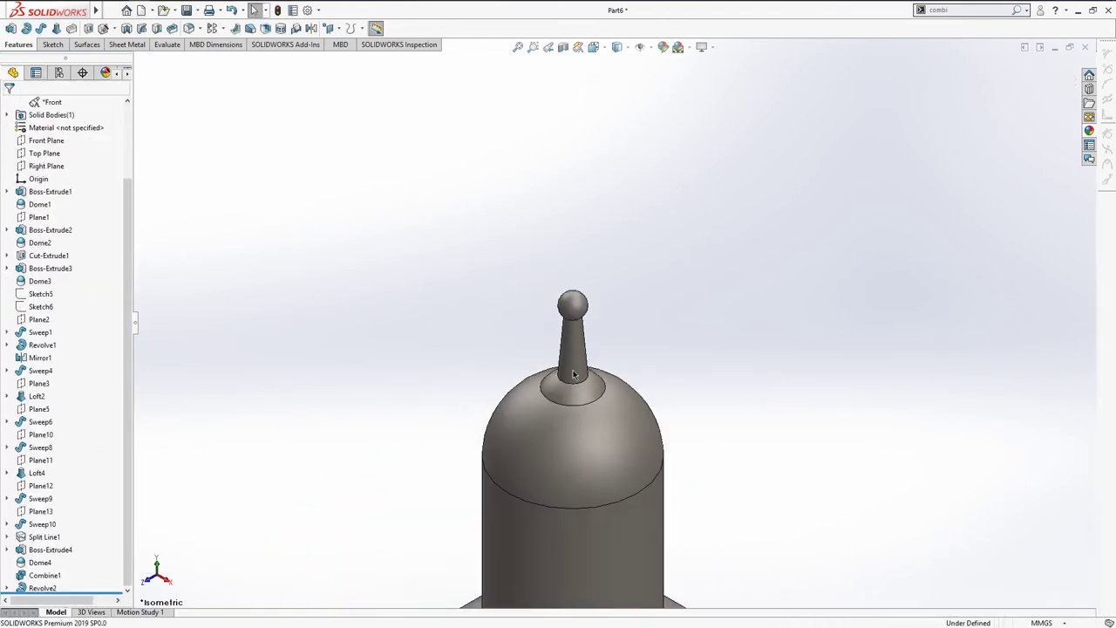
scroll(576, 377, up, 2)
scroll(651, 269, up, 1)
scroll(575, 360, up, 2)
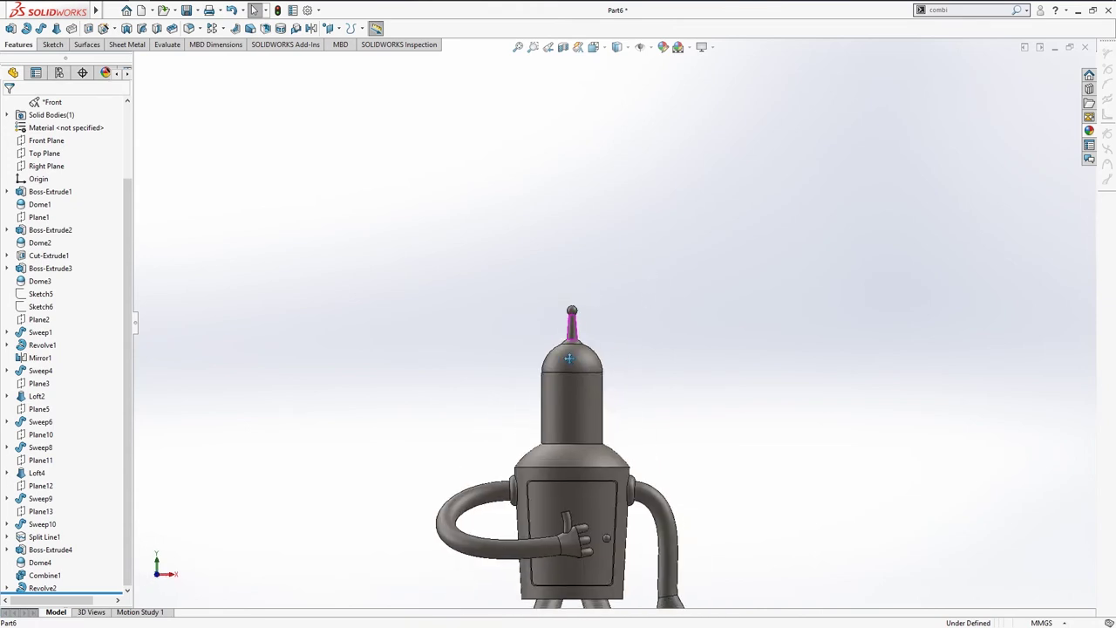
key(ctrl+7)
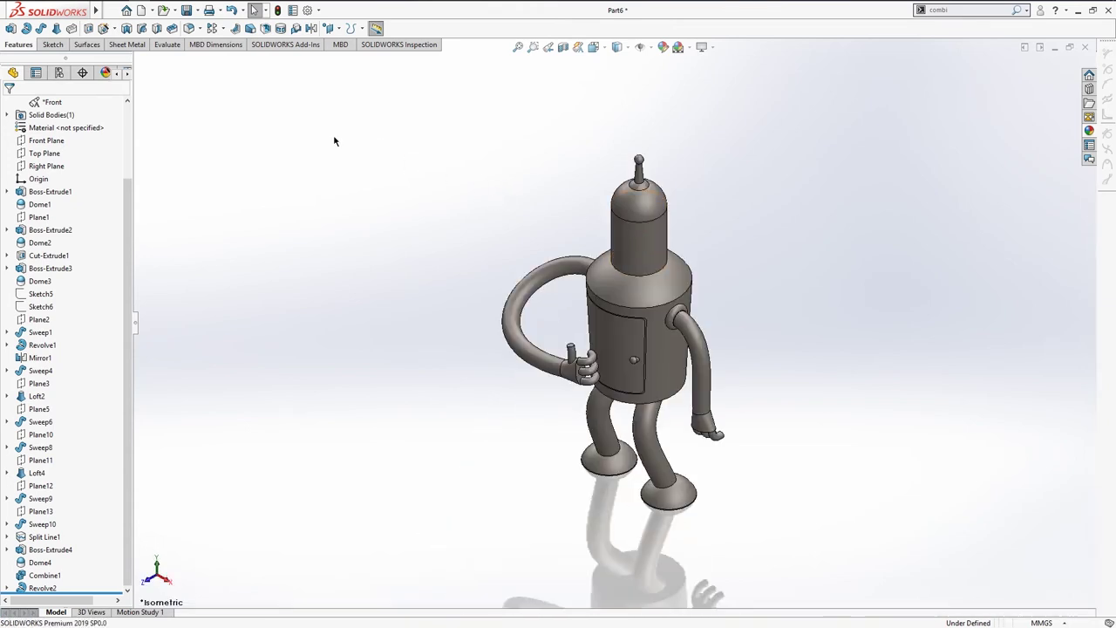
key(ctrl+1)
key(ctrl+7)
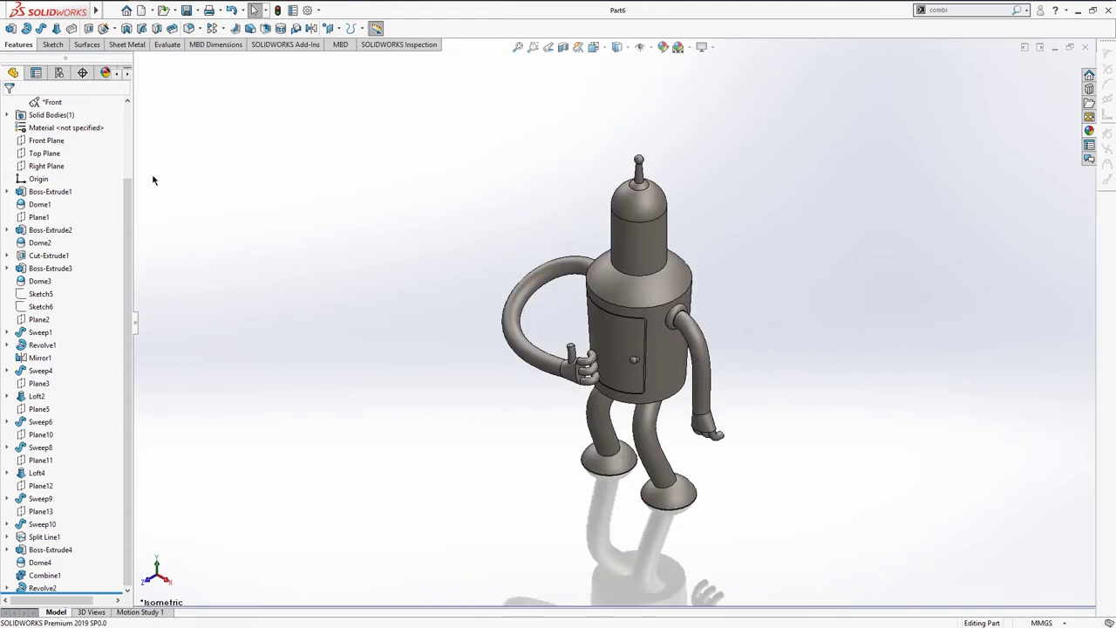
click(43, 166)
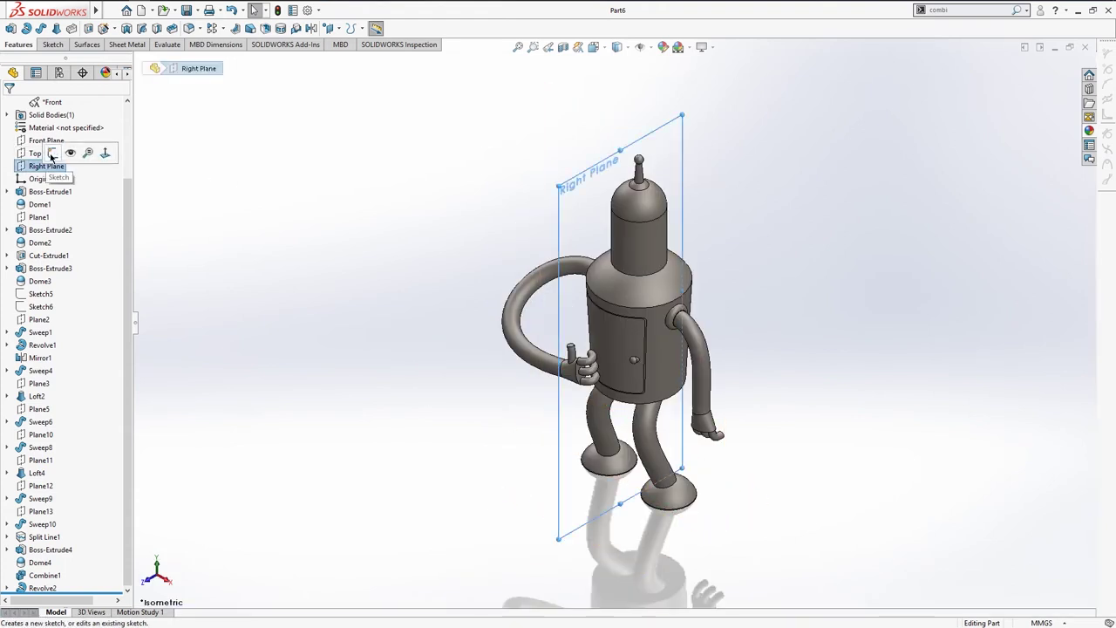
Step: Draw a straight slot on the Right Plane across the head's side
click(51, 154)
scroll(375, 214, down, 3)
key(s)
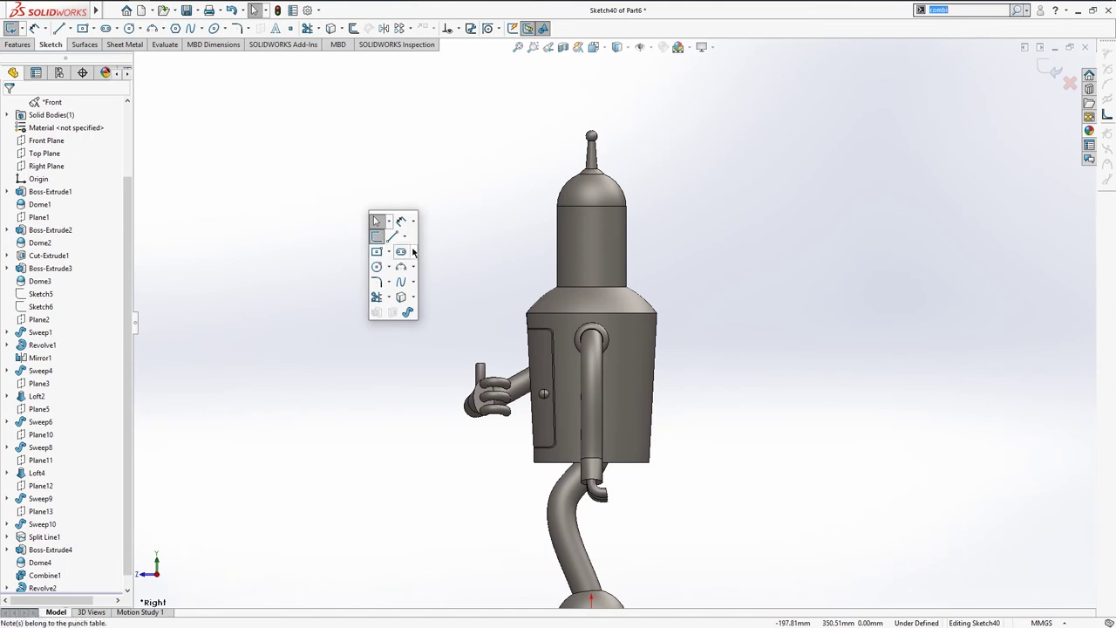
click(398, 253)
scroll(633, 250, down, 2)
scroll(454, 272, down, 3)
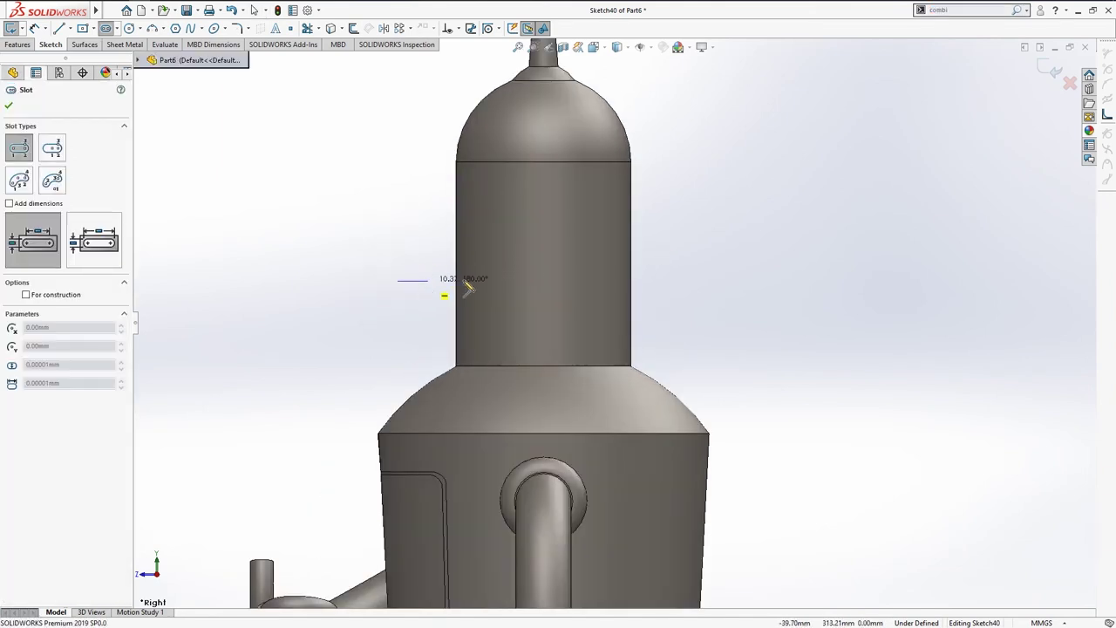
click(486, 280)
click(475, 234)
Step: Add a vertical construction line from the slot's right arc to the head's bottom edge
right_drag(409, 170, 409, 140)
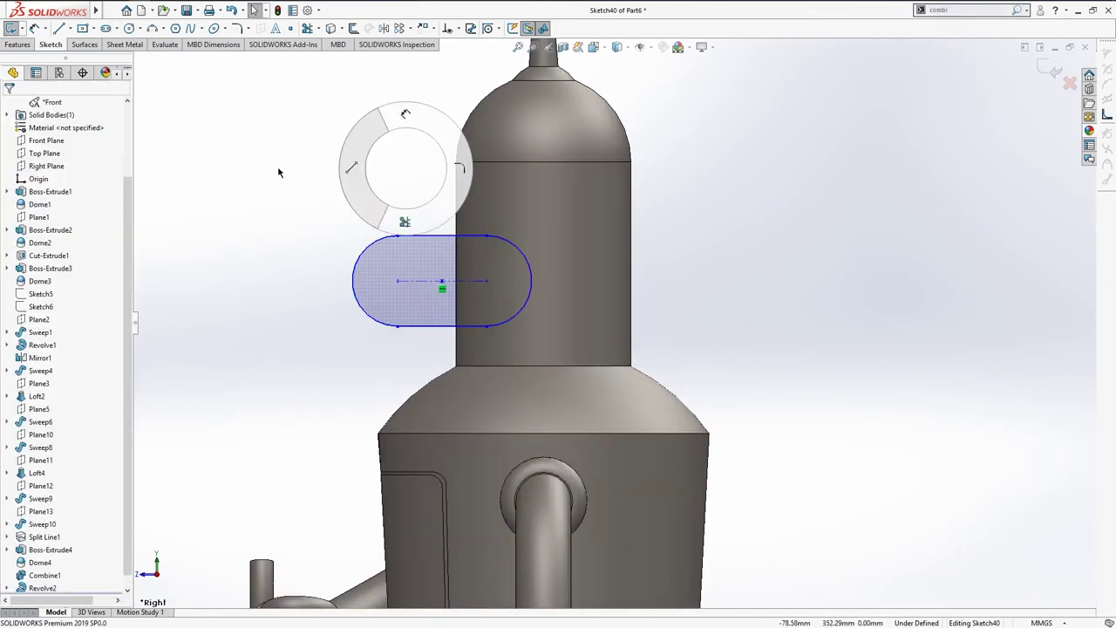
click(532, 279)
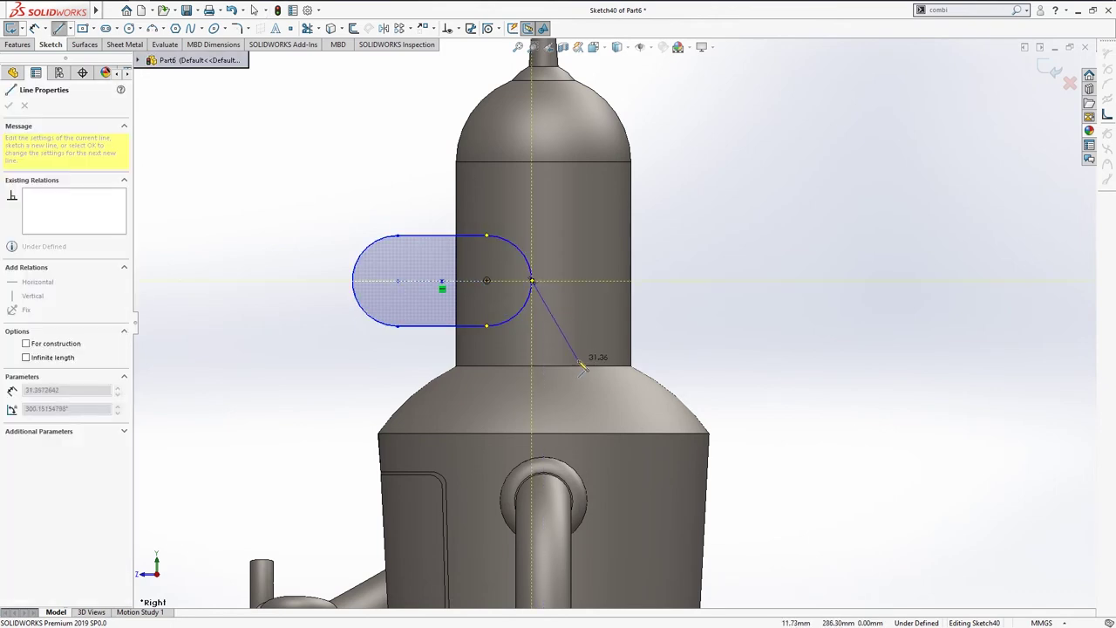
double_click(543, 365)
click(548, 341)
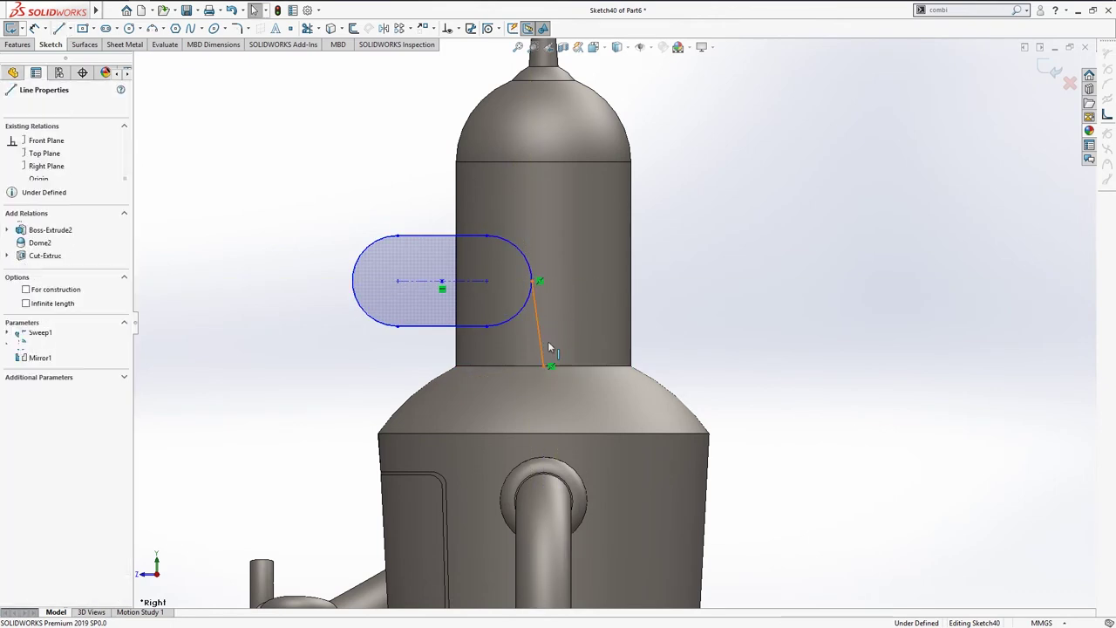
click(533, 322)
click(534, 322)
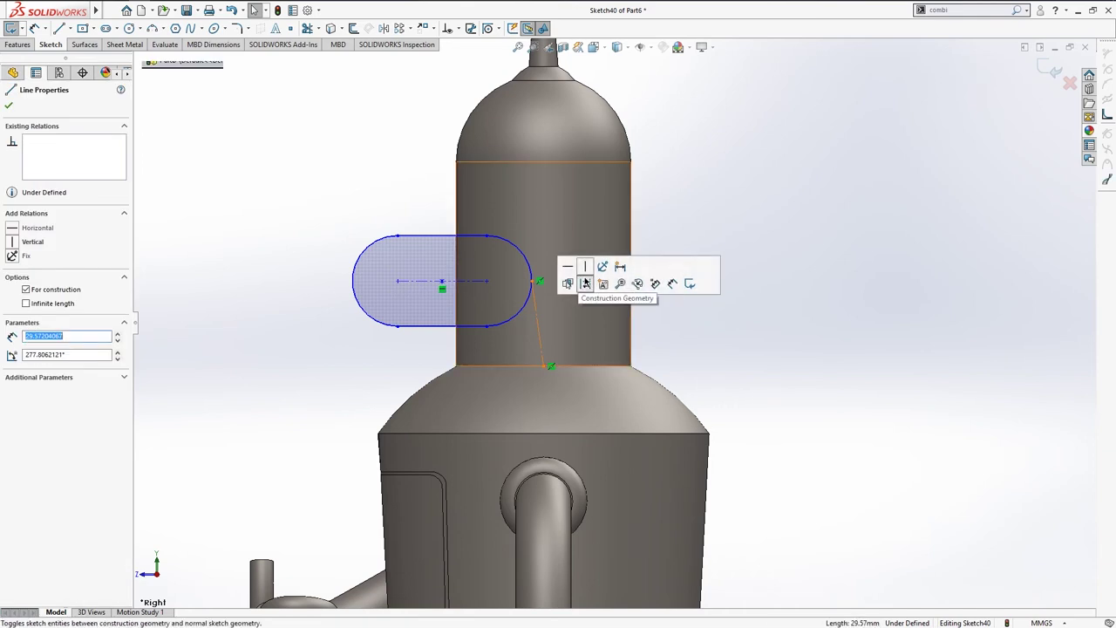
click(571, 284)
click(778, 292)
Step: Dimension the gap between the slot's bottom and the head's base as 6.00 mm
key(d)
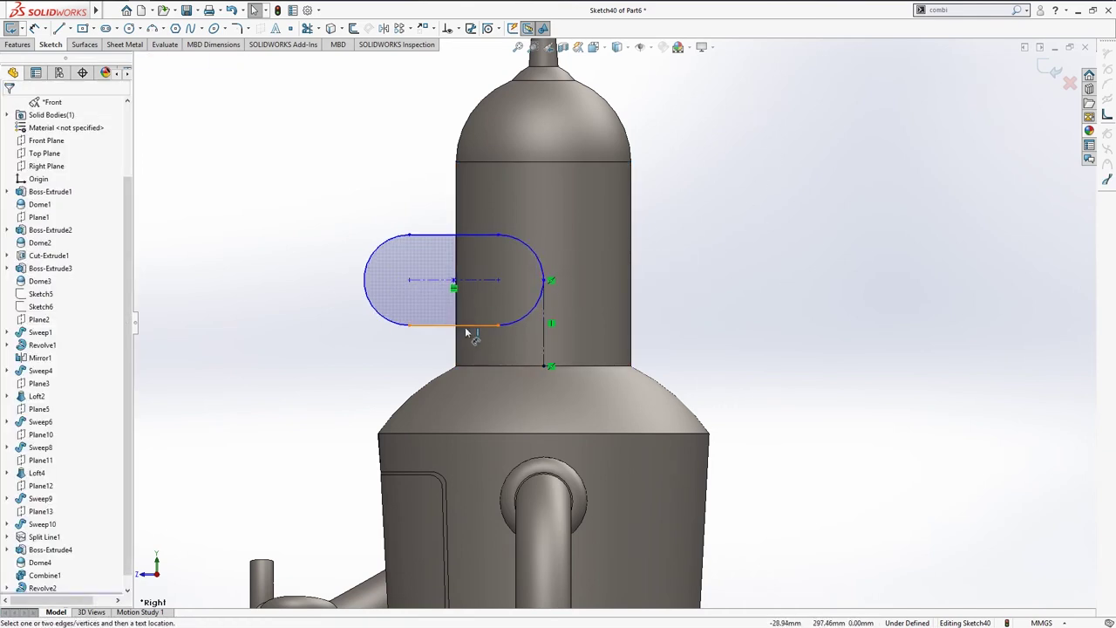
click(460, 326)
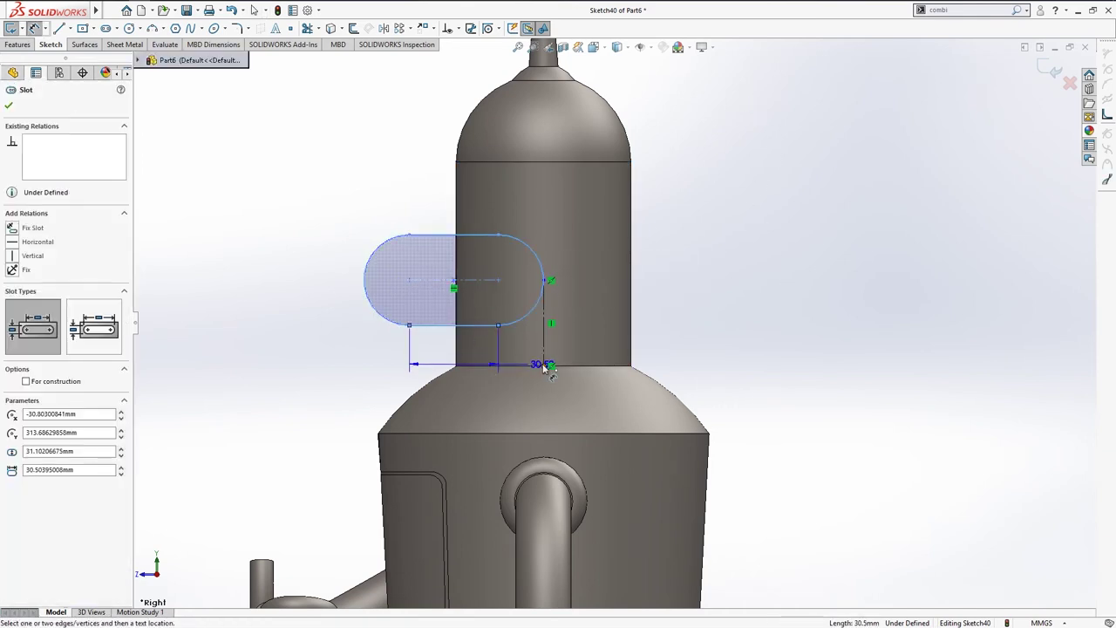
click(548, 366)
click(717, 345)
key(Return)
click(697, 292)
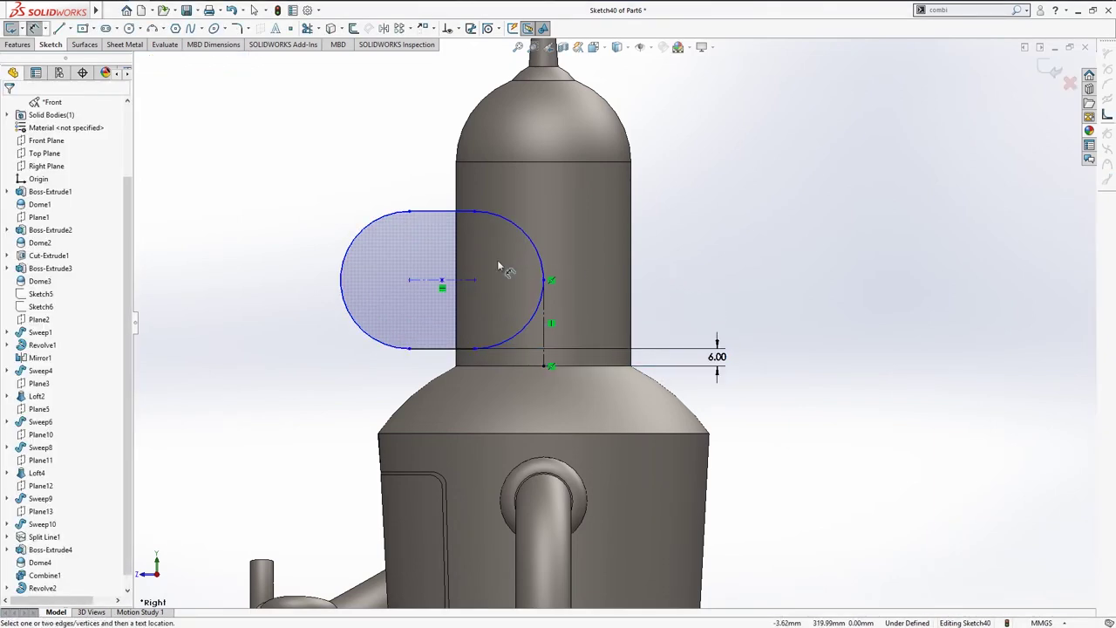
Step: Dimension the slot height as 25 mm, then view the robot from the right side
click(346, 256)
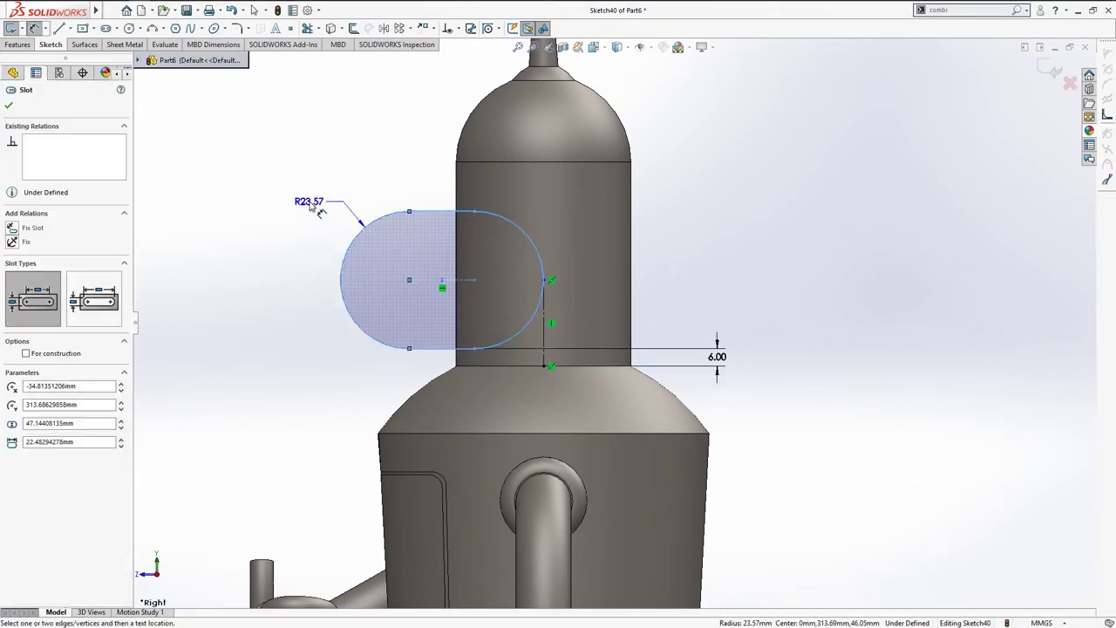
click(422, 212)
click(441, 347)
click(280, 294)
text(25)
key(Return)
key(Escape)
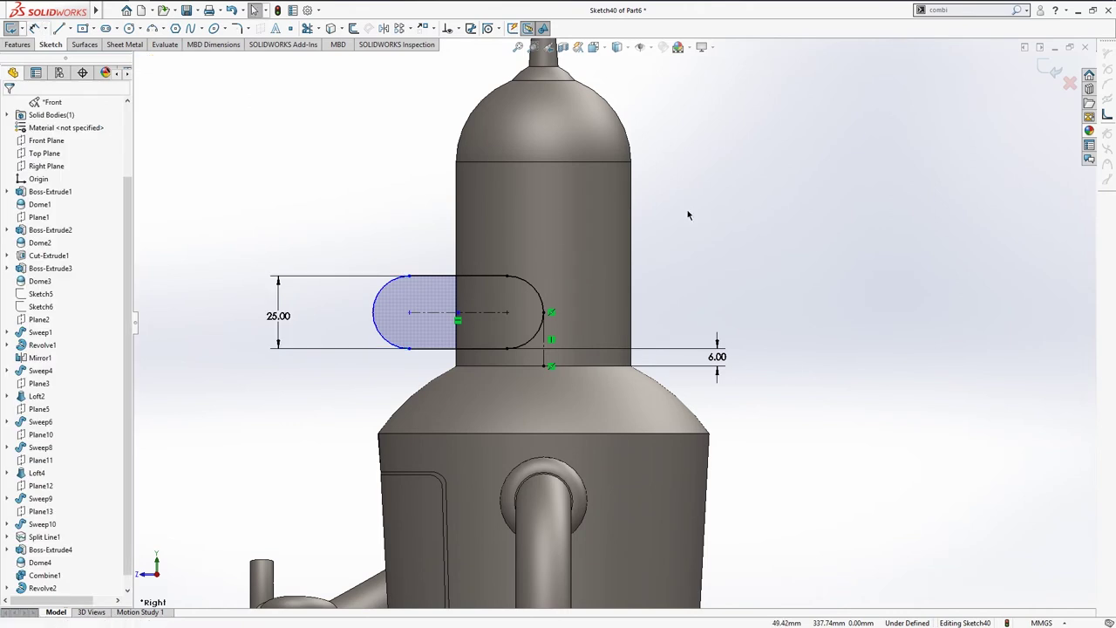
key(ctrl+7)
key(ctrl+4)
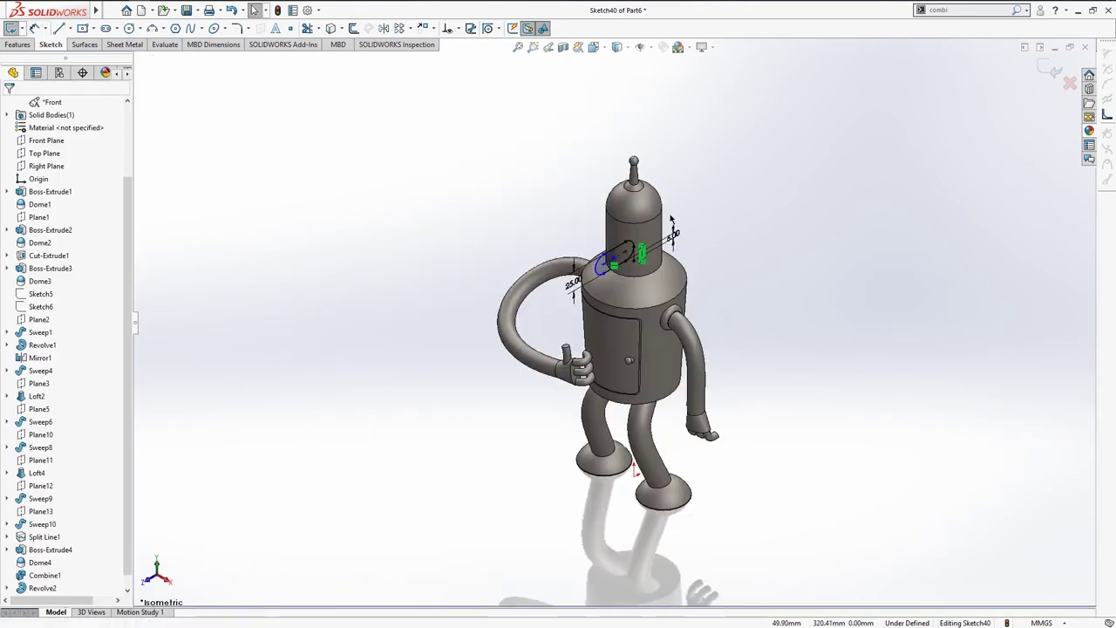
scroll(772, 163, down, 2)
Step: Try fitting a spline to the slot outline and dismiss the non-contiguous contour error
click(1107, 116)
right_click(664, 285)
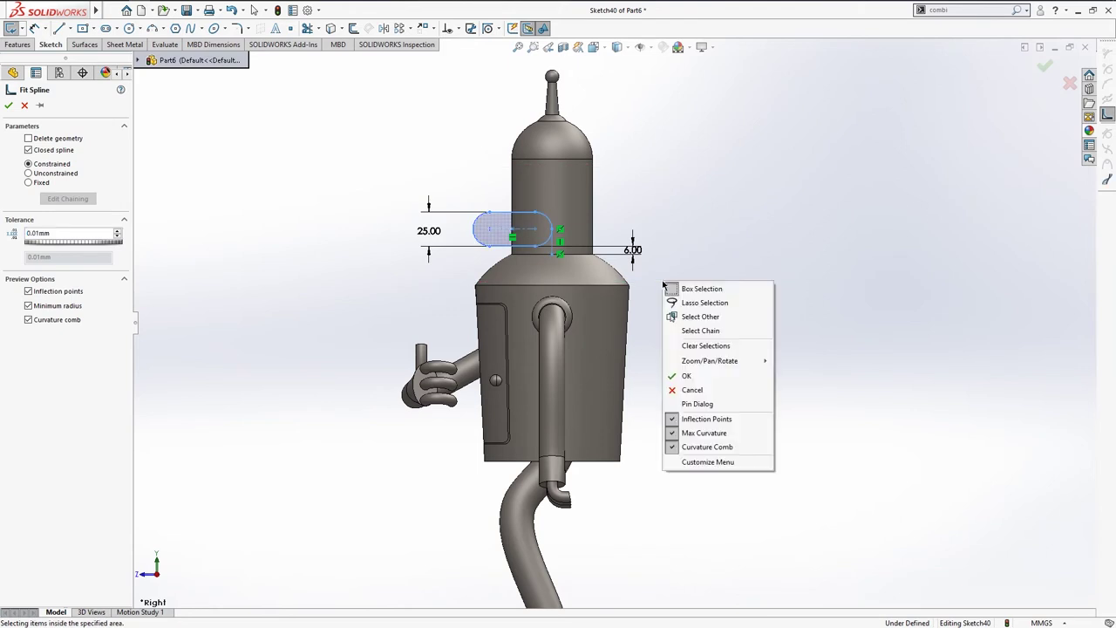
click(687, 375)
click(629, 320)
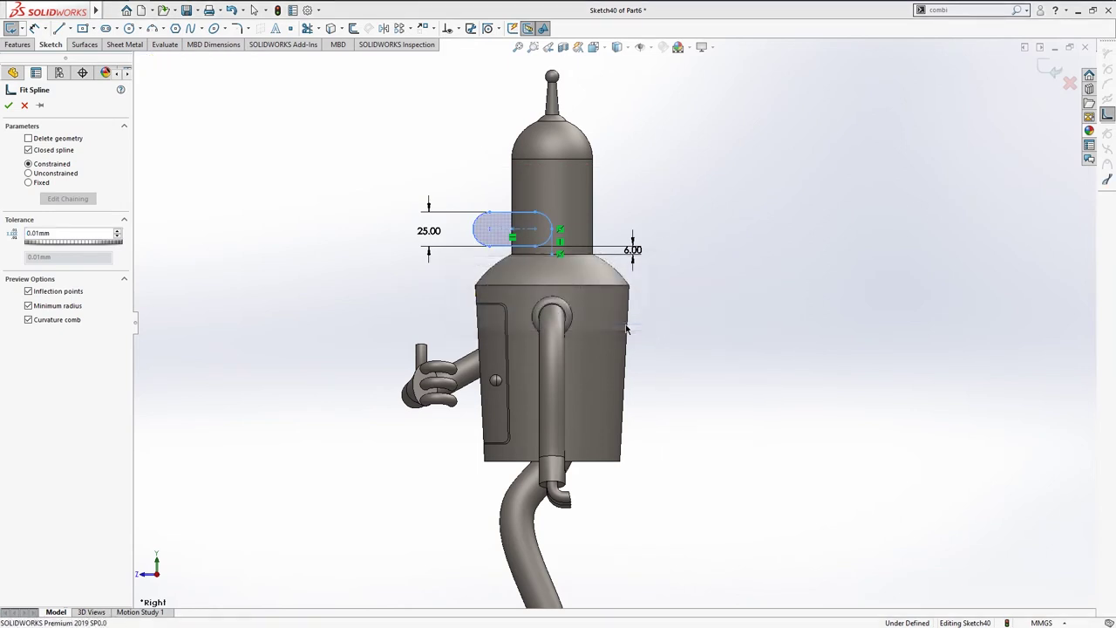
Step: Return to the Right view and run Fit Spline on the slot again
middle_drag(575, 213, 506, 211)
key(ctrl+4)
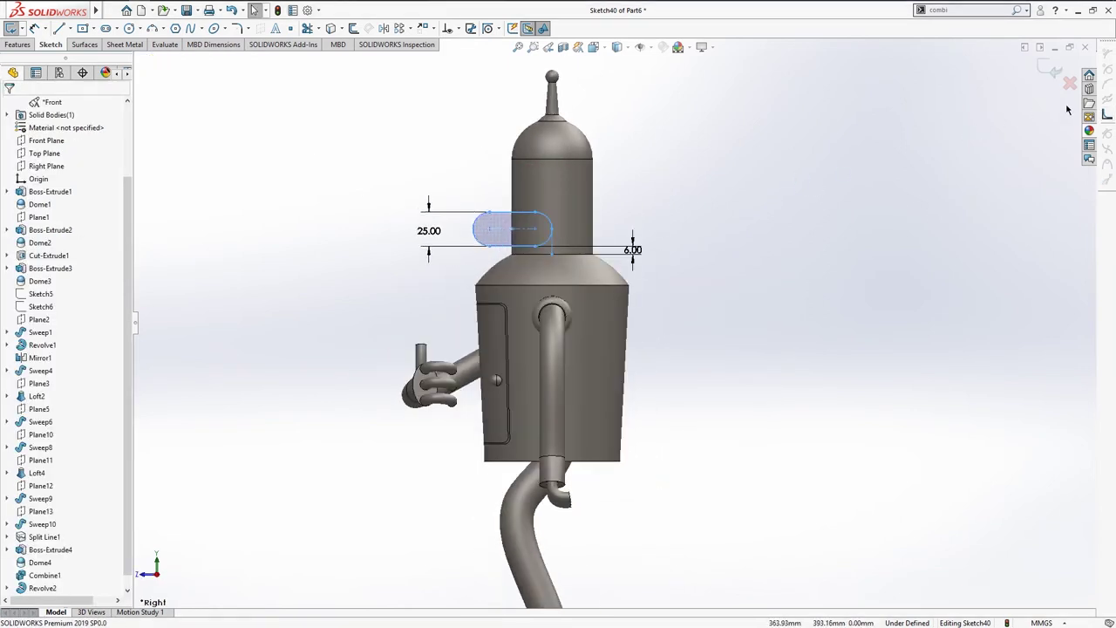
click(1109, 115)
scroll(488, 209, down, 5)
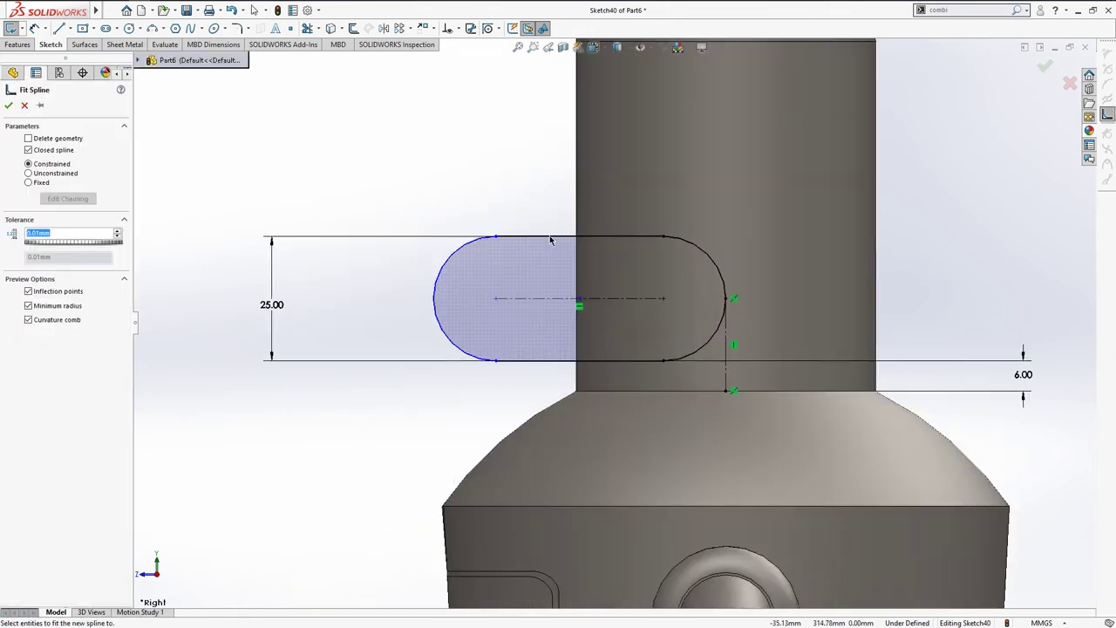
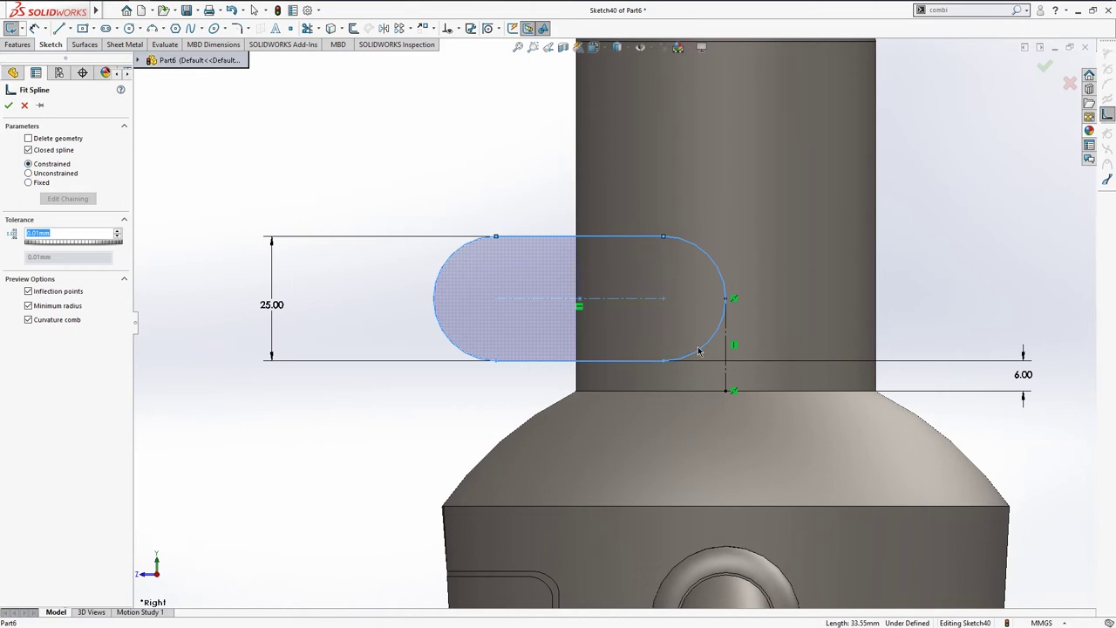
Step: Combine the slot's two arcs and two lines into one closed fitted spline
click(449, 262)
click(645, 238)
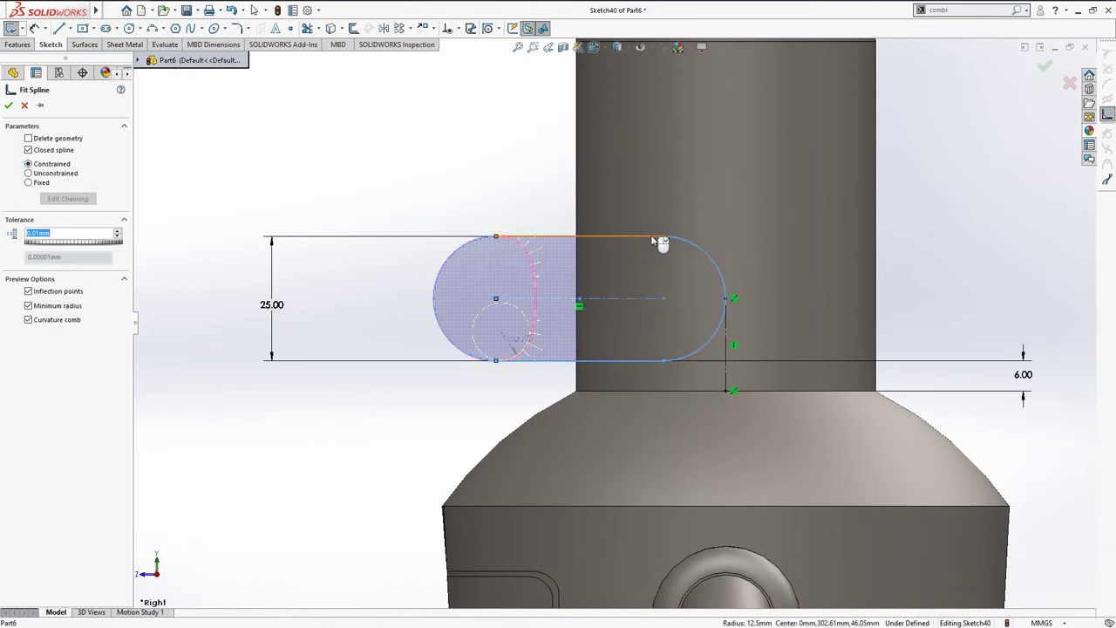
click(702, 253)
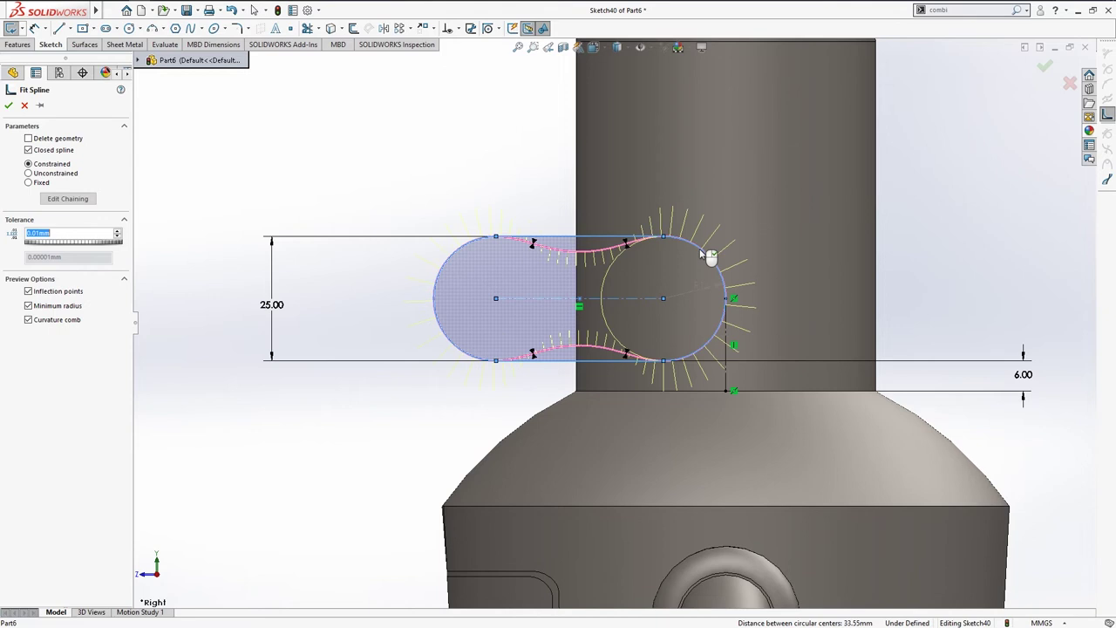
click(618, 362)
click(557, 242)
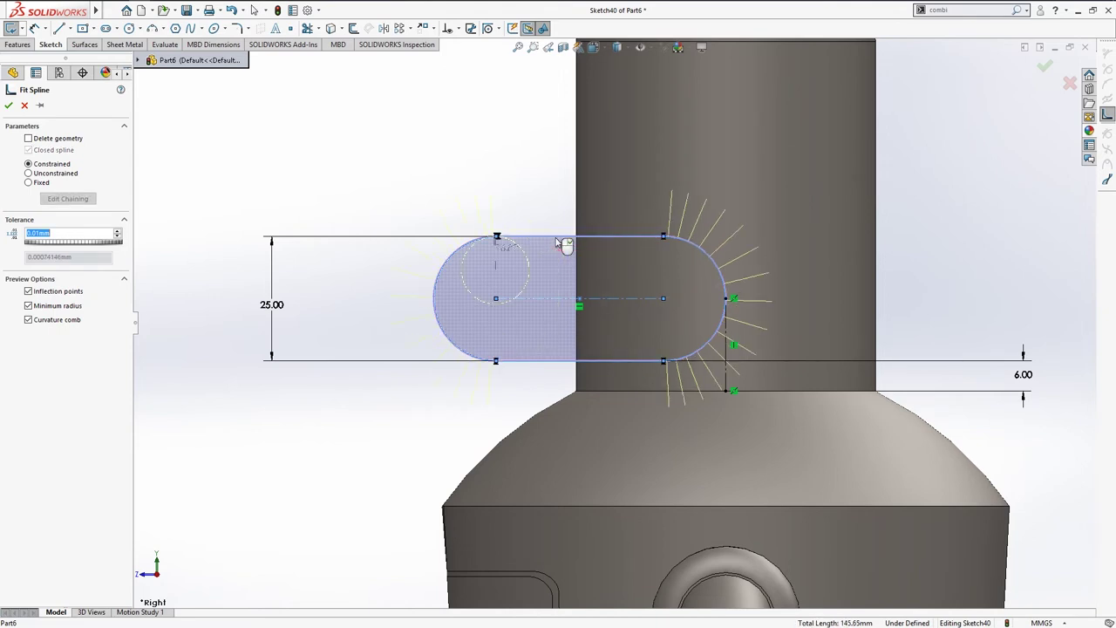
right_click(558, 241)
Step: Extrude-cut the slot from the sketch plane, Through All - Both, opening the mouth
middle_drag(474, 182, 393, 195)
key(s)
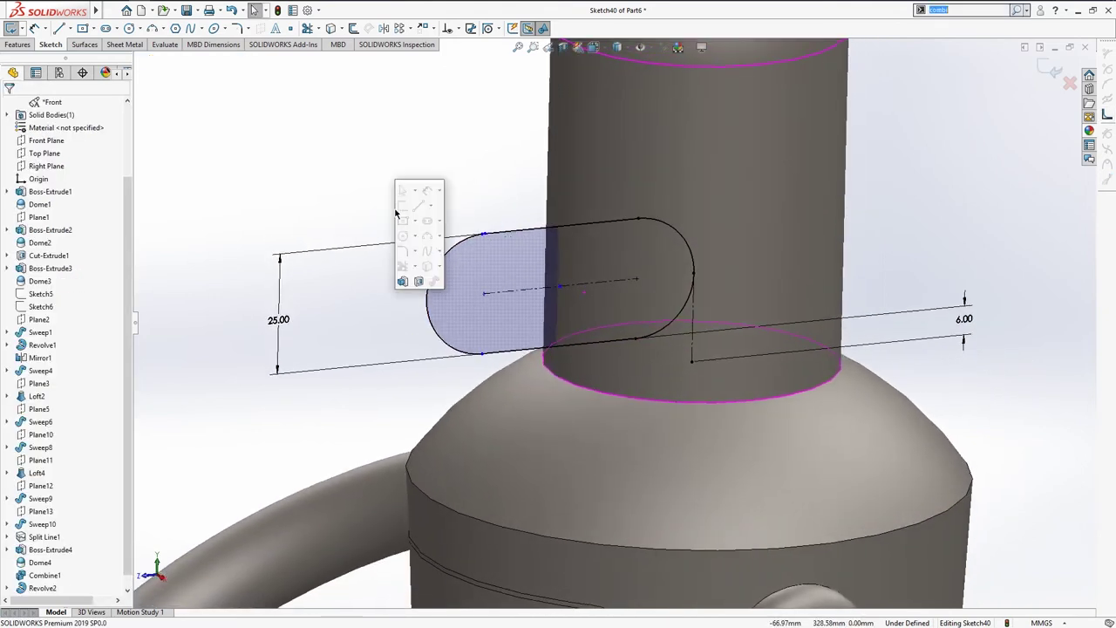
click(418, 281)
click(101, 140)
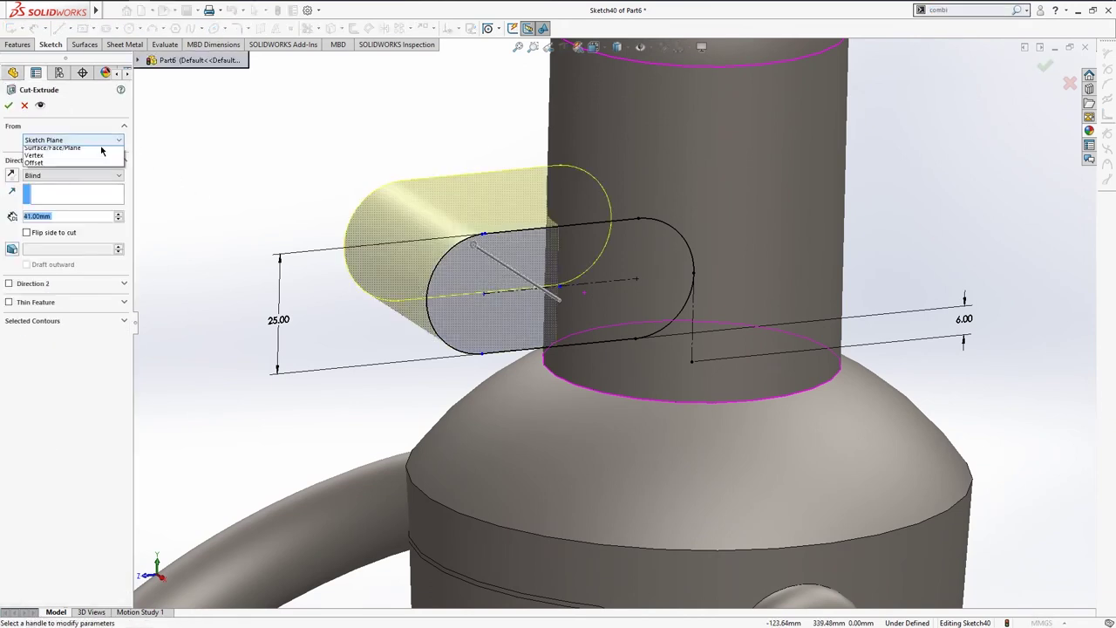
click(273, 117)
click(79, 175)
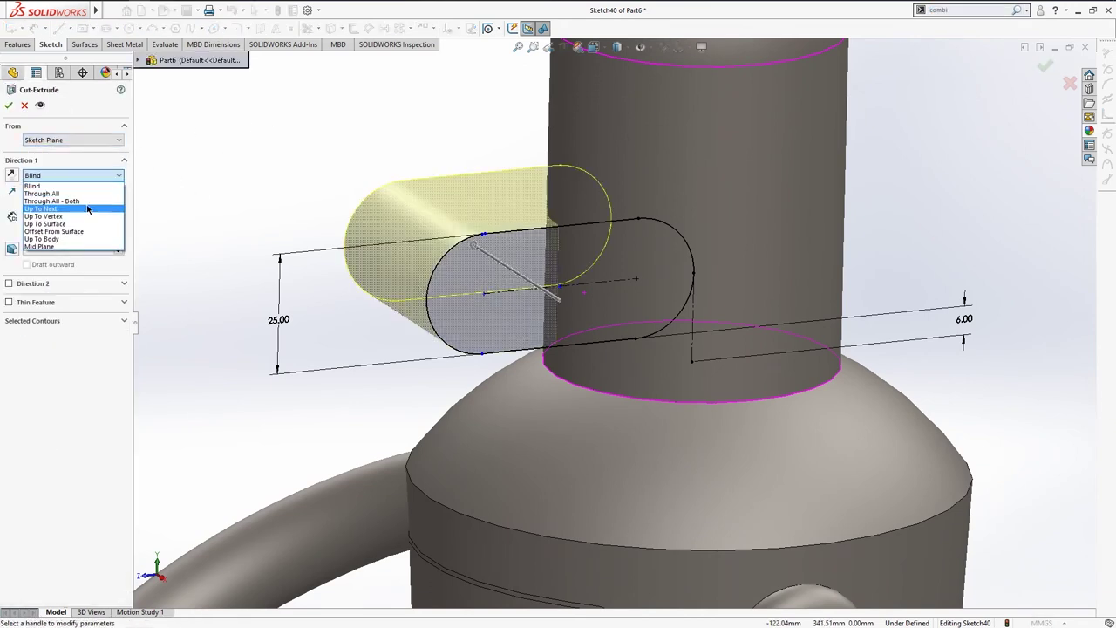
click(61, 209)
click(10, 106)
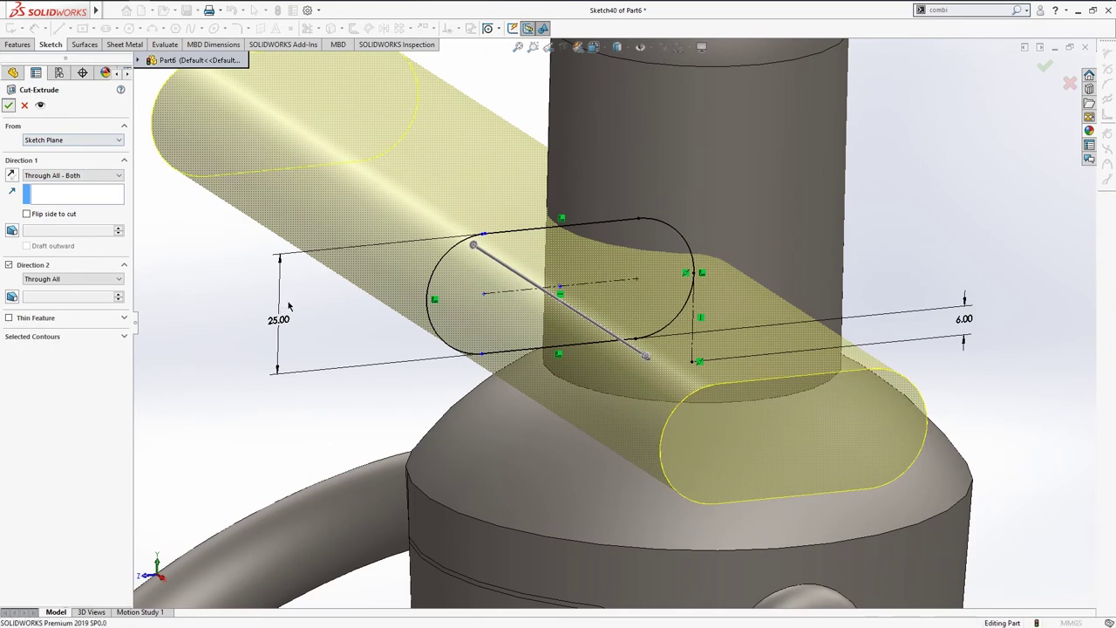
scroll(348, 273, down, 5)
mouse_move(442, 270)
ctrl+middle_down()
mouse_move(389, 222)
mouse_move(608, 390)
mouse_move(582, 363)
ctrl+middle_up()
scroll(411, 243, down, 2)
scroll(410, 243, down, 3)
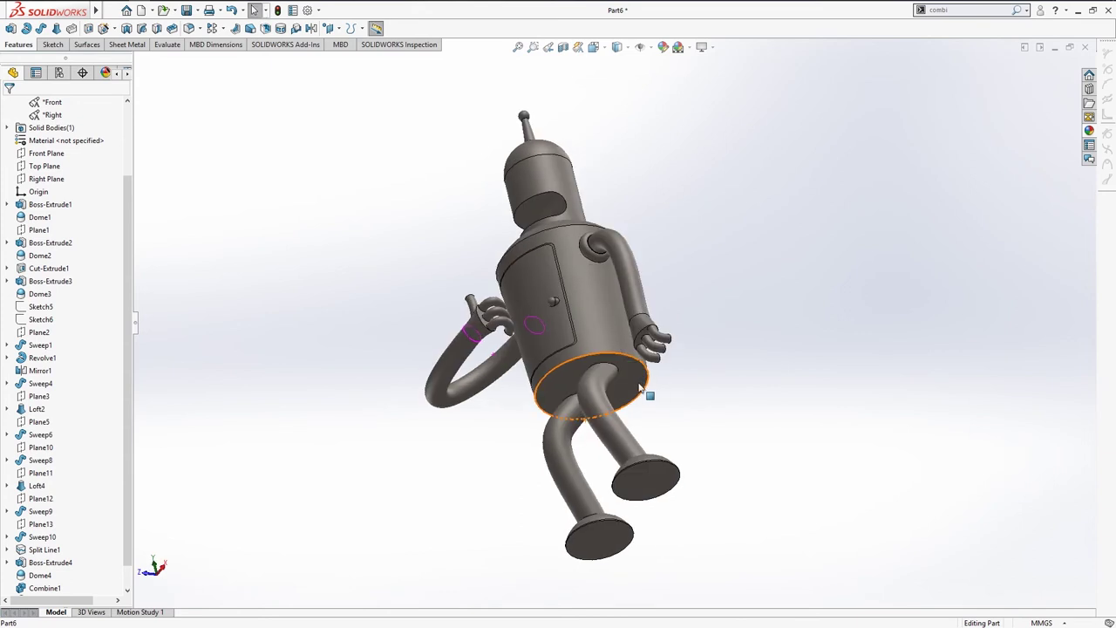
Step: On the body's bottom face, sketch a centred circle dimensioned Ø140.59
click(582, 363)
click(572, 368)
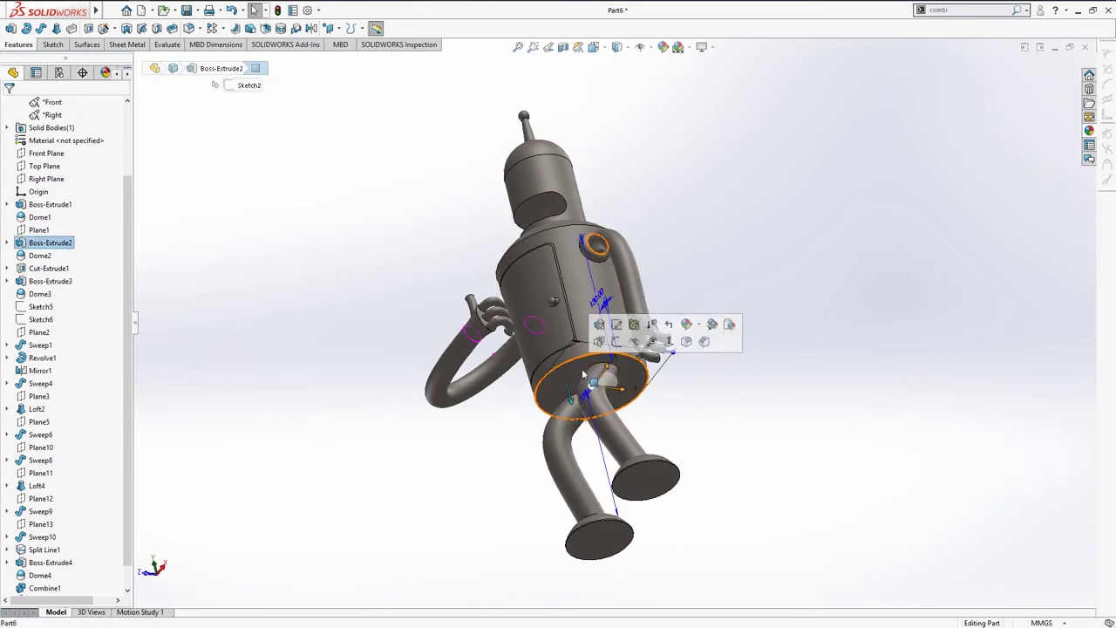
click(619, 343)
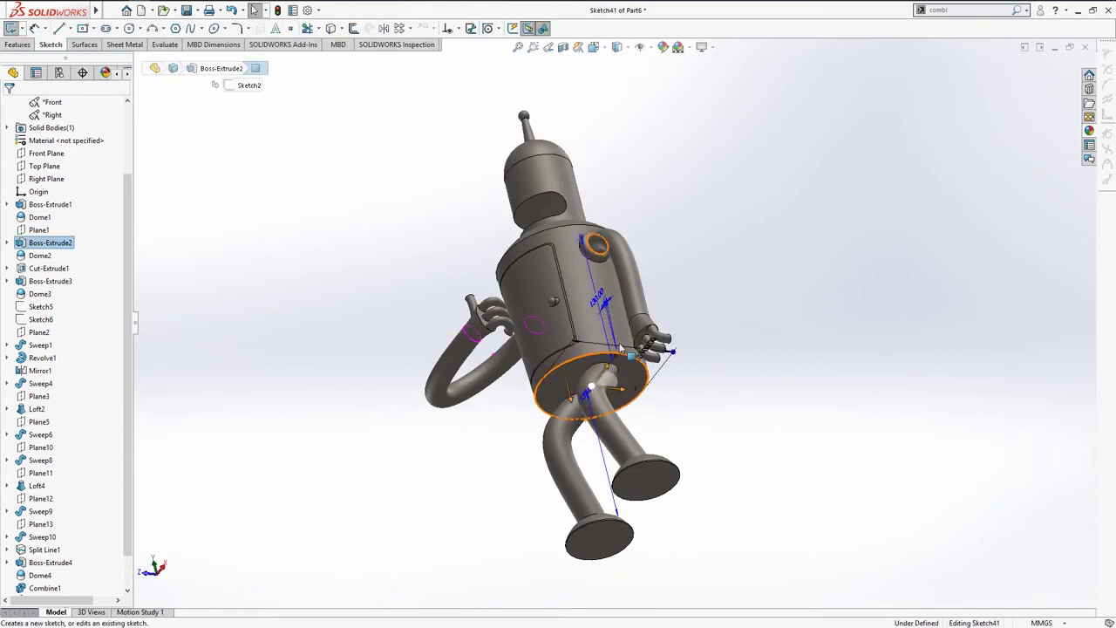
key(s)
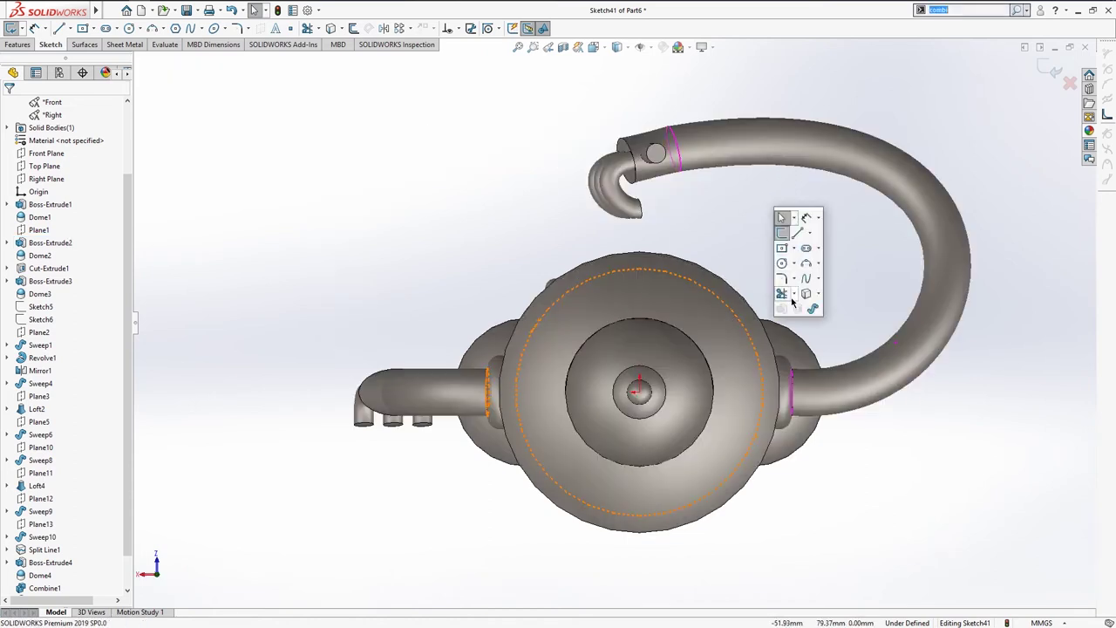
click(781, 263)
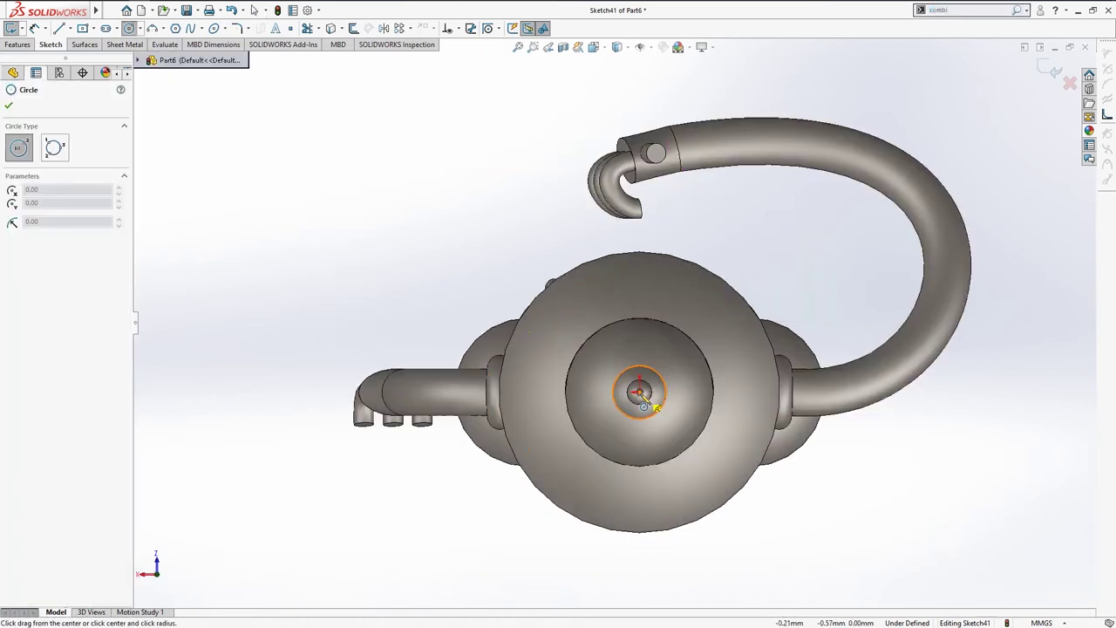
click(639, 392)
click(709, 232)
key(d)
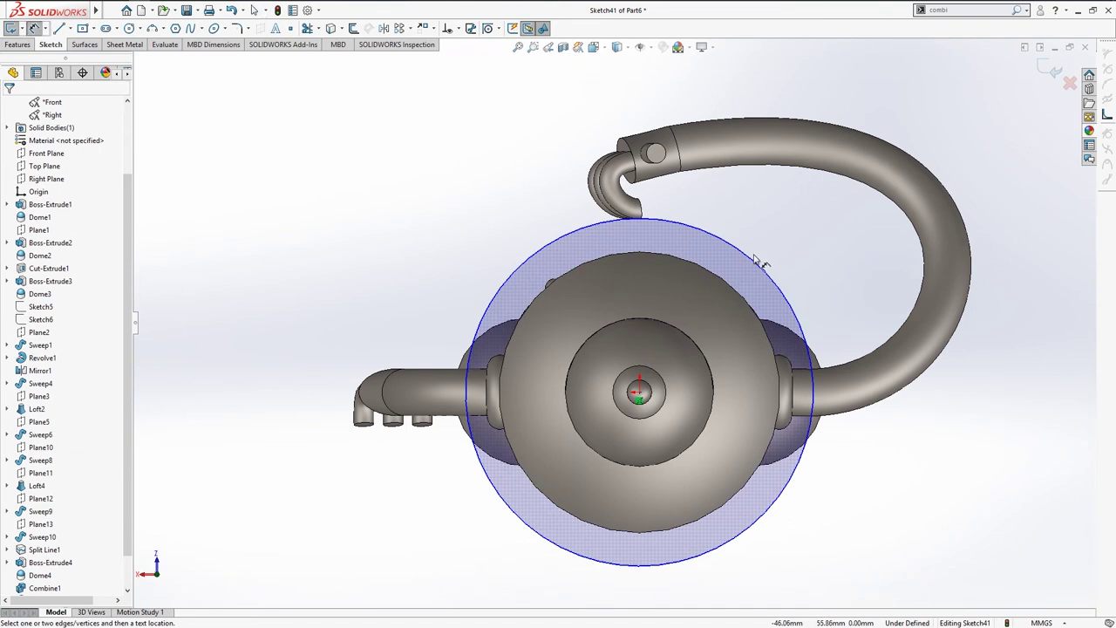
click(757, 260)
click(776, 230)
key(Return)
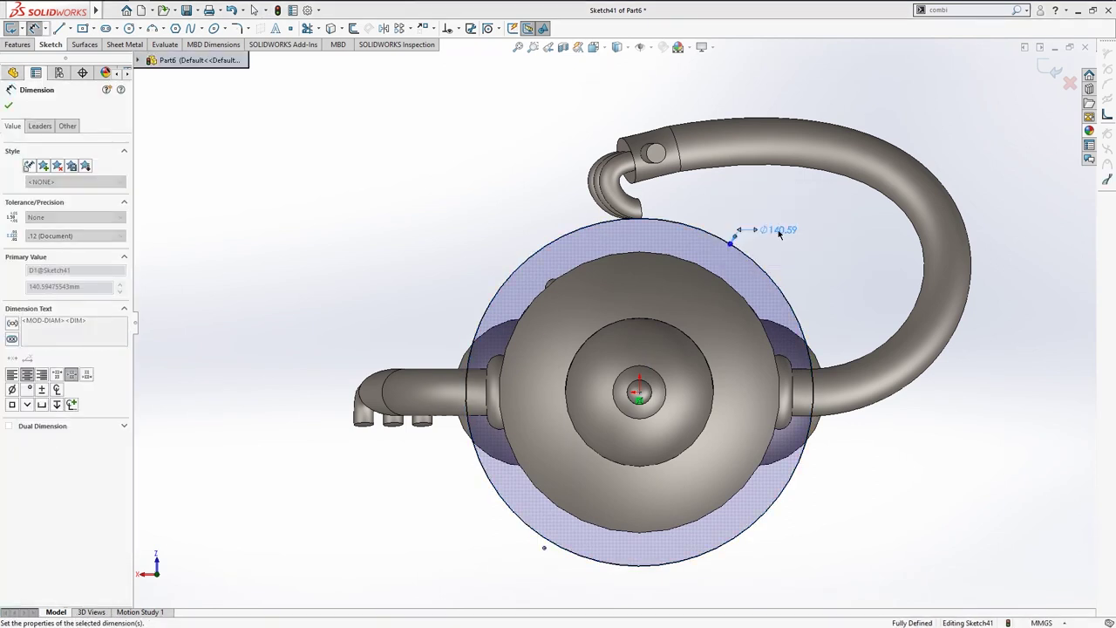
key(Escape)
Step: Boss-extrude the circle 202 mm upward, reversed, into the head
middle_drag(774, 229, 616, 273)
key(s)
click(795, 423)
ctrl+middle_drag(648, 301, 642, 318)
click(11, 175)
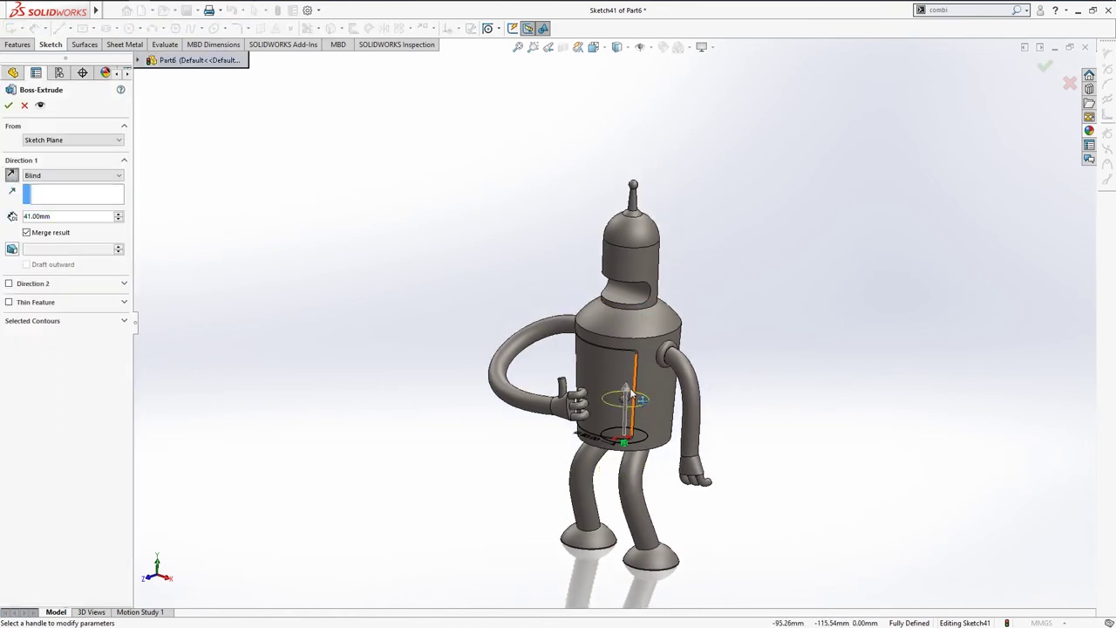
drag(631, 395, 652, 253)
middle_drag(740, 226, 653, 256)
scroll(628, 273, down, 2)
scroll(628, 273, down, 2)
scroll(628, 273, down, 3)
scroll(628, 273, down, 1)
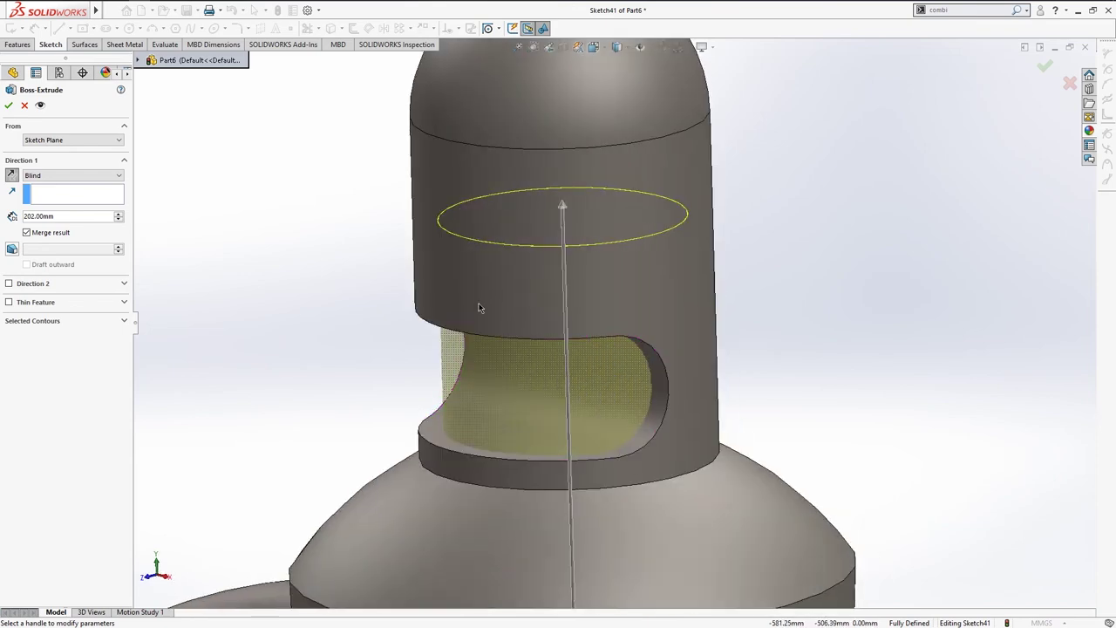
click(10, 105)
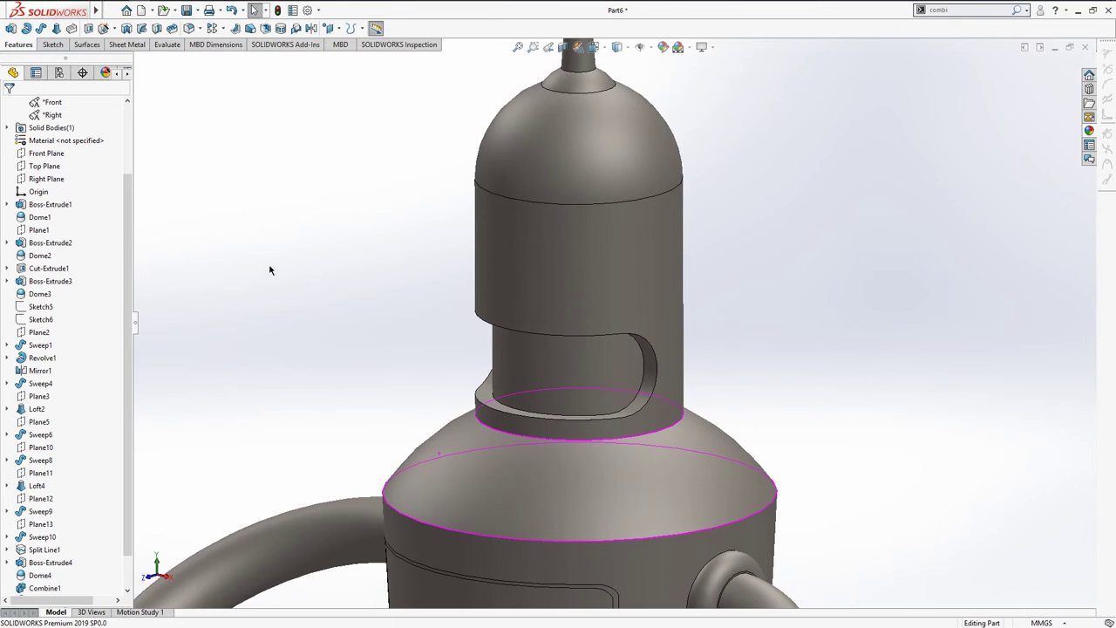
Step: Give the cylinder face behind the opening a pale yellow appearance (RGB 255, 255, 128)
click(523, 365)
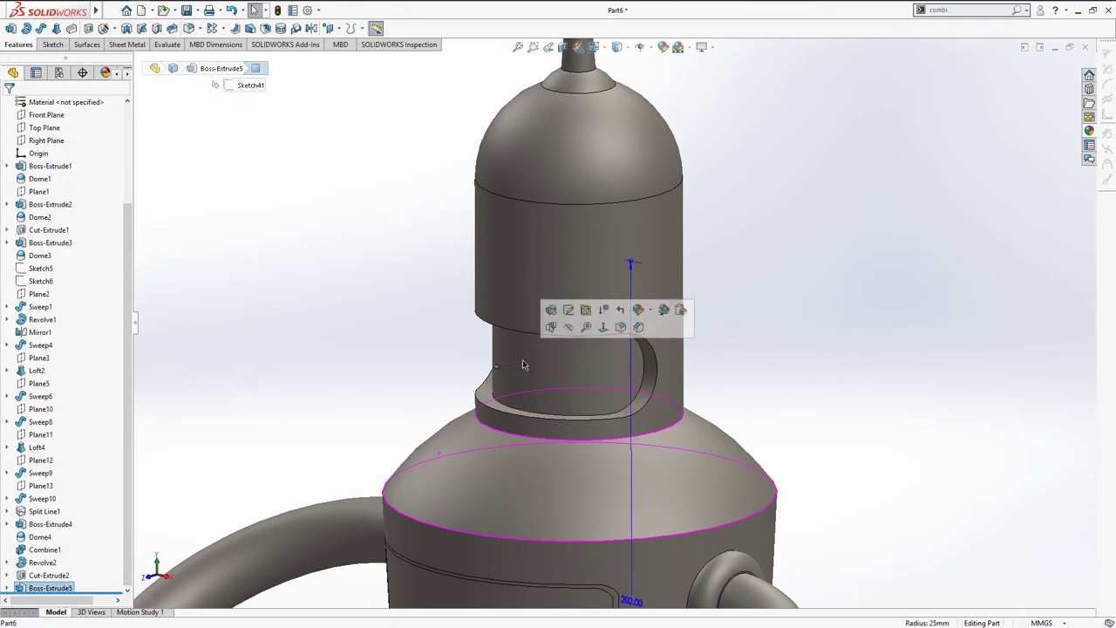
click(641, 311)
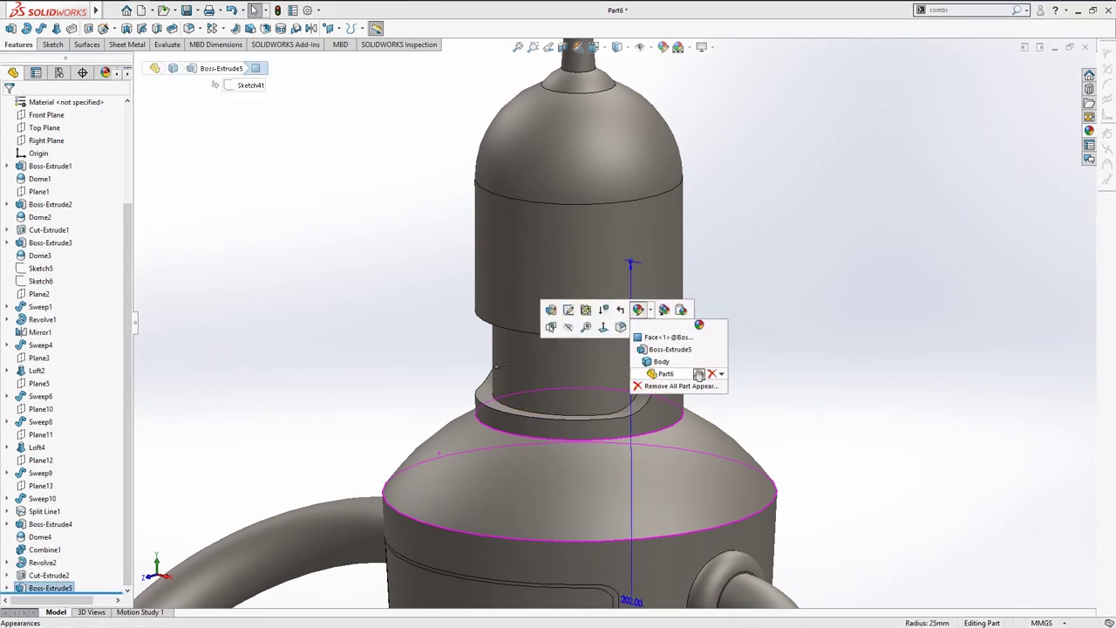
click(641, 338)
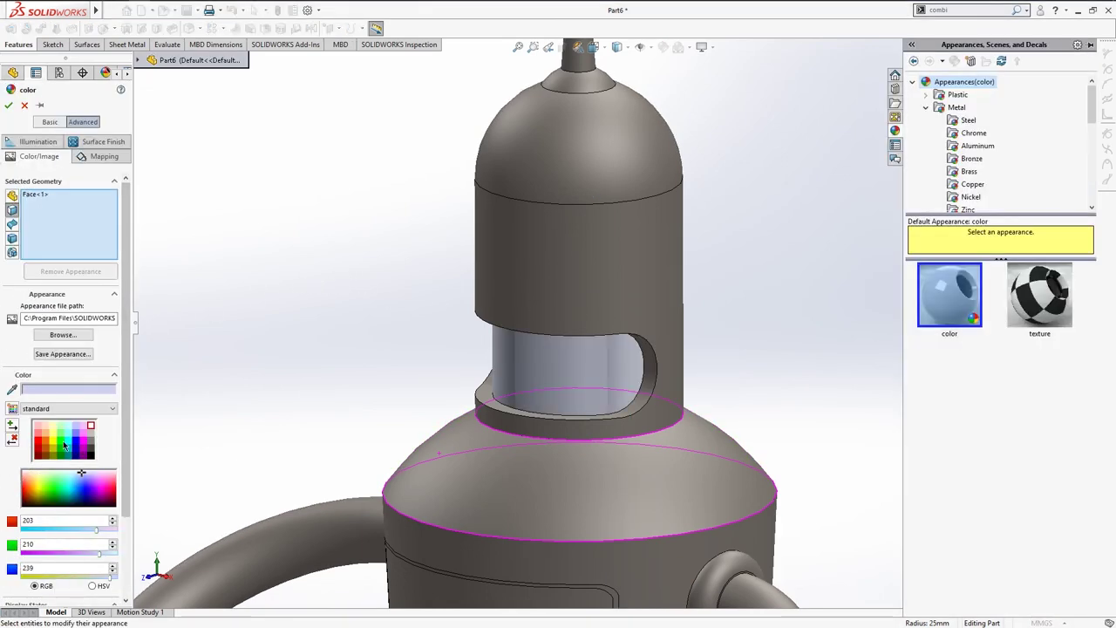
click(51, 444)
click(48, 435)
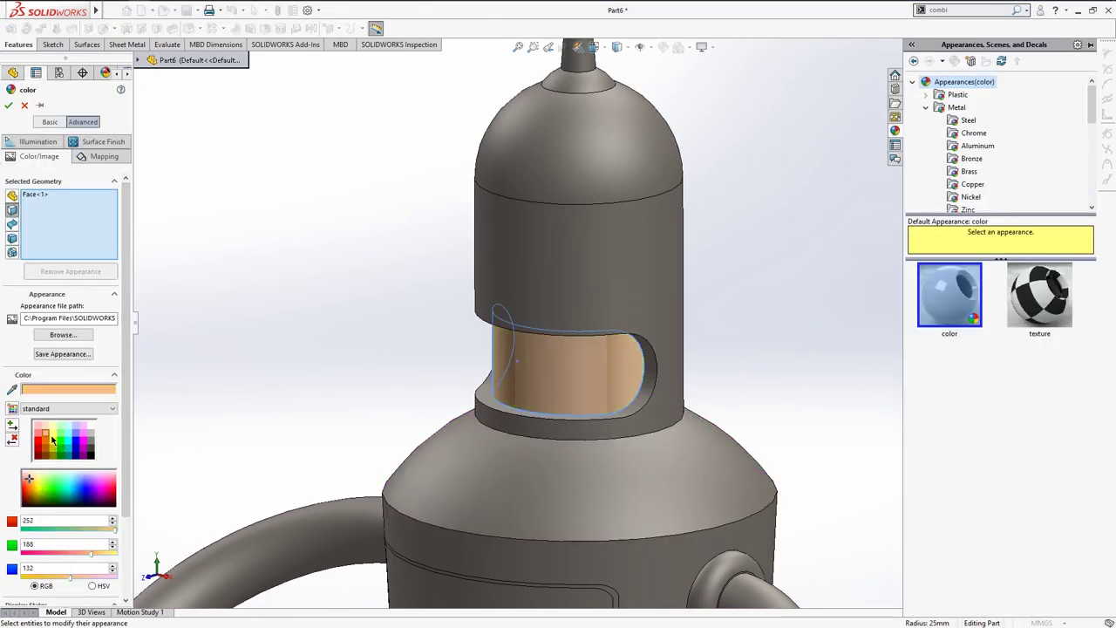
click(52, 436)
click(51, 445)
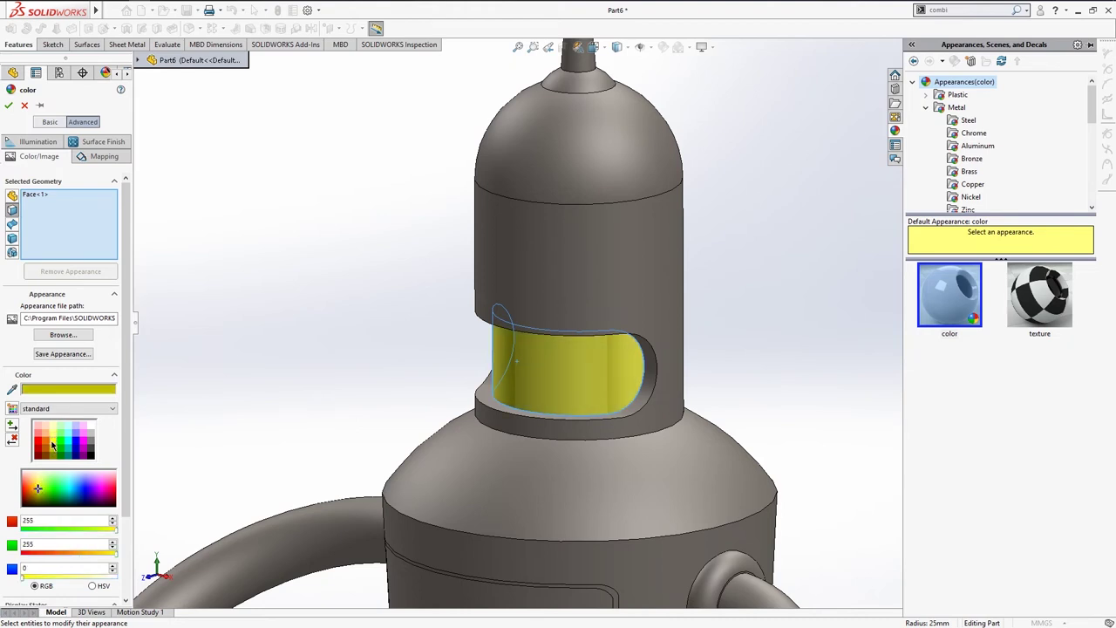
click(53, 442)
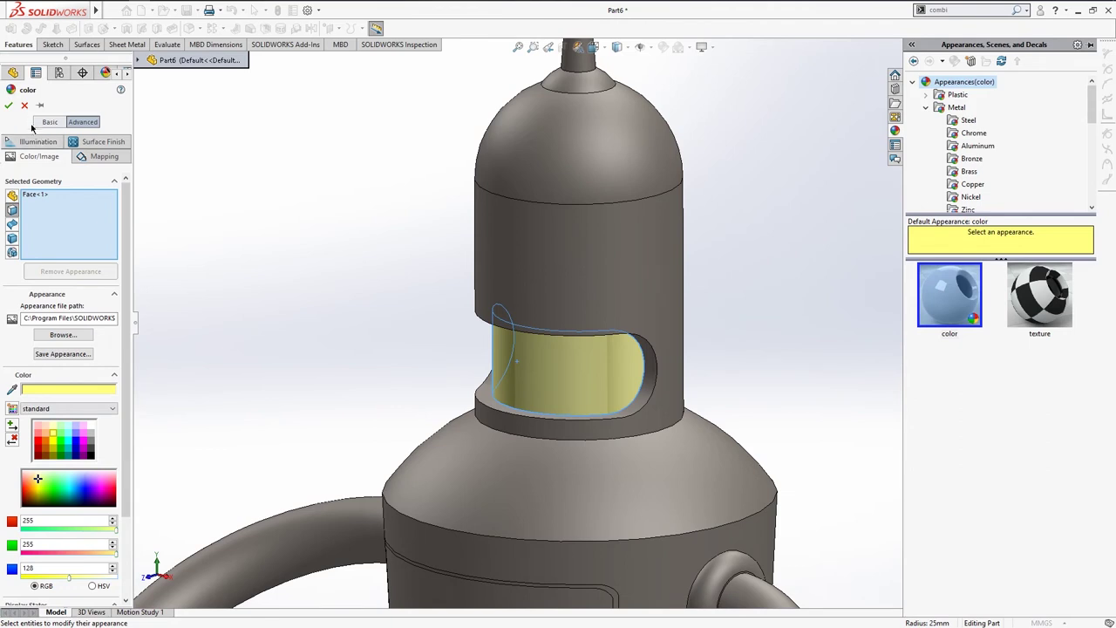
click(11, 105)
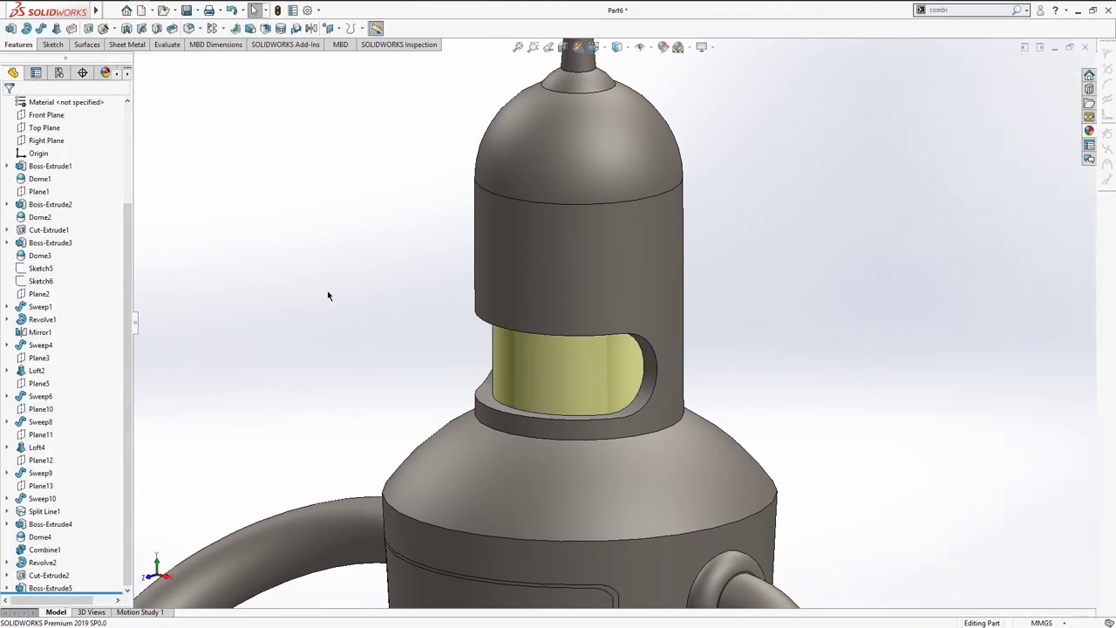
Step: Round the visor opening's edge loop with a 2.5 mm fillet
scroll(440, 341, up, 3)
scroll(397, 322, up, 2)
scroll(384, 313, up, 2)
scroll(471, 319, down, 1)
scroll(524, 337, down, 2)
scroll(663, 309, down, 3)
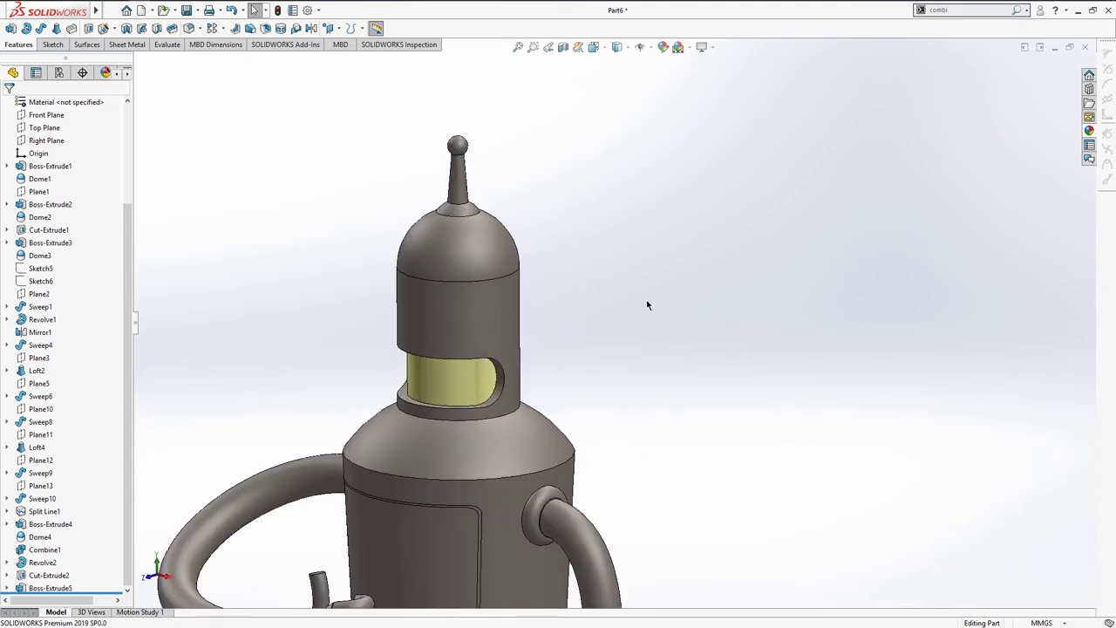
key(s)
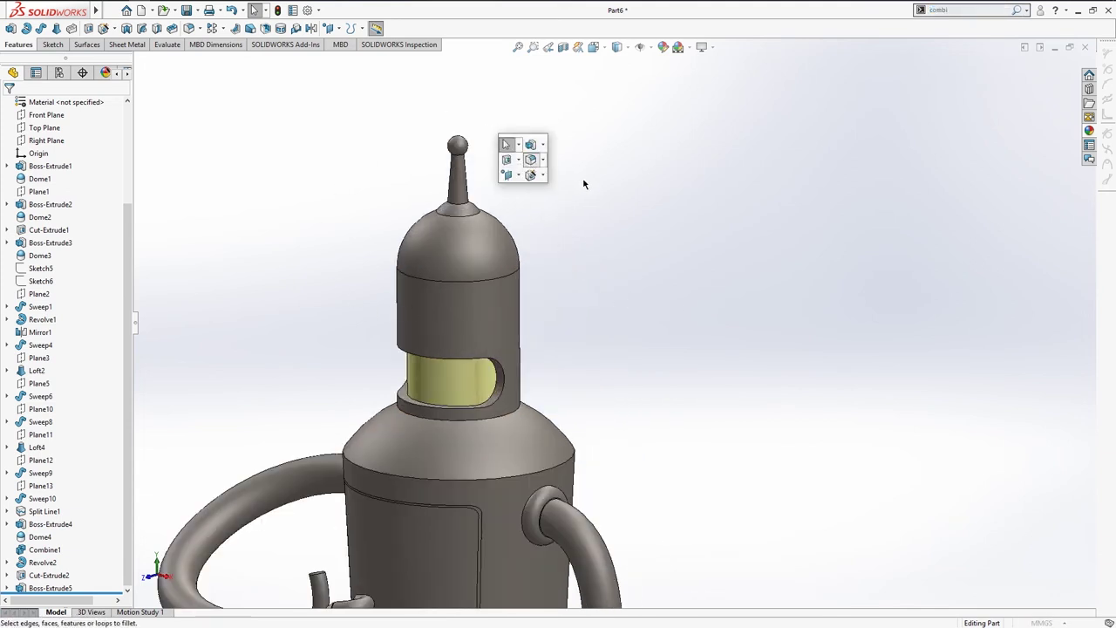
click(530, 159)
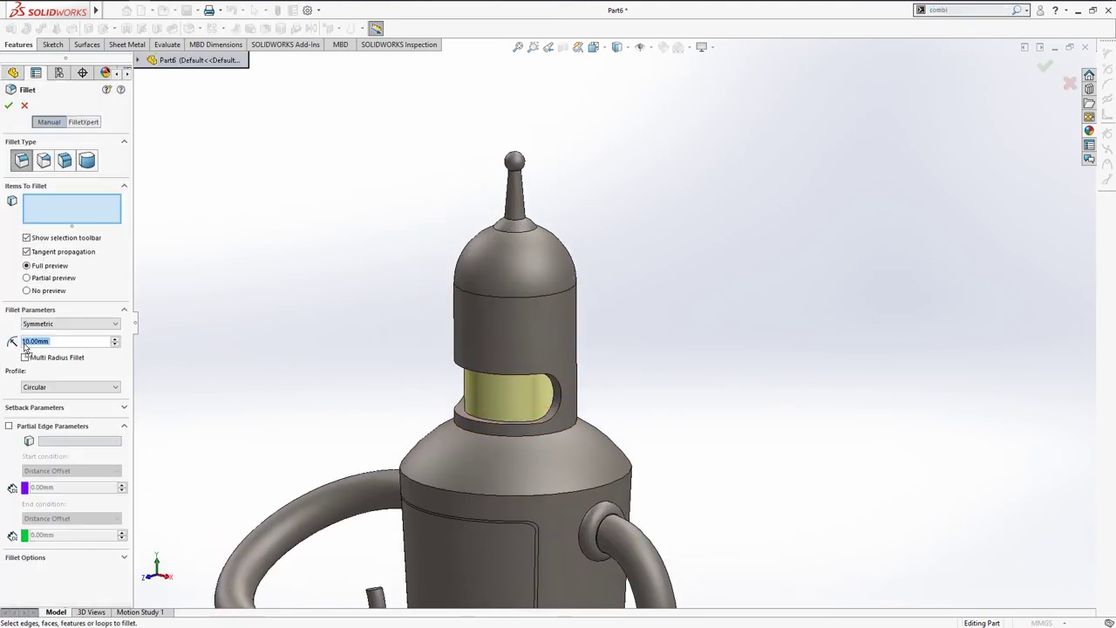
text(2.5)
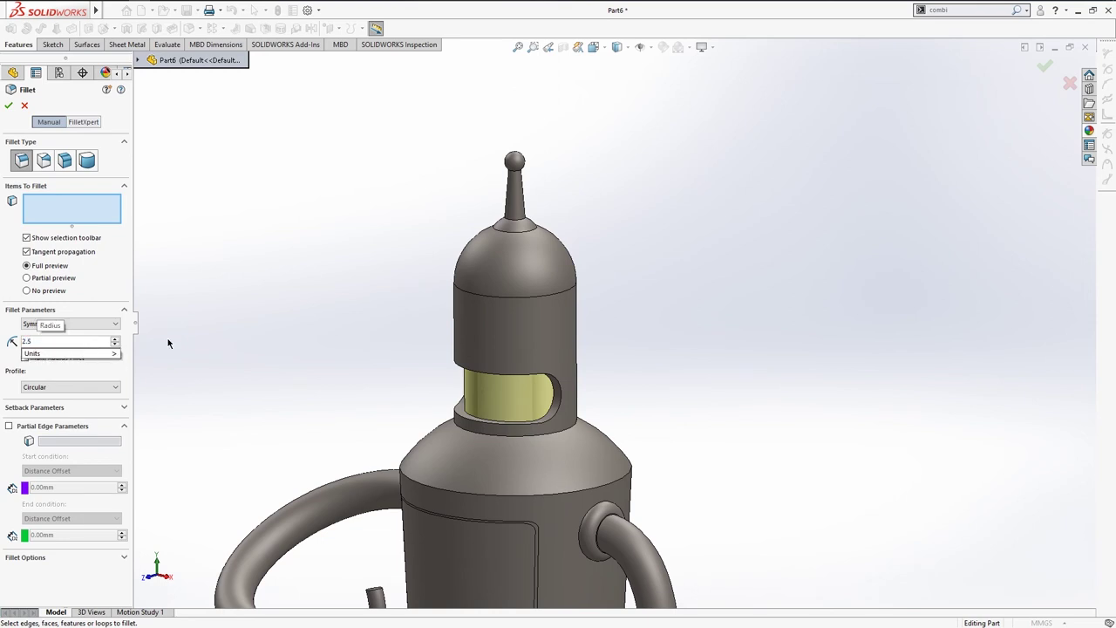
key(Return)
scroll(342, 324, down, 2)
click(561, 398)
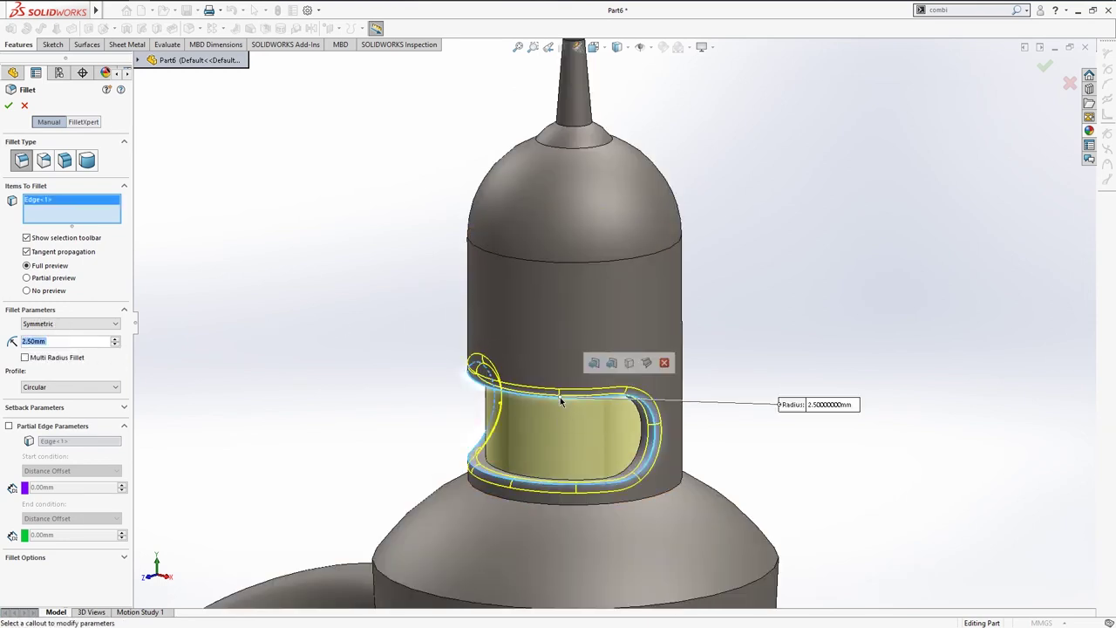
middle_drag(539, 403, 503, 328)
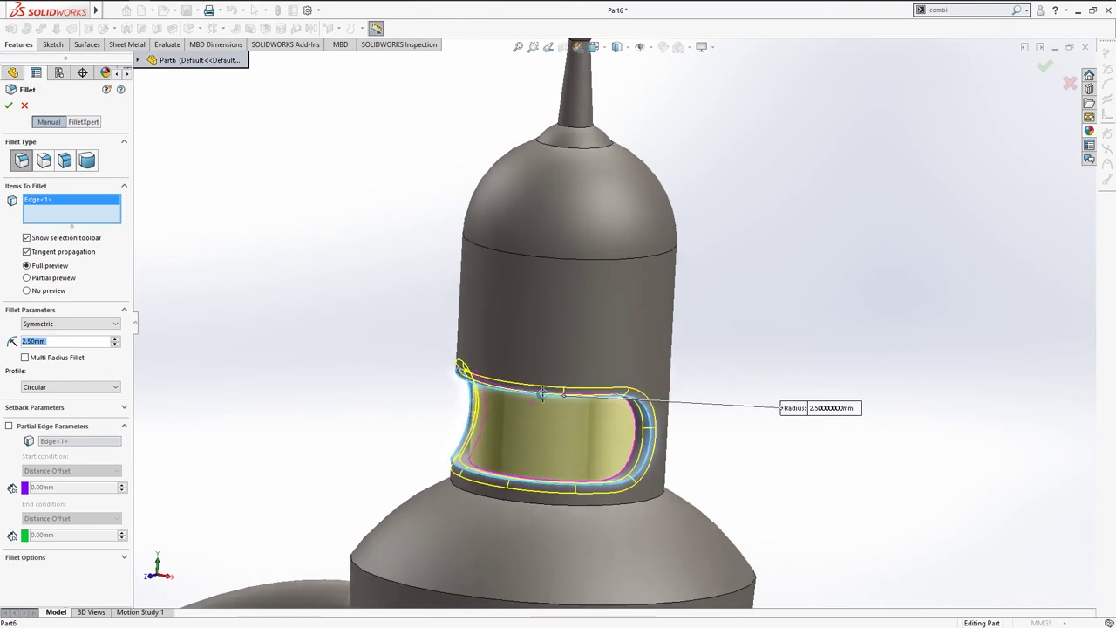
middle_drag(543, 394, 530, 392)
click(8, 105)
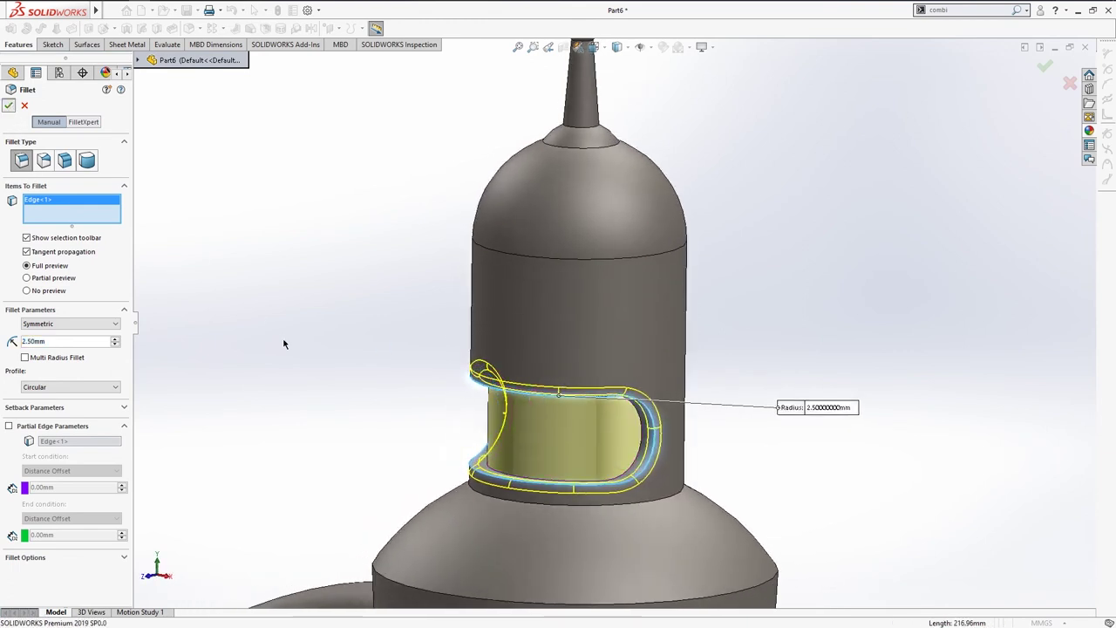
mouse_move(368, 387)
middle_down()
mouse_move(382, 359)
mouse_move(373, 387)
mouse_move(361, 366)
middle_up()
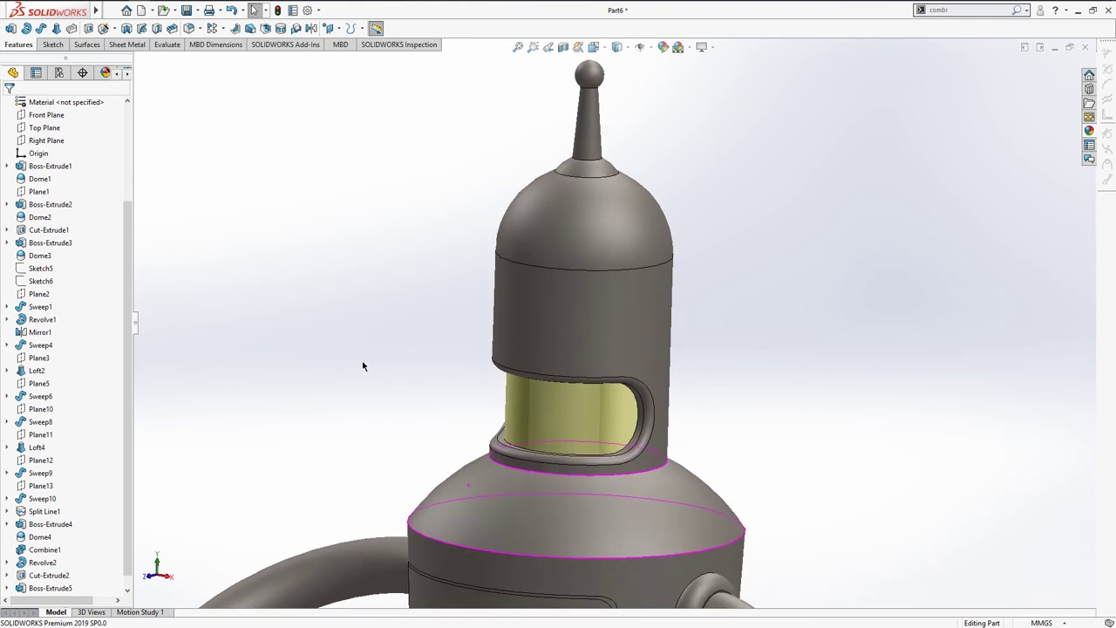
Step: Fit the whole robot on screen and show it in Isometric view
key(f)
key(ctrl+1)
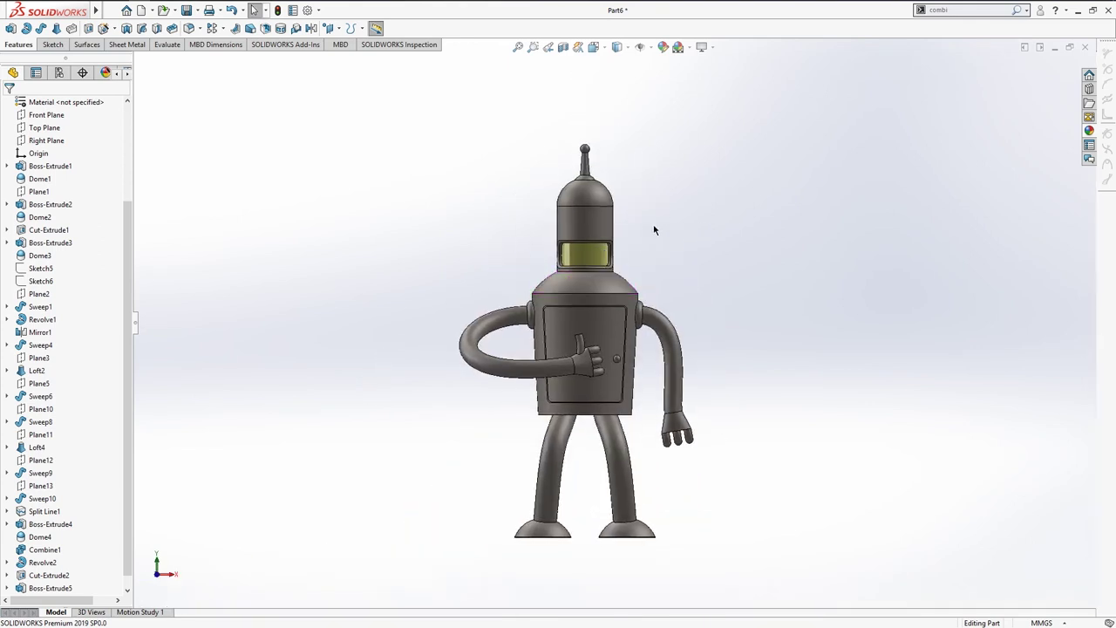
scroll(580, 247, down, 2)
key(ctrl+7)
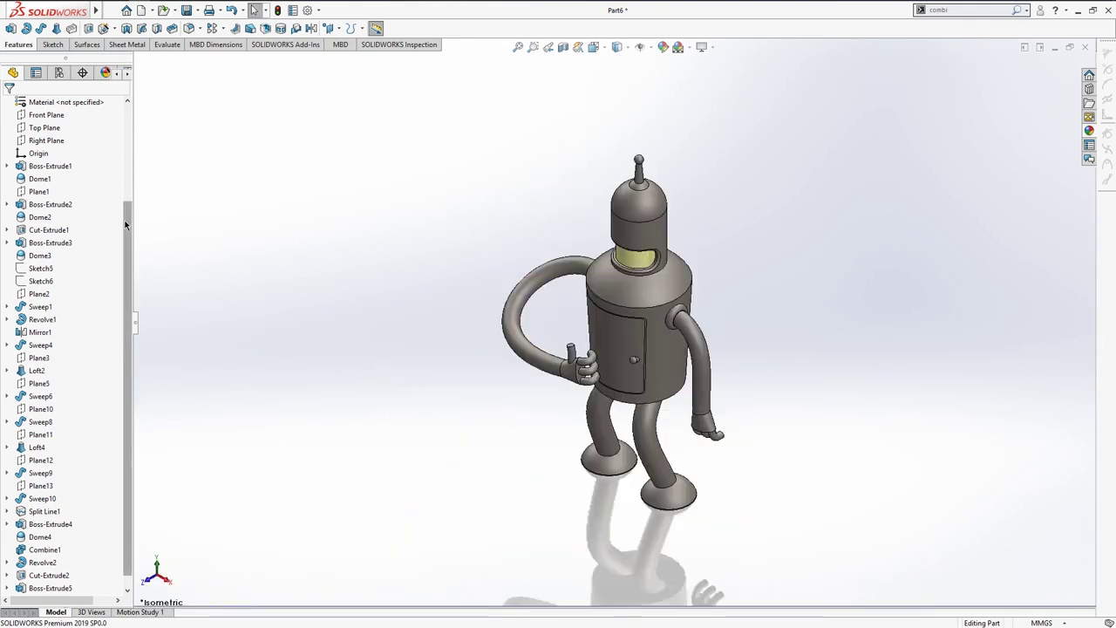
scroll(10, 152, up, 4)
Step: Start a Front Plane sketch and draw a vertical line through the visor's middle
click(7, 140)
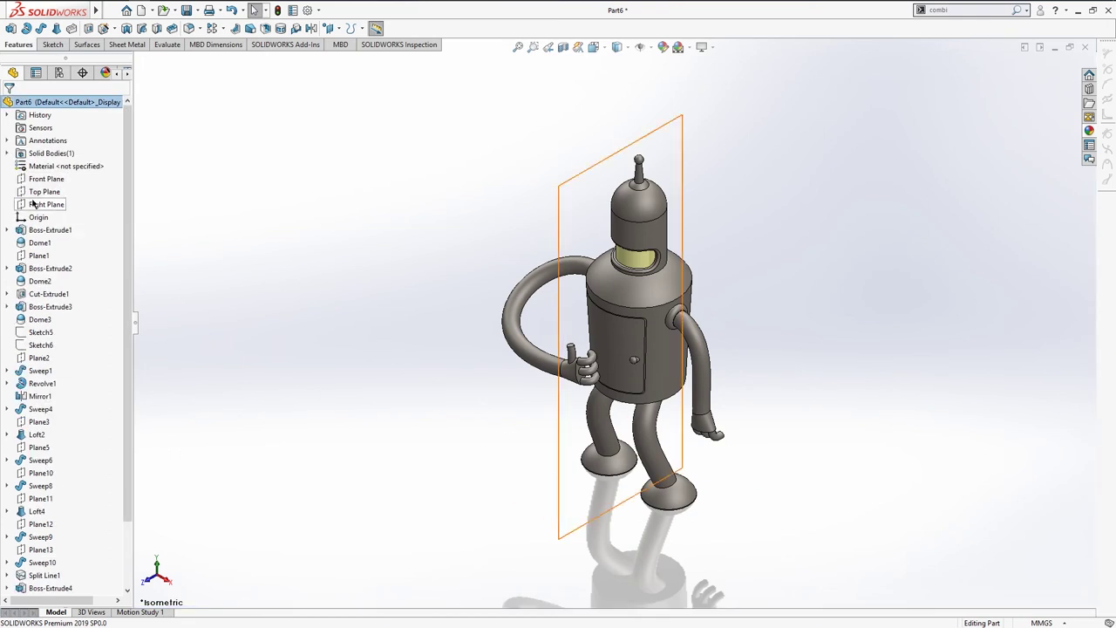
click(44, 179)
click(42, 166)
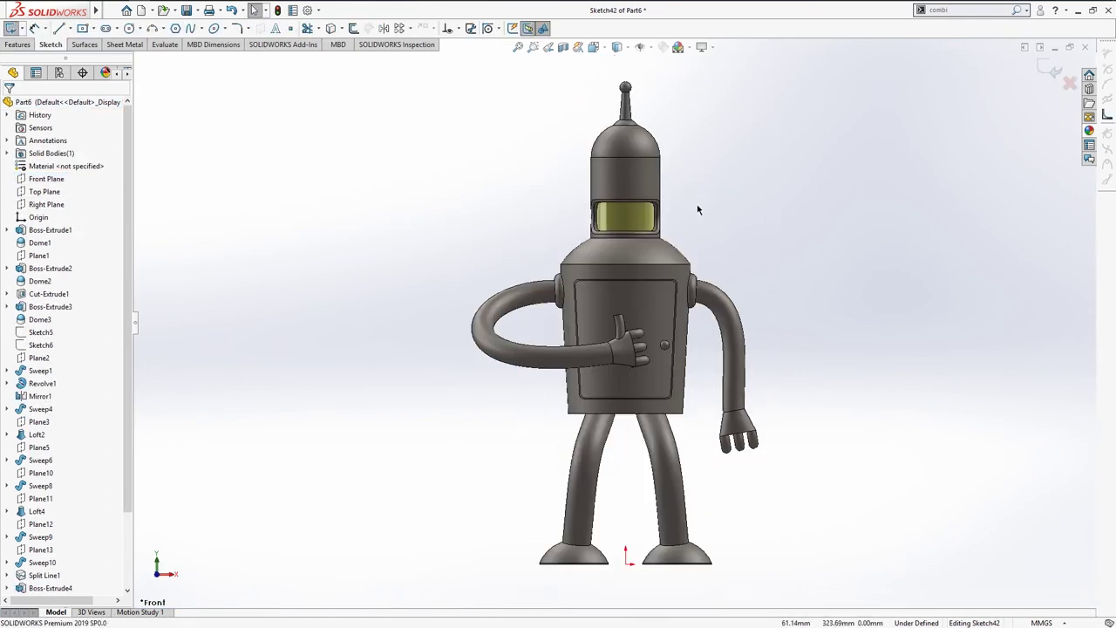
scroll(705, 183, down, 3)
key(l)
scroll(567, 261, down, 2)
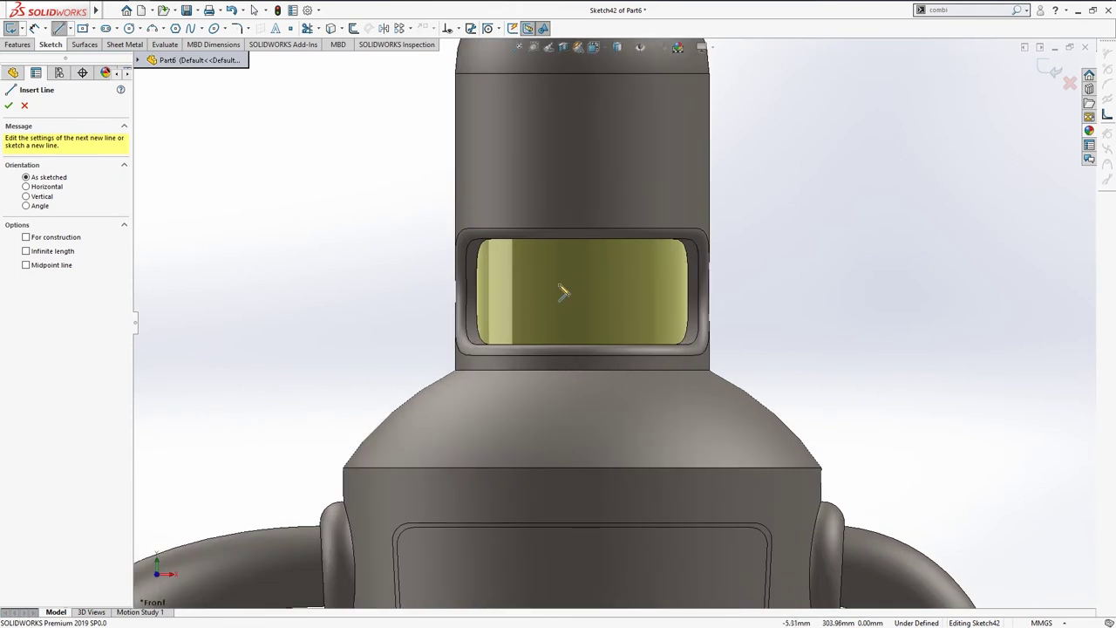
scroll(526, 310, down, 3)
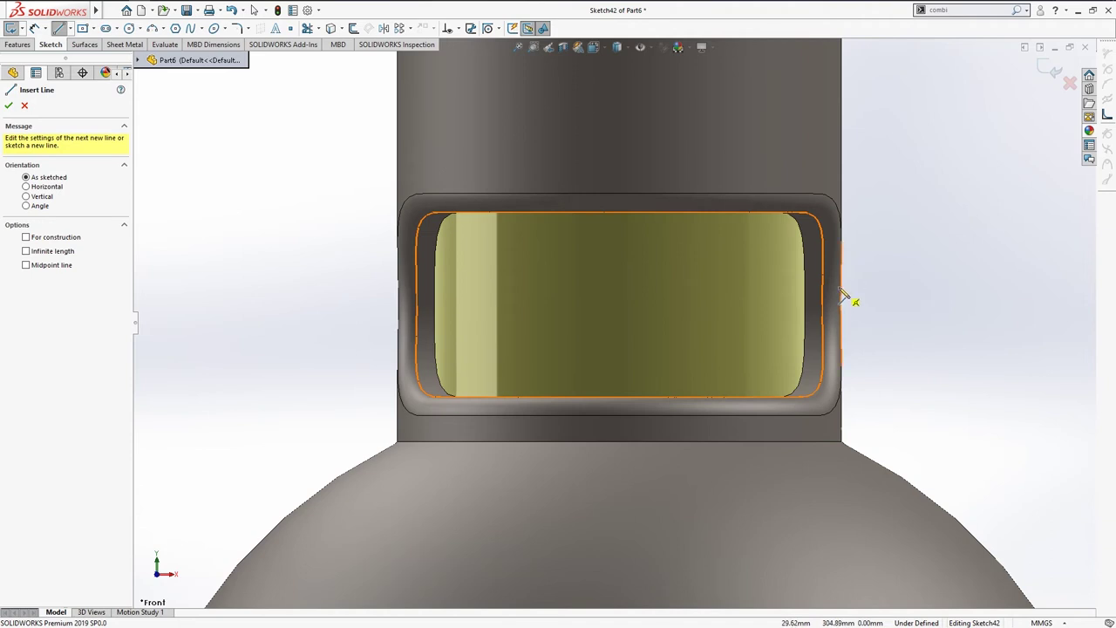
scroll(841, 314, up, 2)
middle_drag(840, 321, 819, 309)
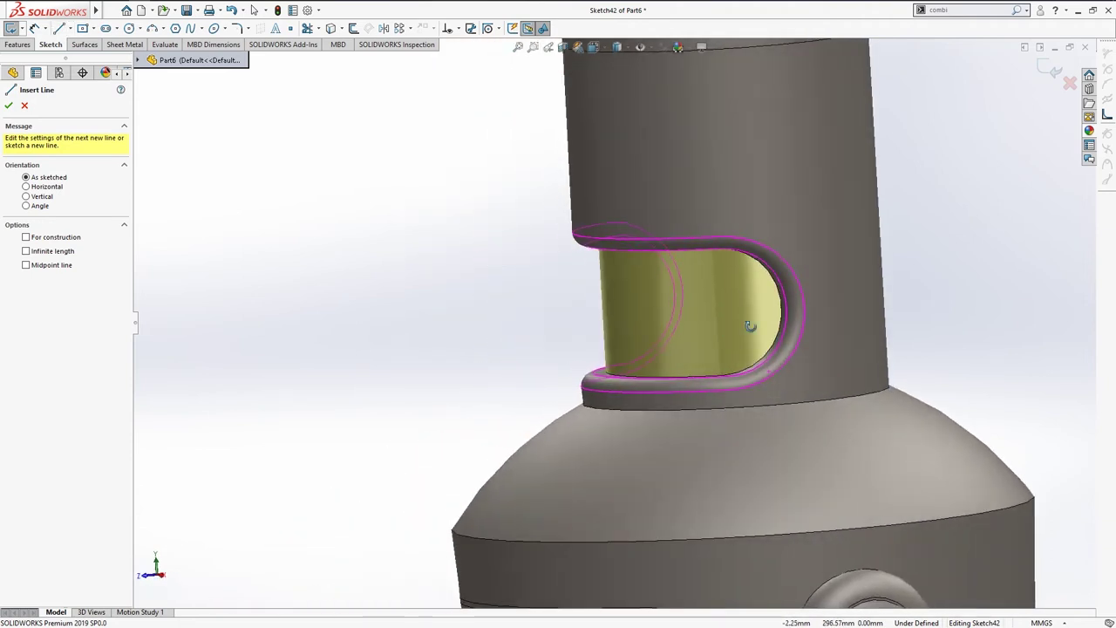
key(Escape)
key(s)
key(s)
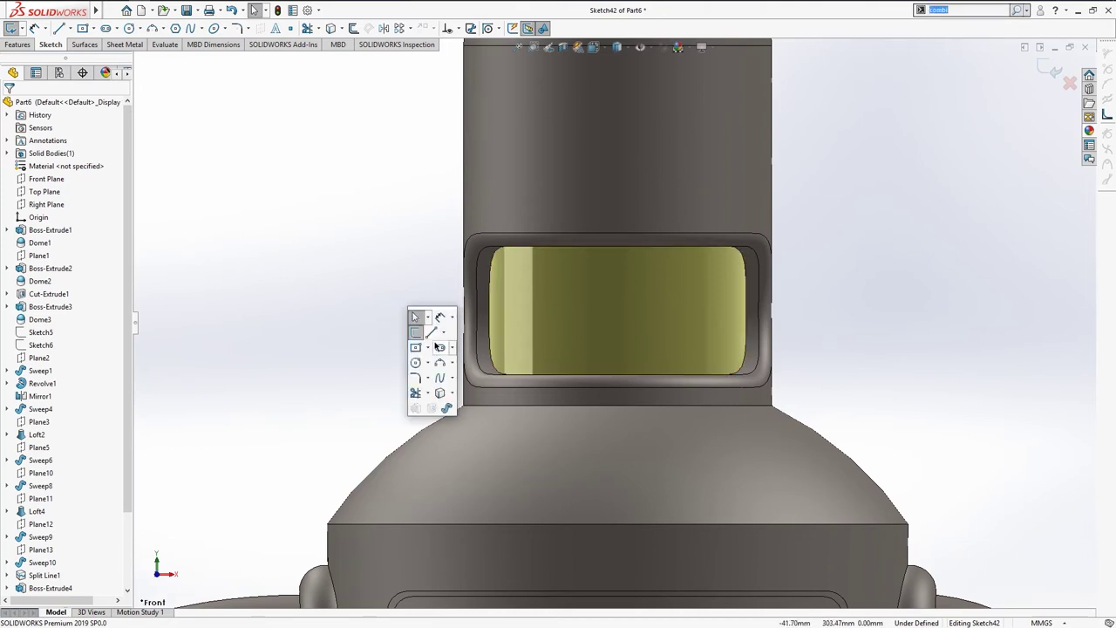
click(428, 325)
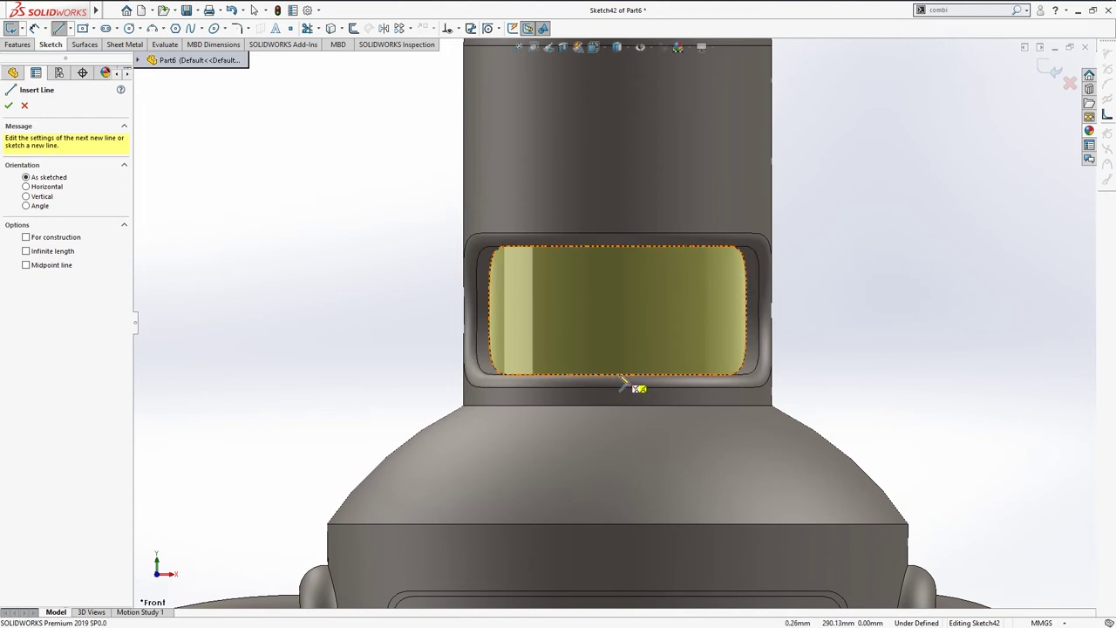
drag(621, 381, 618, 237)
key(Escape)
key(Escape)
Step: Draw a horizontal line from the centre line's midpoint to the visor's left edge
key(s)
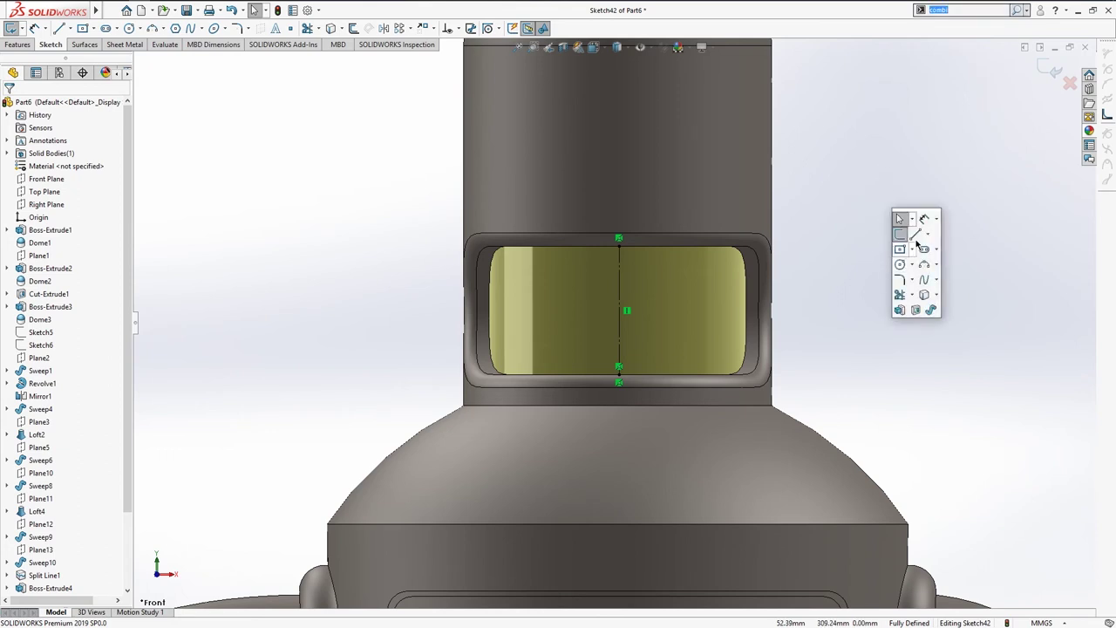
click(915, 234)
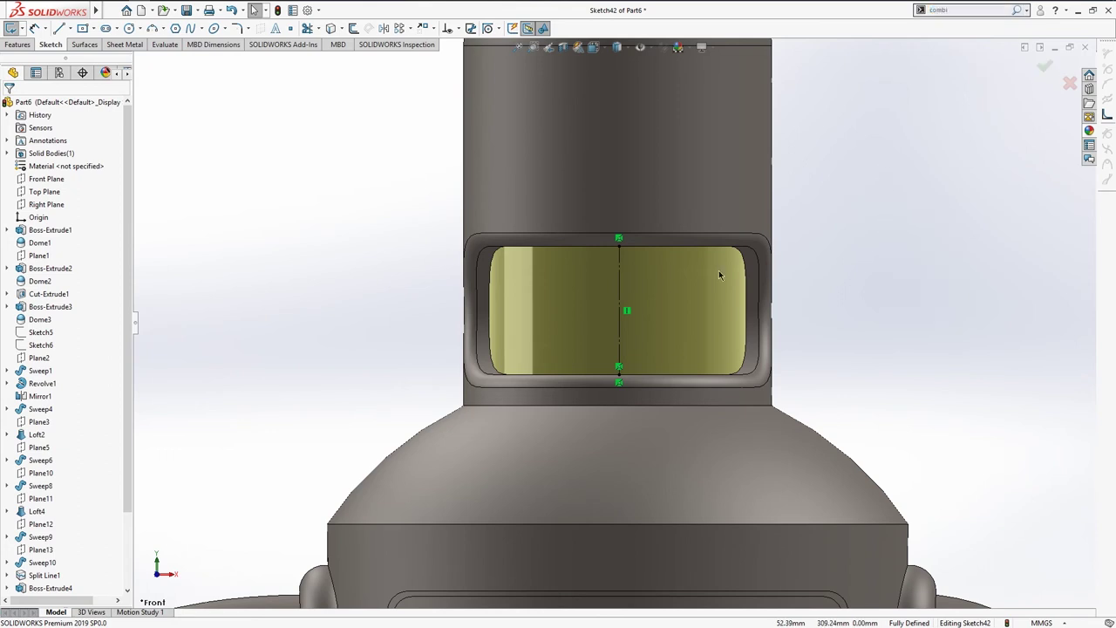
click(620, 311)
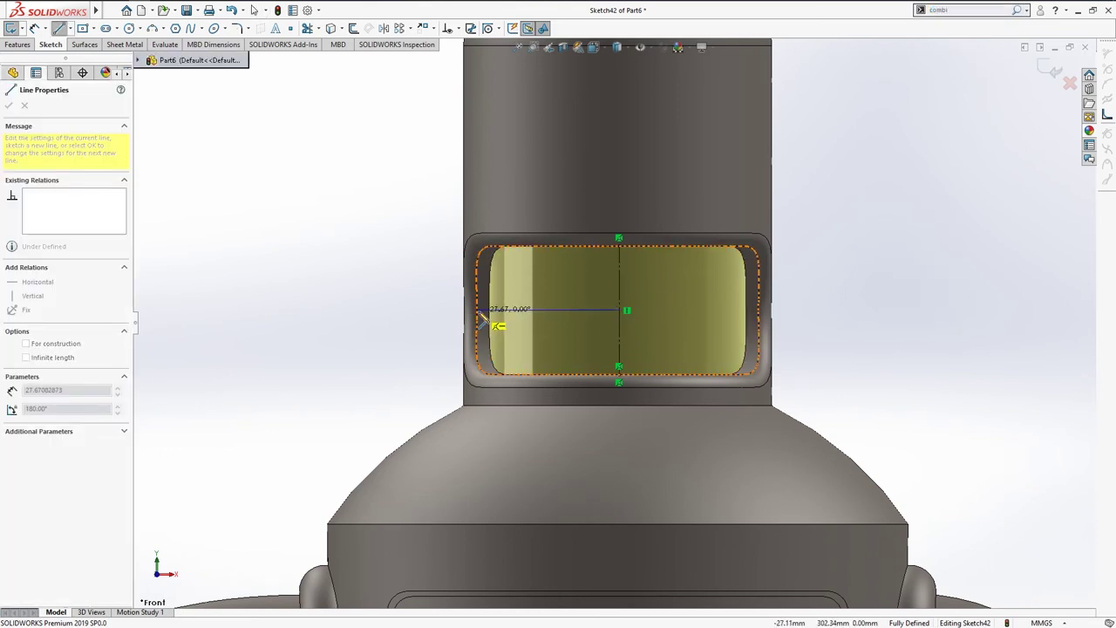
click(490, 309)
key(Escape)
click(519, 308)
click(346, 225)
Step: Add a top-to-bottom vertical line on the visor, dimensioned 4 mm from its left edge
key(s)
click(362, 259)
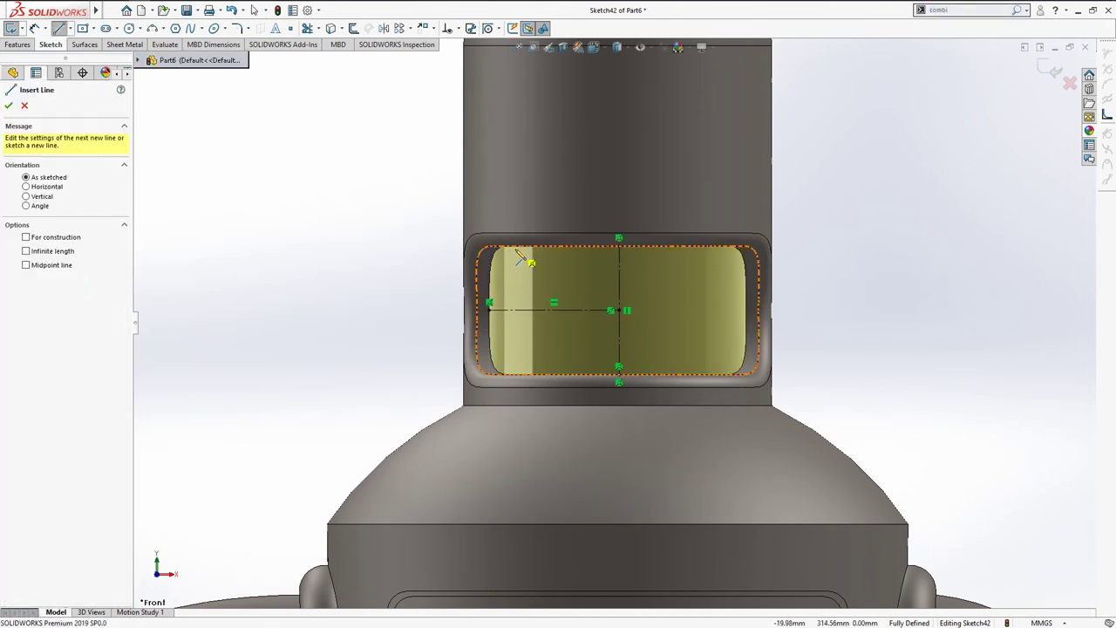
click(514, 238)
click(514, 367)
key(Escape)
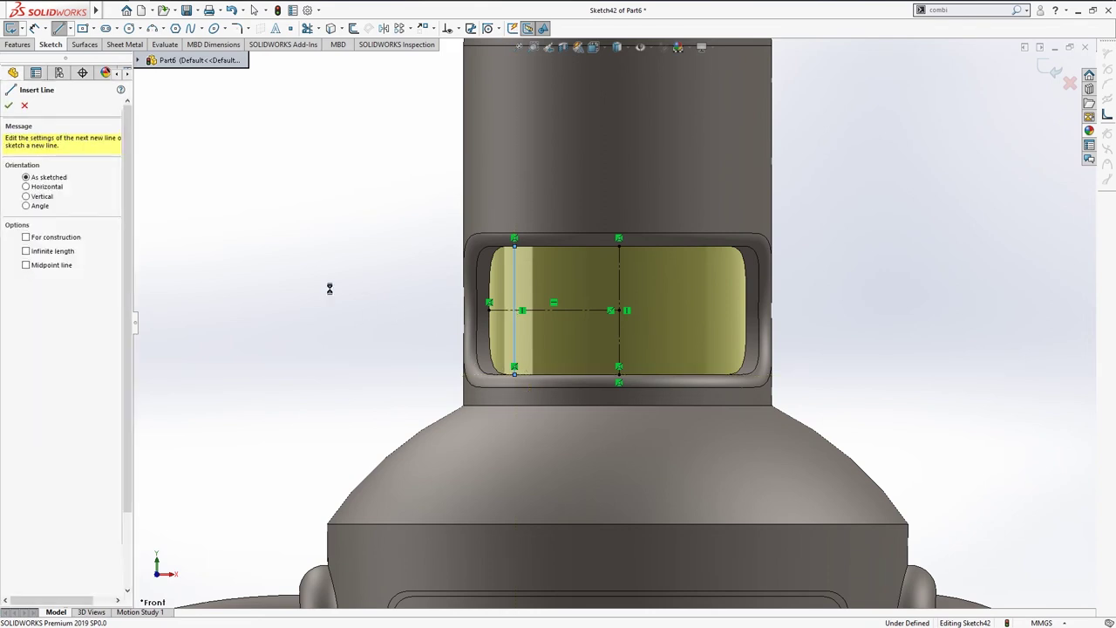
scroll(530, 286, down, 3)
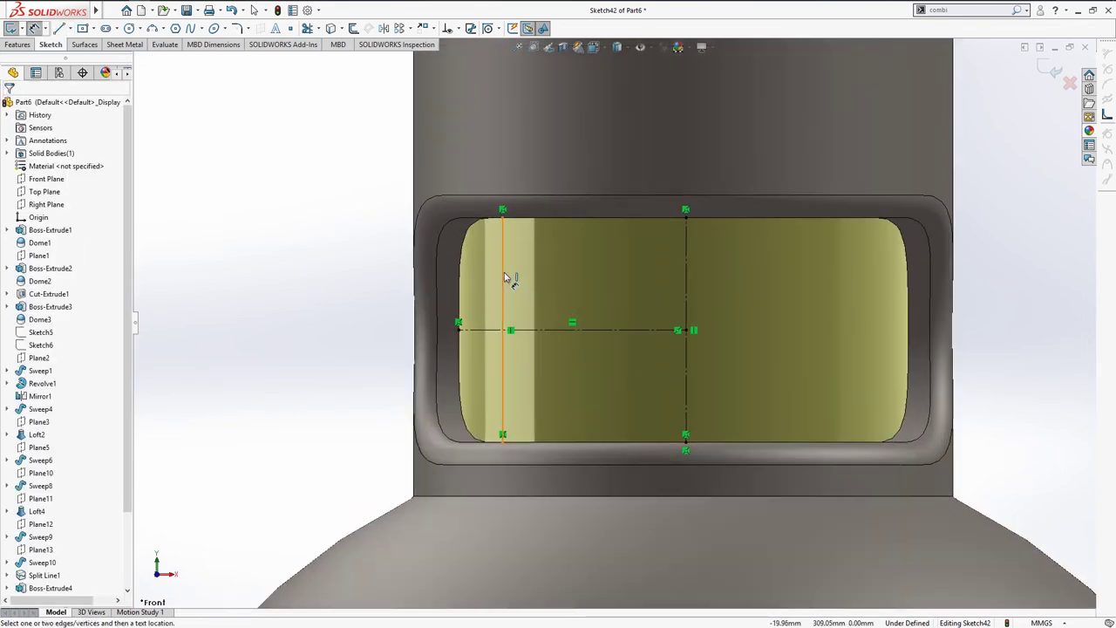
click(504, 277)
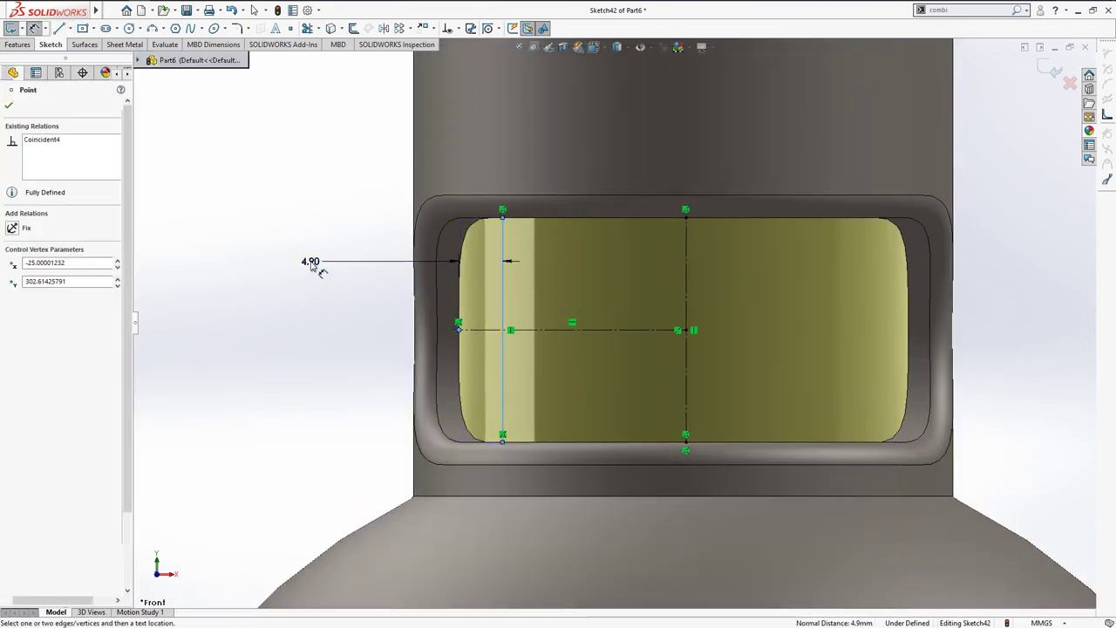
click(370, 275)
text(4)
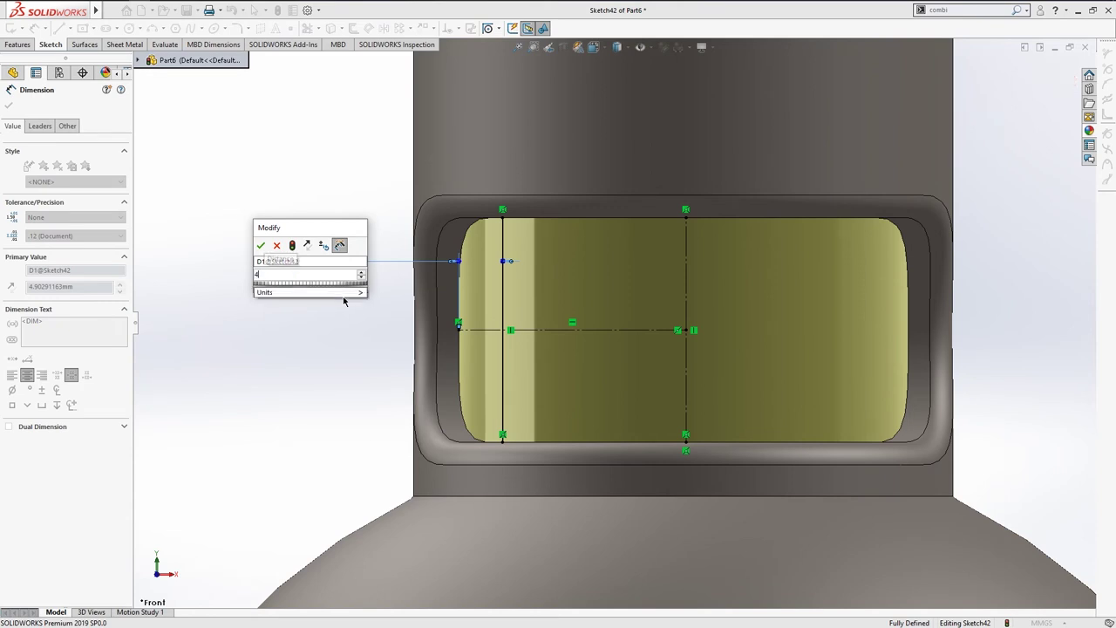
key(Return)
key(Escape)
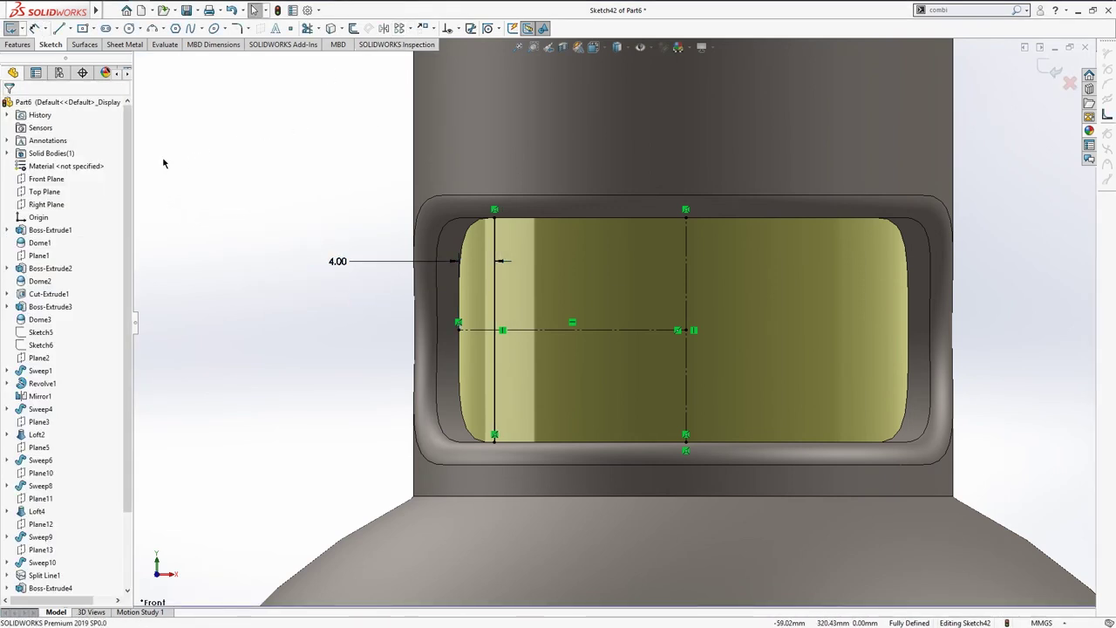
Step: Linear-pattern the vertical visor line into 8 copies spaced 6.00 mm apart
click(400, 30)
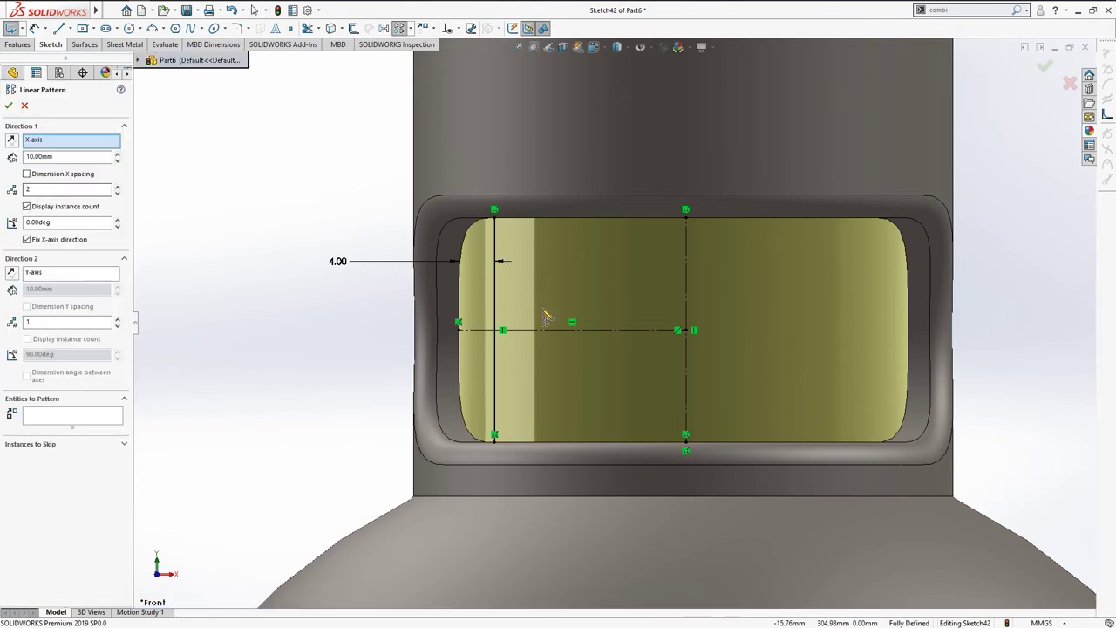
click(111, 409)
click(495, 300)
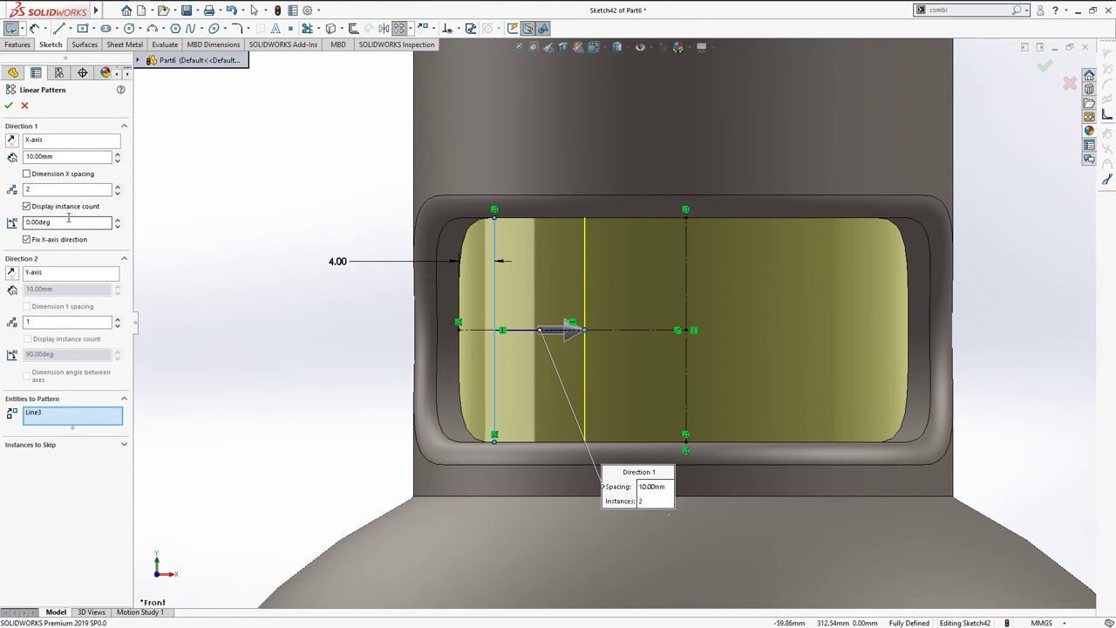
double_click(56, 156)
text(4)
key(Return)
click(117, 187)
click(117, 187)
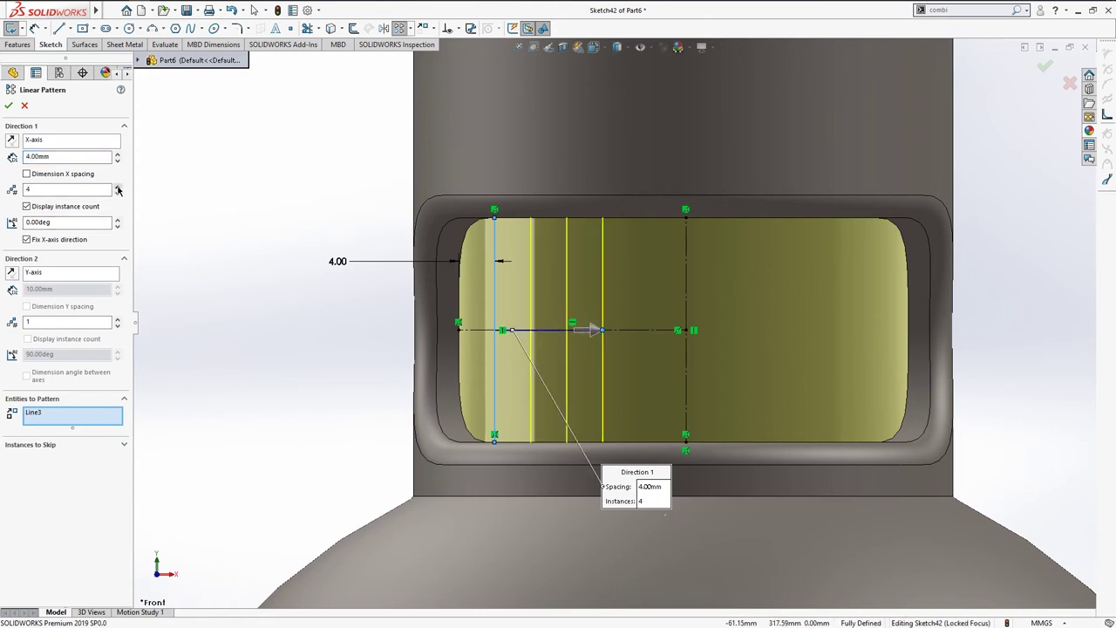
key(Return)
click(119, 187)
click(118, 187)
click(119, 187)
click(119, 187)
click(118, 187)
click(119, 186)
click(116, 193)
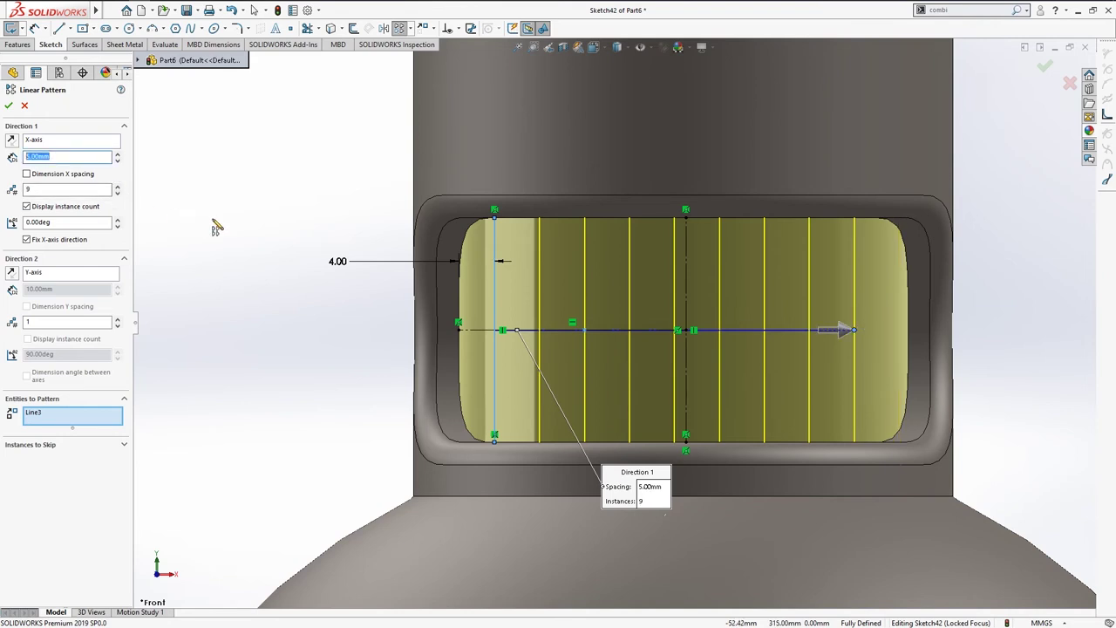
text(6)
key(Return)
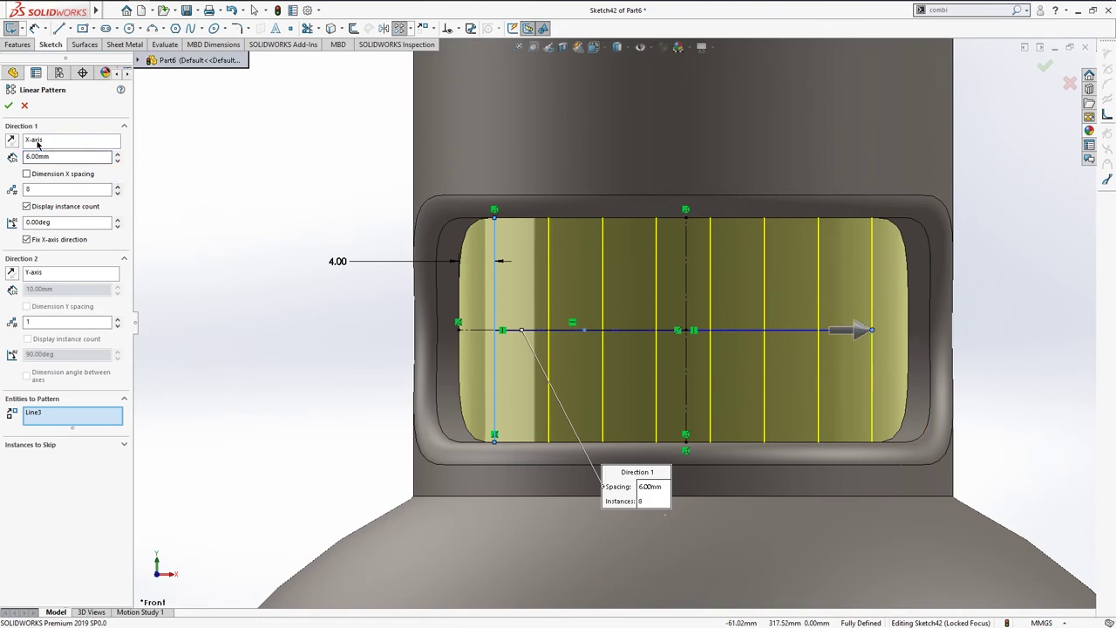
click(10, 107)
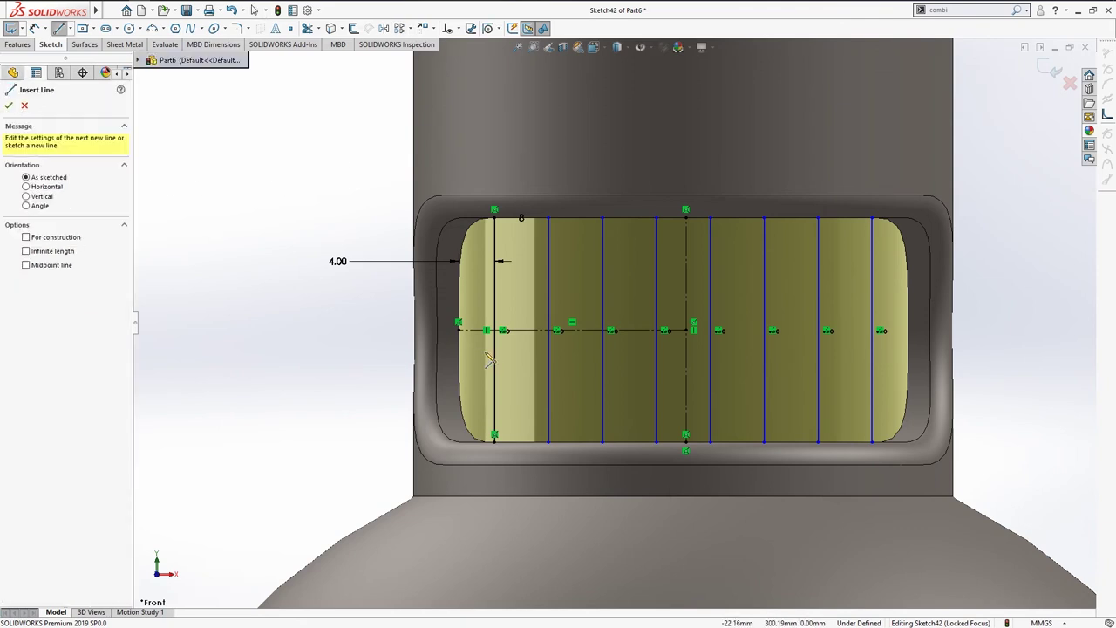
Step: Draw a horizontal line across the visor, edge to edge, and exit Sketch42
key(l)
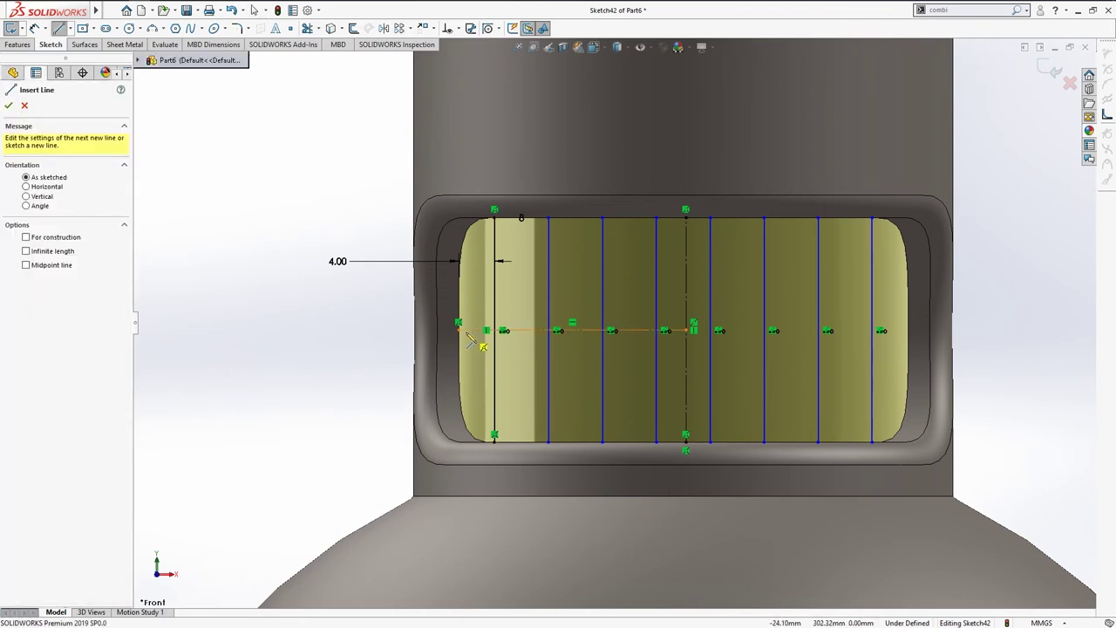
click(459, 328)
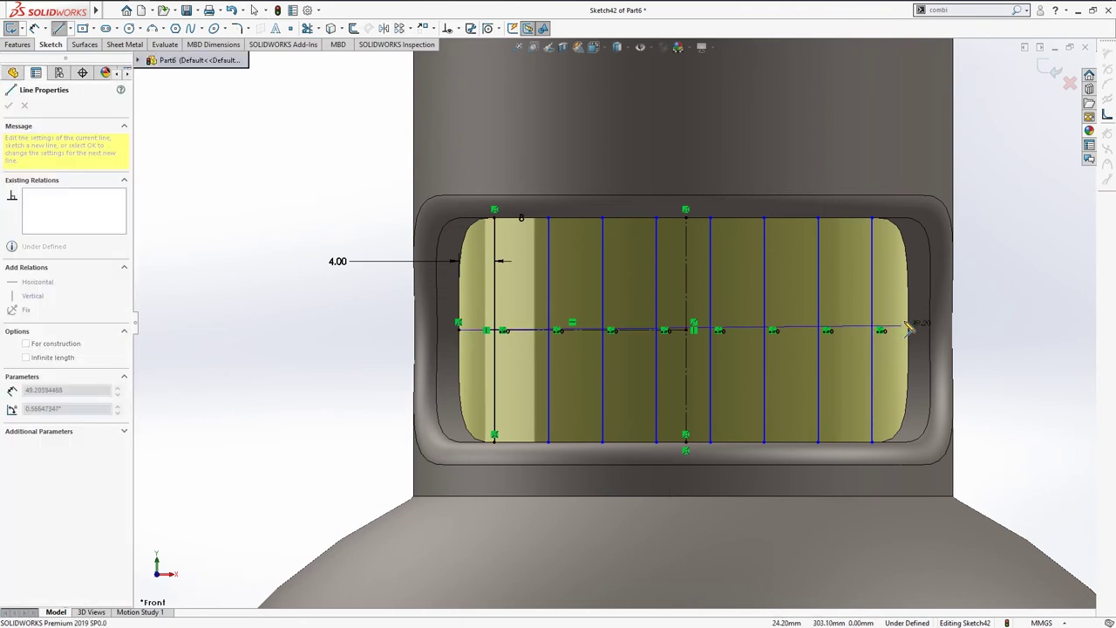
click(911, 331)
key(Escape)
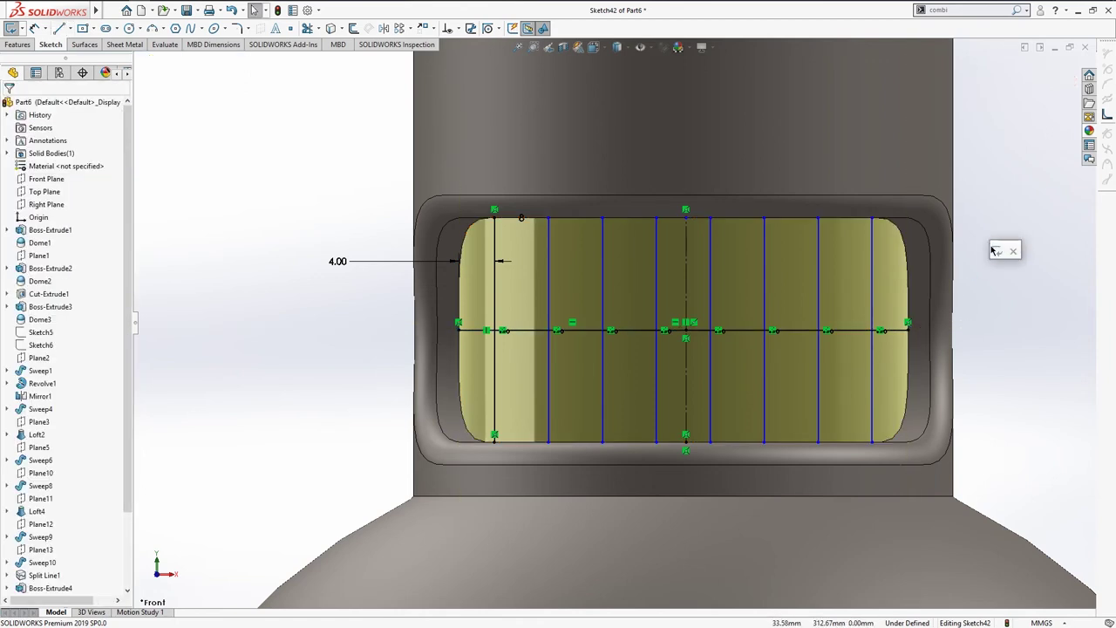
click(996, 252)
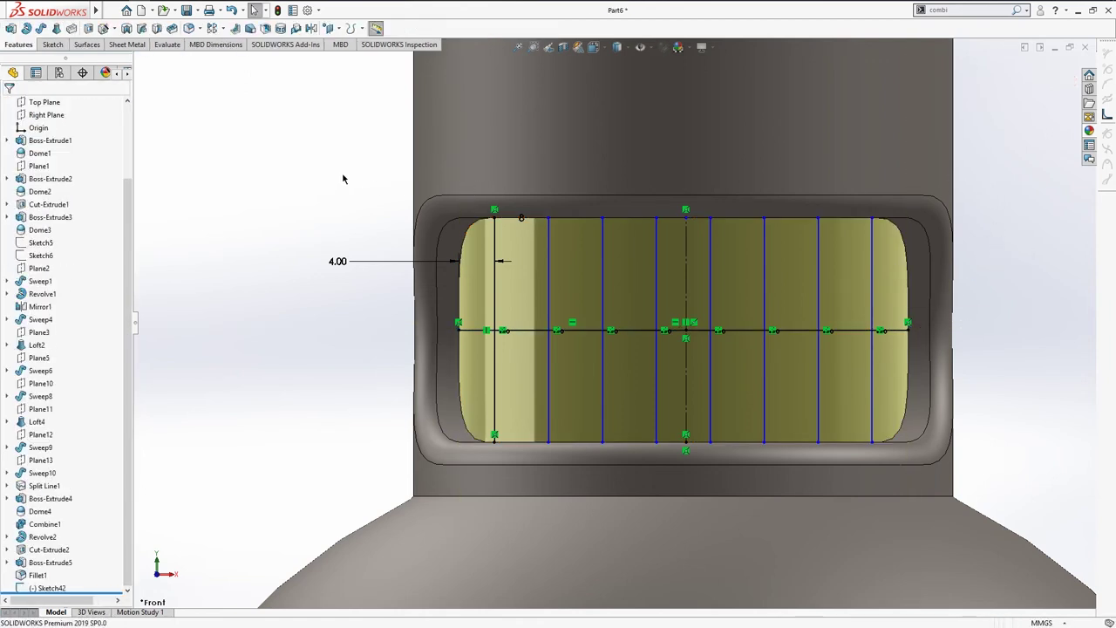
Step: Project Sketch42 onto the yellow visor face in a single direction as Split Line2
click(350, 28)
click(370, 43)
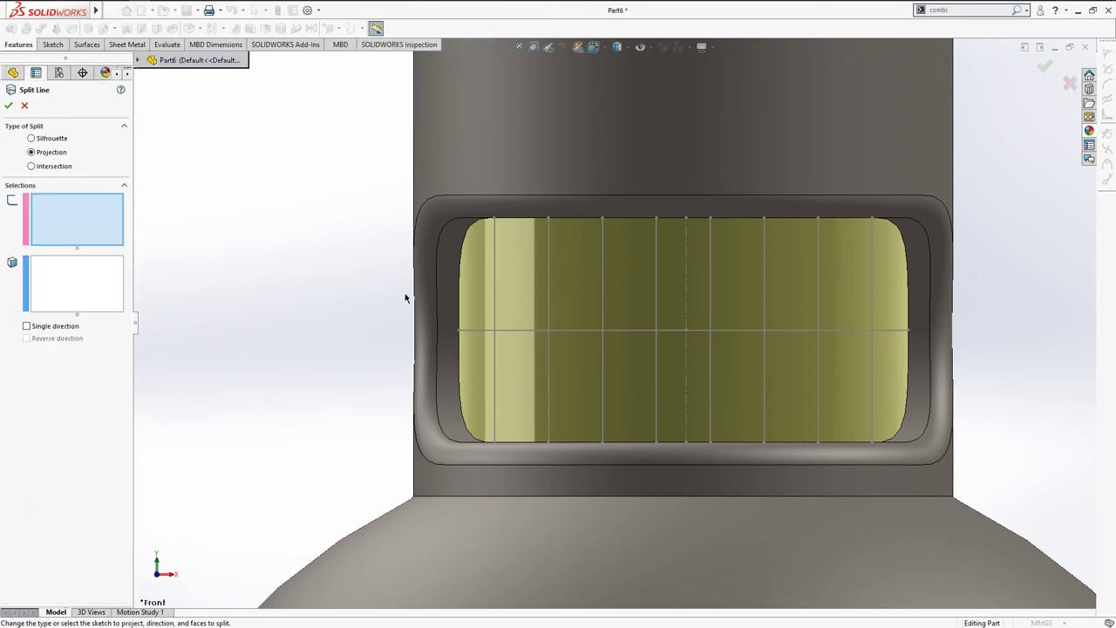
click(496, 246)
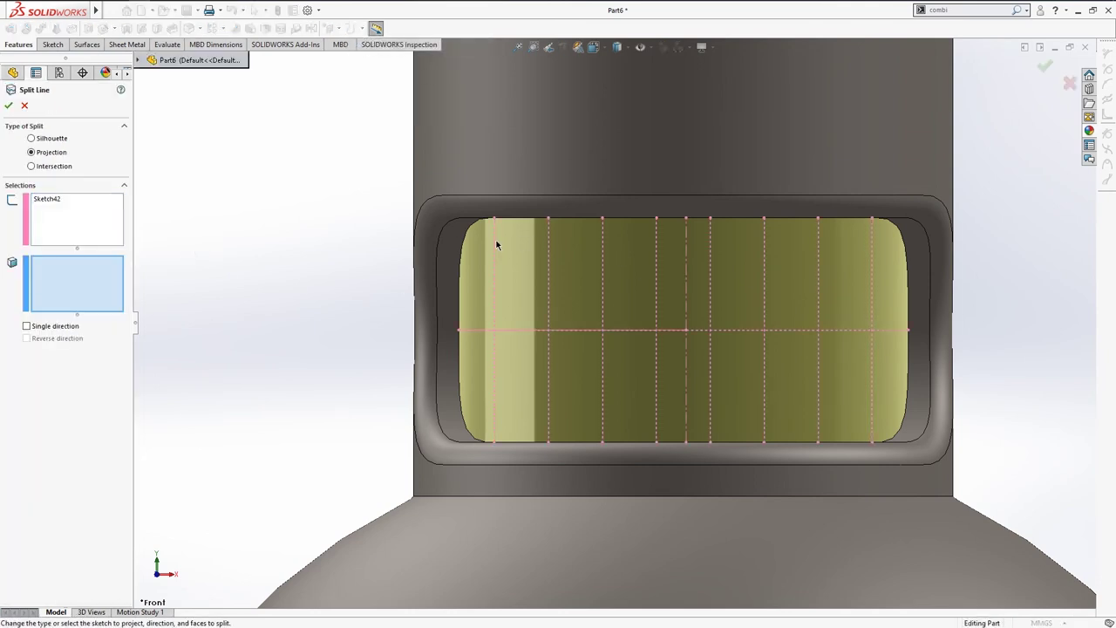
click(521, 294)
mouse_move(521, 291)
middle_down()
mouse_move(439, 340)
mouse_move(469, 333)
middle_up()
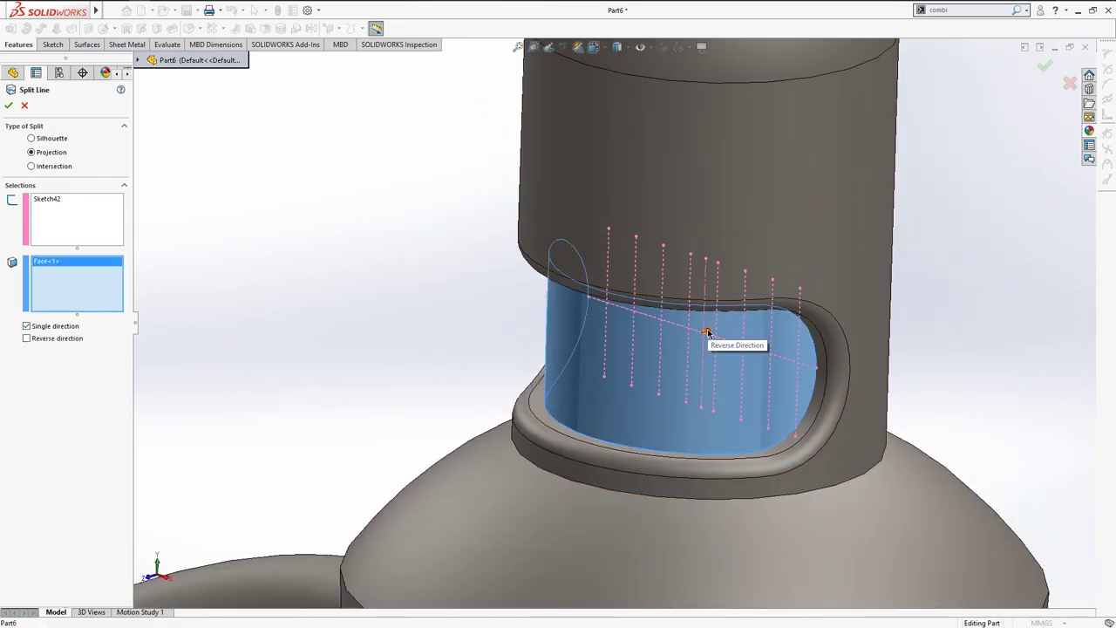
key(Return)
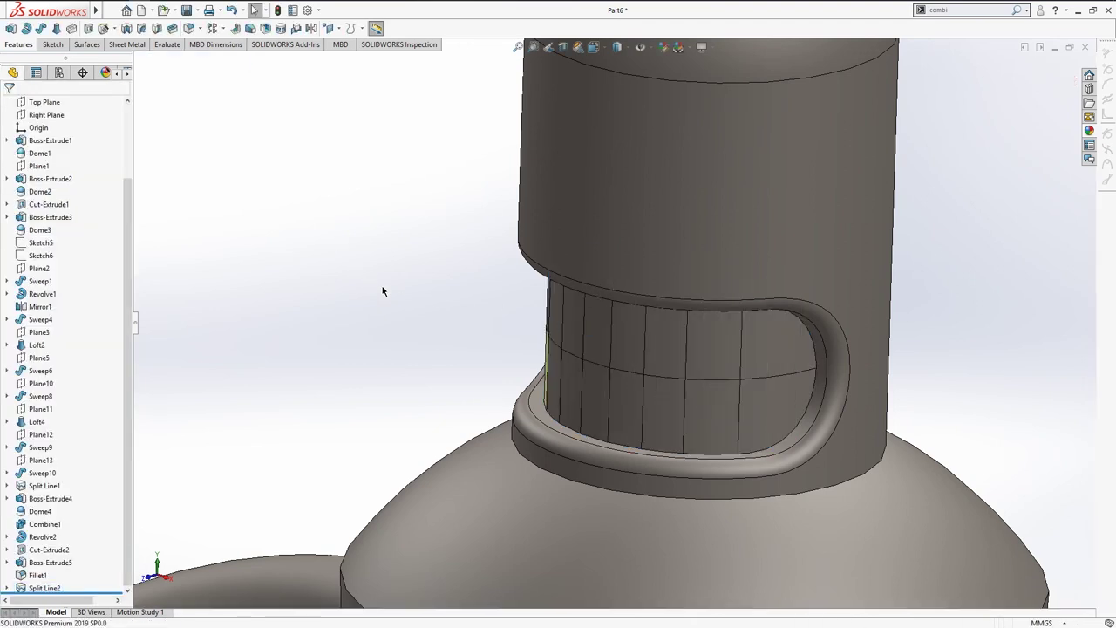
Step: Remove the individual face appearances from the split visor panels
middle_drag(322, 306, 107, 324)
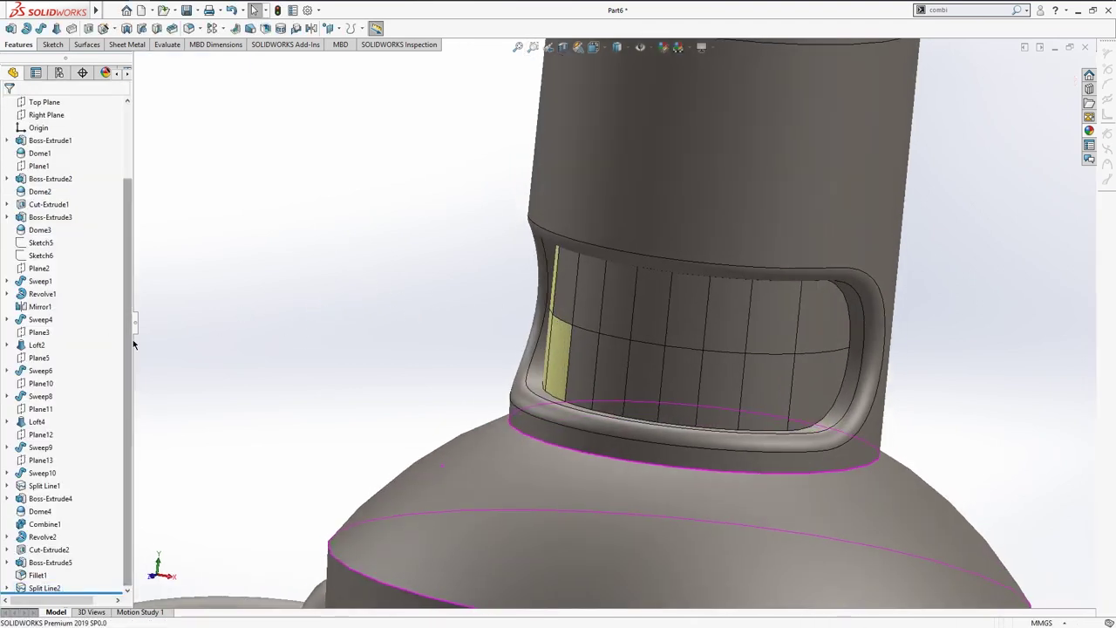
middle_drag(334, 336, 442, 335)
click(589, 331)
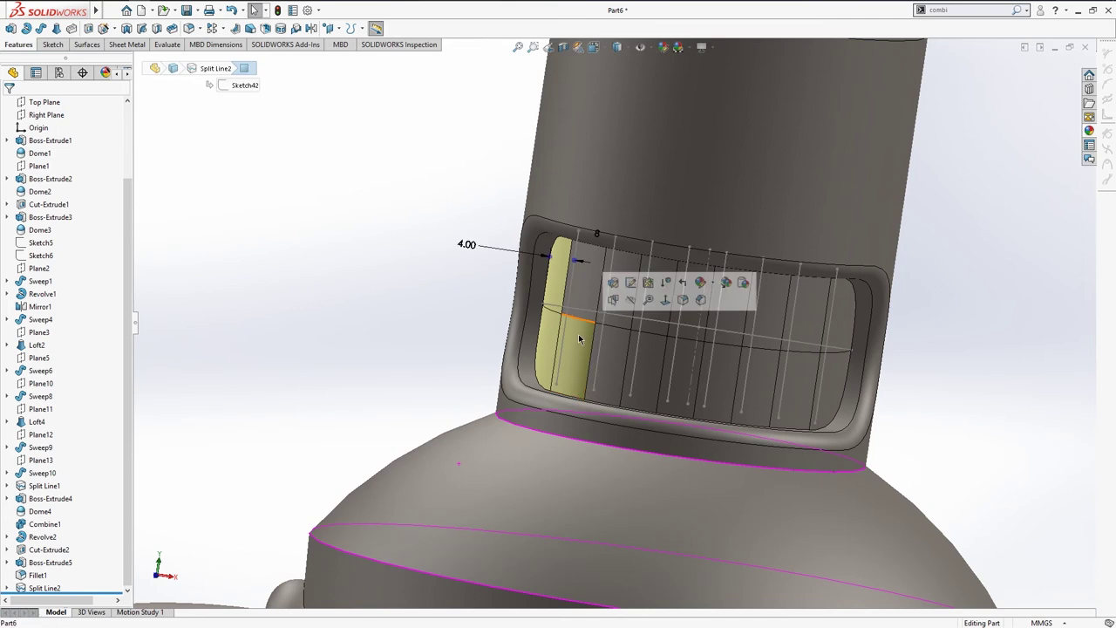
click(715, 283)
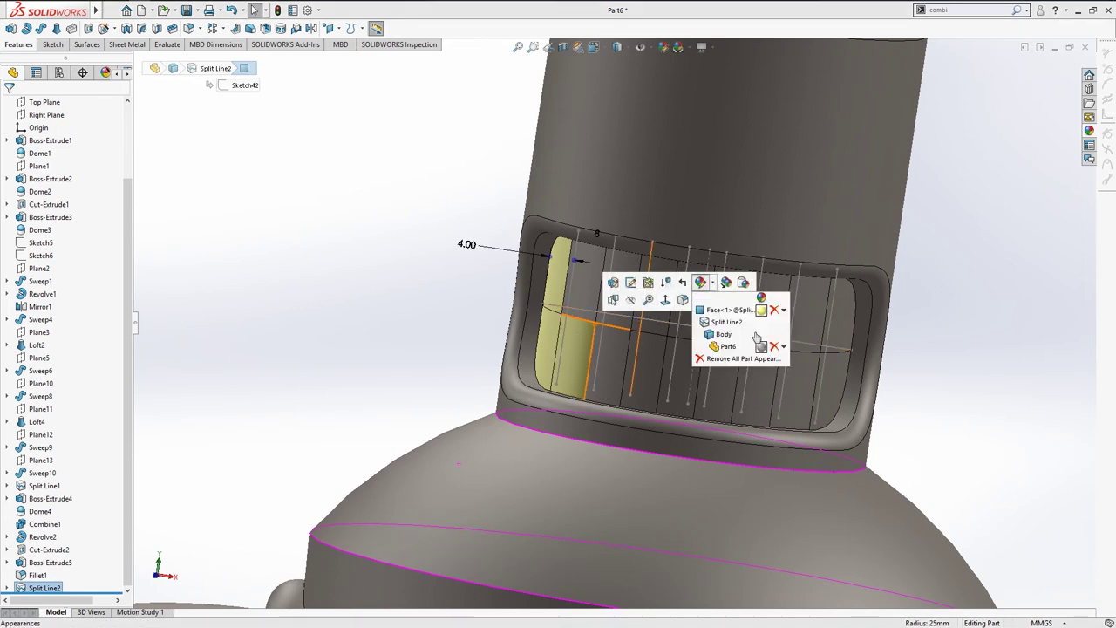
click(773, 310)
click(663, 308)
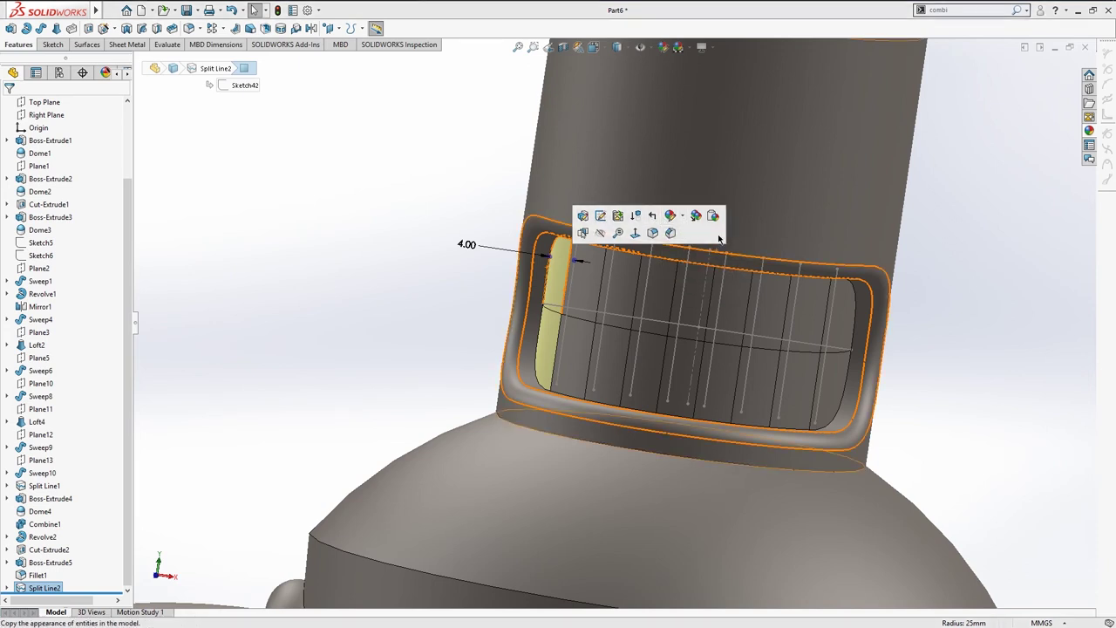
click(683, 216)
click(744, 244)
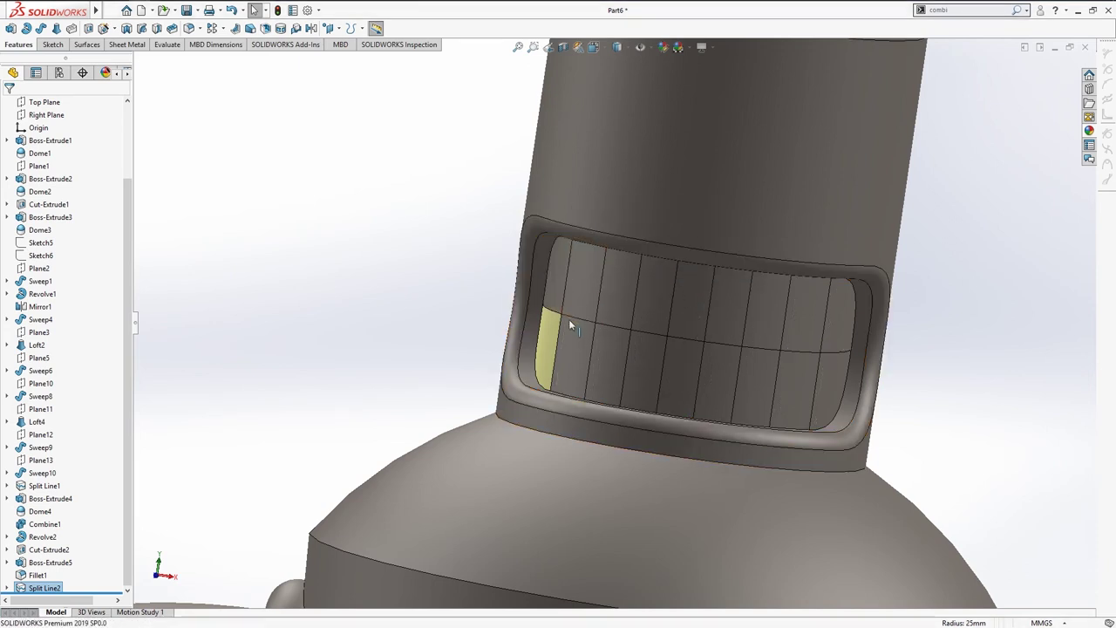
click(565, 327)
click(688, 276)
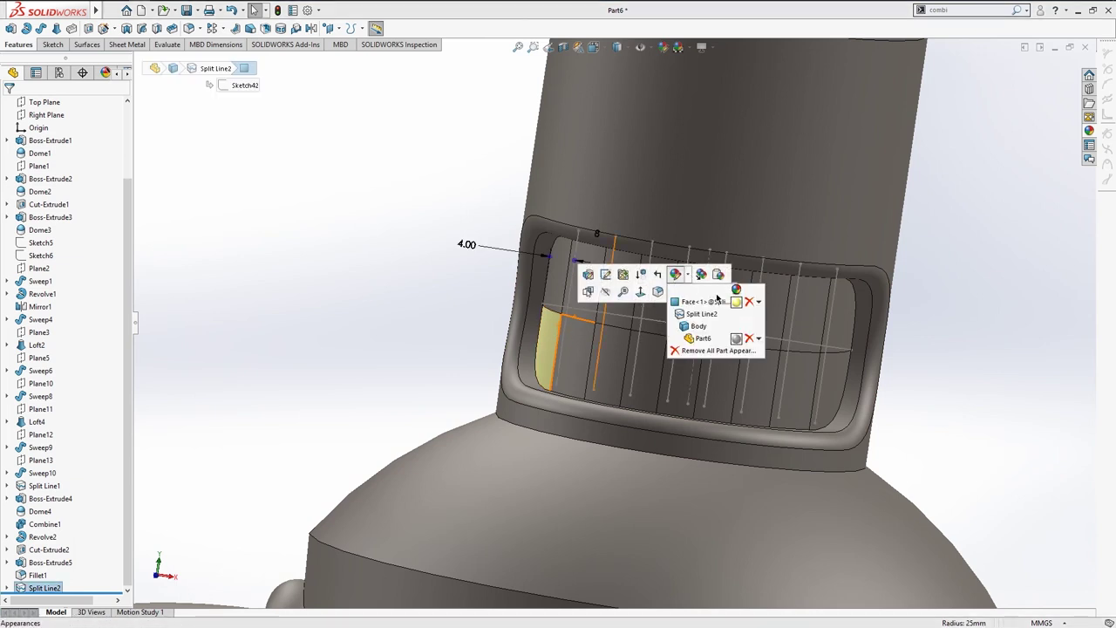
click(748, 302)
Step: Give all Split Line2 faces the pale yellow (255, 255, 128) appearance
click(538, 316)
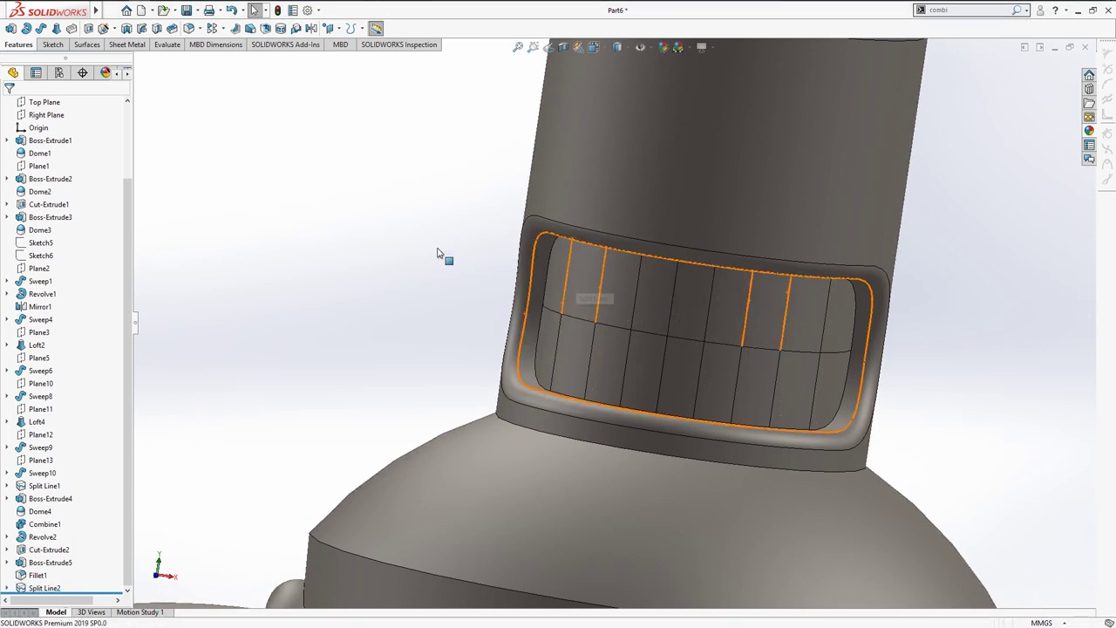
click(552, 284)
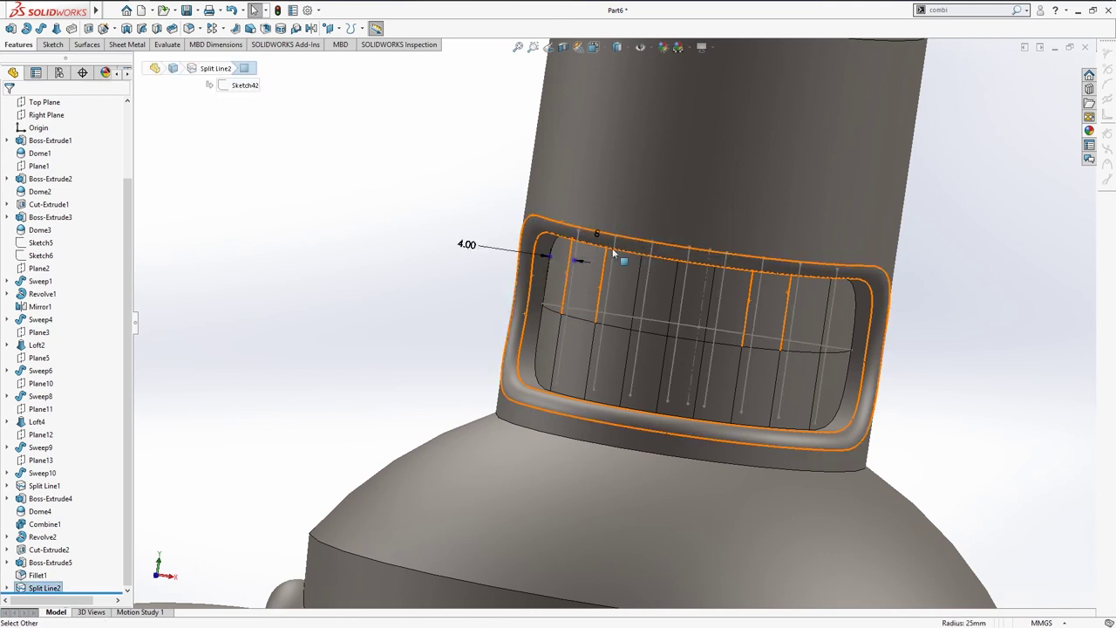
click(558, 282)
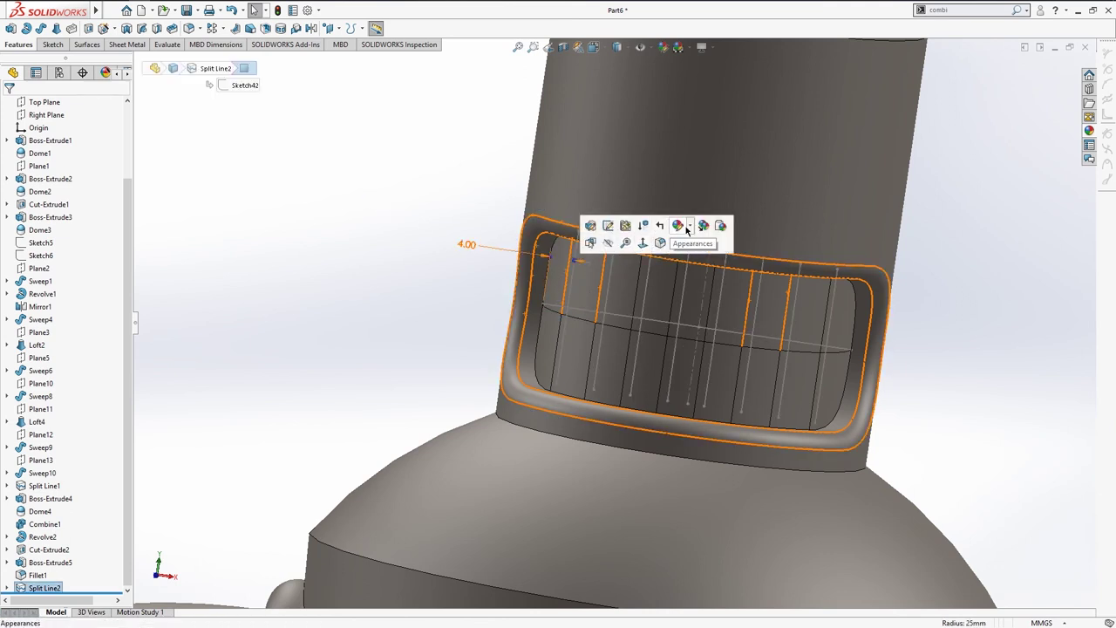
click(690, 227)
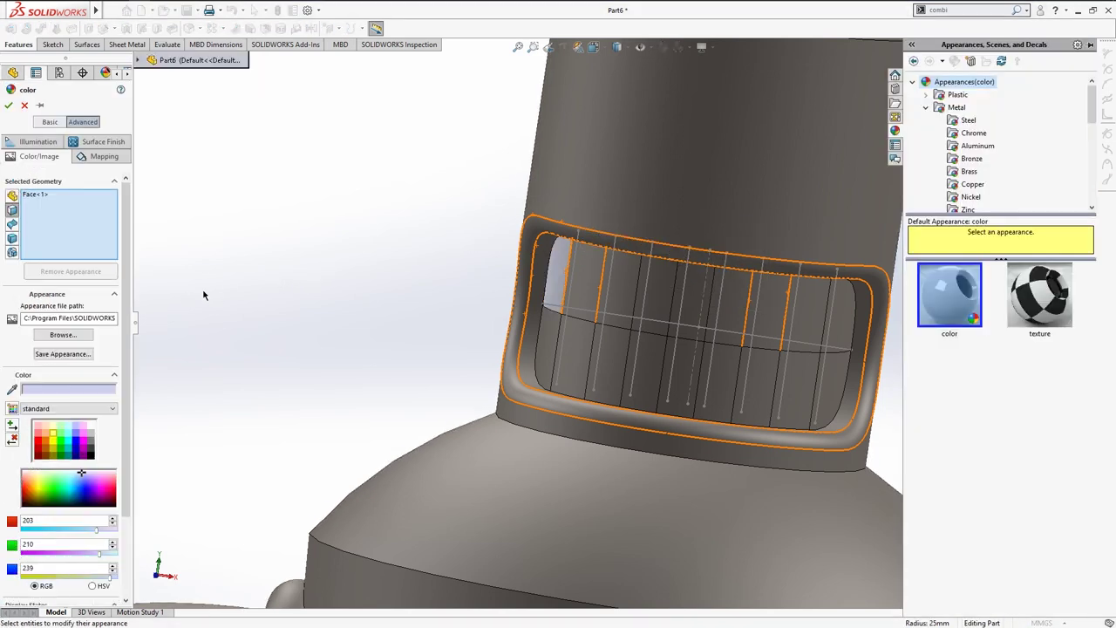
key(Return)
click(566, 275)
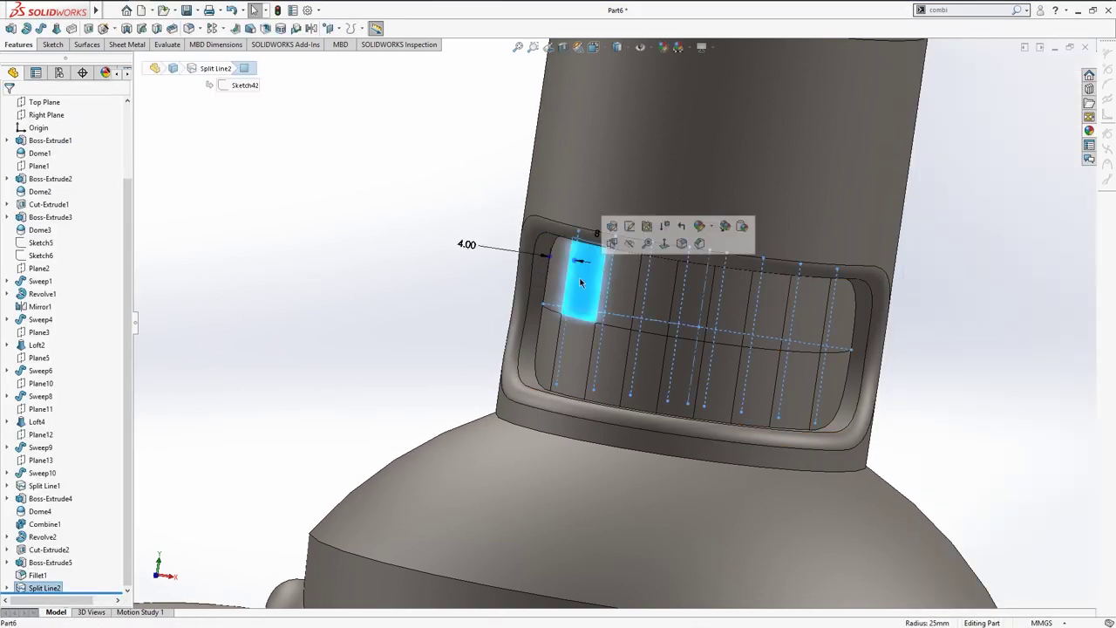
click(712, 229)
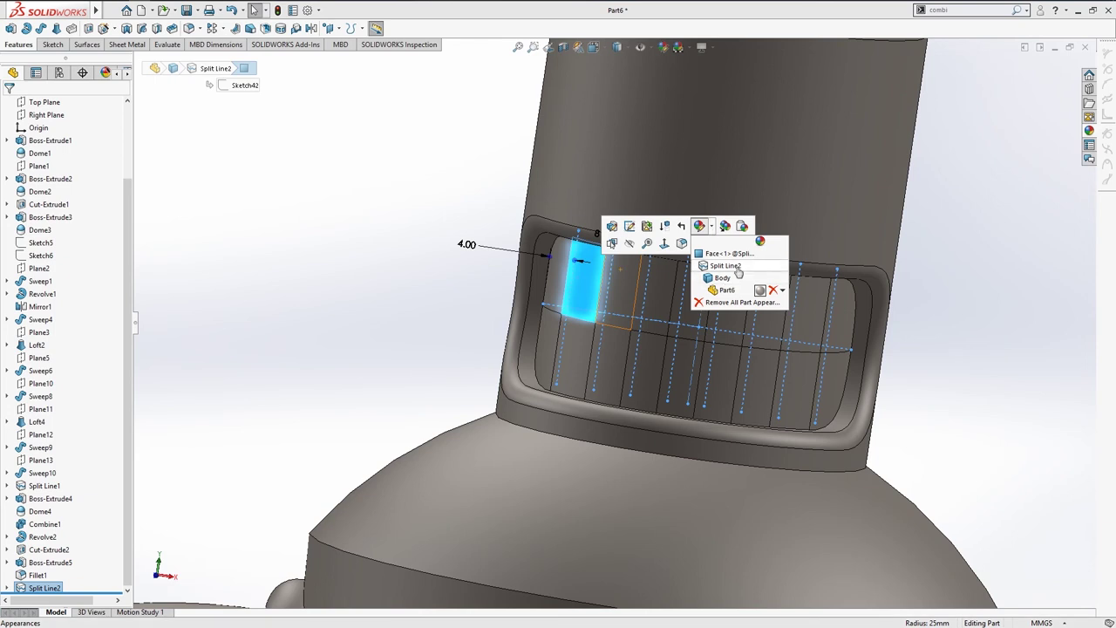
click(733, 266)
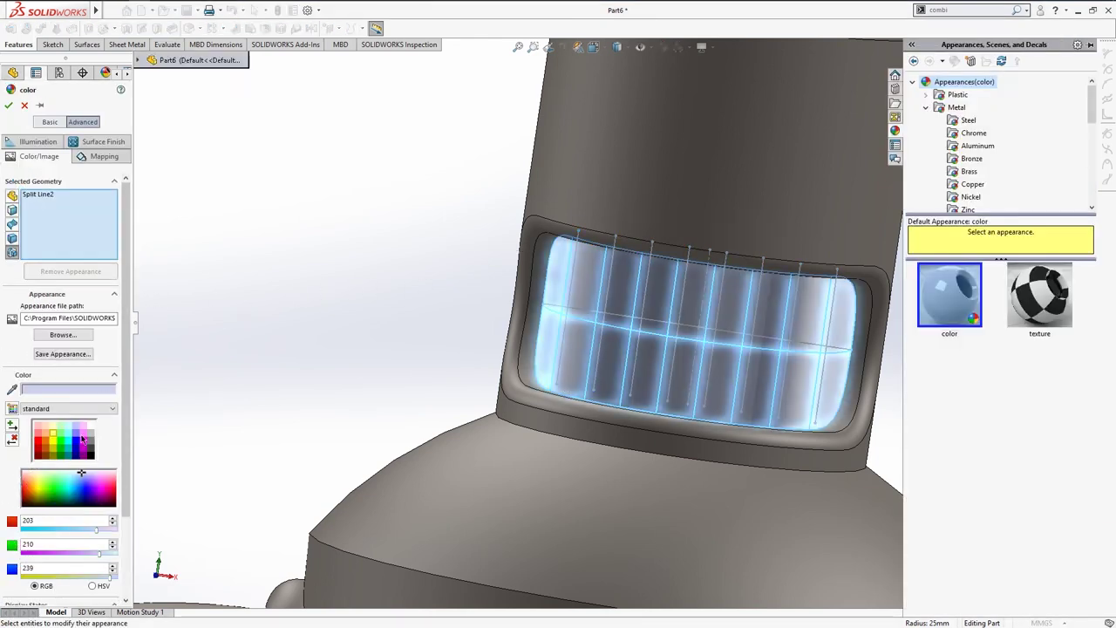
click(54, 438)
click(9, 104)
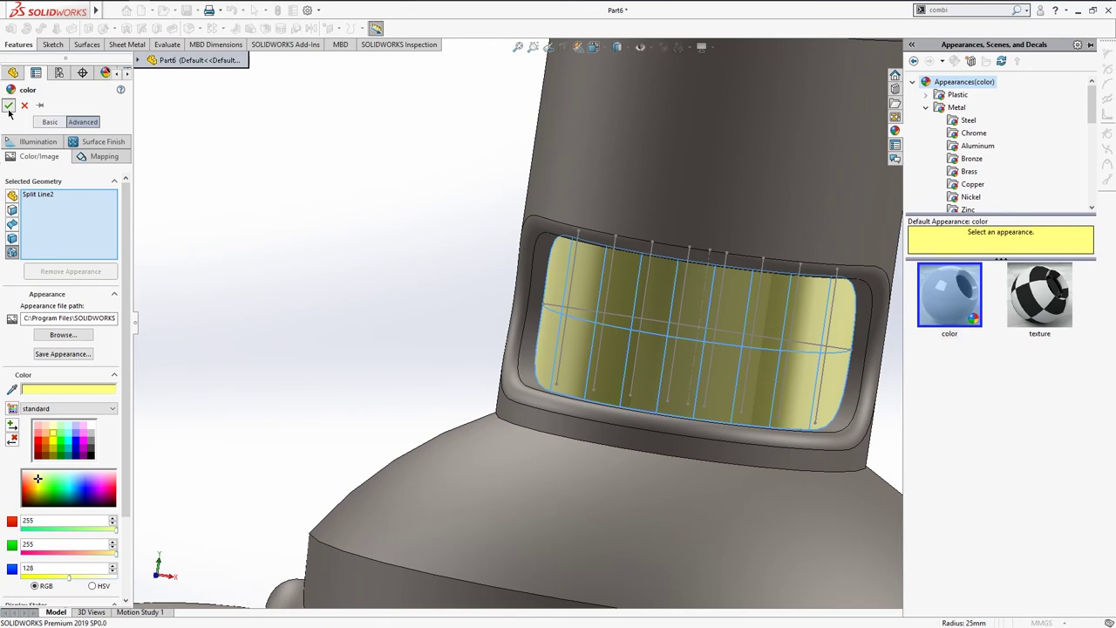
Step: Zoom and switch views to see the whole robot from the front
scroll(252, 296, up, 1)
scroll(252, 296, up, 4)
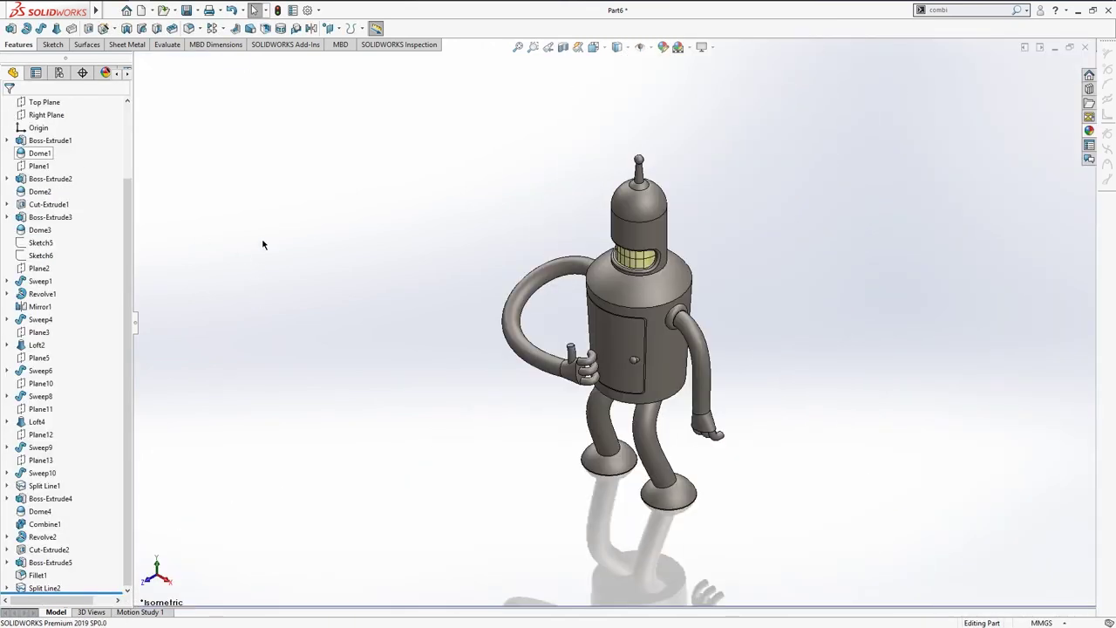
key(ctrl+1)
scroll(575, 218, down, 2)
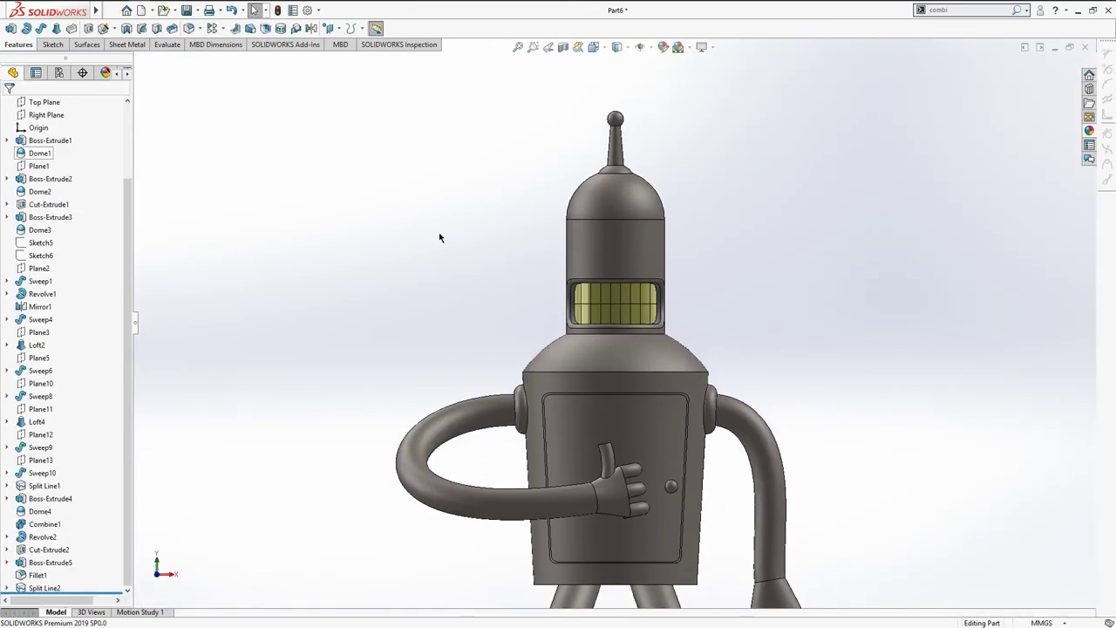
key(ctrl+7)
scroll(48, 161, up, 5)
Step: Start a new sketch on the Front Plane
click(48, 178)
key(ctrl+z)
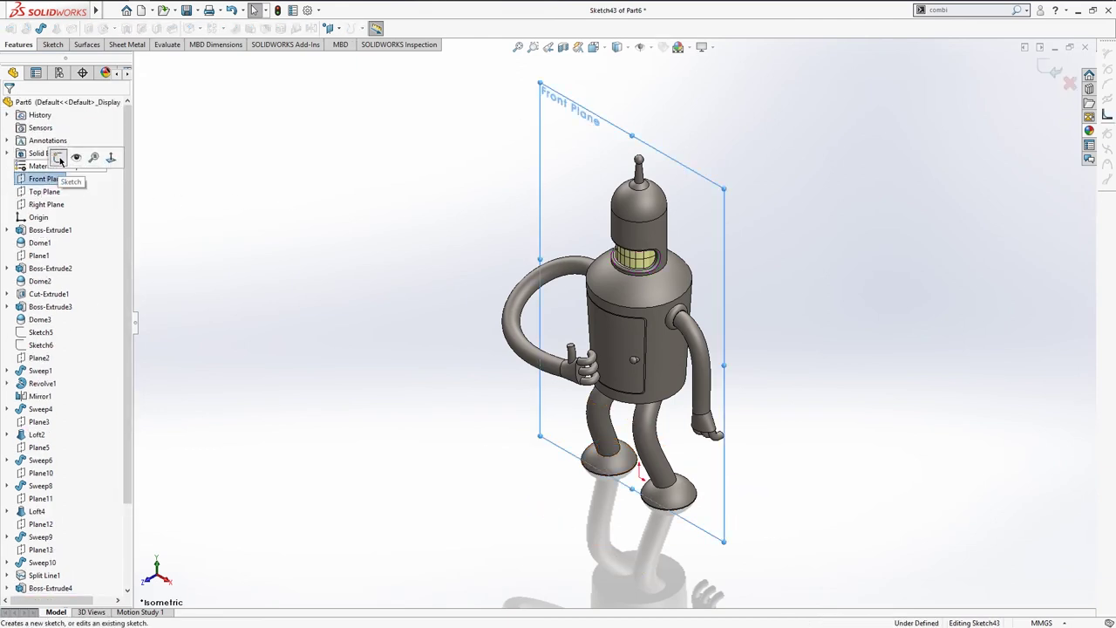
key(Escape)
key(ctrl+1)
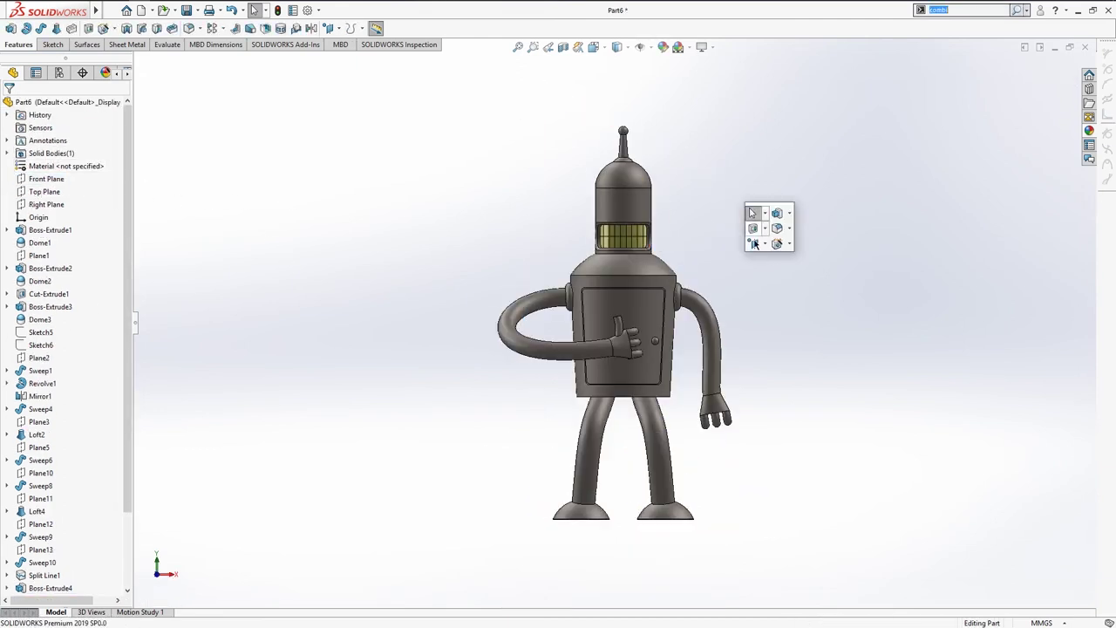
key(ctrl+7)
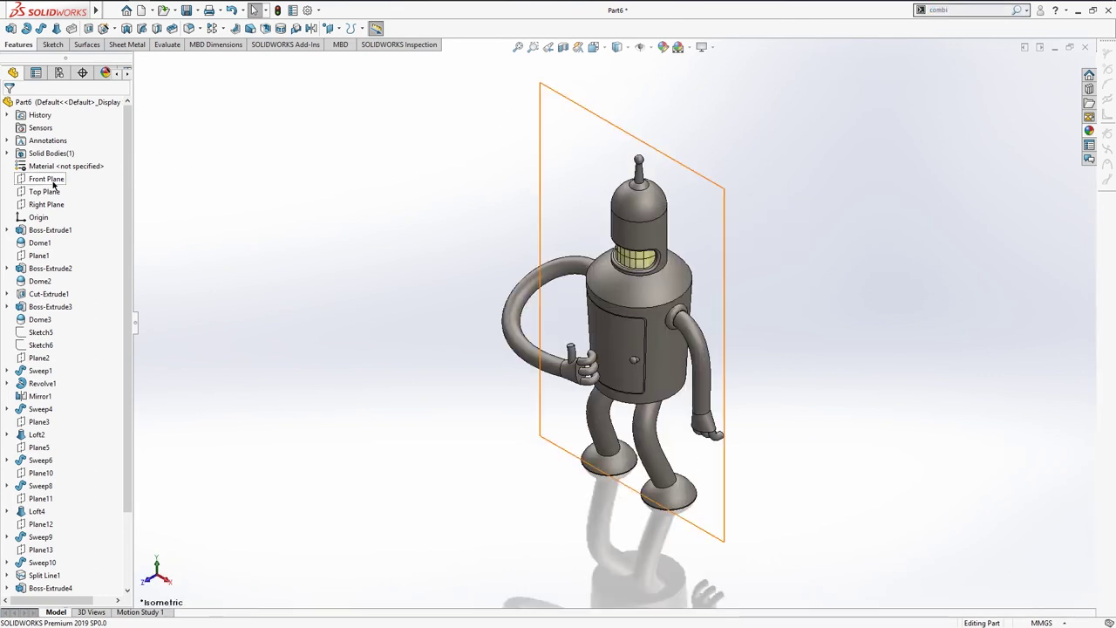
click(48, 179)
click(78, 164)
Step: Draw a center rectangle on the head and align its centre vertically with the origin
key(s)
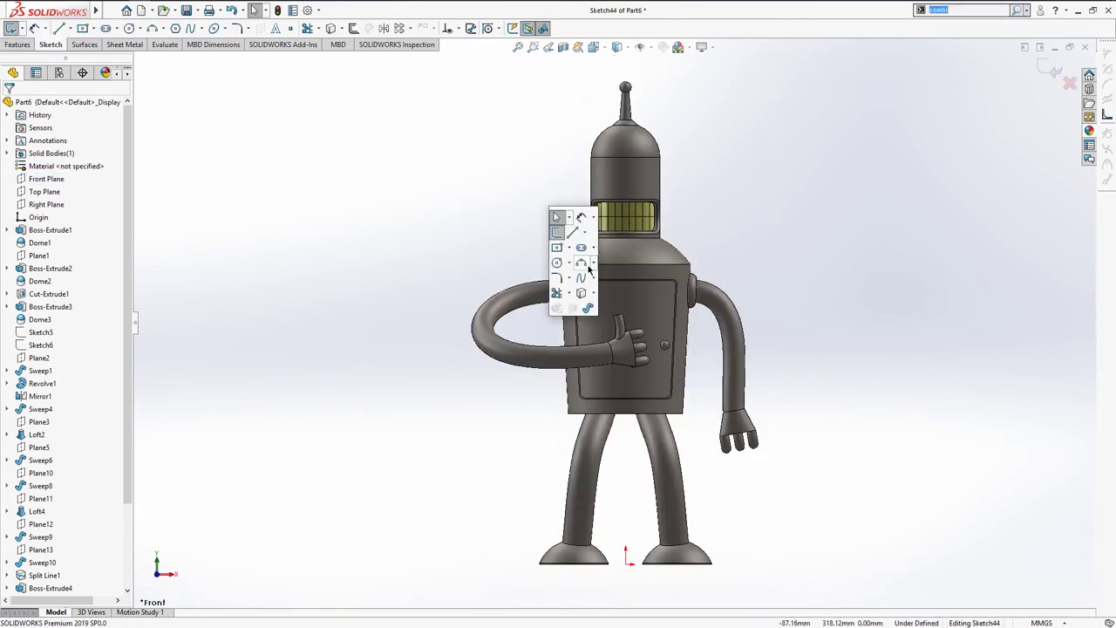
click(556, 247)
scroll(628, 163, down, 2)
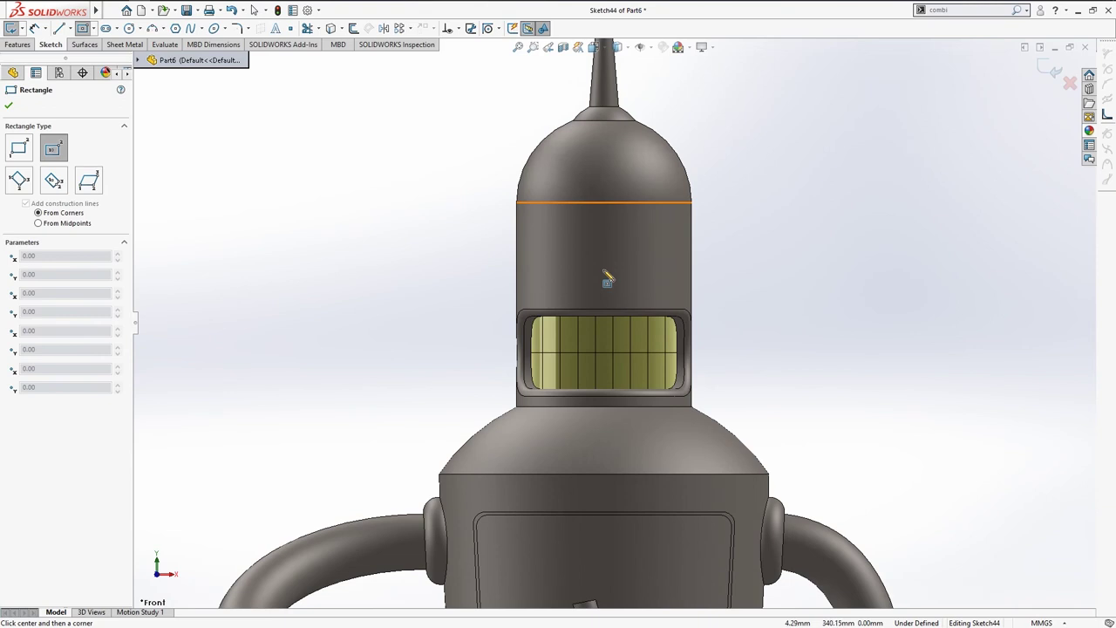
scroll(609, 266, down, 2)
click(582, 261)
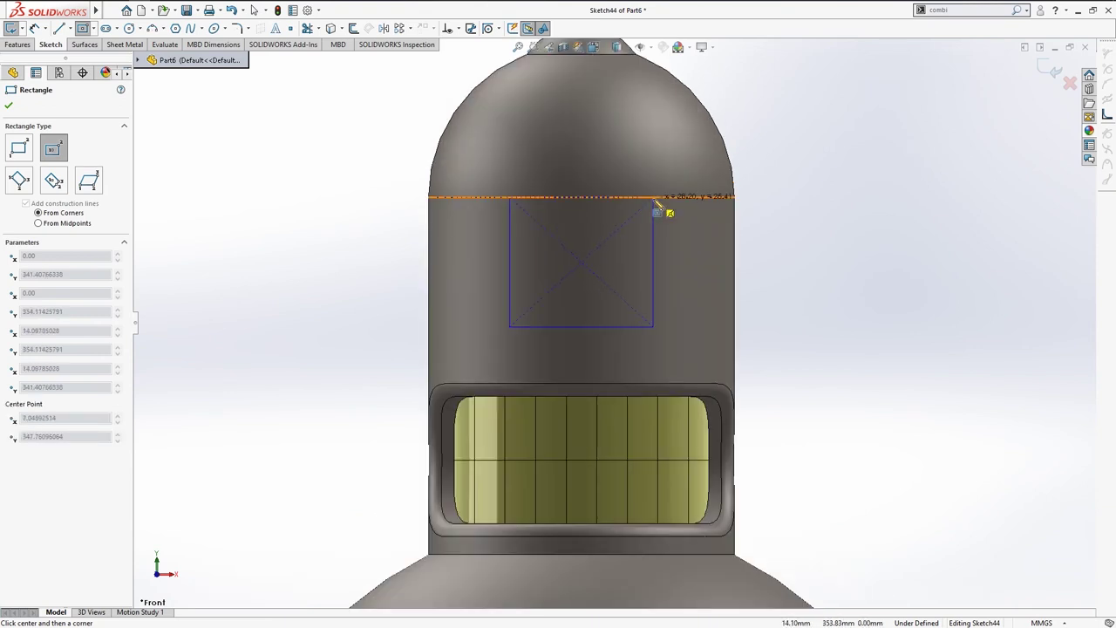
click(653, 198)
key(Escape)
click(581, 261)
scroll(581, 262, up, 3)
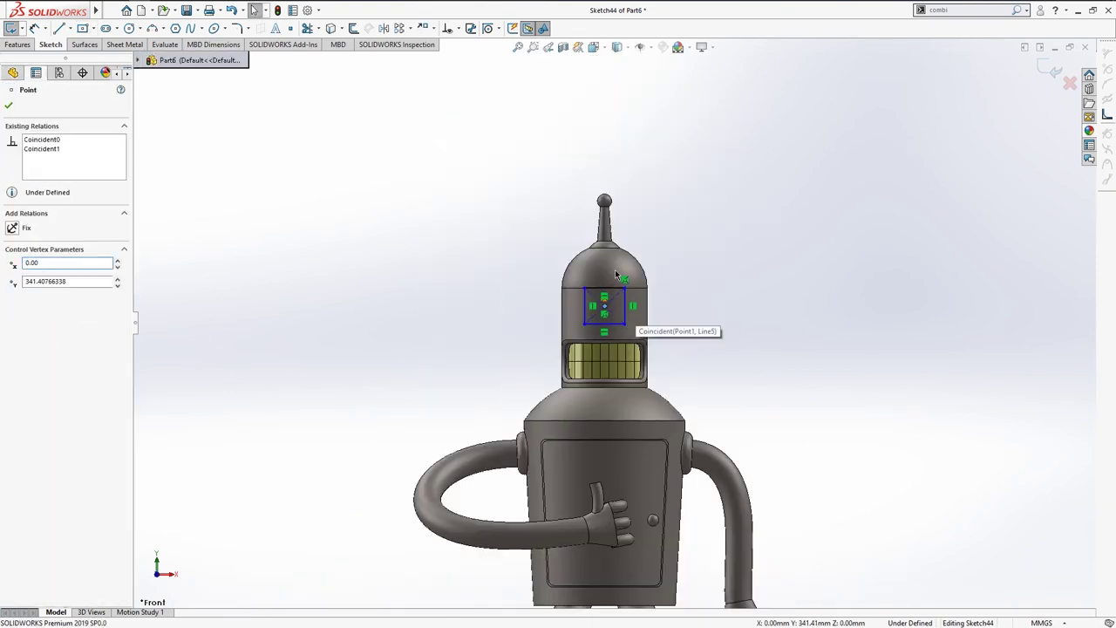
scroll(602, 392, up, 2)
scroll(610, 488, up, 1)
ctrl+click(600, 501)
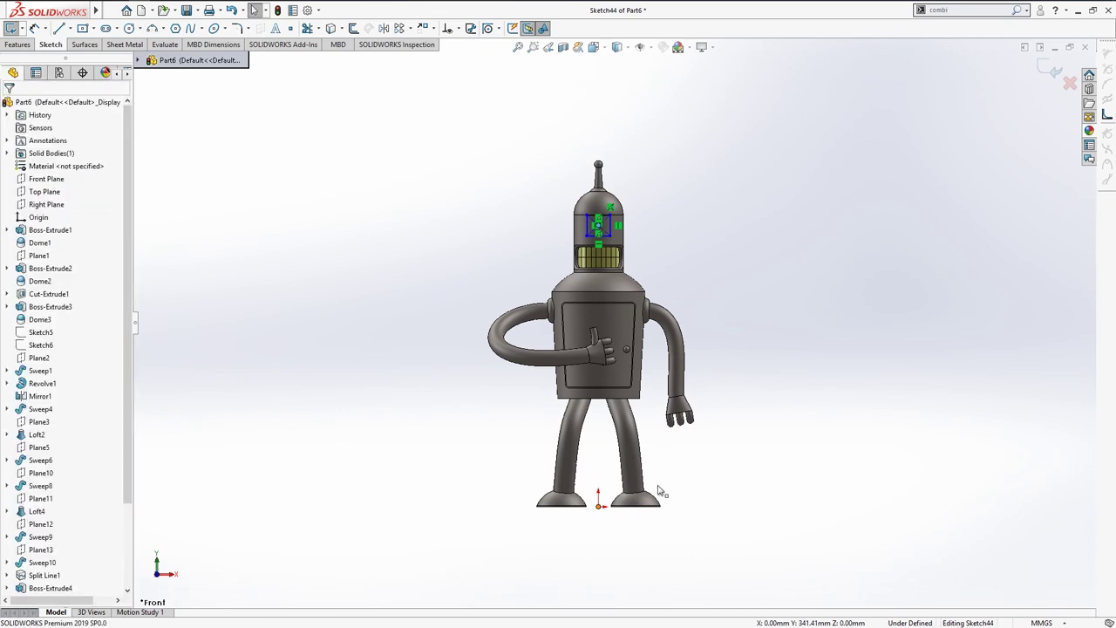
click(654, 460)
Step: Dimension the rectangle 52 wide by 28.5 tall
key(Escape)
scroll(591, 188, up, 3)
scroll(591, 188, up, 3)
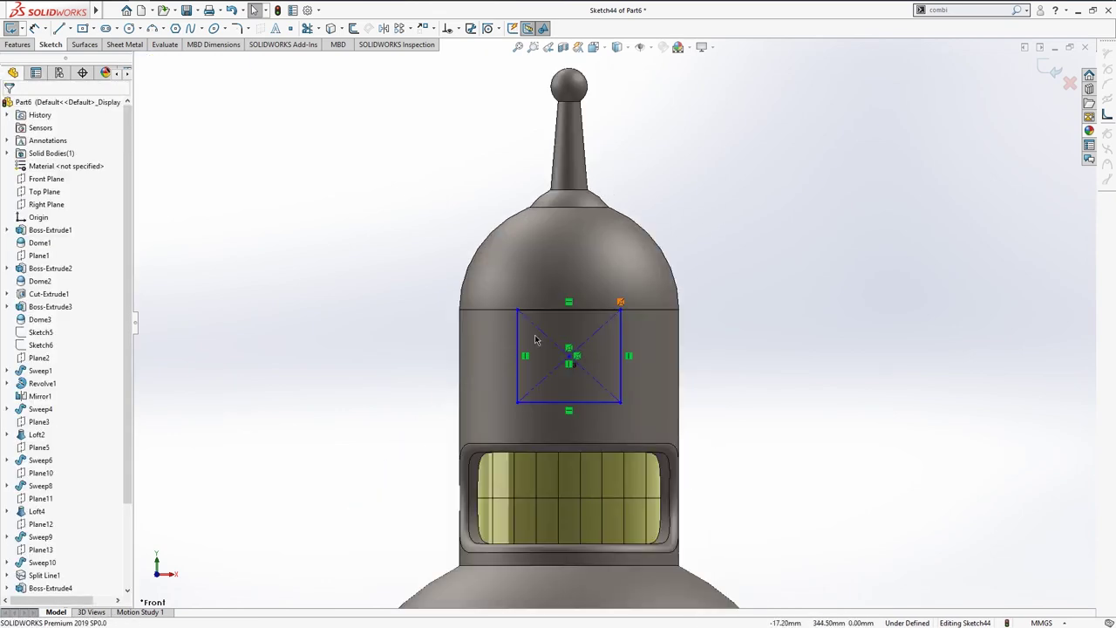
scroll(592, 188, up, 1)
right_drag(771, 262, 770, 215)
click(653, 312)
click(773, 219)
text(8)
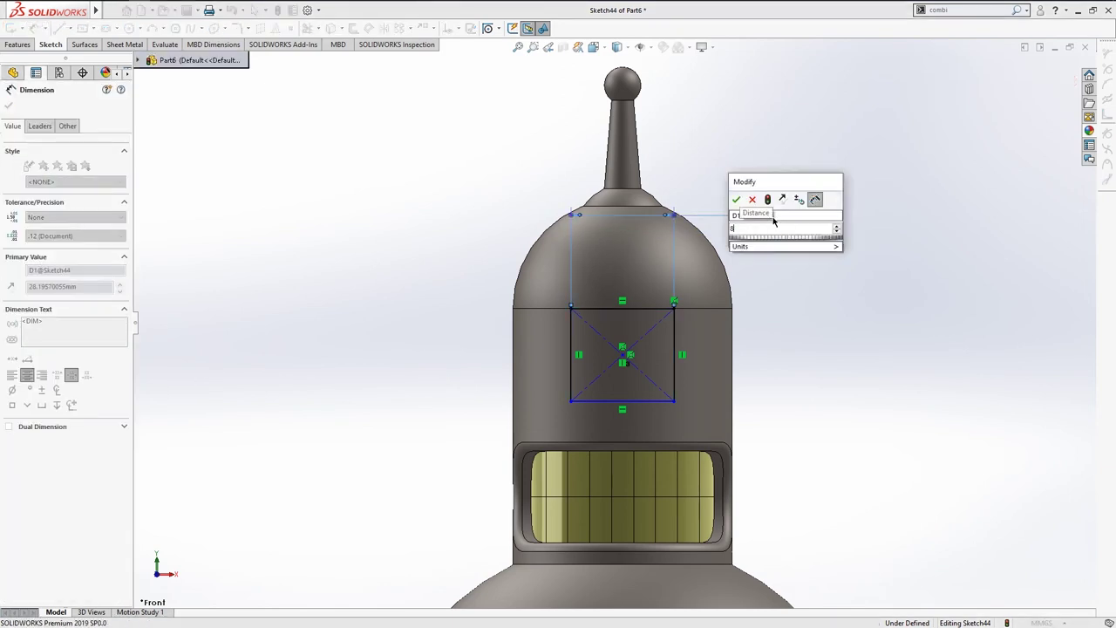
text(52)
key(Return)
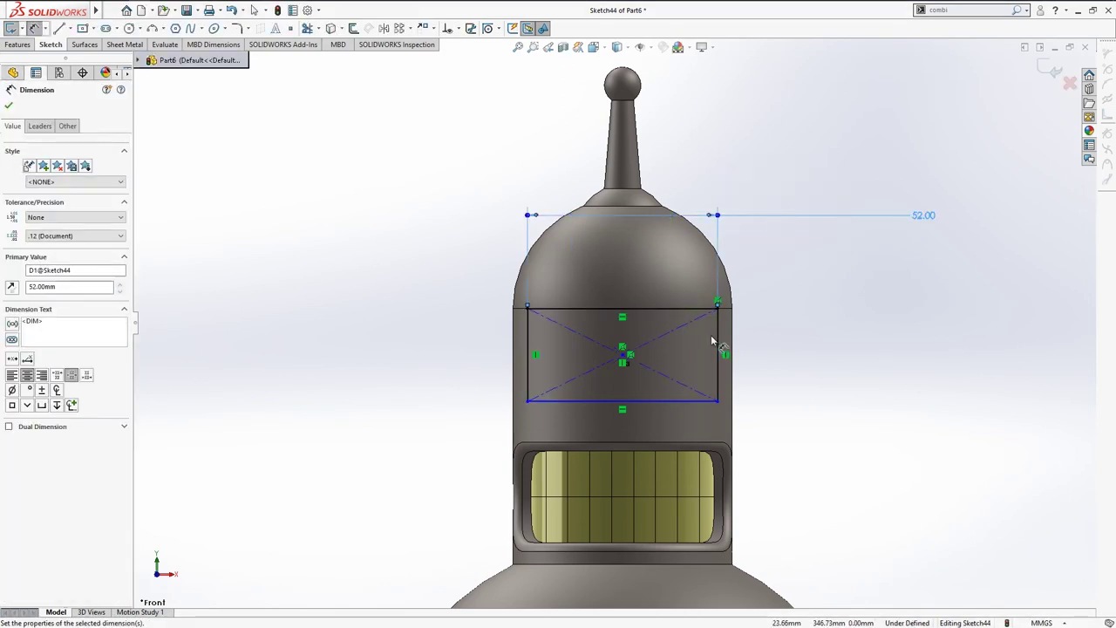
click(716, 335)
click(815, 344)
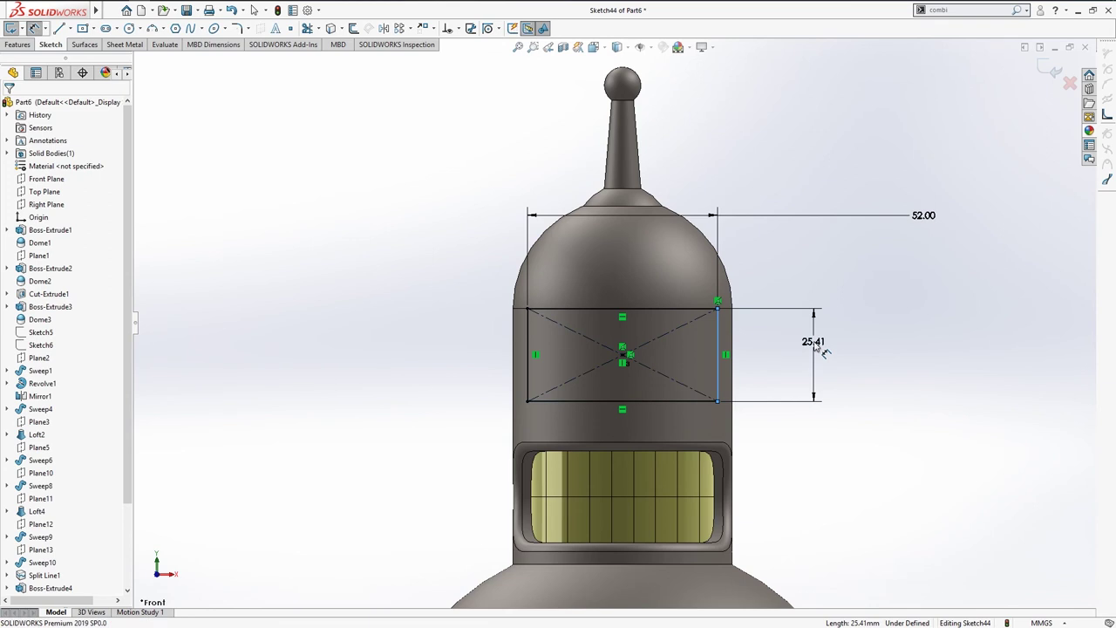
click(824, 352)
text(28.5)
key(Return)
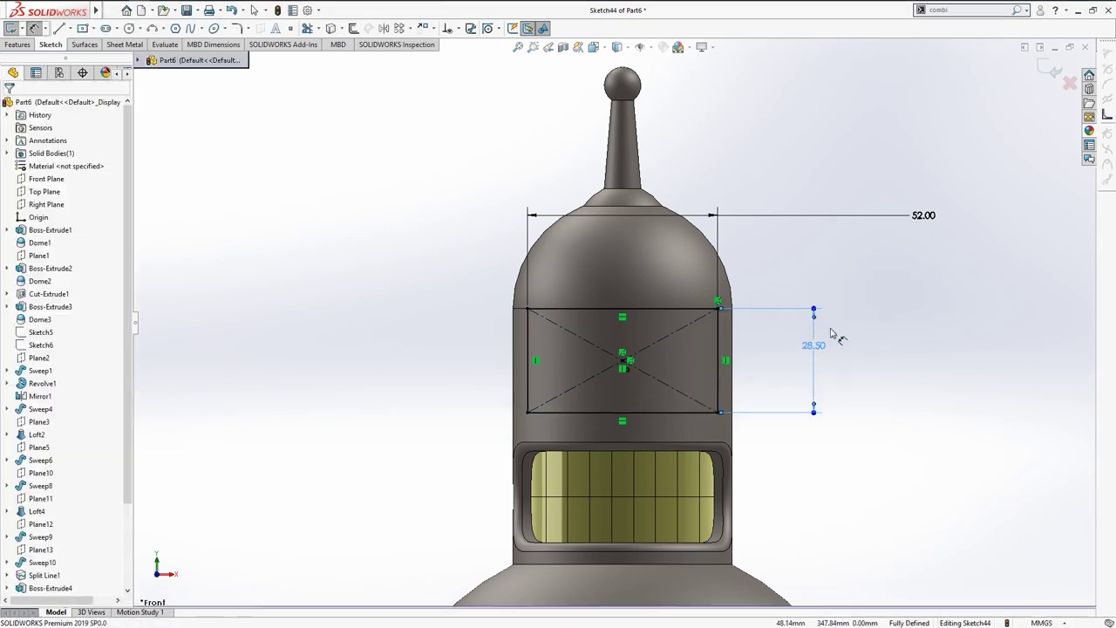
key(Escape)
Step: Round all four rectangle corners with R4 sketch fillets
ctrl+middle_drag(778, 309, 787, 302)
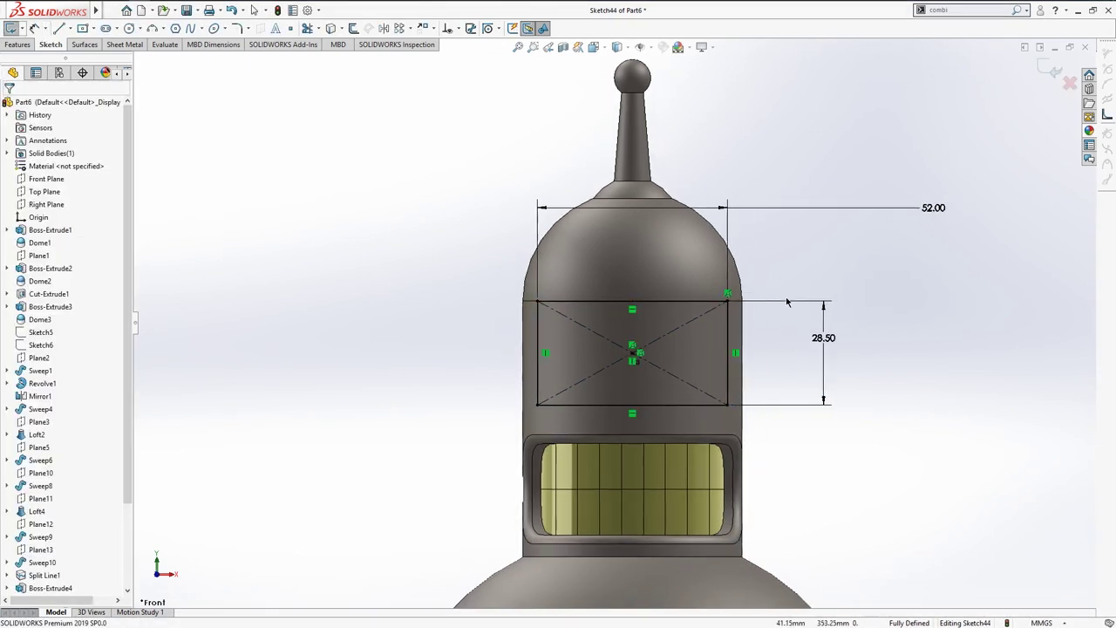
scroll(764, 287, down, 2)
key(s)
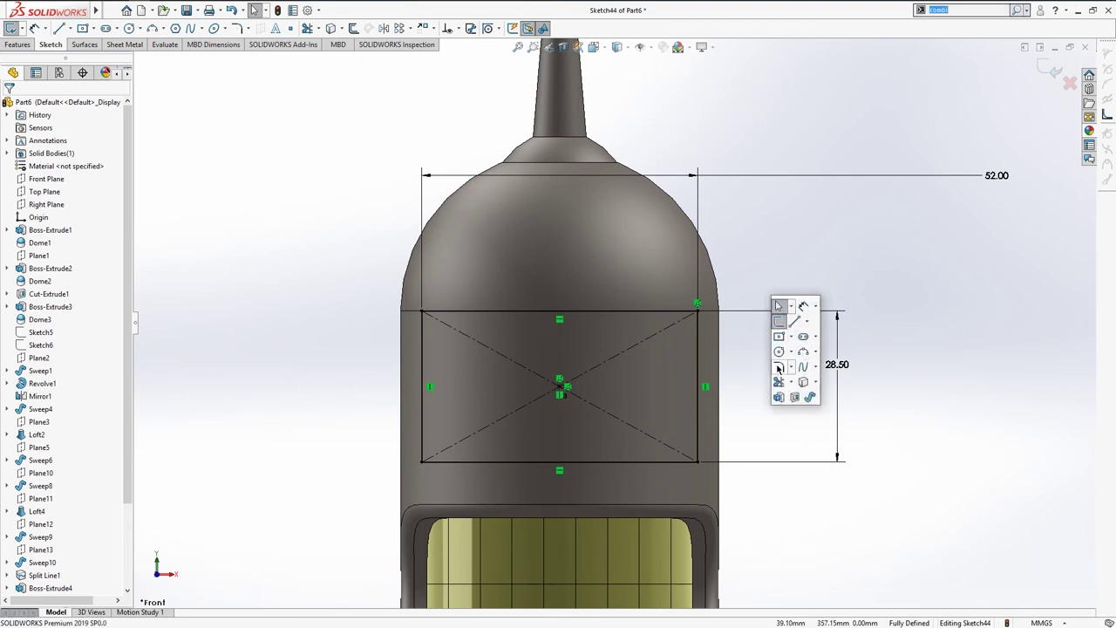
click(775, 366)
drag(279, 356, 811, 511)
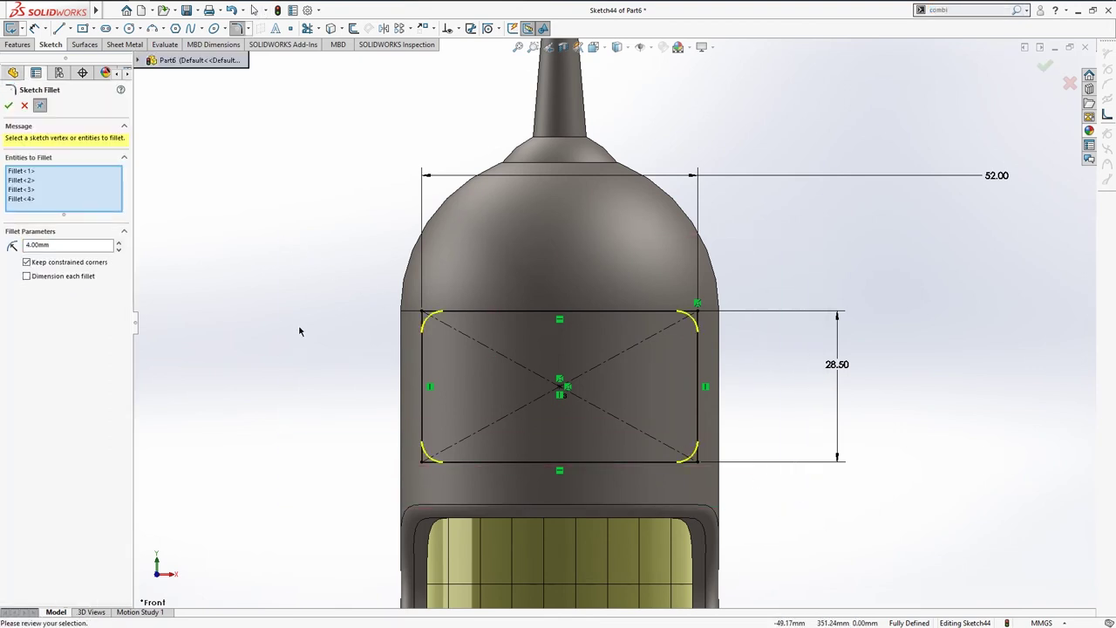
click(10, 106)
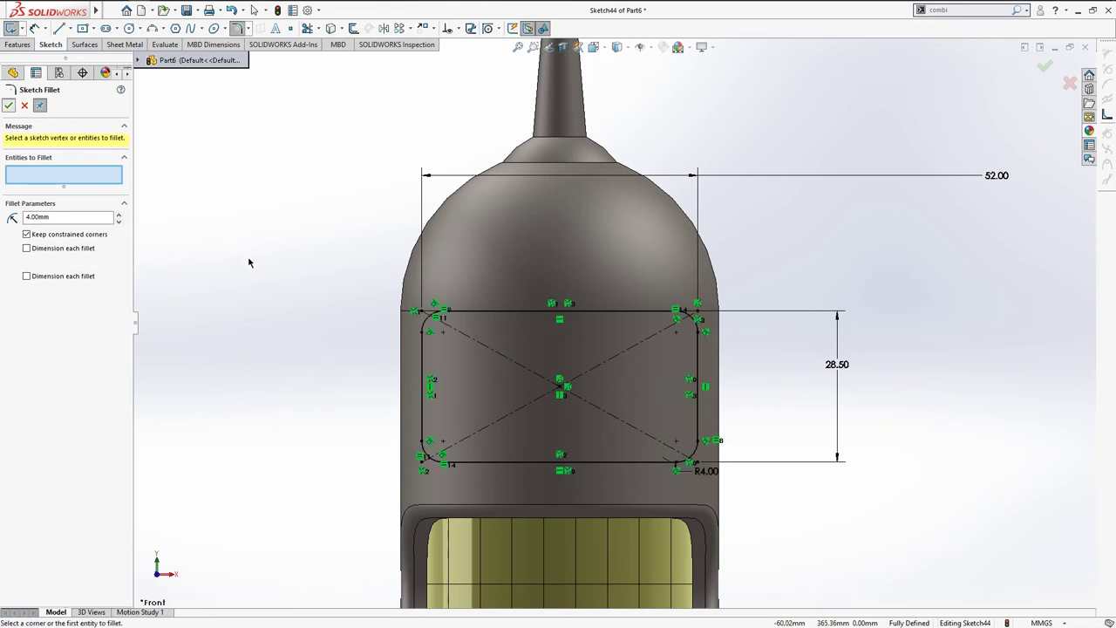
scroll(281, 282, up, 3)
scroll(319, 282, down, 2)
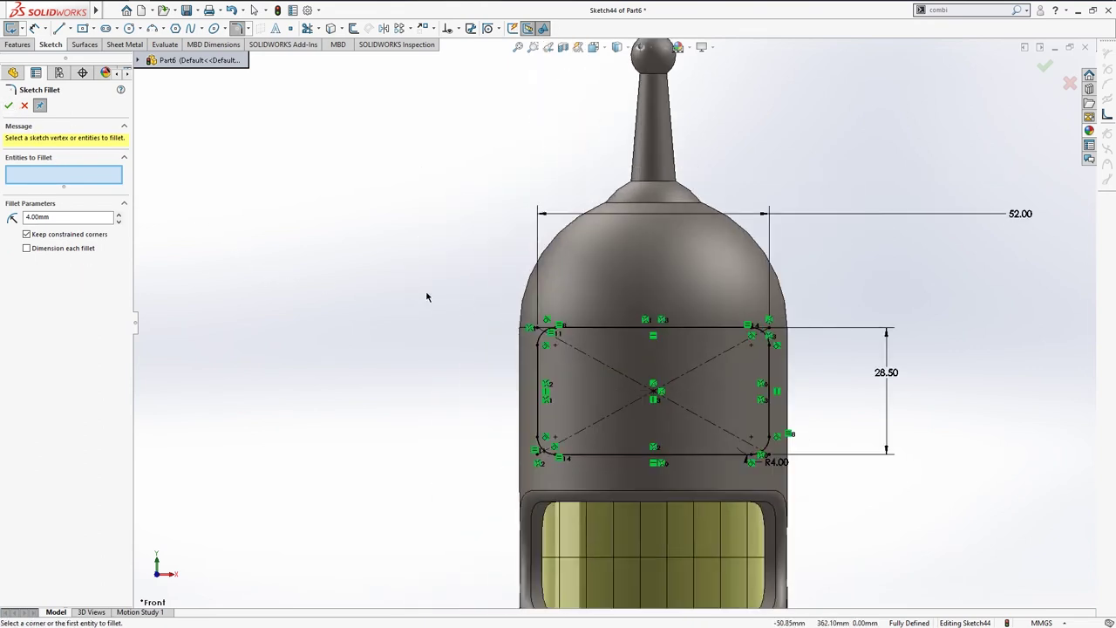
middle_drag(428, 296, 397, 320)
key(s)
key(Escape)
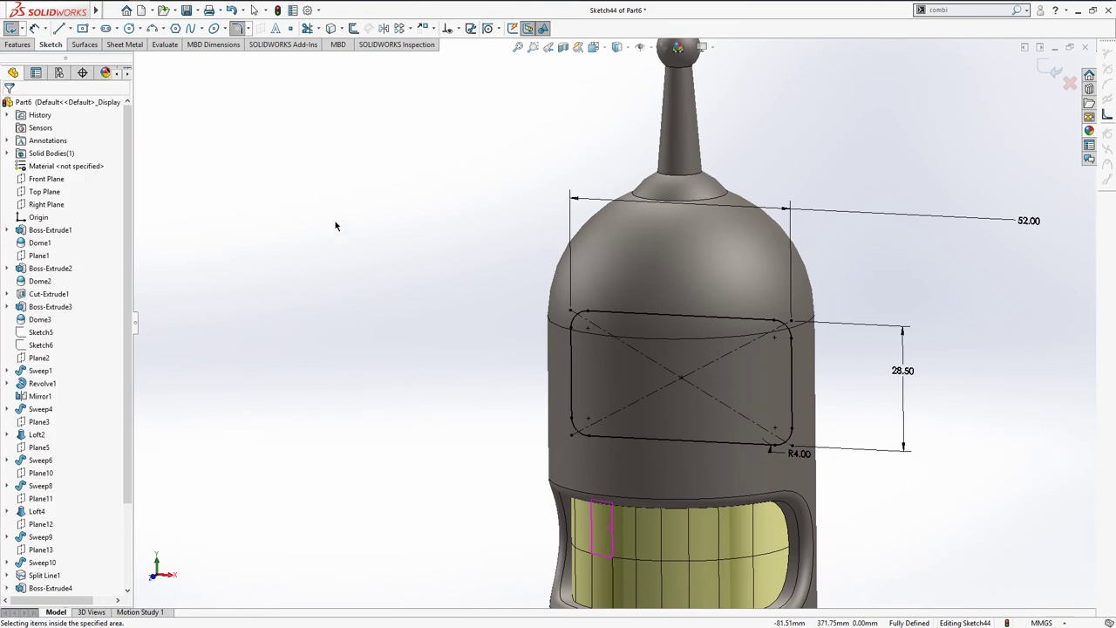
key(ctrl+7)
scroll(626, 234, down, 3)
scroll(461, 250, down, 2)
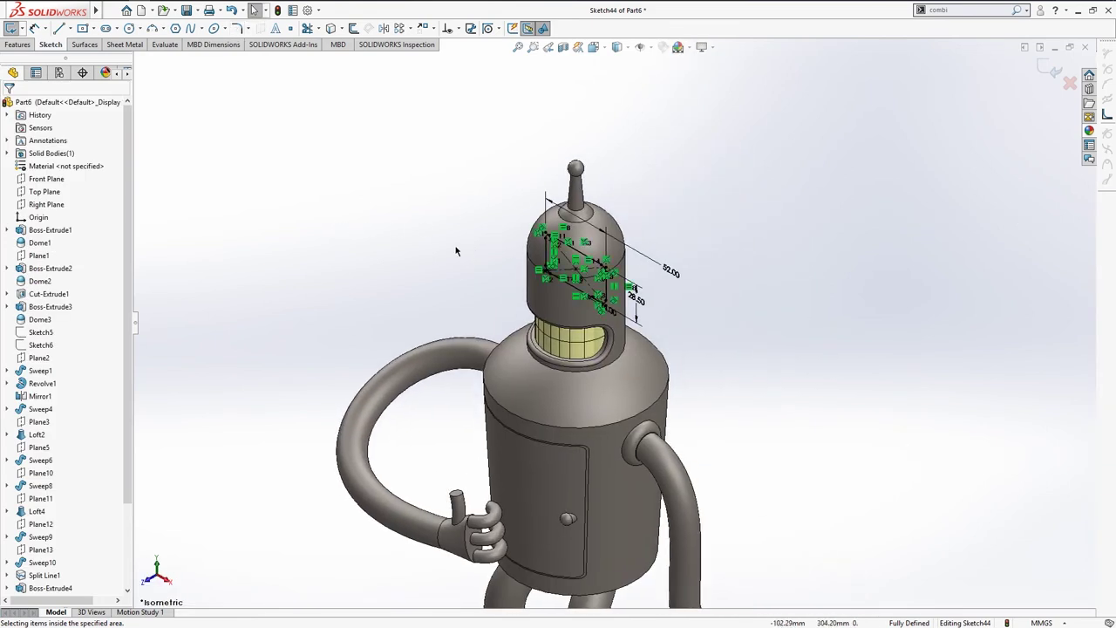
key(s)
Step: Extrude the rounded rectangle as a thin feature with 3 mm walls, 40 mm blind depth
click(487, 357)
click(8, 303)
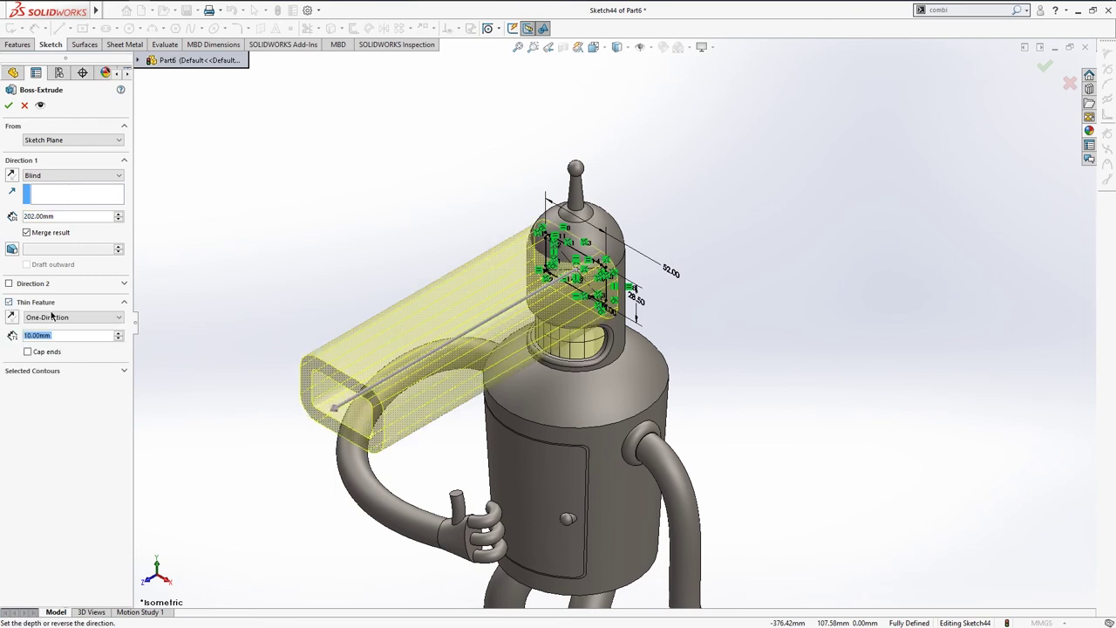
text(3)
key(Return)
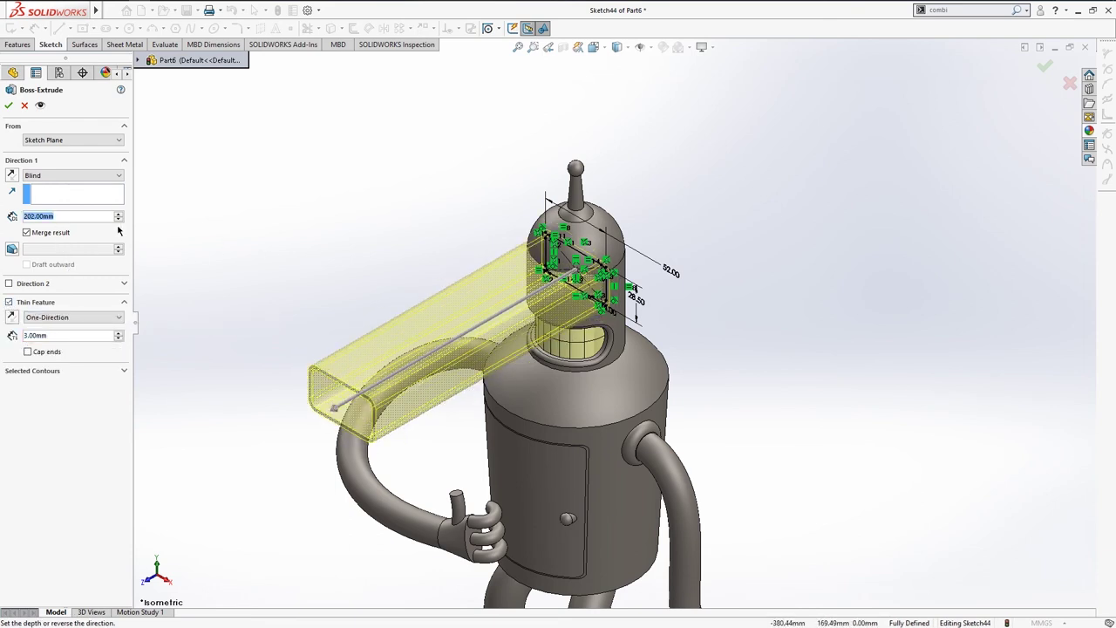
text(40)
key(Return)
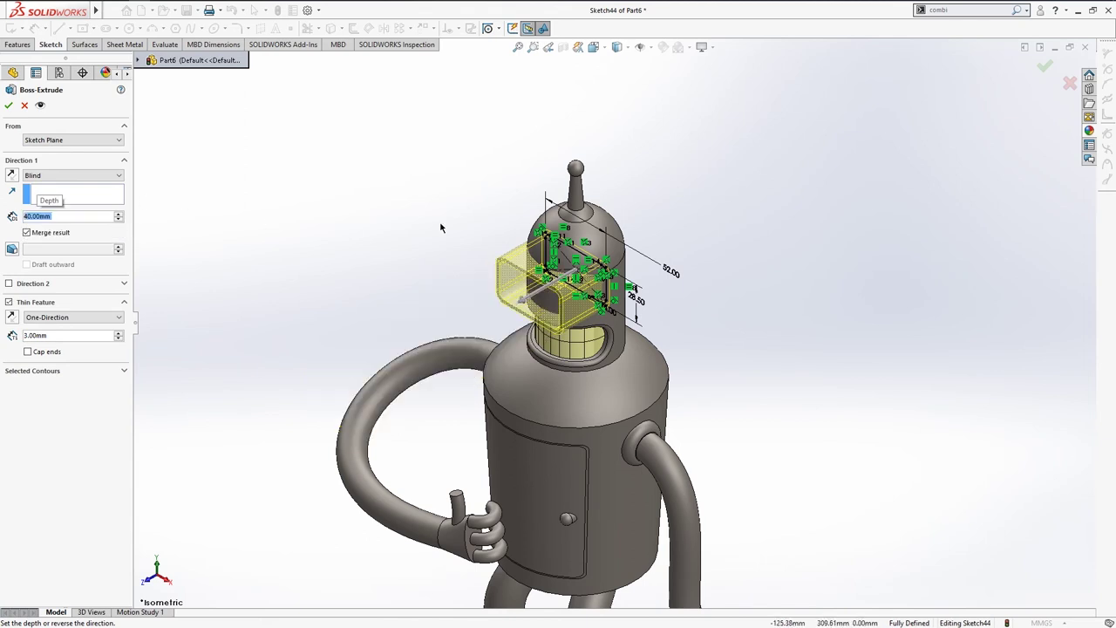
mouse_move(486, 235)
middle_down()
mouse_move(488, 200)
mouse_move(479, 200)
mouse_move(532, 224)
mouse_move(506, 222)
middle_up()
click(7, 104)
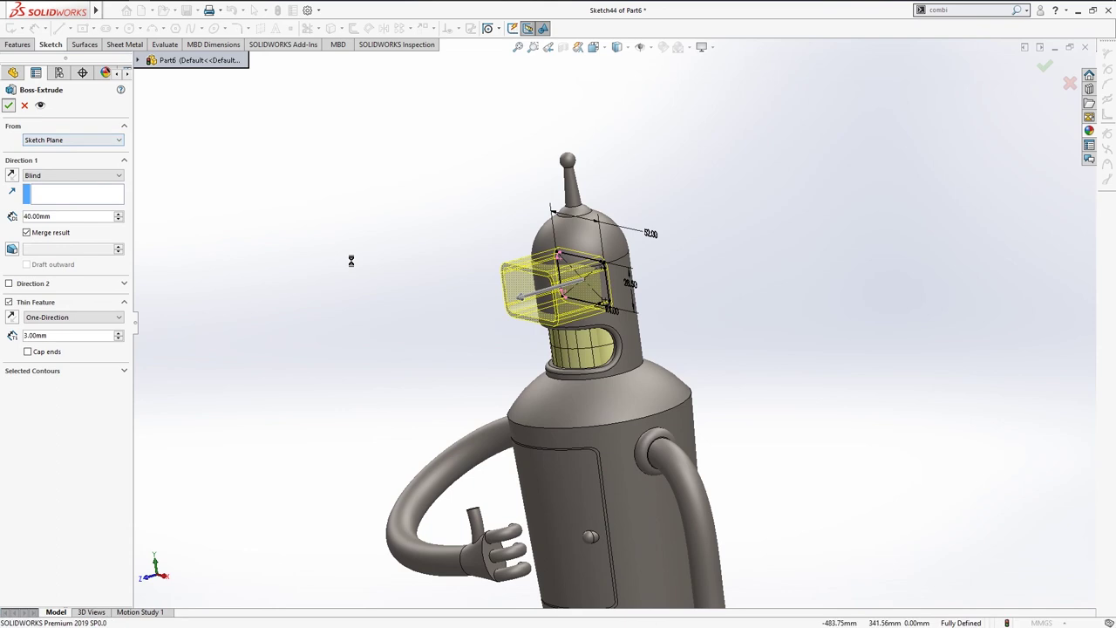
mouse_move(393, 308)
middle_down()
mouse_move(461, 287)
mouse_move(451, 266)
mouse_move(421, 301)
middle_up()
scroll(506, 249, down, 3)
key(s)
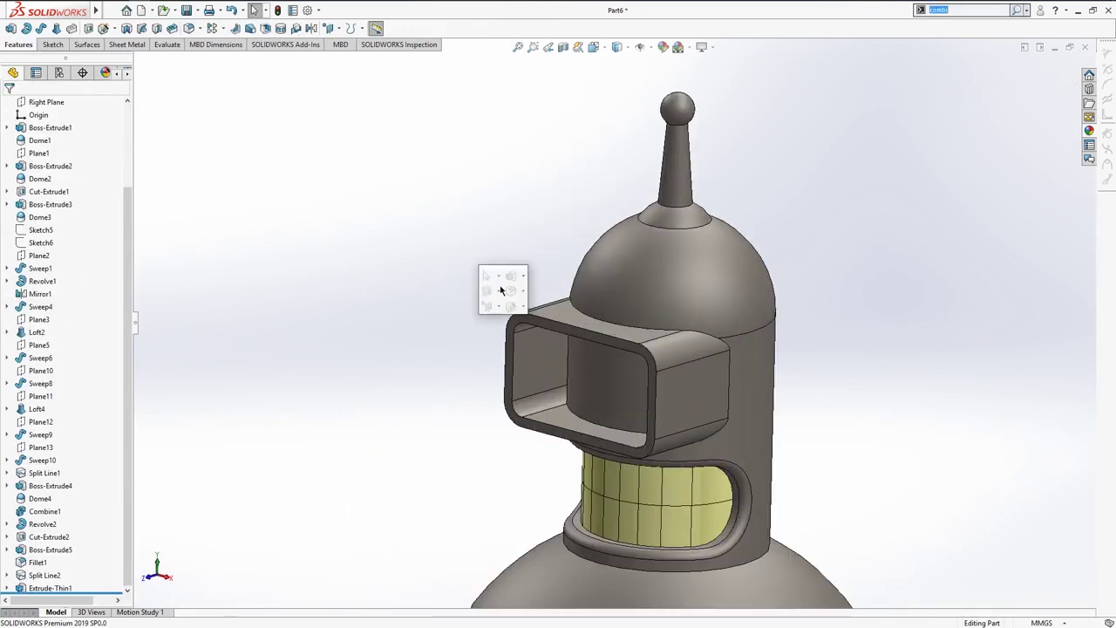
Step: Fillet the visor's outer front edge loop at 1.5 mm
click(510, 293)
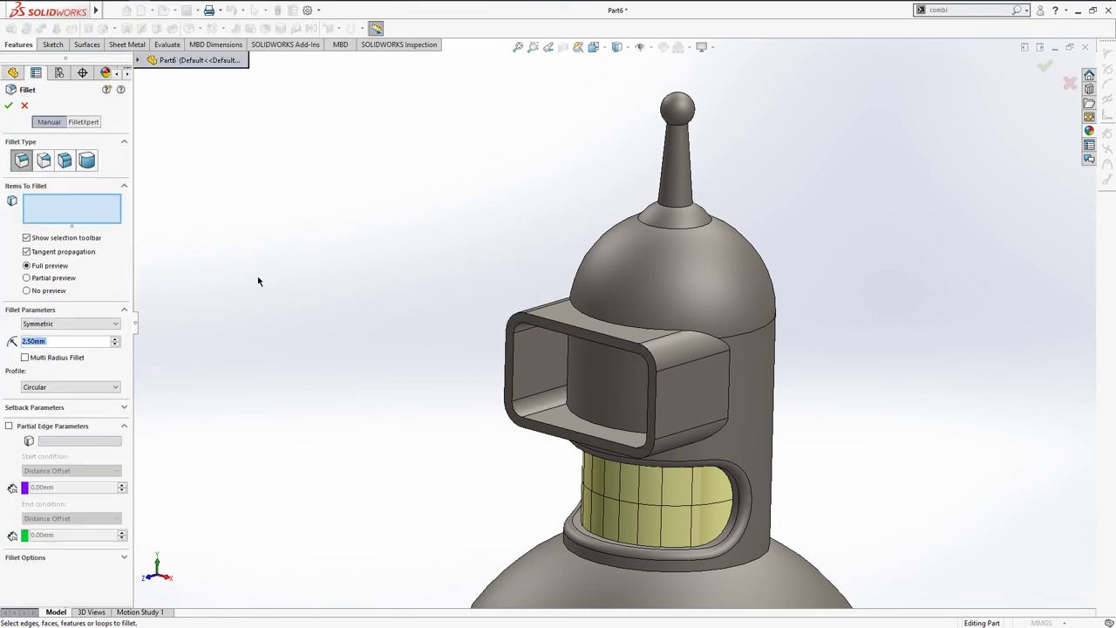
click(544, 317)
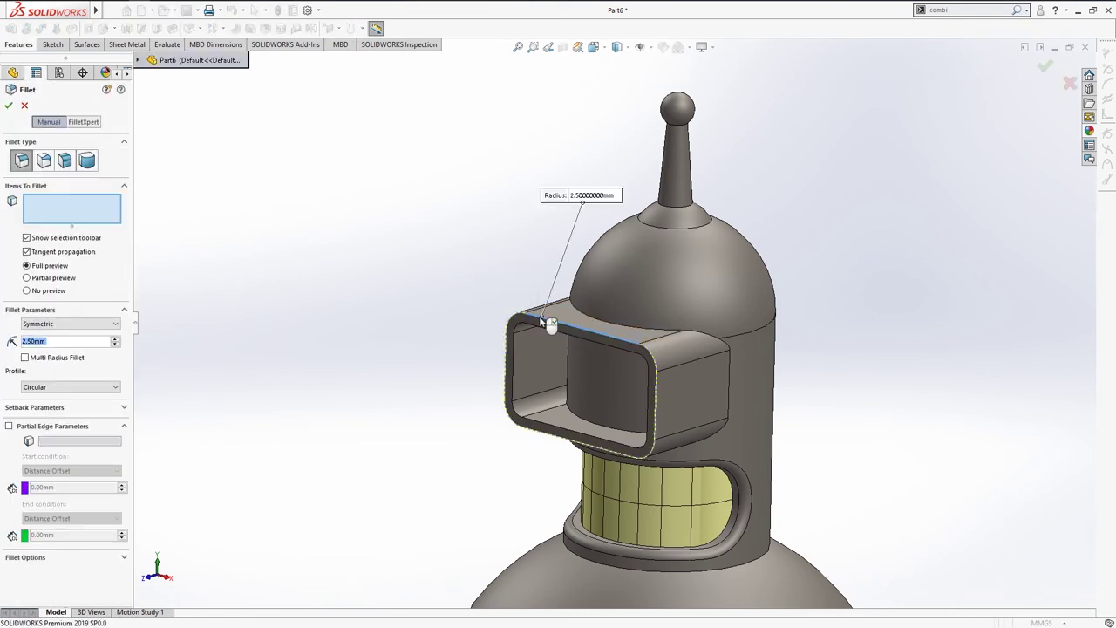
scroll(563, 338, down, 2)
text(1.5)
key(Return)
click(8, 105)
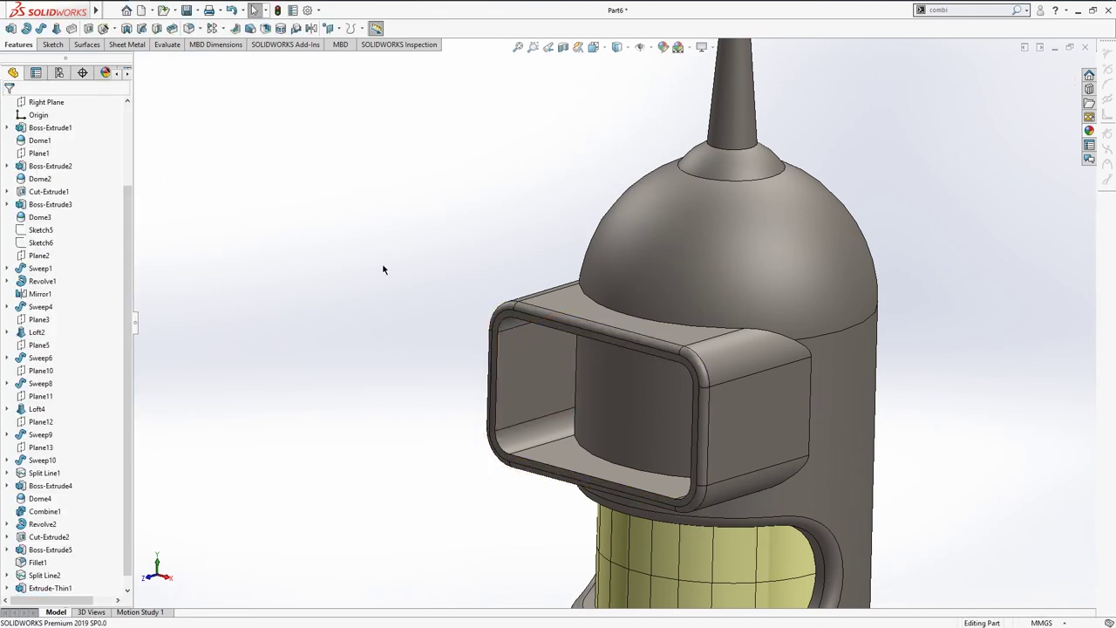
Step: Fillet the visor's inner front edge loop at 1.5 mm and show the robot in isometric view
key(s)
click(429, 301)
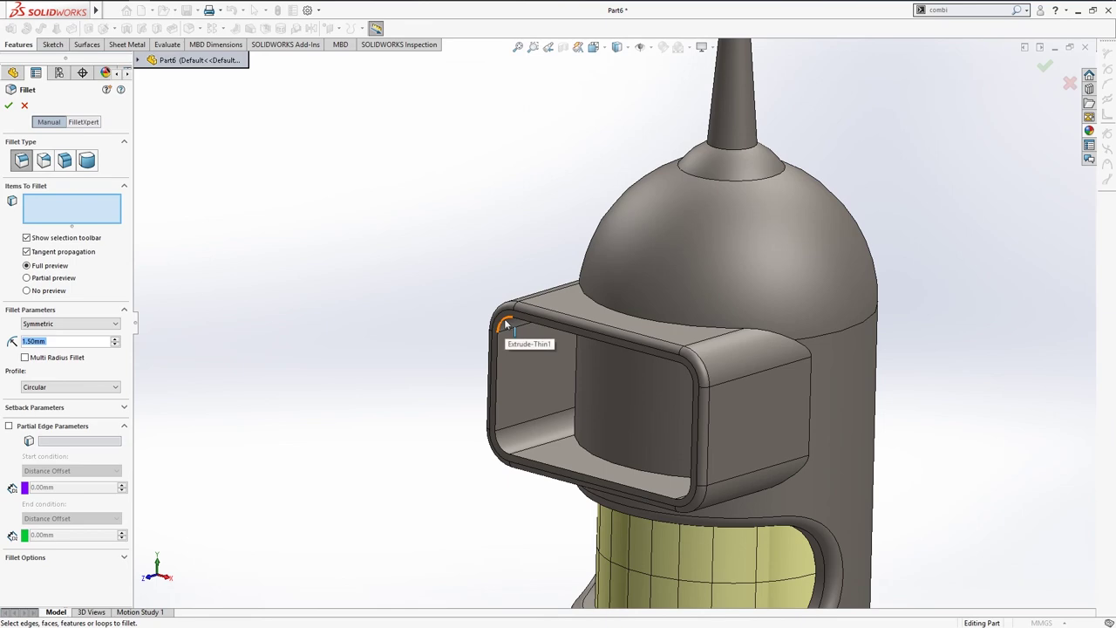
click(506, 324)
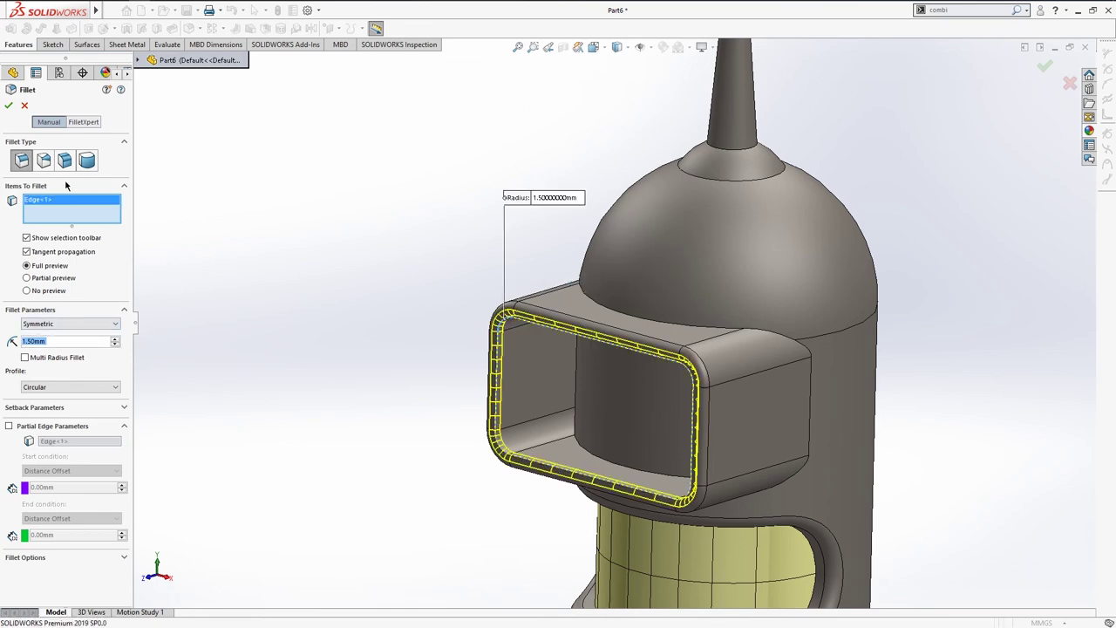
key(Return)
mouse_move(366, 302)
middle_down()
mouse_move(398, 279)
mouse_move(416, 300)
mouse_move(375, 272)
middle_up()
key(ctrl+7)
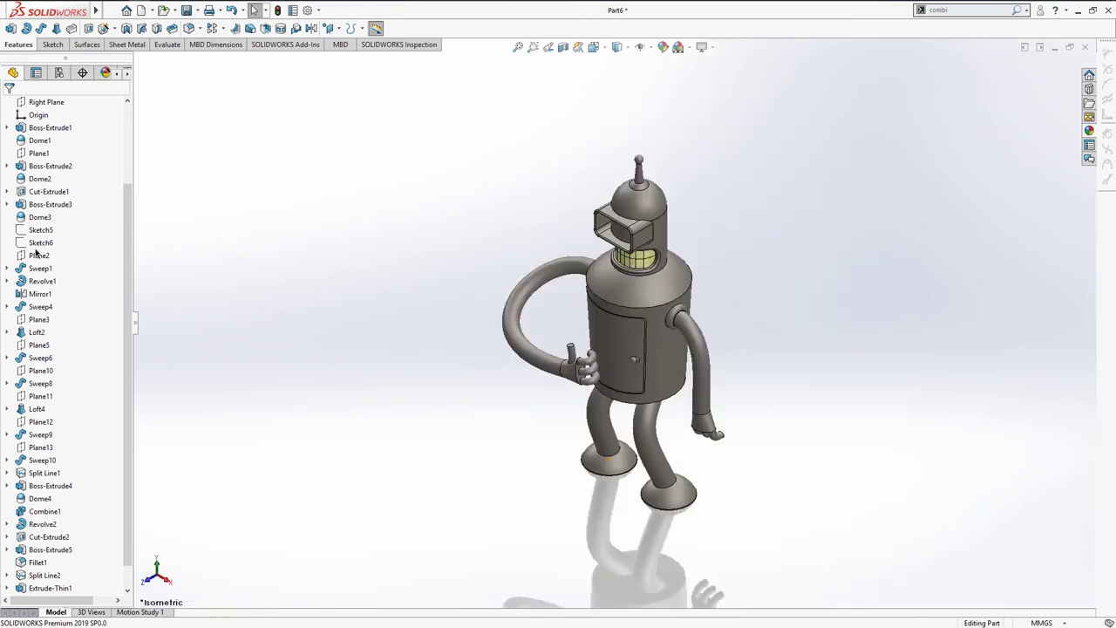
Step: Start a Front Plane sketch and draw a horizontal line across the visor
scroll(53, 262, up, 3)
click(46, 179)
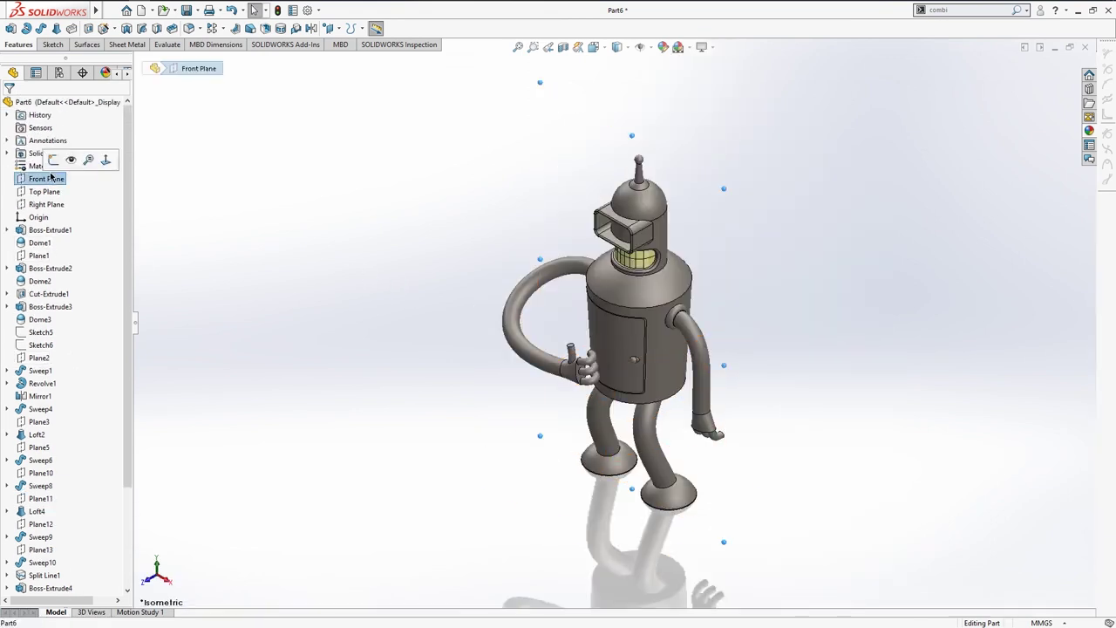
click(61, 161)
scroll(654, 166, down, 3)
scroll(654, 166, down, 3)
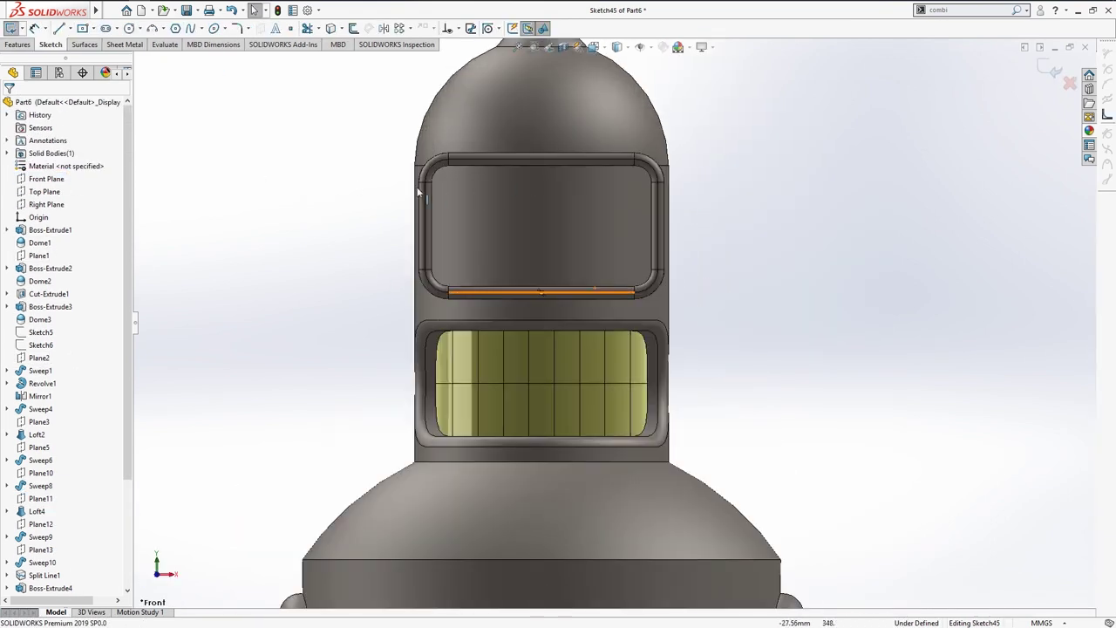
key(s)
click(372, 202)
scroll(458, 196, down, 2)
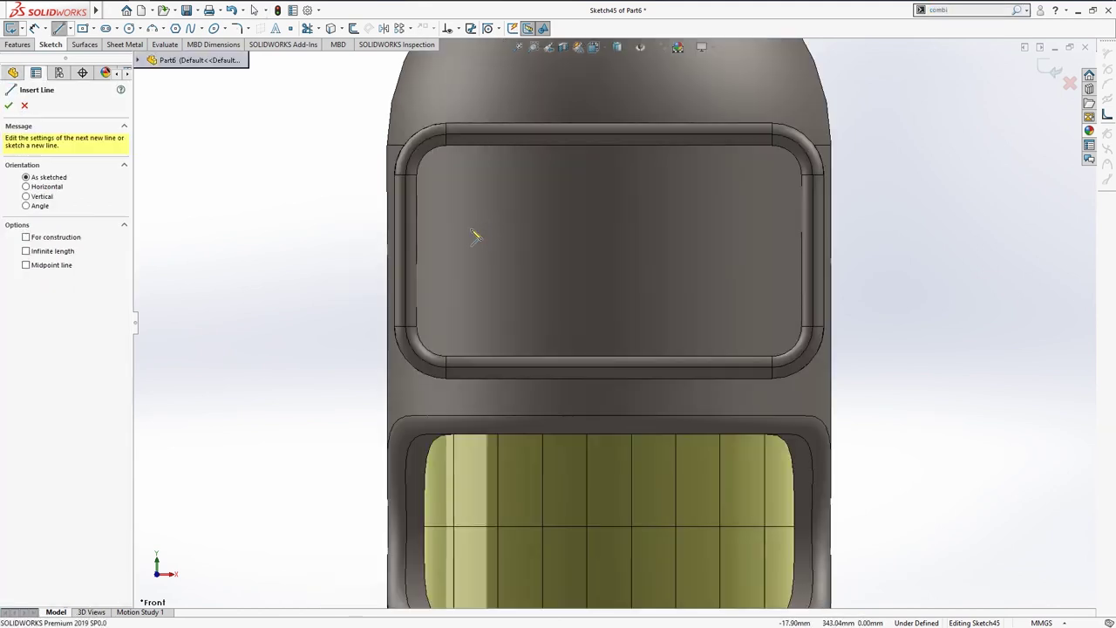
click(419, 252)
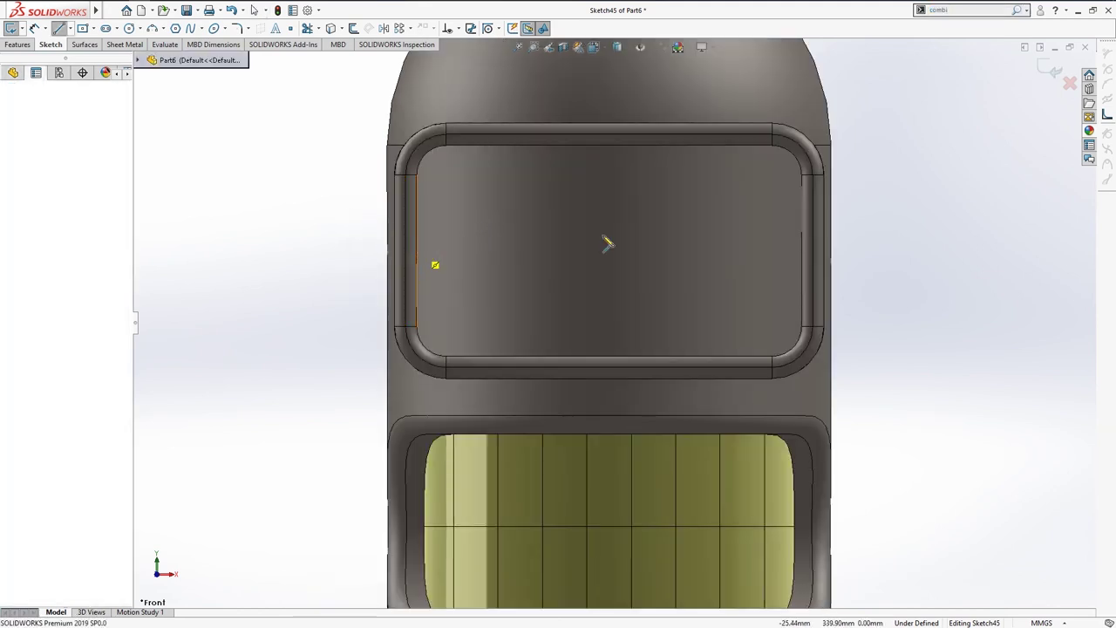
click(803, 251)
key(Escape)
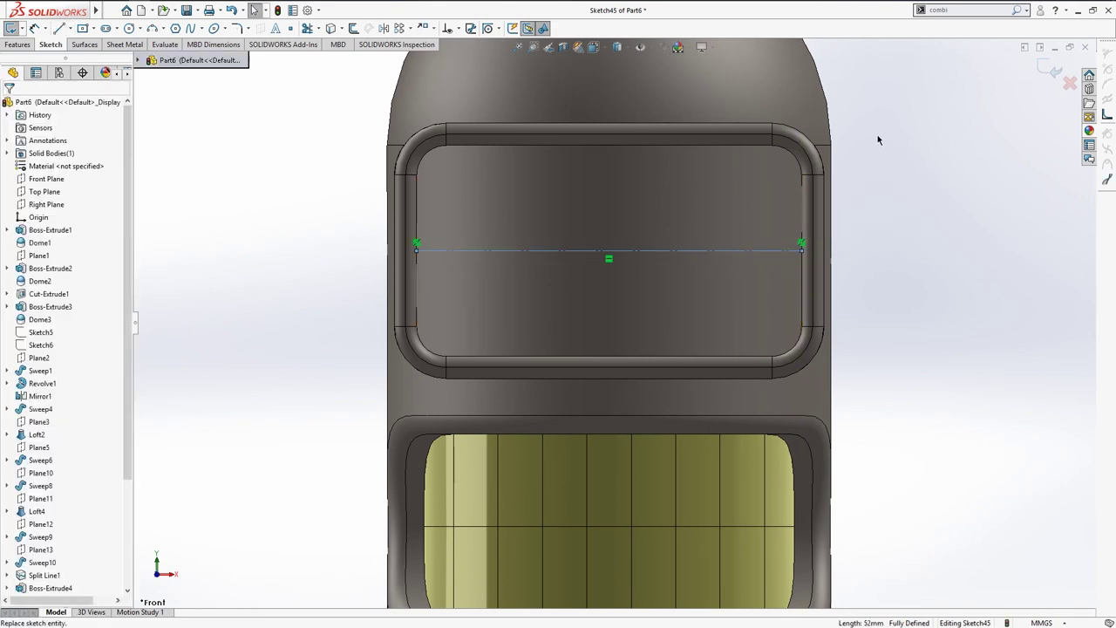
Step: Draw the left and right eye circles centred on the line
key(s)
click(890, 190)
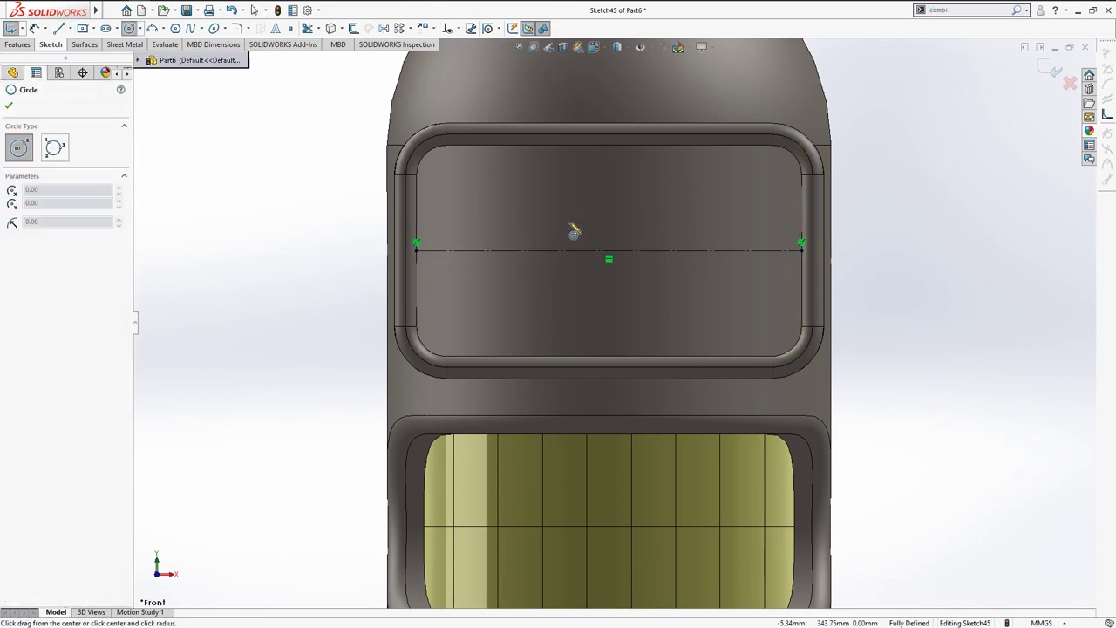
click(505, 253)
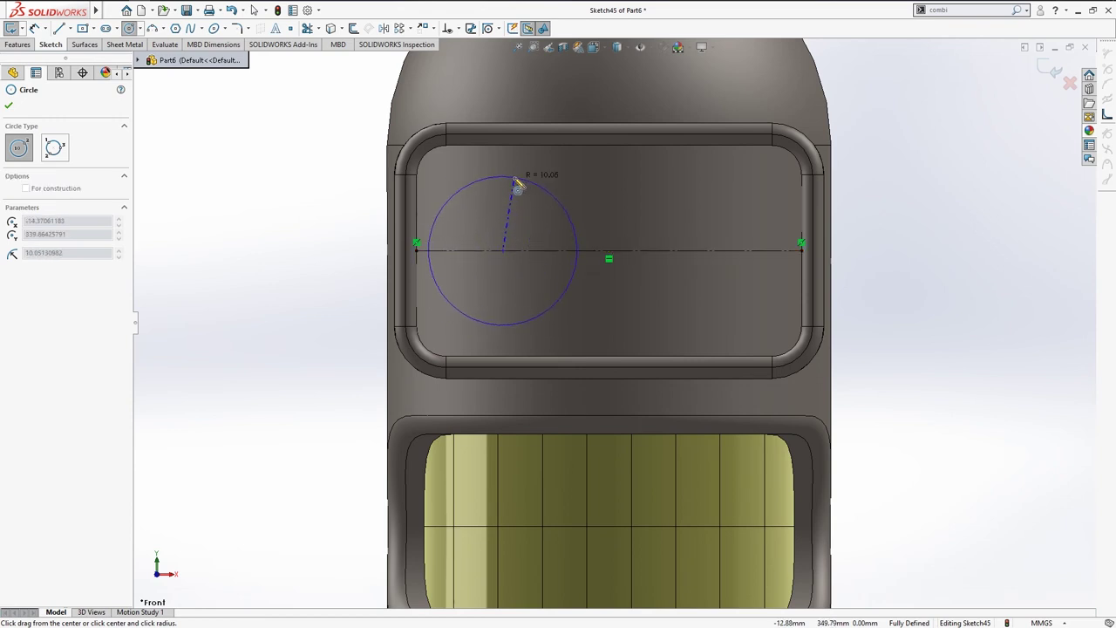
click(524, 190)
key(Escape)
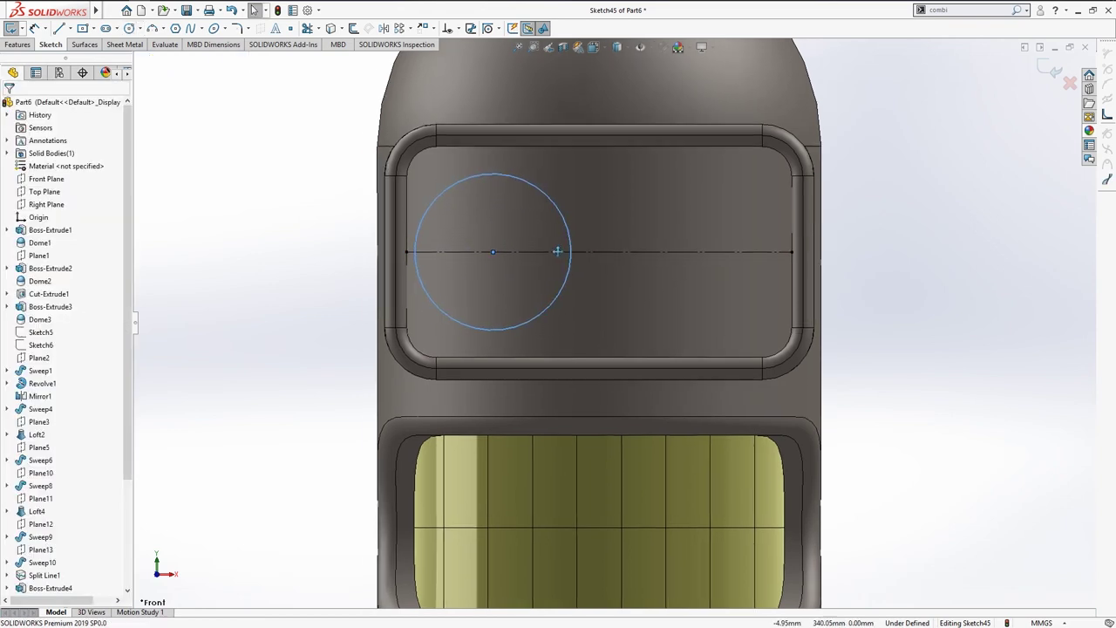
ctrl+middle_drag(521, 191, 502, 196)
click(928, 260)
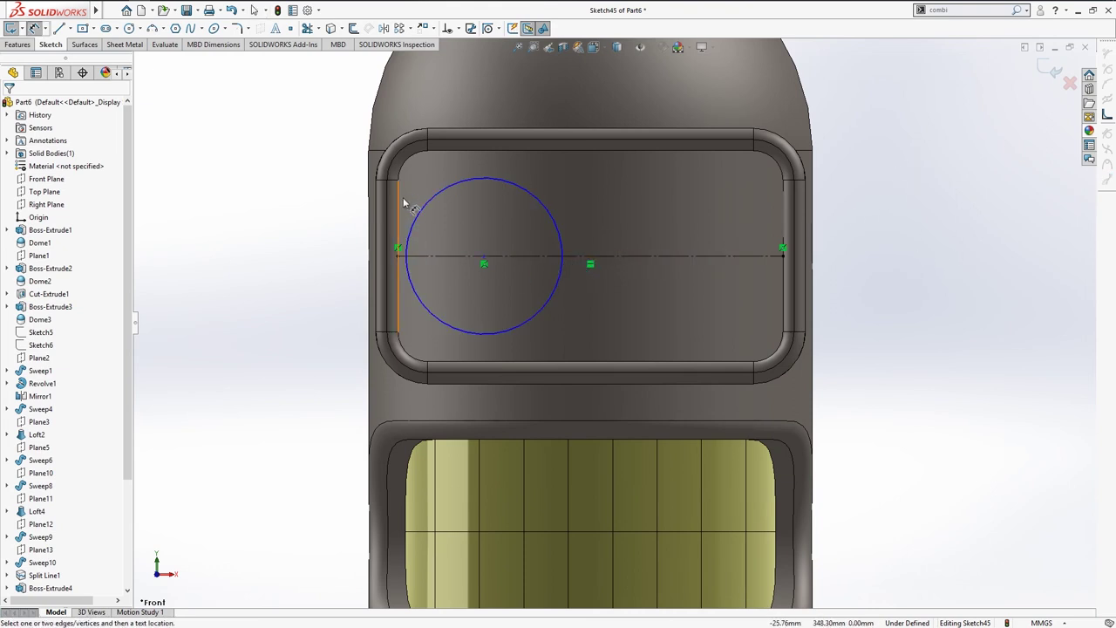
key(s)
click(311, 262)
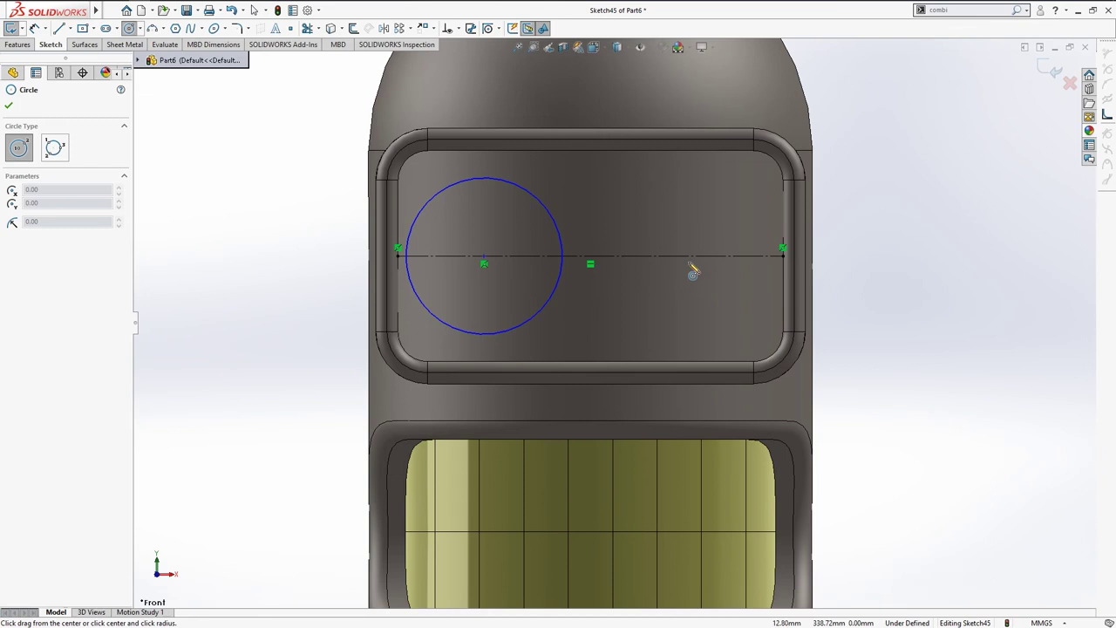
click(683, 256)
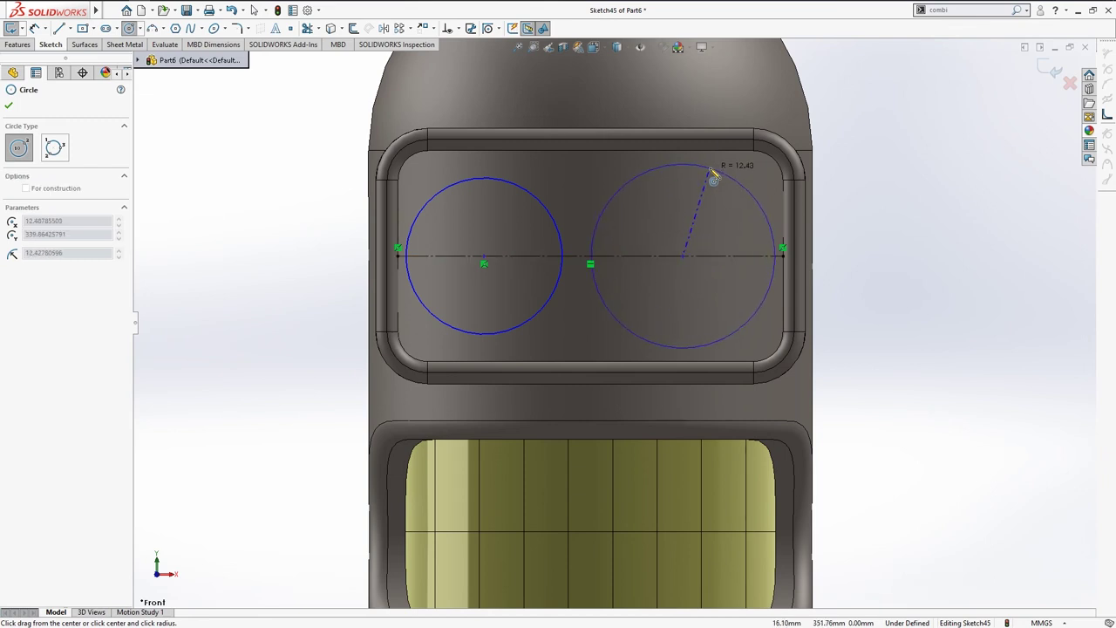
click(713, 178)
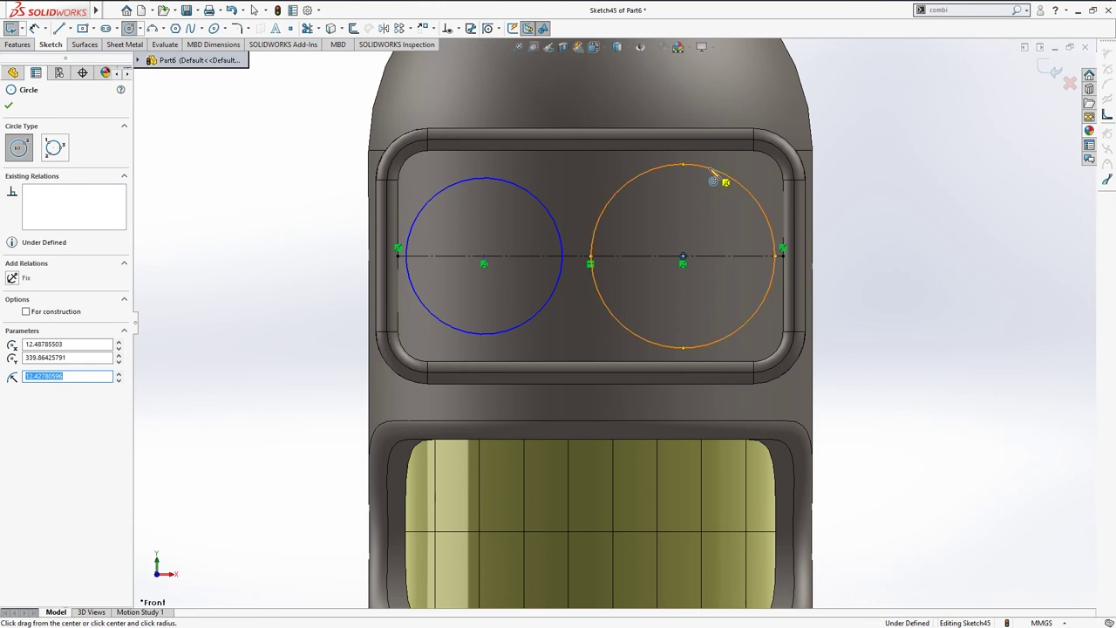
key(Escape)
Step: Begin a diameter dimension on the right eye circle
scroll(653, 304, up, 3)
scroll(705, 284, up, 1)
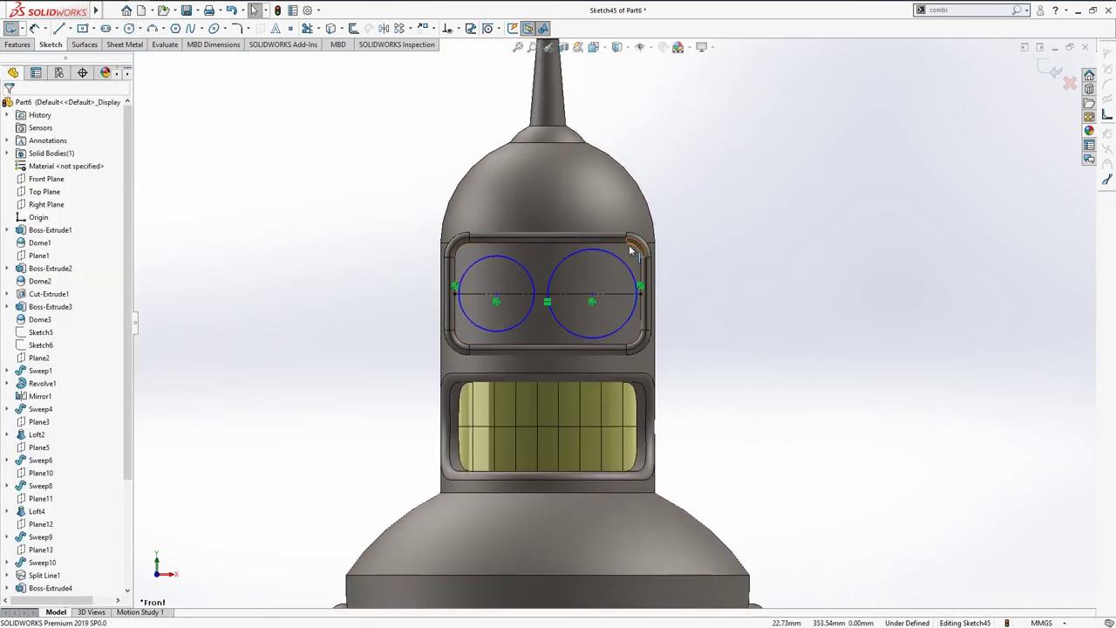
scroll(631, 251, down, 2)
key(d)
click(626, 285)
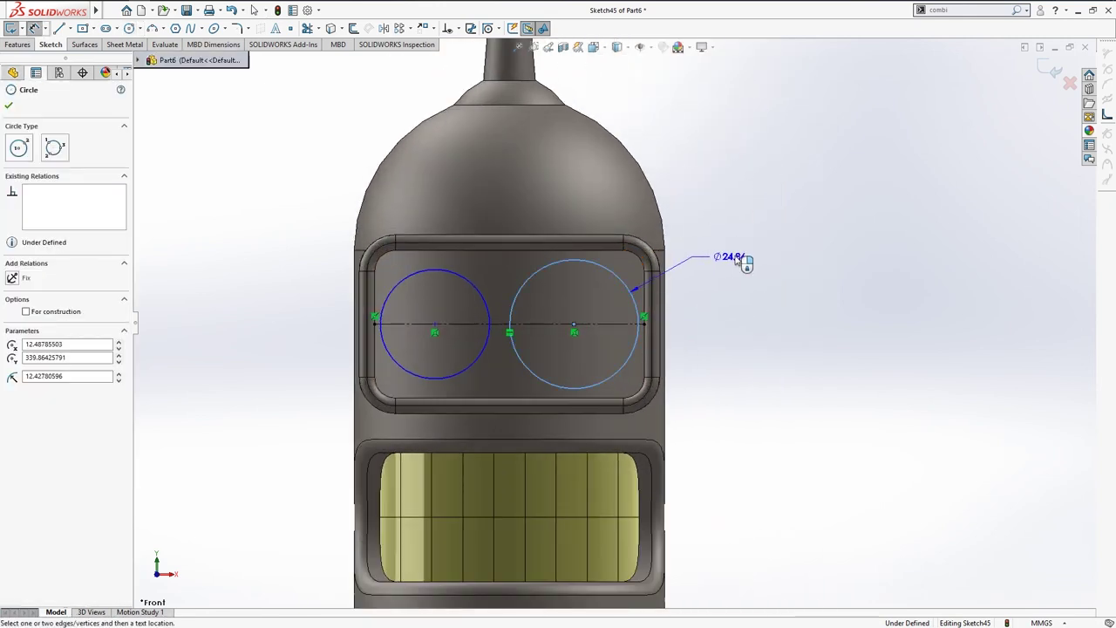
Step: Dimension both eye circles to a 25 mm diameter
click(734, 260)
text(30)
key(Return)
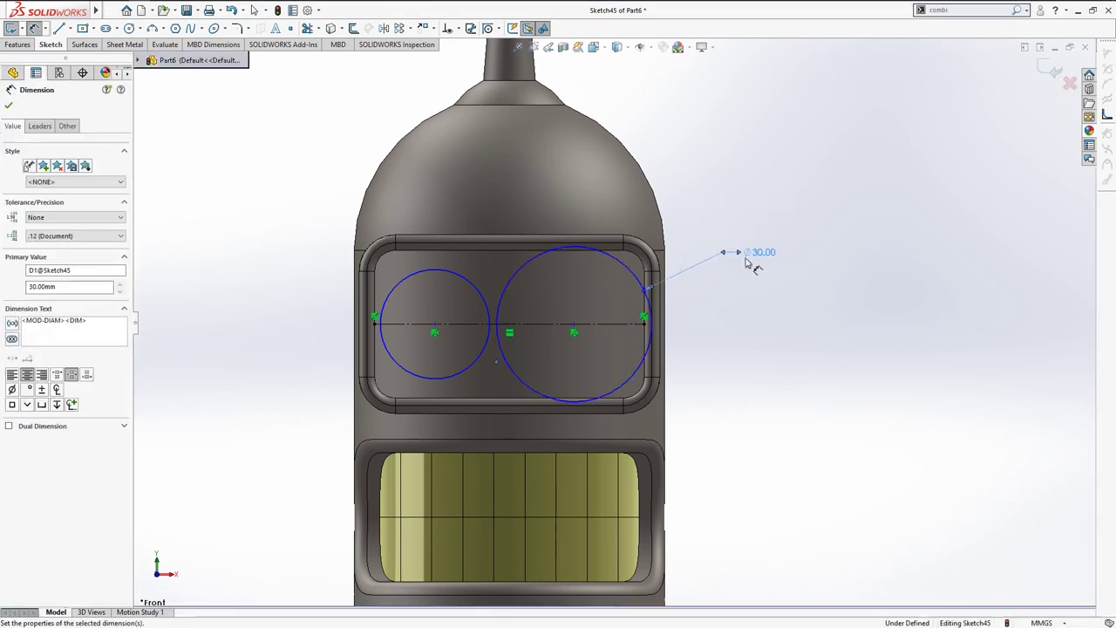
key(Escape)
double_click(759, 252)
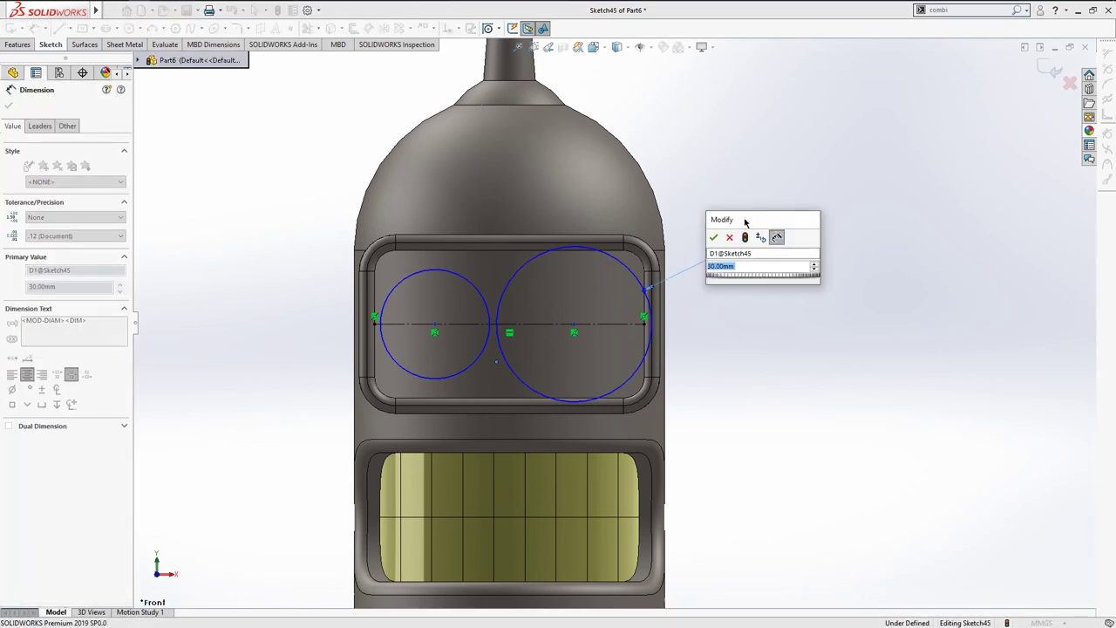
text(25)
key(Return)
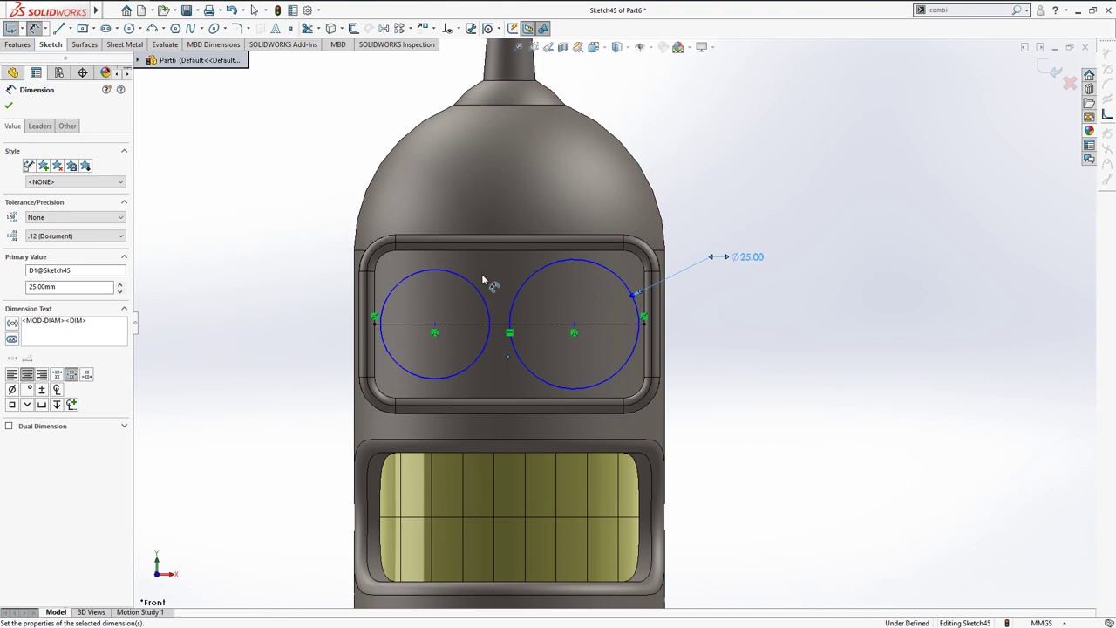
click(479, 290)
click(250, 201)
text(25)
key(Return)
key(Escape)
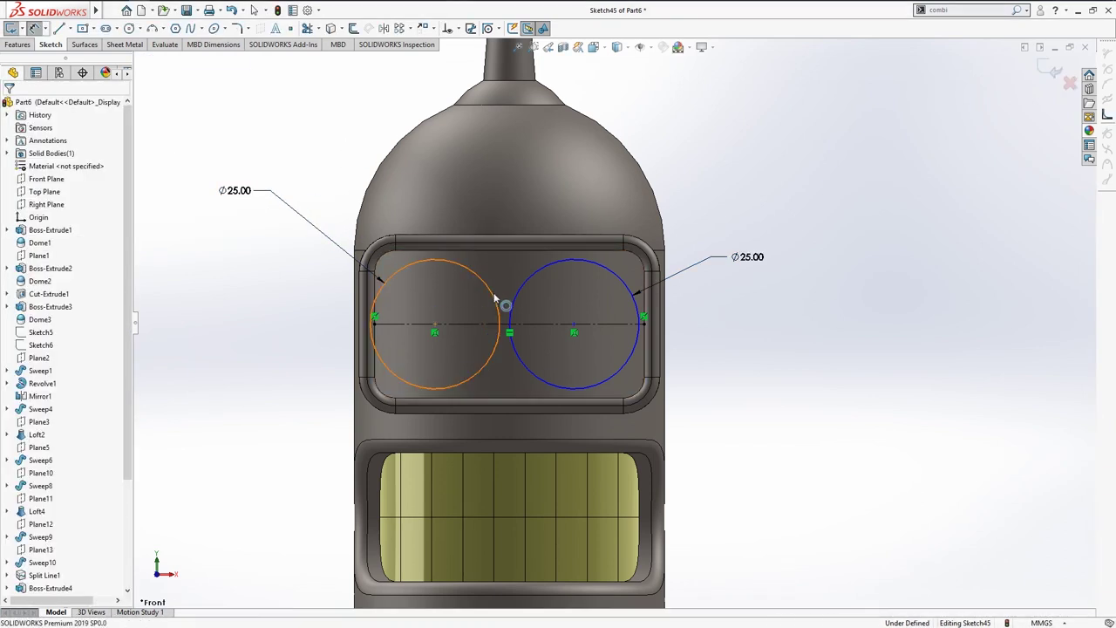
Step: Make the two eye circles tangent and drag the pair to the centre of the visor
scroll(493, 300, down, 3)
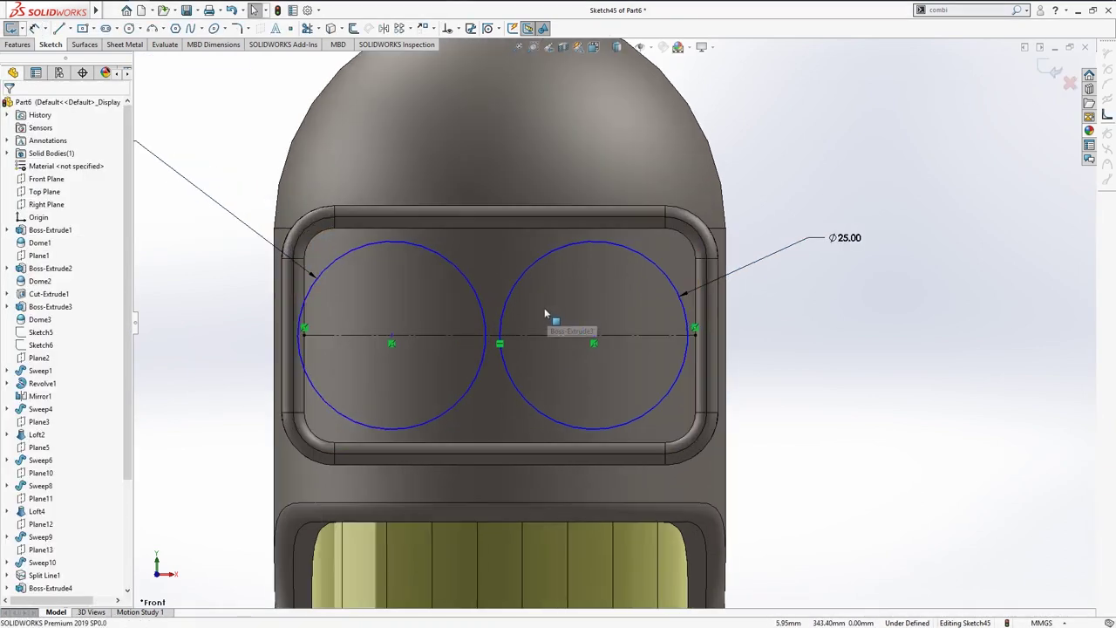
click(482, 312)
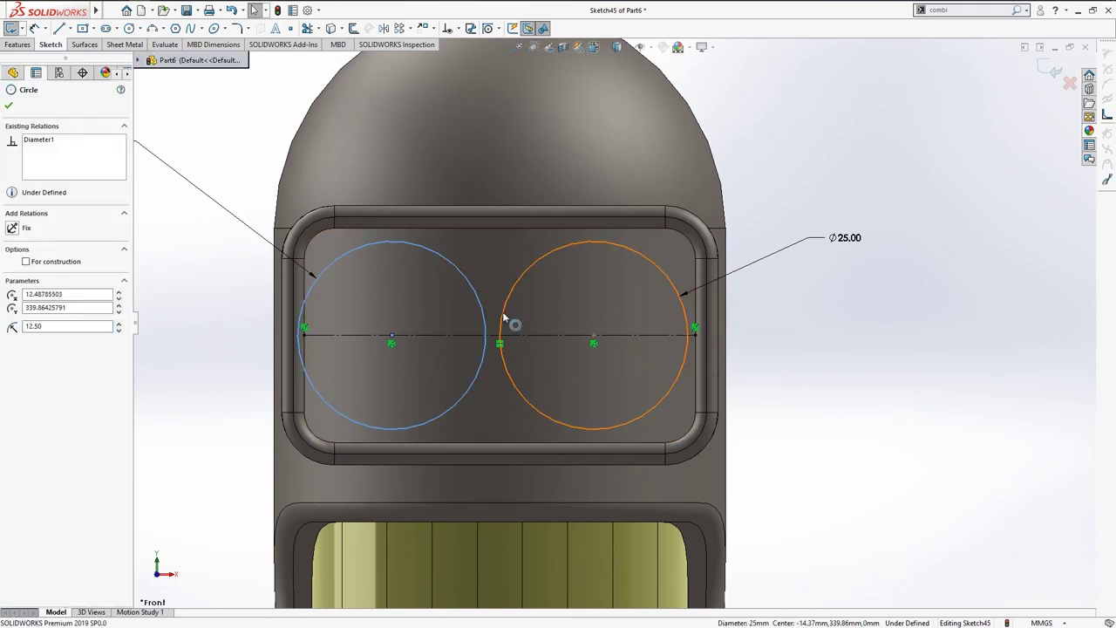
ctrl+click(505, 319)
click(554, 262)
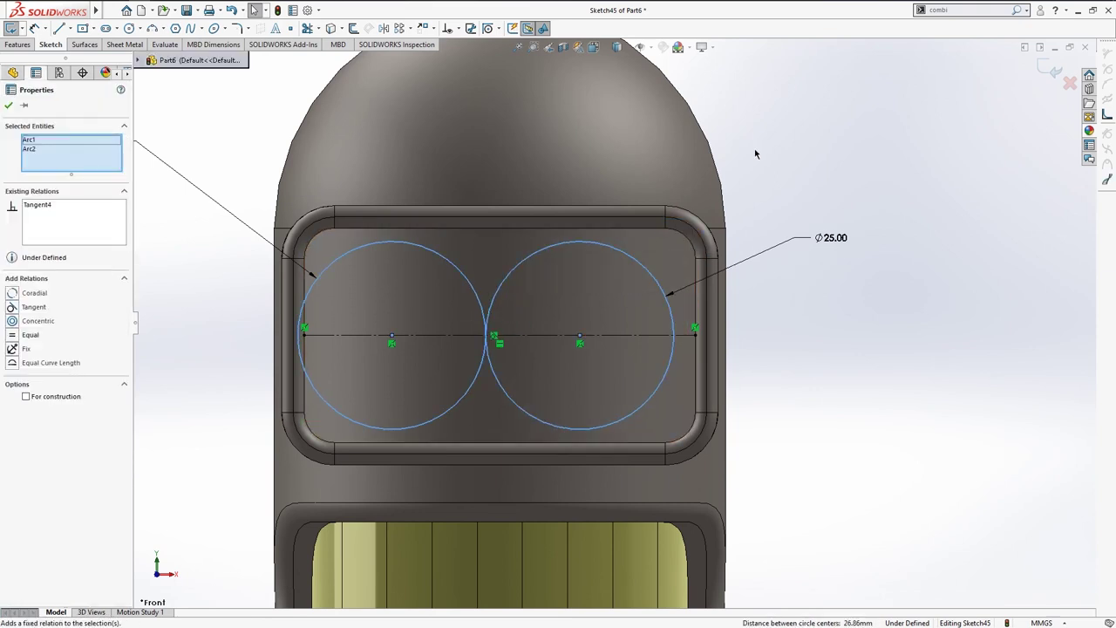
click(809, 142)
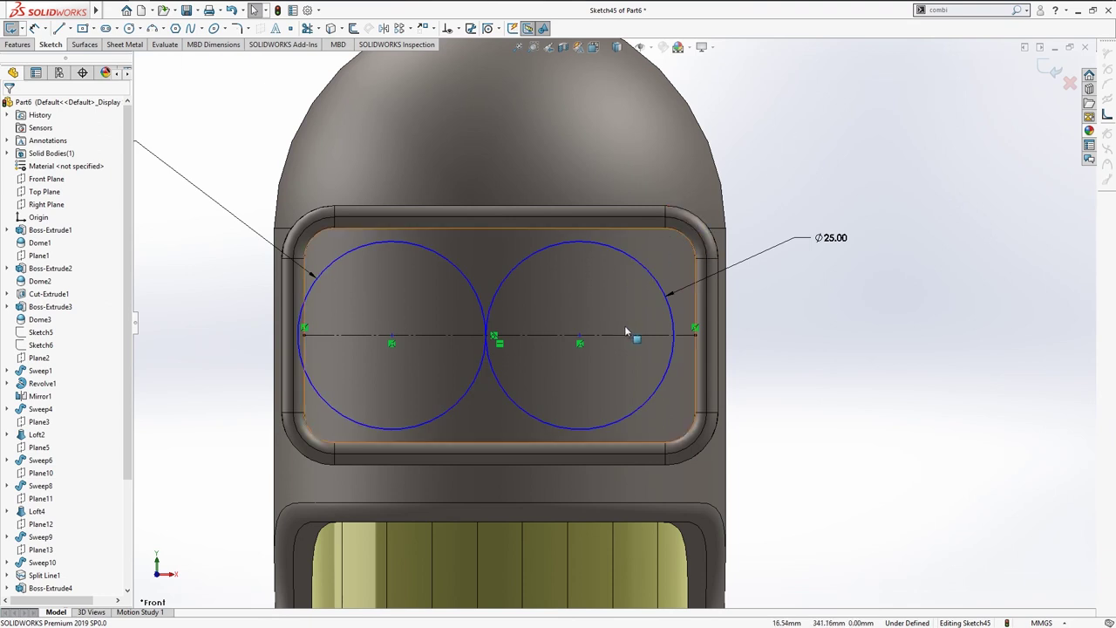
drag(580, 343, 598, 337)
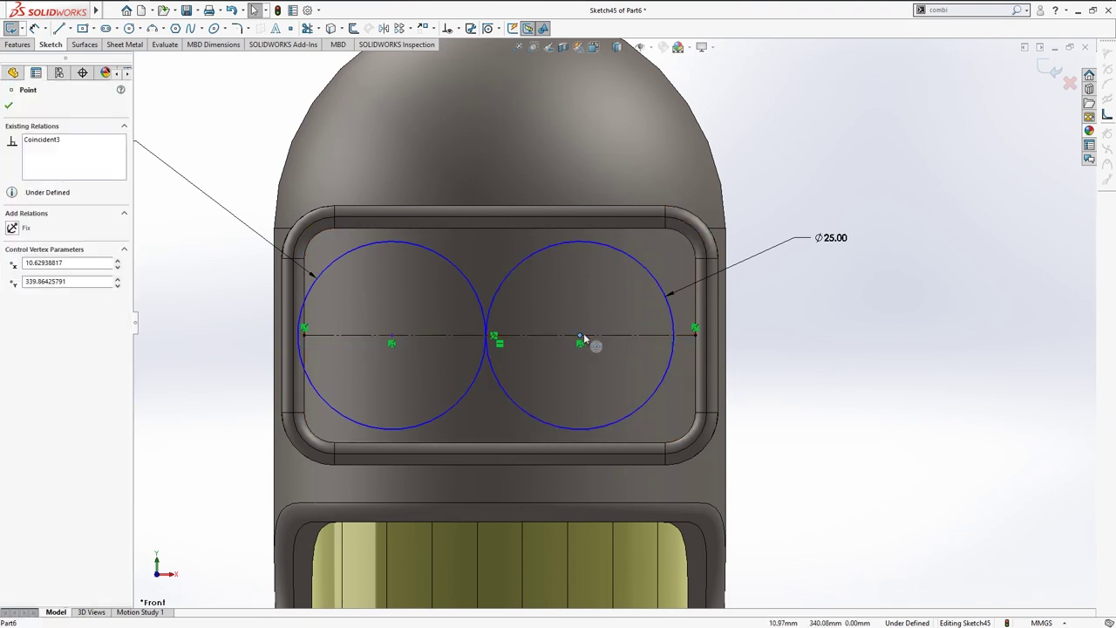
Step: Draw a vertical line from the visor top down to the circles' tangent point
key(Escape)
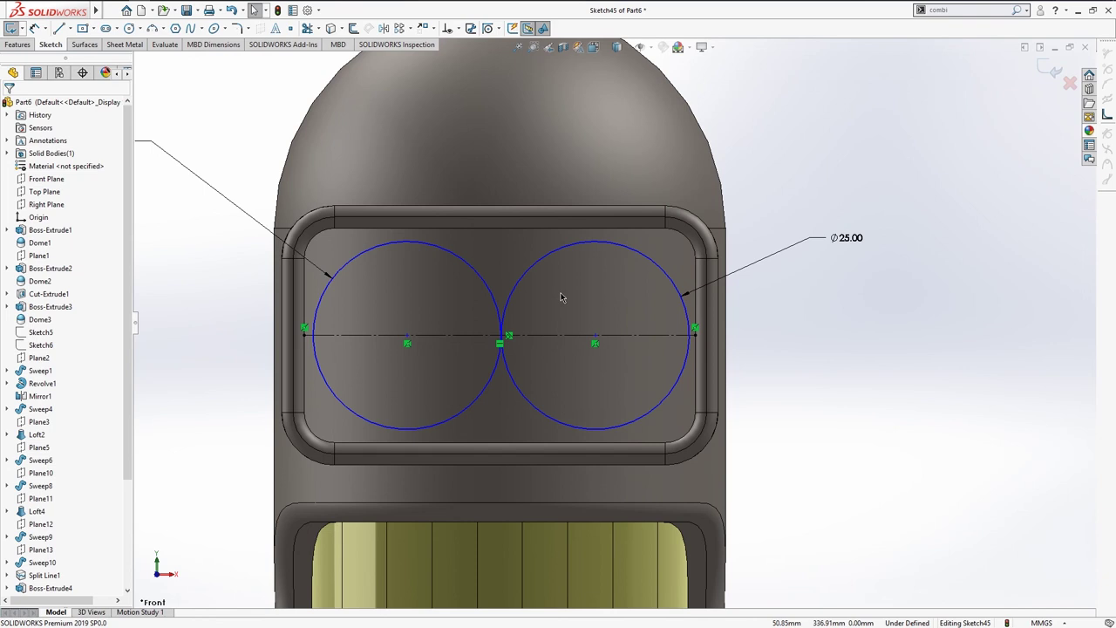
key(l)
drag(499, 228, 500, 336)
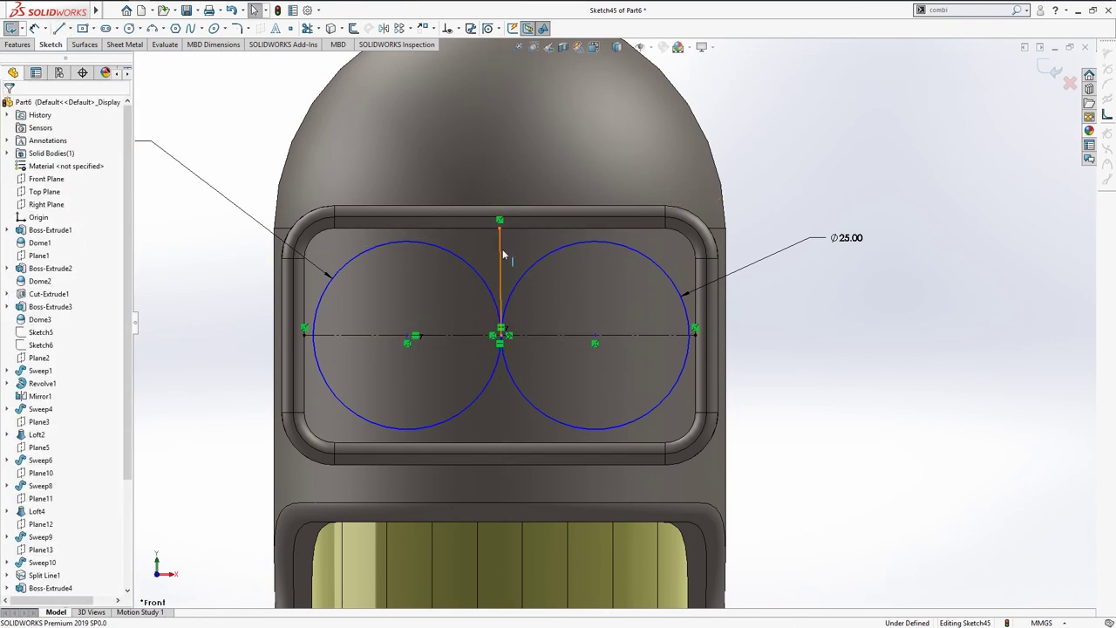
click(502, 242)
click(549, 196)
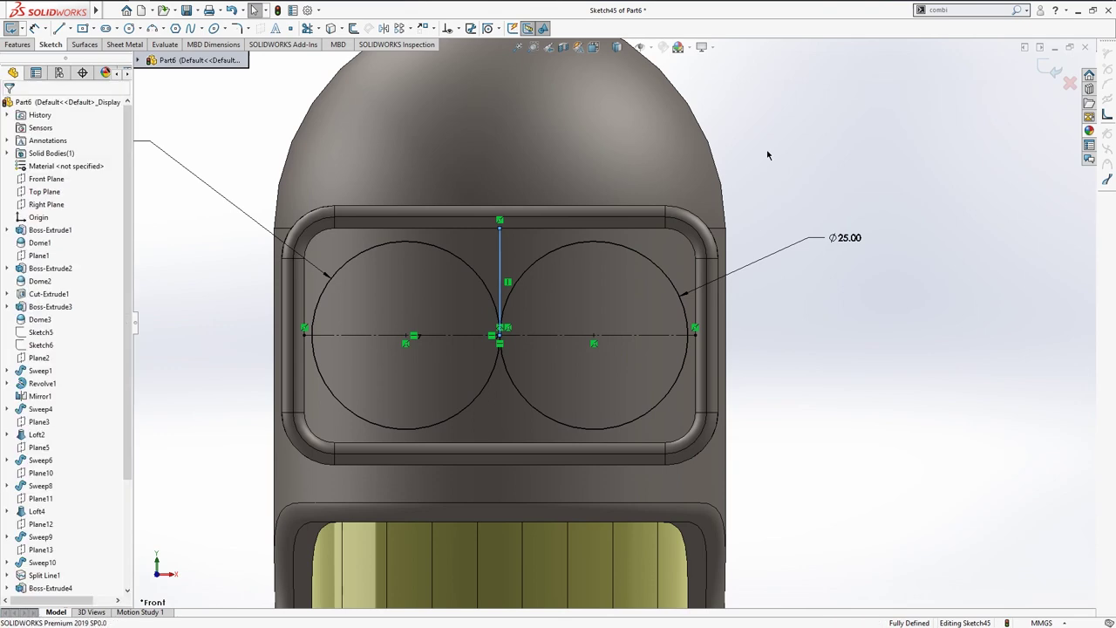
click(502, 253)
click(846, 117)
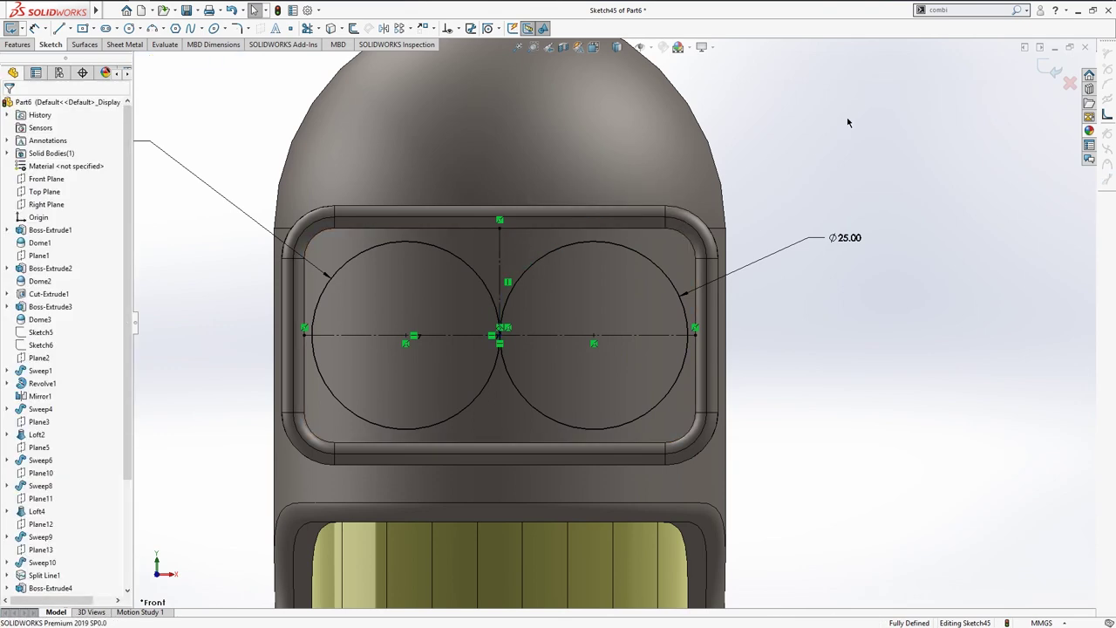
middle_drag(846, 117, 780, 296)
Step: Boss-extrude both Ø25 eye circles to a depth of 31 mm
key(s)
click(785, 388)
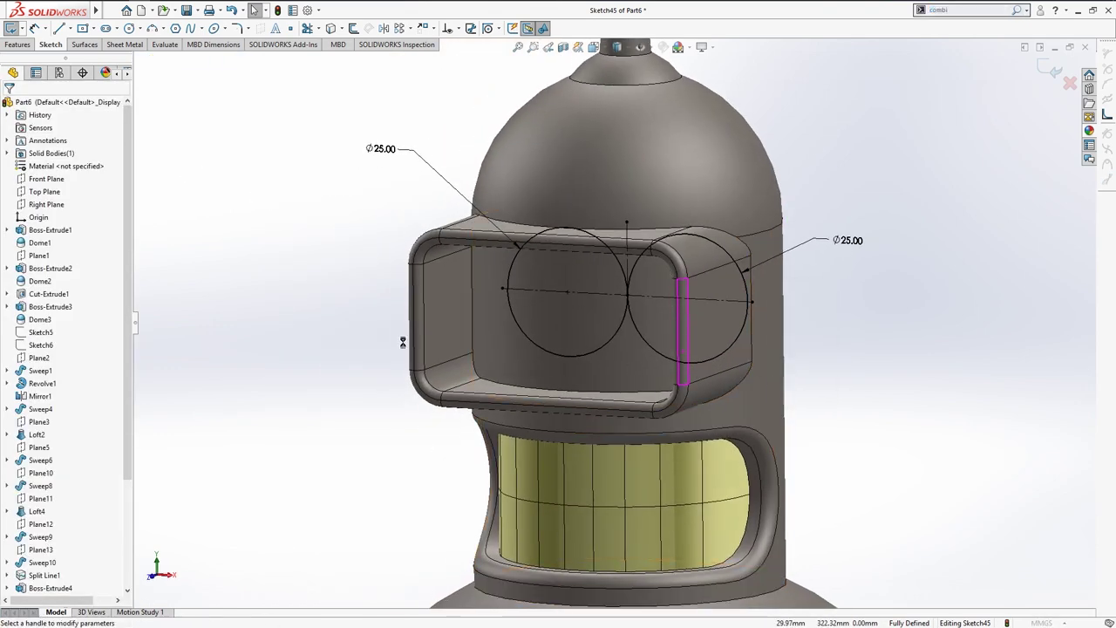
click(509, 265)
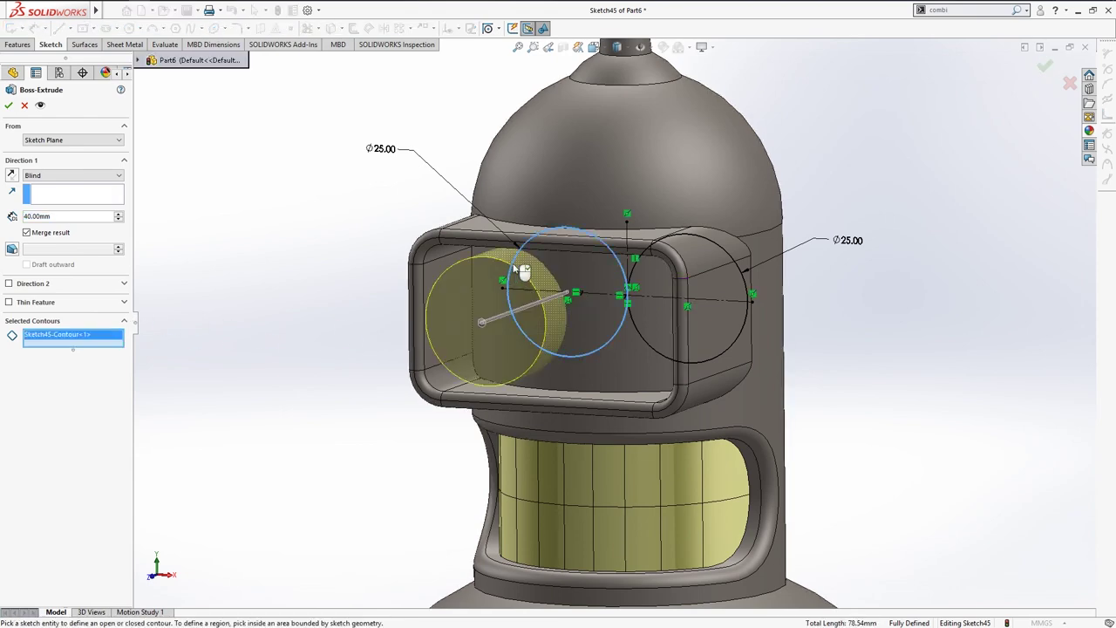
click(654, 355)
middle_drag(474, 361, 451, 377)
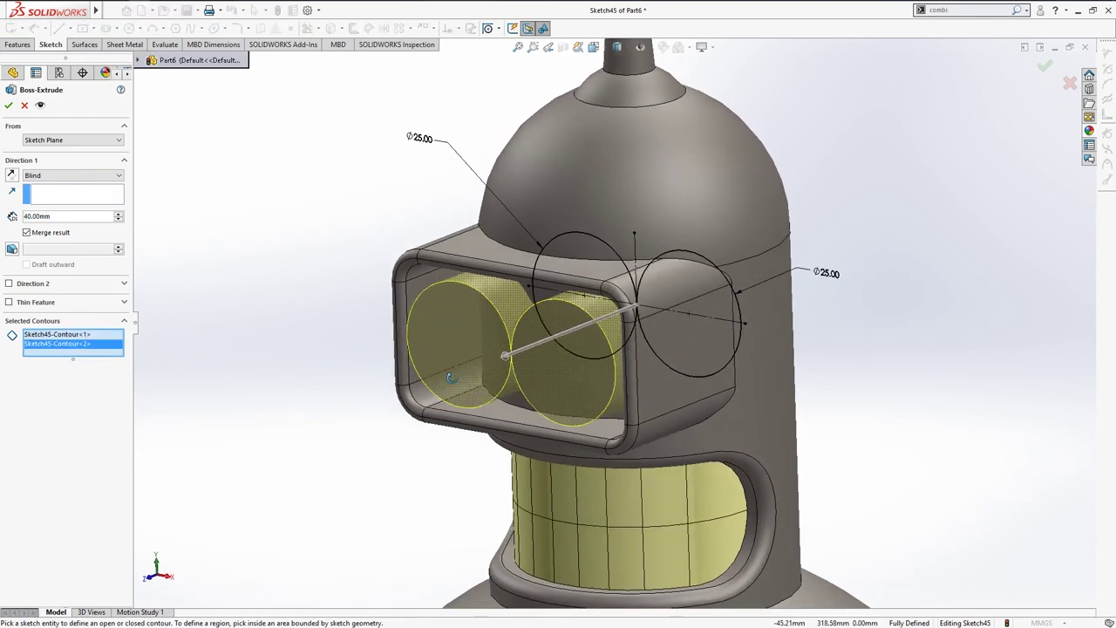
middle_drag(306, 307, 271, 301)
double_click(62, 216)
text(31)
key(Return)
middle_drag(263, 281, 347, 273)
drag(219, 219, 158, 274)
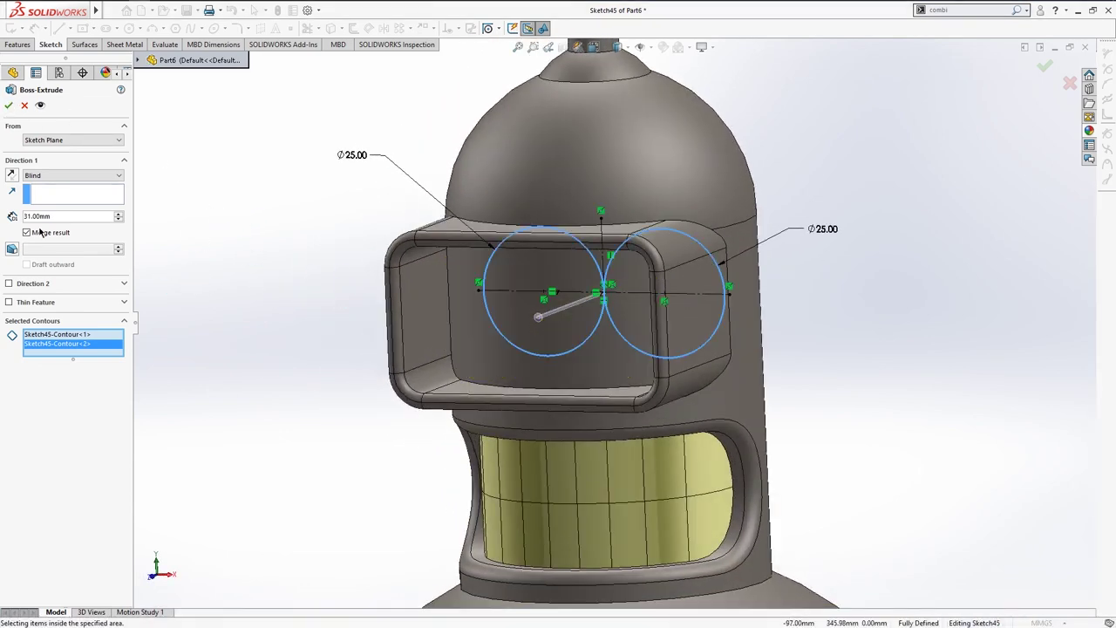
click(9, 104)
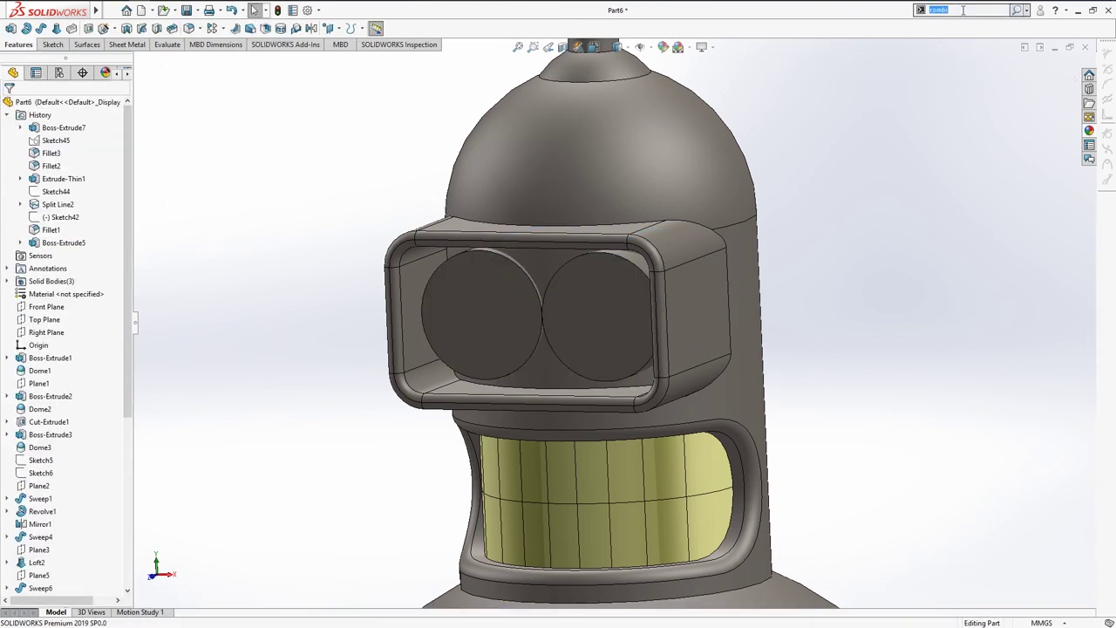
click(969, 10)
text(c)
Step: Add a 10 mm dome to the left eye's front face
key(BackSpace)
text(dome)
click(950, 27)
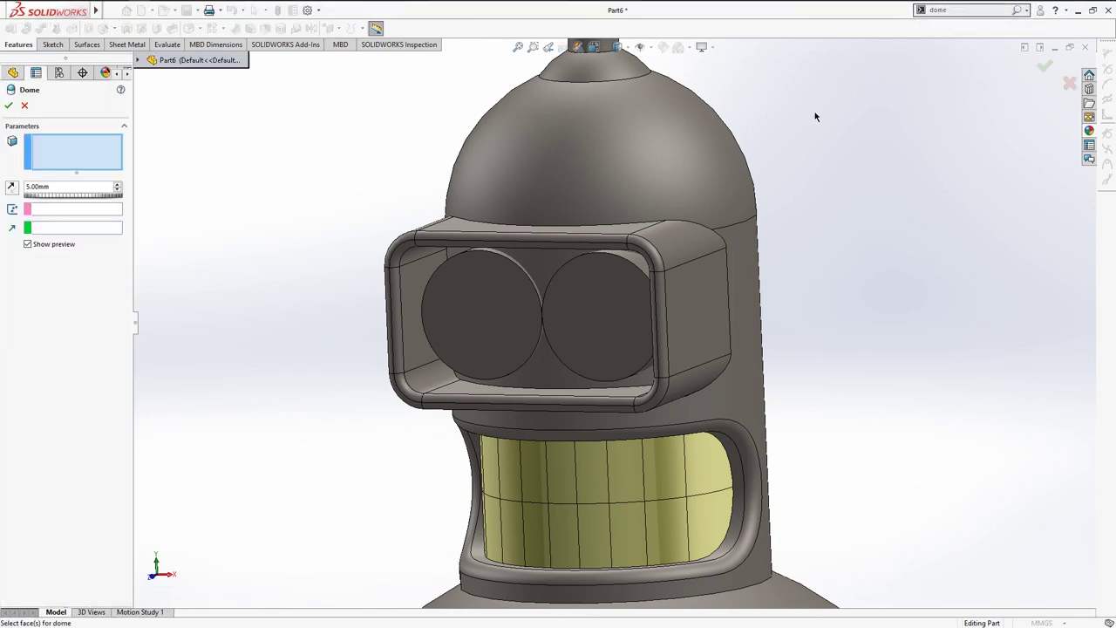
click(474, 316)
middle_drag(473, 315, 408, 331)
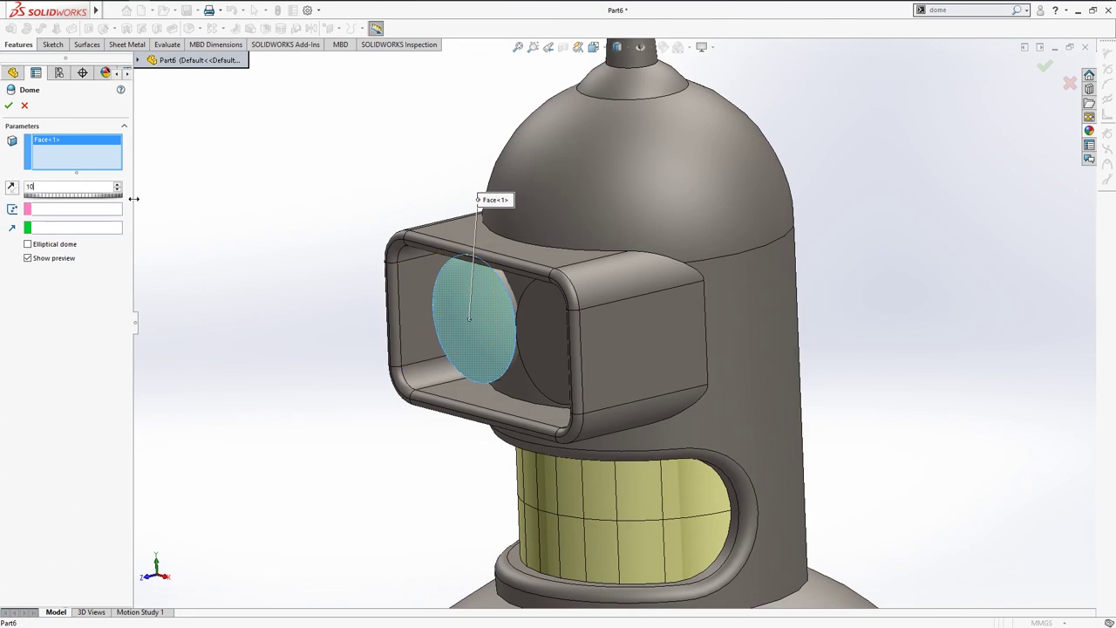
key(Return)
mouse_move(244, 209)
middle_down()
mouse_move(251, 227)
mouse_move(292, 244)
middle_up()
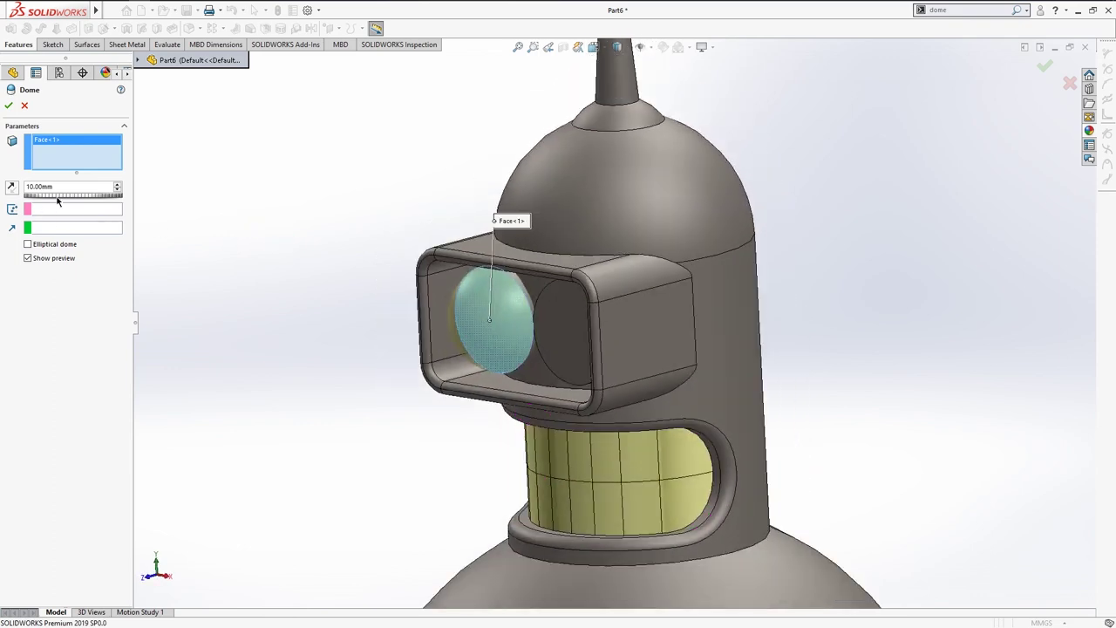
click(7, 104)
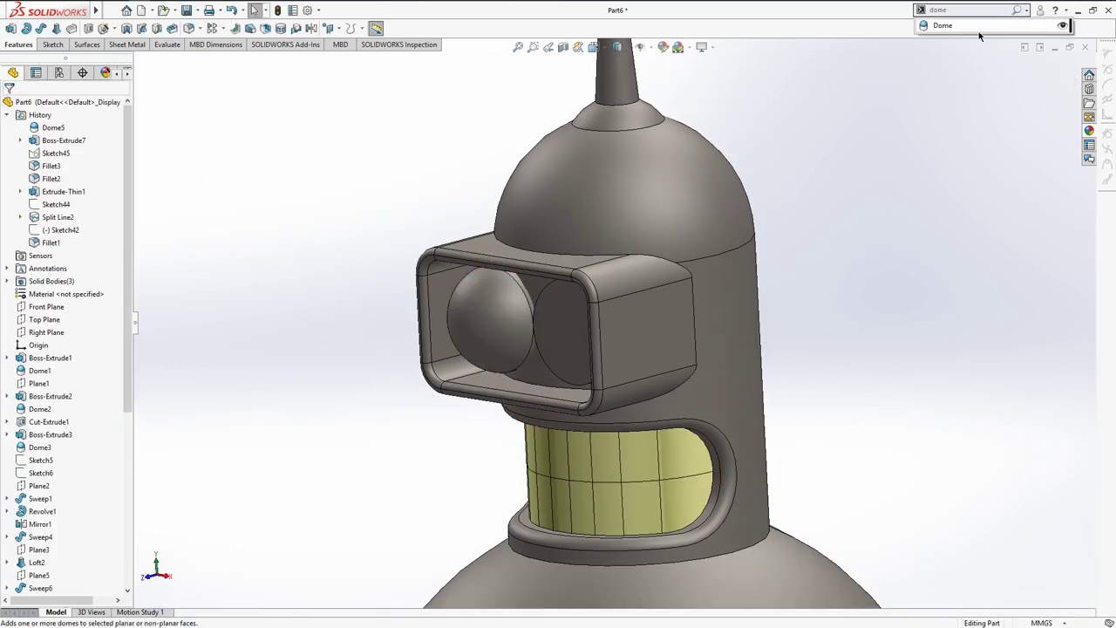
Step: Dome the right eye's front face the same 10 mm
click(942, 23)
click(565, 324)
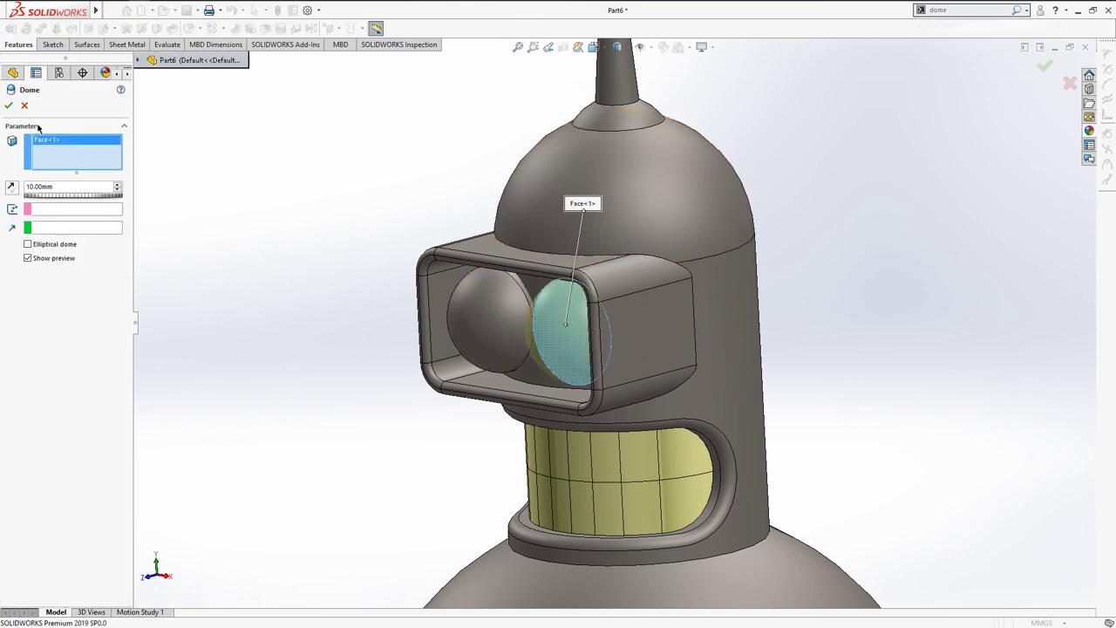
key(Return)
key(ctrl+1)
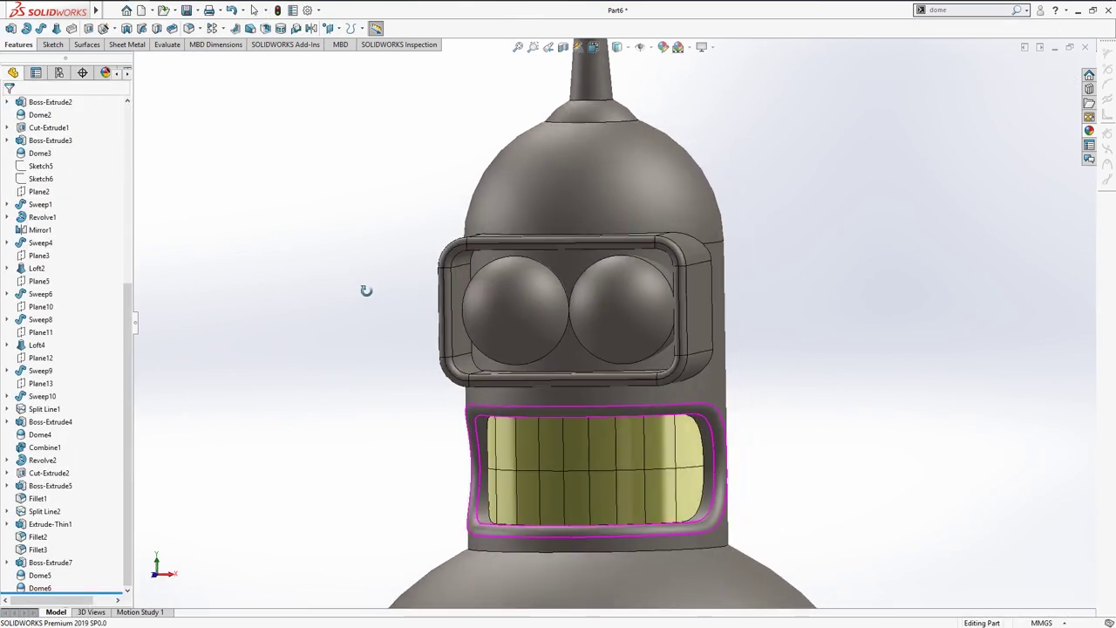
middle_drag(368, 289, 335, 304)
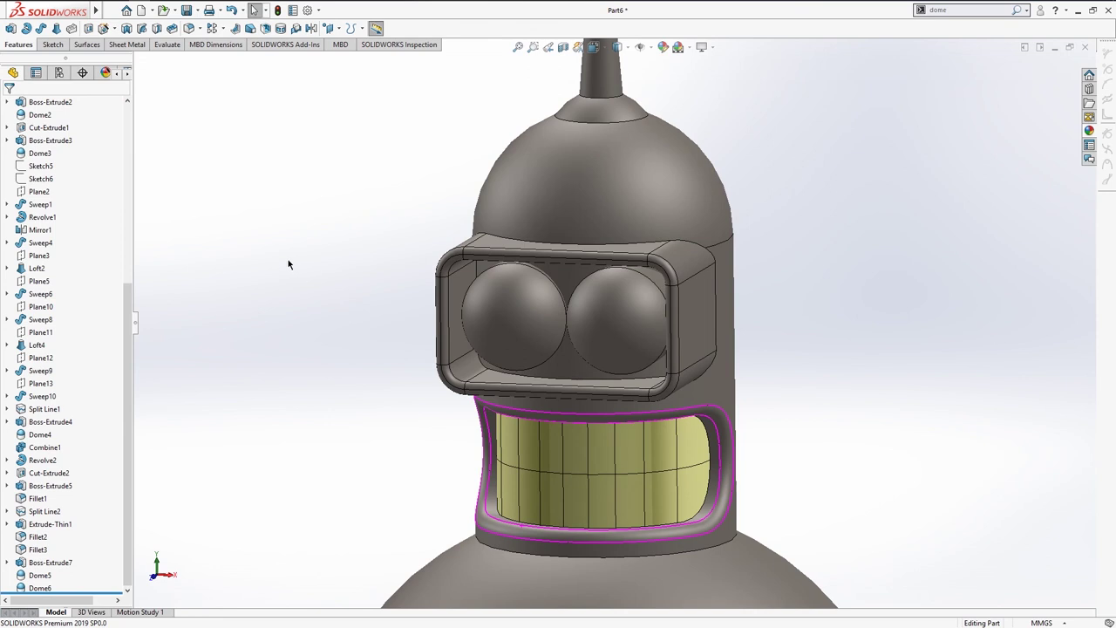
Step: Colour the left eye's Dome5 feature yellow
click(493, 328)
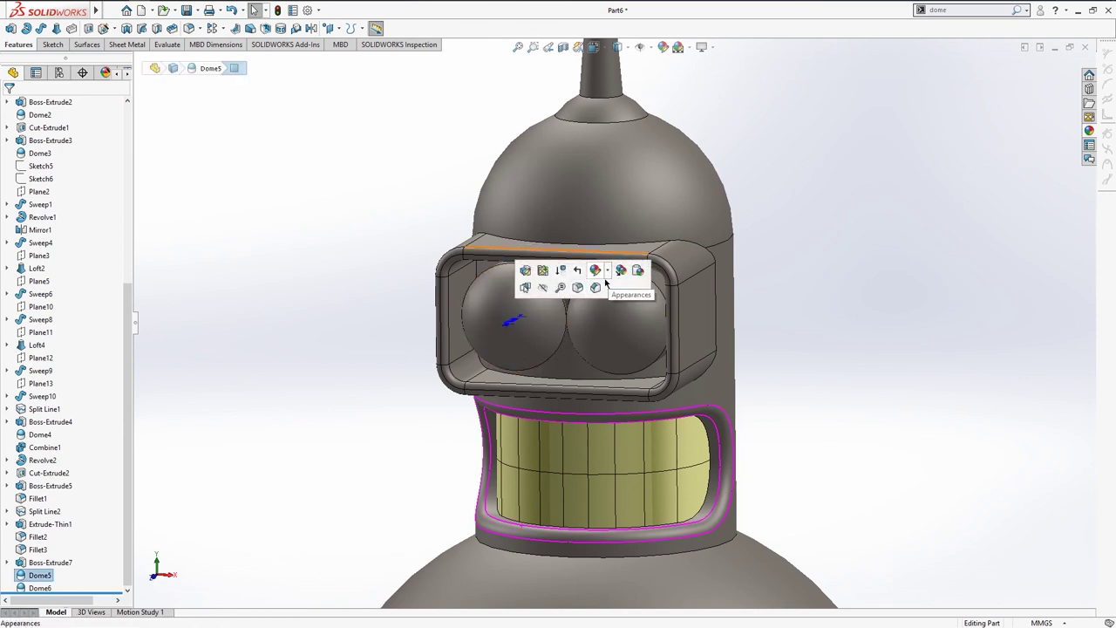
click(609, 270)
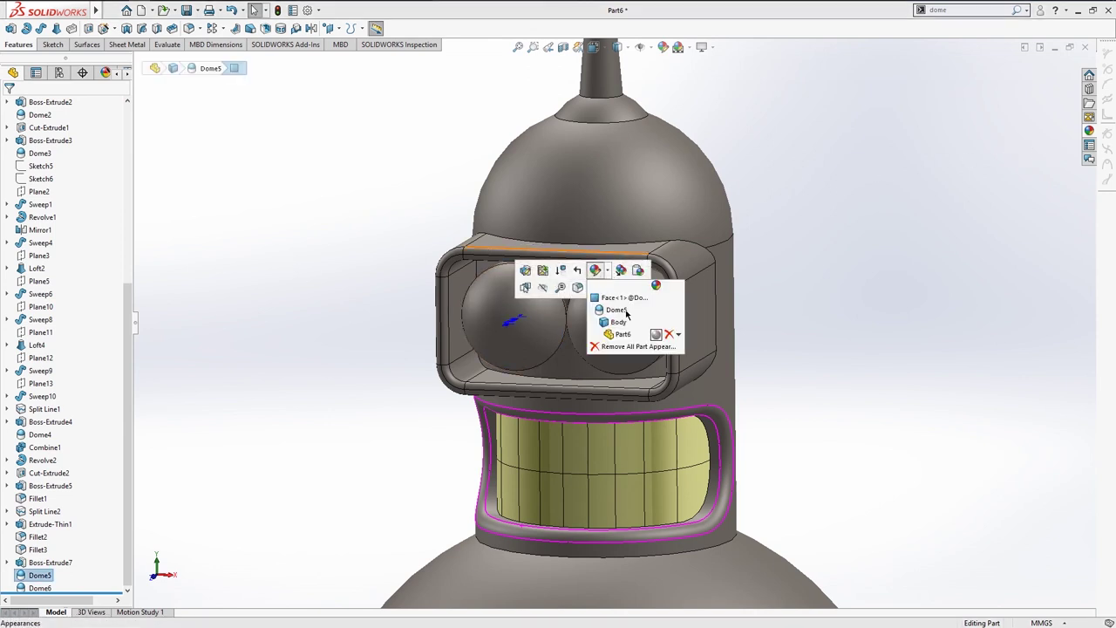
click(620, 321)
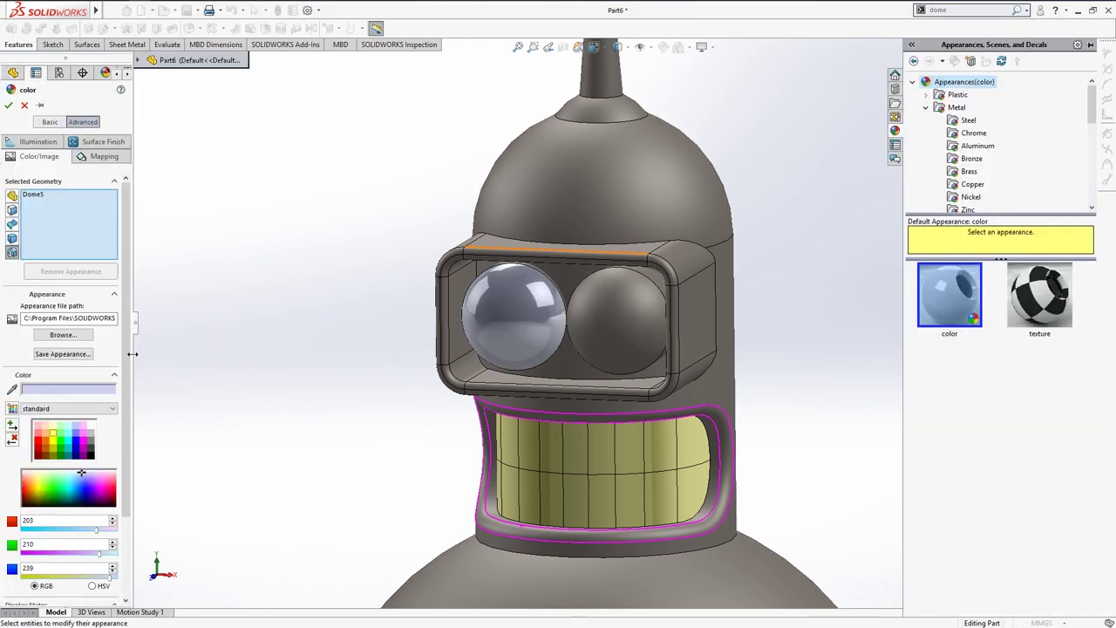
click(53, 436)
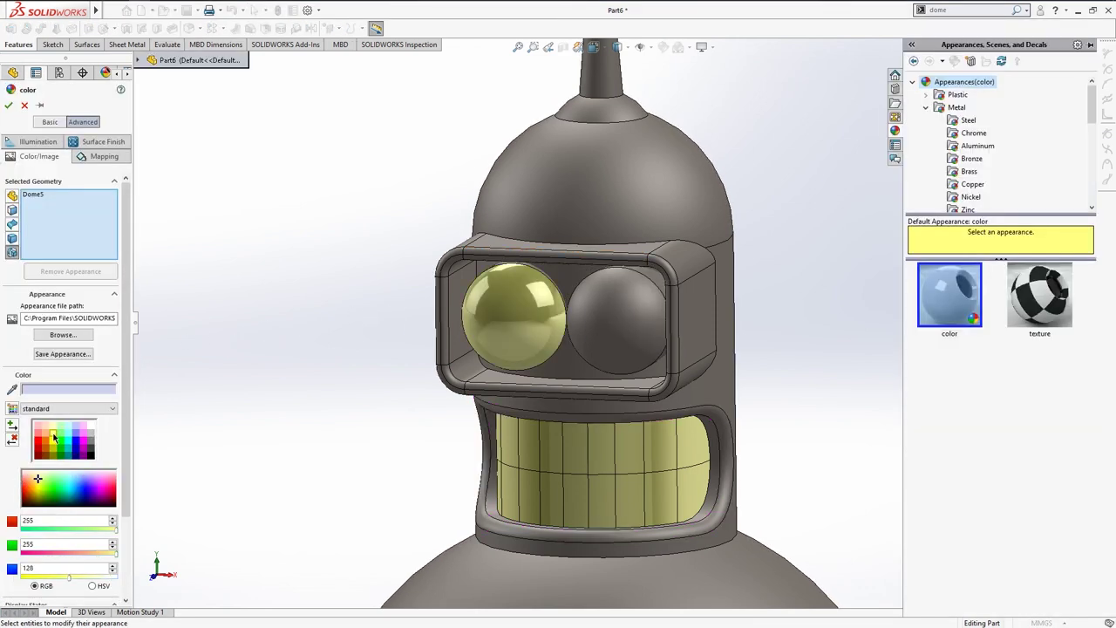
click(10, 106)
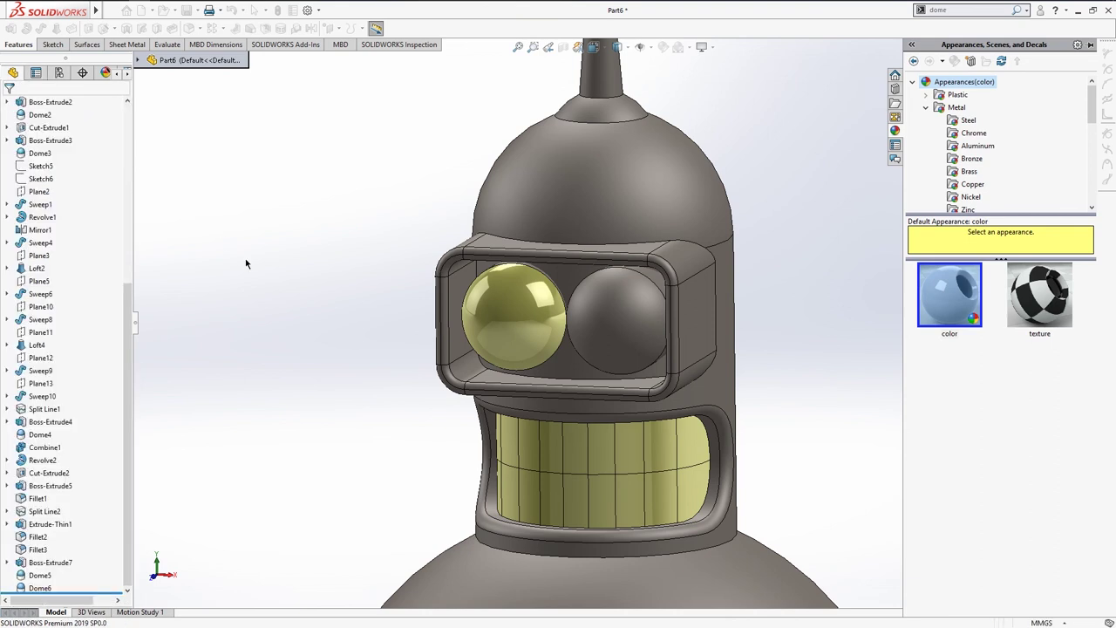
Step: Give the right eye's Dome6 feature the same yellow colour
click(616, 324)
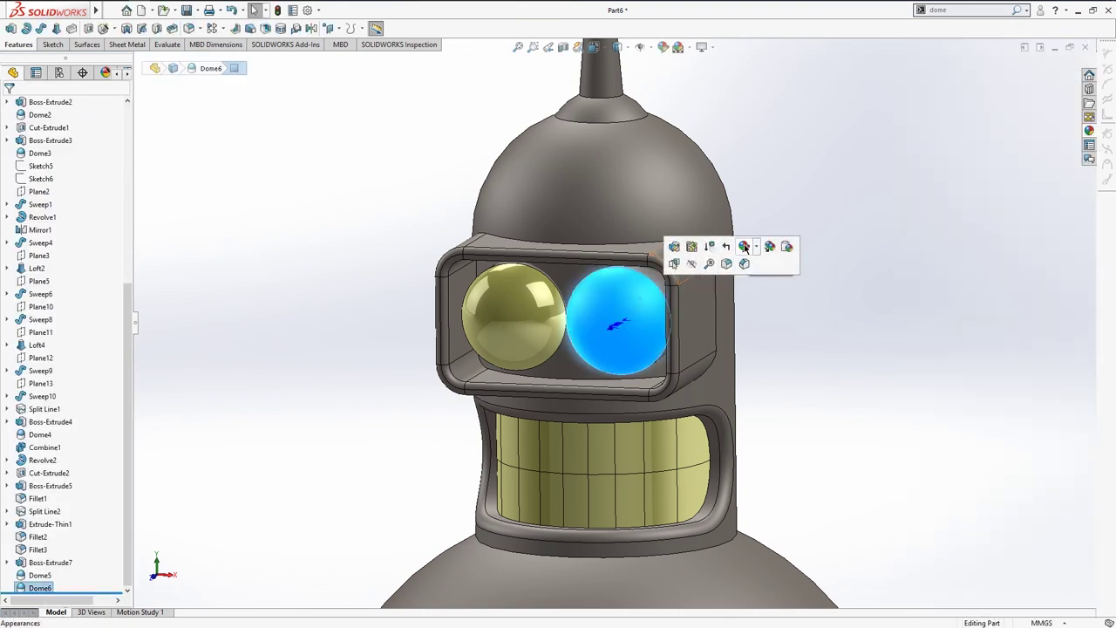
click(864, 270)
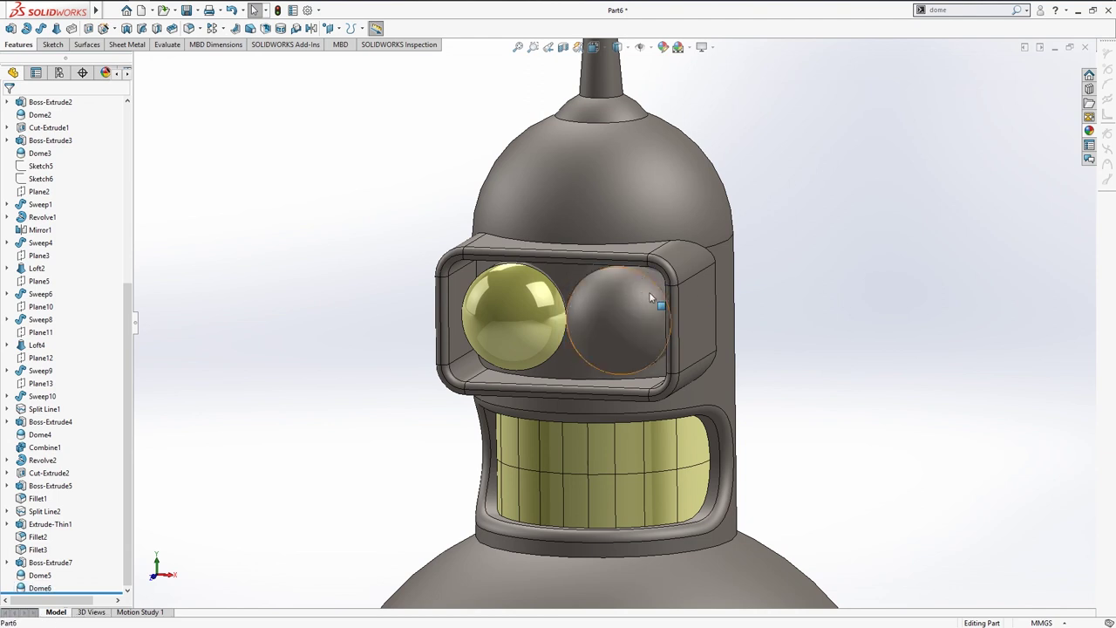
click(640, 291)
click(758, 244)
click(755, 284)
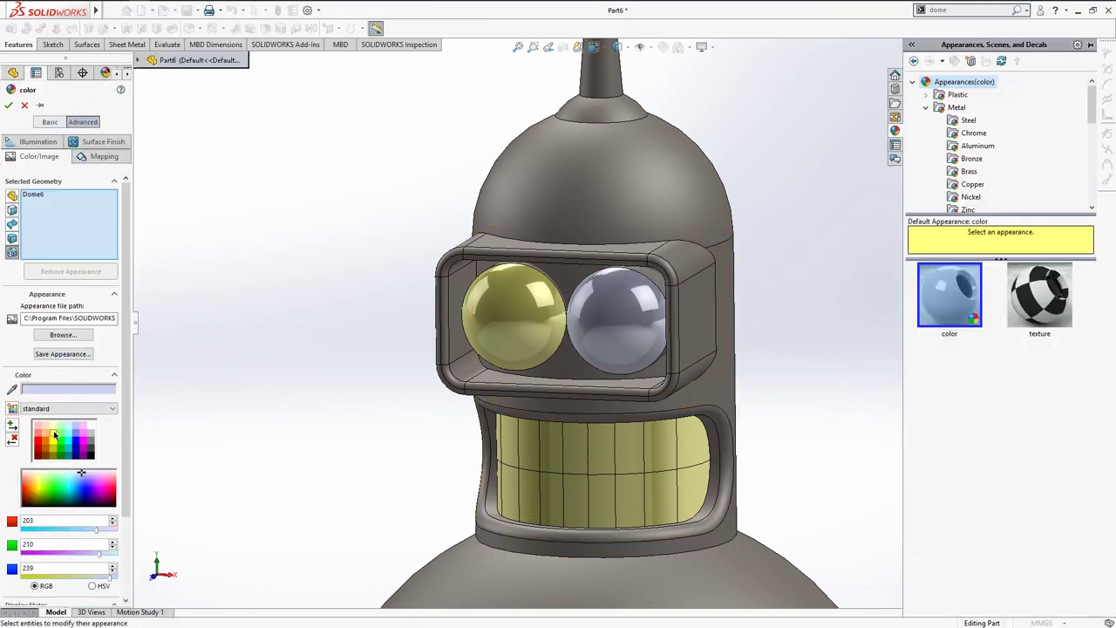
click(54, 435)
click(9, 105)
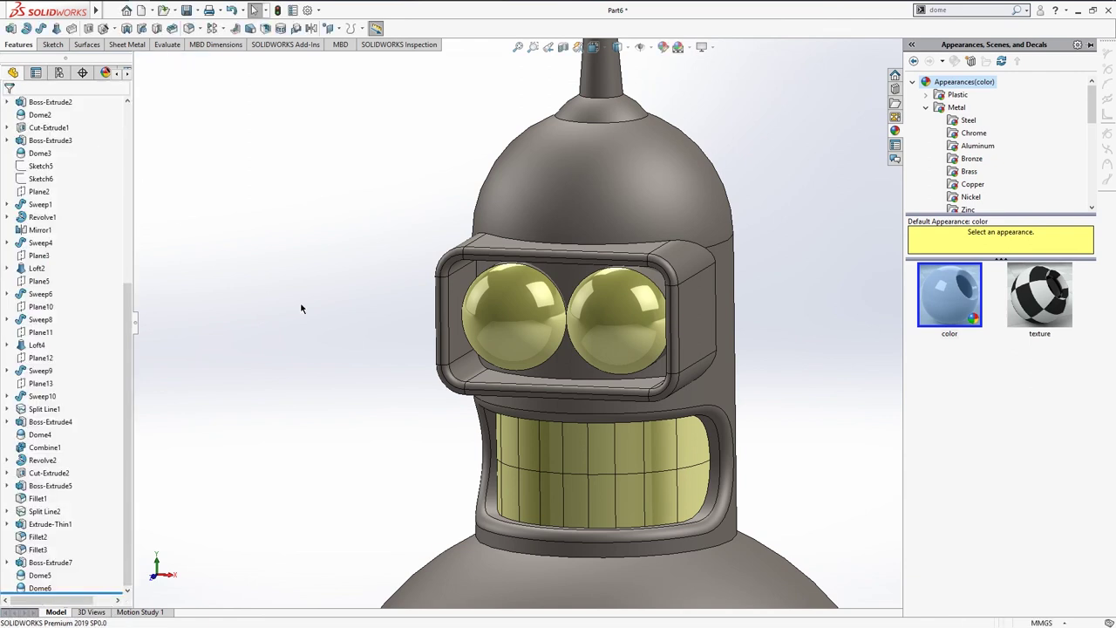
Step: Switch to the isometric view showing the whole robot
scroll(527, 304, up, 1)
scroll(478, 288, up, 2)
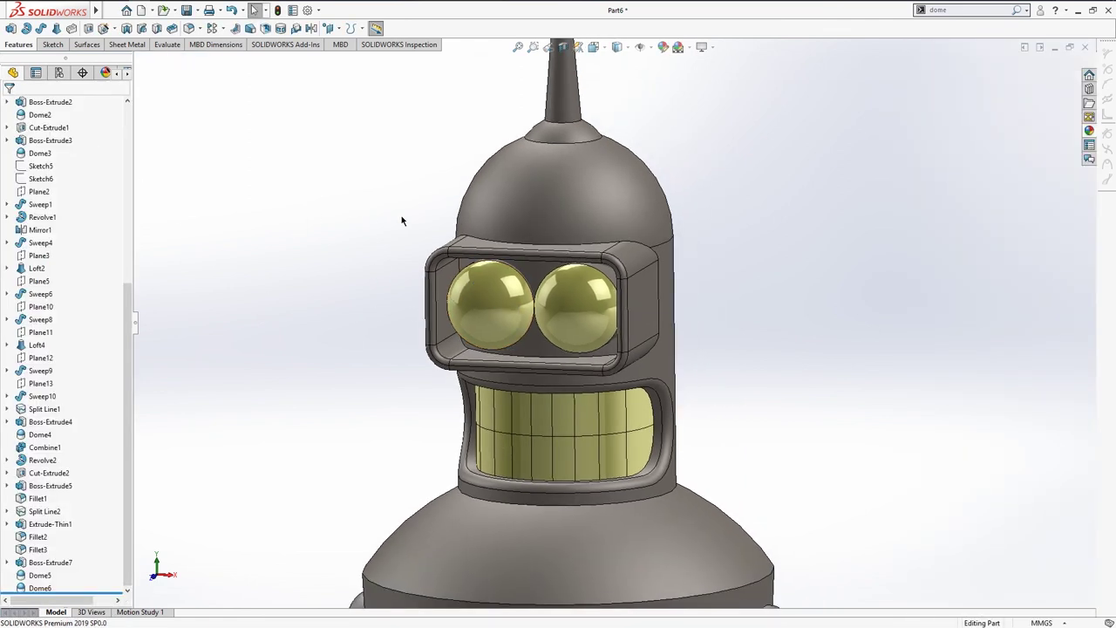
key(ctrl+1)
scroll(780, 232, down, 2)
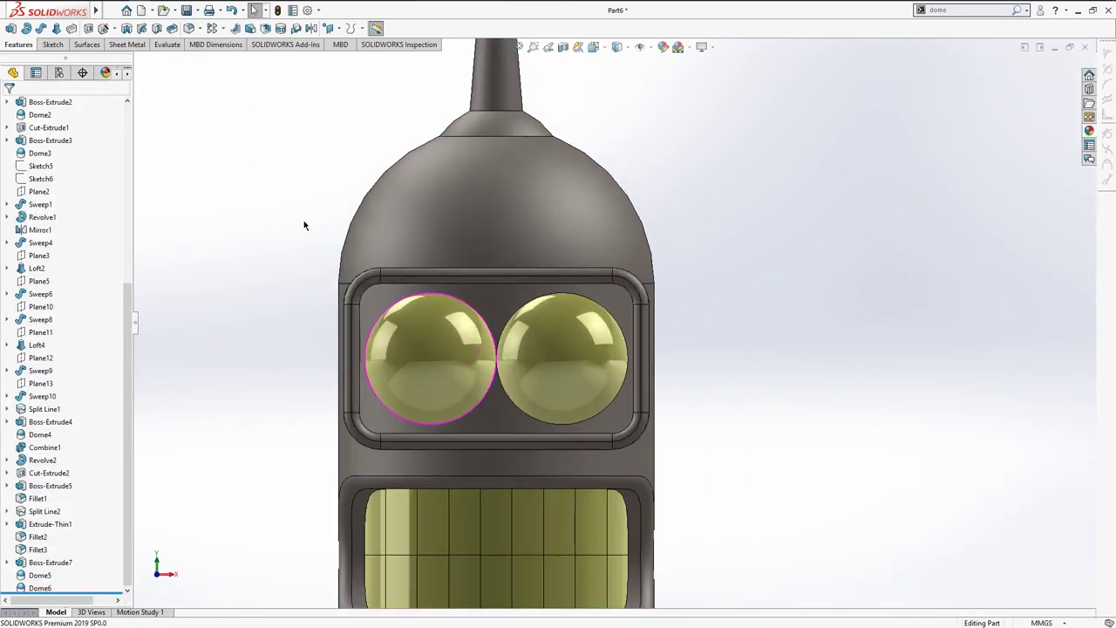
key(ctrl+7)
scroll(39, 183, up, 4)
scroll(45, 255, up, 4)
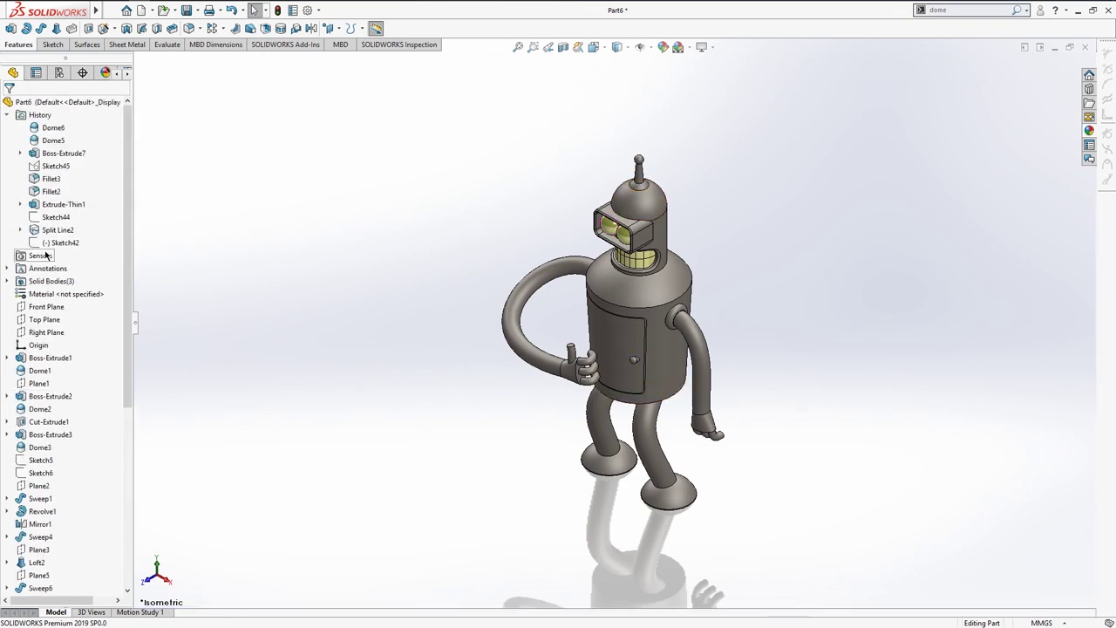
Step: Start a Front Plane sketch and draw a pupil circle on each eye
click(43, 307)
click(75, 288)
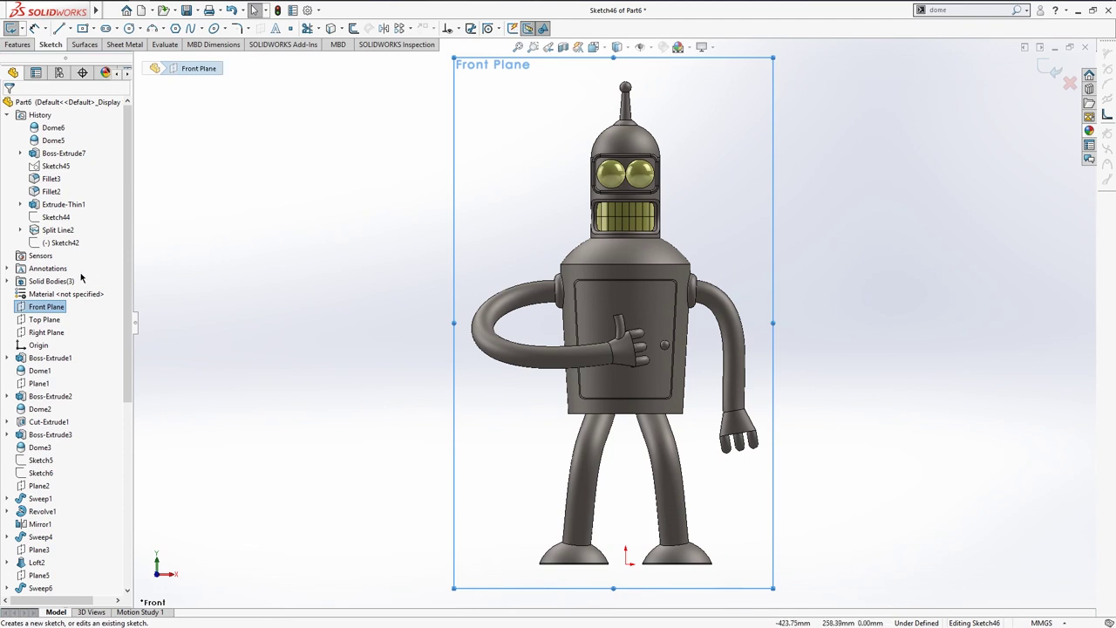
click(6, 115)
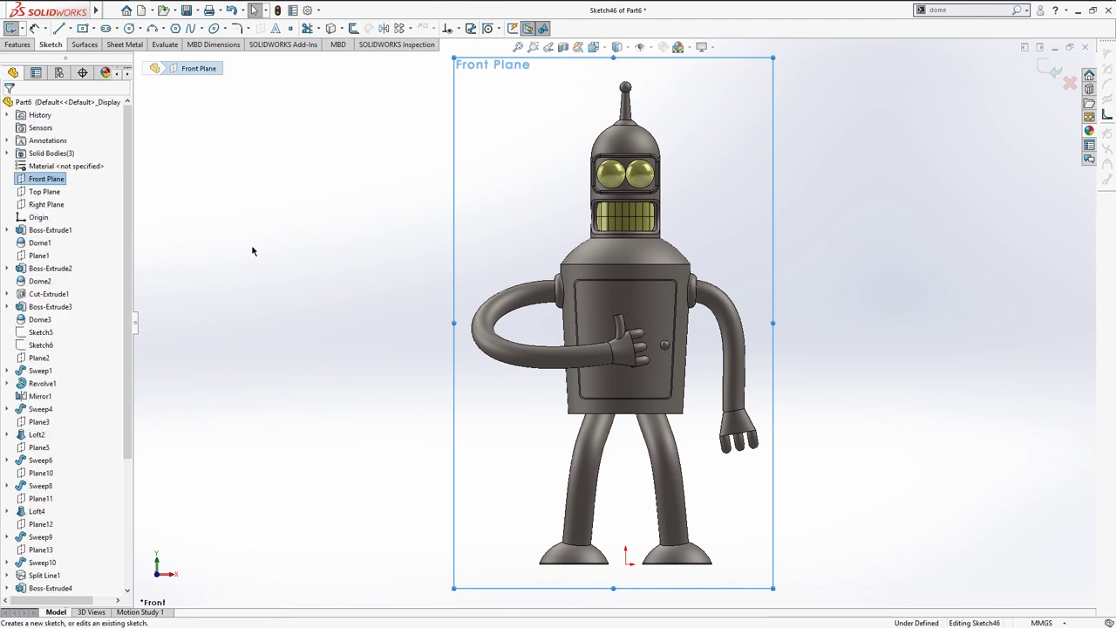
scroll(658, 191, down, 3)
scroll(462, 189, down, 5)
key(s)
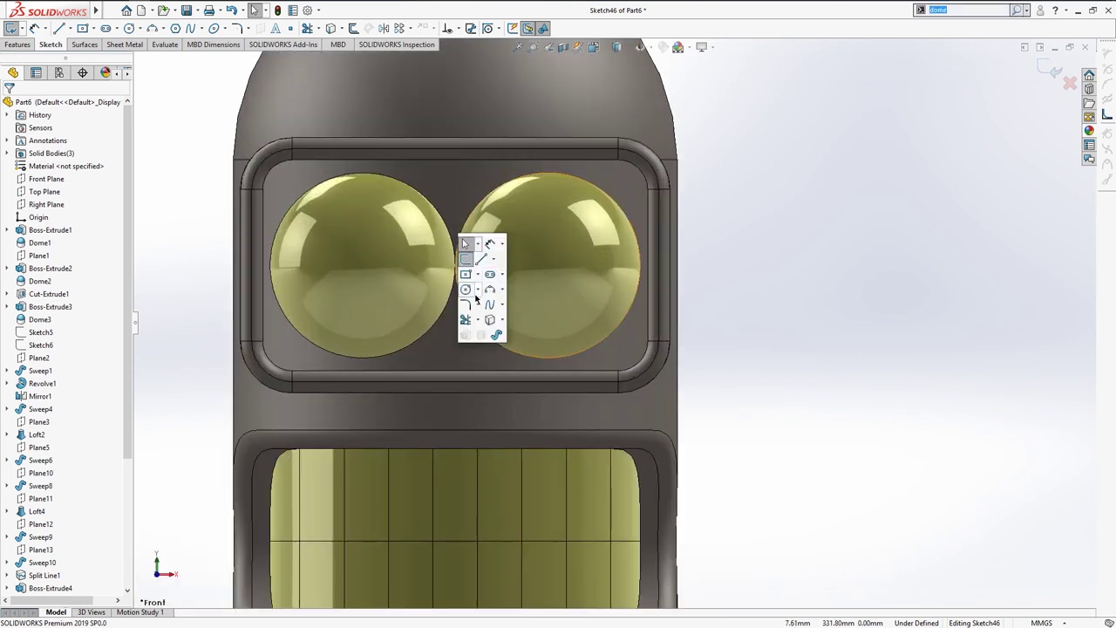
click(465, 289)
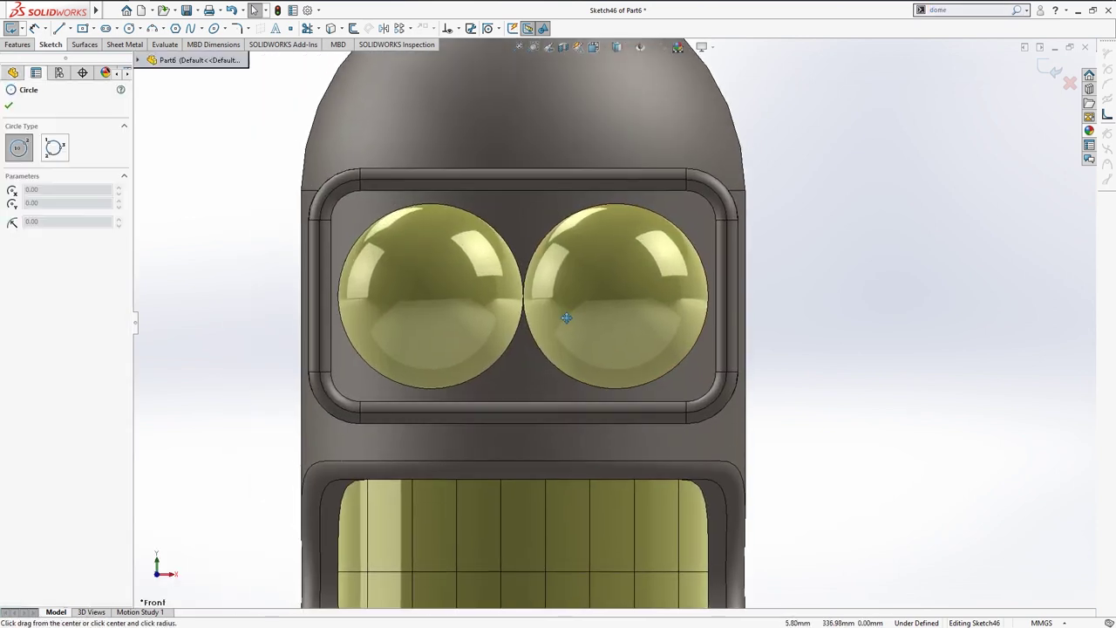
click(494, 334)
click(664, 327)
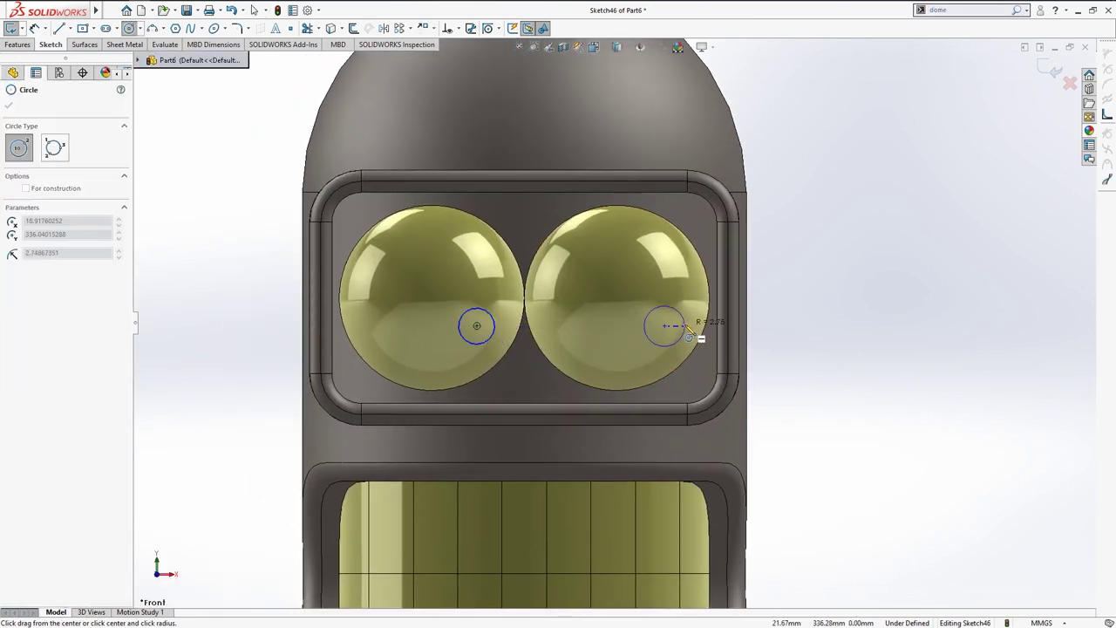
click(685, 333)
Step: Dimension both pupil circles to a 7 mm diameter
key(Escape)
key(d)
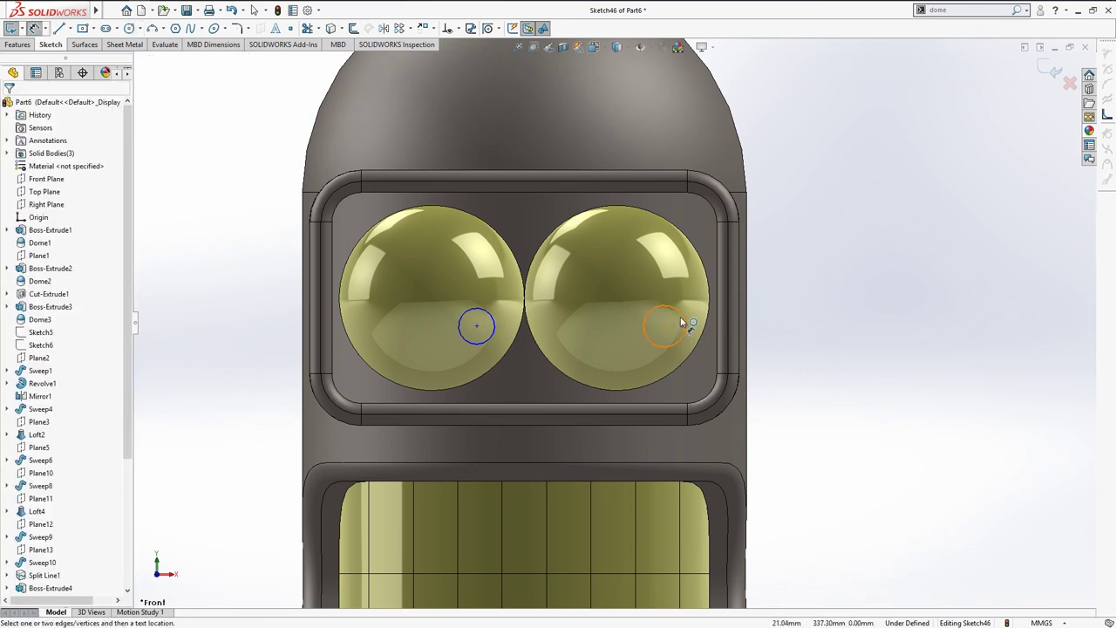
click(683, 322)
click(841, 237)
text(7)
key(Return)
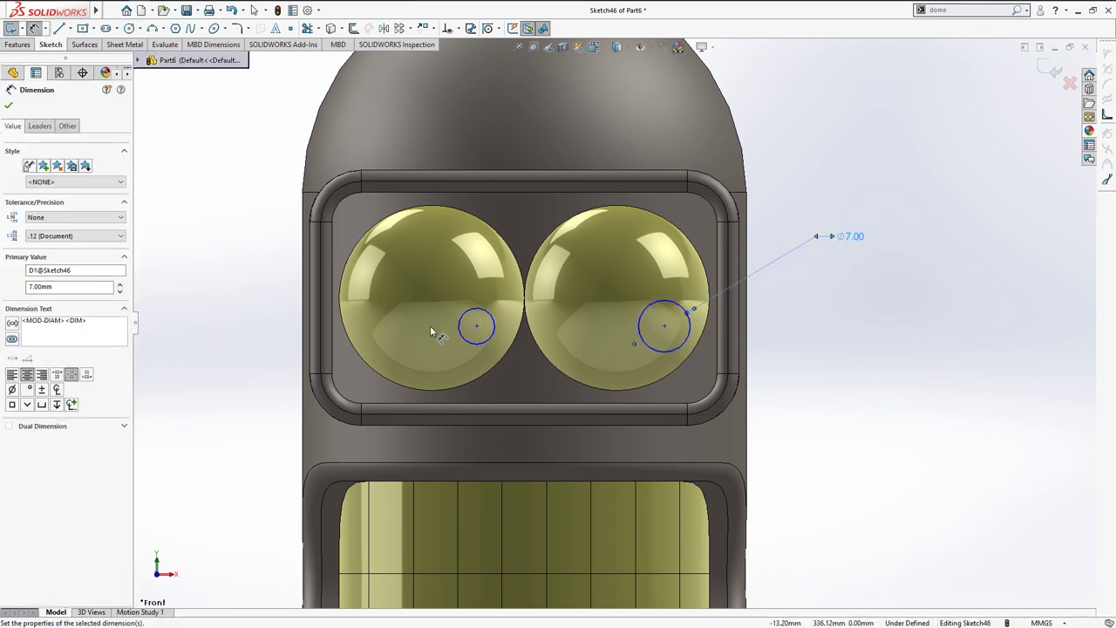
click(465, 312)
click(460, 266)
text(7)
key(Return)
key(Escape)
Step: Join the two pupil centres with a horizontal construction line
key(l)
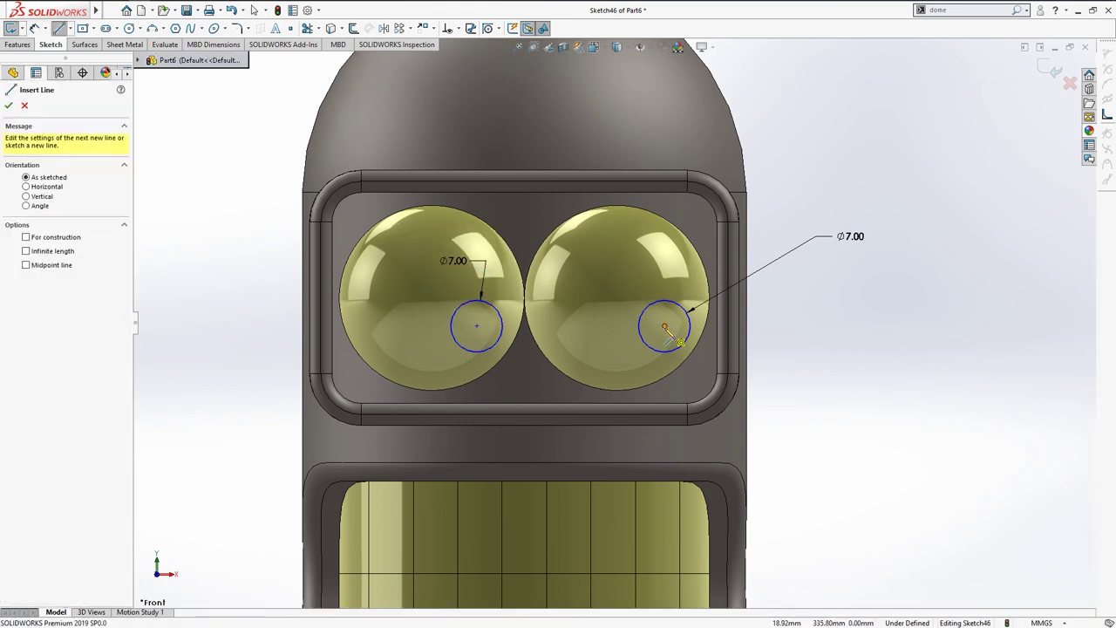
drag(665, 328, 476, 325)
key(Escape)
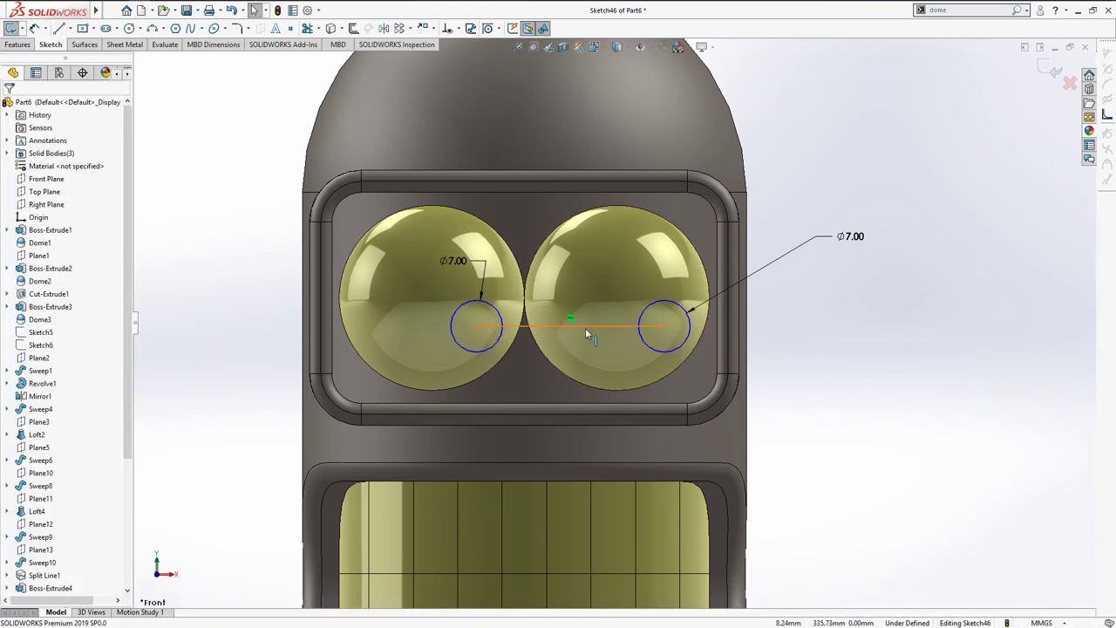
click(585, 328)
click(637, 275)
click(867, 366)
key(z)
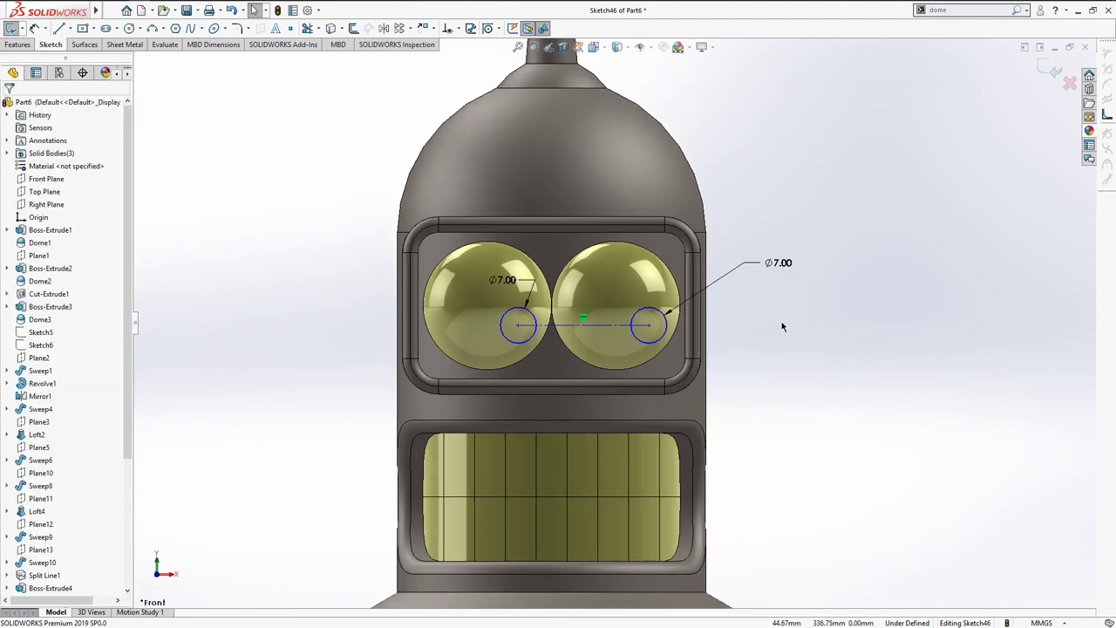
Step: Project the pupil sketch as a Split Line onto both eye domes
click(26, 45)
click(353, 29)
click(366, 38)
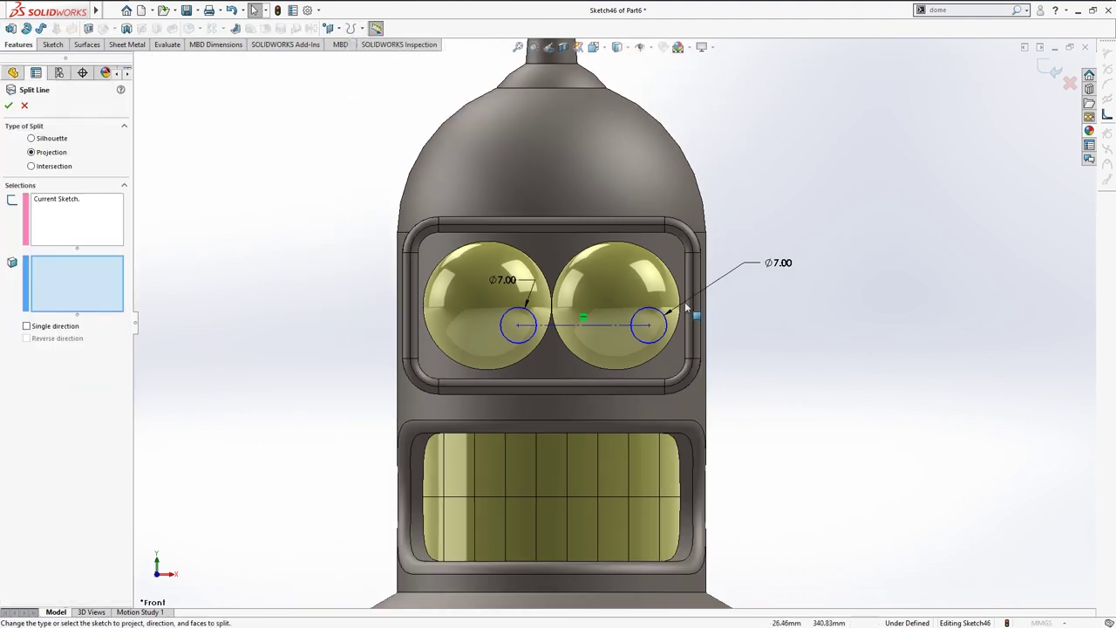
click(628, 279)
click(502, 282)
key(Return)
mouse_move(497, 288)
middle_down()
mouse_move(408, 302)
mouse_move(443, 217)
mouse_move(433, 185)
mouse_move(546, 328)
middle_up()
Step: Open face appearance settings for the left pupil face
click(547, 326)
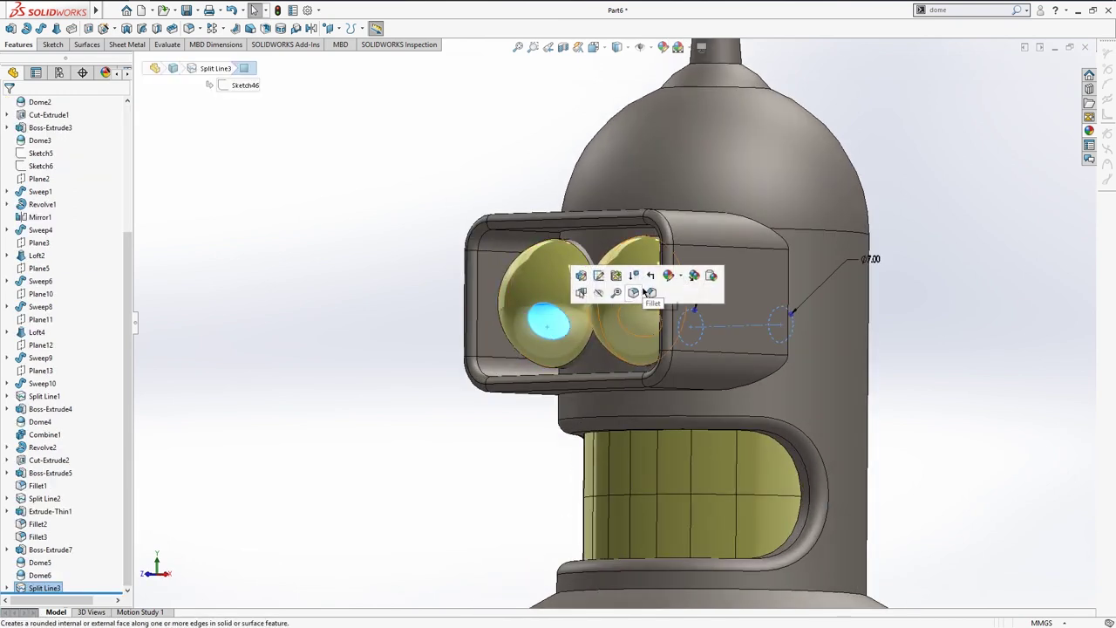
click(679, 276)
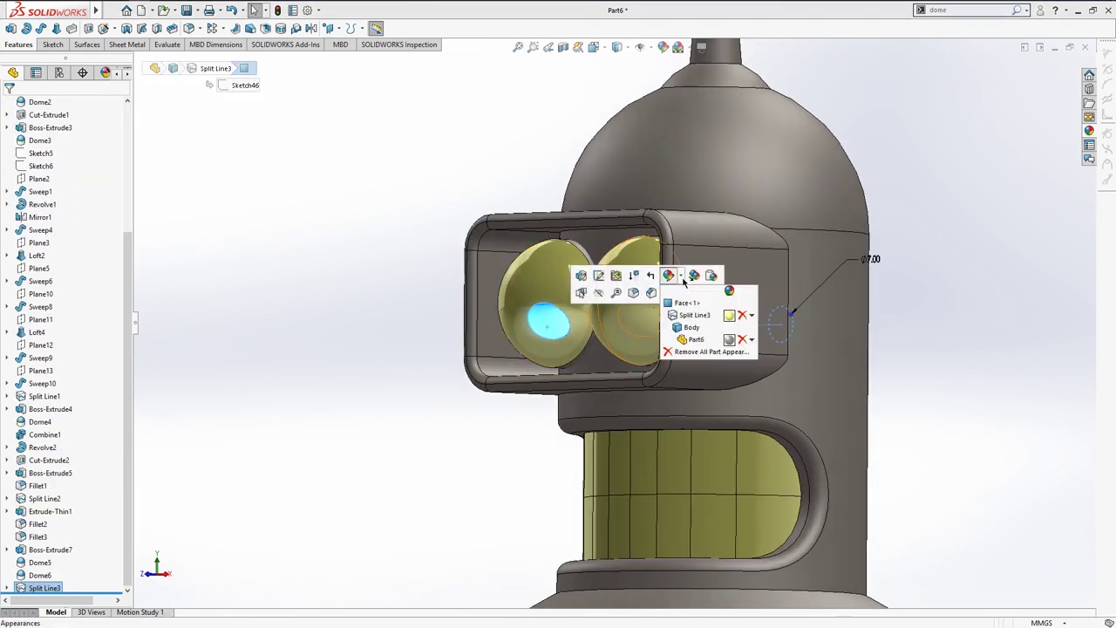
click(730, 315)
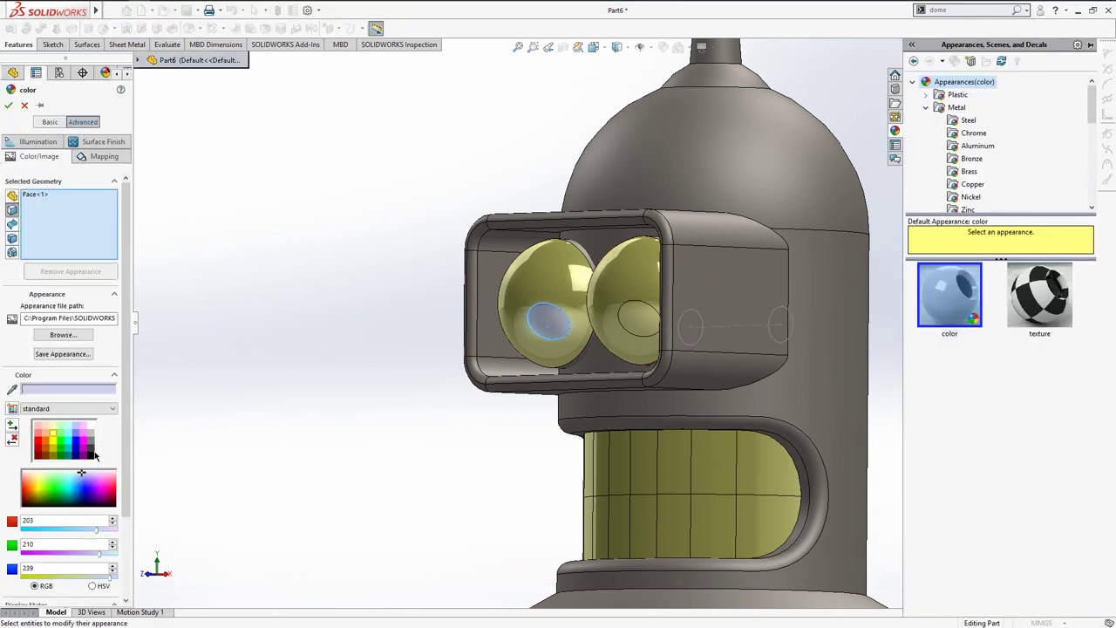
Step: Colour the left pupil face black
click(93, 453)
click(8, 105)
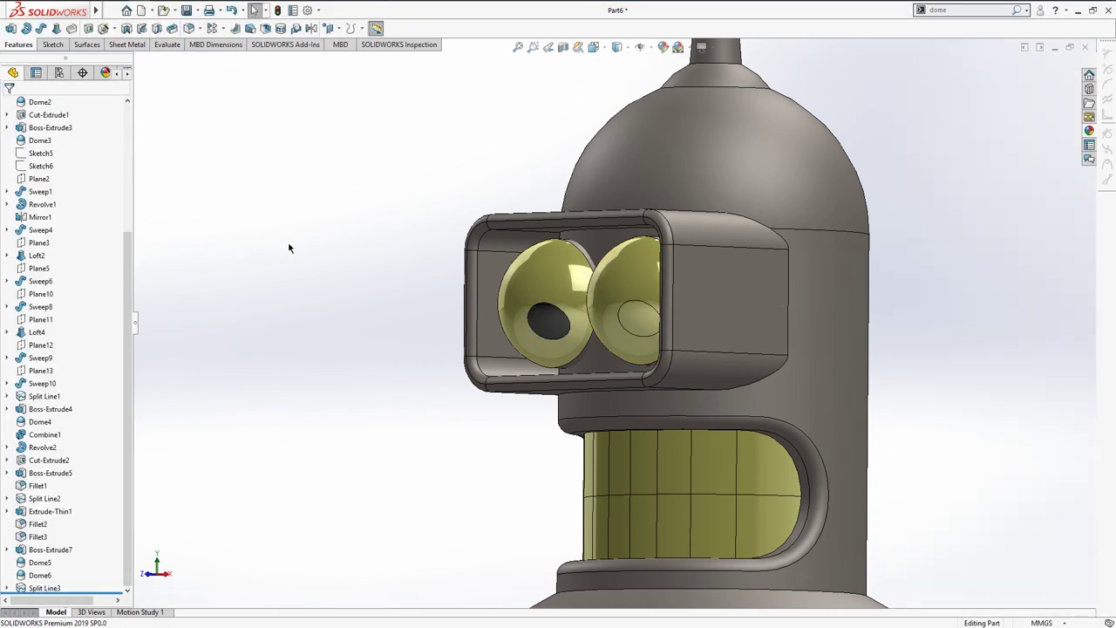
middle_drag(486, 343, 529, 348)
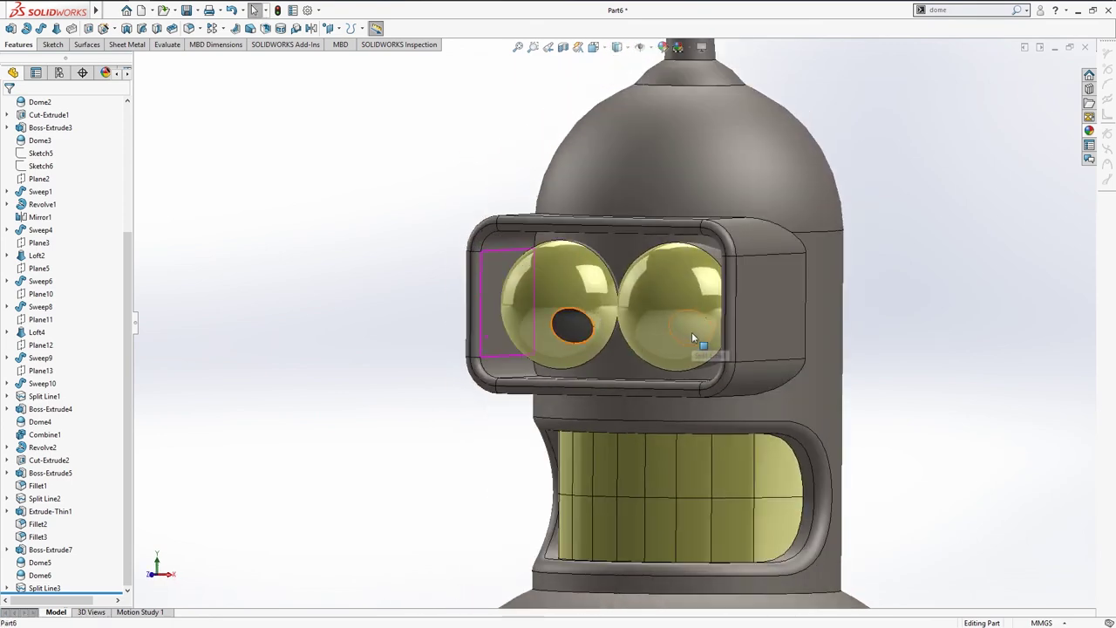
click(837, 187)
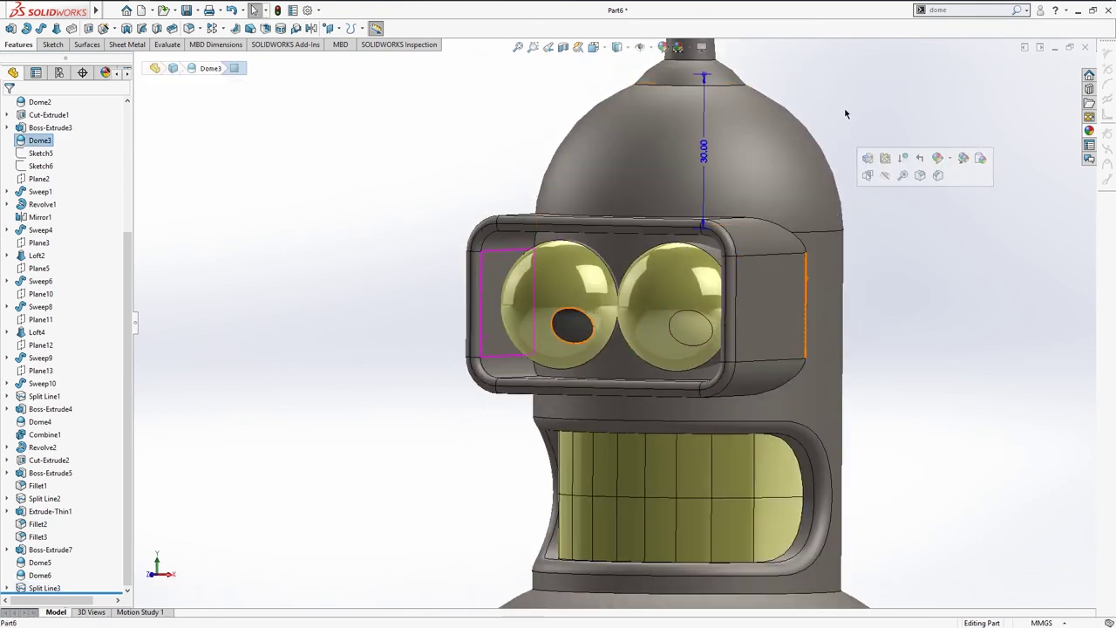
Step: Copy the black appearance onto the right pupil face, then show the isometric view
click(566, 328)
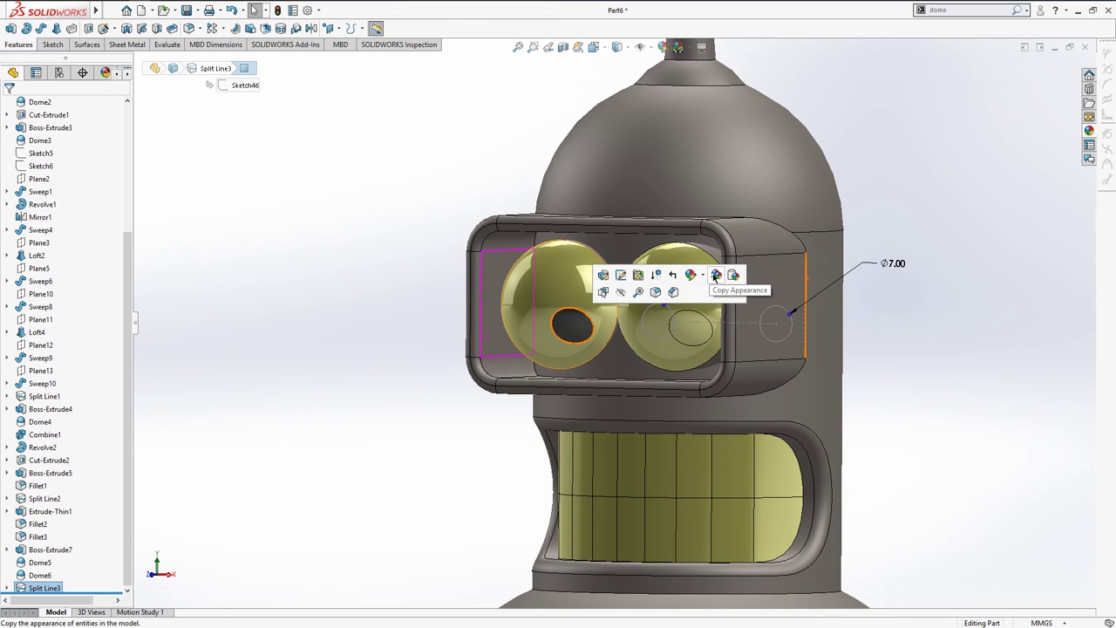
ctrl+click(692, 326)
click(858, 273)
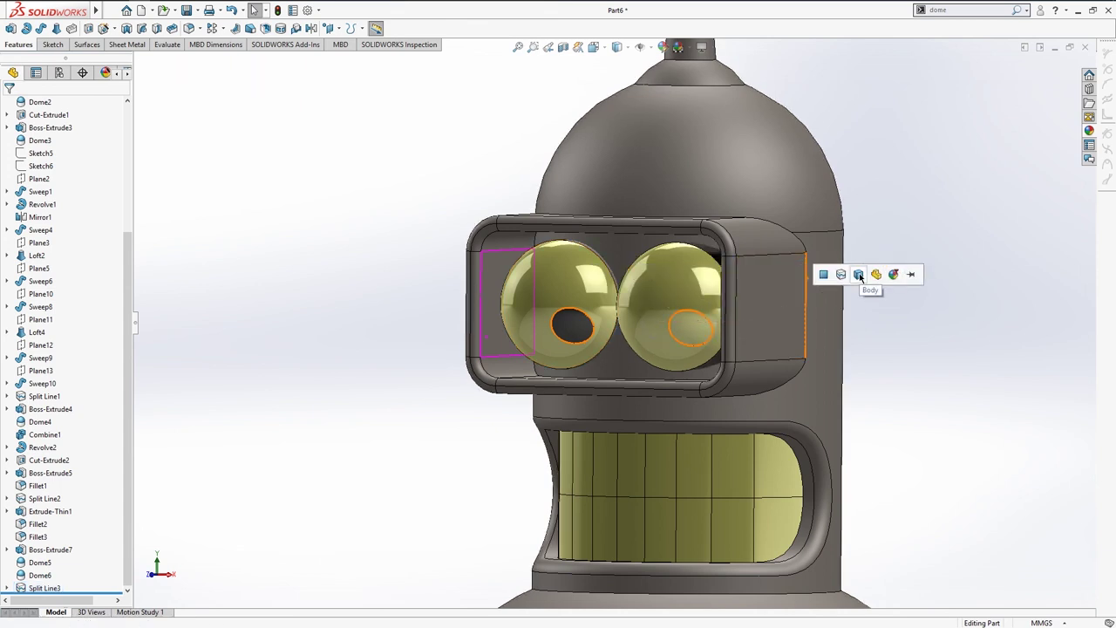
click(823, 273)
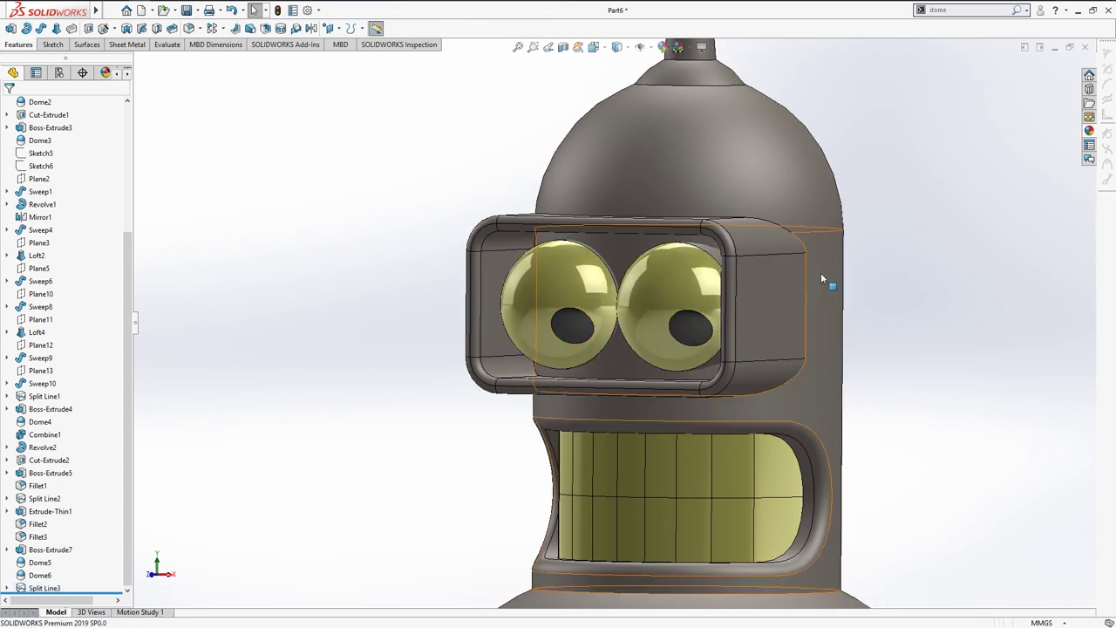
key(ctrl+7)
key(F9)
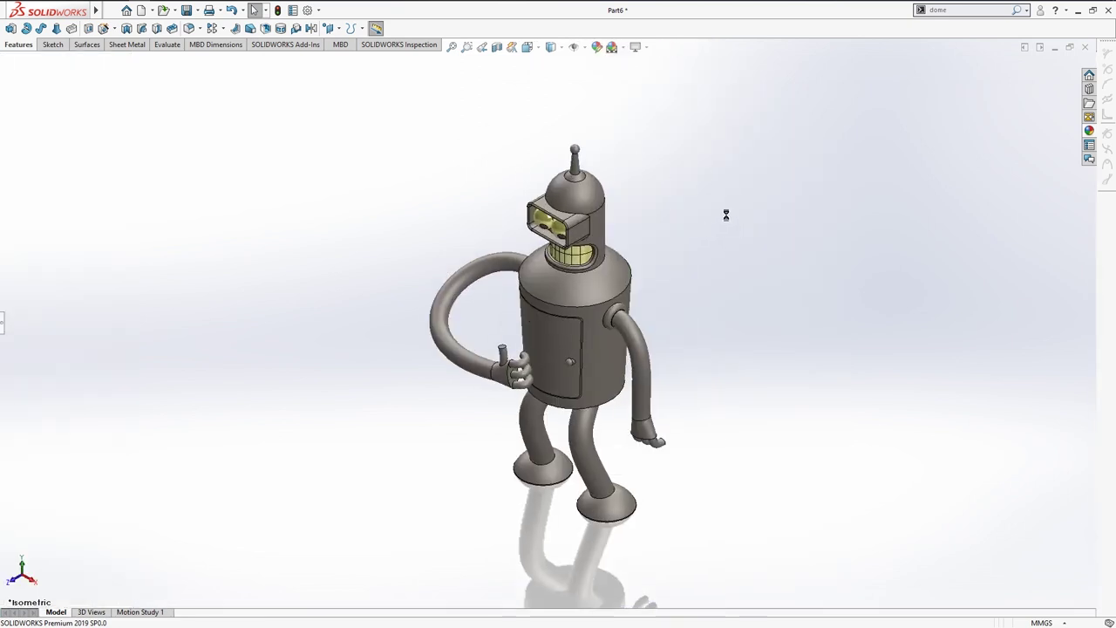
Step: Enable Shadows In Shaded Mode and check the robot from the standard views
key(ctrl+1)
ctrl+middle_drag(660, 249, 683, 257)
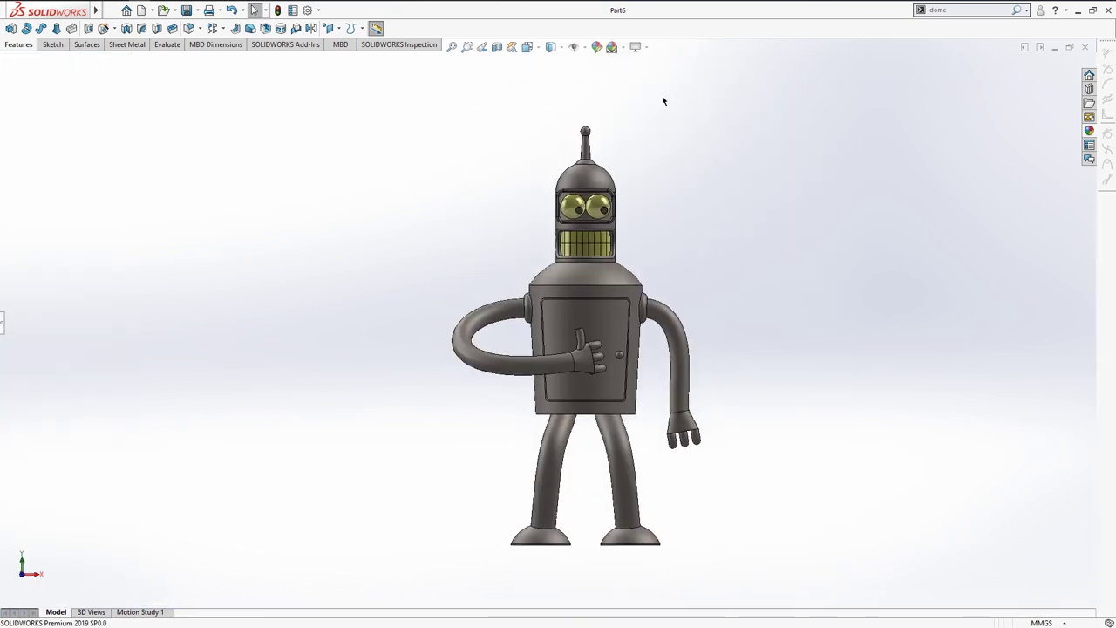
click(636, 46)
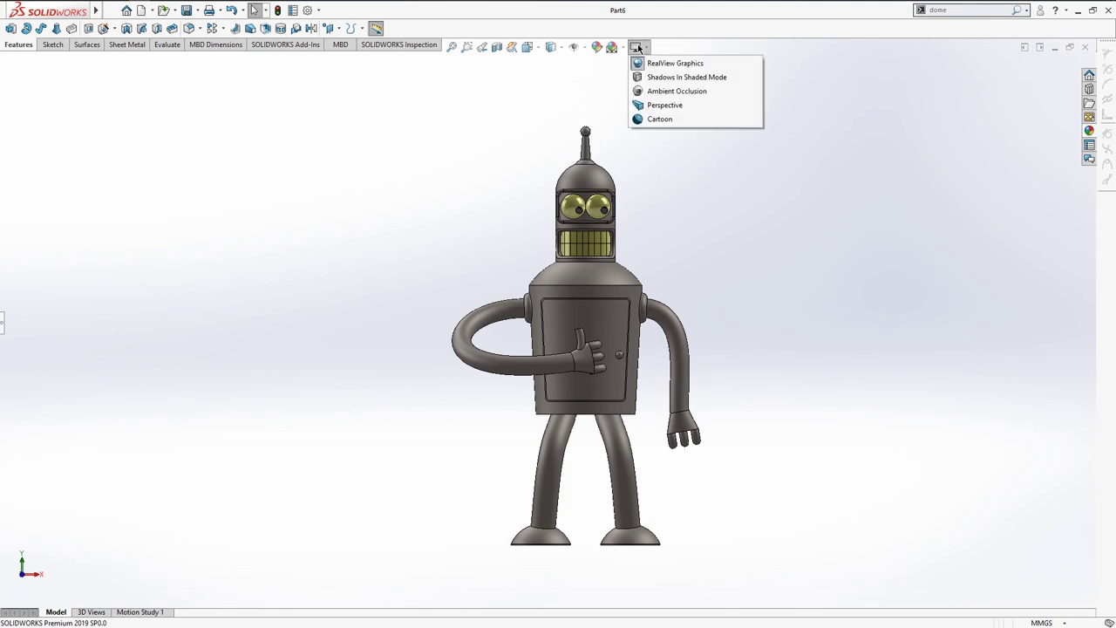
click(739, 77)
key(ctrl+7)
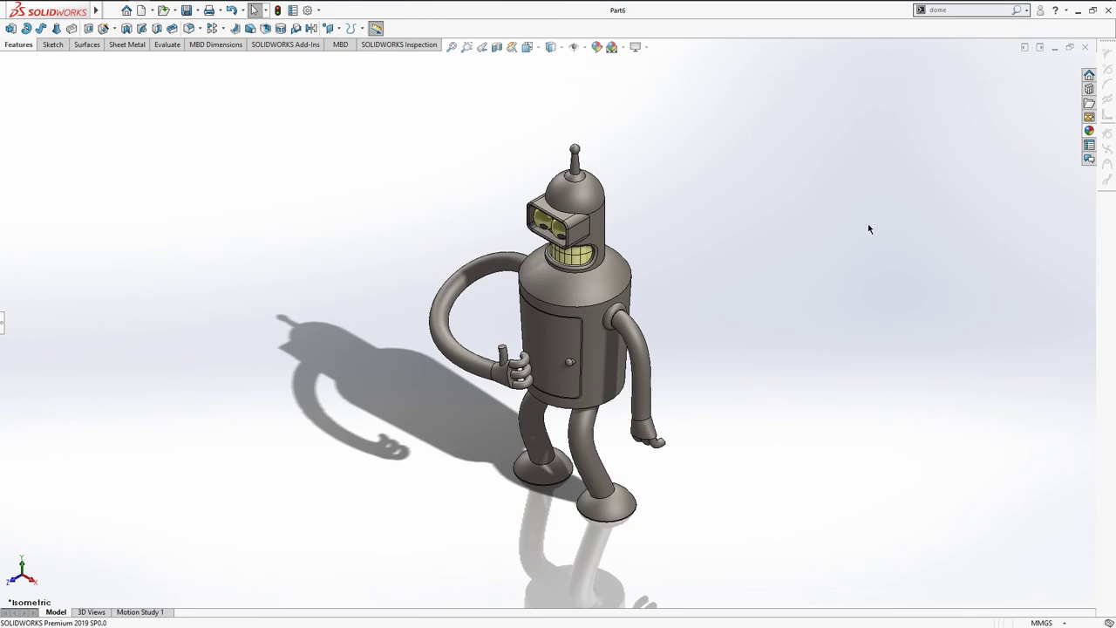
key(ctrl+1)
key(ctrl+4)
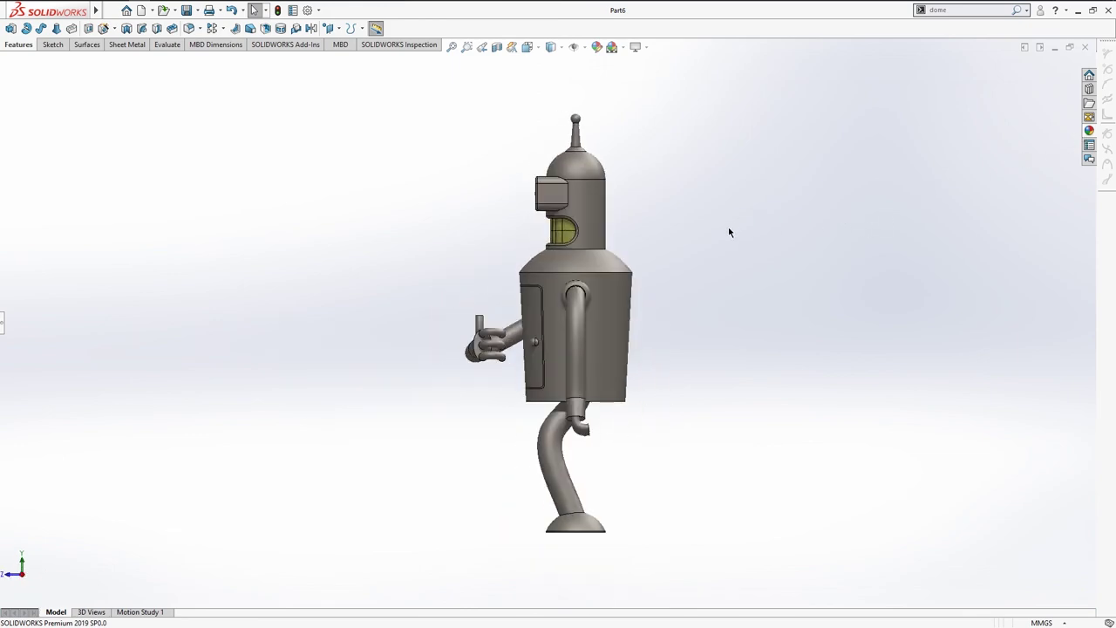
key(ctrl+6)
key(ctrl+5)
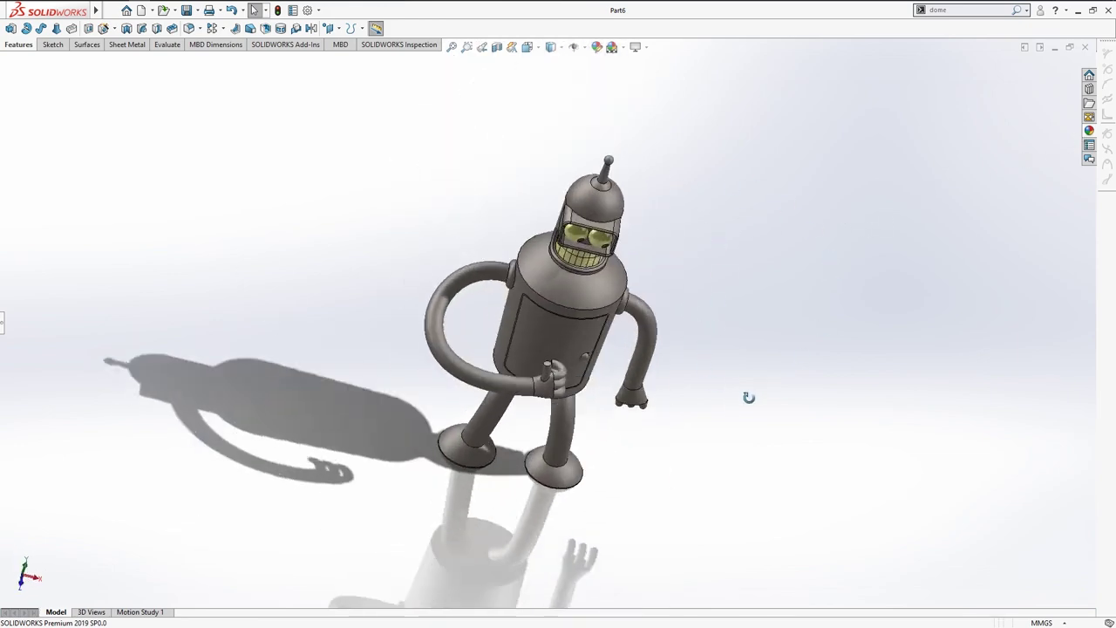
key(ctrl+1)
key(ctrl+7)
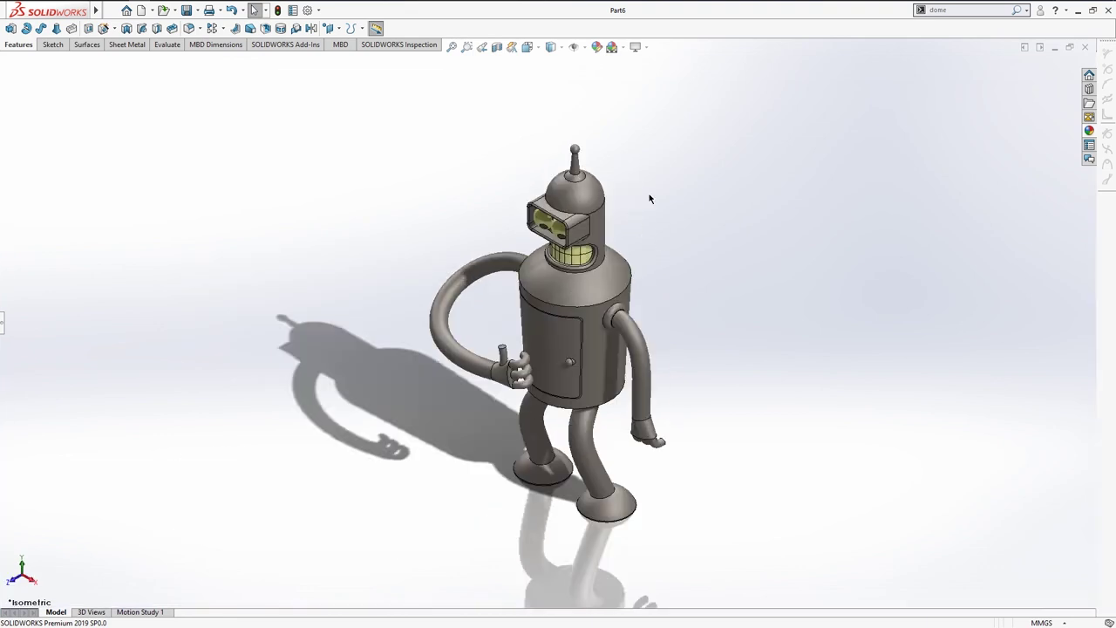
Step: Turn on Perspective, then orbit and zoom to inspect the finished robot
click(637, 47)
click(650, 106)
mouse_move(693, 248)
middle_down()
mouse_move(685, 162)
mouse_move(710, 175)
mouse_move(668, 229)
mouse_move(735, 206)
mouse_move(730, 236)
mouse_move(669, 240)
middle_up()
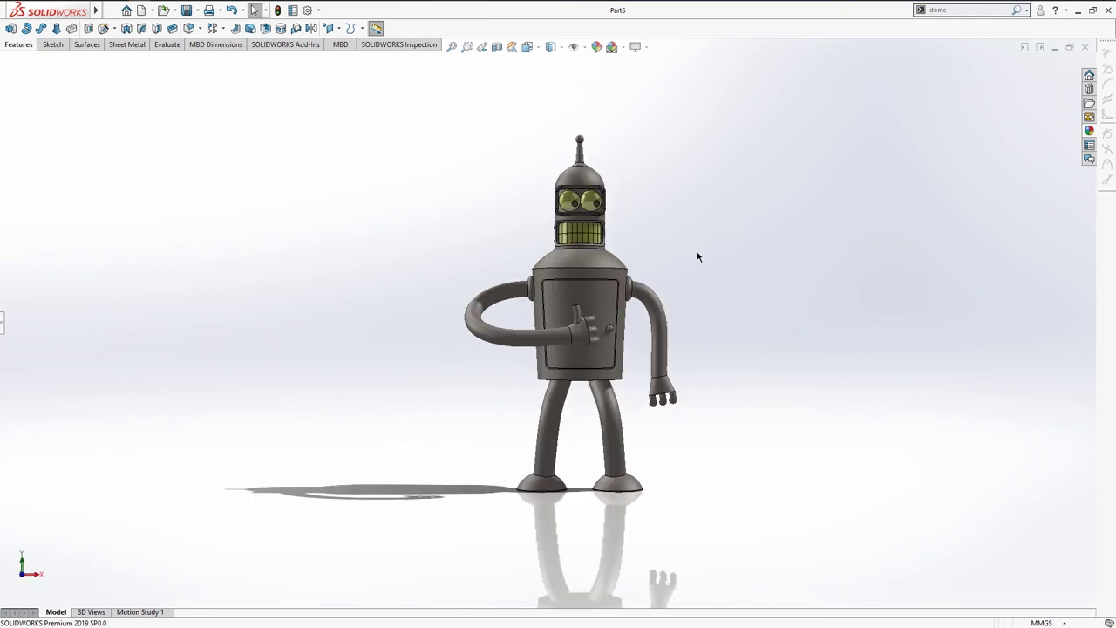
key(ctrl+7)
mouse_move(684, 176)
middle_down()
mouse_move(668, 252)
mouse_move(672, 227)
mouse_move(700, 282)
mouse_move(812, 255)
mouse_move(723, 270)
mouse_move(672, 319)
mouse_move(558, 262)
mouse_move(582, 319)
mouse_move(534, 303)
middle_up()
scroll(536, 302, down, 2)
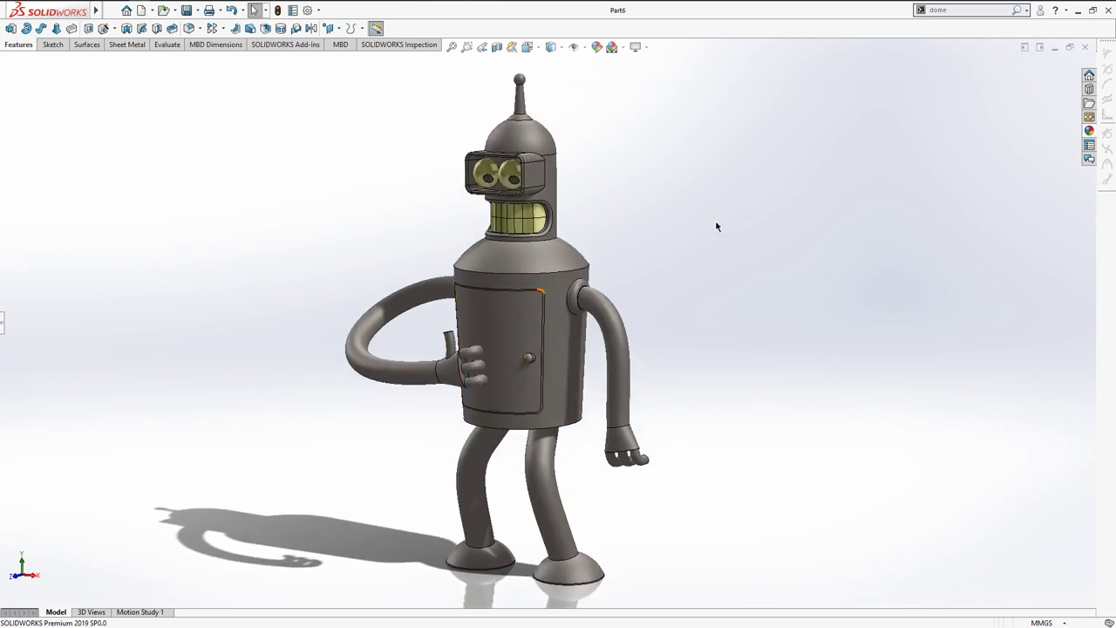
scroll(717, 227, down, 2)
scroll(677, 249, up, 3)
scroll(703, 241, down, 2)
scroll(666, 244, down, 1)
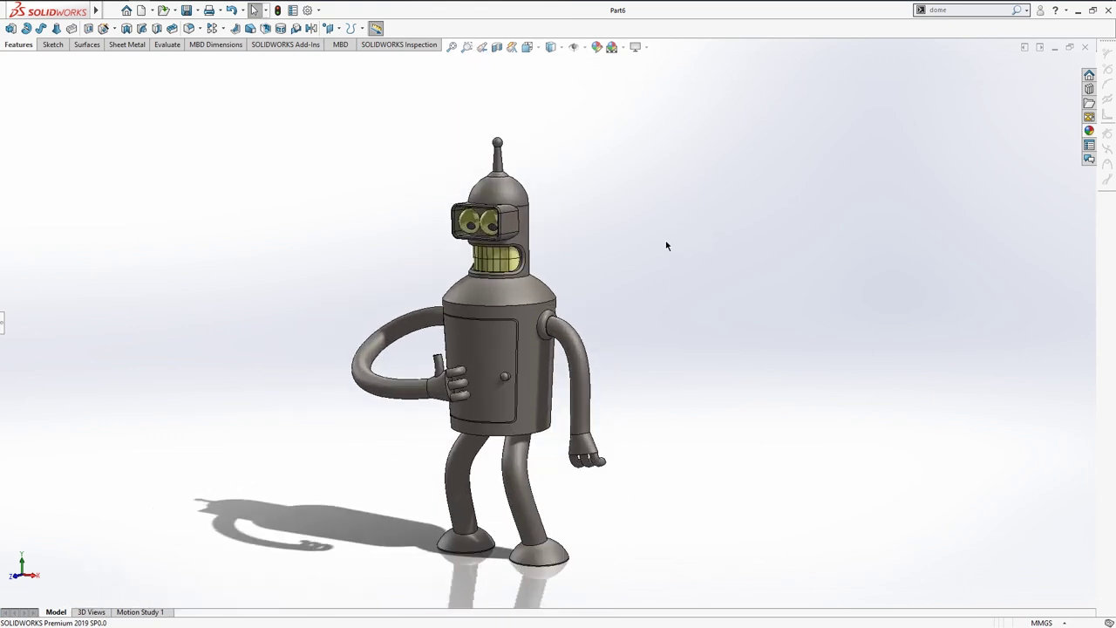
ctrl+middle_drag(668, 244, 706, 232)
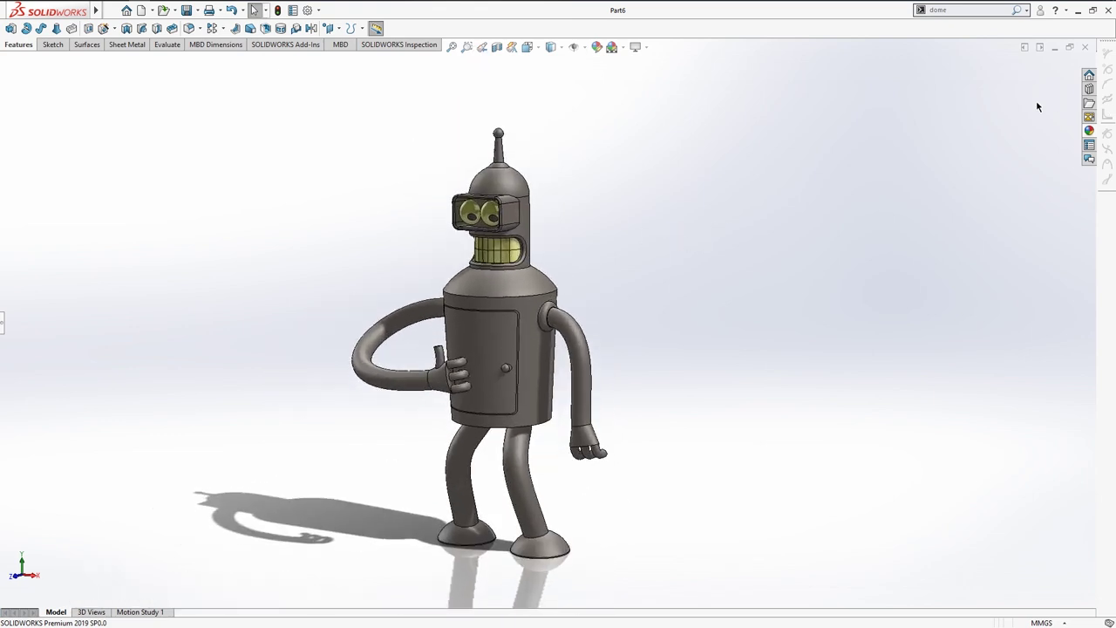